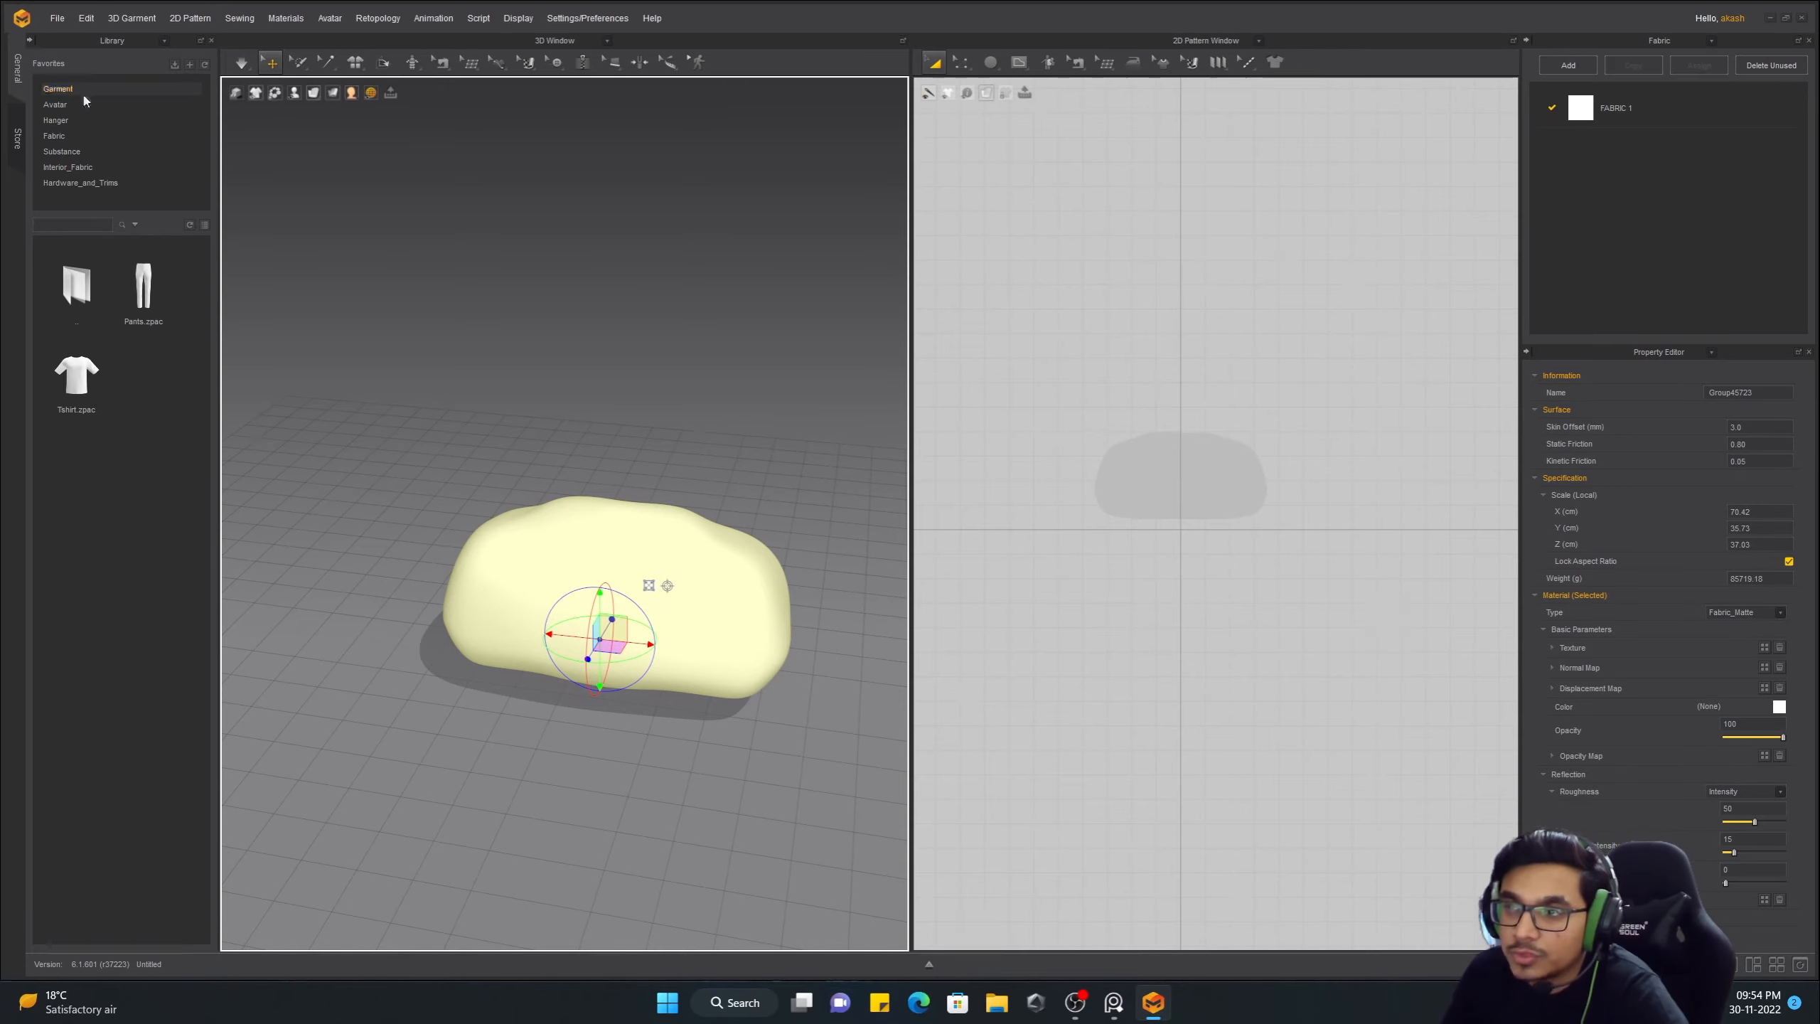
Draw a square pattern beside the avatar's silhouette in the 2D layout, slightly clear of its outline
{"action": "right_click_drag", "start_coordinate": [709, 481], "coordinate": [763, 522]}
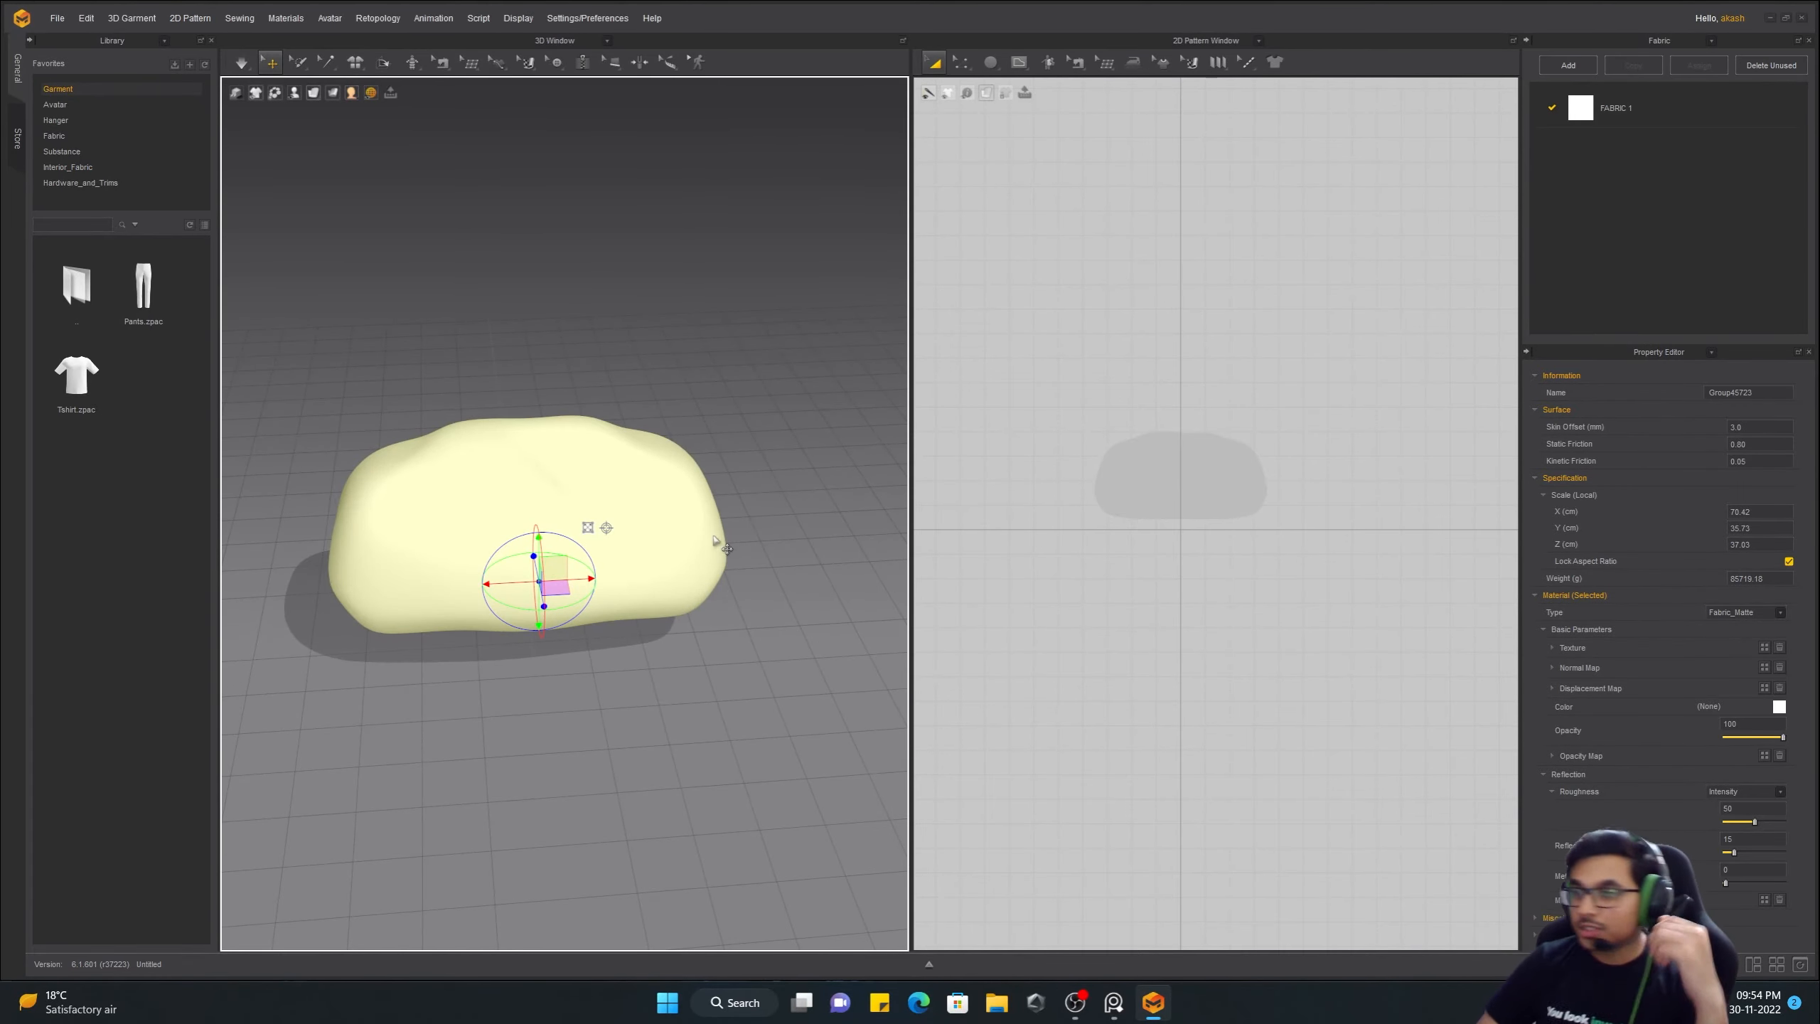
{"action": "right_click_drag", "start_coordinate": [602, 351], "coordinate": [645, 337]}
{"action": "left_click", "coordinate": [990, 65]}
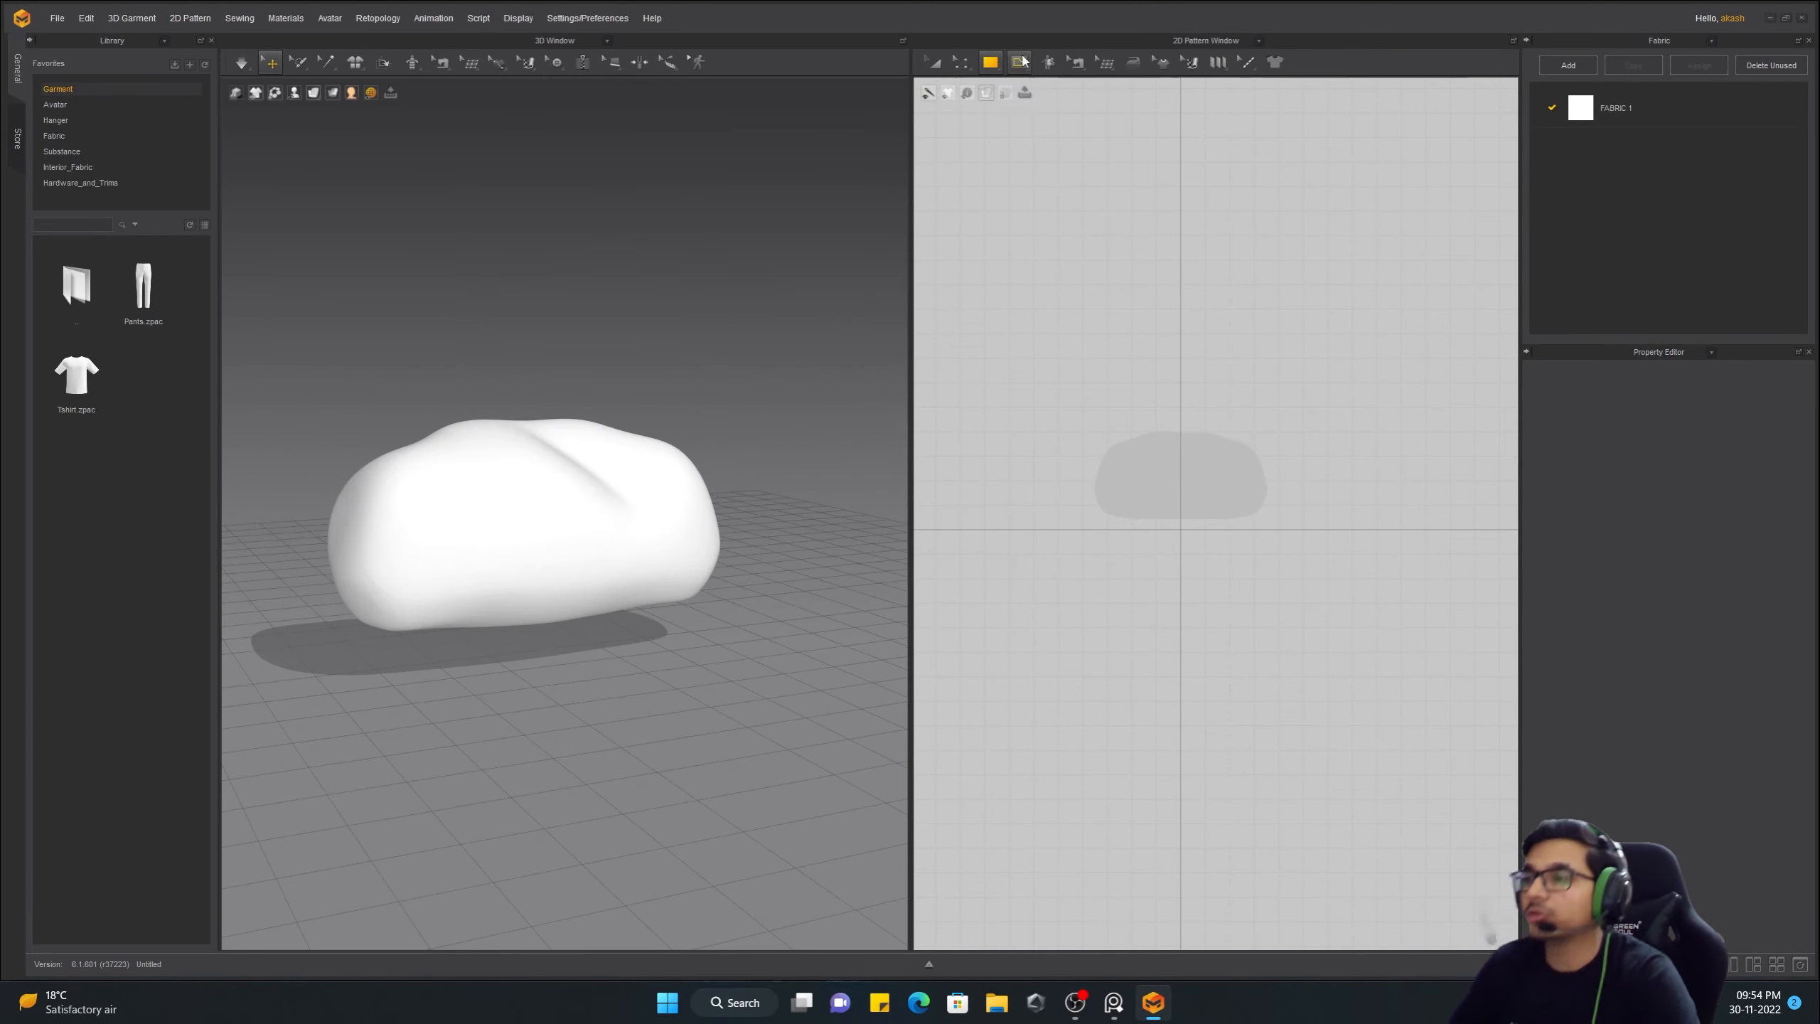
{"action": "left_click_drag", "start_coordinate": [981, 404], "coordinate": [1112, 539]}
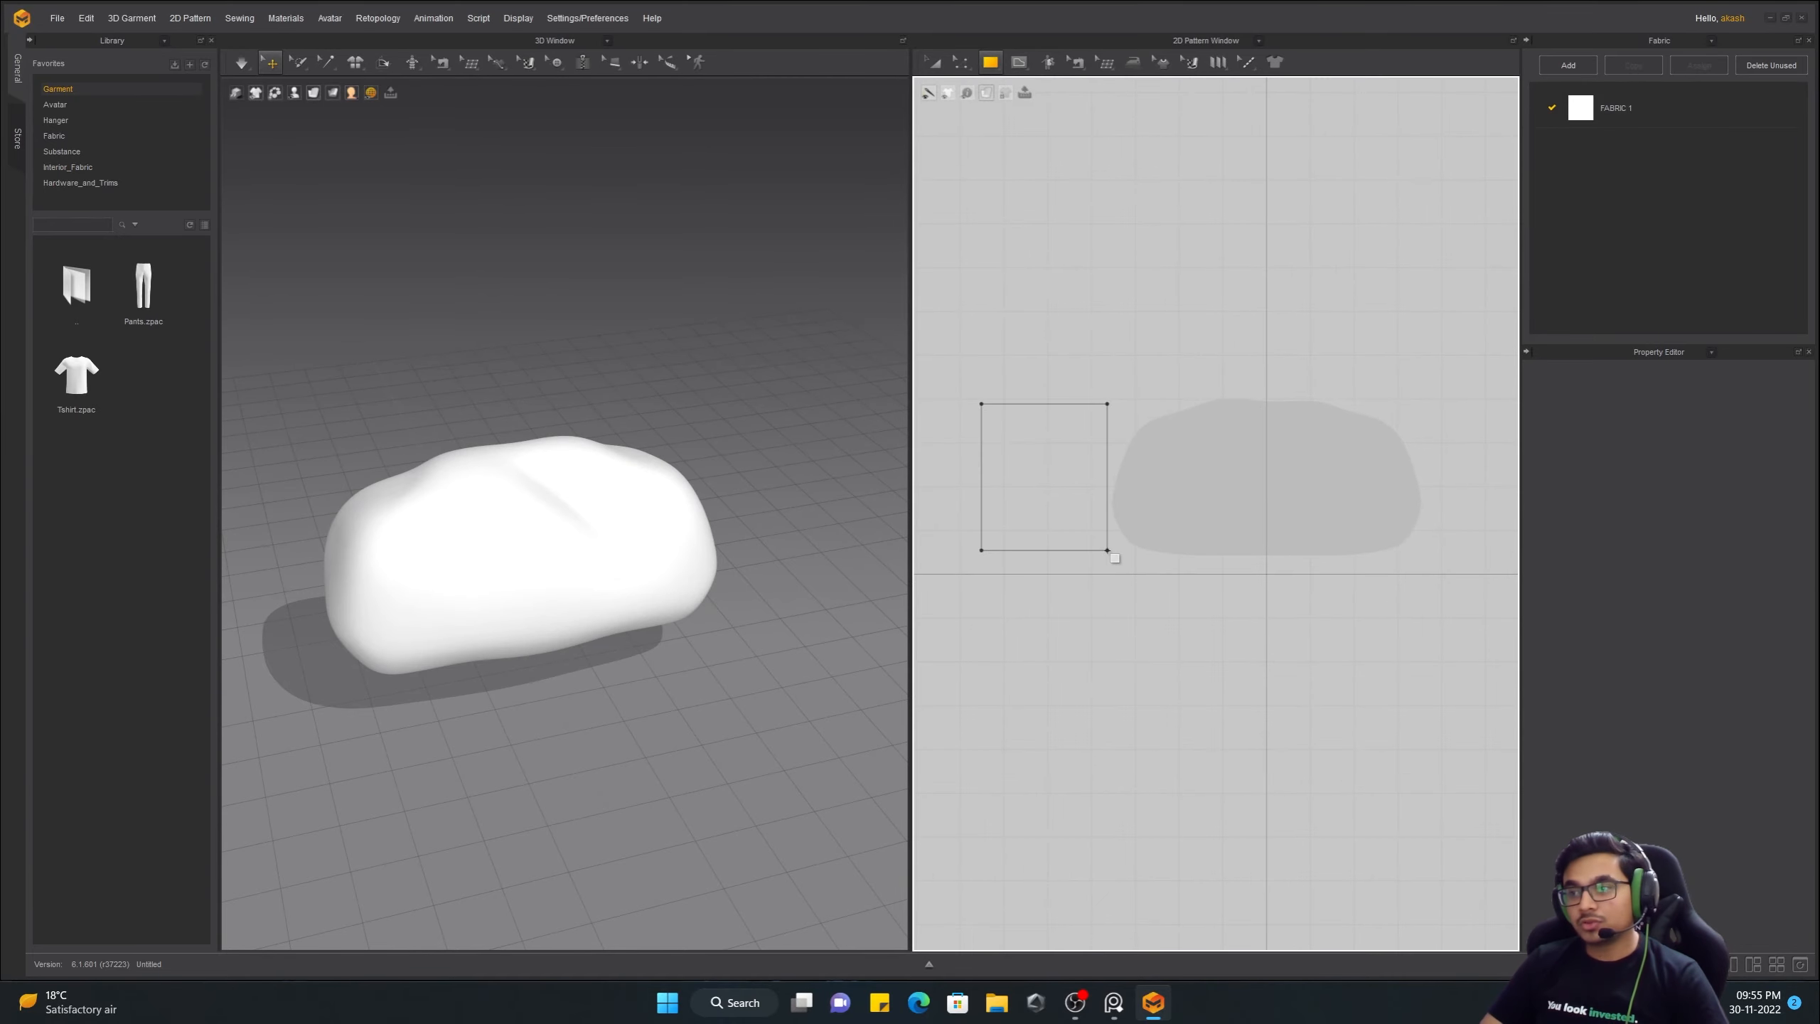
{"action": "left_click", "coordinate": [933, 63]}
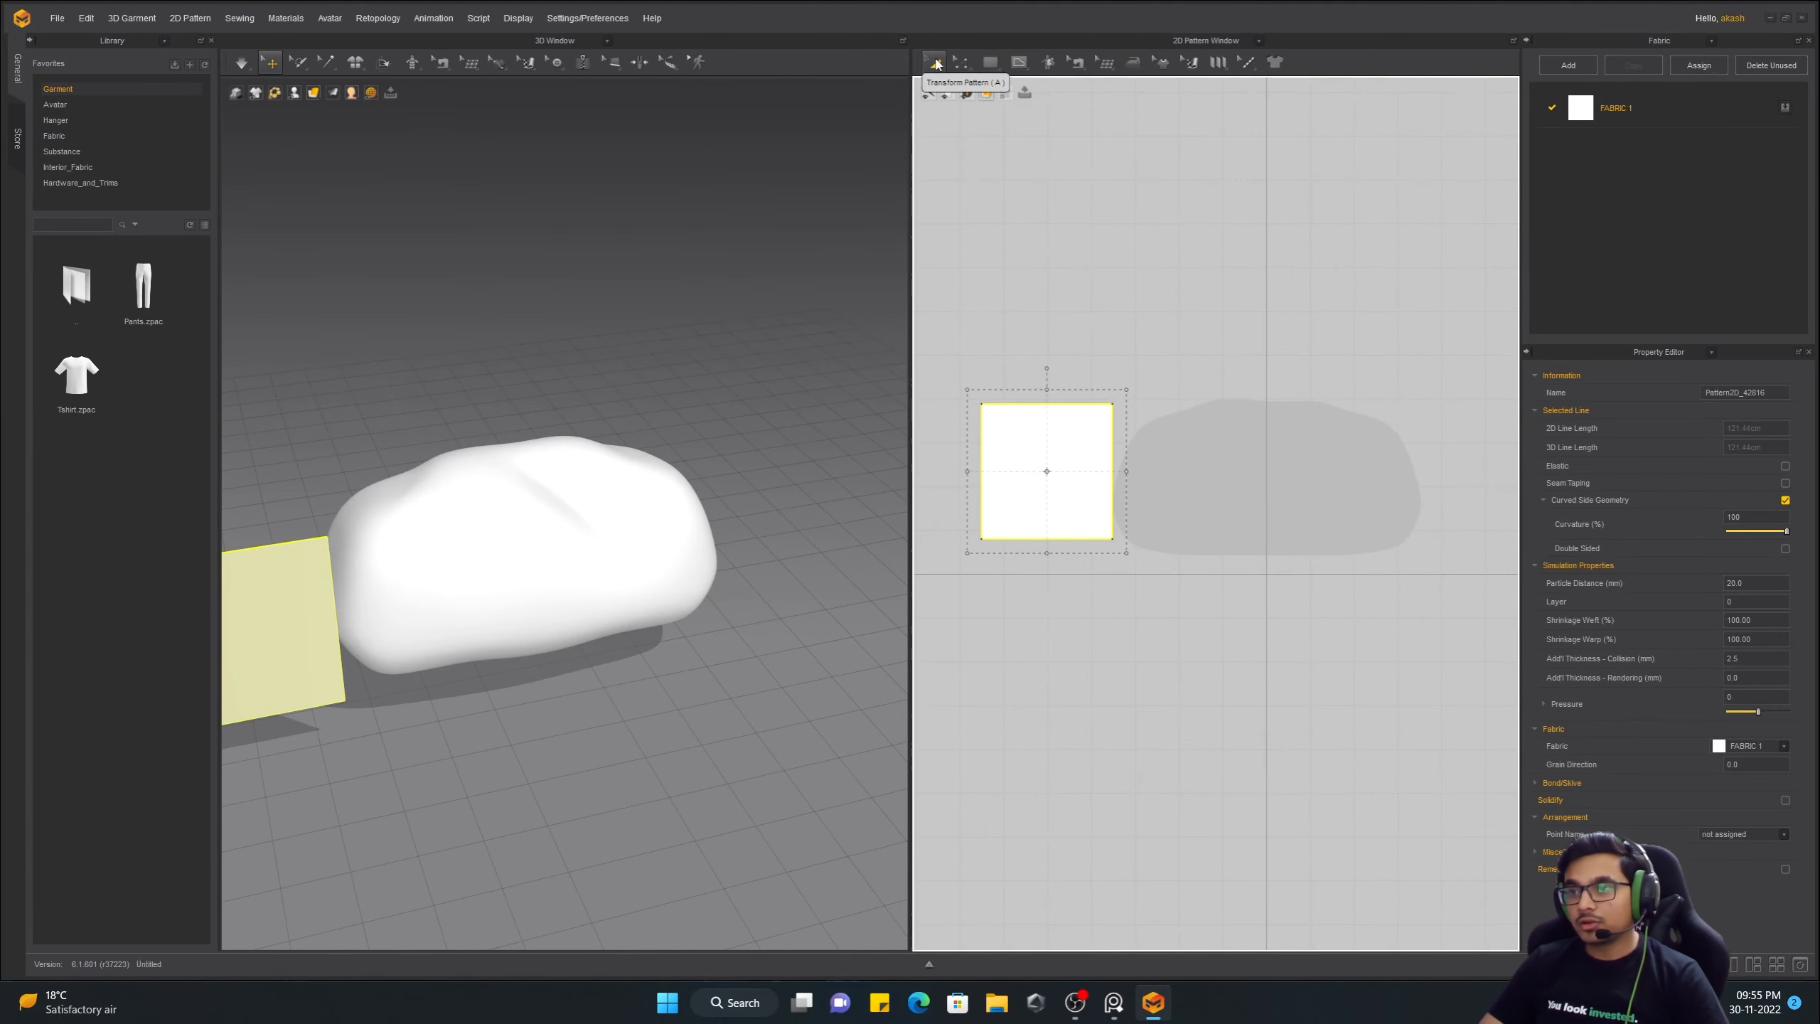
{"action": "left_click_drag", "start_coordinate": [1045, 473], "coordinate": [1024, 490]}
Stand the square panel across one end of the avatar and add a linked symmetric copy at the opposite end
{"action": "right_click_drag", "start_coordinate": [473, 502], "coordinate": [724, 552]}
{"action": "left_click", "coordinate": [752, 566]}
{"action": "left_click", "coordinate": [665, 760]}
{"action": "right_click_drag", "start_coordinate": [673, 717], "coordinate": [475, 651]}
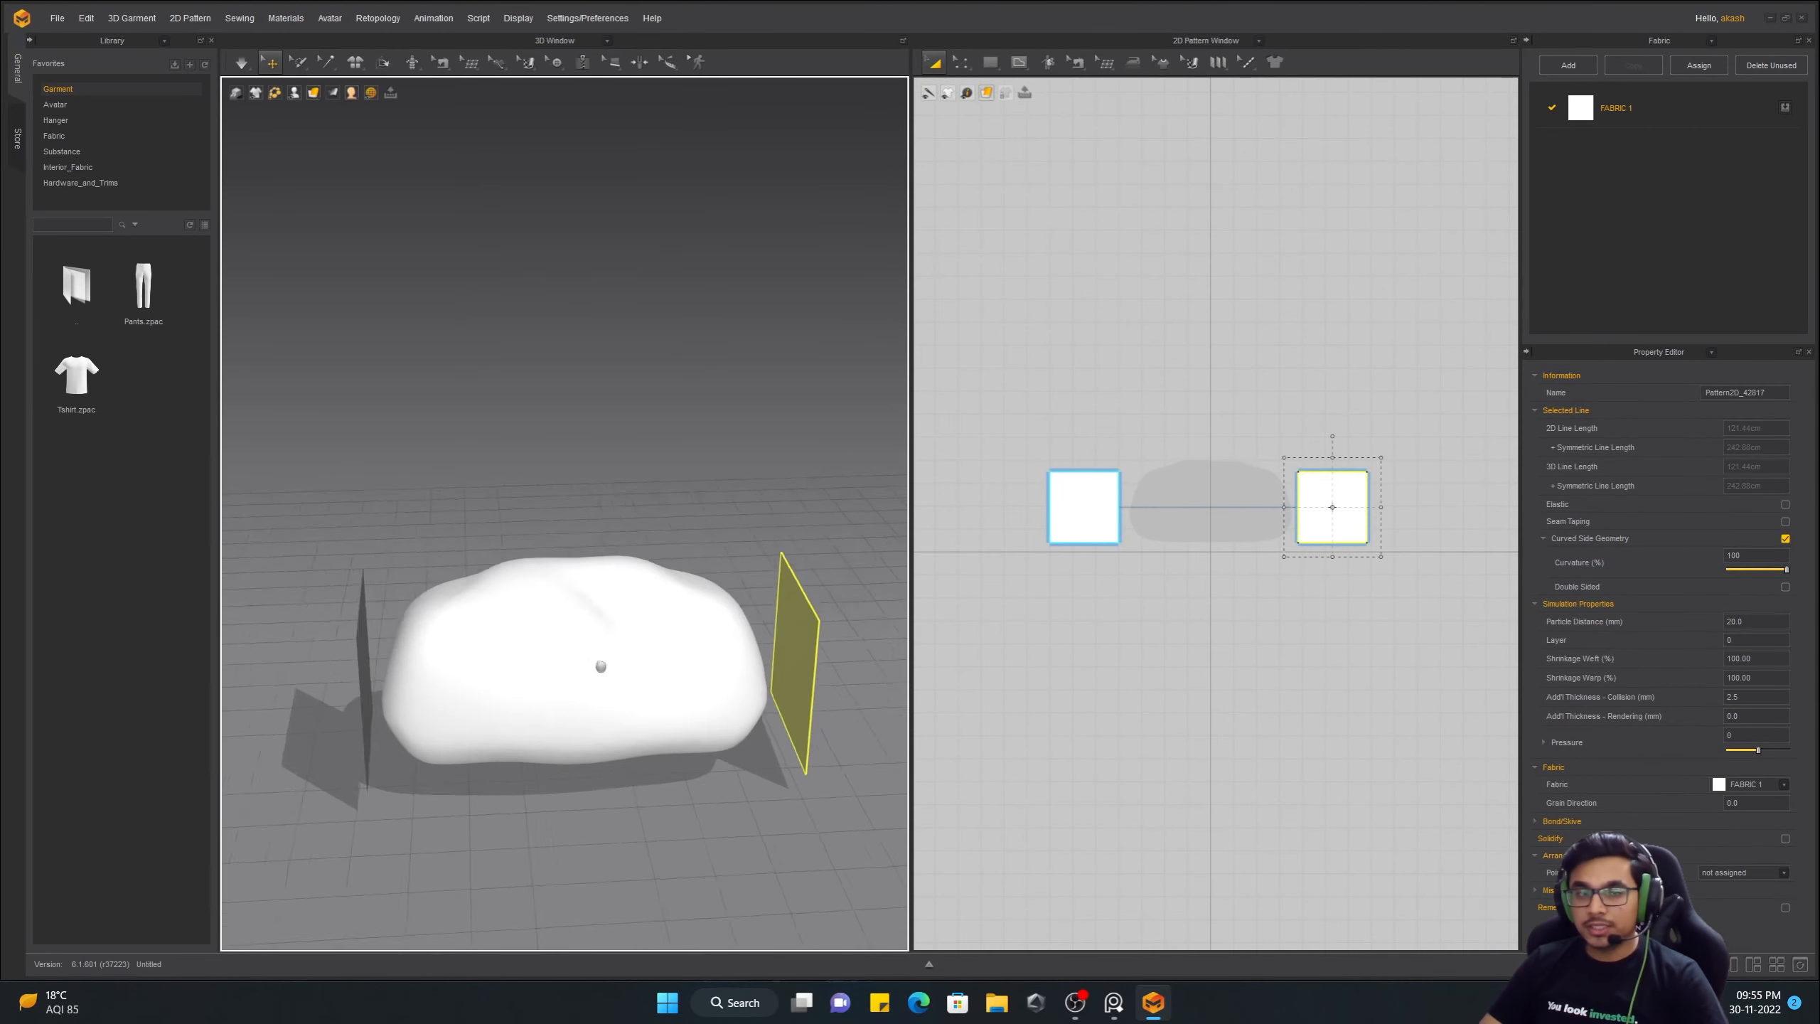
{"action": "right_click_drag", "start_coordinate": [601, 663], "coordinate": [724, 710]}
Duplicate the first square pattern and place the copy below the avatar's silhouette
{"action": "left_click", "coordinate": [1084, 507]}
{"action": "key", "text": "ctrl+c"}
{"action": "key", "text": "ctrl+v"}
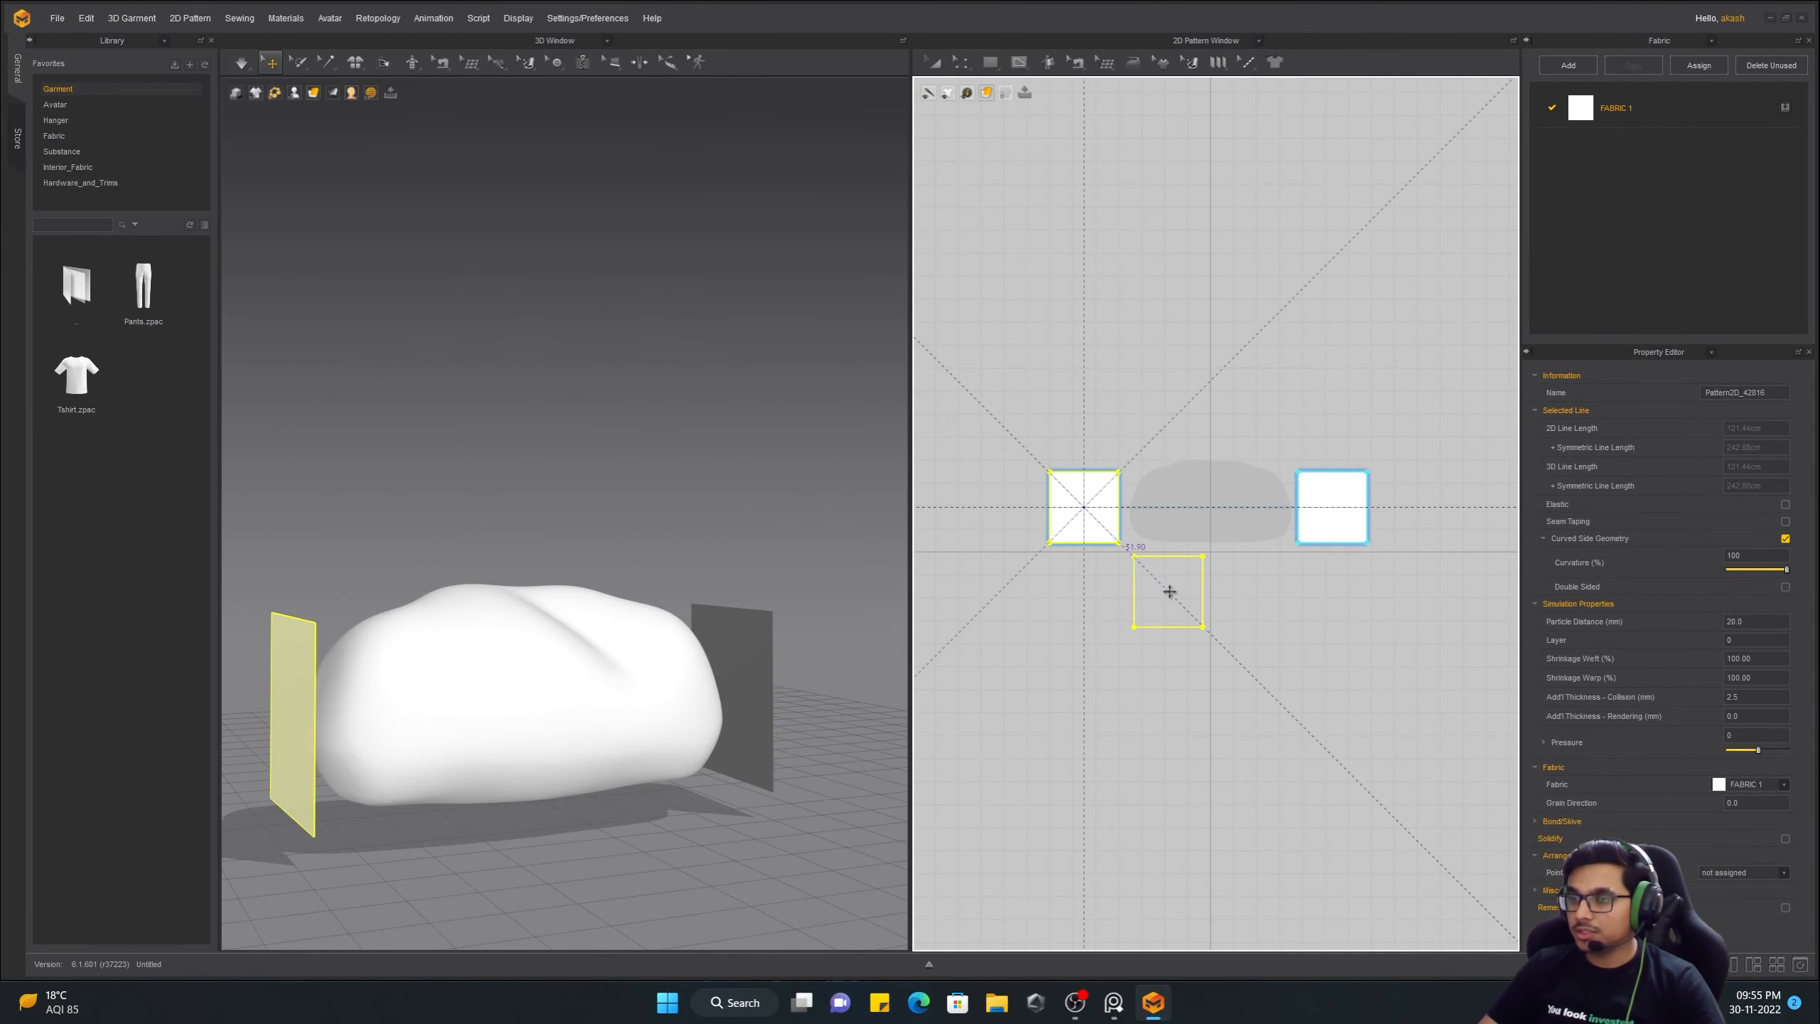
{"action": "left_click", "coordinate": [1170, 594]}
Widen the copied square into a rectangle matching the width of the avatar's silhouette
{"action": "scroll", "coordinate": [1169, 596], "scroll_direction": "up", "scroll_amount": 3}
{"action": "right_click_drag", "start_coordinate": [502, 674], "coordinate": [598, 522]}
{"action": "scroll", "coordinate": [499, 649], "scroll_direction": "up", "scroll_amount": 5}
{"action": "right_click_drag", "start_coordinate": [584, 455], "coordinate": [543, 476]}
{"action": "key", "text": "z"}
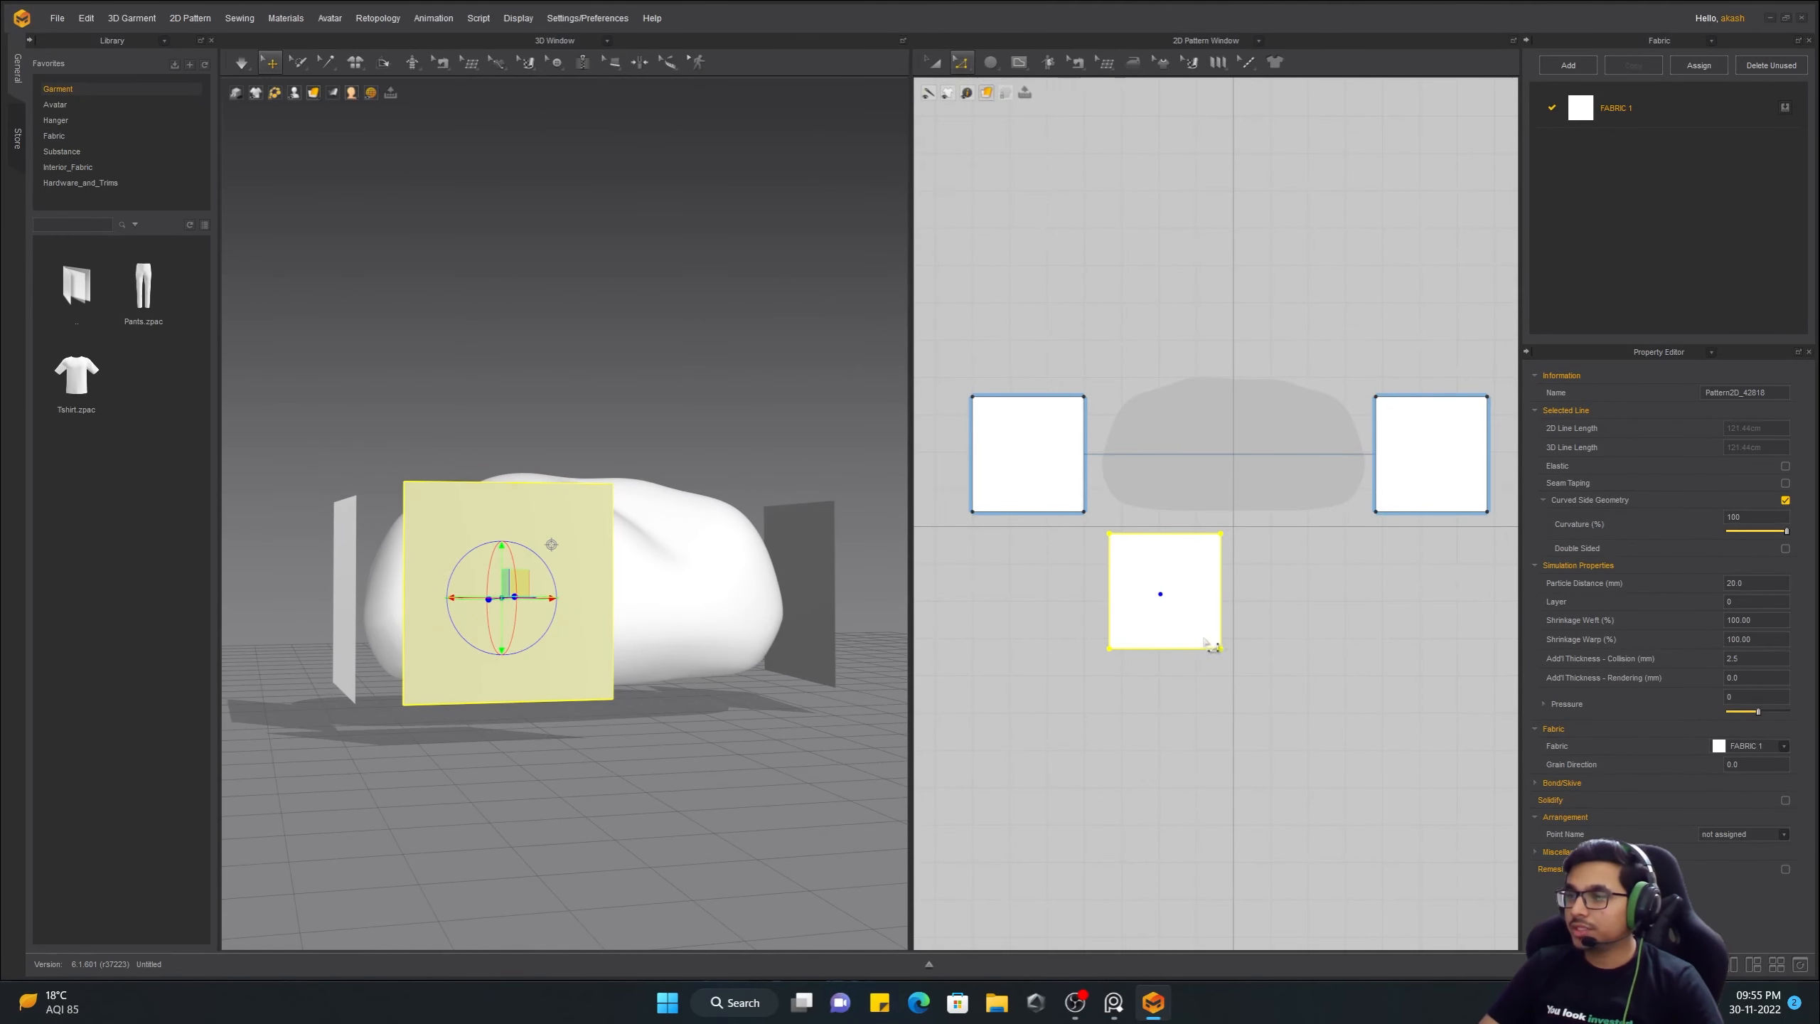
{"action": "left_click_drag", "start_coordinate": [1381, 627], "coordinate": [1380, 627]}
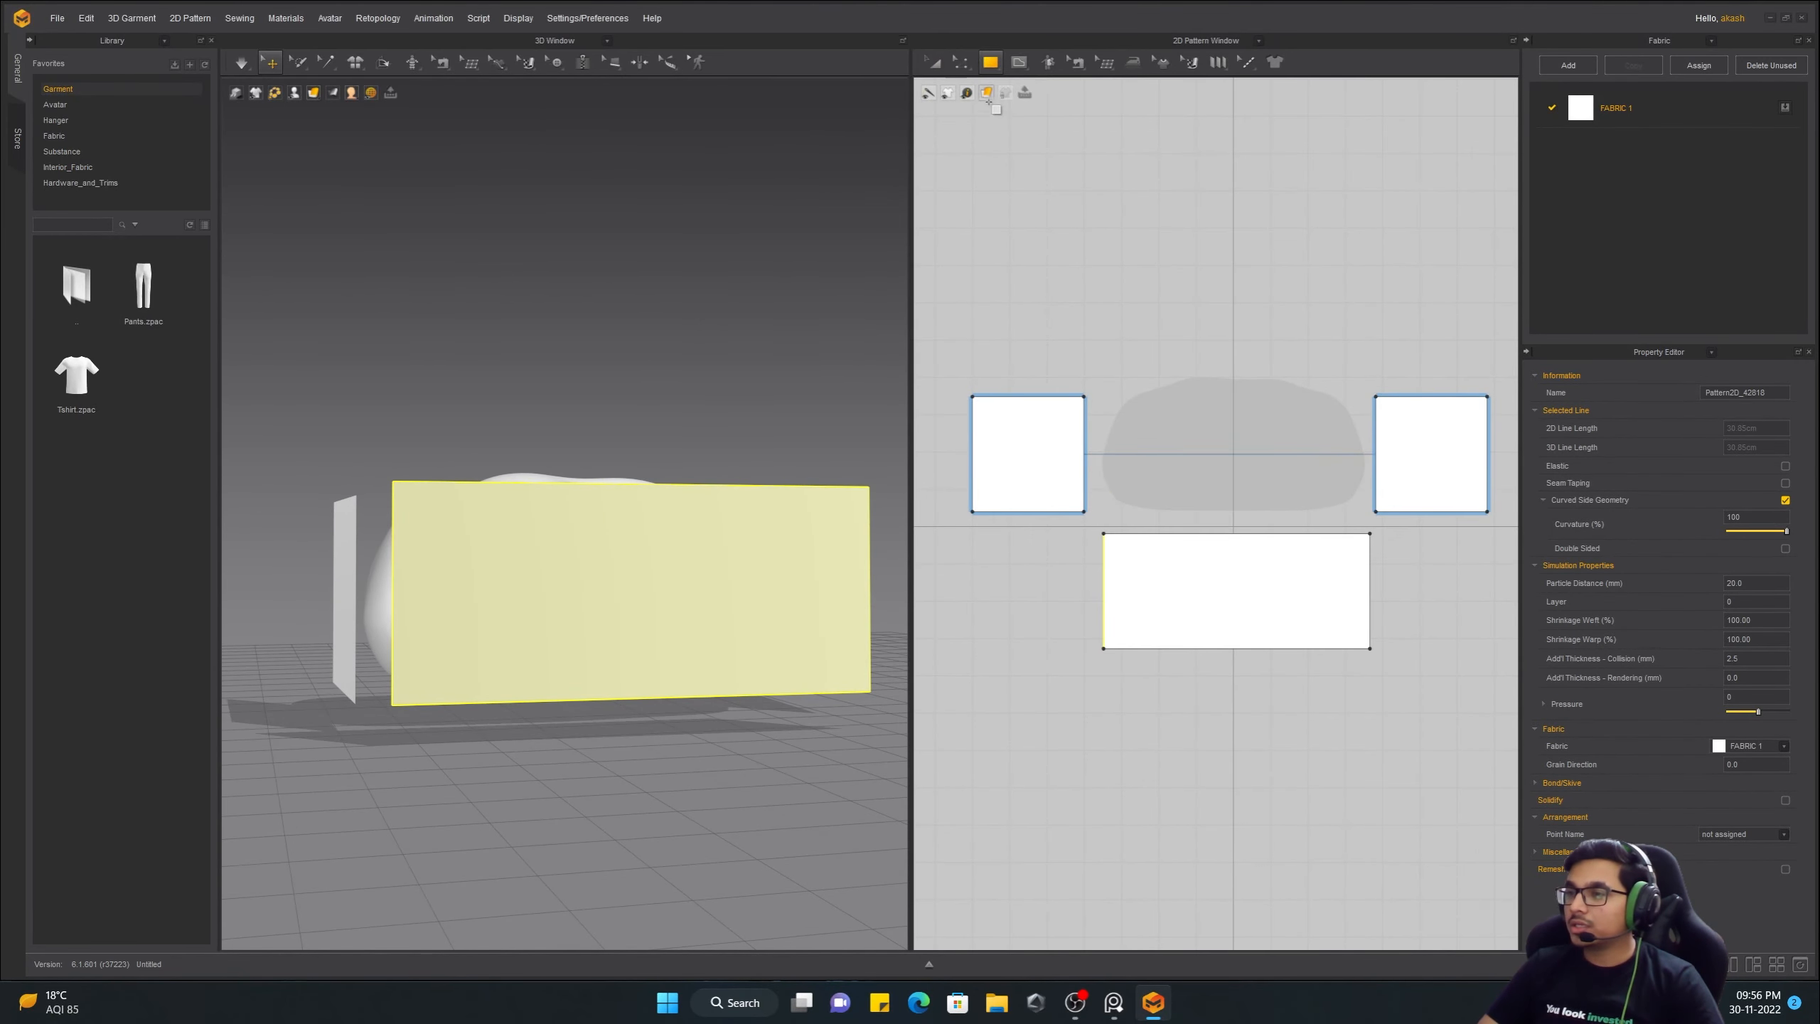
{"action": "middle_click_drag", "start_coordinate": [1363, 549], "coordinate": [1343, 567]}
{"action": "right_click_drag", "start_coordinate": [516, 445], "coordinate": [616, 516]}
{"action": "scroll", "coordinate": [1132, 659], "scroll_direction": "down", "scroll_amount": 1}
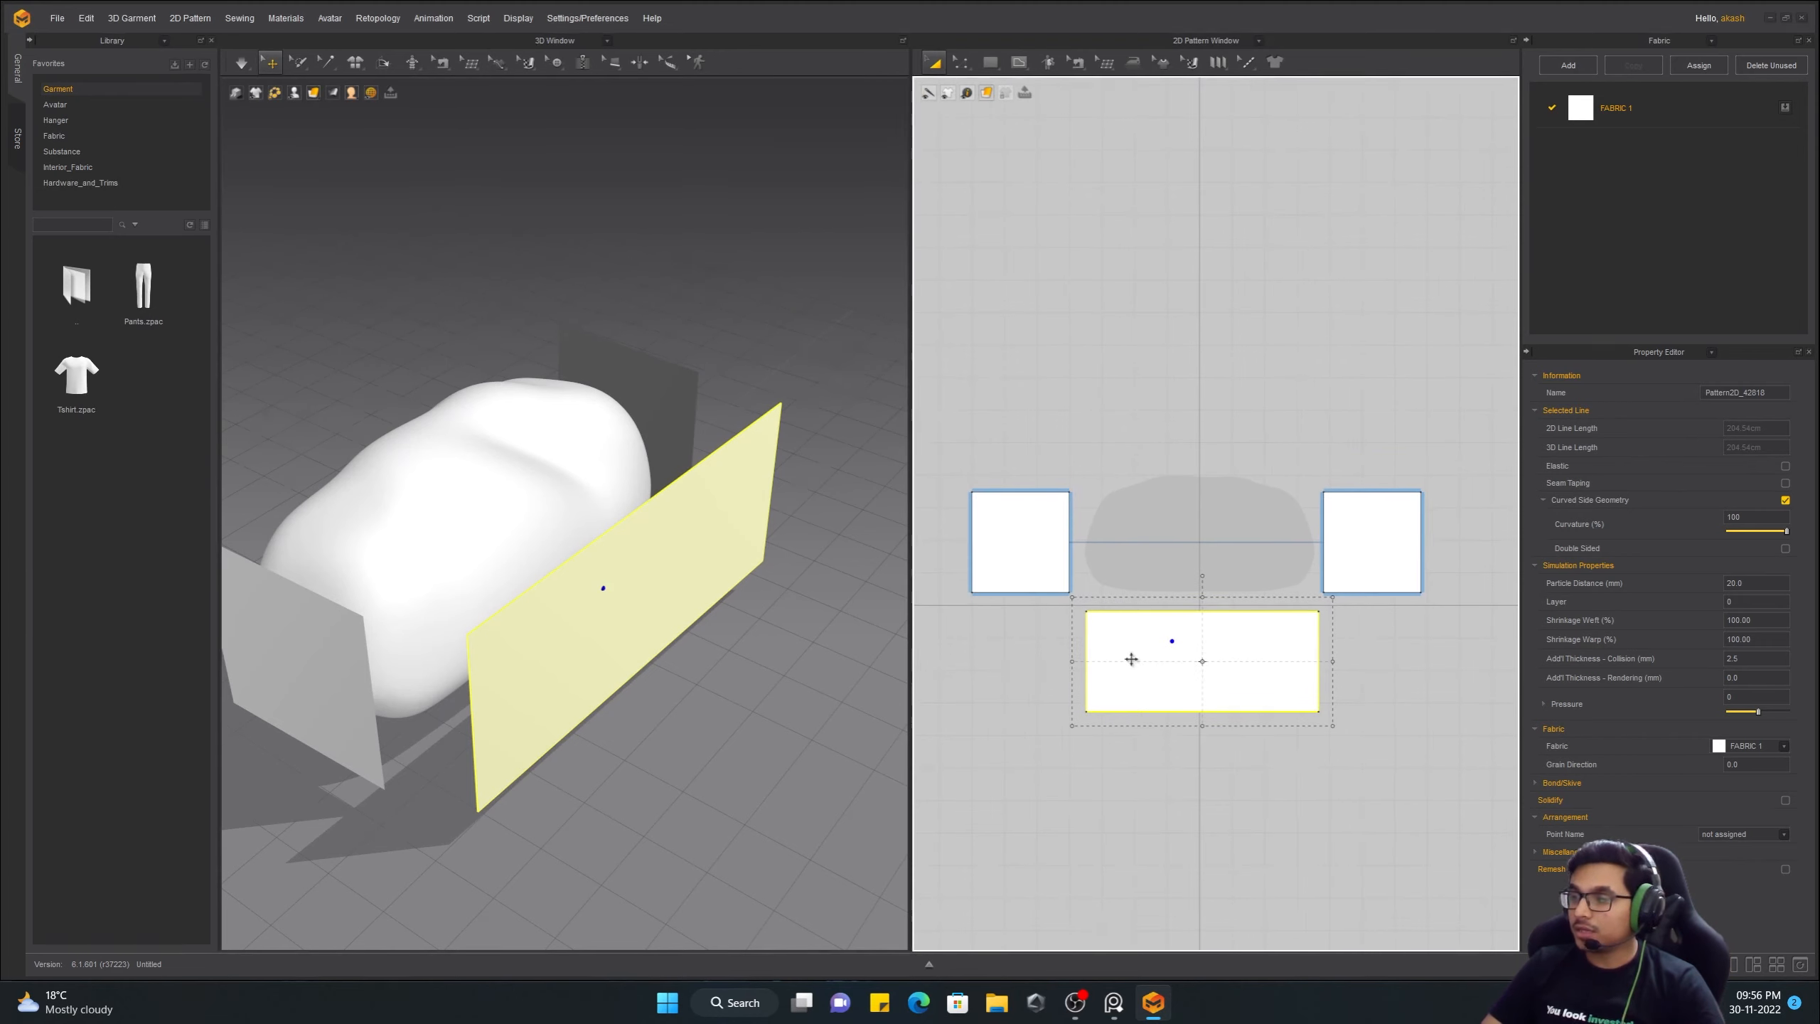
Create a linked symmetric copy of the front rectangle above the silhouette and stand it behind the avatar
{"action": "middle_click_drag", "start_coordinate": [1084, 597], "coordinate": [1089, 619]}
{"action": "right_click_drag", "start_coordinate": [588, 584], "coordinate": [610, 495]}
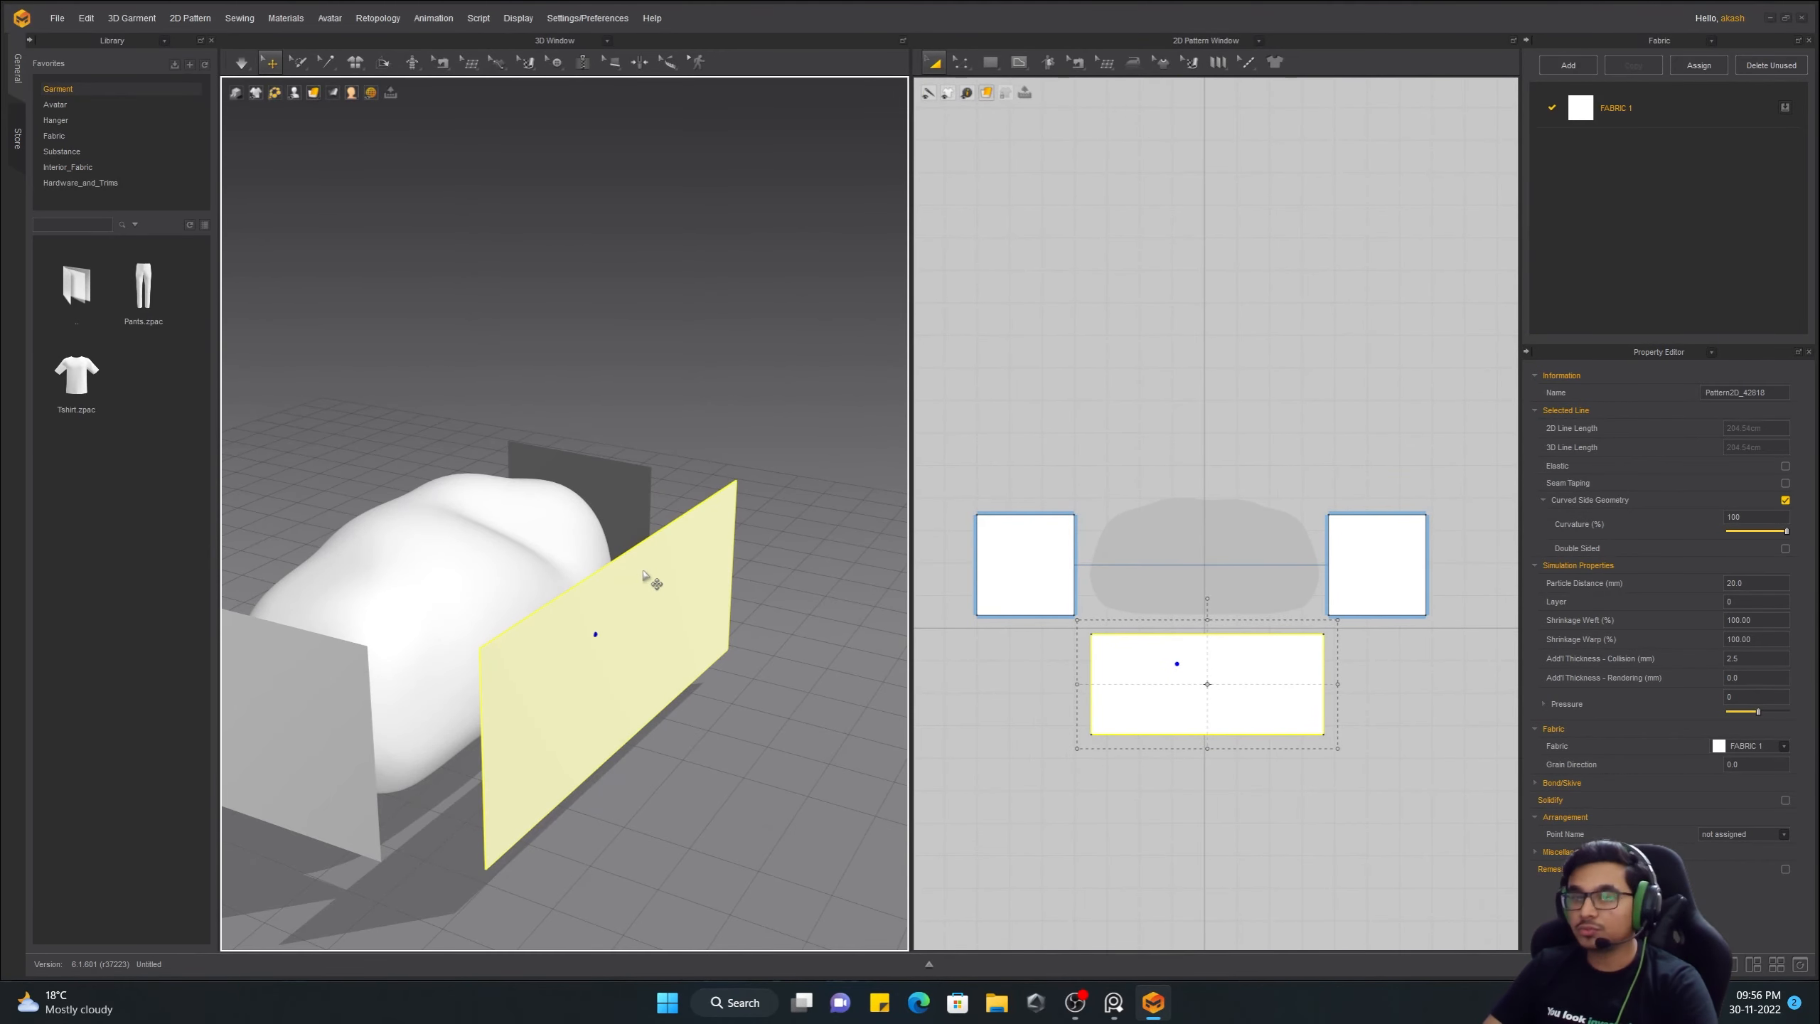
{"action": "scroll", "coordinate": [1209, 659], "scroll_direction": "up", "scroll_amount": 1}
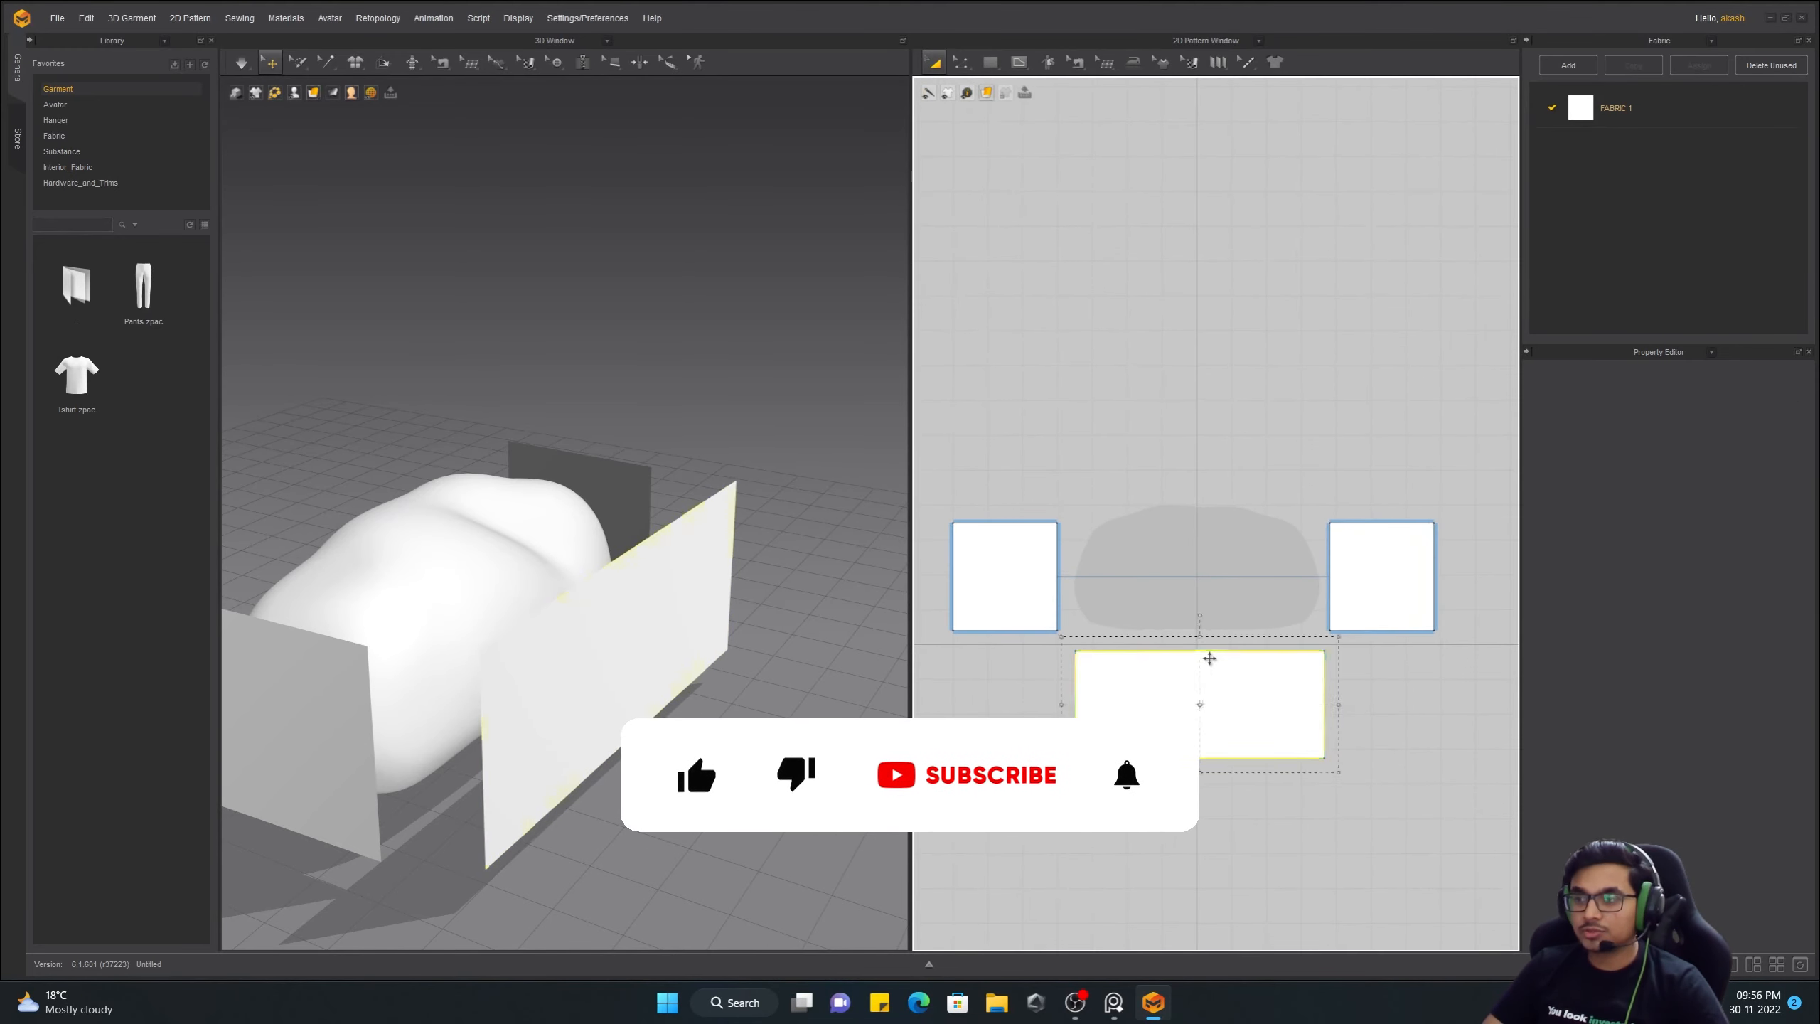
{"action": "scroll", "coordinate": [1262, 646], "scroll_direction": "up", "scroll_amount": 2}
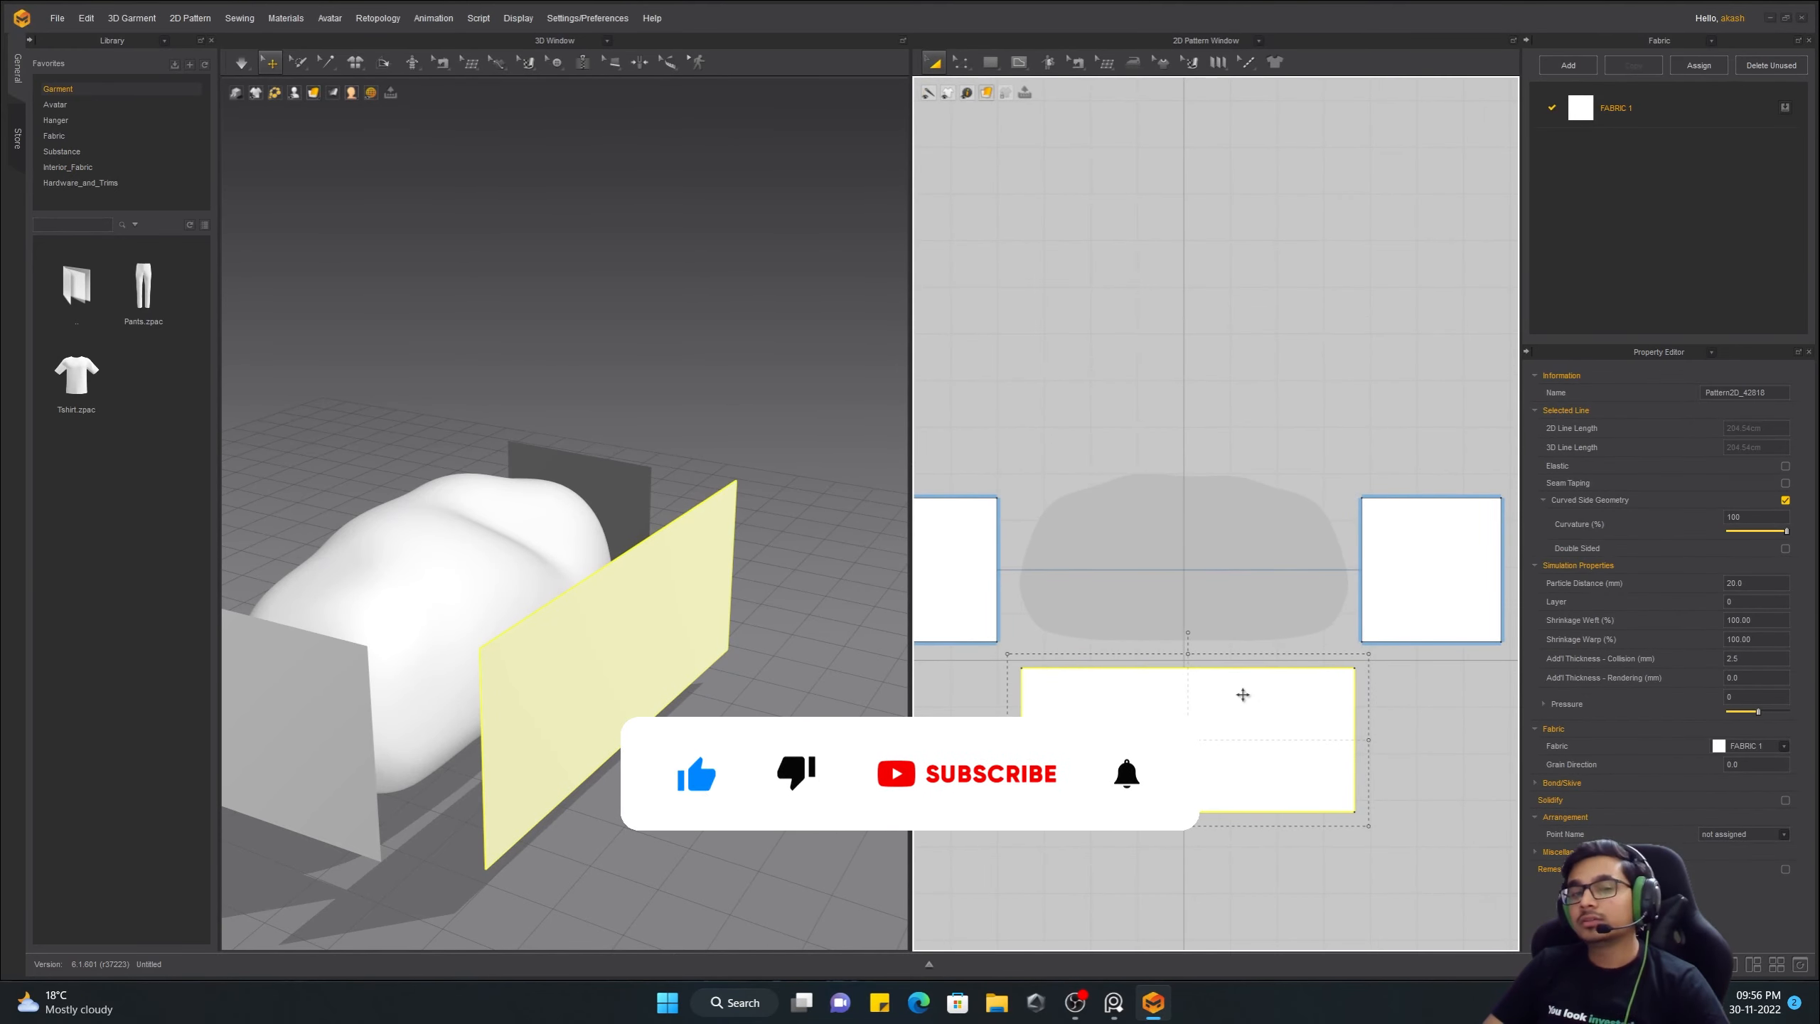
{"action": "scroll", "coordinate": [1236, 697], "scroll_direction": "down", "scroll_amount": 2}
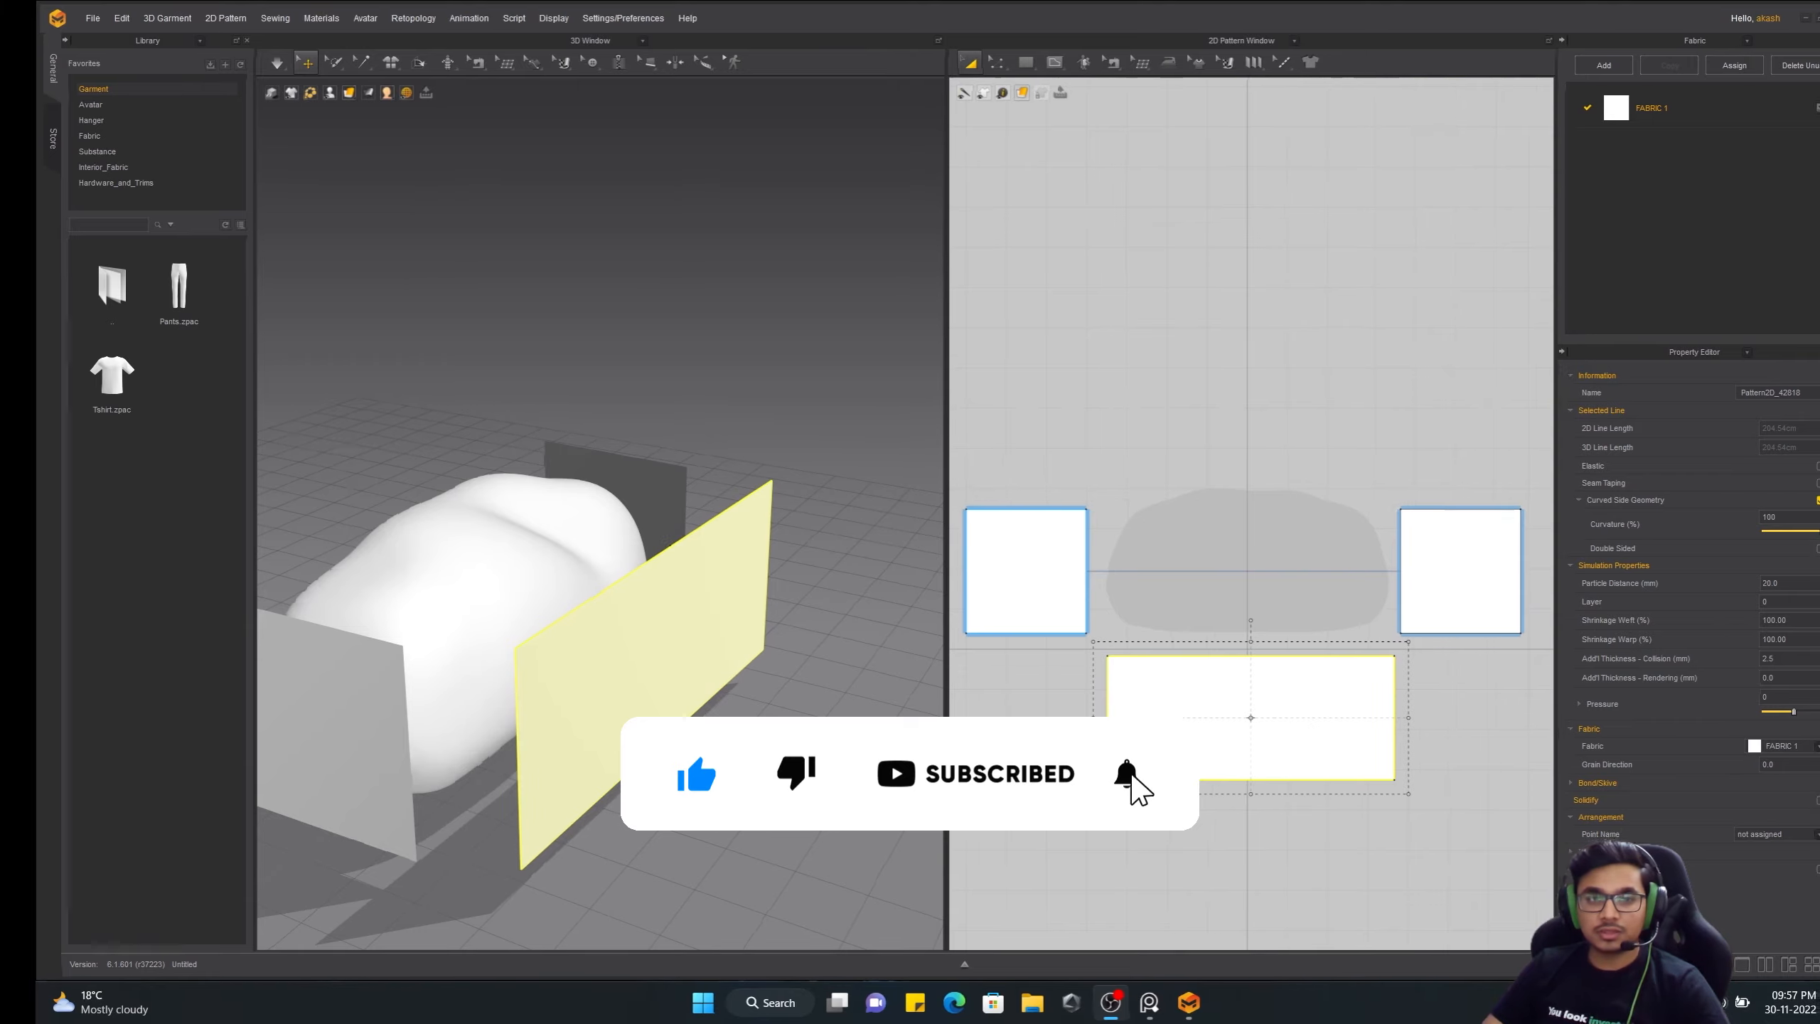
{"action": "left_click", "coordinate": [552, 654]}
{"action": "right_click_drag", "start_coordinate": [552, 654], "coordinate": [673, 688]}
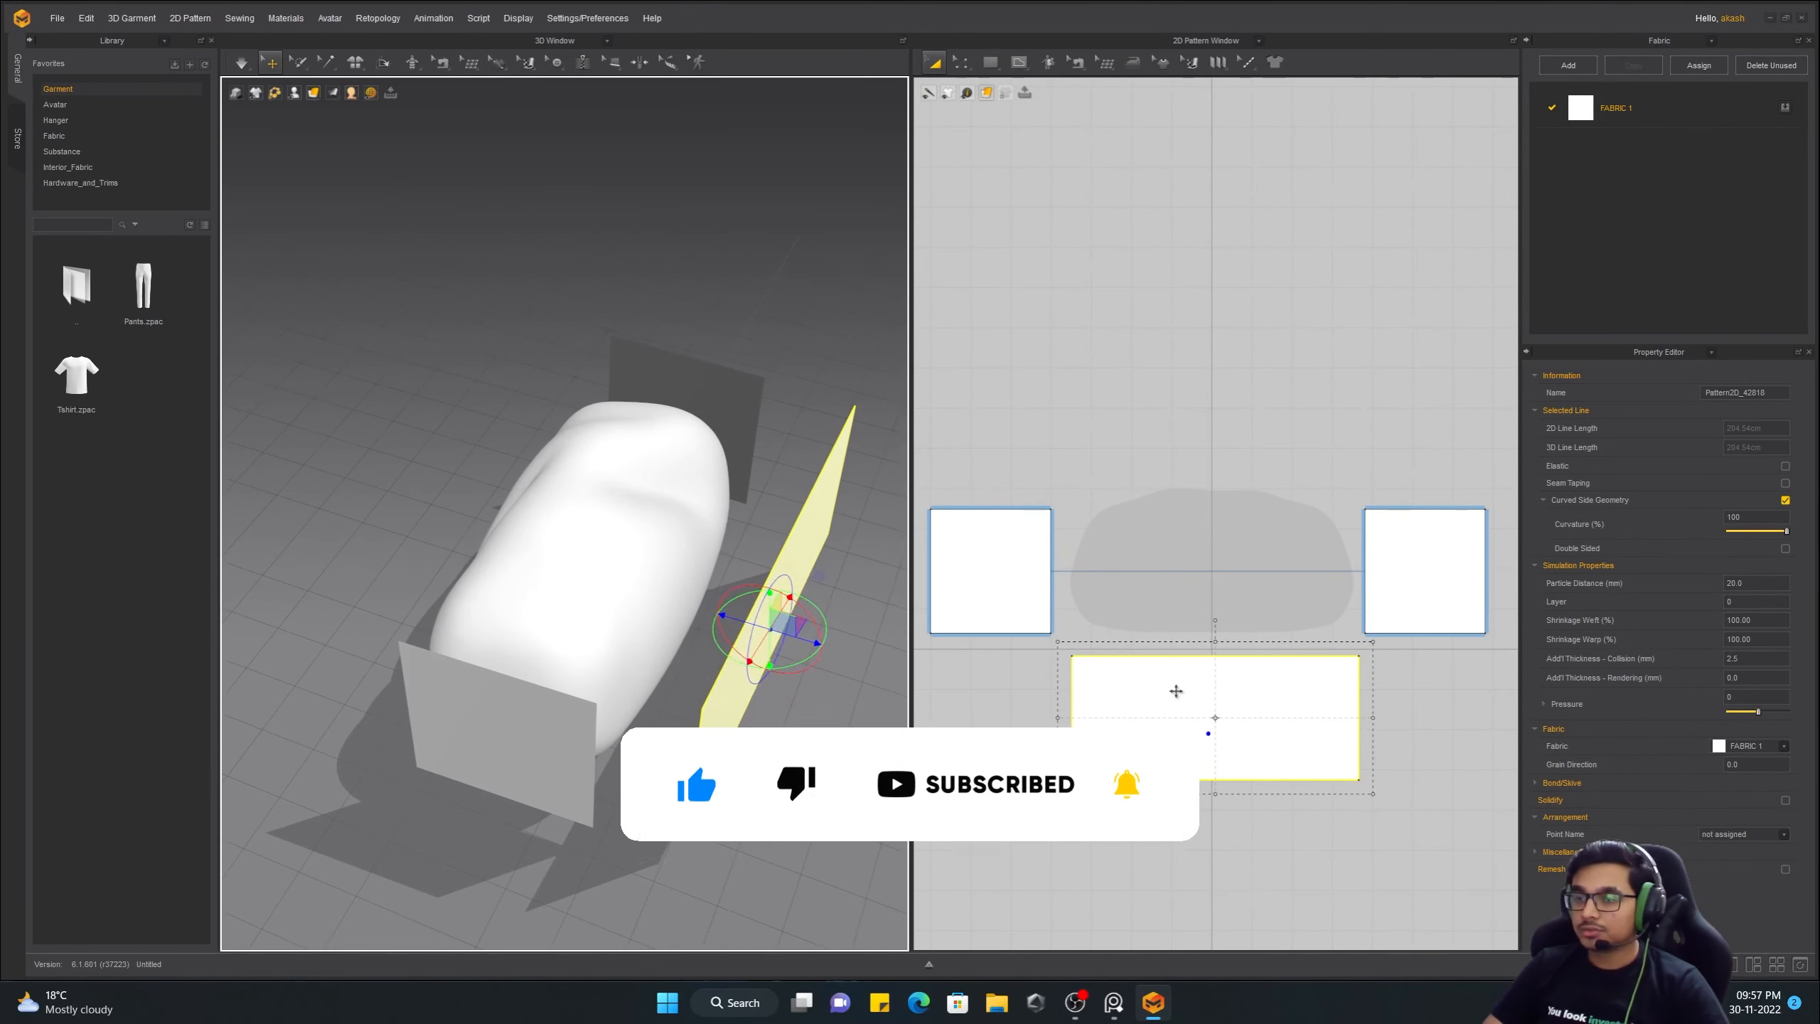
{"action": "left_click", "coordinate": [1175, 692]}
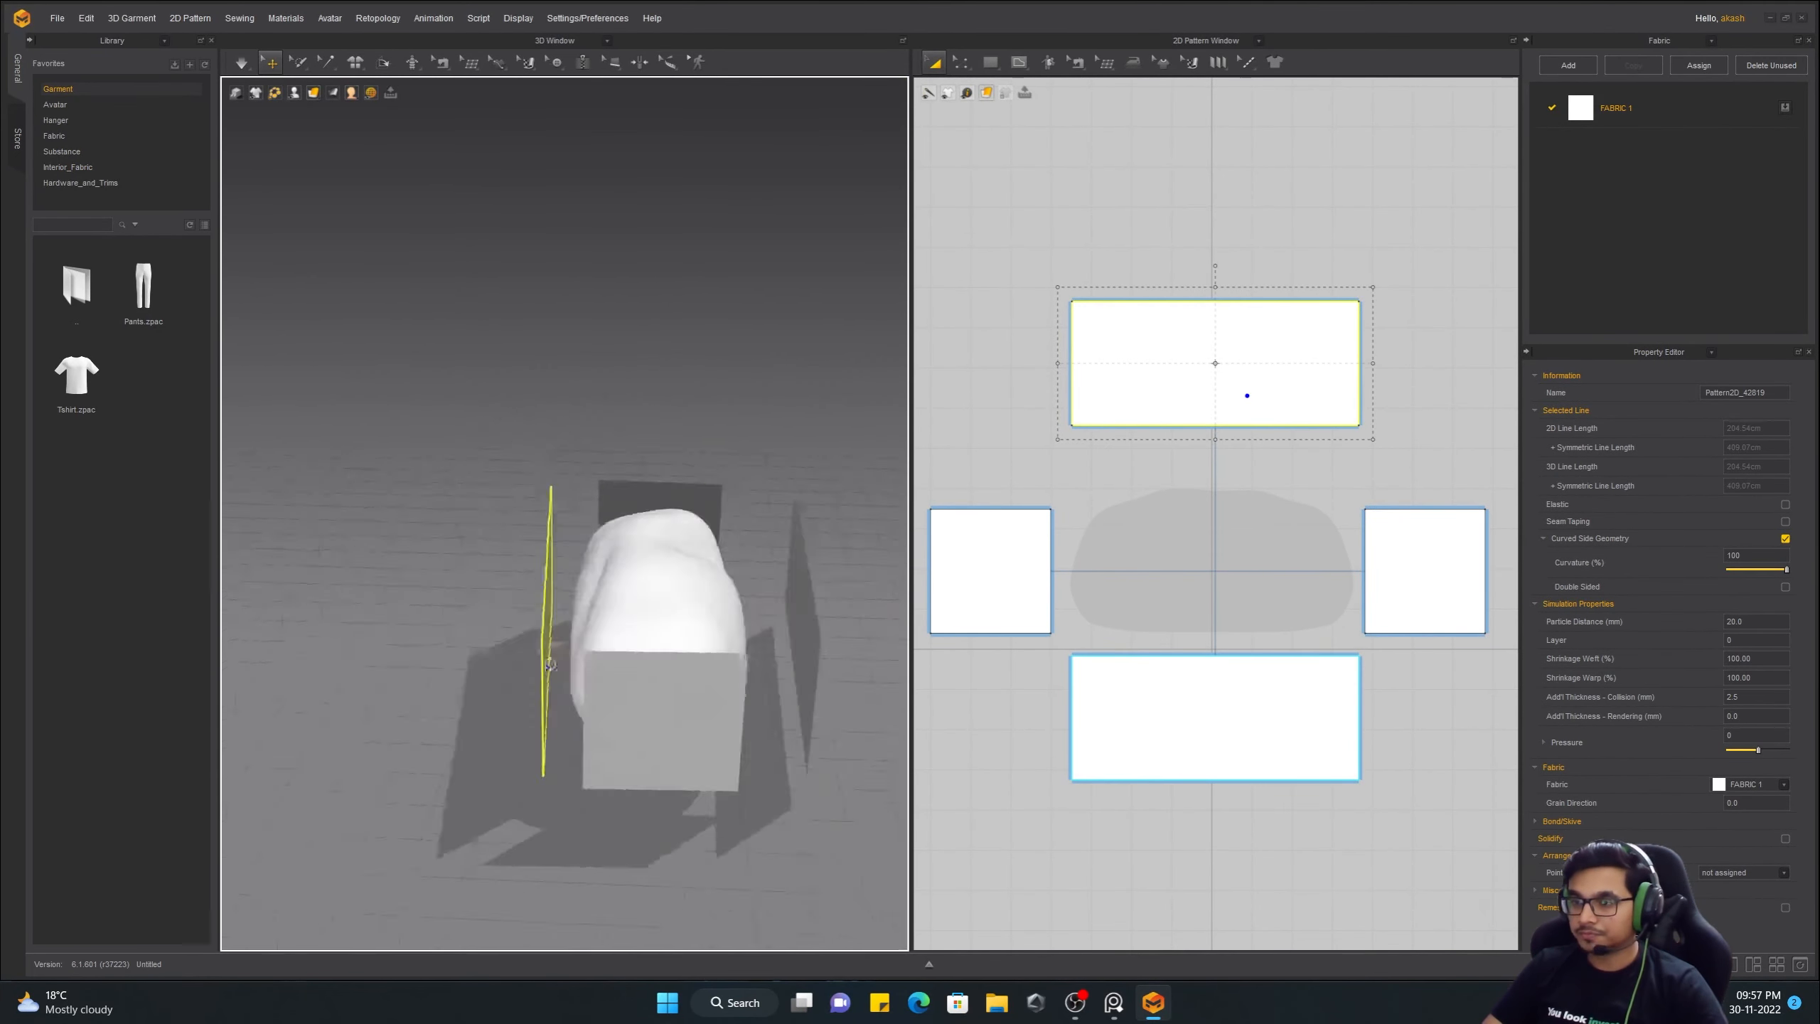
Paste another rectangle below the front panel and lay it flat beneath the avatar as the bottom panel
{"action": "key", "text": "ctrl+v"}
{"action": "left_click", "coordinate": [1168, 820]}
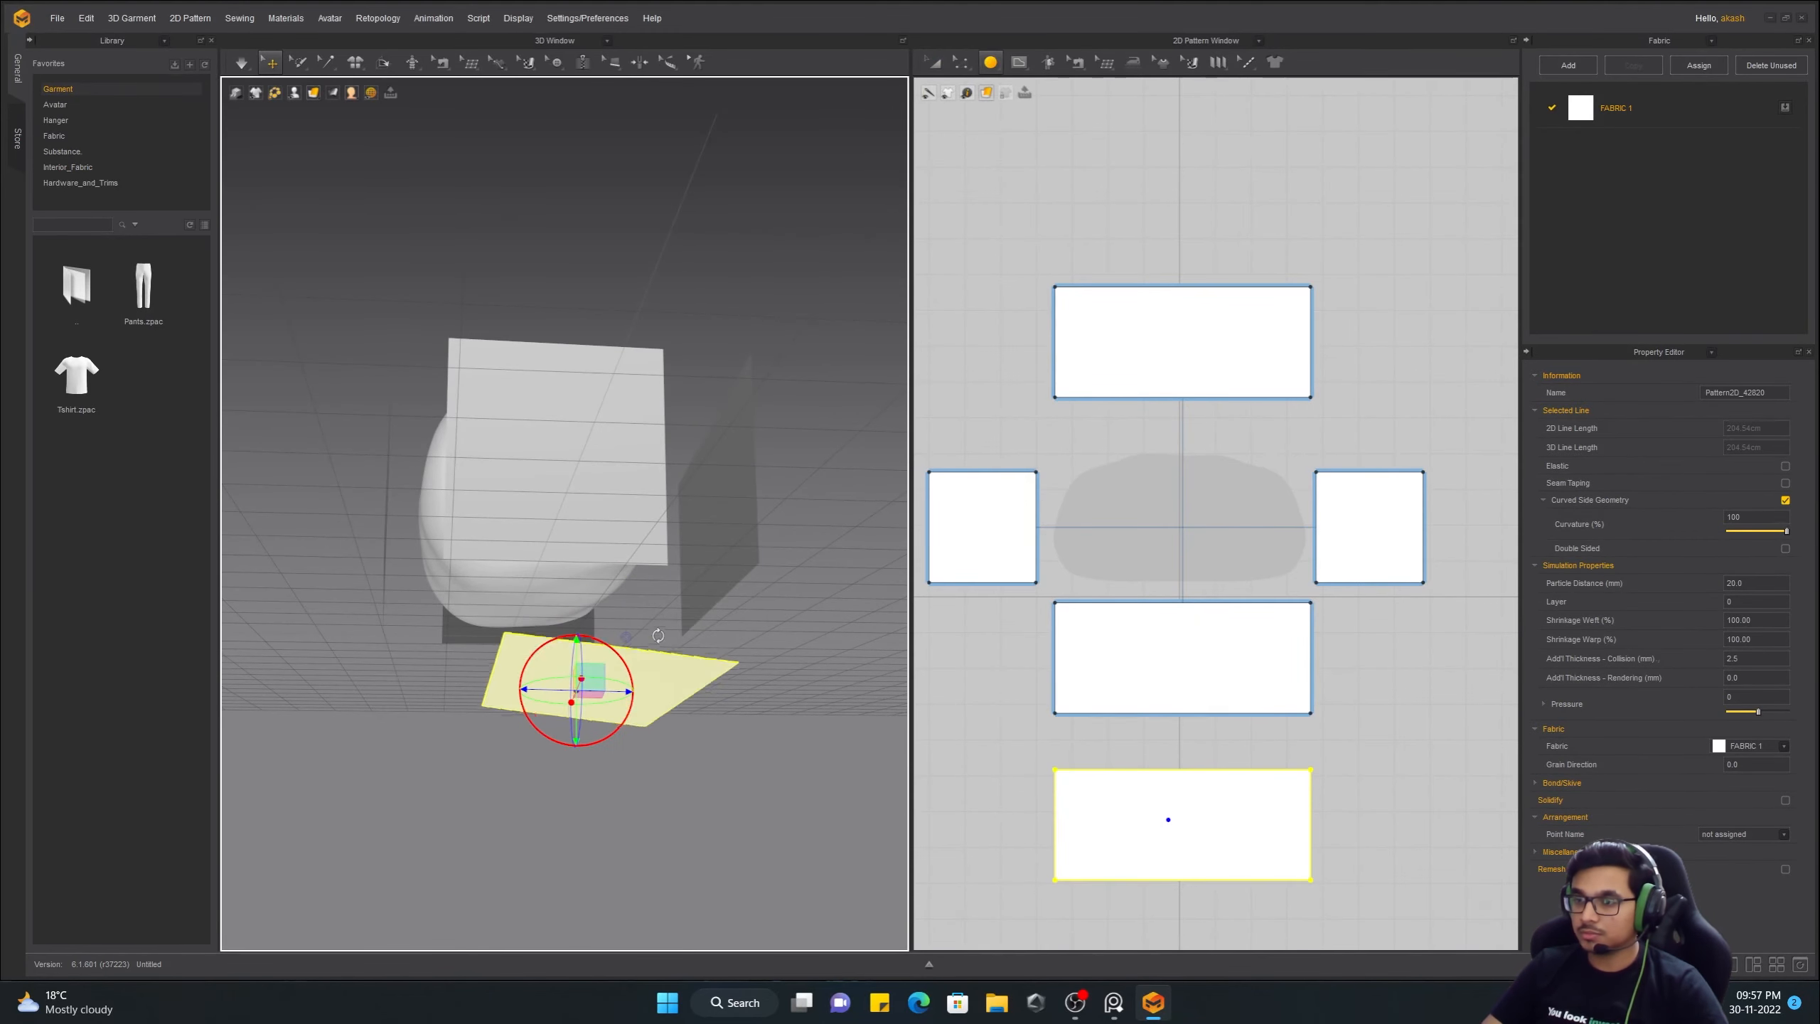
{"action": "right_click_drag", "start_coordinate": [559, 609], "coordinate": [673, 702]}
{"action": "key", "text": "a"}
{"action": "scroll", "coordinate": [1185, 641], "scroll_direction": "down", "scroll_amount": 2}
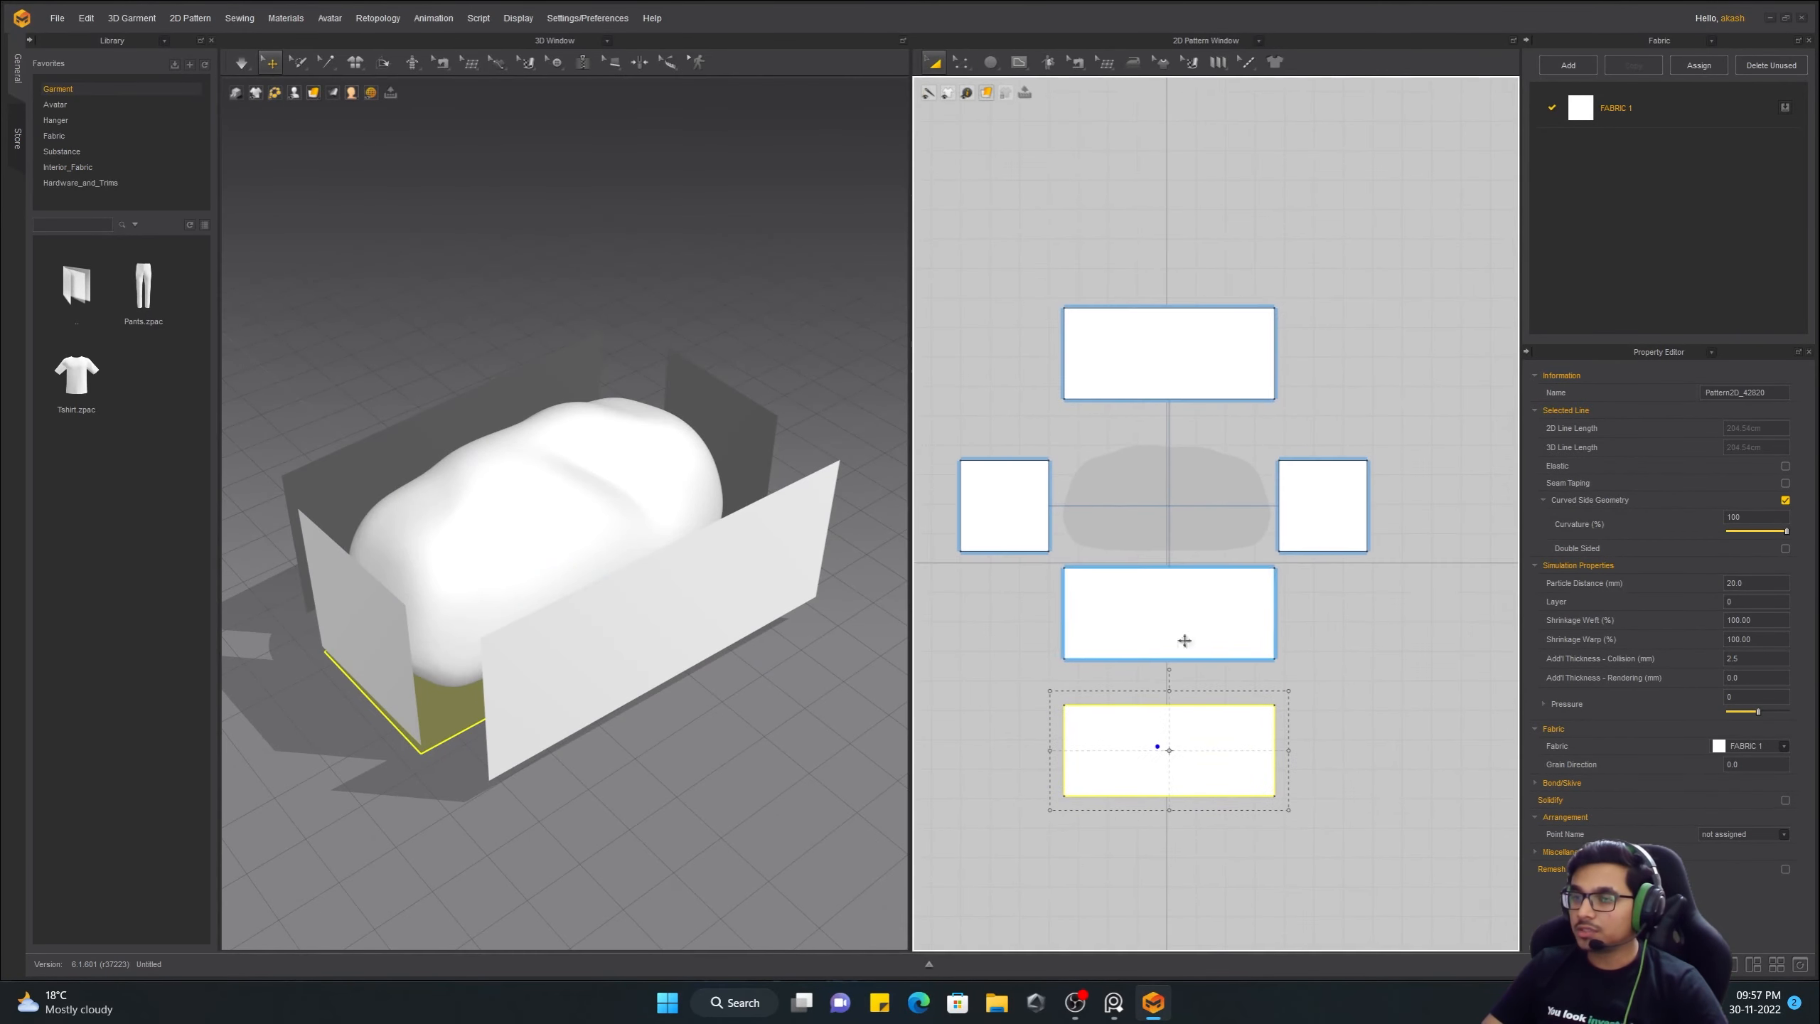
Paste a rectangle over the silhouette as the top panel above the avatar and move the side squares outward to clear it
{"action": "left_click", "coordinate": [1167, 498]}
{"action": "left_click_drag", "start_coordinate": [1323, 500], "coordinate": [1365, 492]}
{"action": "left_click_drag", "start_coordinate": [1005, 505], "coordinate": [998, 505]}
{"action": "left_click", "coordinate": [513, 183]}
{"action": "left_click_drag", "start_coordinate": [512, 143], "coordinate": [513, 402]}
{"action": "right_click_drag", "start_coordinate": [622, 500], "coordinate": [731, 395]}
{"action": "left_click", "coordinate": [731, 395]}
Save the project as Bag_01
{"action": "key", "text": "ctrl+s"}
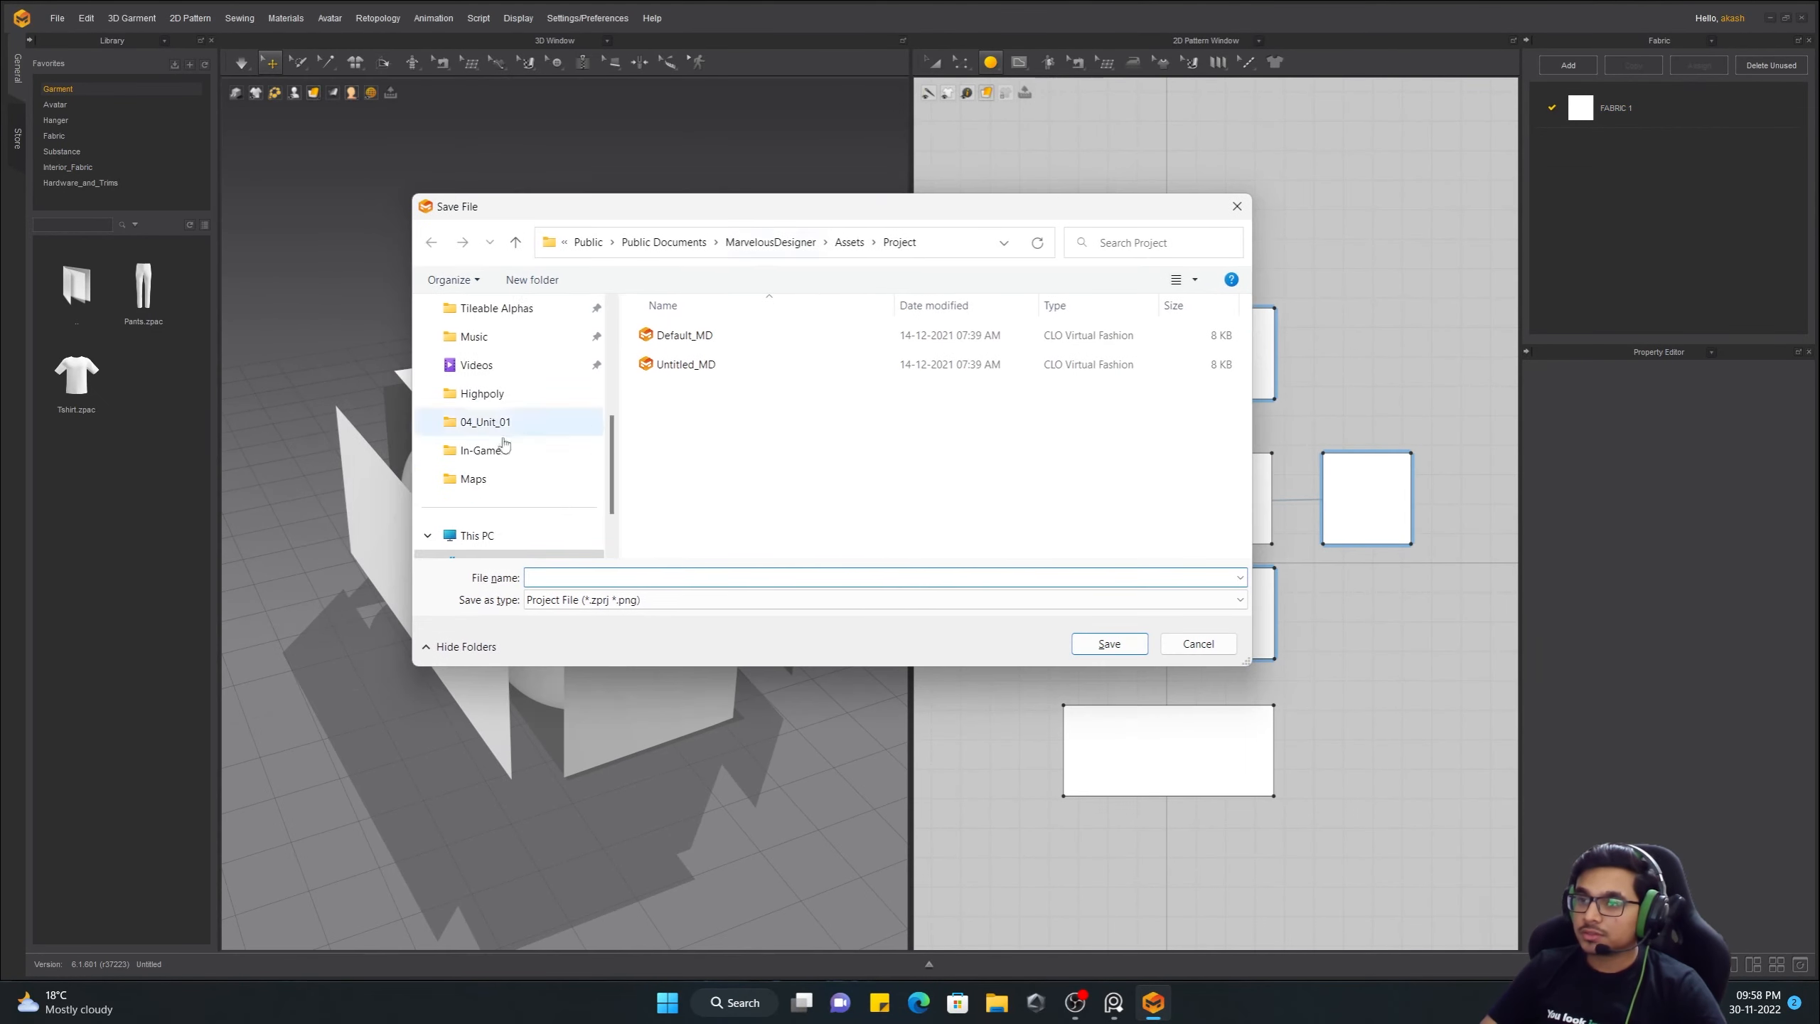
{"action": "double_click", "coordinate": [717, 462]}
{"action": "double_click", "coordinate": [760, 362]}
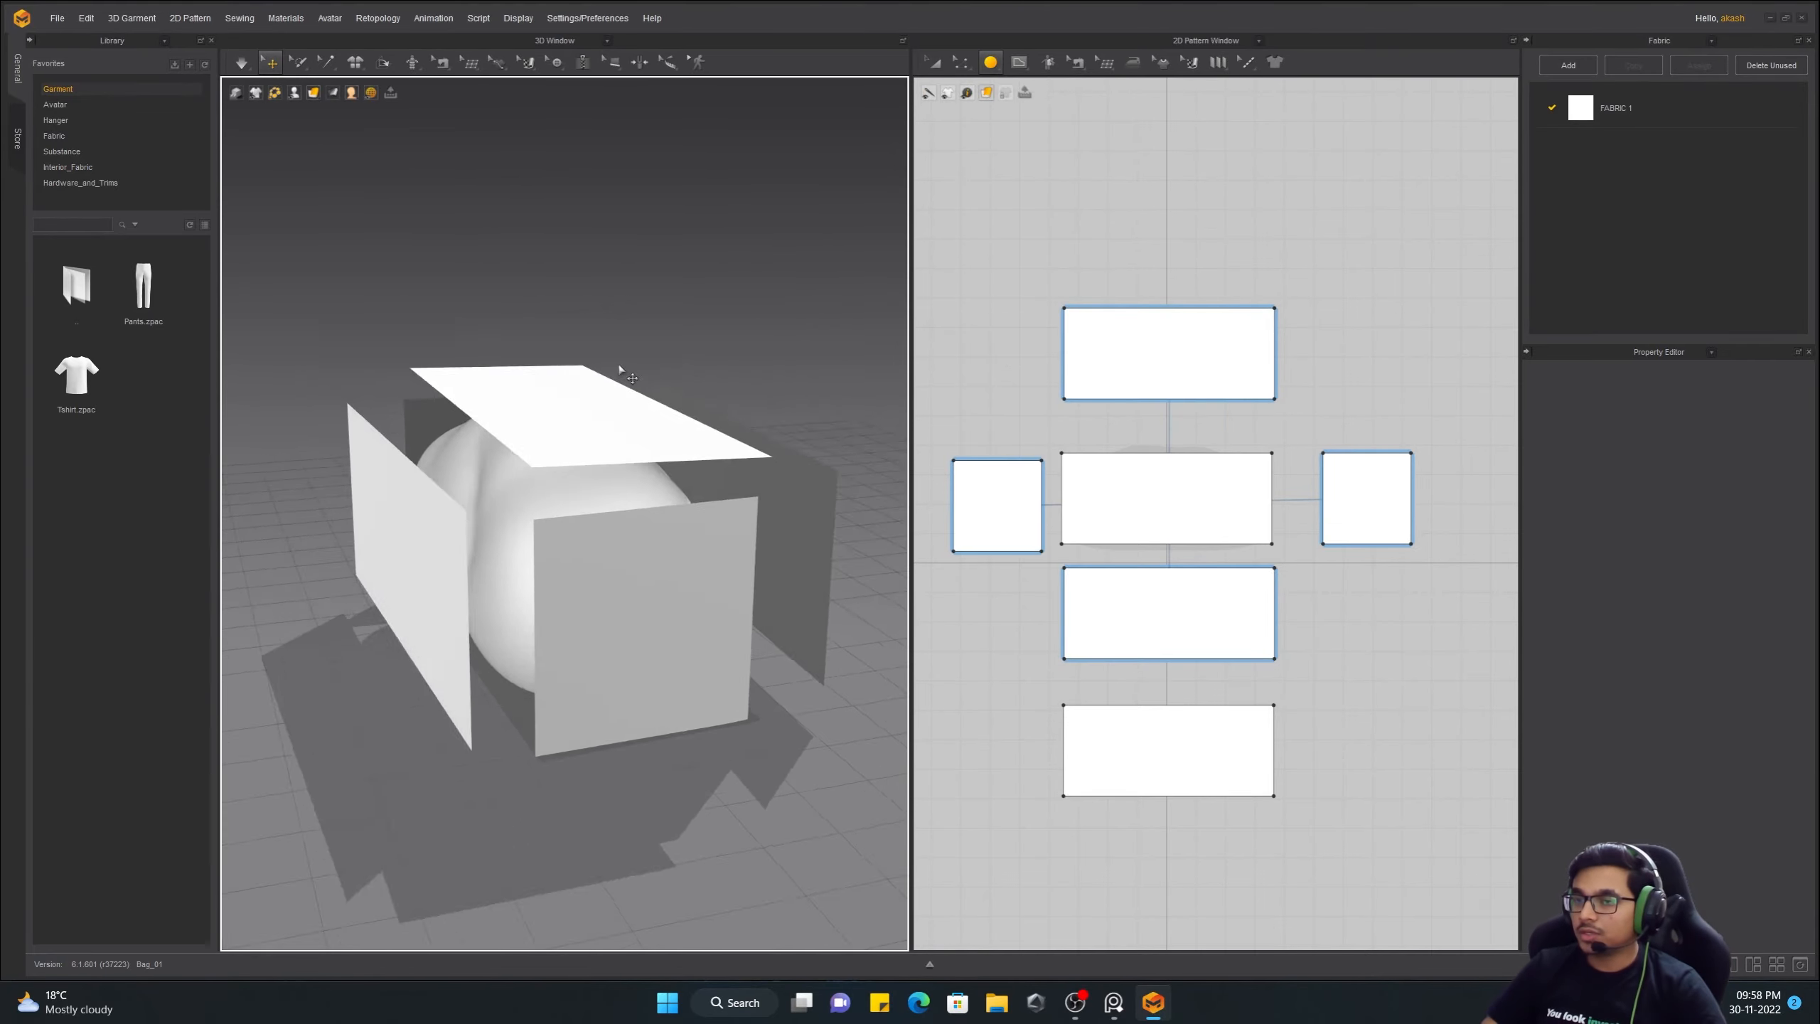
Use Segment Sewing to join the top panel's long edges to the upper edges of the front and back panels
{"action": "right_click_drag", "start_coordinate": [621, 369], "coordinate": [738, 395]}
{"action": "middle_click_drag", "start_coordinate": [1390, 418], "coordinate": [1416, 406]}
{"action": "left_click", "coordinate": [962, 63]}
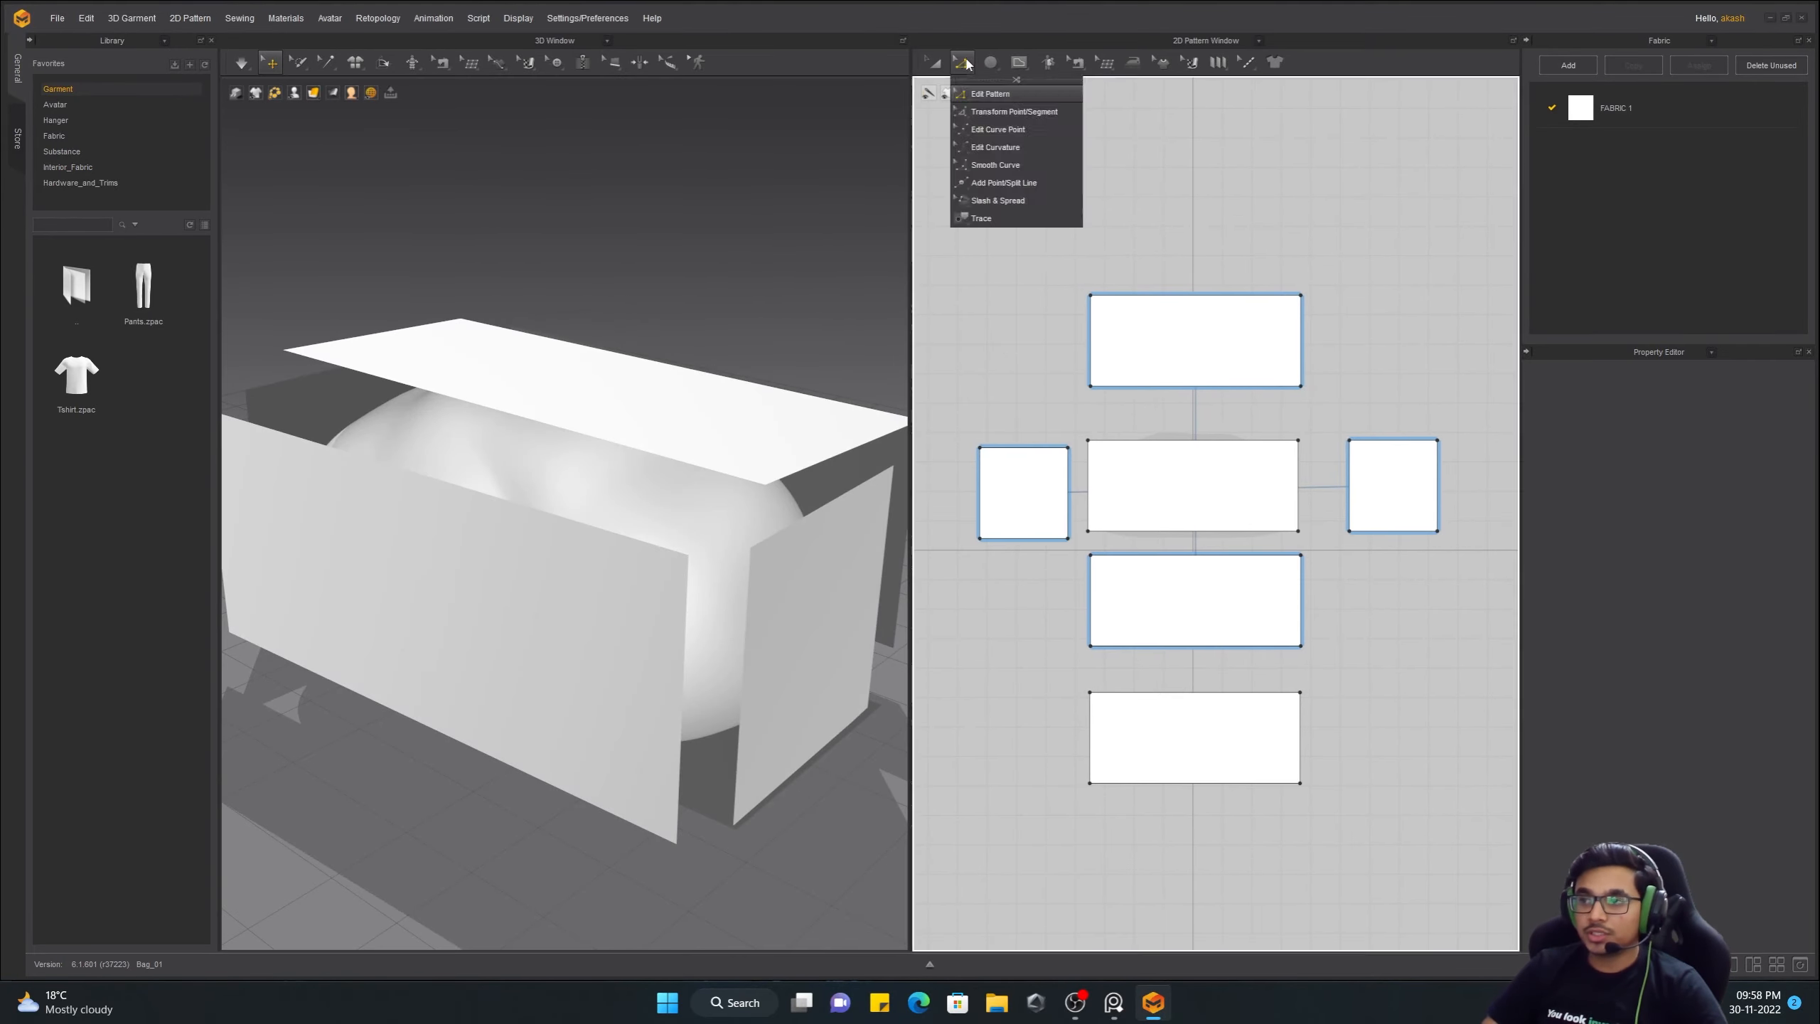
{"action": "left_click", "coordinate": [440, 64]}
{"action": "left_click", "coordinate": [482, 110]}
{"action": "left_click", "coordinate": [358, 426]}
{"action": "right_click_drag", "start_coordinate": [609, 463], "coordinate": [458, 487]}
{"action": "left_click", "coordinate": [439, 351]}
{"action": "left_click", "coordinate": [759, 367]}
{"action": "left_click", "coordinate": [864, 417]}
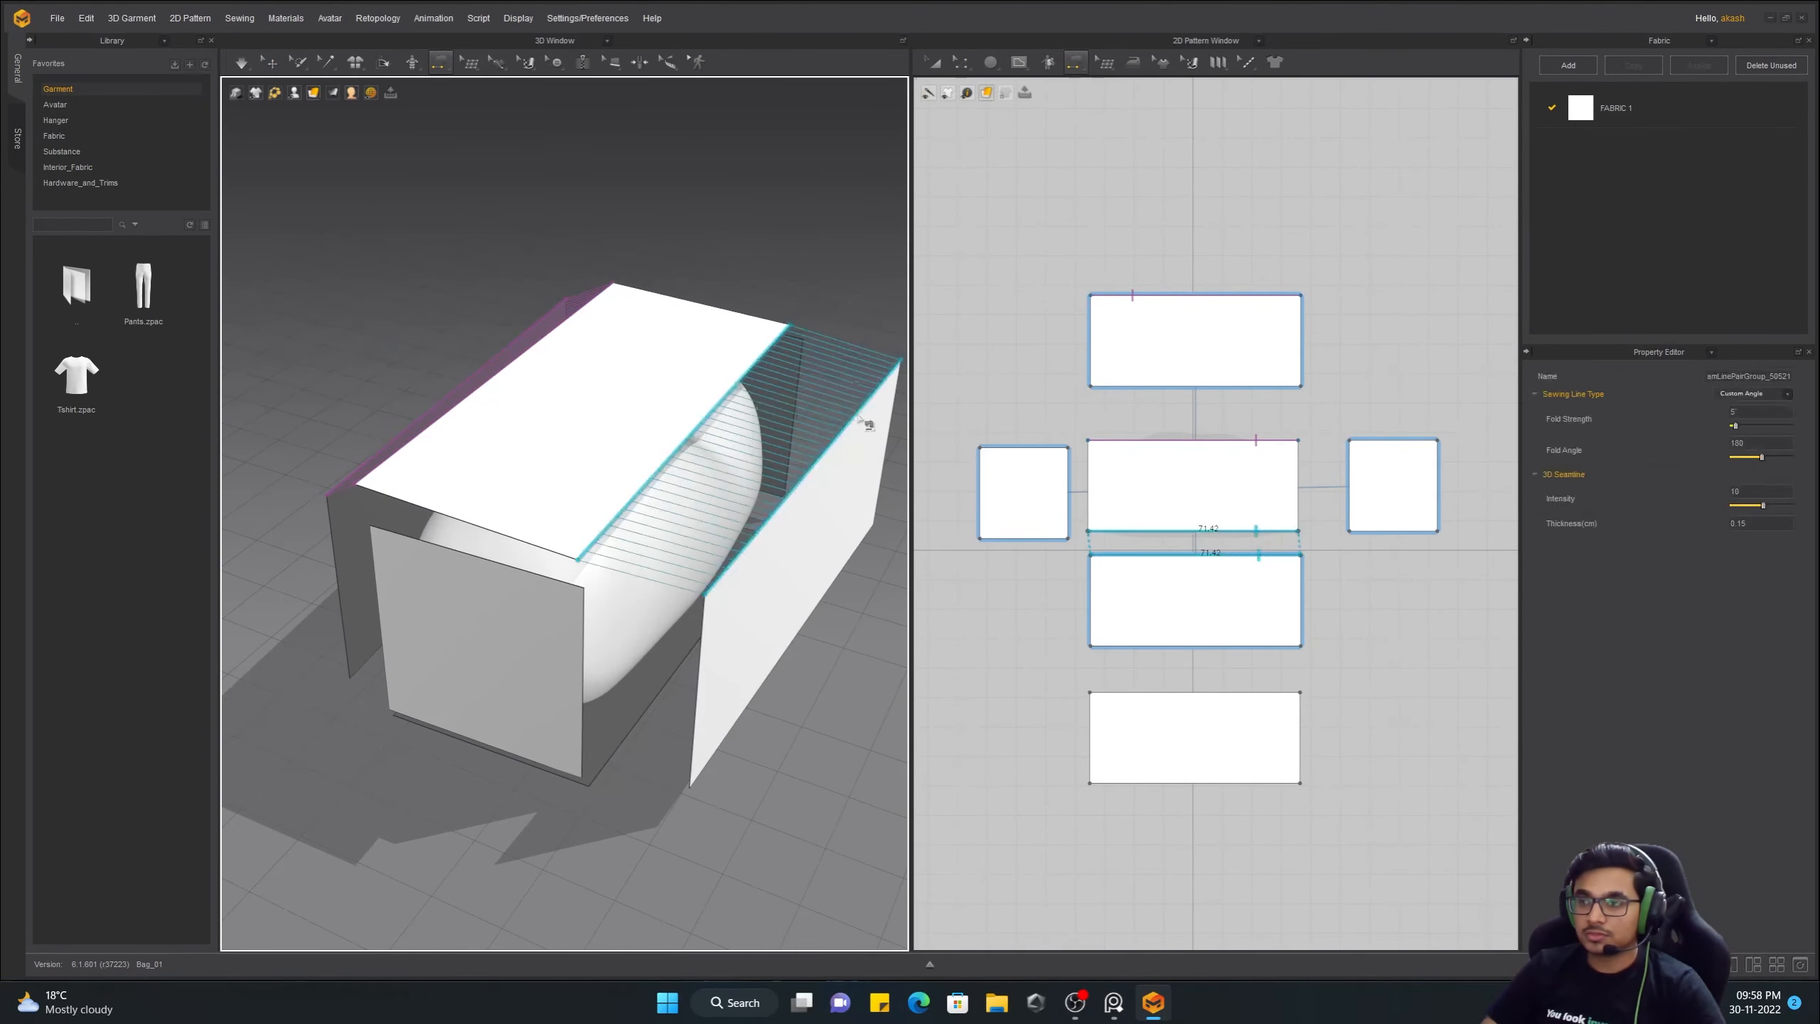
{"action": "right_click_drag", "start_coordinate": [845, 445], "coordinate": [473, 495]}
{"action": "left_click", "coordinate": [615, 532]}
{"action": "mouse_move", "coordinate": [615, 532]}
{"action": "right_mouse_down"}
{"action": "mouse_move", "coordinate": [559, 645]}
{"action": "mouse_move", "coordinate": [608, 499]}
{"action": "right_mouse_up"}
{"action": "key", "text": "ctrl+z"}
Sew the side squares' bottom edges to the bottom panel's short edges and the right square's top edge to the top panel
{"action": "right_click_drag", "start_coordinate": [352, 577], "coordinate": [430, 596]}
{"action": "left_click", "coordinate": [438, 482]}
{"action": "scroll", "coordinate": [564, 643], "scroll_direction": "up", "scroll_amount": 5}
{"action": "left_click", "coordinate": [566, 902]}
{"action": "scroll", "coordinate": [565, 717], "scroll_direction": "down", "scroll_amount": 5}
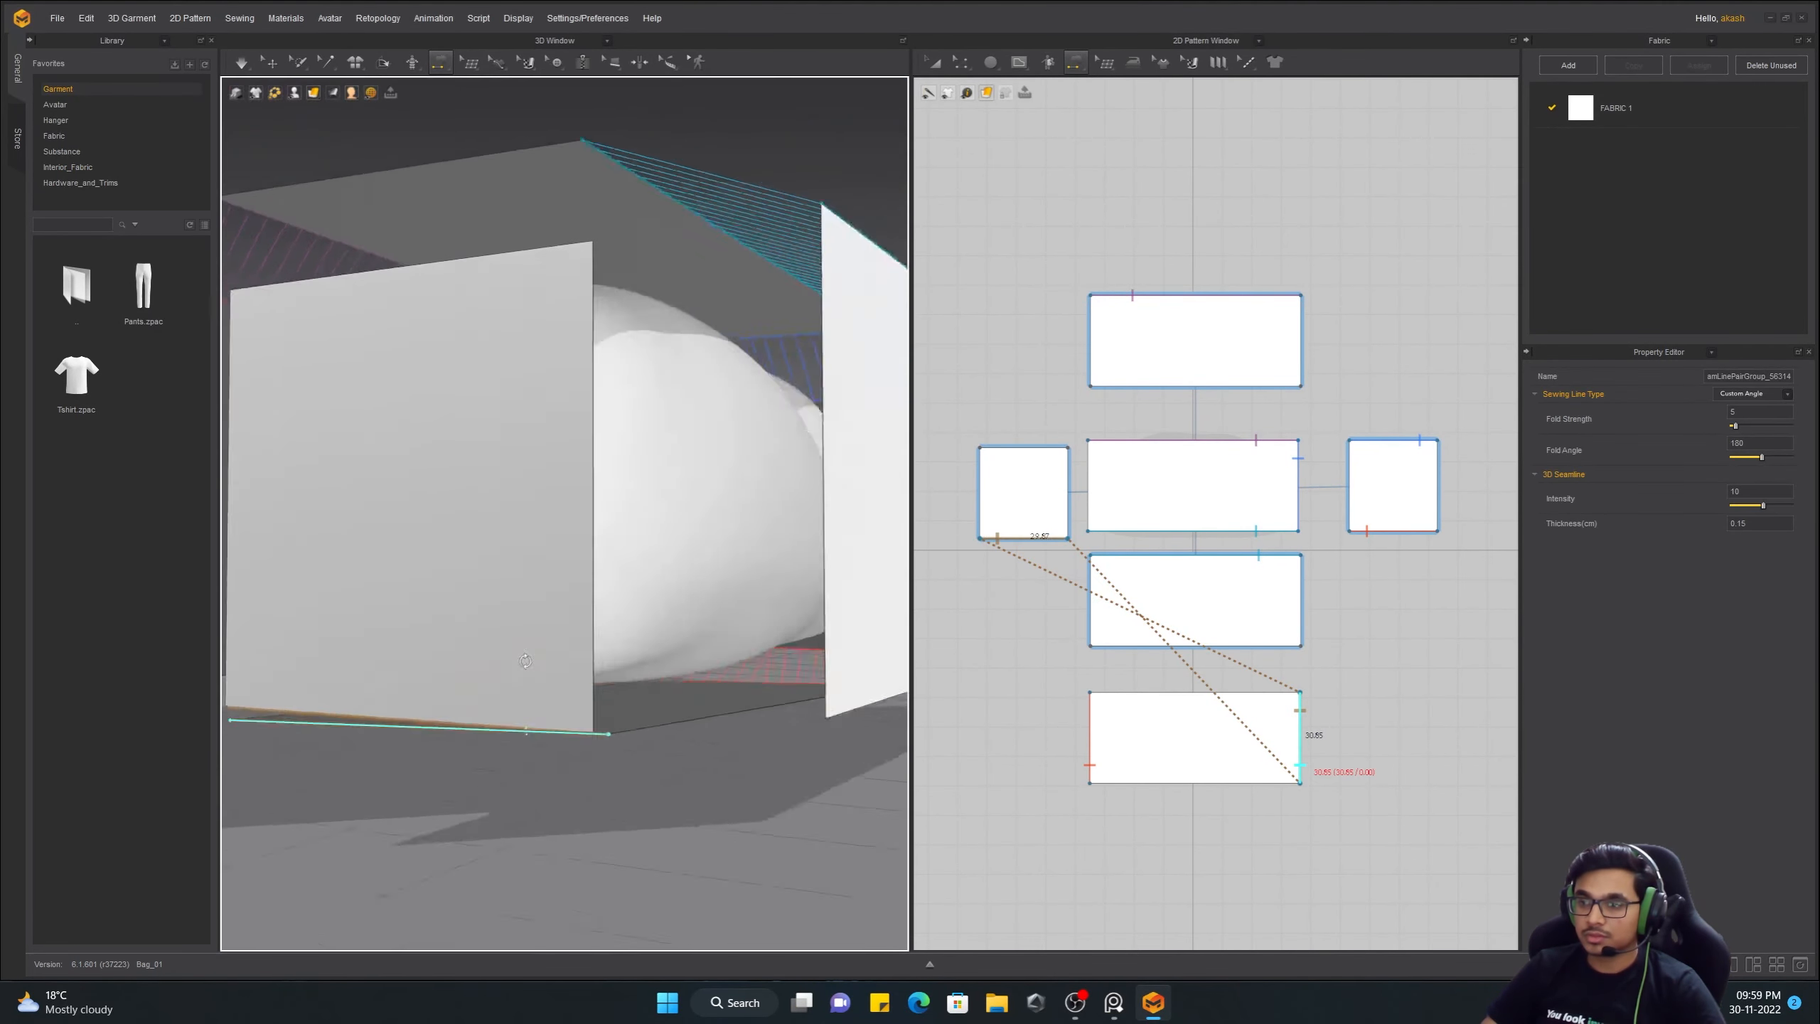
Sew the left square's top edge to the top panel and the bottom panel's long edges to the front and back panels
{"action": "right_click_drag", "start_coordinate": [566, 574], "coordinate": [631, 645]}
{"action": "left_click", "coordinate": [623, 500]}
{"action": "left_click", "coordinate": [623, 458]}
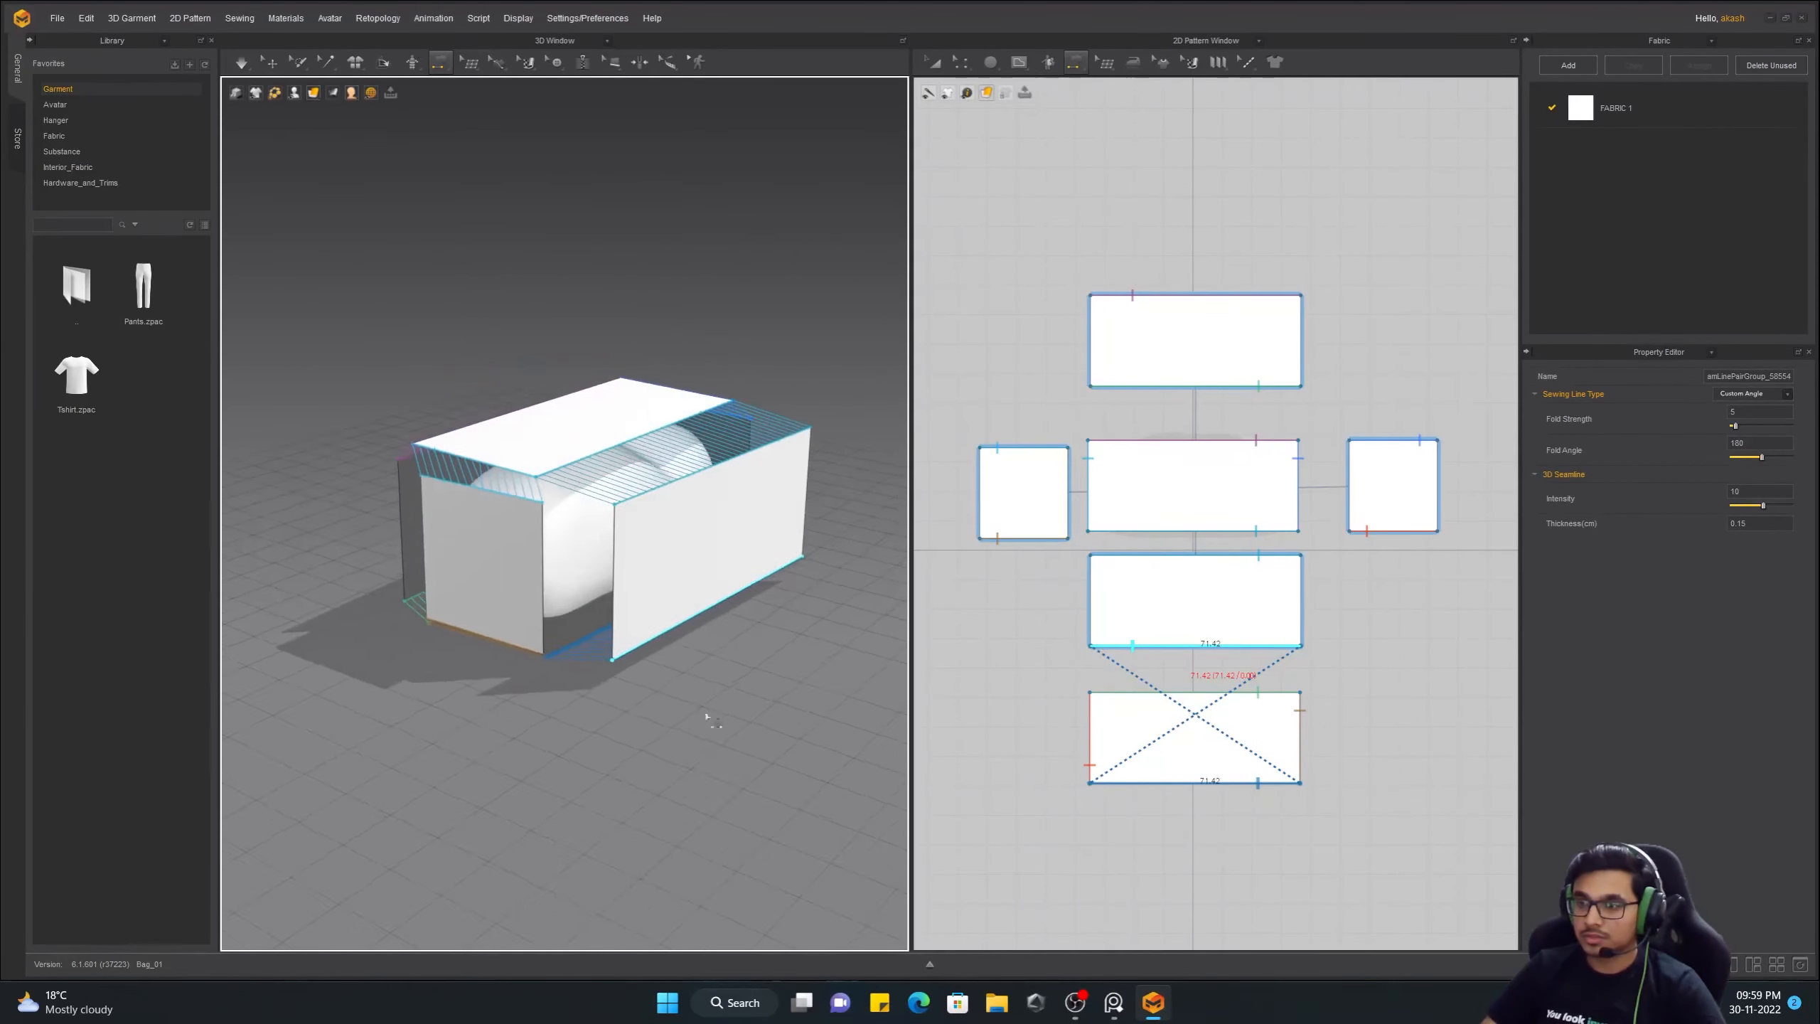
{"action": "right_click_drag", "start_coordinate": [660, 619], "coordinate": [646, 667]}
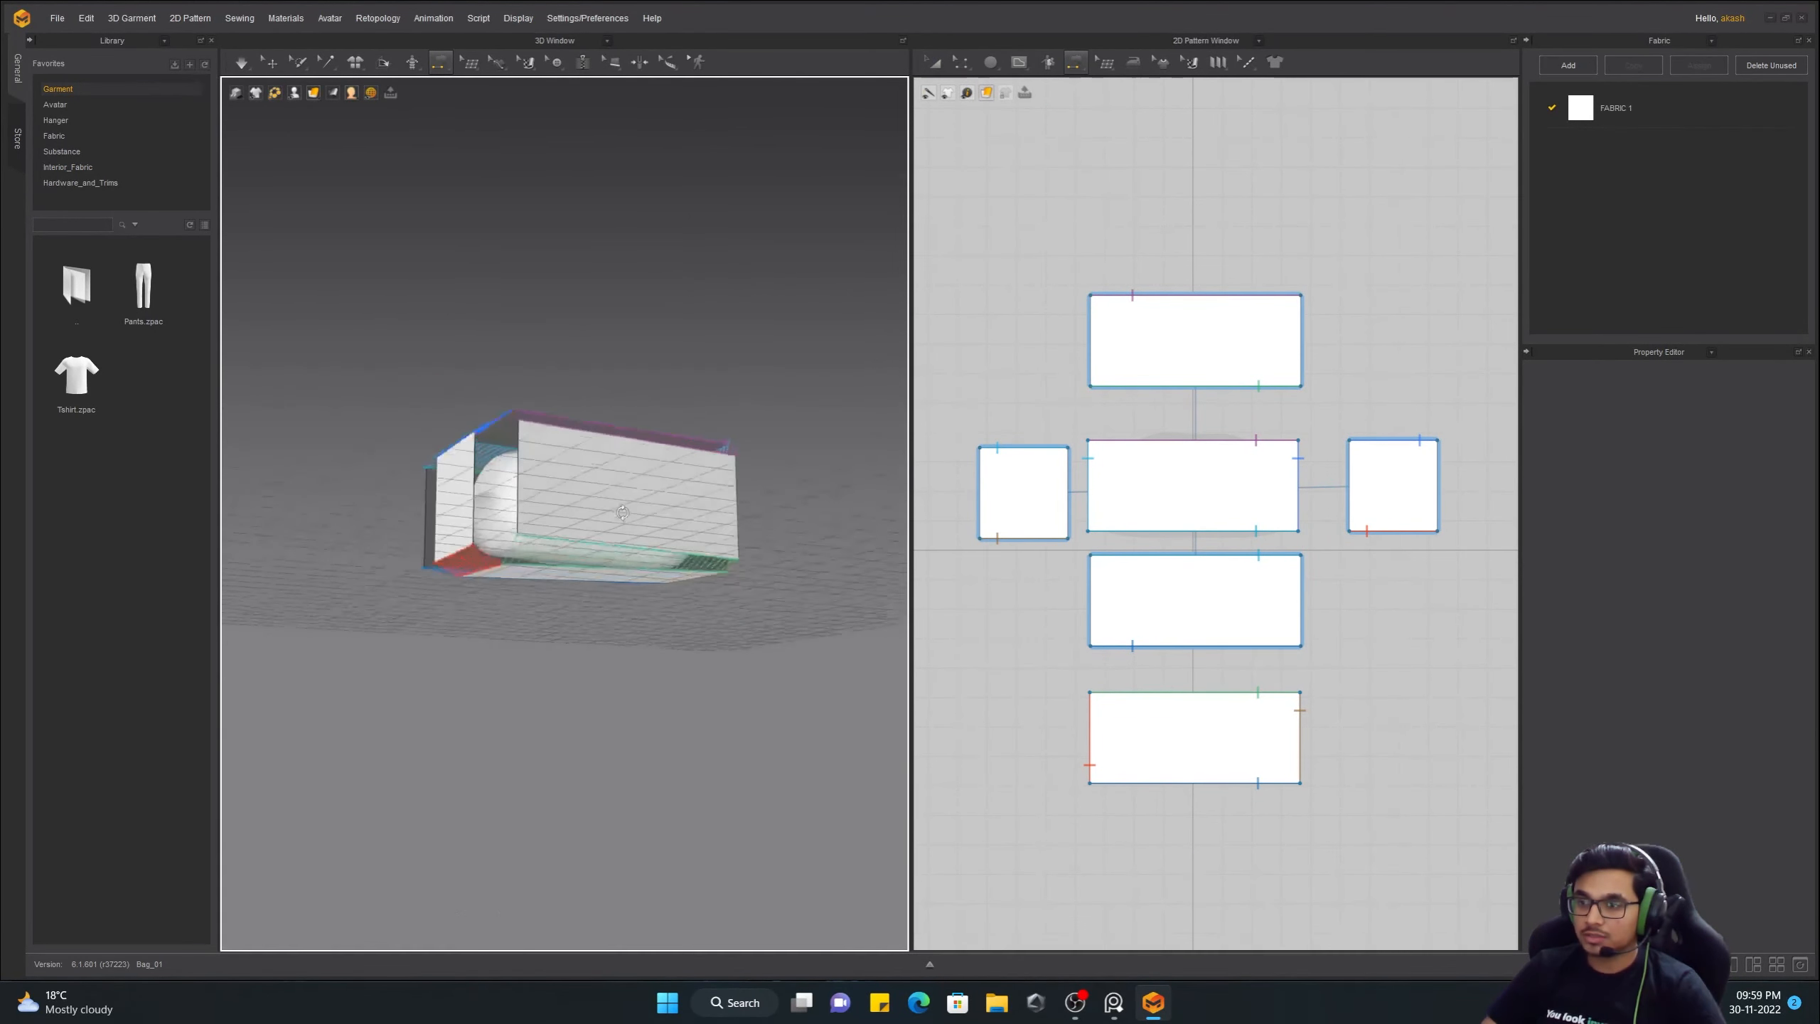
Try to sew the linked side squares' vertical edges to the front and back panels
{"action": "key", "text": "a"}
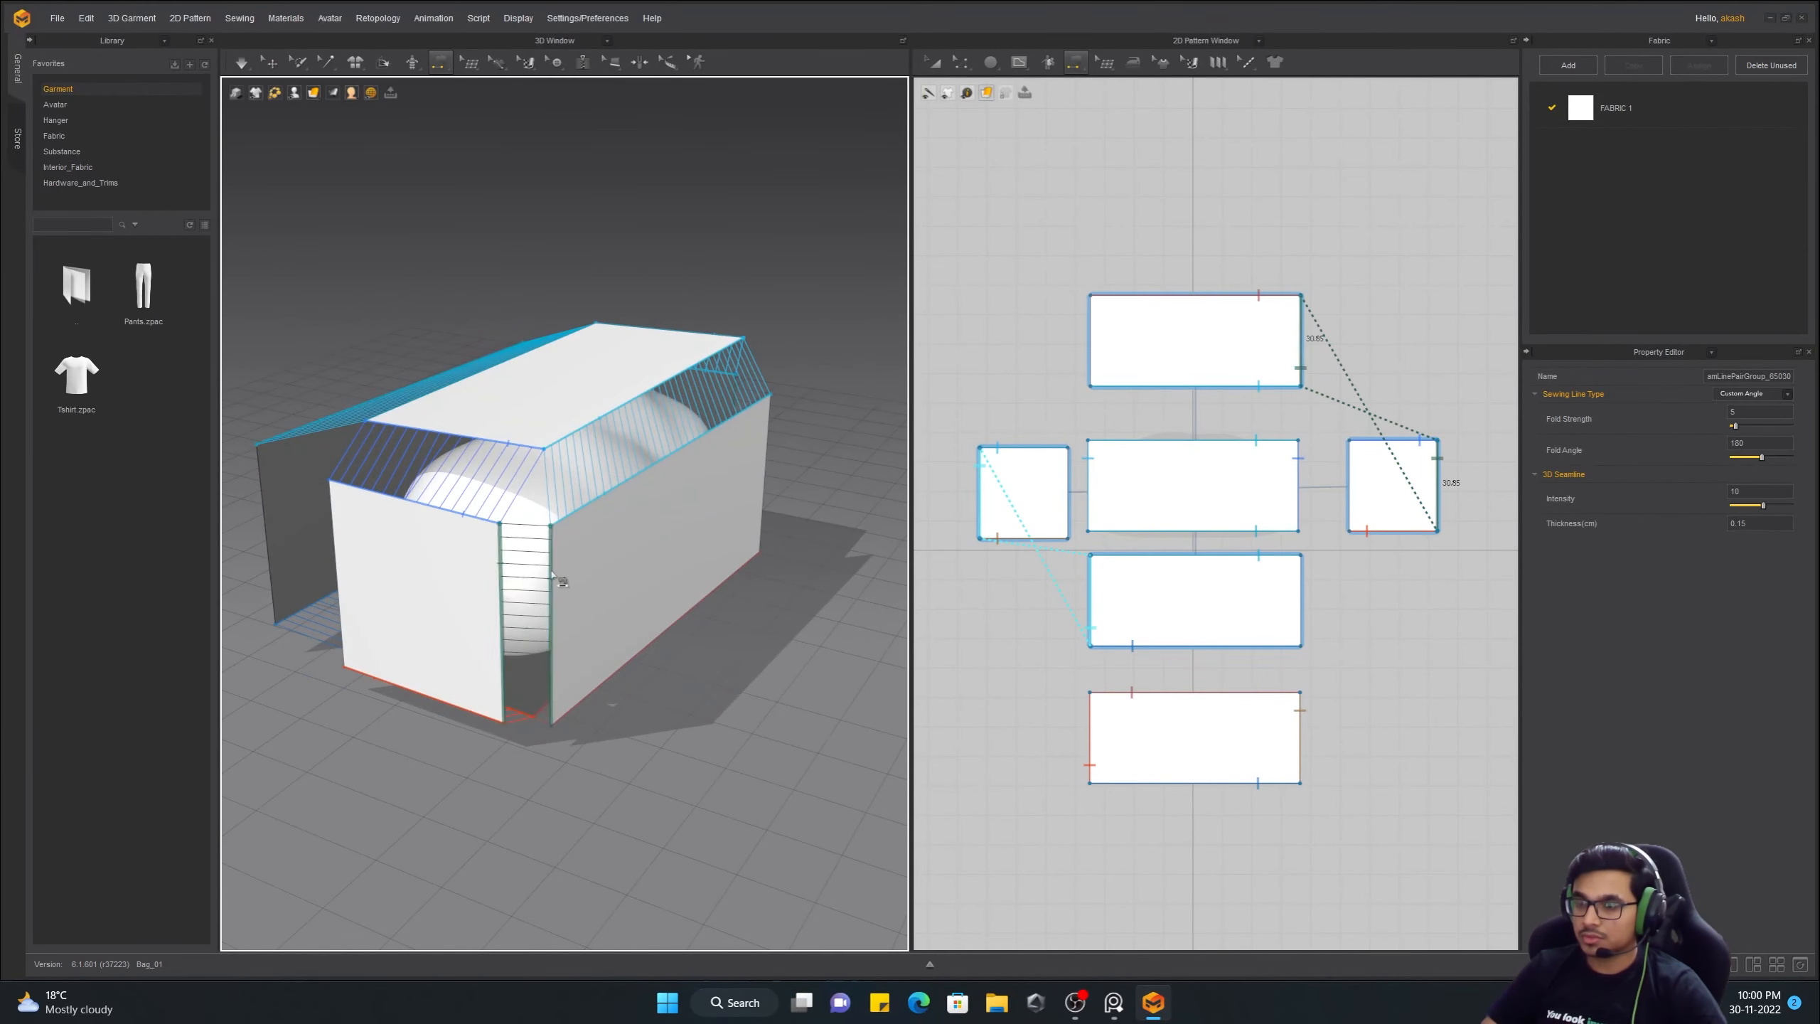
{"action": "key", "text": "space"}
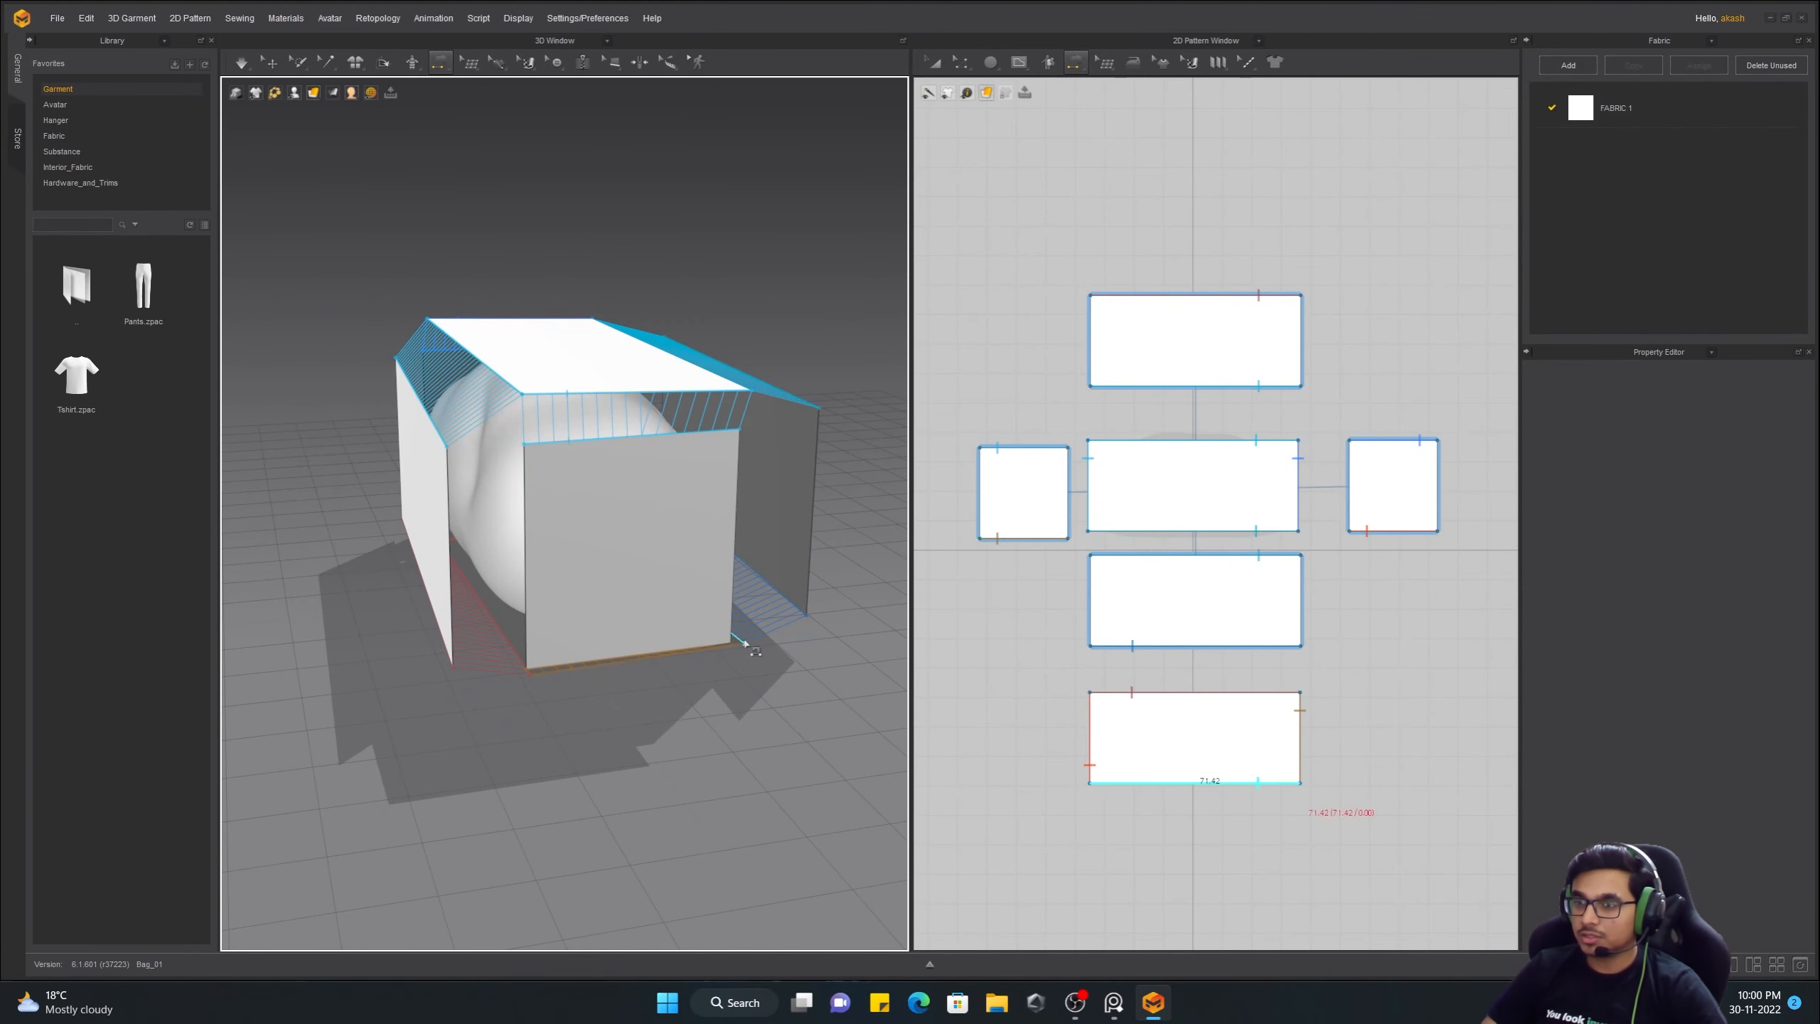
{"action": "right_click_drag", "start_coordinate": [539, 488], "coordinate": [516, 442]}
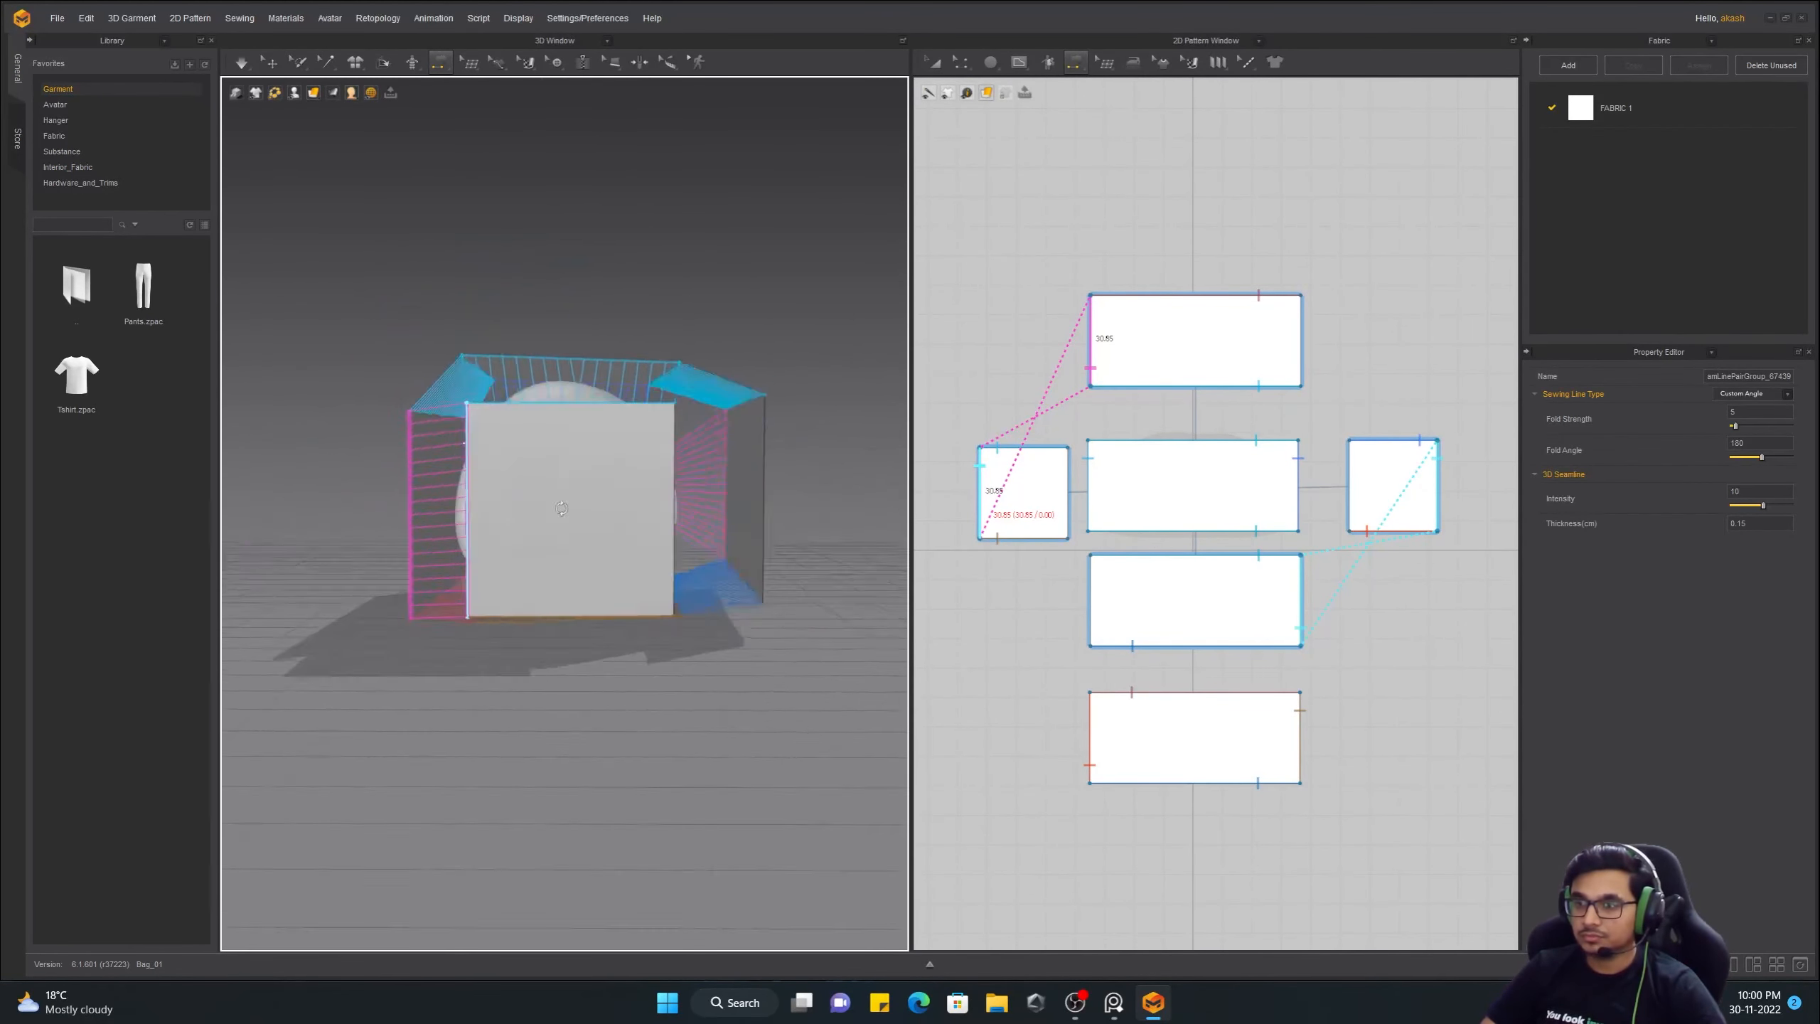
{"action": "right_click_drag", "start_coordinate": [562, 509], "coordinate": [702, 110]}
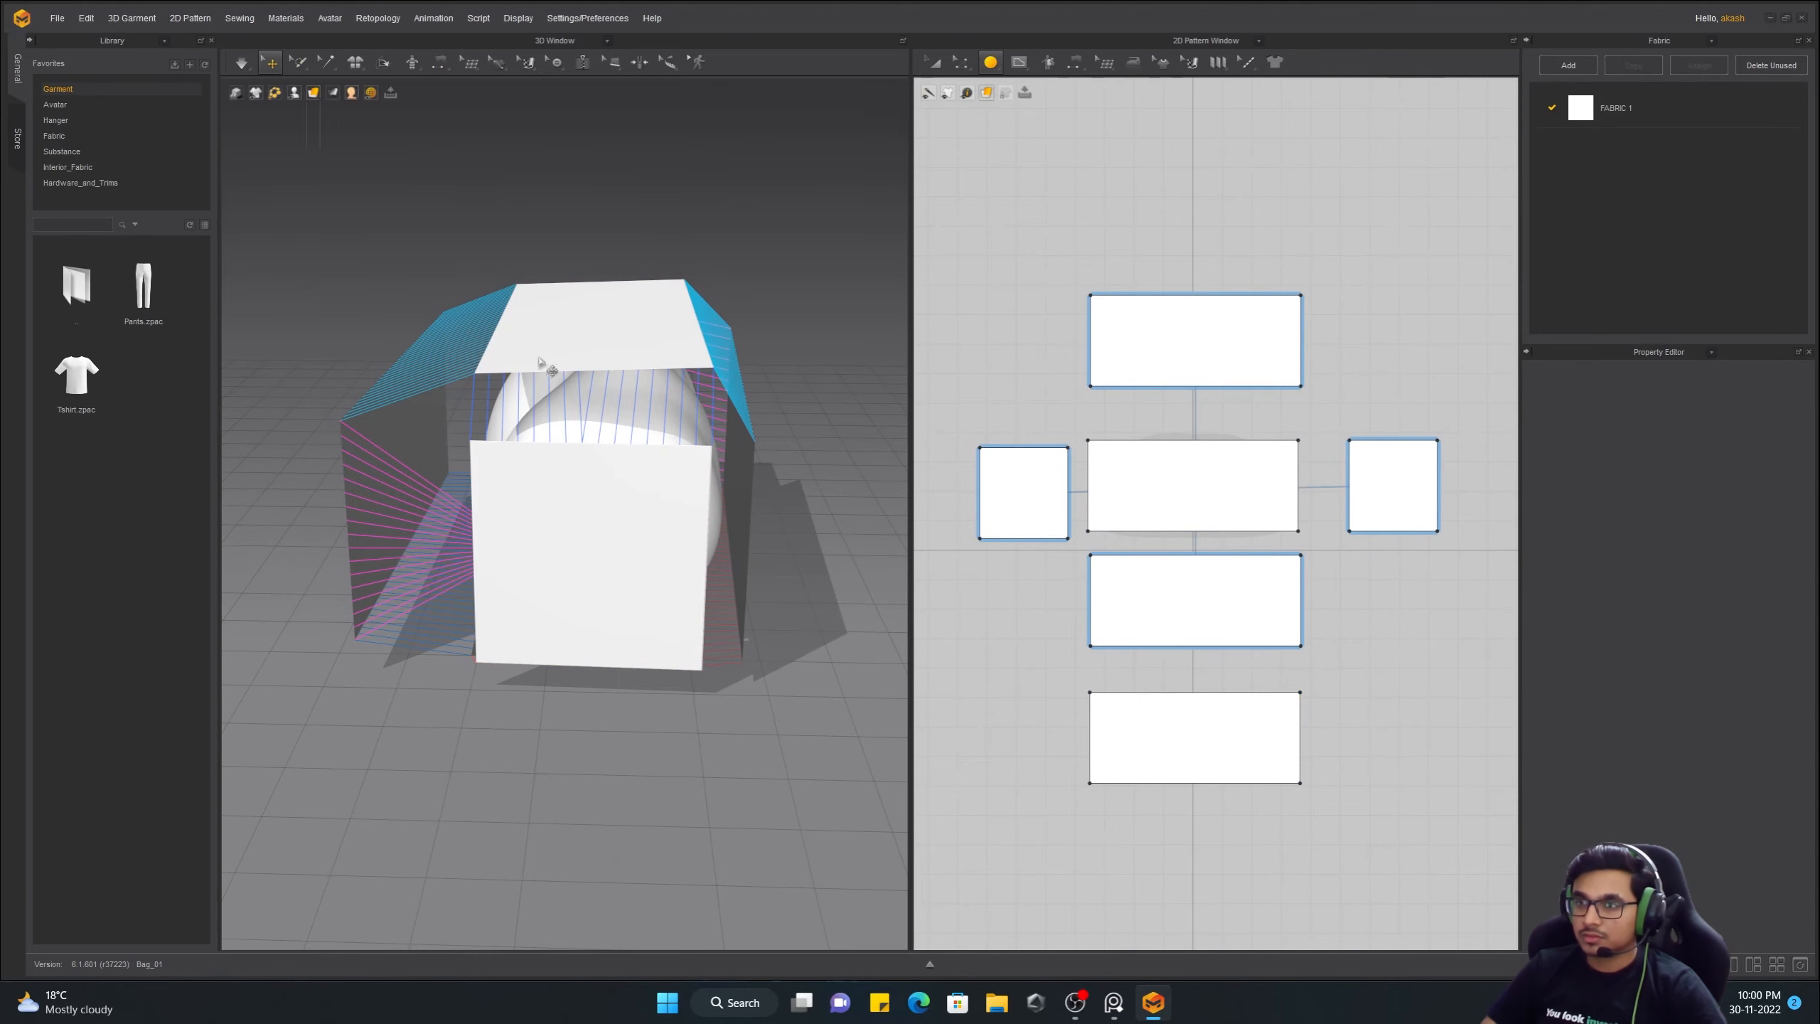
{"action": "key", "text": "space"}
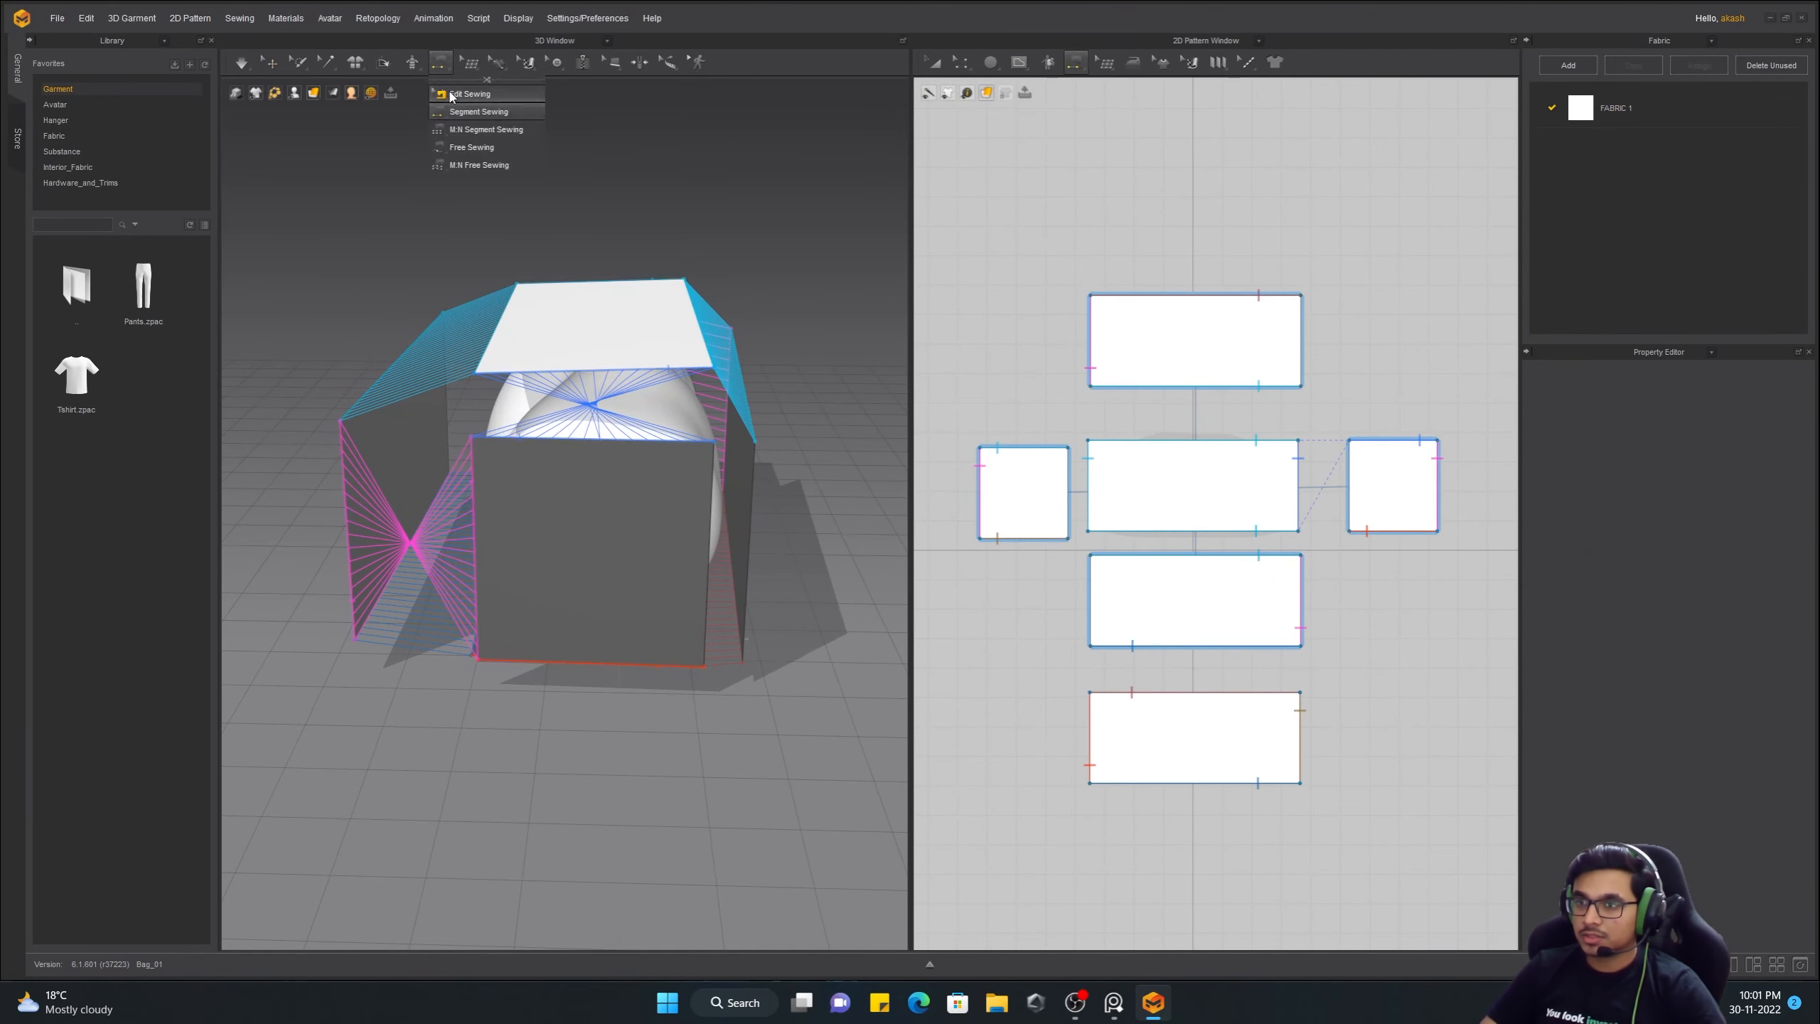
{"action": "right_click_drag", "start_coordinate": [499, 483], "coordinate": [565, 561]}
{"action": "left_click", "coordinate": [471, 516]}
{"action": "left_click", "coordinate": [344, 556]}
Flip the right side square vertically in the 3D scene
{"action": "key", "text": "q"}
{"action": "right_click", "coordinate": [536, 553]}
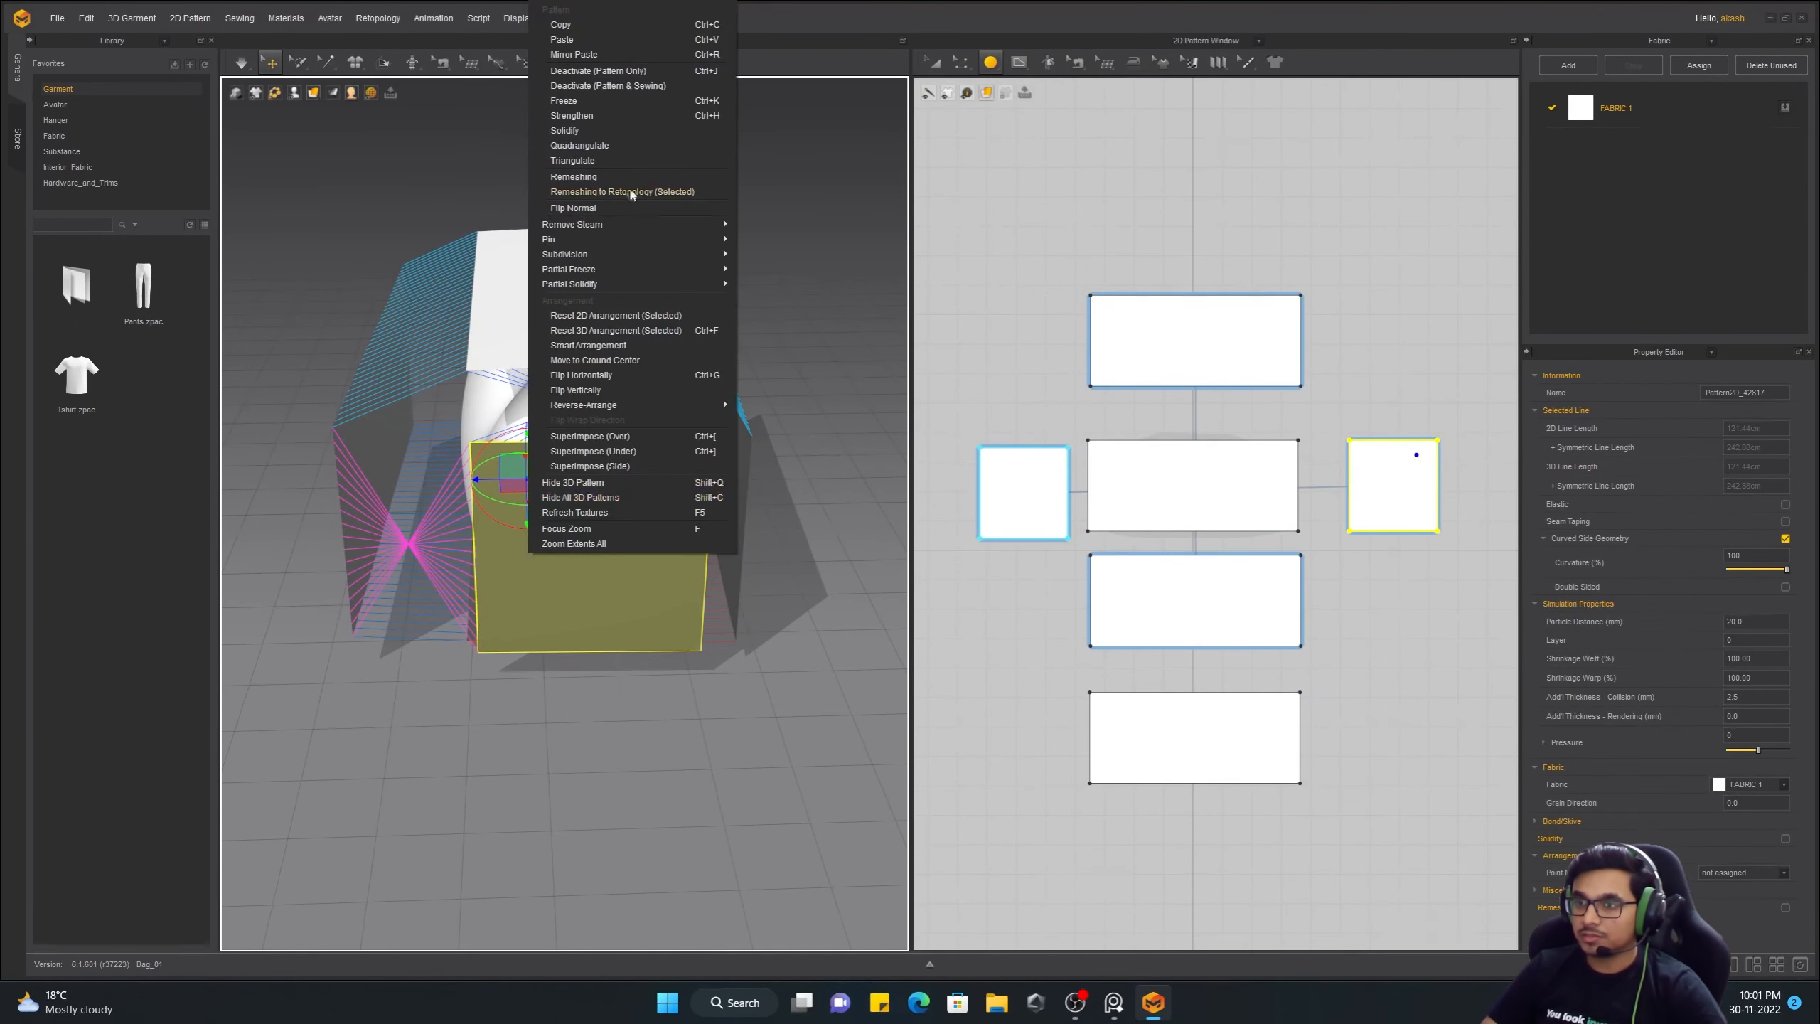
{"action": "left_click", "coordinate": [591, 389]}
Delete the twisted seams attached to the flipped side square
{"action": "right_click_drag", "start_coordinate": [473, 522], "coordinate": [459, 373]}
{"action": "left_click", "coordinate": [470, 553]}
{"action": "key", "text": "Delete"}
{"action": "left_click", "coordinate": [469, 470]}
{"action": "key", "text": "Delete"}
Resew the flipped square's top and bottom edges to the top and bottom panels with Segment Sewing
{"action": "left_click", "coordinate": [440, 64]}
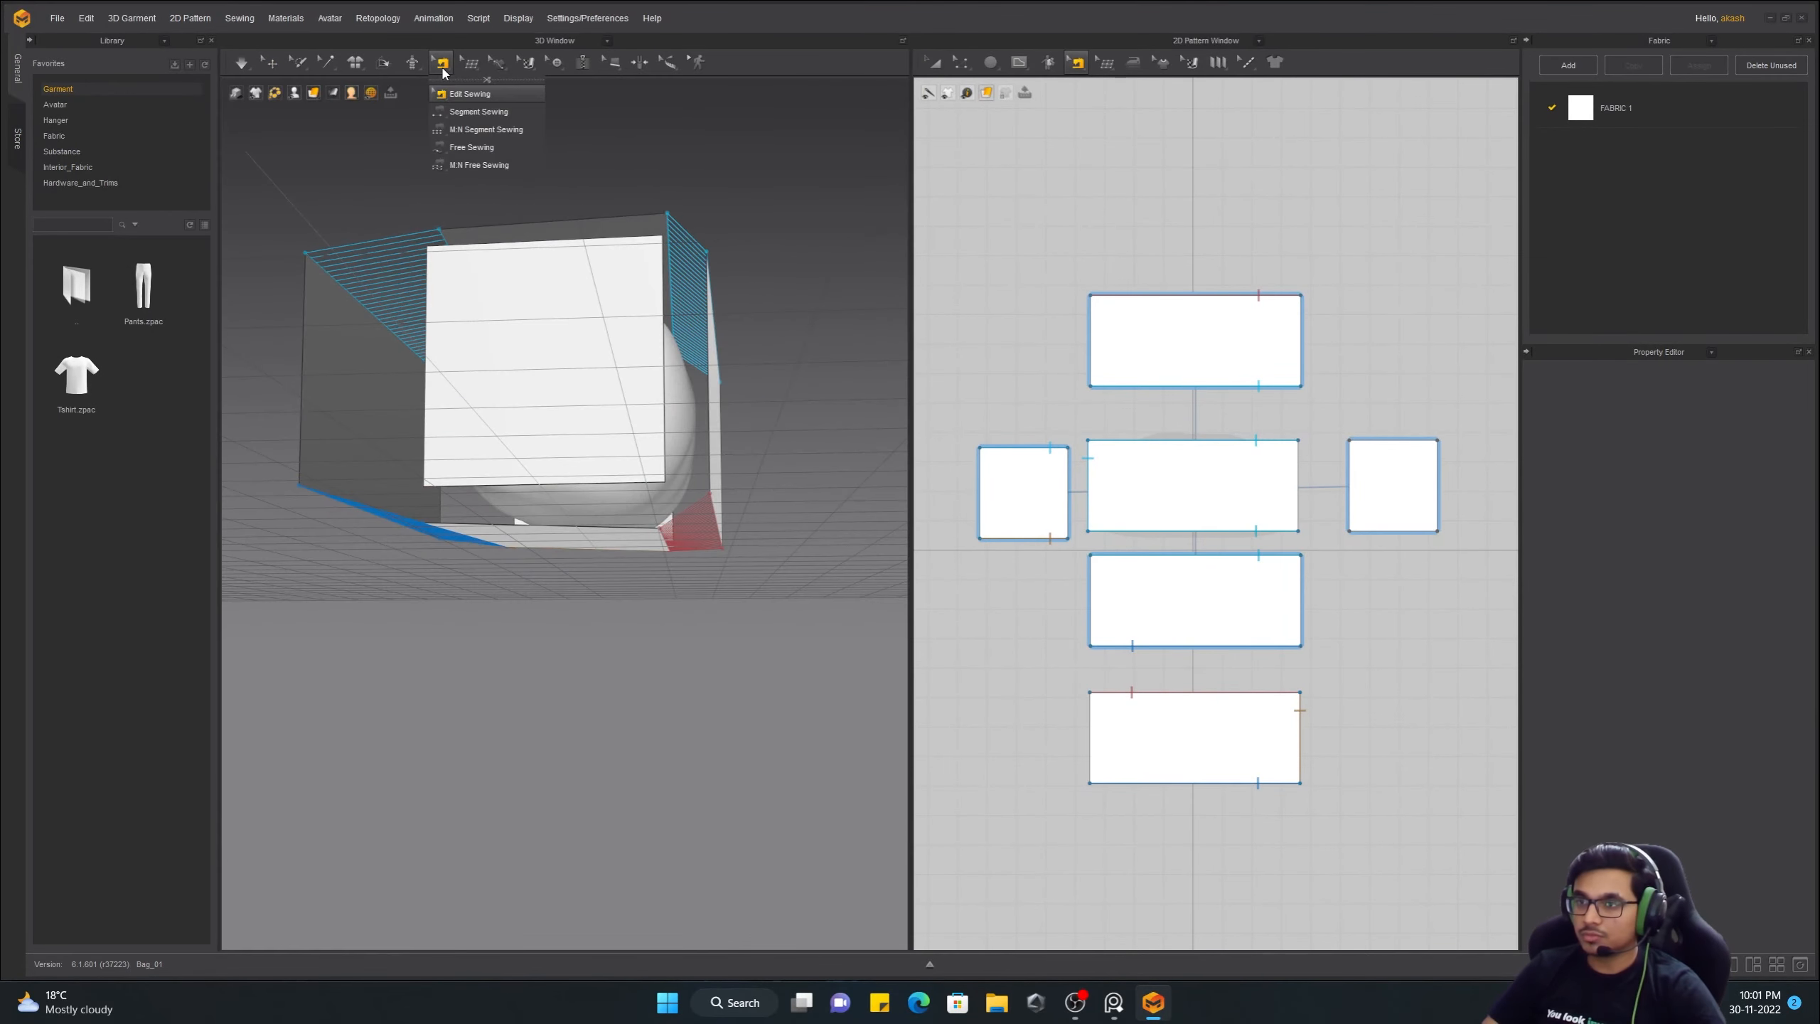
{"action": "left_click", "coordinate": [478, 111]}
{"action": "right_click_drag", "start_coordinate": [401, 301], "coordinate": [372, 412]}
{"action": "left_click", "coordinate": [508, 489]}
{"action": "right_click_drag", "start_coordinate": [508, 489], "coordinate": [796, 597]}
{"action": "right_click_drag", "start_coordinate": [688, 577], "coordinate": [459, 559]}
Remove the linked editing between the two side squares
{"action": "left_click", "coordinate": [932, 62]}
{"action": "left_click", "coordinate": [1023, 492]}
{"action": "left_click", "coordinate": [1393, 486], "text": "shift"}
{"action": "right_click", "coordinate": [1425, 479]}
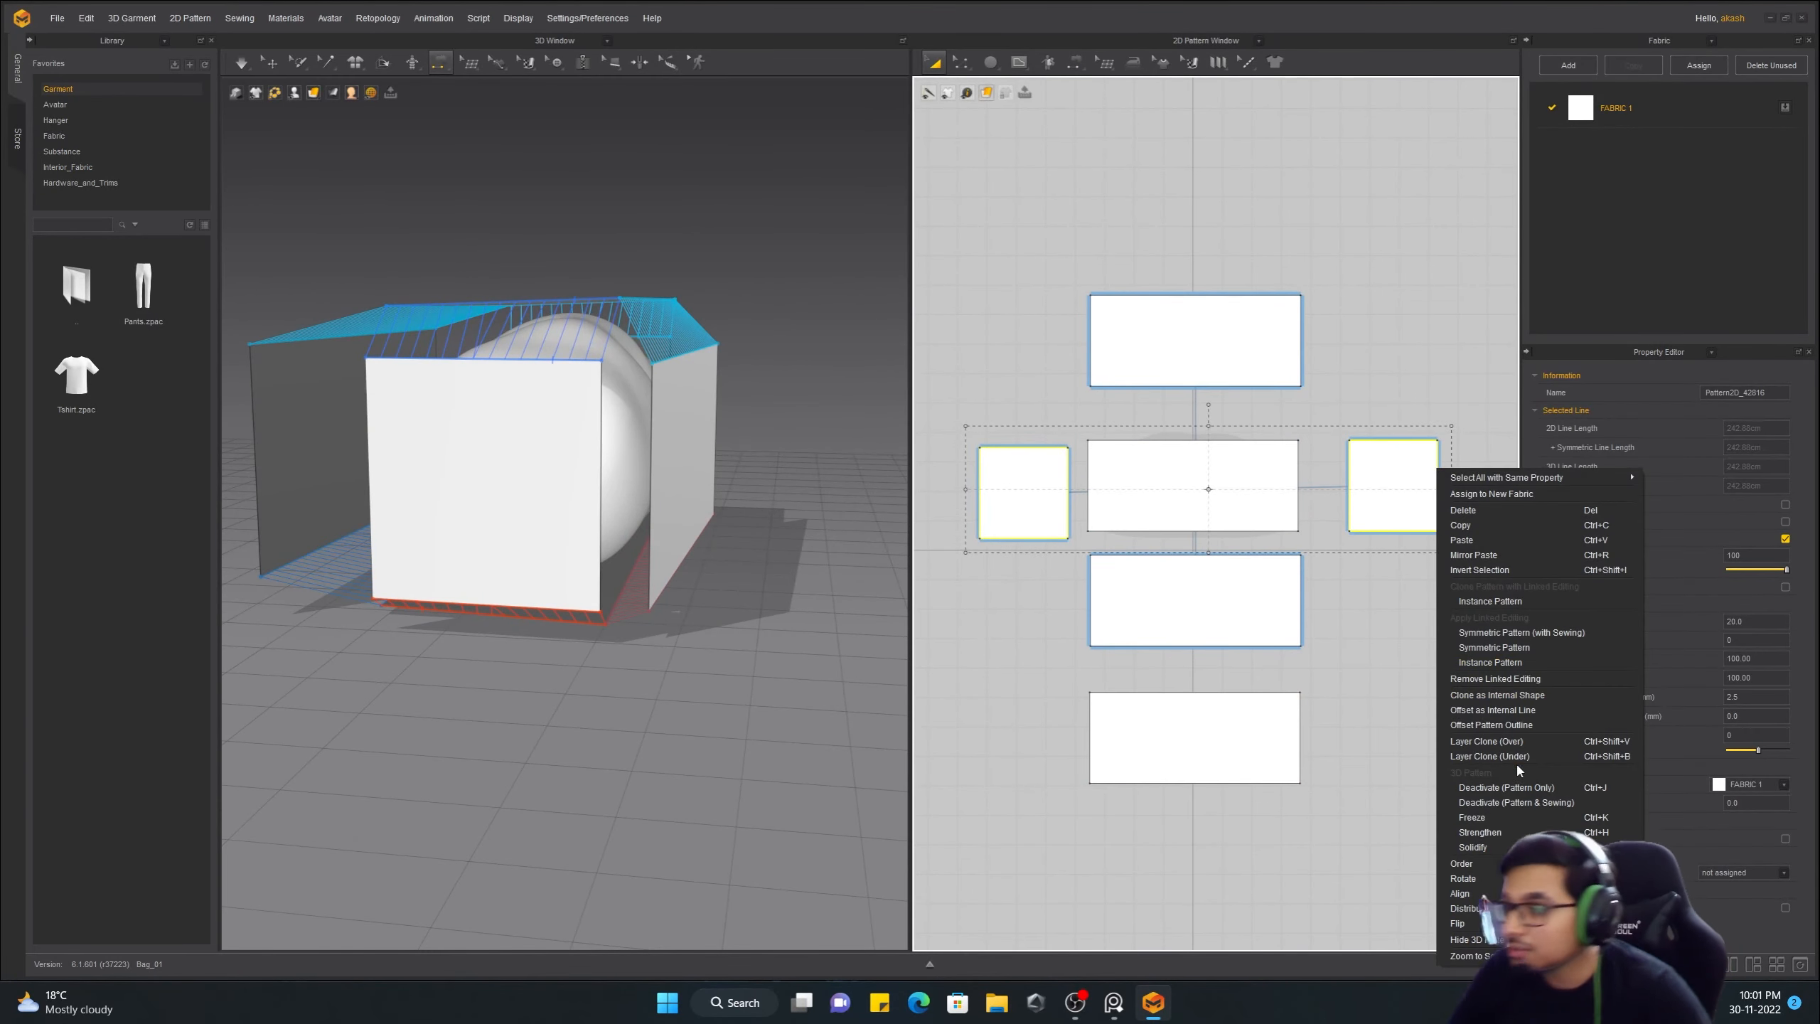
{"action": "left_click", "coordinate": [1512, 681]}
Sew the vertical edges of both side squares to the adjoining short edges of the front and back panels
{"action": "right_click_drag", "start_coordinate": [545, 458], "coordinate": [573, 409]}
{"action": "left_click", "coordinate": [440, 63]}
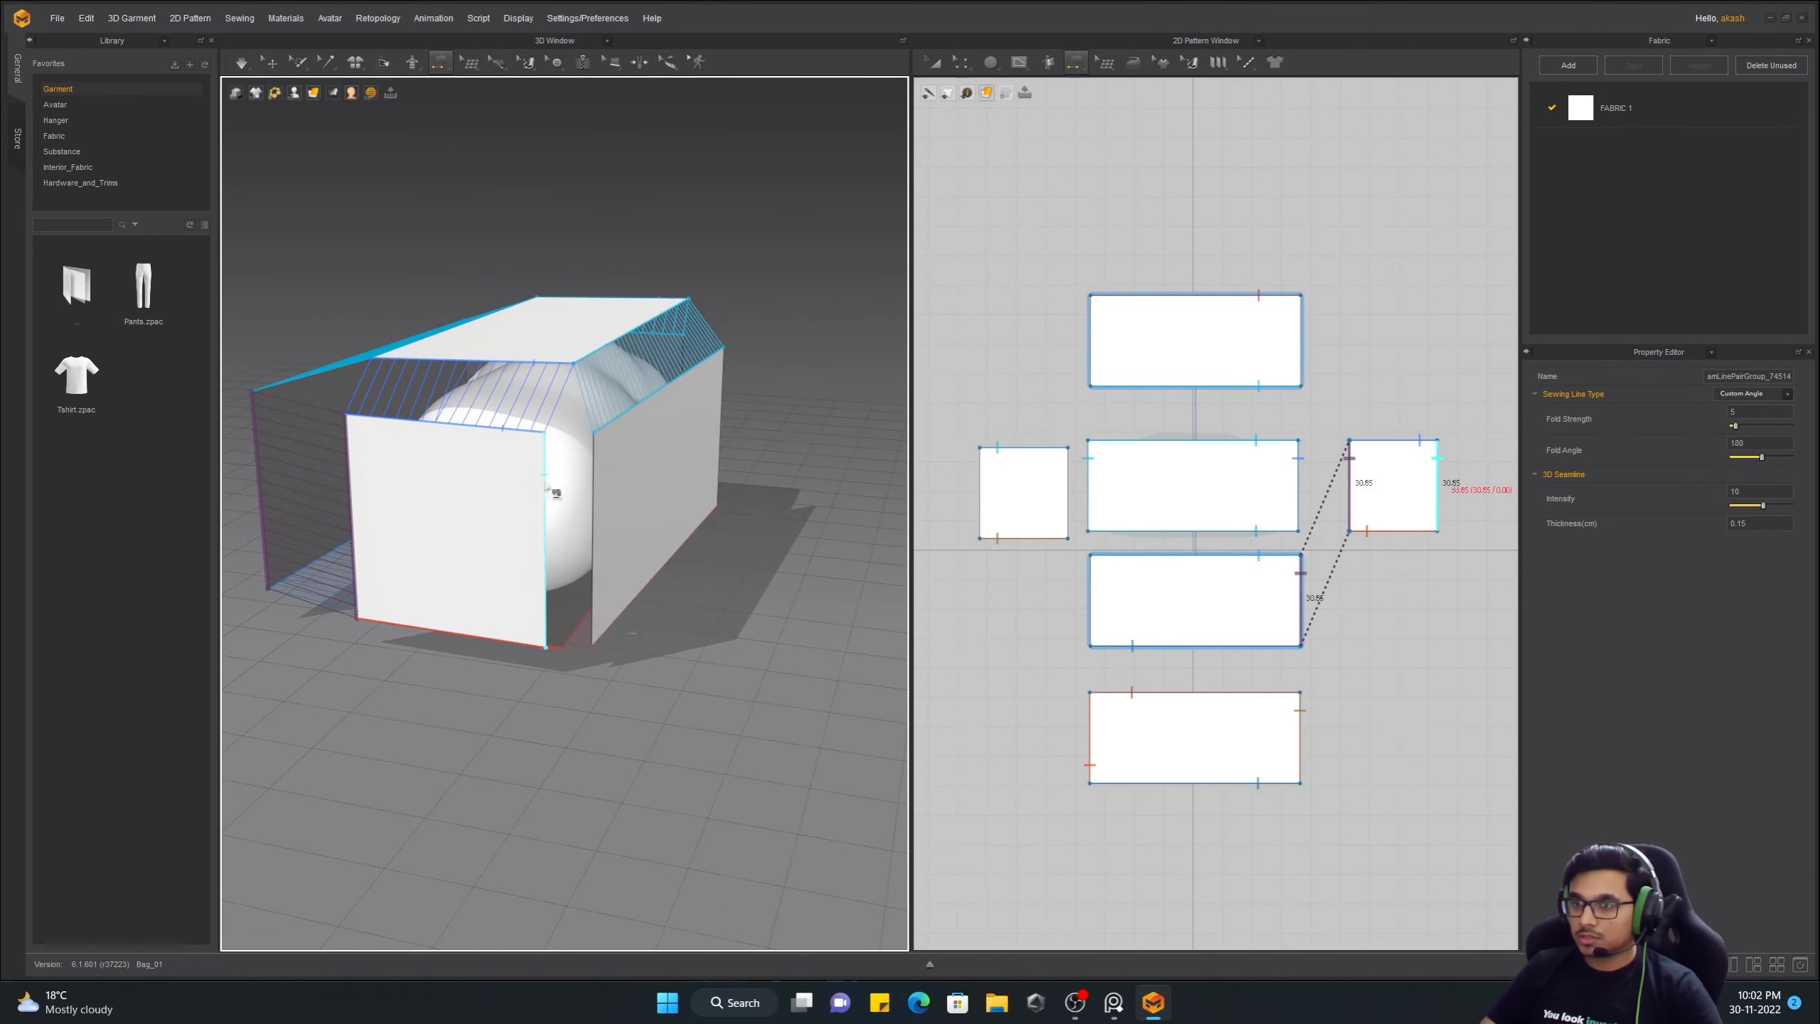
{"action": "right_click_drag", "start_coordinate": [577, 569], "coordinate": [516, 495]}
{"action": "left_click", "coordinate": [610, 479]}
{"action": "left_click", "coordinate": [682, 496]}
{"action": "left_click", "coordinate": [794, 456]}
{"action": "right_click_drag", "start_coordinate": [794, 457], "coordinate": [645, 494]}
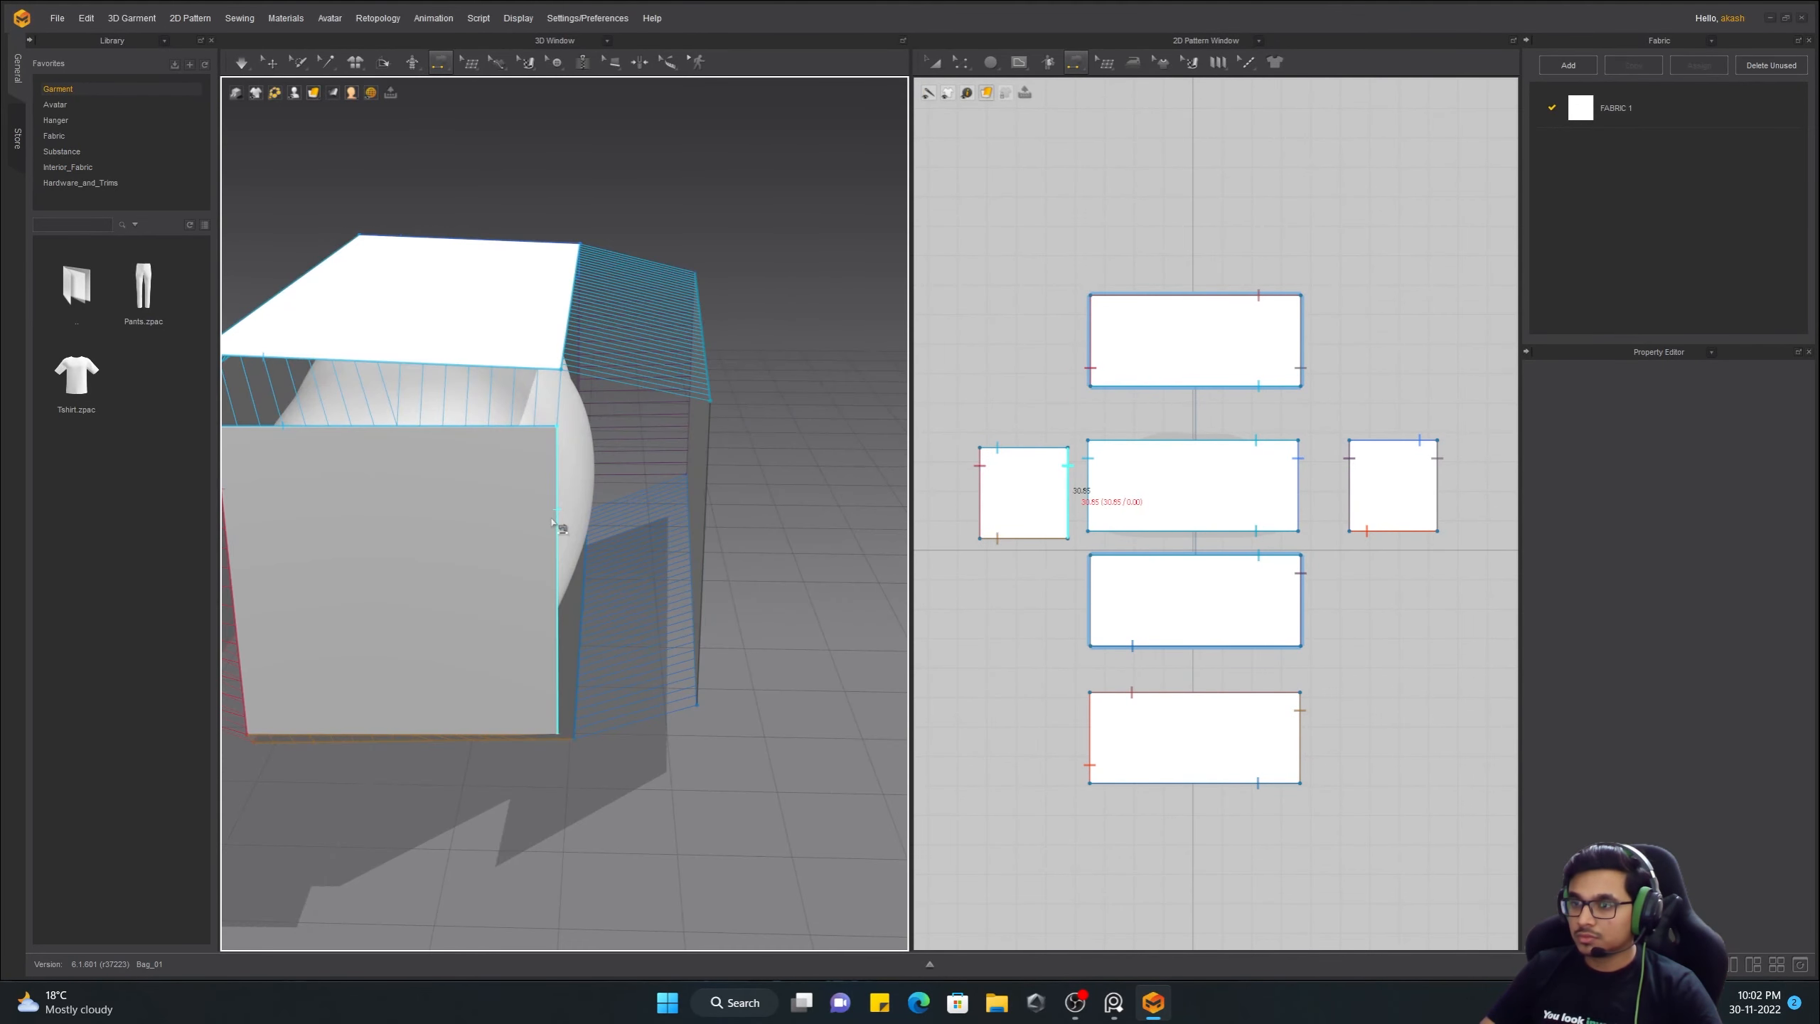
{"action": "left_click", "coordinate": [559, 529]}
Run the simulation to close the sewn panels around the avatar
{"action": "scroll", "coordinate": [545, 495], "scroll_direction": "down", "scroll_amount": 3}
{"action": "key", "text": "space"}
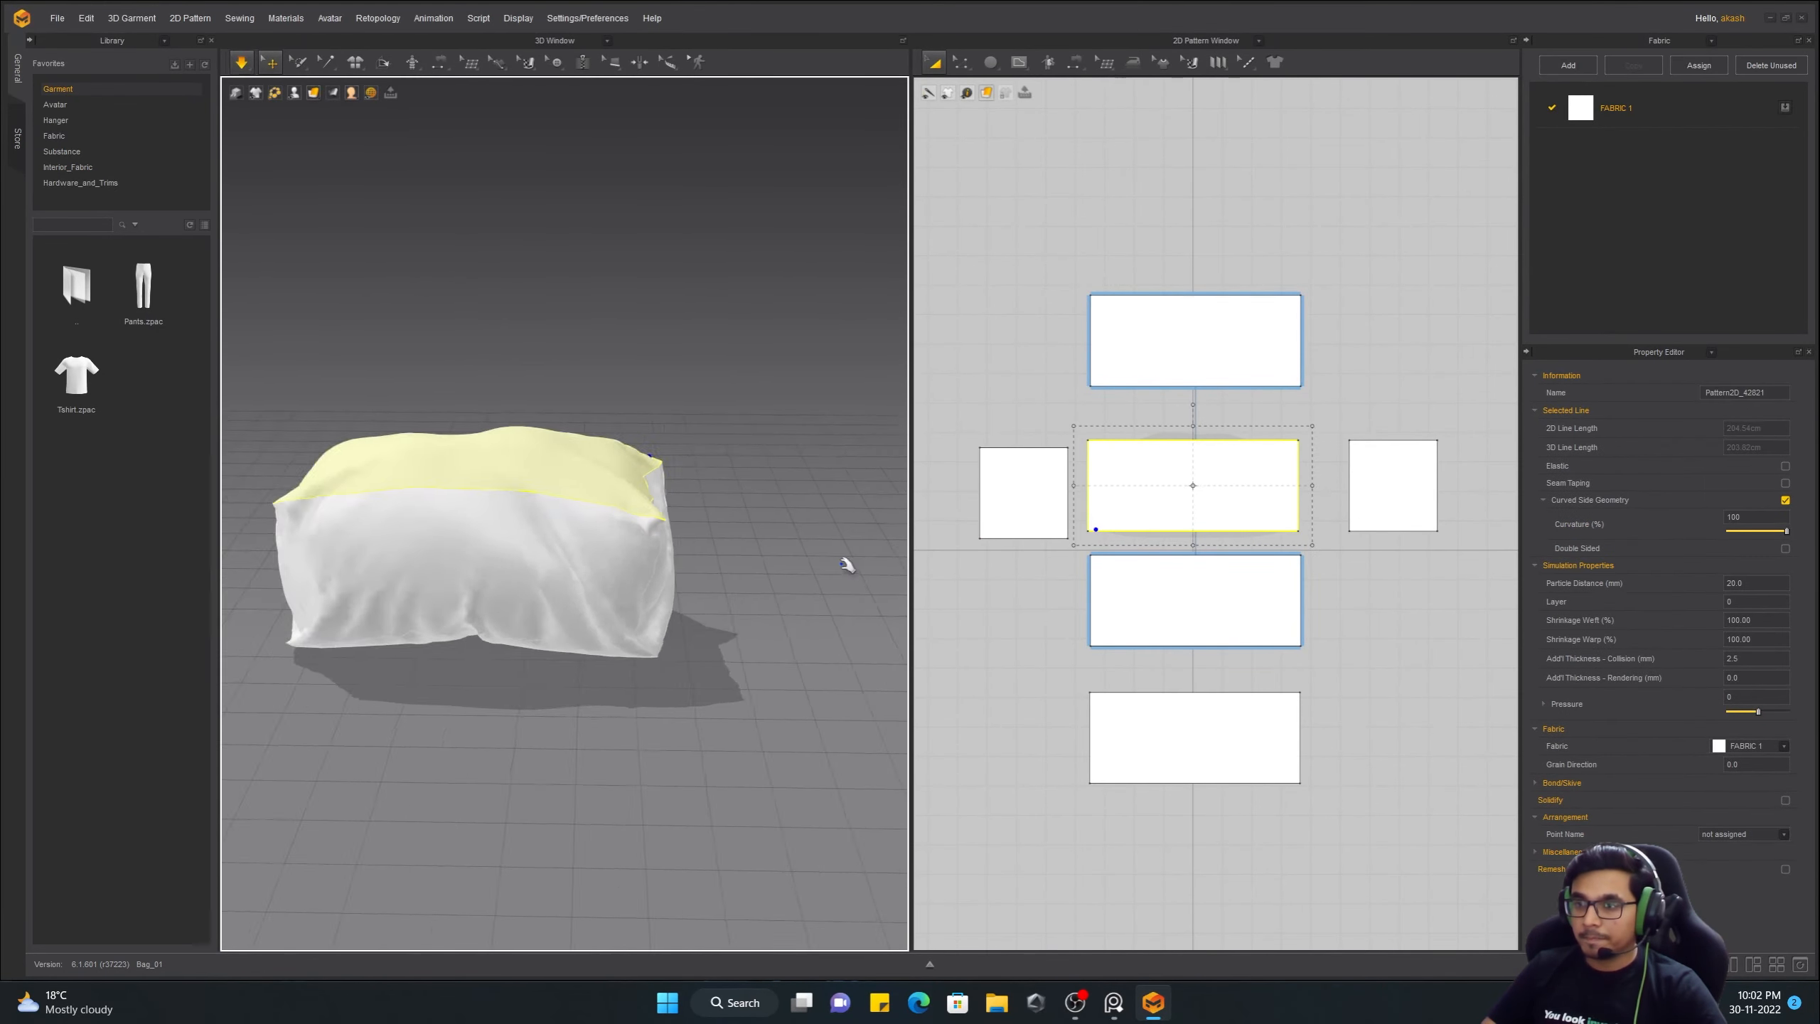
Examine the simulated bag's corners, sides and underside from several angles
{"action": "right_click_drag", "start_coordinate": [847, 566], "coordinate": [467, 617]}
{"action": "left_click", "coordinate": [613, 516]}
{"action": "left_click", "coordinate": [460, 515]}
{"action": "left_click", "coordinate": [467, 617]}
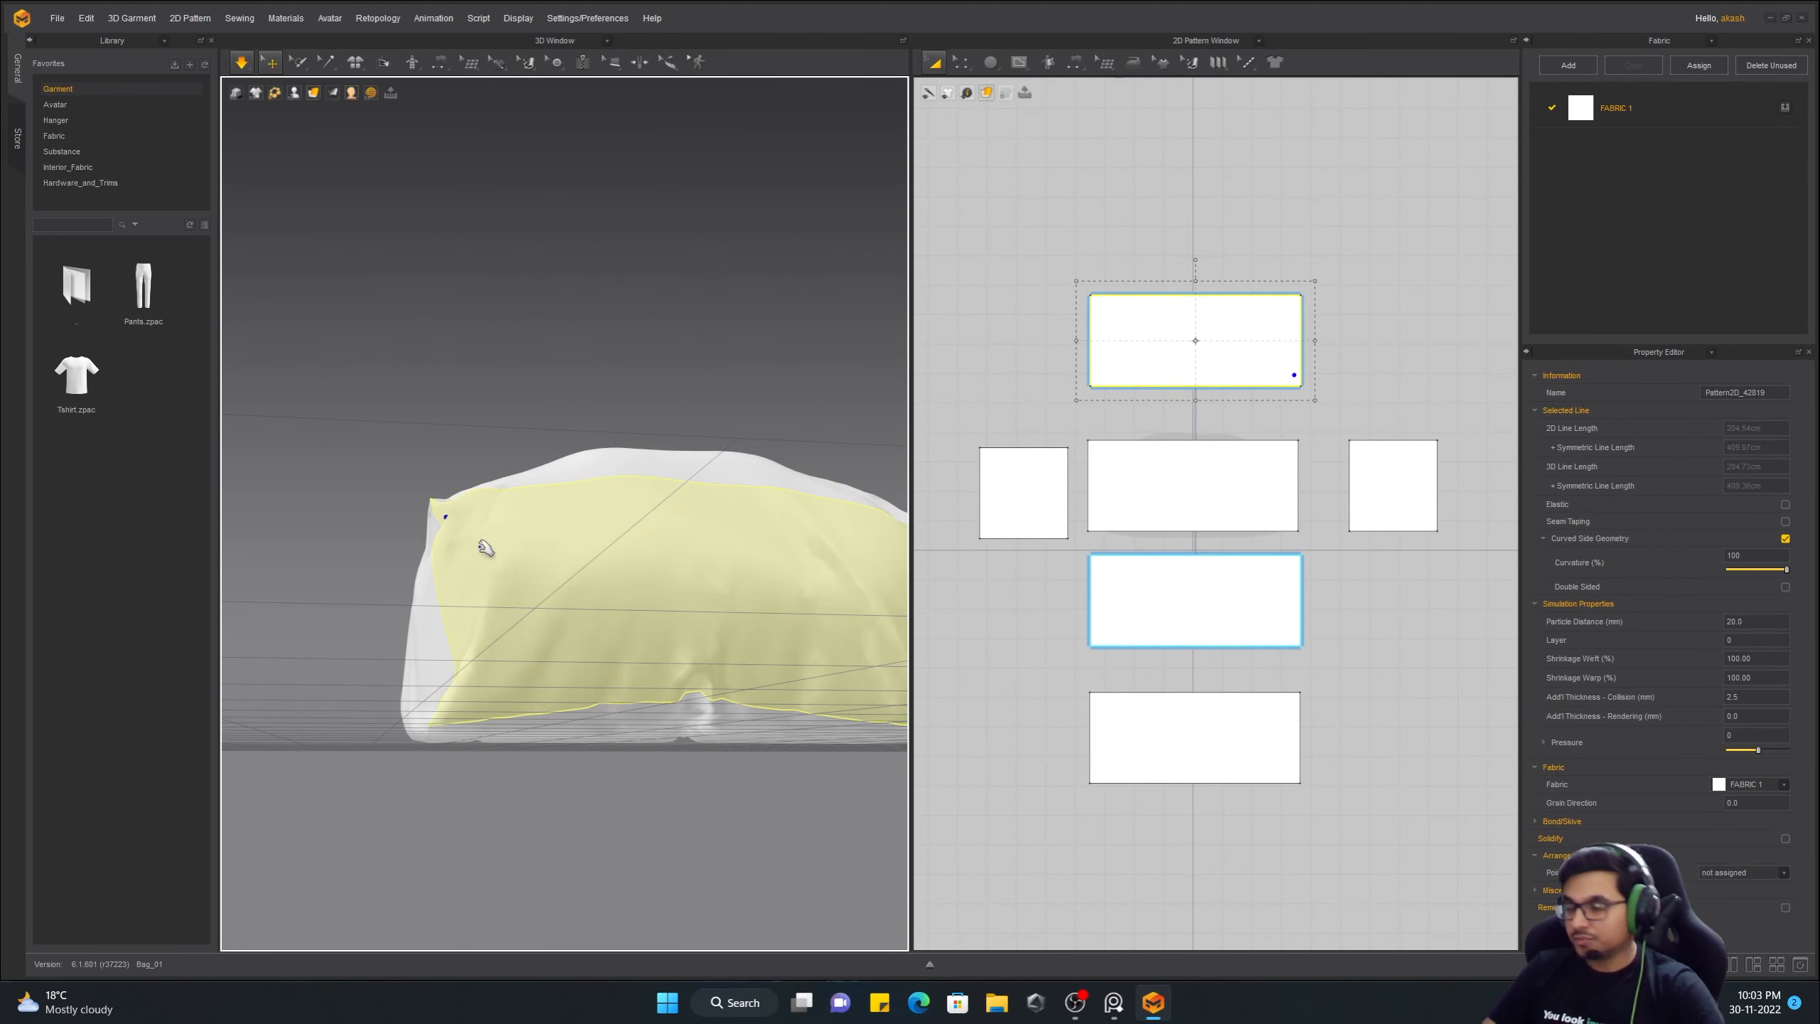
{"action": "right_click_drag", "start_coordinate": [485, 548], "coordinate": [528, 630]}
{"action": "left_click", "coordinate": [784, 814]}
{"action": "right_click_drag", "start_coordinate": [784, 813], "coordinate": [836, 551]}
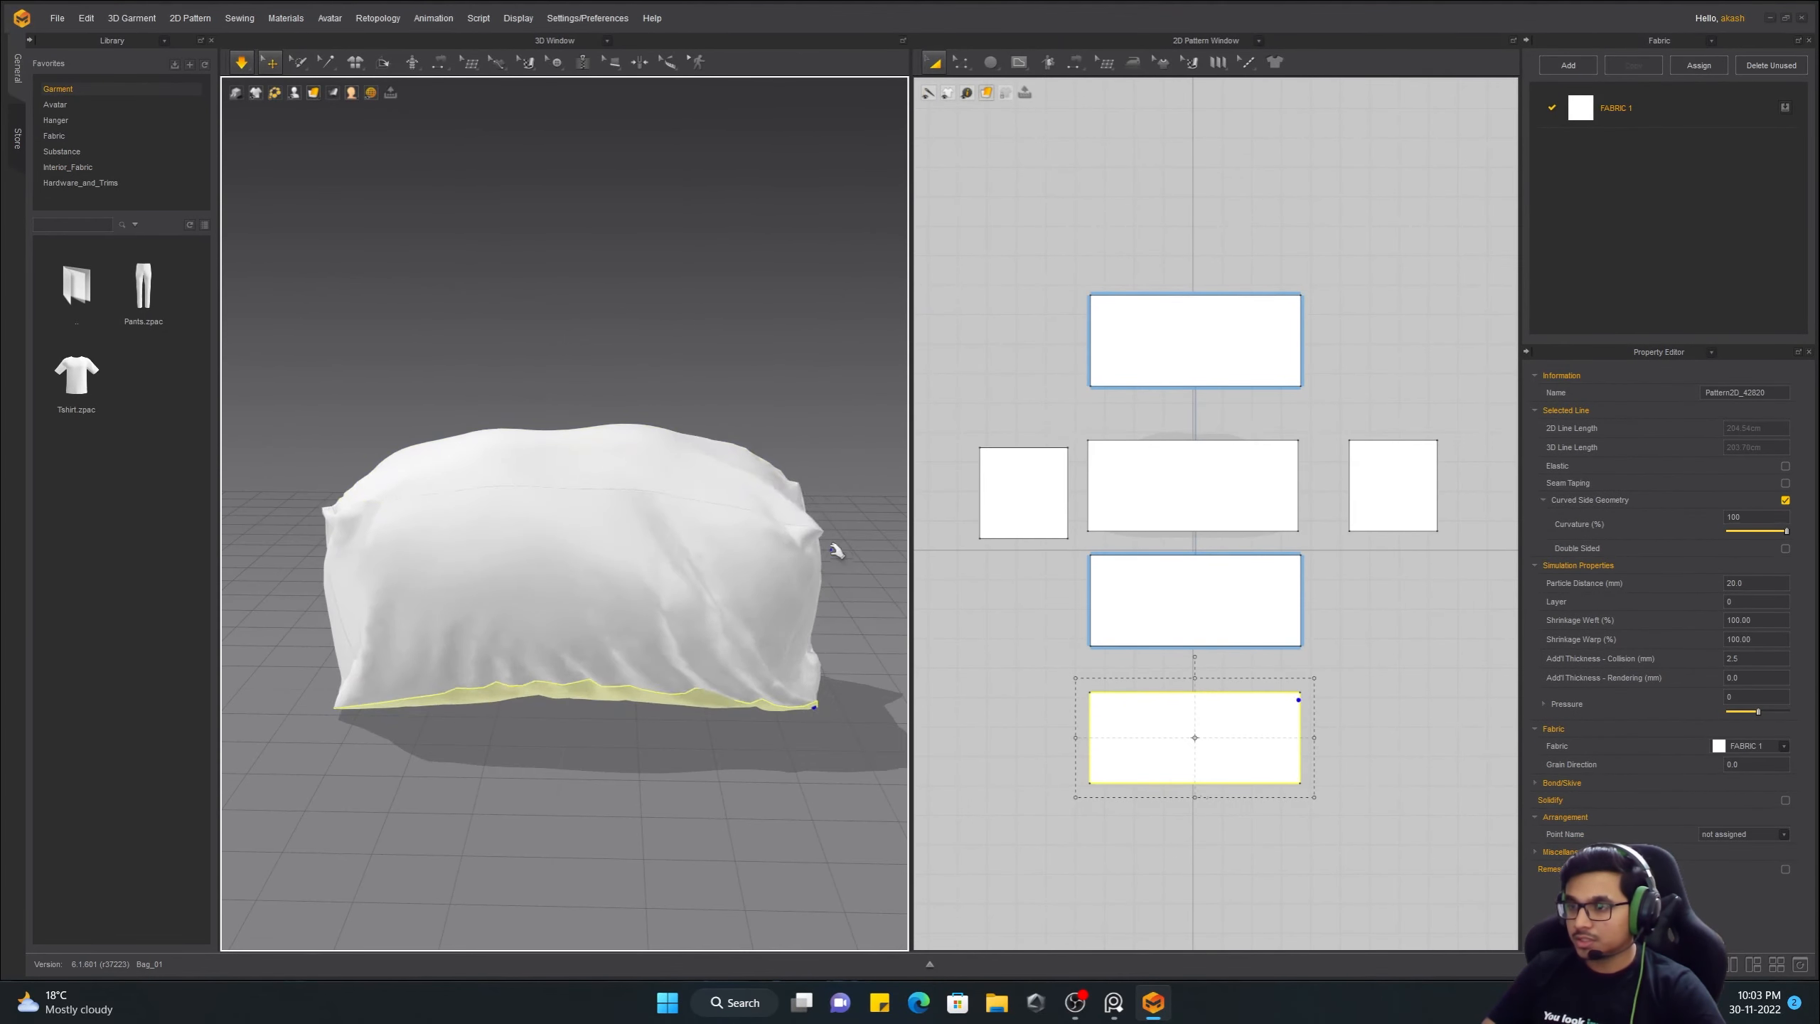
Rename the fabric as Bag and stop the simulation
{"action": "double_click", "coordinate": [1627, 126]}
{"action": "type", "text": "Bag_"}
{"action": "key", "text": "BackSpace"}
{"action": "key", "text": "Return"}
{"action": "right_click_drag", "start_coordinate": [667, 509], "coordinate": [759, 506]}
{"action": "key", "text": "space"}
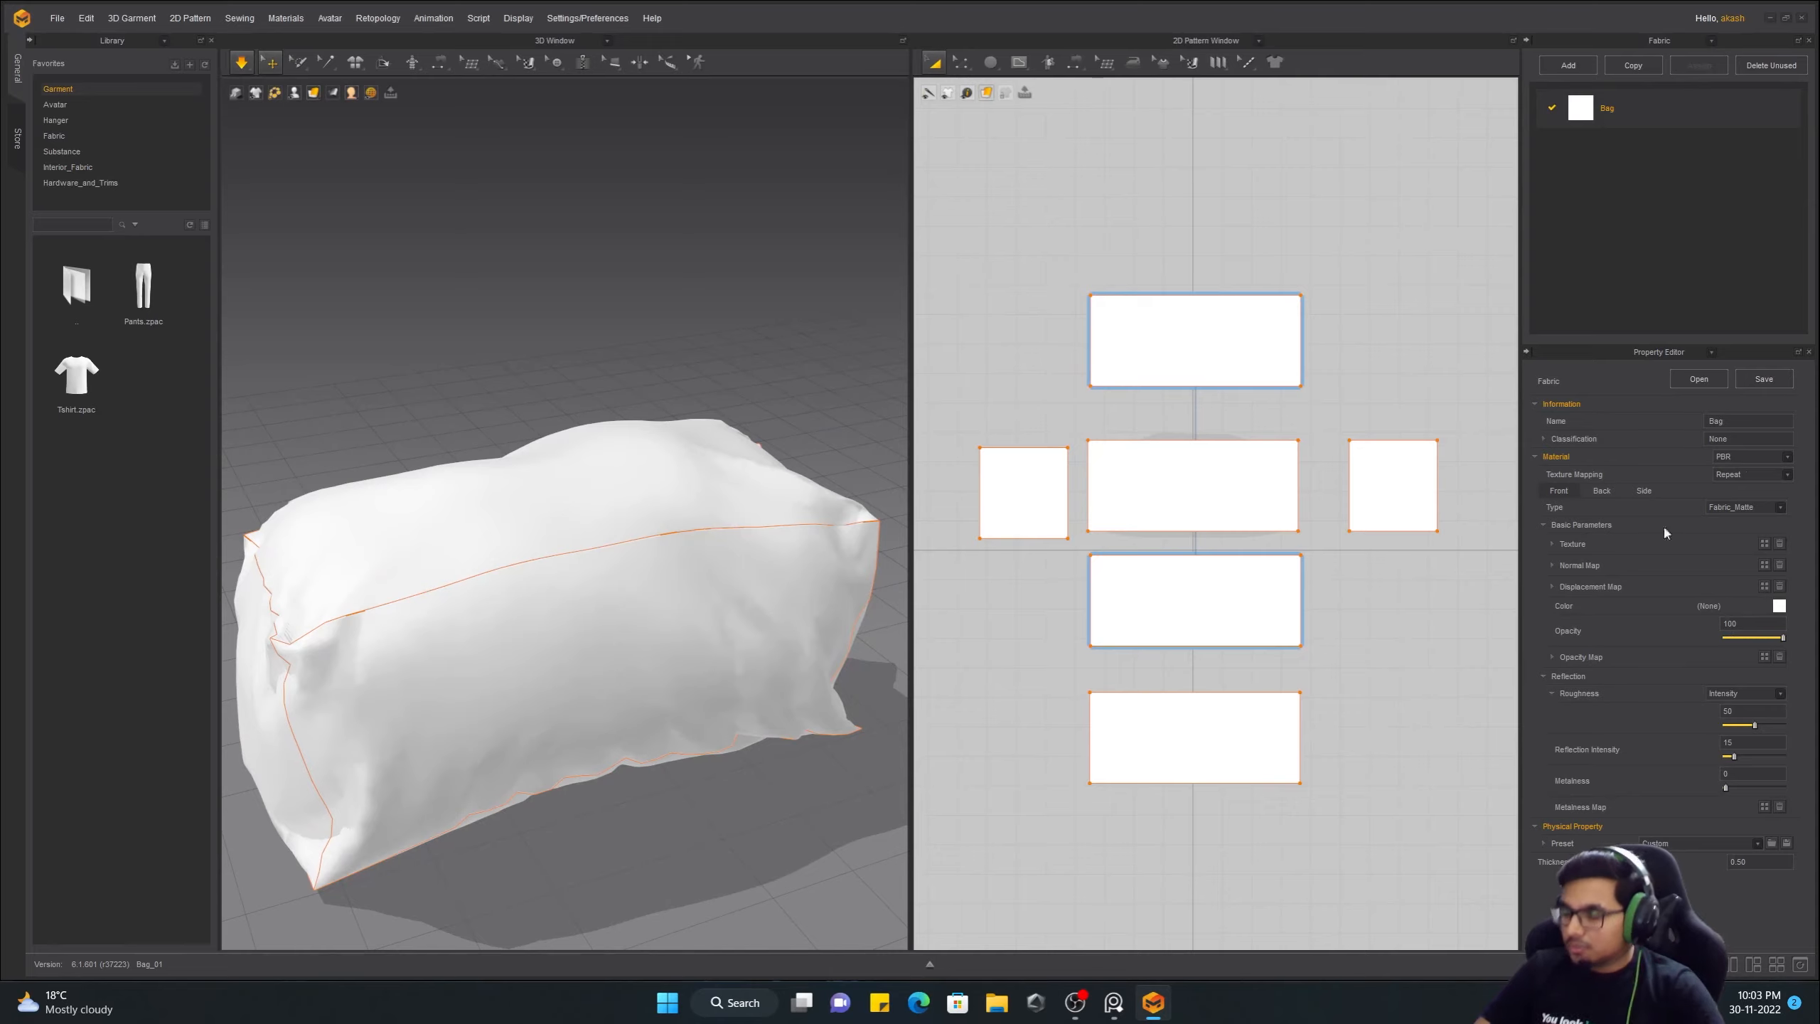
Set the Bag fabric's colour to the muted green #838F64
{"action": "left_click", "coordinate": [1779, 606]}
{"action": "left_click", "coordinate": [1013, 370]}
{"action": "left_click", "coordinate": [786, 286]}
{"action": "left_click", "coordinate": [712, 308]}
{"action": "left_click", "coordinate": [869, 652]}
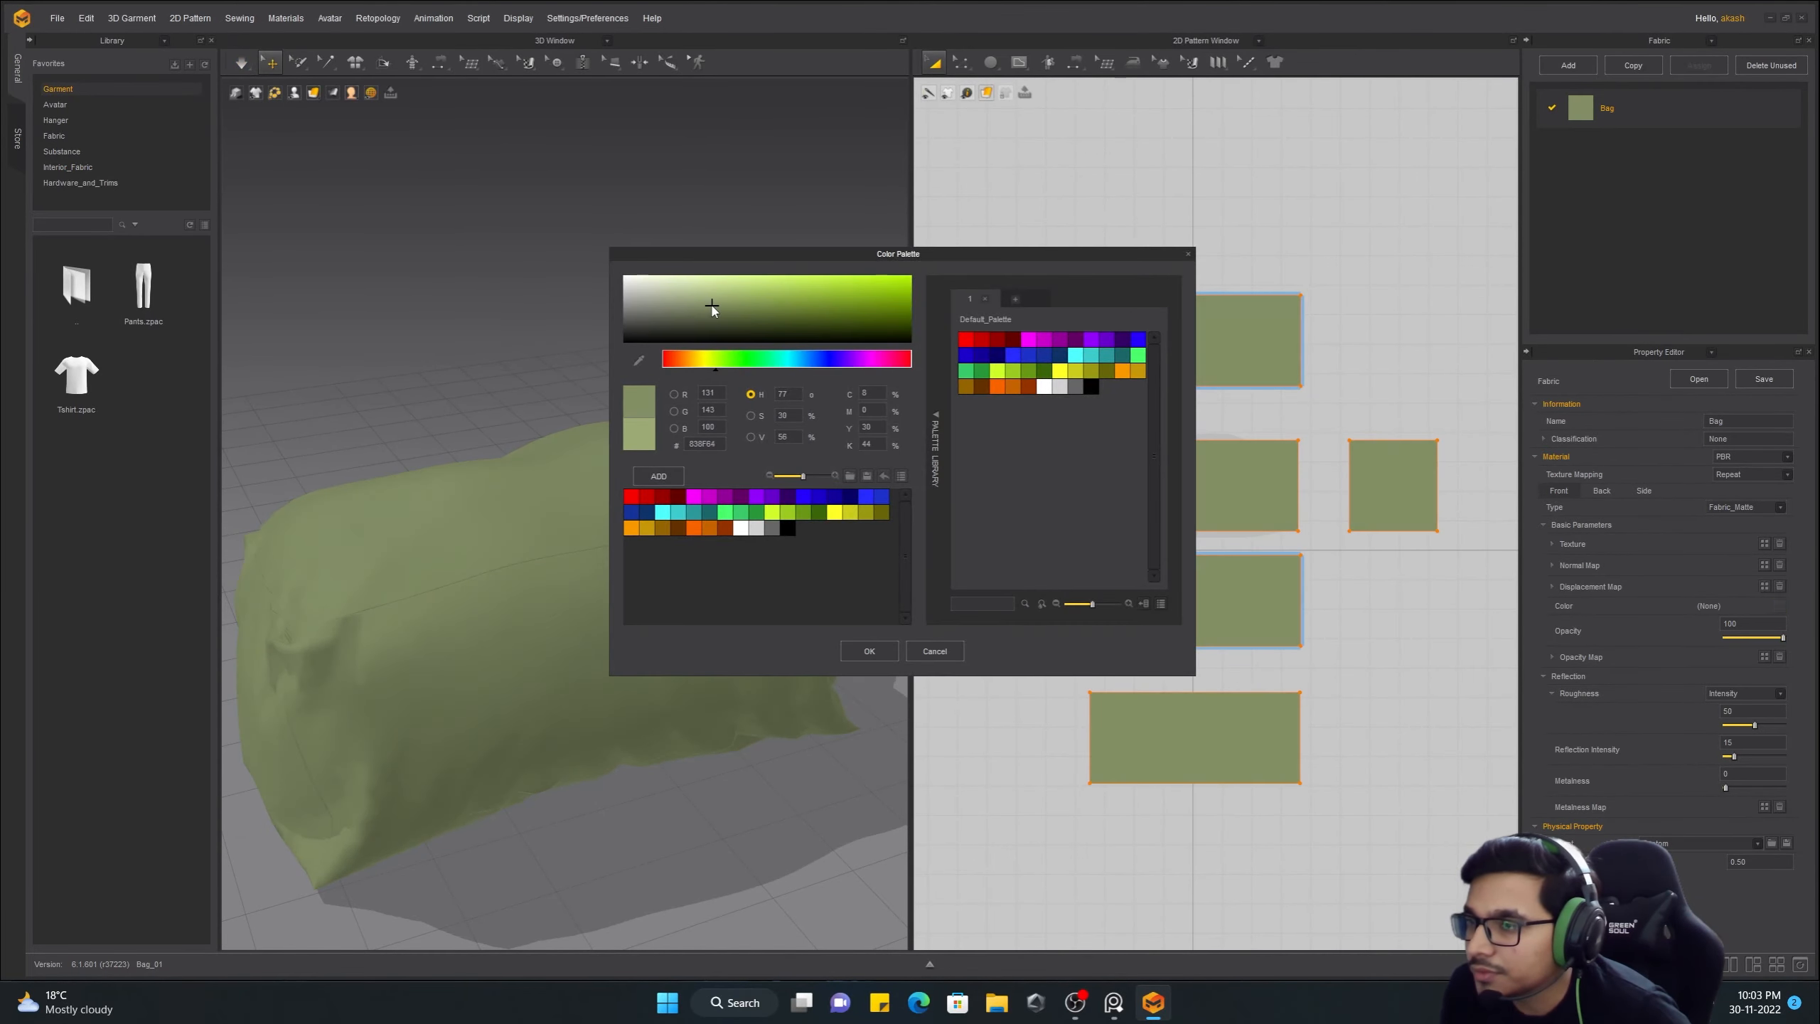
{"action": "left_click", "coordinate": [870, 651]}
Set the Bag fabric's roughness intensity to 77, checking its look on the bag
{"action": "left_click_drag", "start_coordinate": [1754, 725], "coordinate": [1748, 725]}
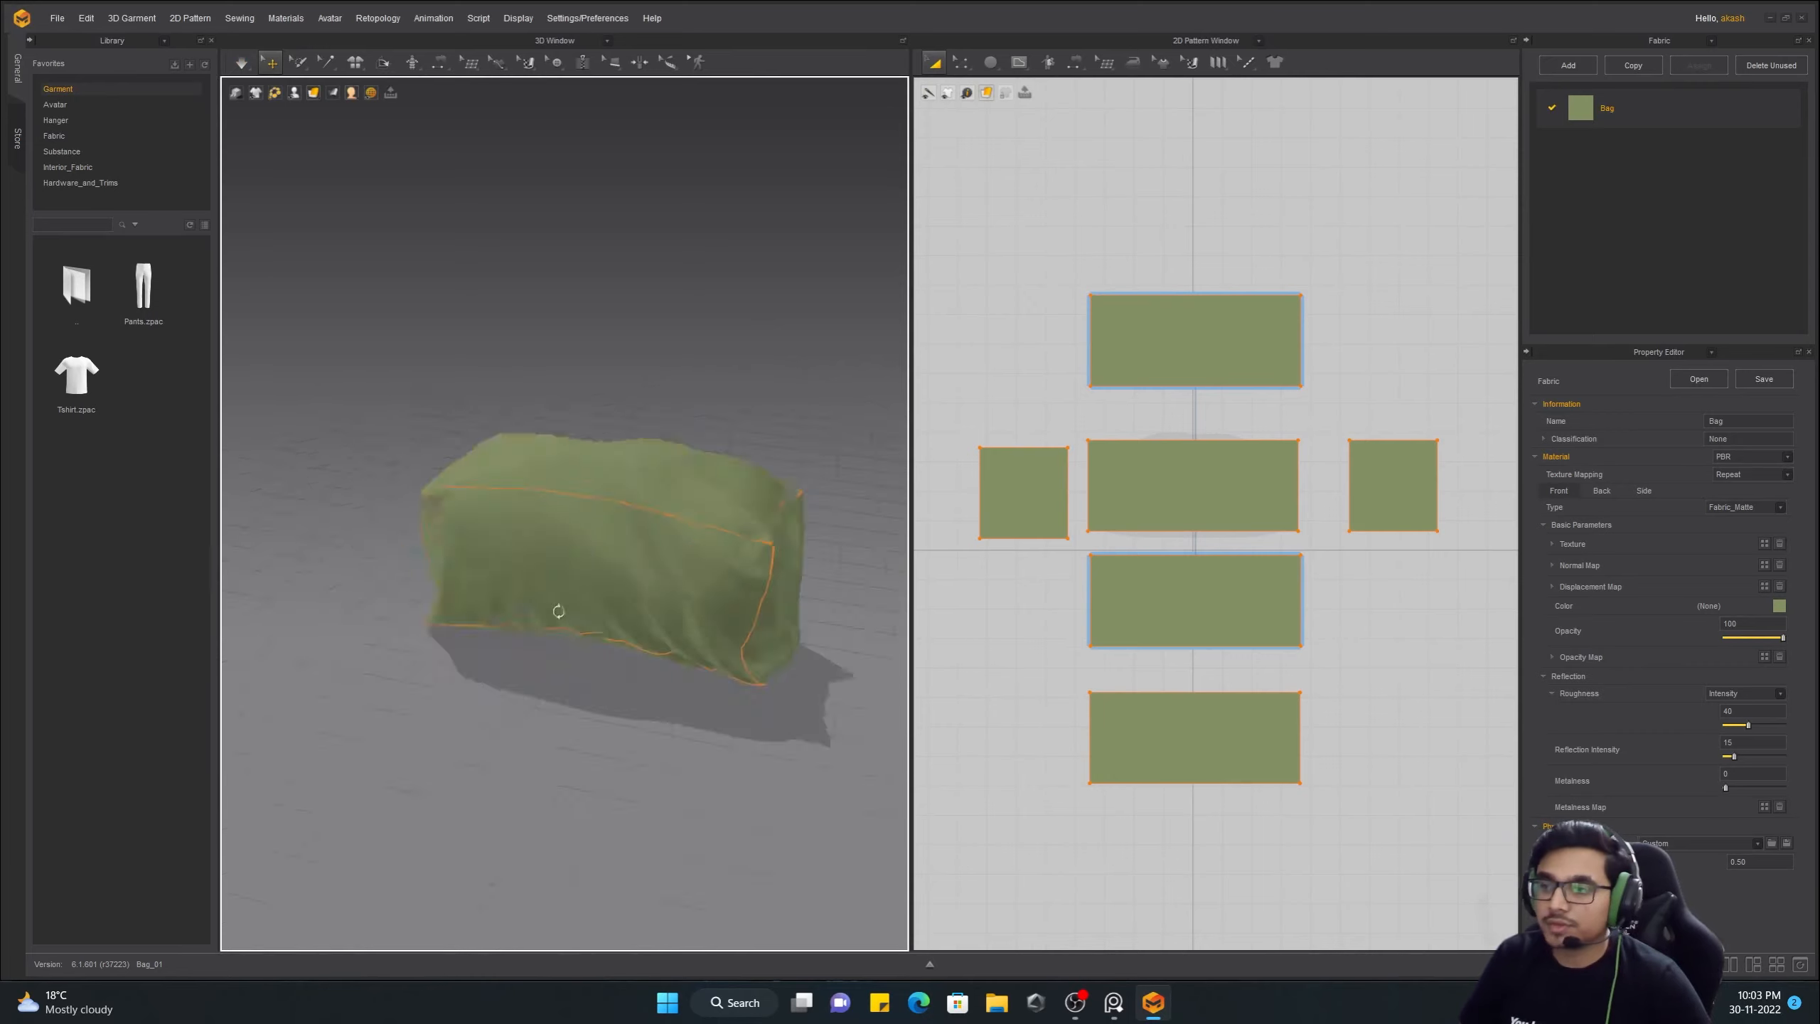
{"action": "right_click_drag", "start_coordinate": [559, 611], "coordinate": [614, 663]}
{"action": "left_click_drag", "start_coordinate": [1748, 724], "coordinate": [1775, 727]}
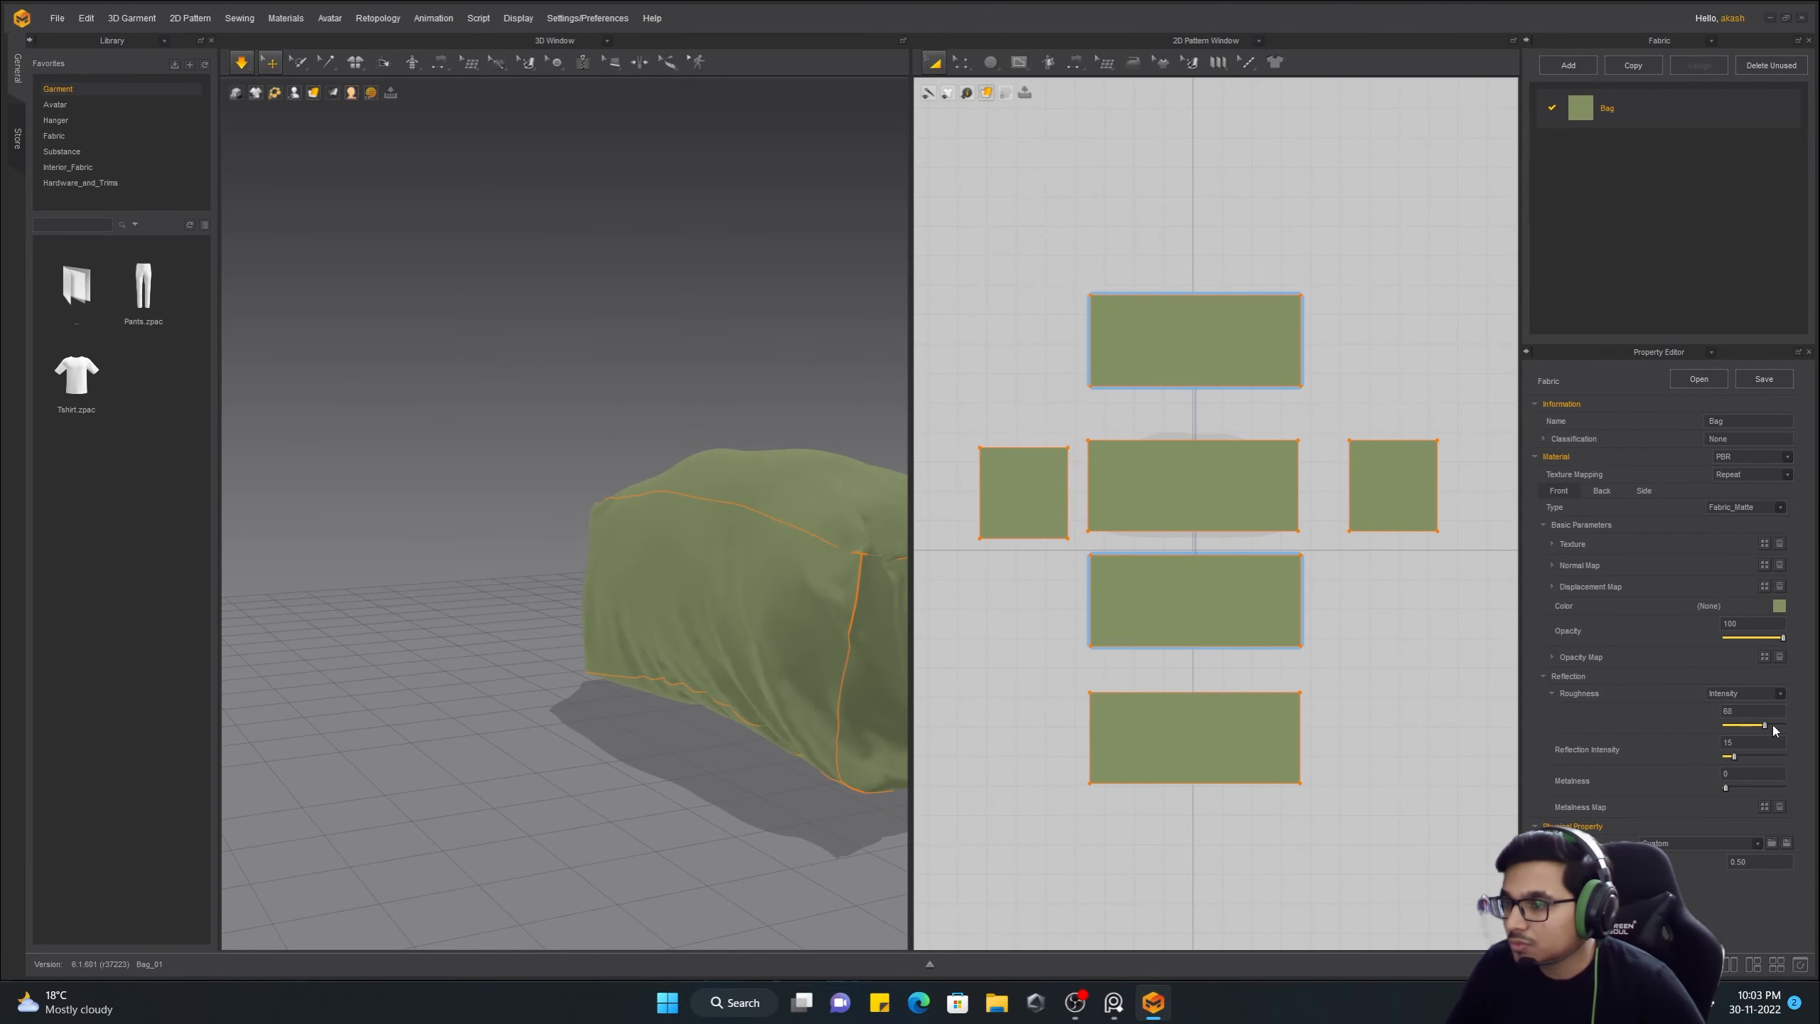
{"action": "right_click_drag", "start_coordinate": [545, 566], "coordinate": [590, 647]}
{"action": "left_click", "coordinate": [666, 323]}
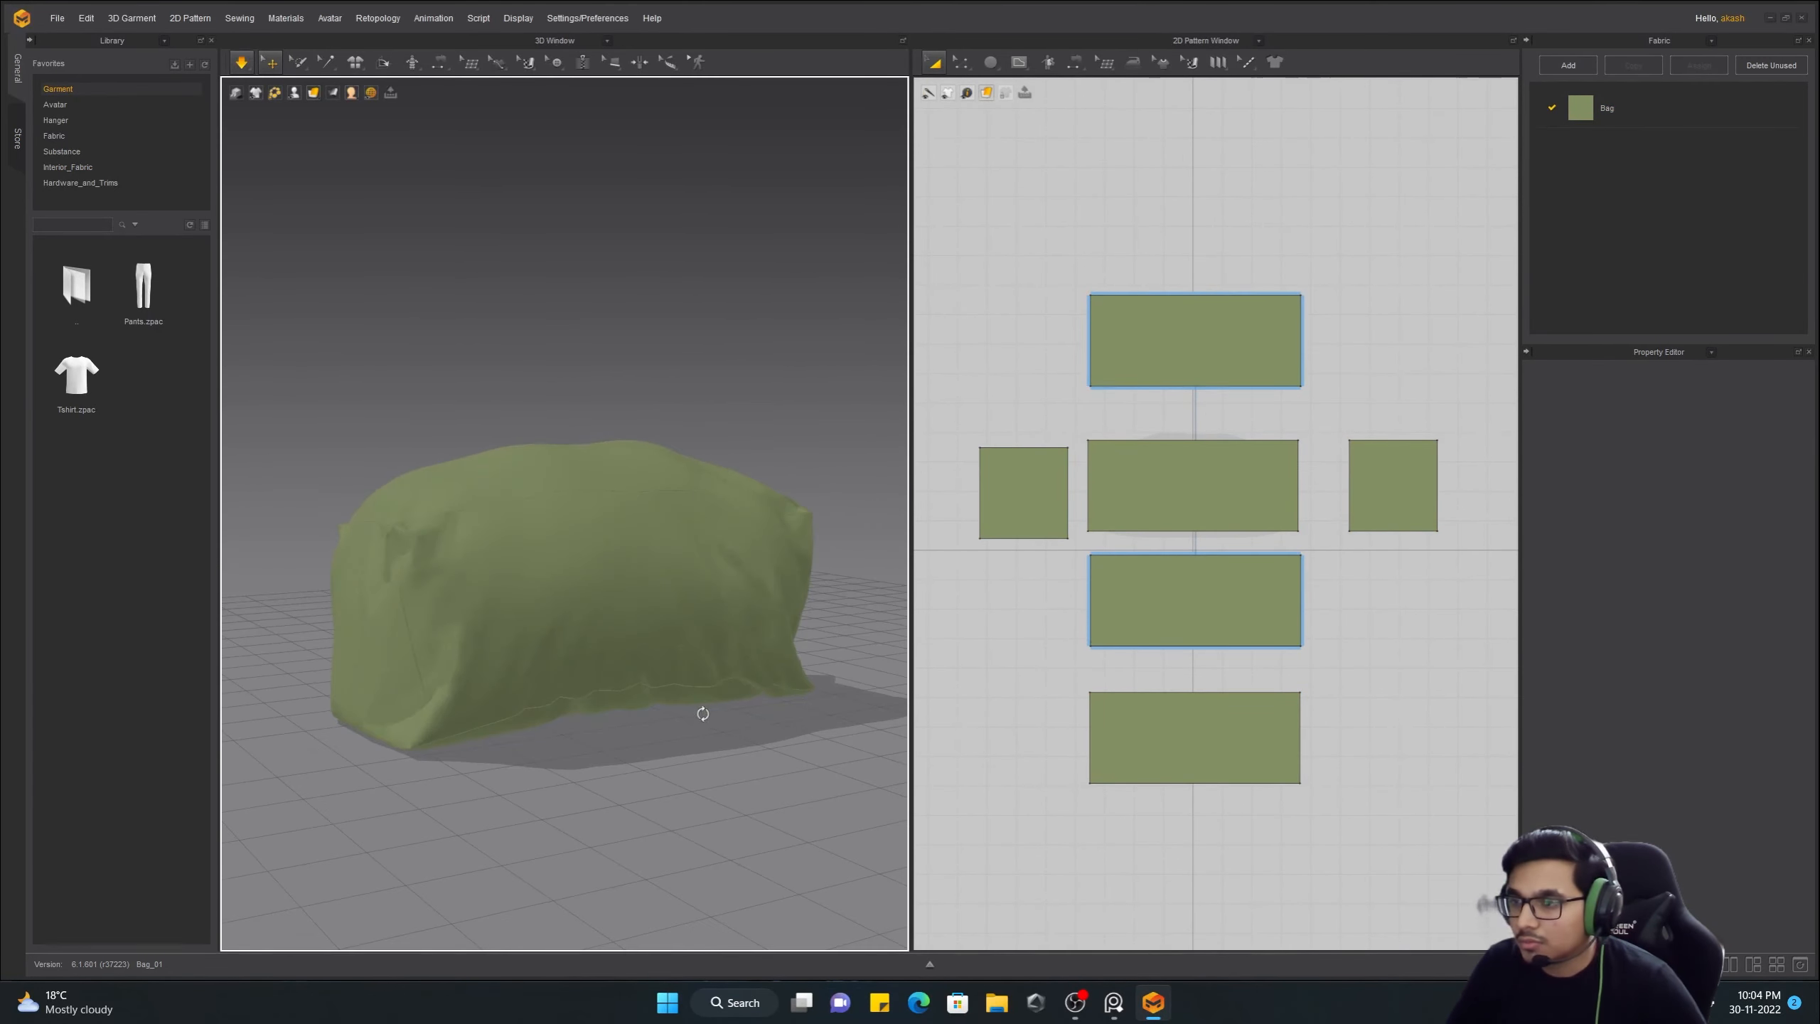
Assign a poplin physical-property preset to the Bag fabric and simulate the bag with it
{"action": "left_click", "coordinate": [1757, 844]}
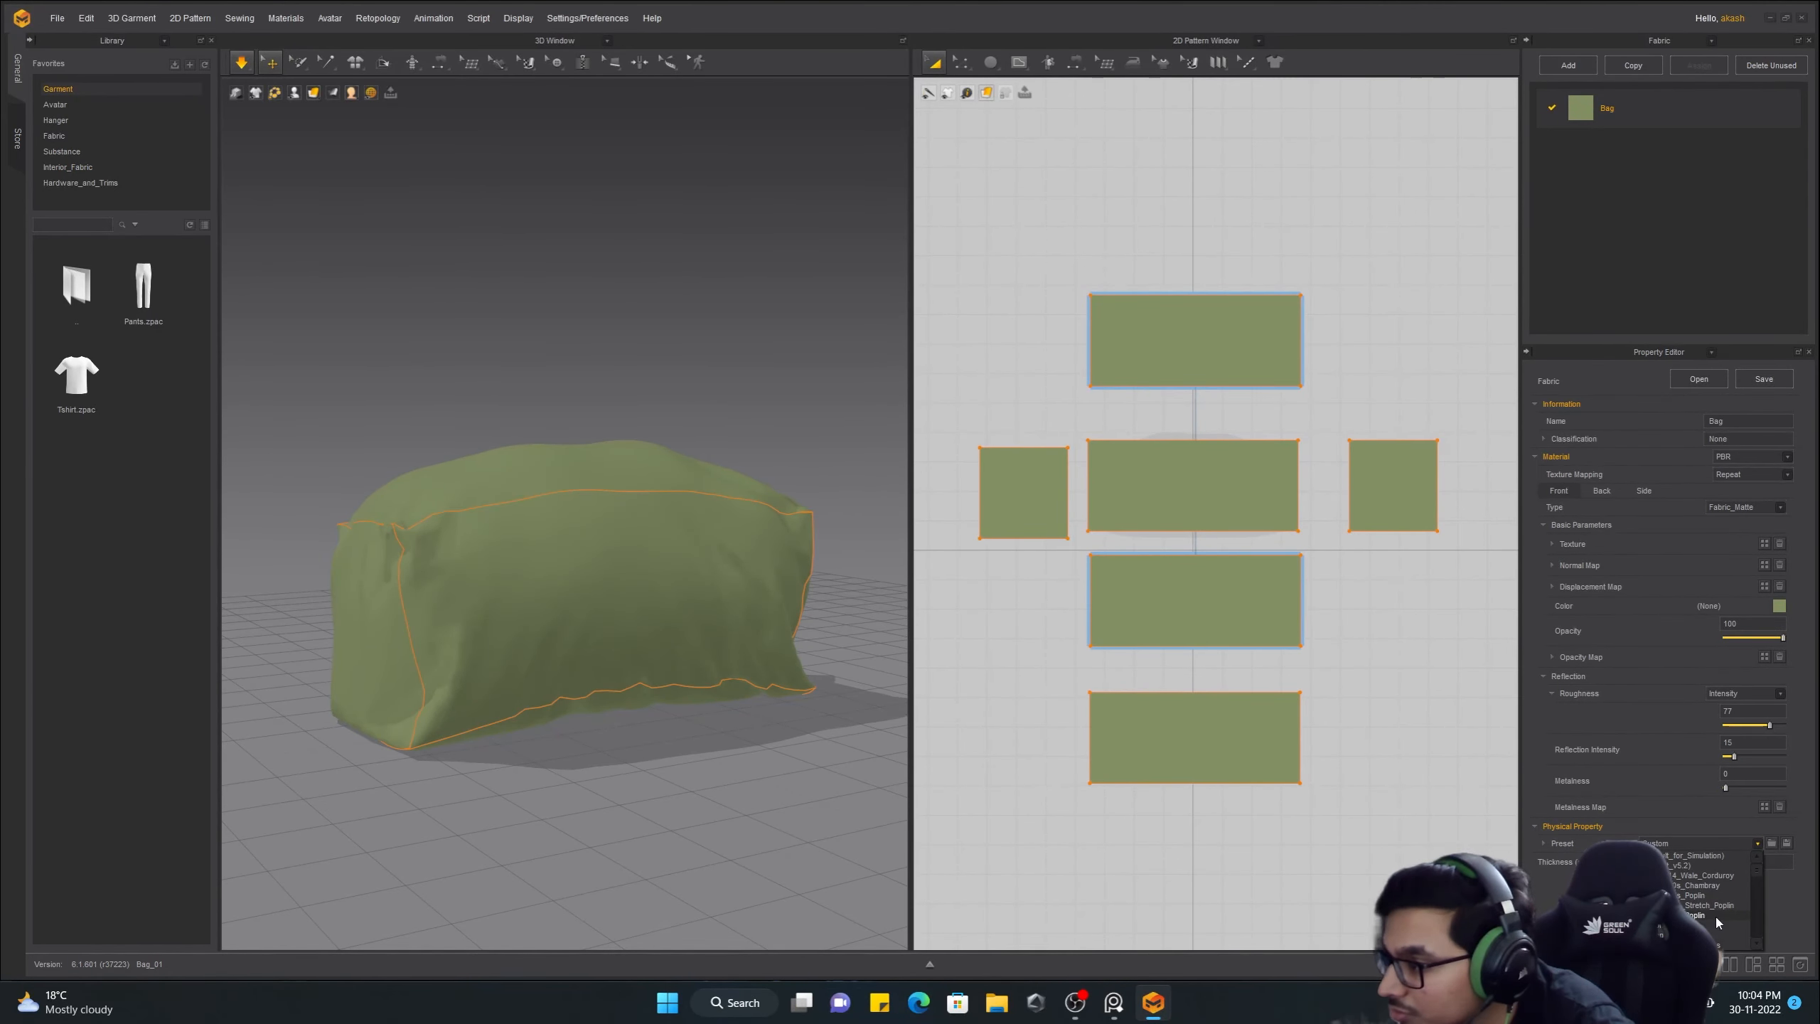
{"action": "left_click", "coordinate": [1715, 914]}
{"action": "key", "text": "space"}
{"action": "left_click", "coordinate": [499, 659]}
{"action": "right_click_drag", "start_coordinate": [499, 658], "coordinate": [853, 558]}
{"action": "left_click", "coordinate": [620, 609]}
{"action": "right_click_drag", "start_coordinate": [620, 609], "coordinate": [532, 634]}
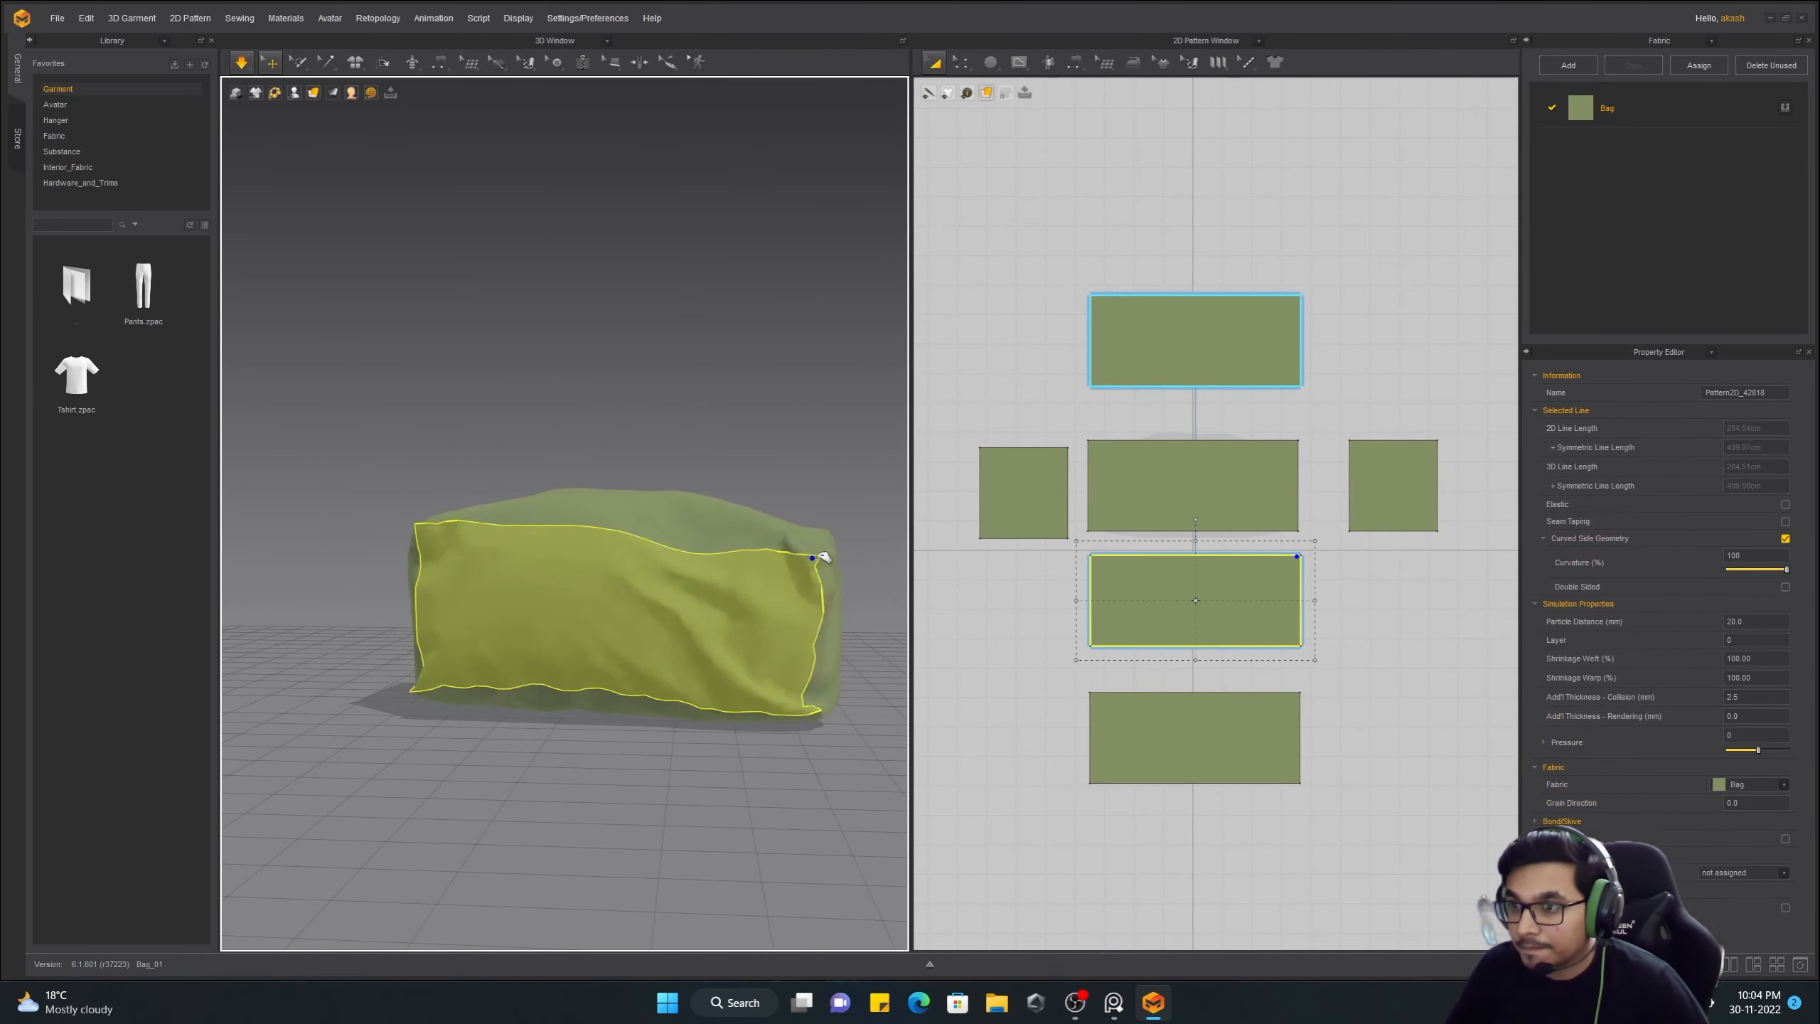
Select all the panels, simulate the bag again and clear the selection
{"action": "left_click", "coordinate": [1481, 534]}
{"action": "key", "text": "ctrl+a"}
{"action": "key", "text": "space"}
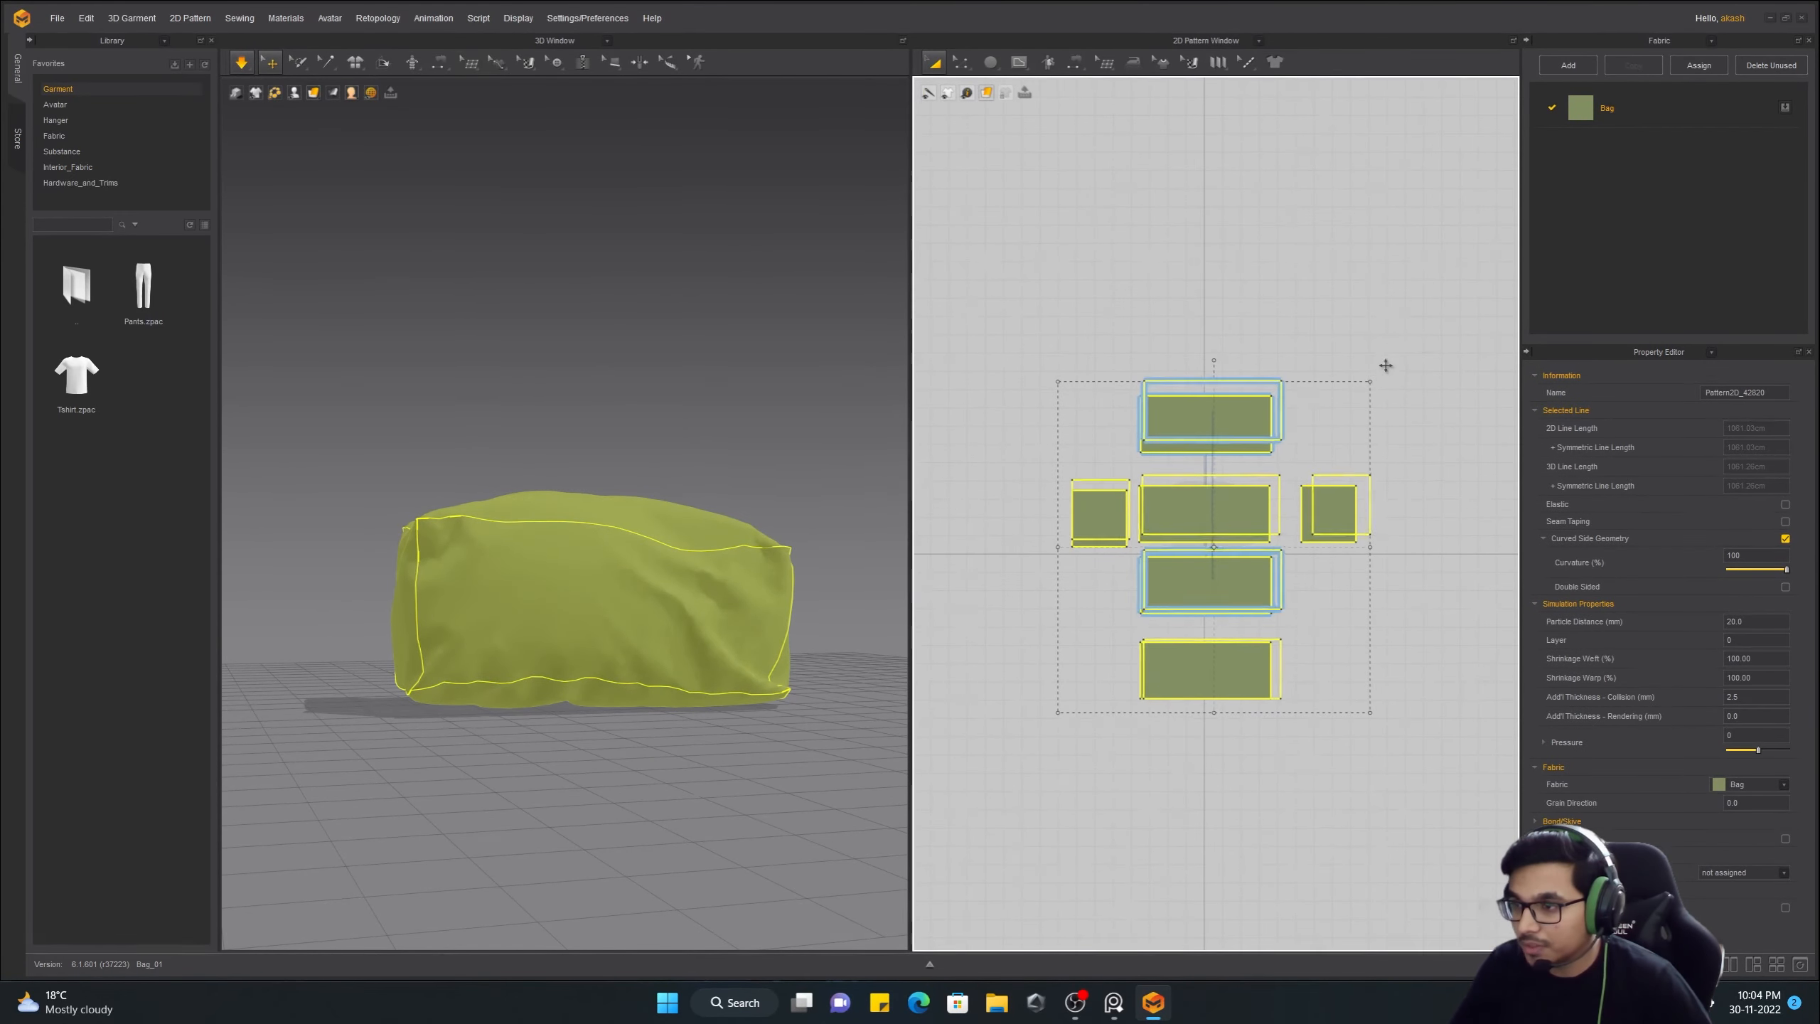
{"action": "left_click", "coordinate": [1422, 382]}
{"action": "right_click_drag", "start_coordinate": [691, 743], "coordinate": [545, 724]}
{"action": "left_click", "coordinate": [682, 524]}
Set the pressure of both square side panels to 1 to inflate the bag's ends
{"action": "left_click", "coordinate": [805, 608]}
{"action": "right_click_drag", "start_coordinate": [774, 667], "coordinate": [878, 656]}
{"action": "left_click", "coordinate": [1101, 509], "text": "shift"}
{"action": "middle_click_drag", "start_coordinate": [1211, 760], "coordinate": [1201, 770]}
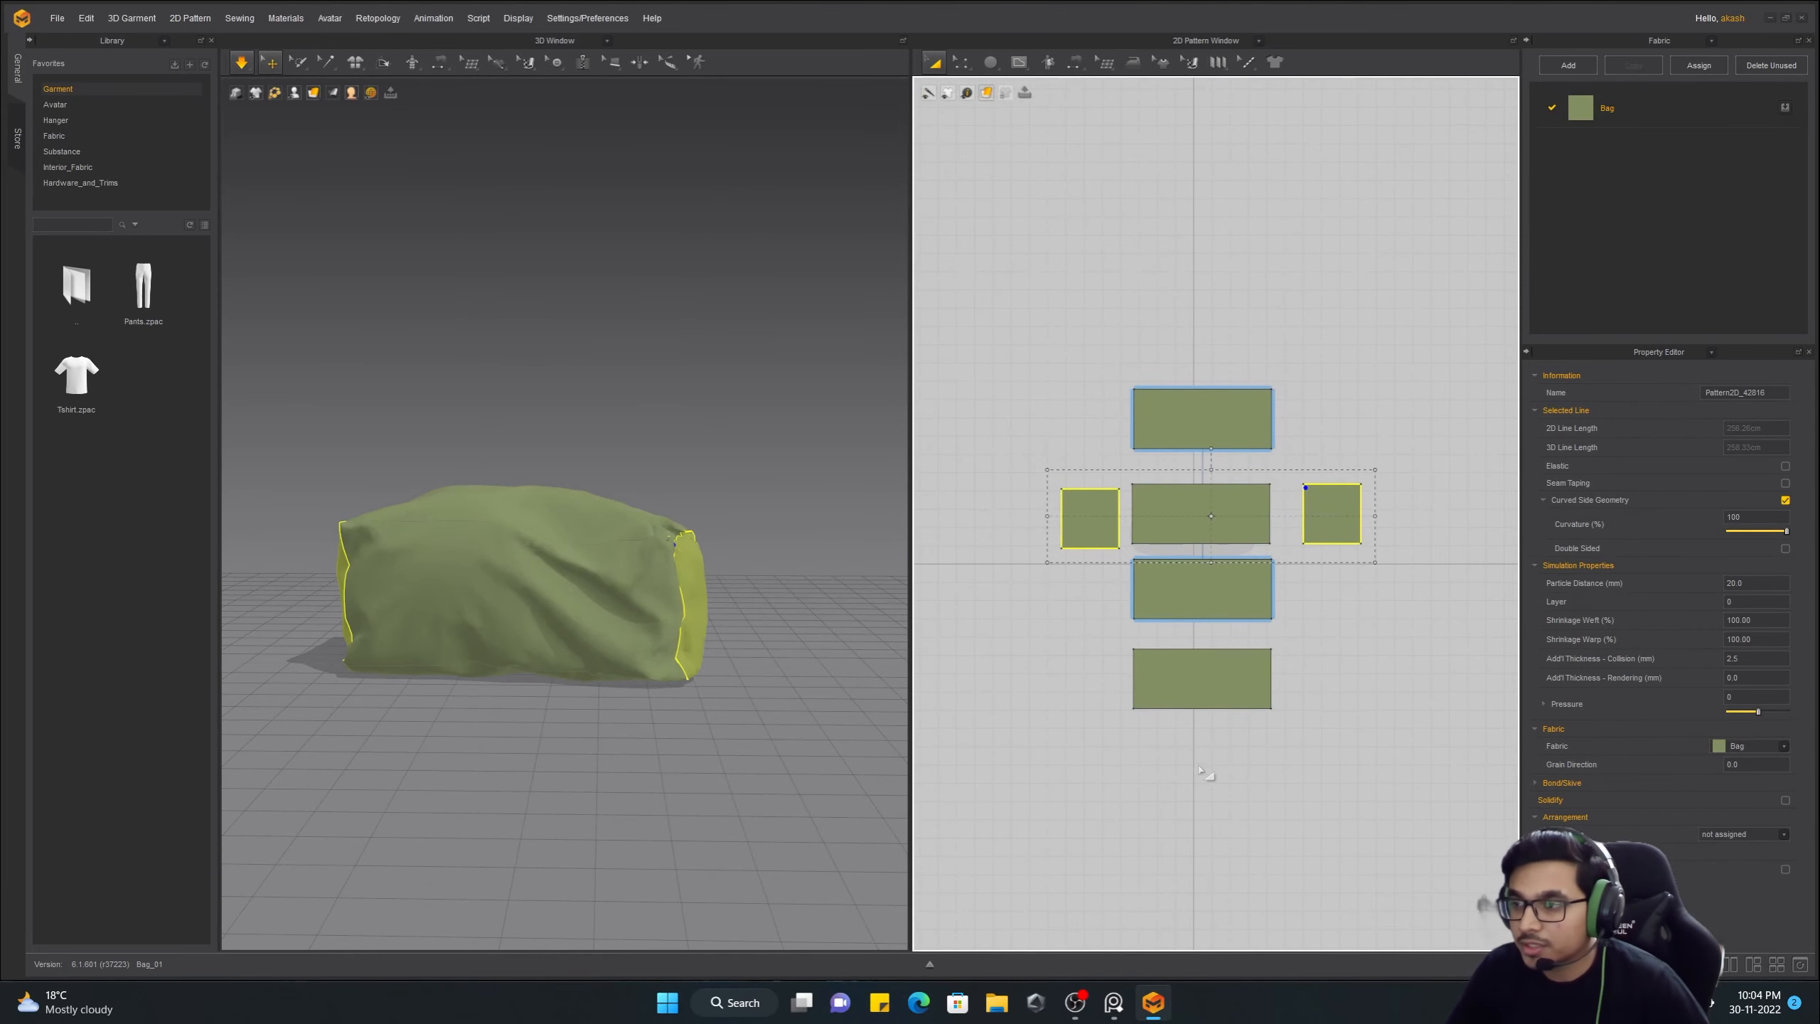
{"action": "right_click_drag", "start_coordinate": [817, 667], "coordinate": [687, 655]}
{"action": "scroll", "coordinate": [687, 655], "scroll_direction": "up", "scroll_amount": 3}
{"action": "left_click", "coordinate": [1752, 696]}
{"action": "type", "text": "1"}
{"action": "scroll", "coordinate": [716, 691], "scroll_direction": "down", "scroll_amount": 3}
{"action": "right_click_drag", "start_coordinate": [788, 692], "coordinate": [560, 699]}
{"action": "middle_click_drag", "start_coordinate": [560, 699], "coordinate": [720, 709]}
Split the top panel's left short edge at its midpoint
{"action": "left_click", "coordinate": [299, 562]}
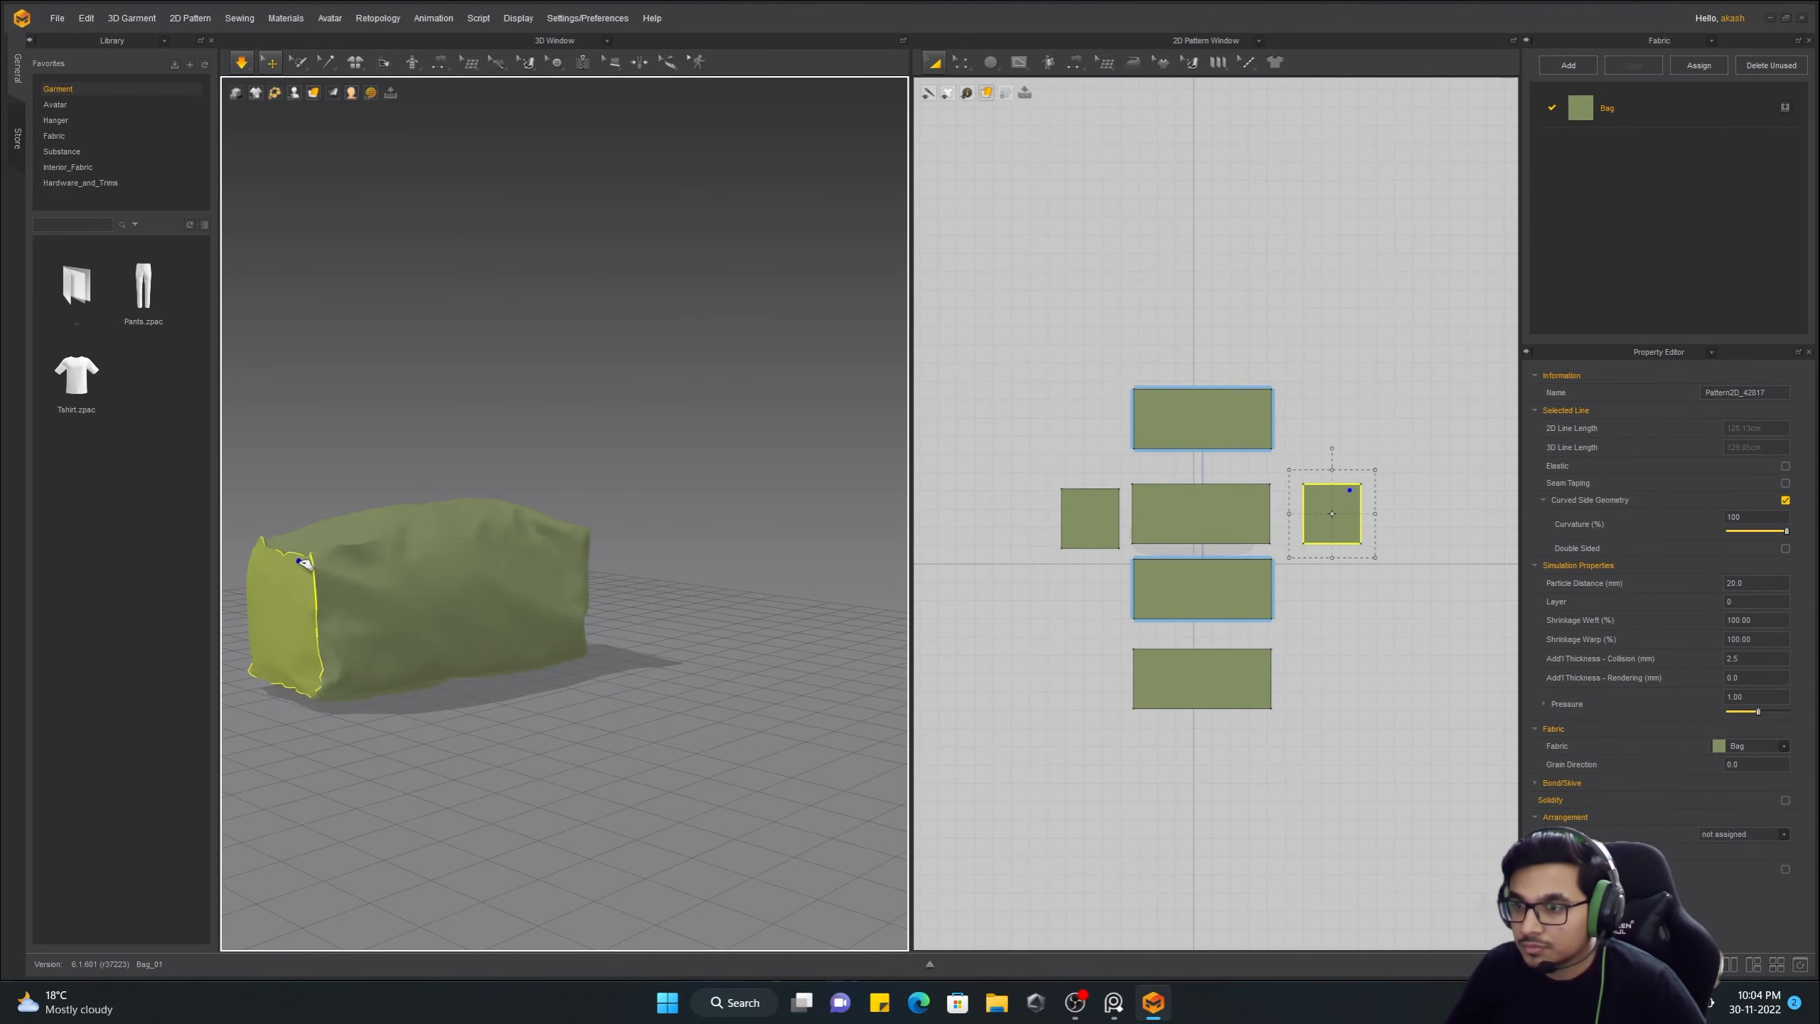
{"action": "left_click", "coordinate": [494, 591]}
{"action": "right_click_drag", "start_coordinate": [494, 606], "coordinate": [804, 506]}
{"action": "left_click", "coordinate": [533, 618]}
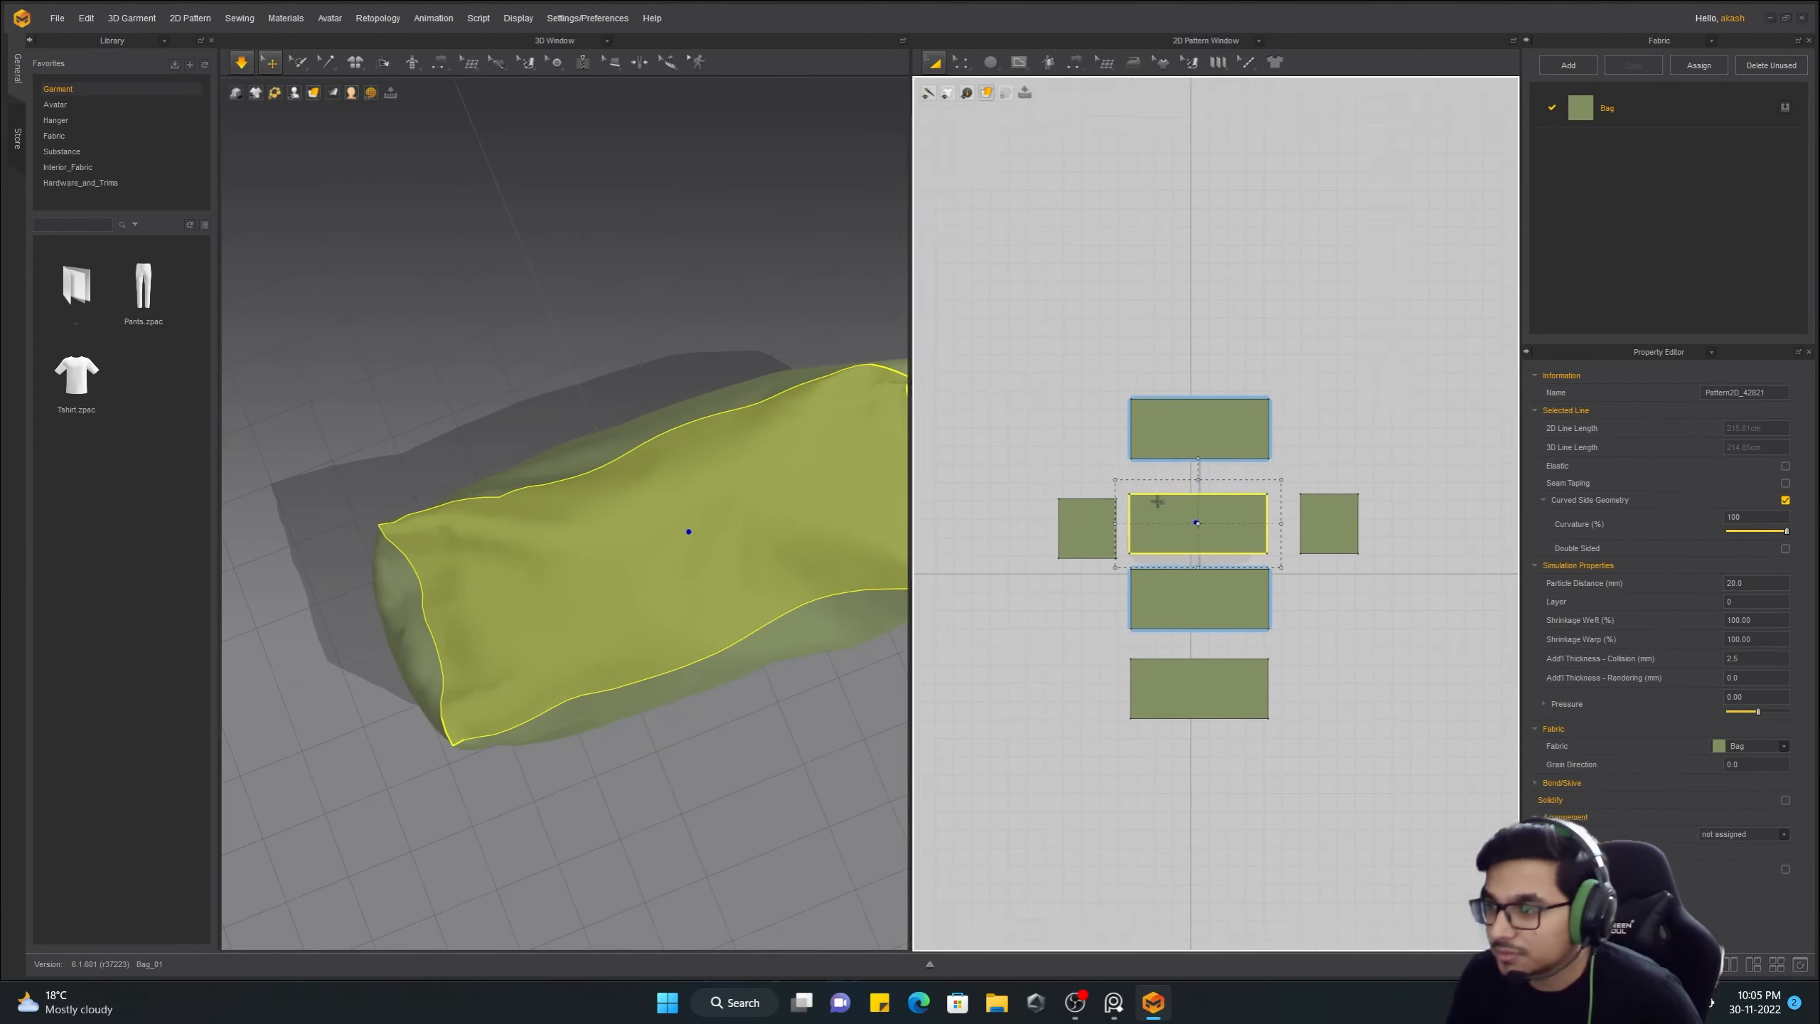
{"action": "scroll", "coordinate": [1211, 501], "scroll_direction": "up", "scroll_amount": 6}
{"action": "left_click", "coordinate": [963, 63]}
{"action": "left_click", "coordinate": [992, 92]}
{"action": "middle_click_drag", "start_coordinate": [927, 519], "coordinate": [1039, 490]}
{"action": "right_click", "coordinate": [1038, 485]}
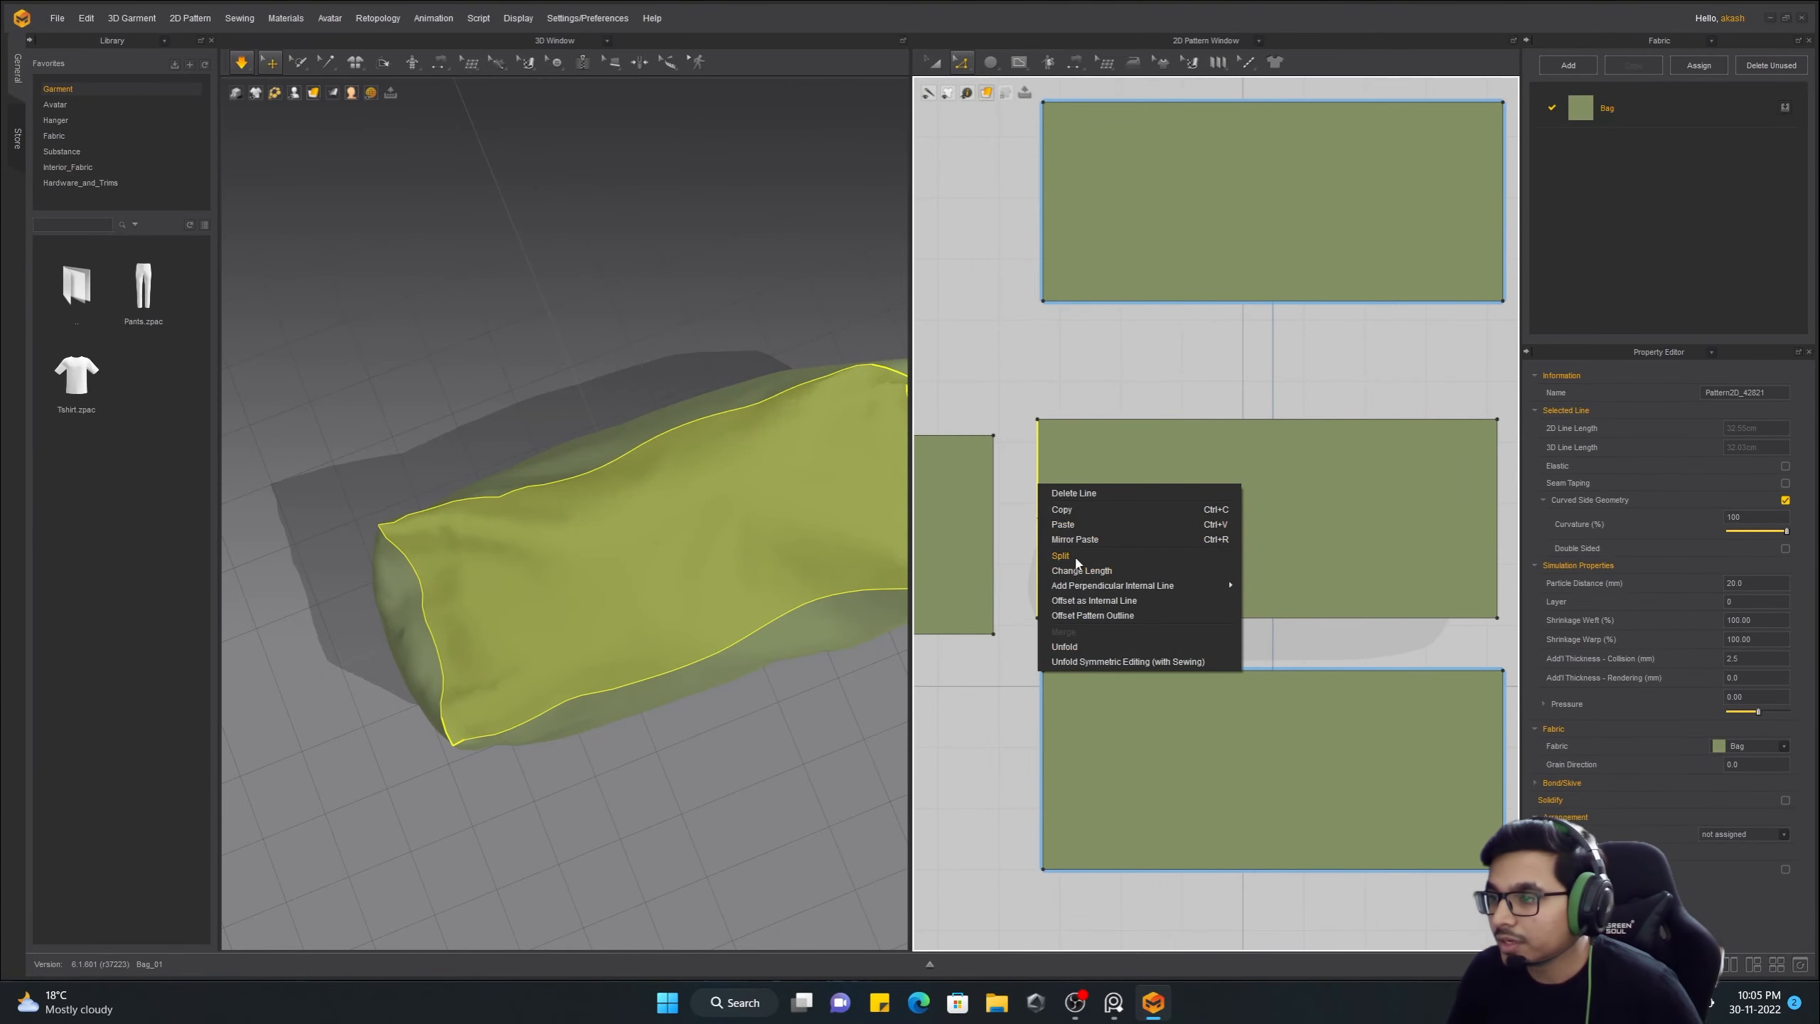
{"action": "left_click", "coordinate": [1075, 557]}
{"action": "key", "text": "Return"}
Split the top panel's right short edge at its midpoint
{"action": "middle_click_drag", "start_coordinate": [1158, 536], "coordinate": [1085, 548]}
{"action": "right_click", "coordinate": [1424, 532]}
{"action": "right_click", "coordinate": [1422, 531]}
{"action": "left_click", "coordinate": [1443, 604]}
{"action": "left_click", "coordinate": [882, 636]}
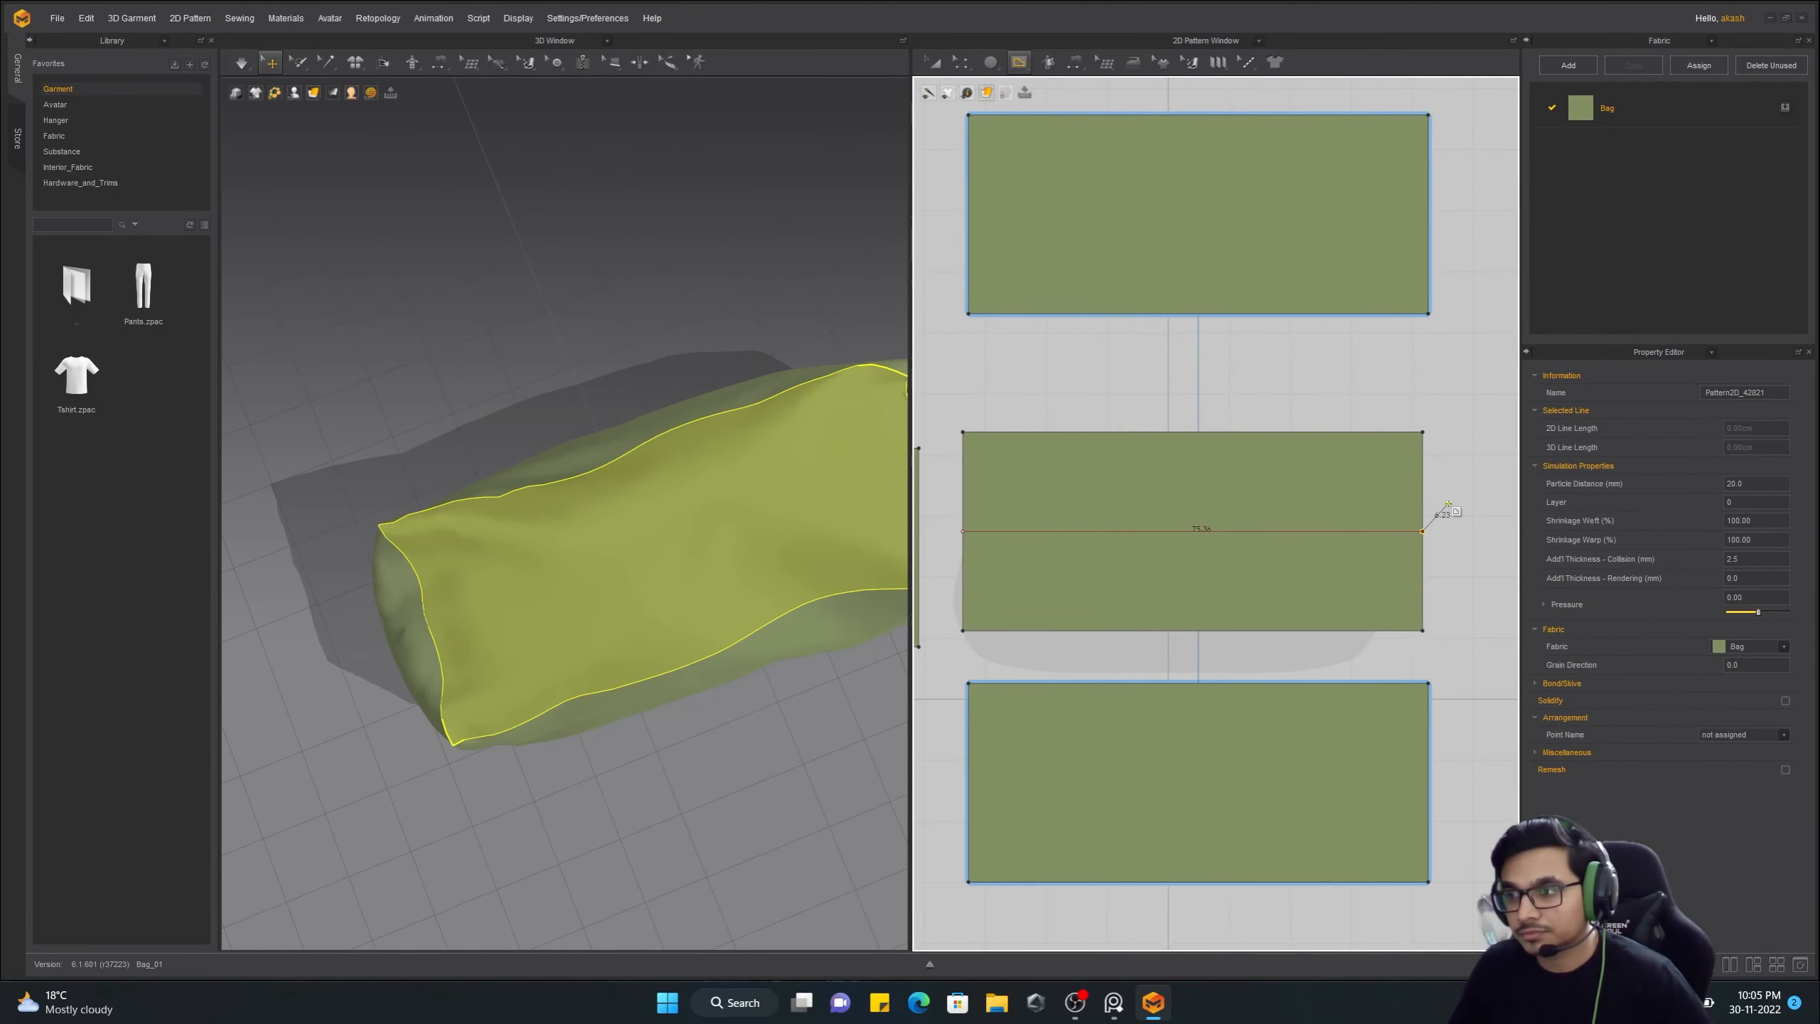
Draw a straight internal line across the top panel between the midpoints of its short edges
{"action": "key", "text": "Escape"}
{"action": "middle_click_drag", "start_coordinate": [978, 518], "coordinate": [996, 546]}
{"action": "scroll", "coordinate": [993, 542], "scroll_direction": "up", "scroll_amount": 1}
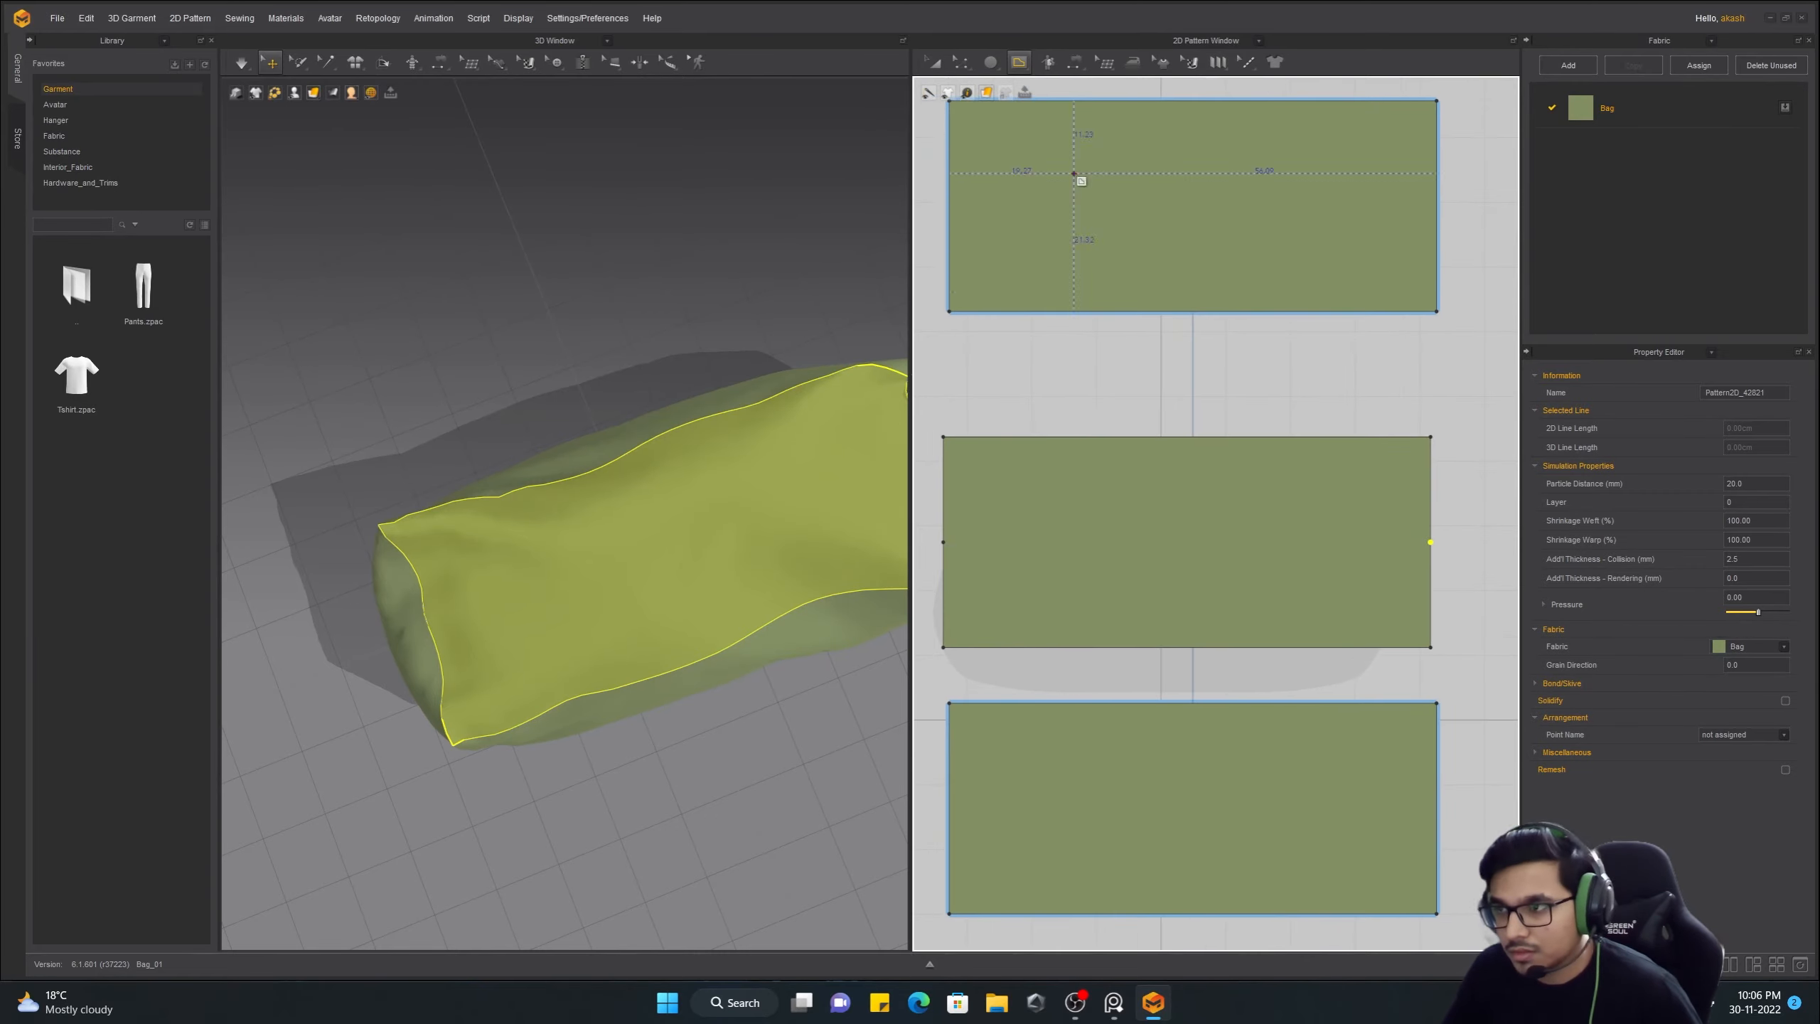
{"action": "double_click", "coordinate": [1430, 533]}
{"action": "key", "text": "a"}
{"action": "scroll", "coordinate": [1013, 619], "scroll_direction": "up", "scroll_amount": 2}
{"action": "middle_click_drag", "start_coordinate": [1014, 619], "coordinate": [1068, 597]}
{"action": "scroll", "coordinate": [1082, 520], "scroll_direction": "up", "scroll_amount": 4}
{"action": "right_click_drag", "start_coordinate": [810, 574], "coordinate": [889, 595]}
{"action": "scroll", "coordinate": [1089, 565], "scroll_direction": "down", "scroll_amount": 5}
Make two closely spaced parallel internal lines along the top panel, one on each side of its centre
{"action": "left_click_drag", "start_coordinate": [1281, 513], "coordinate": [1271, 532]}
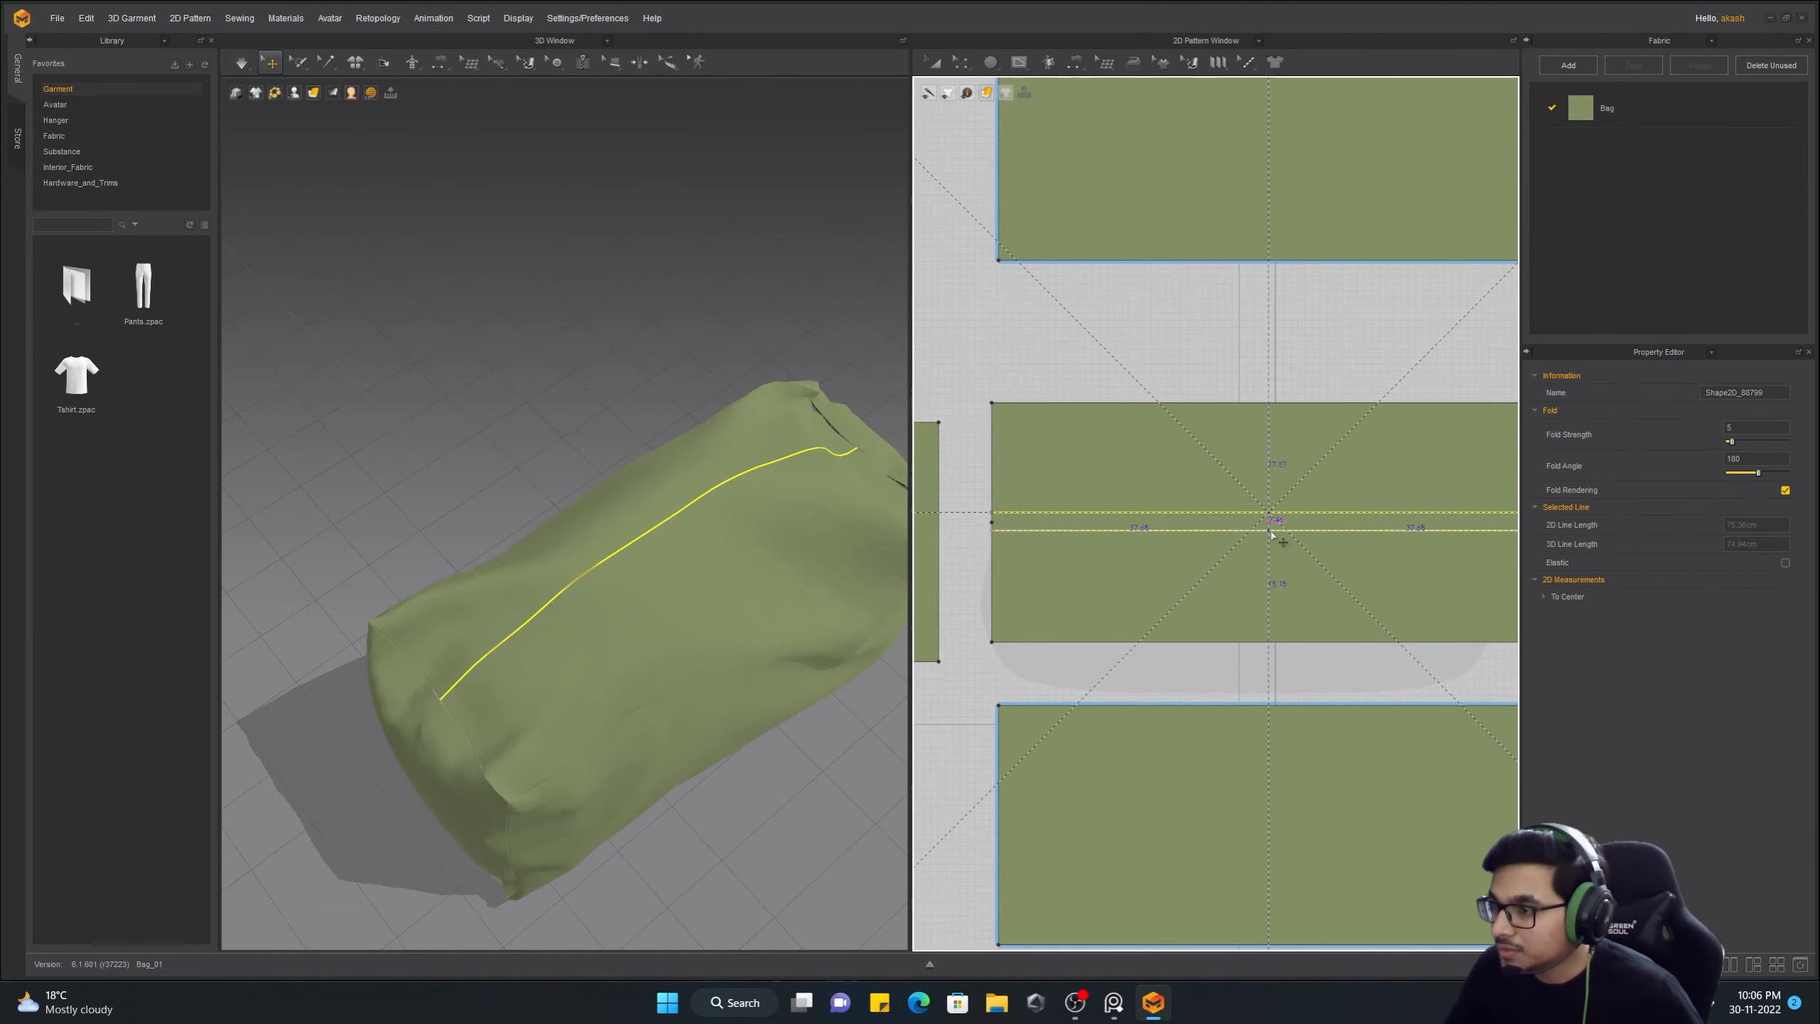
{"action": "left_click", "coordinate": [1271, 532]}
{"action": "mouse_move", "coordinate": [716, 574]}
{"action": "right_mouse_down"}
{"action": "mouse_move", "coordinate": [774, 571]}
{"action": "mouse_move", "coordinate": [731, 574]}
{"action": "right_mouse_up"}
{"action": "left_click", "coordinate": [1147, 512]}
{"action": "key", "text": "z"}
{"action": "scroll", "coordinate": [992, 523], "scroll_direction": "up", "scroll_amount": 5}
{"action": "scroll", "coordinate": [1023, 527], "scroll_direction": "down", "scroll_amount": 5}
{"action": "scroll", "coordinate": [1310, 523], "scroll_direction": "up", "scroll_amount": 5}
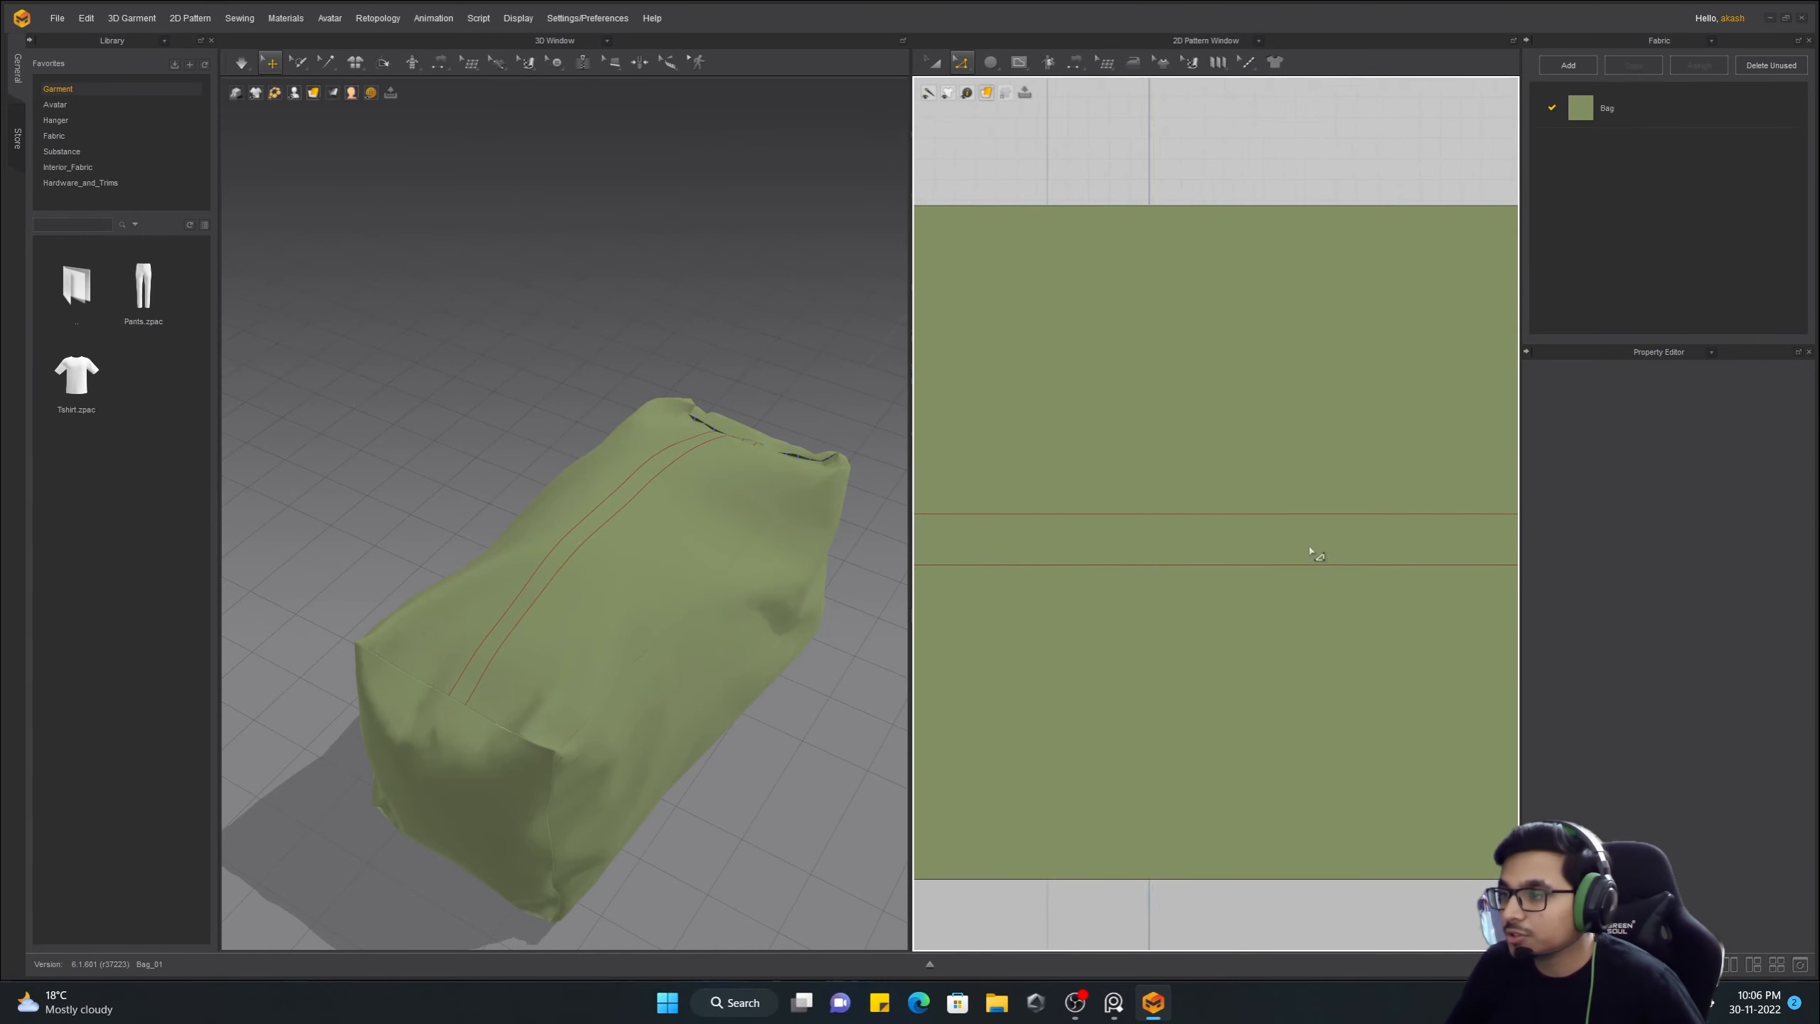
Simulate the bag with the new top lines to drape it again around the avatar
{"action": "middle_click_drag", "start_coordinate": [1311, 552], "coordinate": [1004, 551]}
{"action": "left_click", "coordinate": [593, 634]}
{"action": "right_click_drag", "start_coordinate": [593, 634], "coordinate": [471, 540]}
{"action": "left_click", "coordinate": [487, 645]}
{"action": "right_click_drag", "start_coordinate": [487, 646], "coordinate": [631, 604]}
{"action": "left_click", "coordinate": [241, 63]}
{"action": "scroll", "coordinate": [510, 608], "scroll_direction": "up", "scroll_amount": 3}
{"action": "scroll", "coordinate": [511, 607], "scroll_direction": "down", "scroll_amount": 3}
{"action": "key", "text": "space"}
{"action": "left_click", "coordinate": [510, 608]}
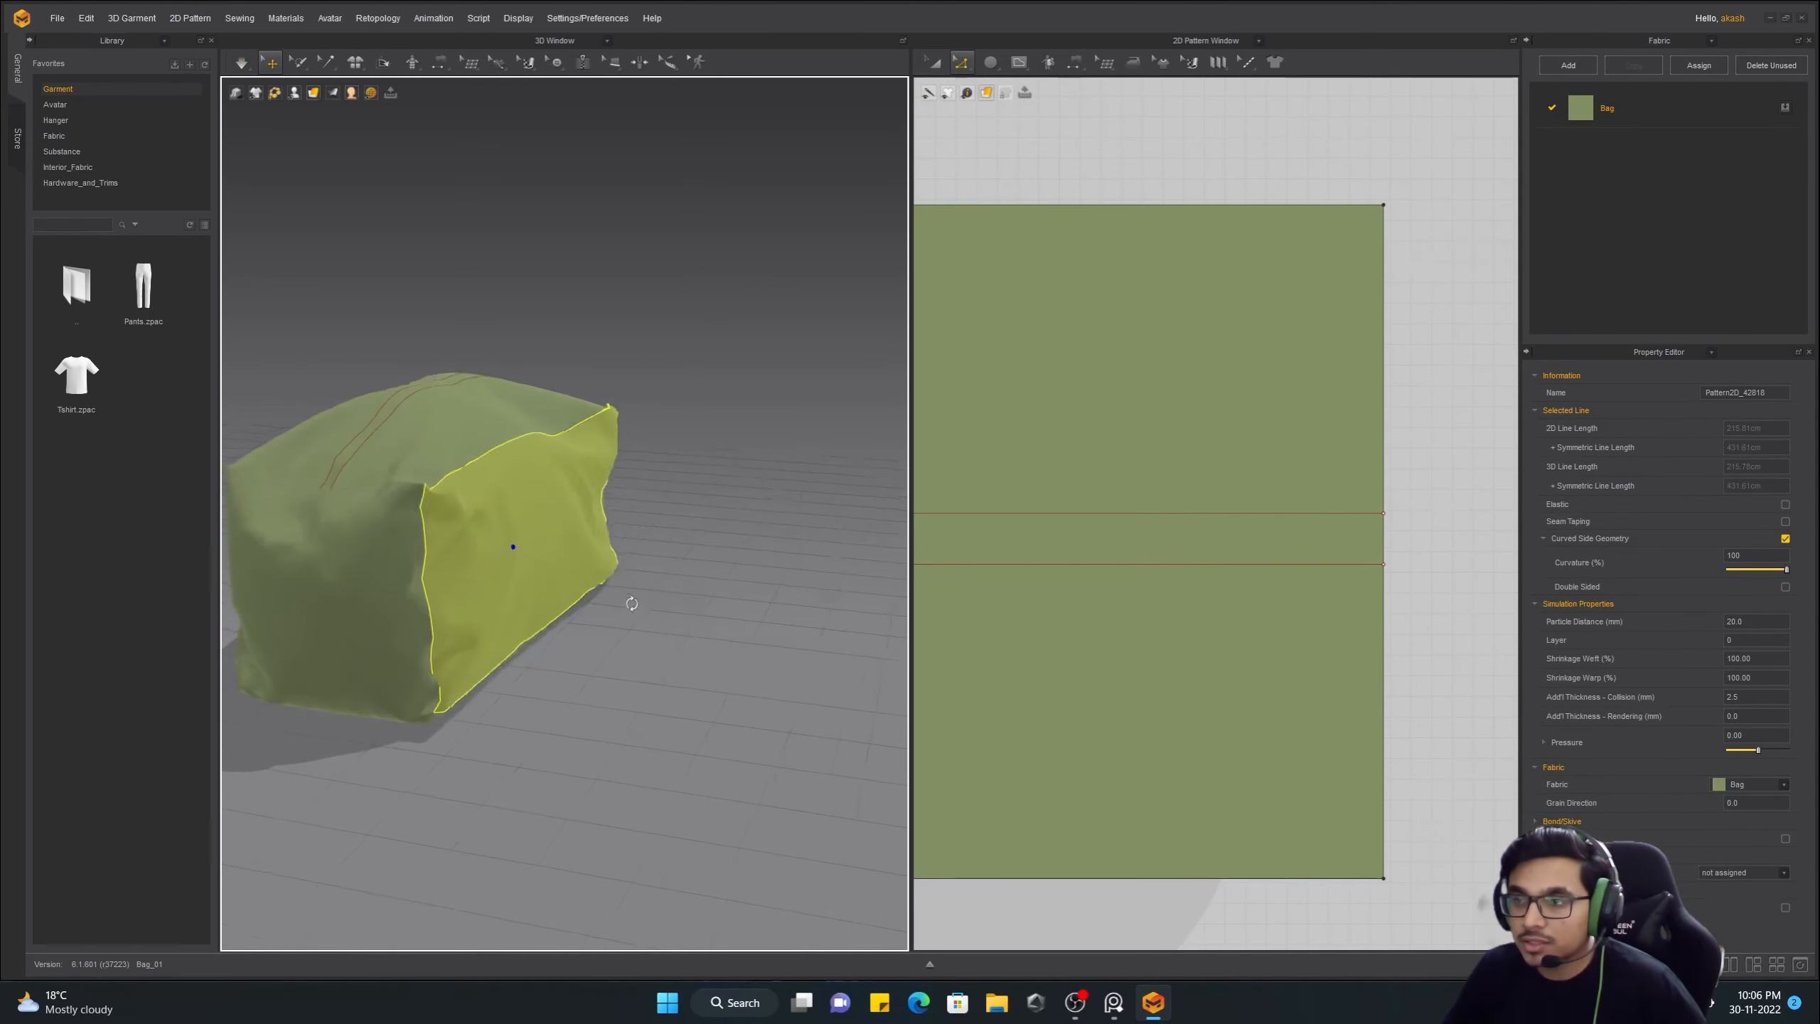
Inspect the avatar with the garment hidden and show the garment again
{"action": "left_click", "coordinate": [295, 93]}
{"action": "right_click_drag", "start_coordinate": [552, 447], "coordinate": [494, 401]}
{"action": "left_click", "coordinate": [533, 437]}
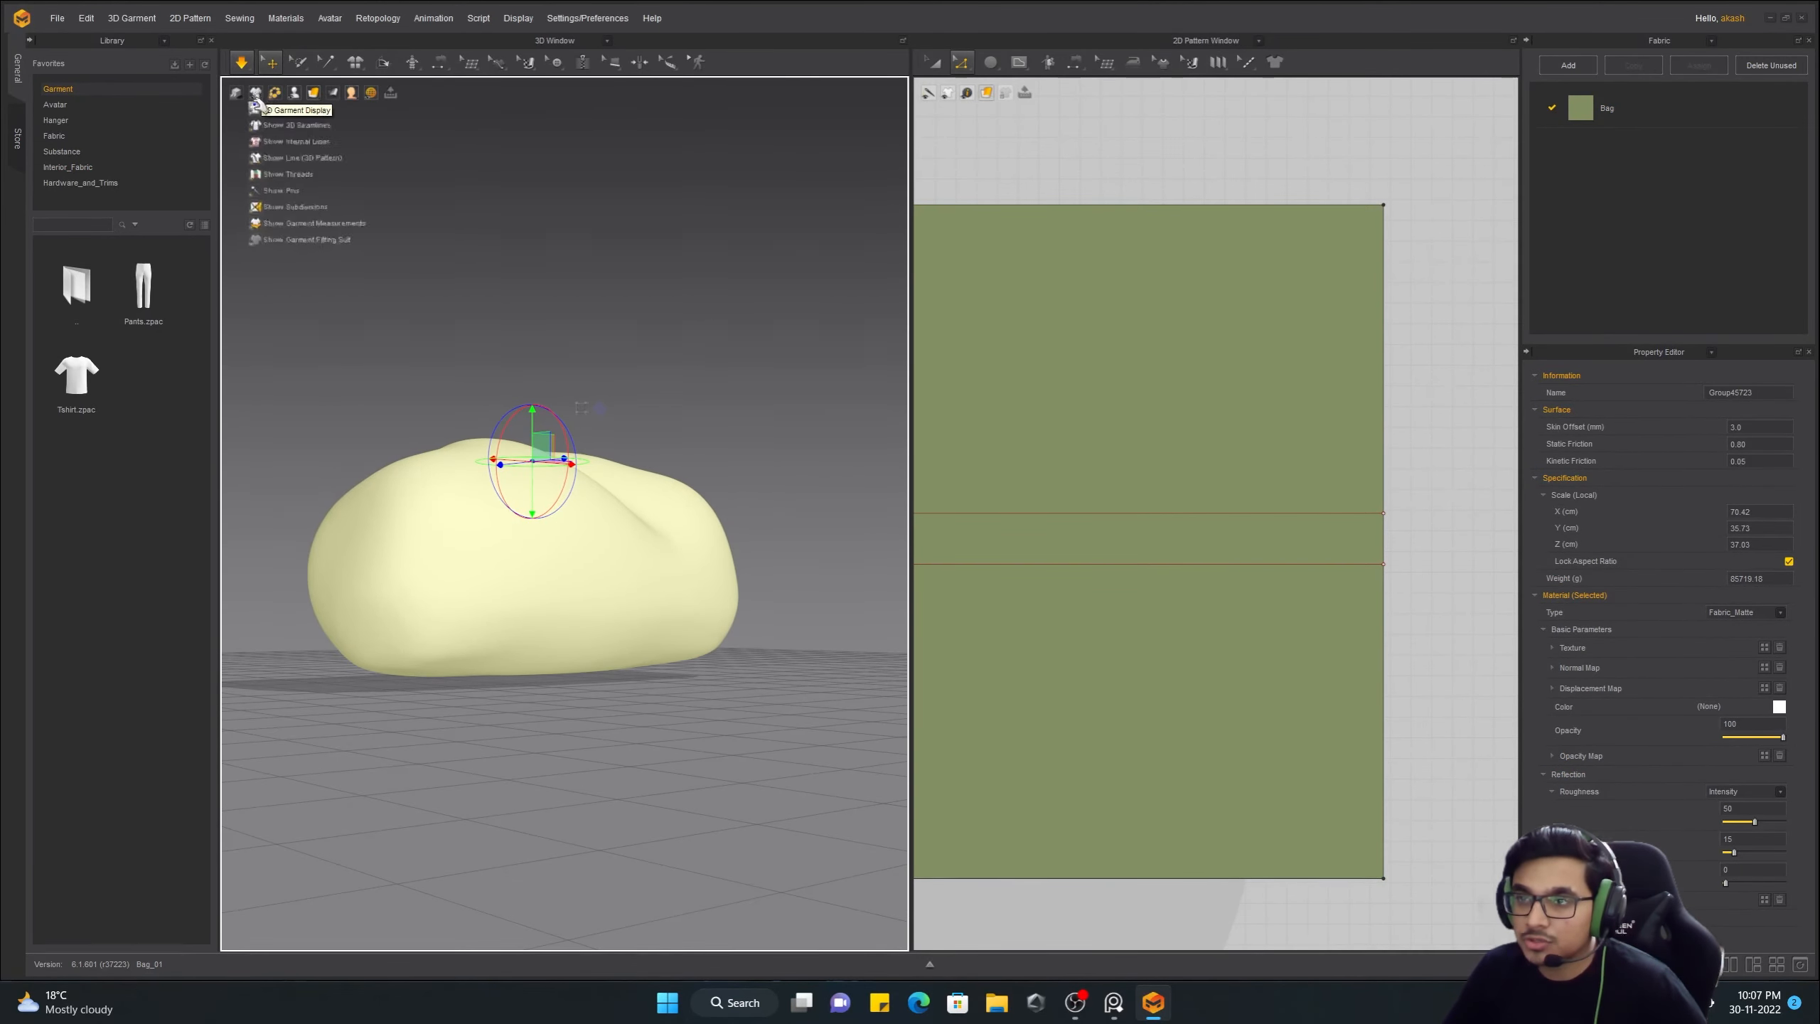
{"action": "left_click", "coordinate": [257, 106]}
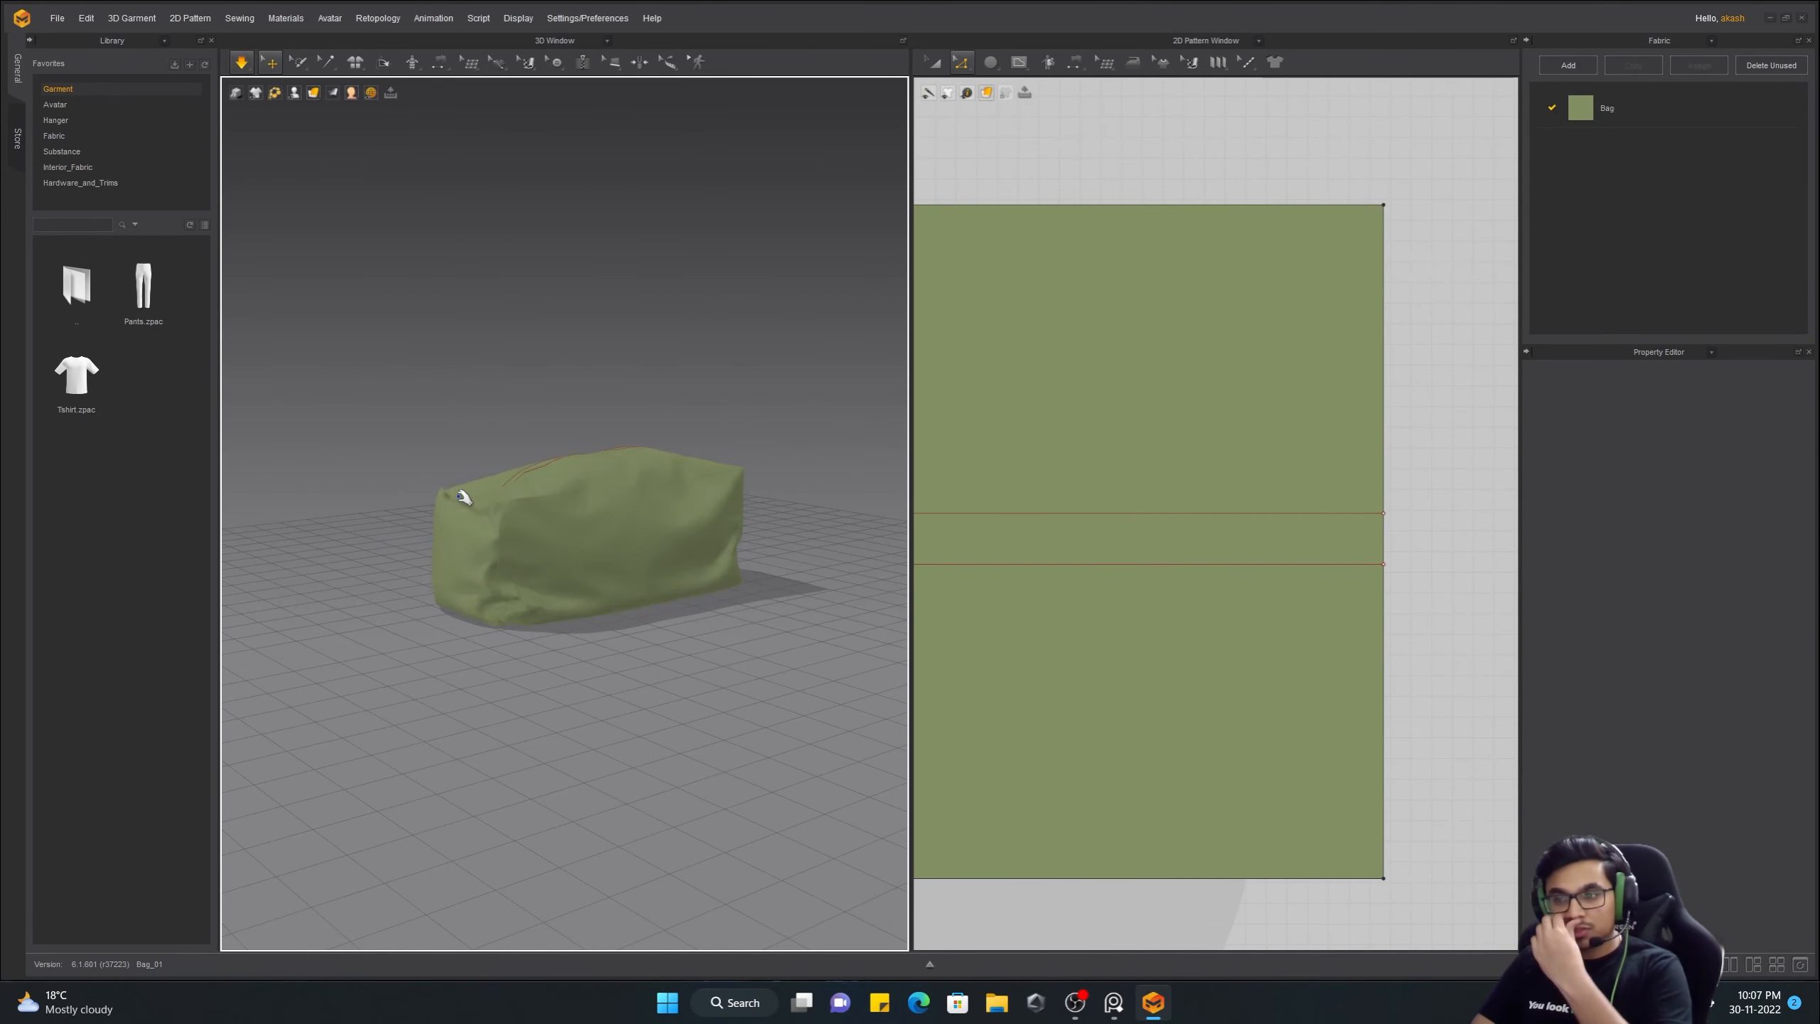
Pull the cloth at the bag's top corner to reshape it with the simulation
{"action": "left_click_drag", "start_coordinate": [459, 496], "coordinate": [508, 488]}
{"action": "scroll", "coordinate": [670, 435], "scroll_direction": "up", "scroll_amount": 3}
{"action": "right_click_drag", "start_coordinate": [508, 488], "coordinate": [621, 576]}
{"action": "scroll", "coordinate": [670, 435], "scroll_direction": "down", "scroll_amount": 2}
{"action": "scroll", "coordinate": [709, 565], "scroll_direction": "up", "scroll_amount": 2}
{"action": "scroll", "coordinate": [621, 576], "scroll_direction": "down", "scroll_amount": 3}
{"action": "right_click_drag", "start_coordinate": [512, 651], "coordinate": [461, 764]}
{"action": "left_click", "coordinate": [418, 651]}
{"action": "key", "text": "space"}
{"action": "scroll", "coordinate": [462, 658], "scroll_direction": "up", "scroll_amount": 3}
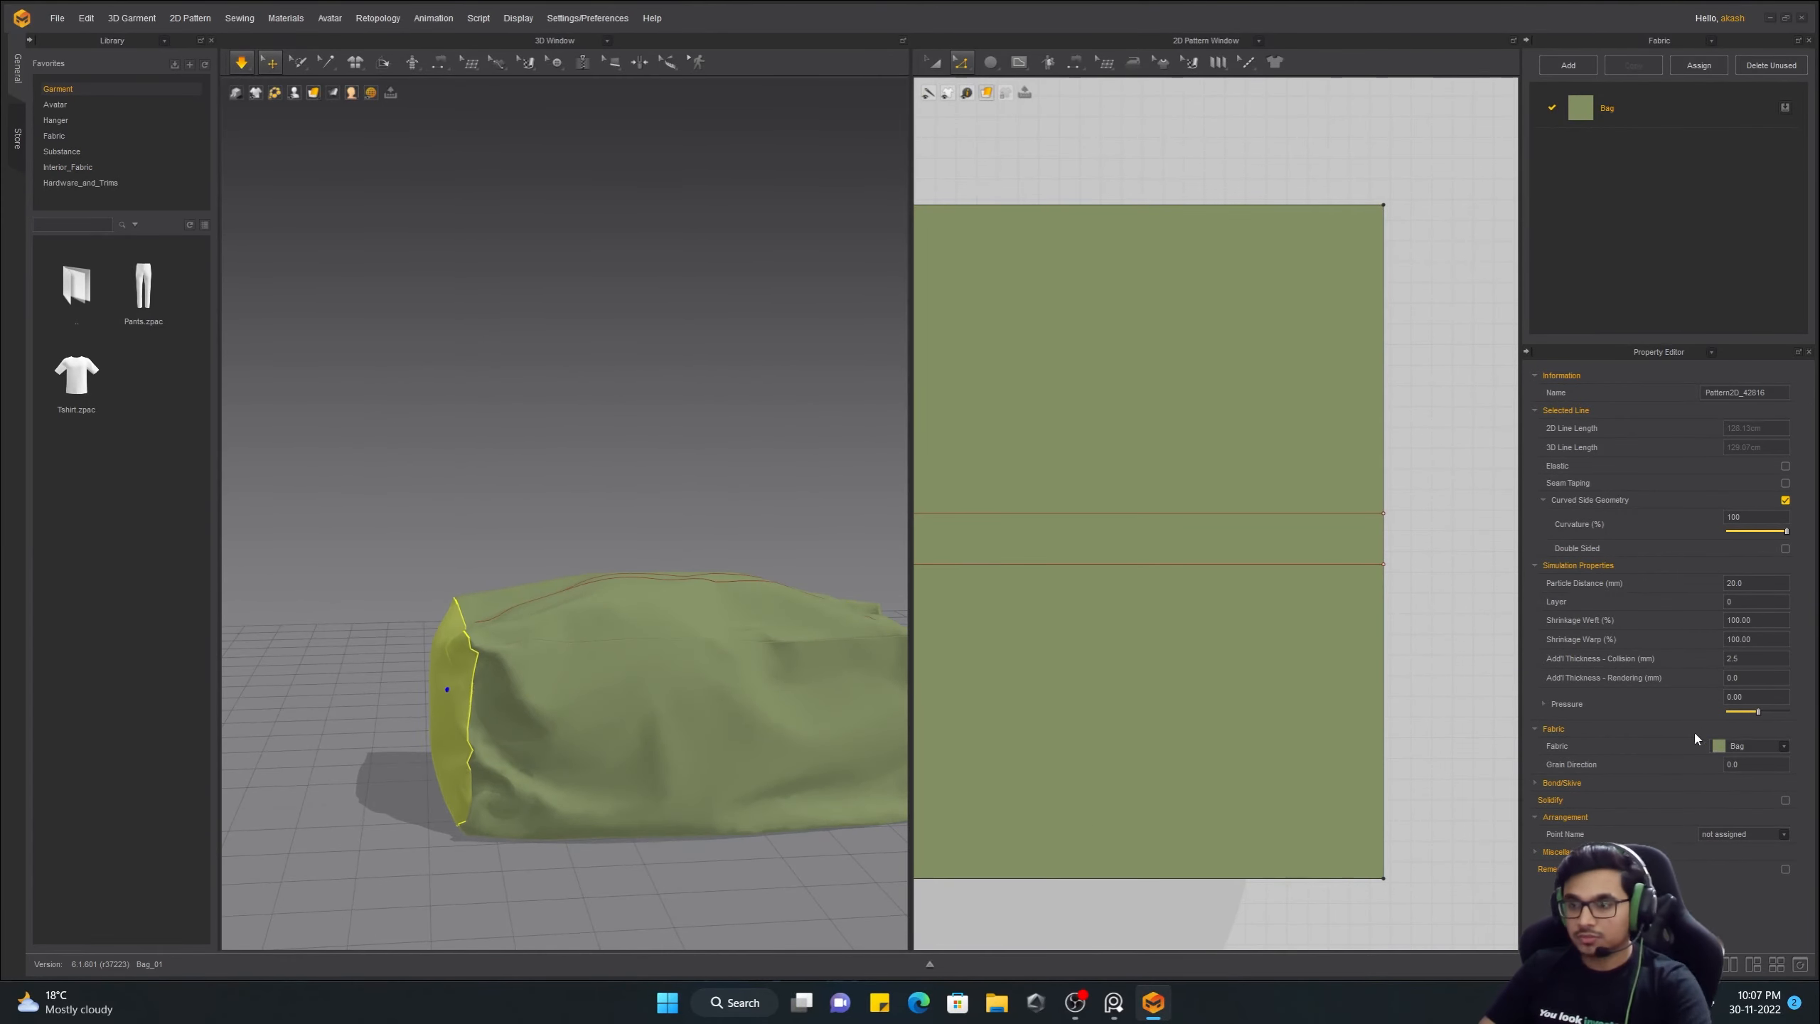
Examine the draped bag's side, front and seams from several angles and distances
{"action": "scroll", "coordinate": [401, 688], "scroll_direction": "down", "scroll_amount": 3}
{"action": "right_click_drag", "start_coordinate": [401, 689], "coordinate": [738, 717]}
{"action": "scroll", "coordinate": [662, 715], "scroll_direction": "up", "scroll_amount": 3}
{"action": "left_click", "coordinate": [738, 717]}
{"action": "right_click_drag", "start_coordinate": [738, 716], "coordinate": [763, 618]}
{"action": "left_click", "coordinate": [724, 688]}
{"action": "left_click", "coordinate": [745, 788]}
{"action": "scroll", "coordinate": [666, 756], "scroll_direction": "down", "scroll_amount": 3}
{"action": "scroll", "coordinate": [434, 701], "scroll_direction": "up", "scroll_amount": 5}
{"action": "scroll", "coordinate": [434, 701], "scroll_direction": "down", "scroll_amount": 5}
{"action": "left_click", "coordinate": [604, 620]}
Draw an internal rectangle in the middle of the front panel as the pocket outline
{"action": "scroll", "coordinate": [1426, 509], "scroll_direction": "down", "scroll_amount": 8}
{"action": "scroll", "coordinate": [784, 618], "scroll_direction": "down", "scroll_amount": 2}
{"action": "left_click", "coordinate": [1019, 63]}
{"action": "left_click", "coordinate": [1048, 112]}
{"action": "left_click", "coordinate": [523, 538]}
{"action": "middle_click_drag", "start_coordinate": [845, 679], "coordinate": [845, 600]}
{"action": "scroll", "coordinate": [1390, 651], "scroll_direction": "up", "scroll_amount": 3}
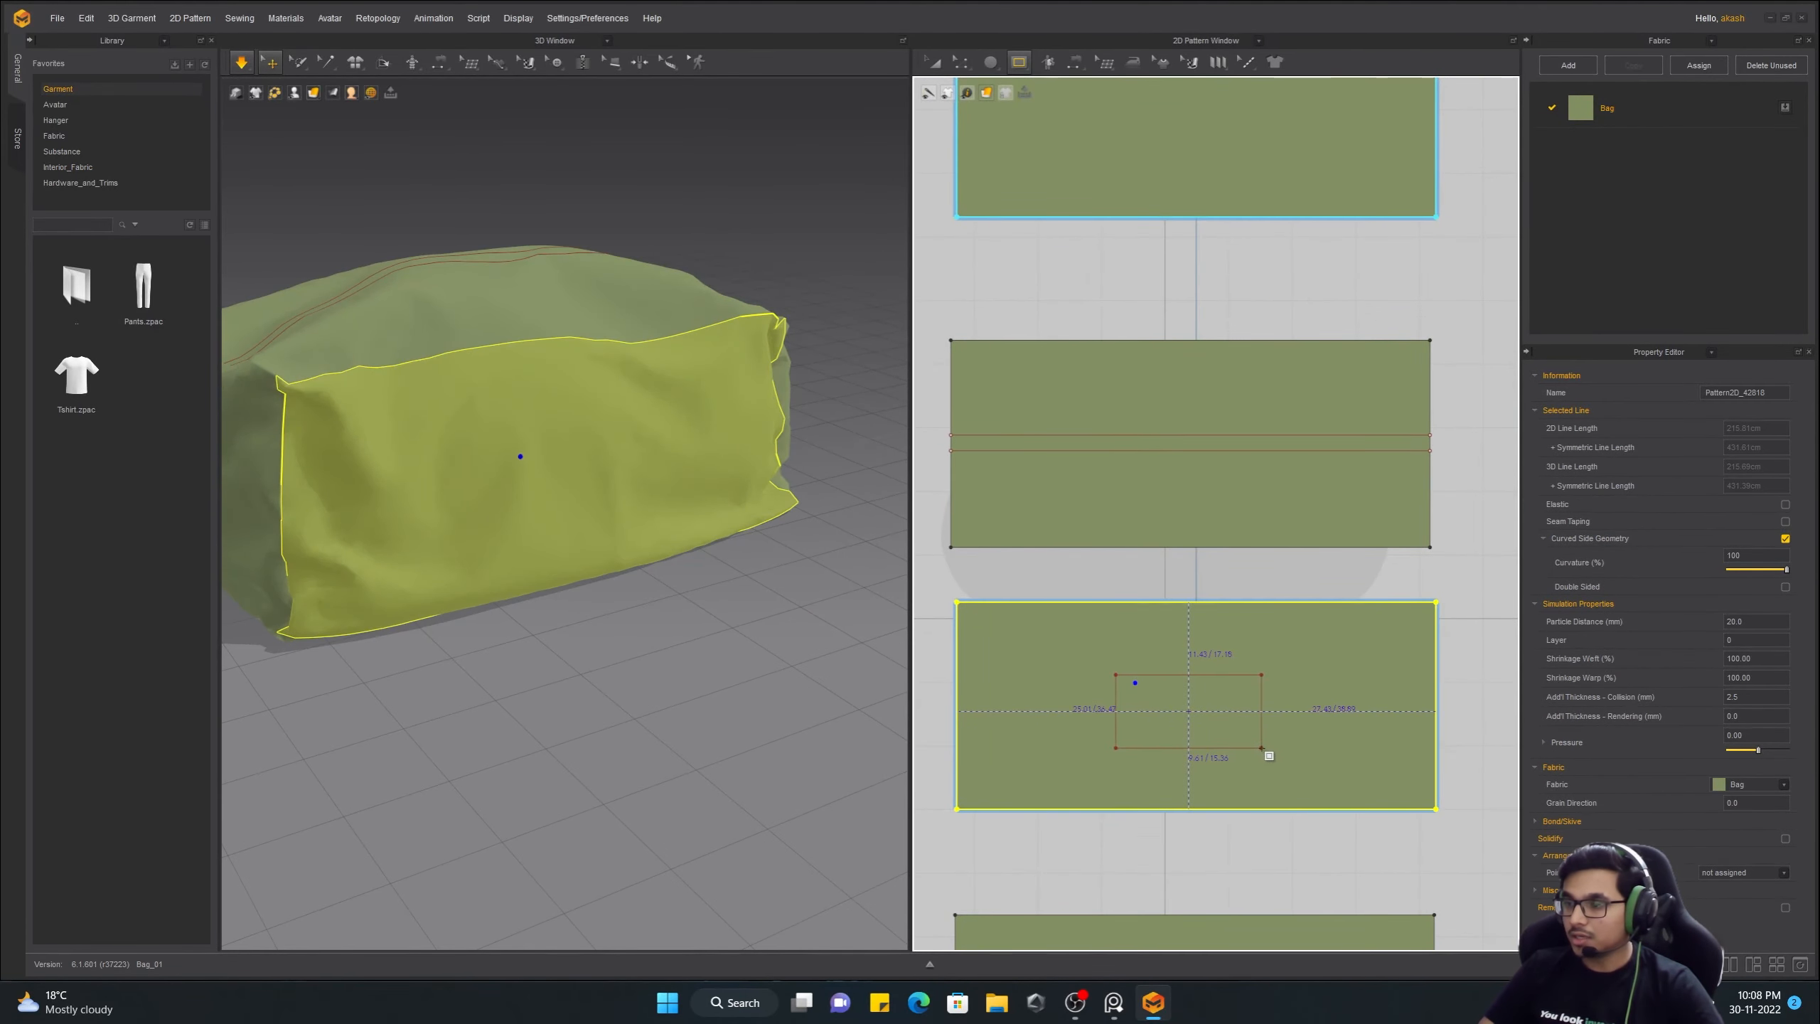
{"action": "left_click_drag", "start_coordinate": [1262, 748], "coordinate": [1263, 751]}
{"action": "mouse_move", "coordinate": [616, 387]}
{"action": "right_mouse_down"}
{"action": "mouse_move", "coordinate": [443, 406]}
{"action": "mouse_move", "coordinate": [545, 416]}
{"action": "right_mouse_up"}
{"action": "key", "text": "ctrl+z"}
{"action": "left_click_drag", "start_coordinate": [1101, 664], "coordinate": [1299, 755]}
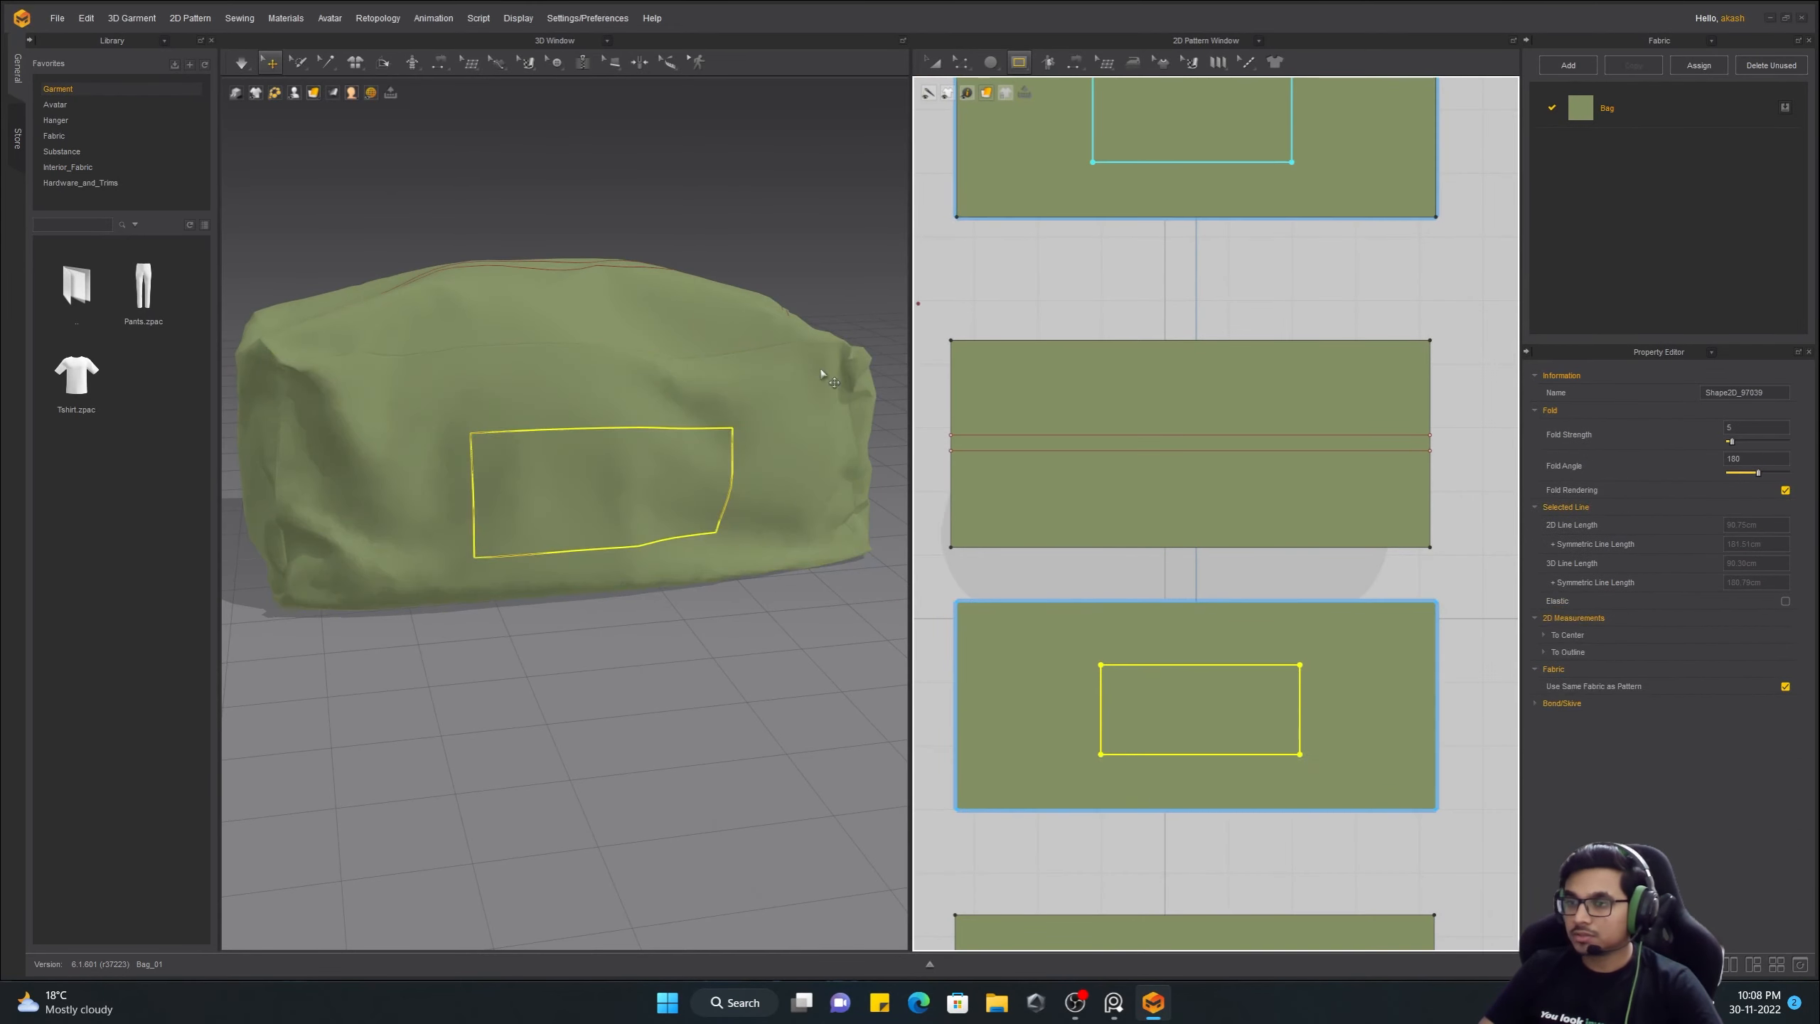
Centre the internal rectangle horizontally on the front panel
{"action": "right_click_drag", "start_coordinate": [821, 374], "coordinate": [778, 369]}
{"action": "left_click", "coordinate": [932, 63]}
{"action": "left_click_drag", "start_coordinate": [1267, 711], "coordinate": [1263, 711]}
{"action": "scroll", "coordinate": [1068, 748], "scroll_direction": "up", "scroll_amount": 1}
{"action": "middle_click_drag", "start_coordinate": [1218, 717], "coordinate": [1139, 717]}
{"action": "right_click_drag", "start_coordinate": [609, 646], "coordinate": [689, 681]}
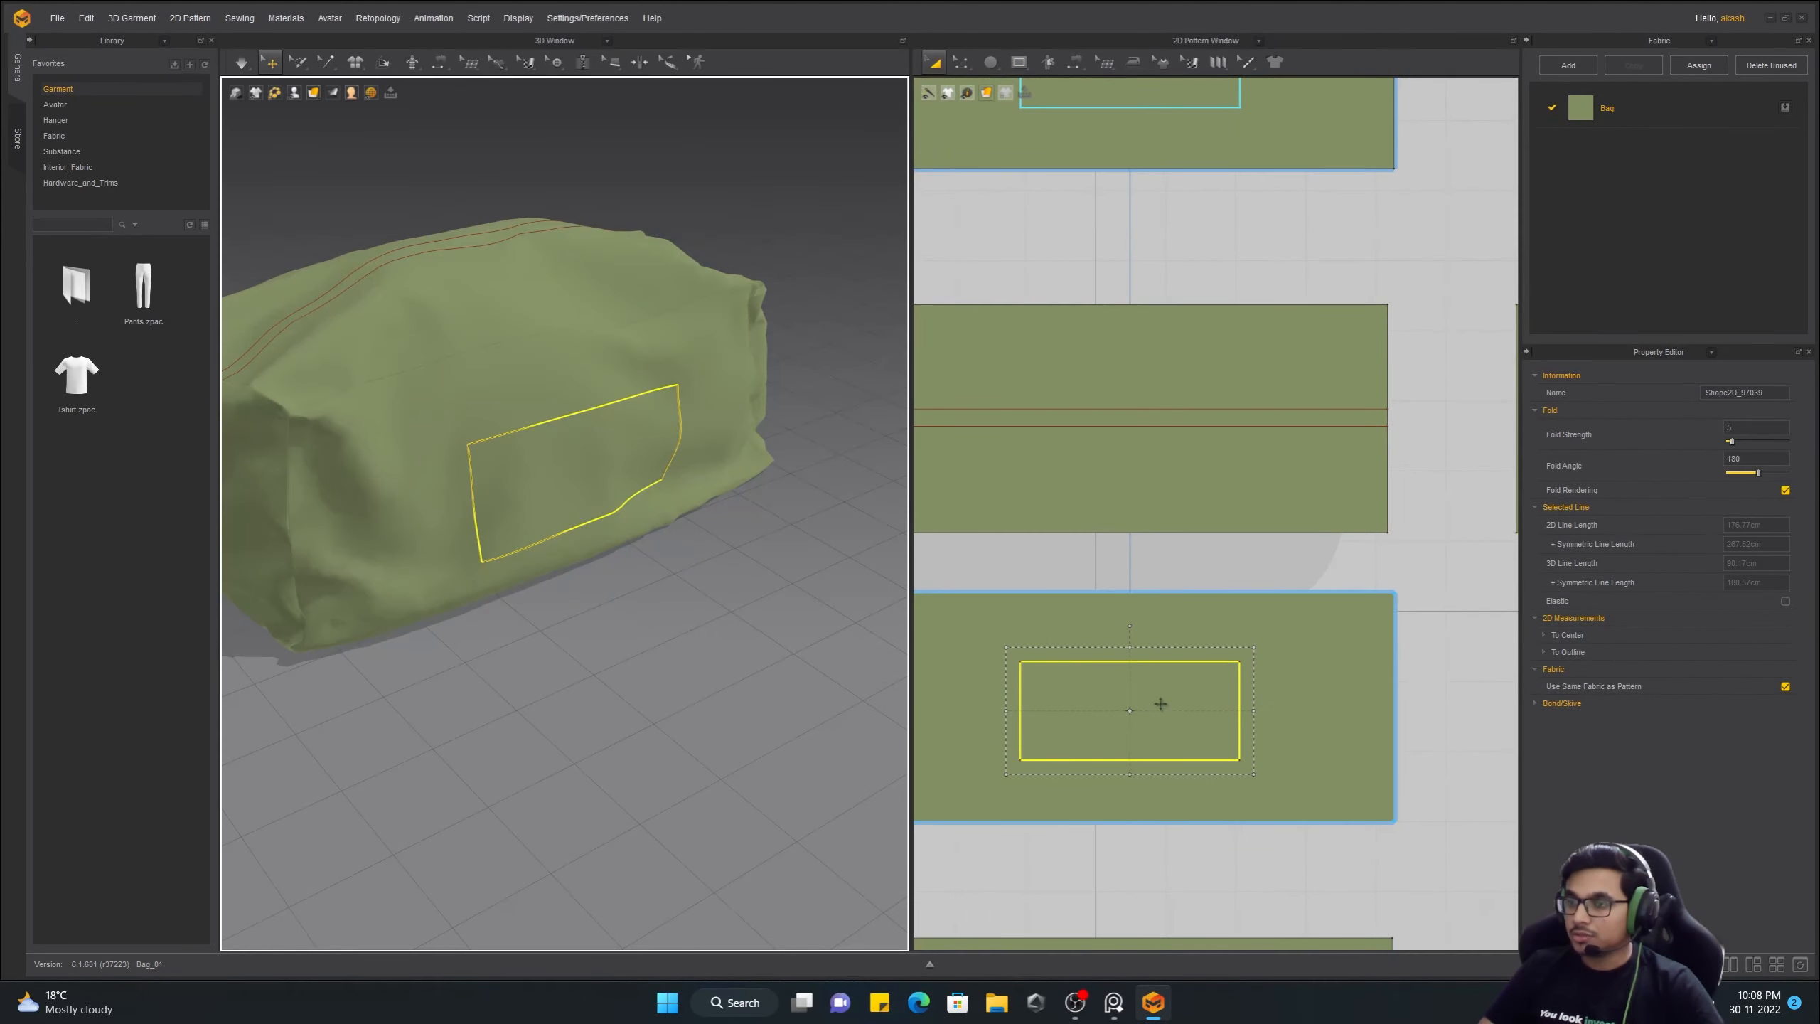
Clone the internal rectangle as a separate pattern piece and place it beside the front panel
{"action": "right_click", "coordinate": [1162, 704]}
{"action": "left_click", "coordinate": [1288, 769]}
{"action": "scroll", "coordinate": [1282, 722], "scroll_direction": "down", "scroll_amount": 2}
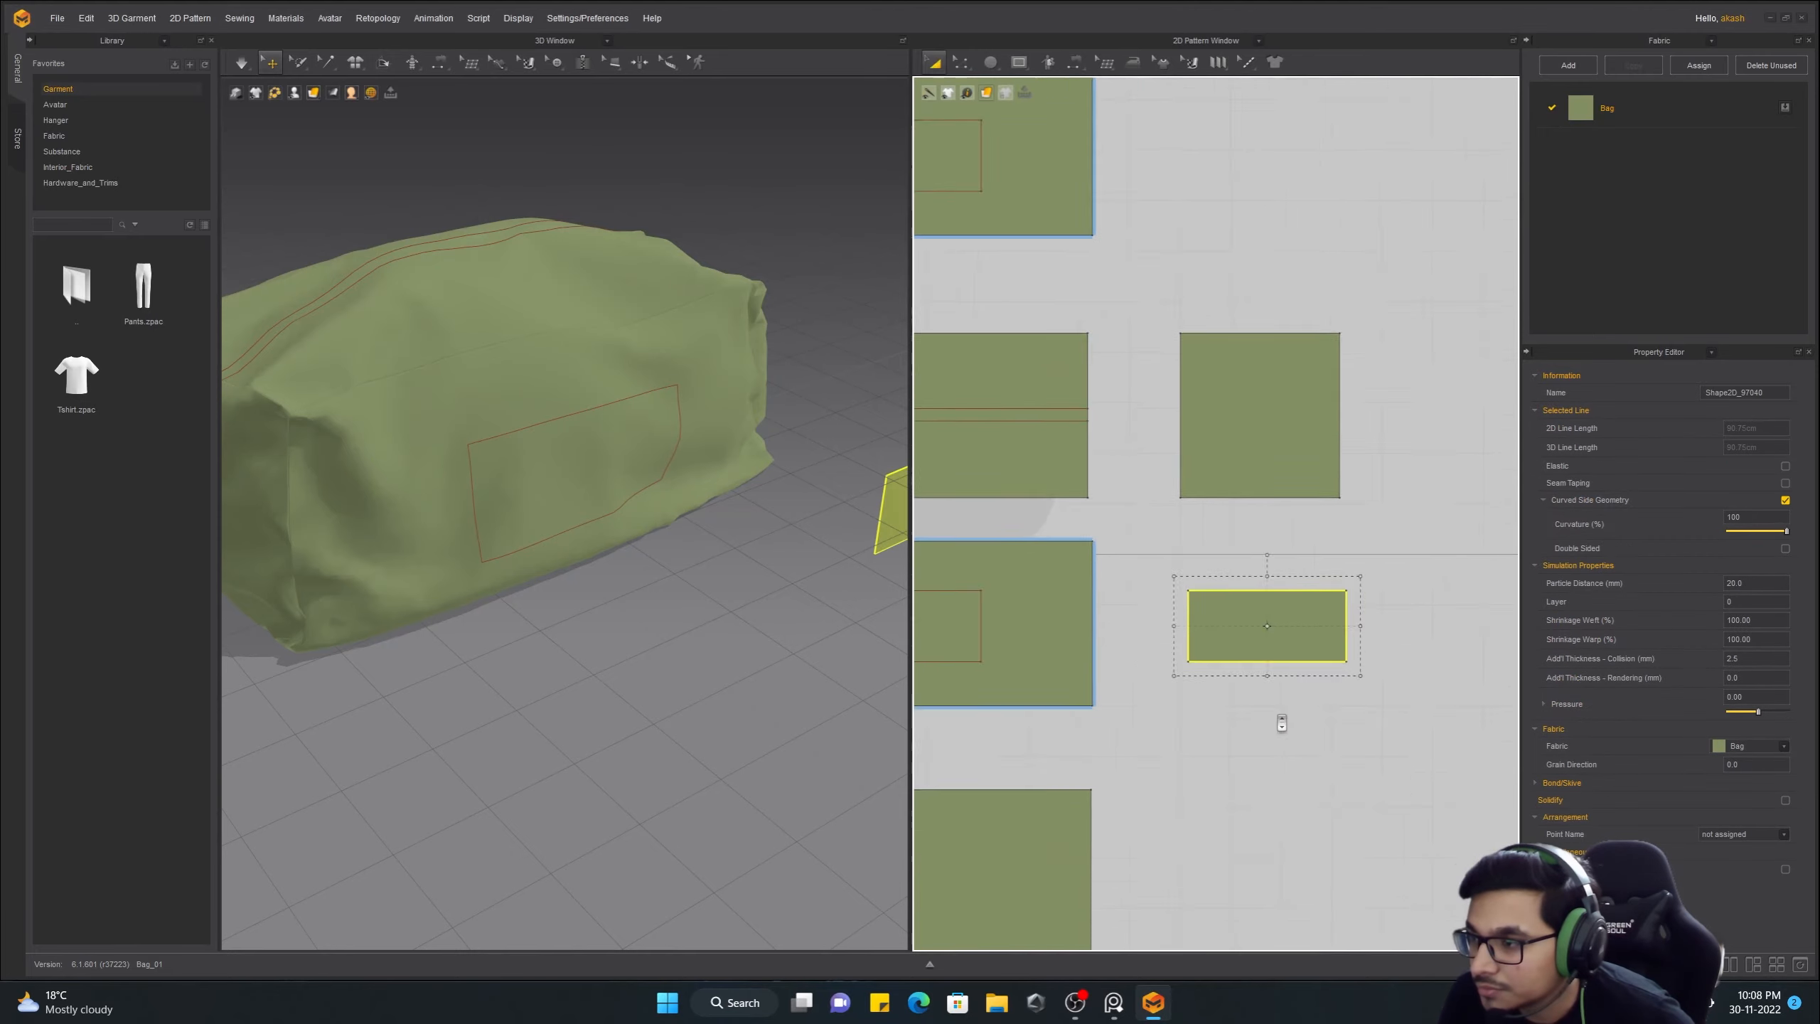
{"action": "scroll", "coordinate": [1282, 723], "scroll_direction": "up", "scroll_amount": 1}
{"action": "middle_click_drag", "start_coordinate": [1256, 626], "coordinate": [1352, 719]}
Place a copy of the narrow vertical strip at the pocket piece's right edge to match the left one
{"action": "right_click_drag", "start_coordinate": [753, 746], "coordinate": [682, 711]}
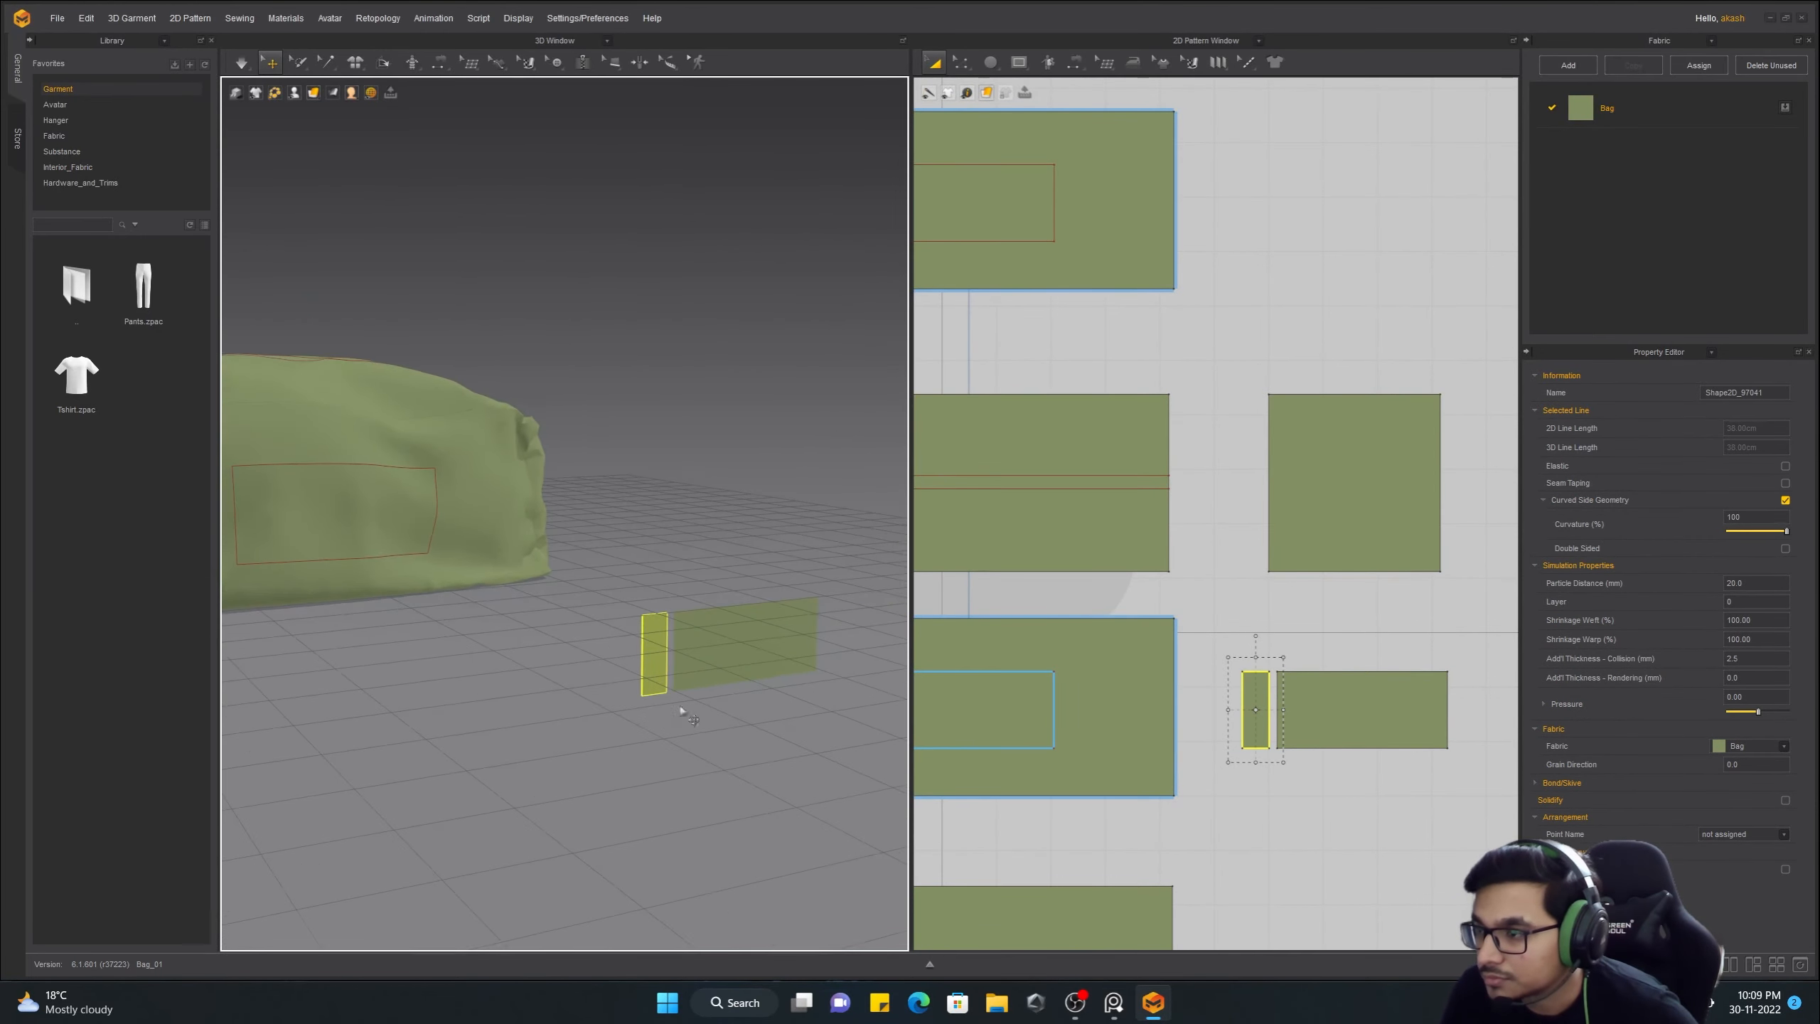
{"action": "key", "text": "ctrl+v"}
{"action": "left_click", "coordinate": [1476, 710]}
Paste a copy of the pocket piece above it and reduce its height to a narrow horizontal strip
{"action": "middle_click_drag", "start_coordinate": [1420, 731], "coordinate": [1259, 729]}
{"action": "left_click", "coordinate": [1186, 736]}
{"action": "key", "text": "ctrl+v"}
{"action": "left_click", "coordinate": [1202, 621]}
{"action": "left_click_drag", "start_coordinate": [1203, 569], "coordinate": [1197, 621]}
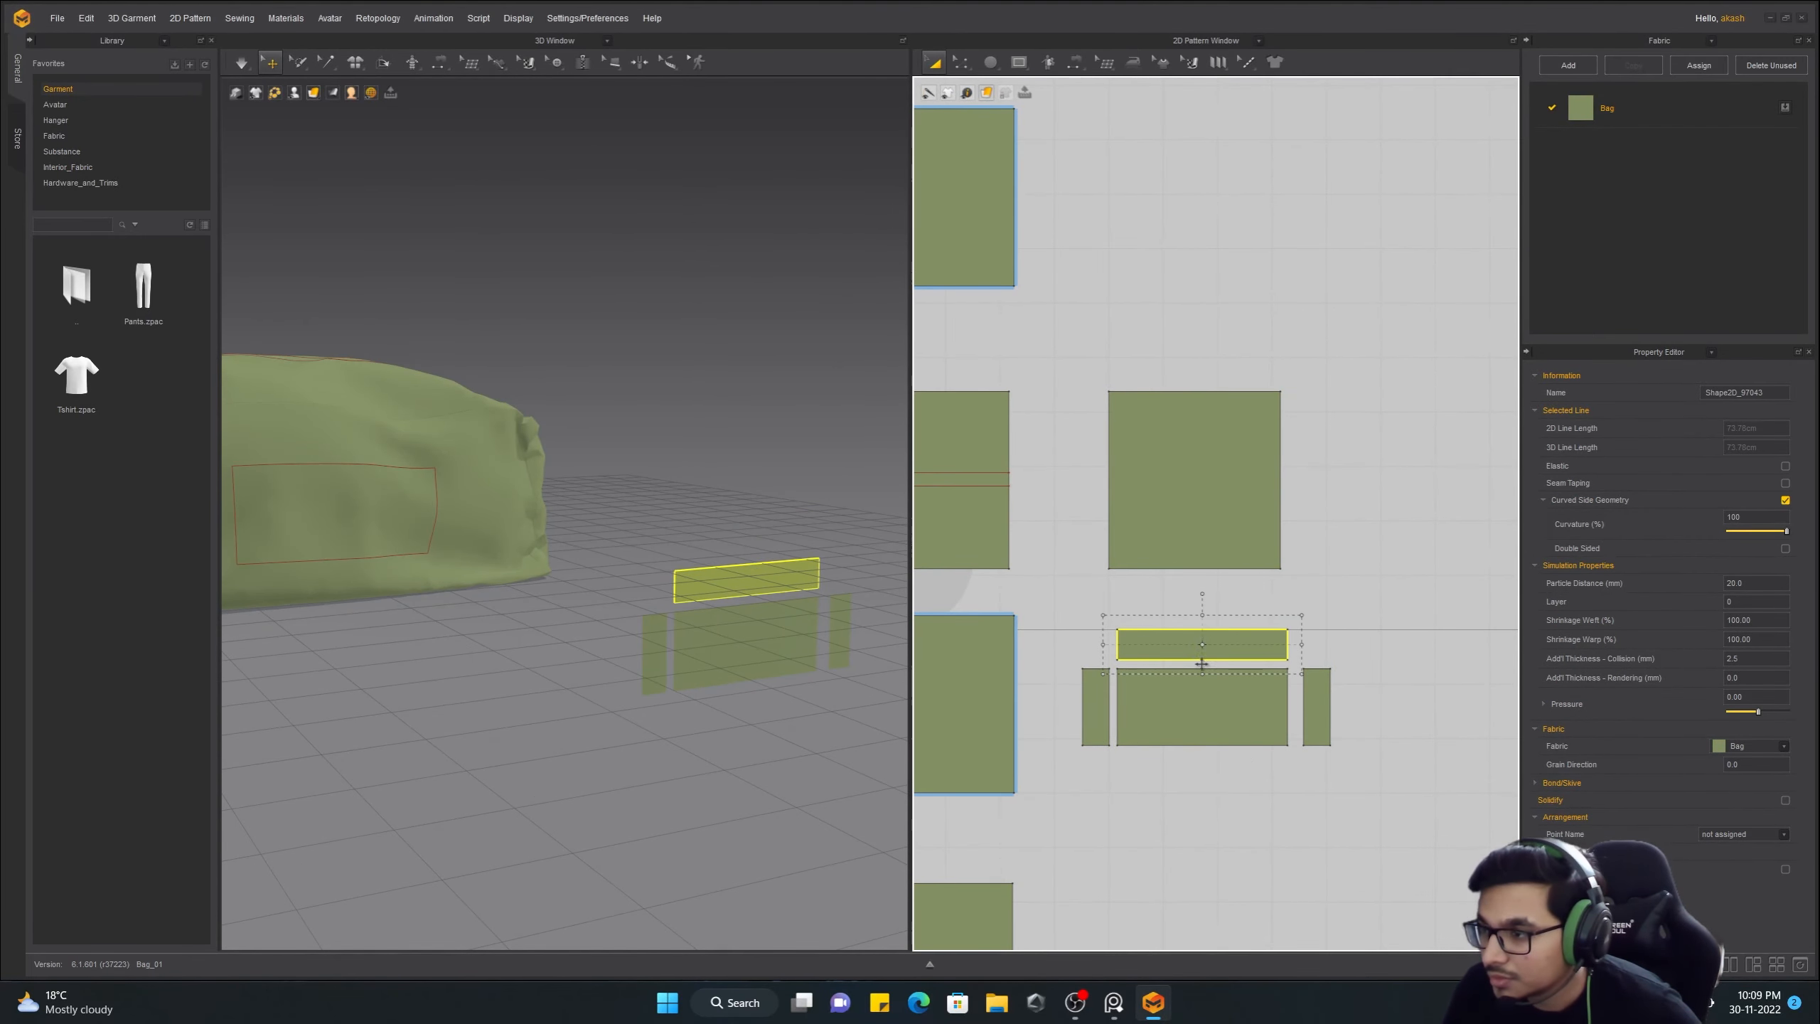
Paste a copy of the narrow horizontal strip directly below the pocket piece
{"action": "key", "text": "ctrl+v"}
{"action": "left_click", "coordinate": [1202, 776]}
{"action": "middle_click_drag", "start_coordinate": [1203, 776], "coordinate": [1252, 736]}
Bring the pocket pieces in front of the bag in 3D and turn both side strips perpendicular to the pocket front
{"action": "left_click_drag", "start_coordinate": [1416, 781], "coordinate": [1104, 567]}
{"action": "mouse_move", "coordinate": [715, 653]}
{"action": "right_mouse_down"}
{"action": "mouse_move", "coordinate": [609, 604]}
{"action": "mouse_move", "coordinate": [716, 645]}
{"action": "right_mouse_up"}
{"action": "scroll", "coordinate": [620, 674], "scroll_direction": "up", "scroll_amount": 5}
{"action": "left_click", "coordinate": [621, 729]}
{"action": "key", "text": "e"}
{"action": "left_click", "coordinate": [745, 769]}
{"action": "left_click", "coordinate": [618, 706]}
{"action": "right_click_drag", "start_coordinate": [748, 737], "coordinate": [649, 732]}
{"action": "left_click_drag", "start_coordinate": [609, 757], "coordinate": [652, 757]}
{"action": "right_click_drag", "start_coordinate": [717, 753], "coordinate": [559, 717]}
{"action": "left_click", "coordinate": [677, 739]}
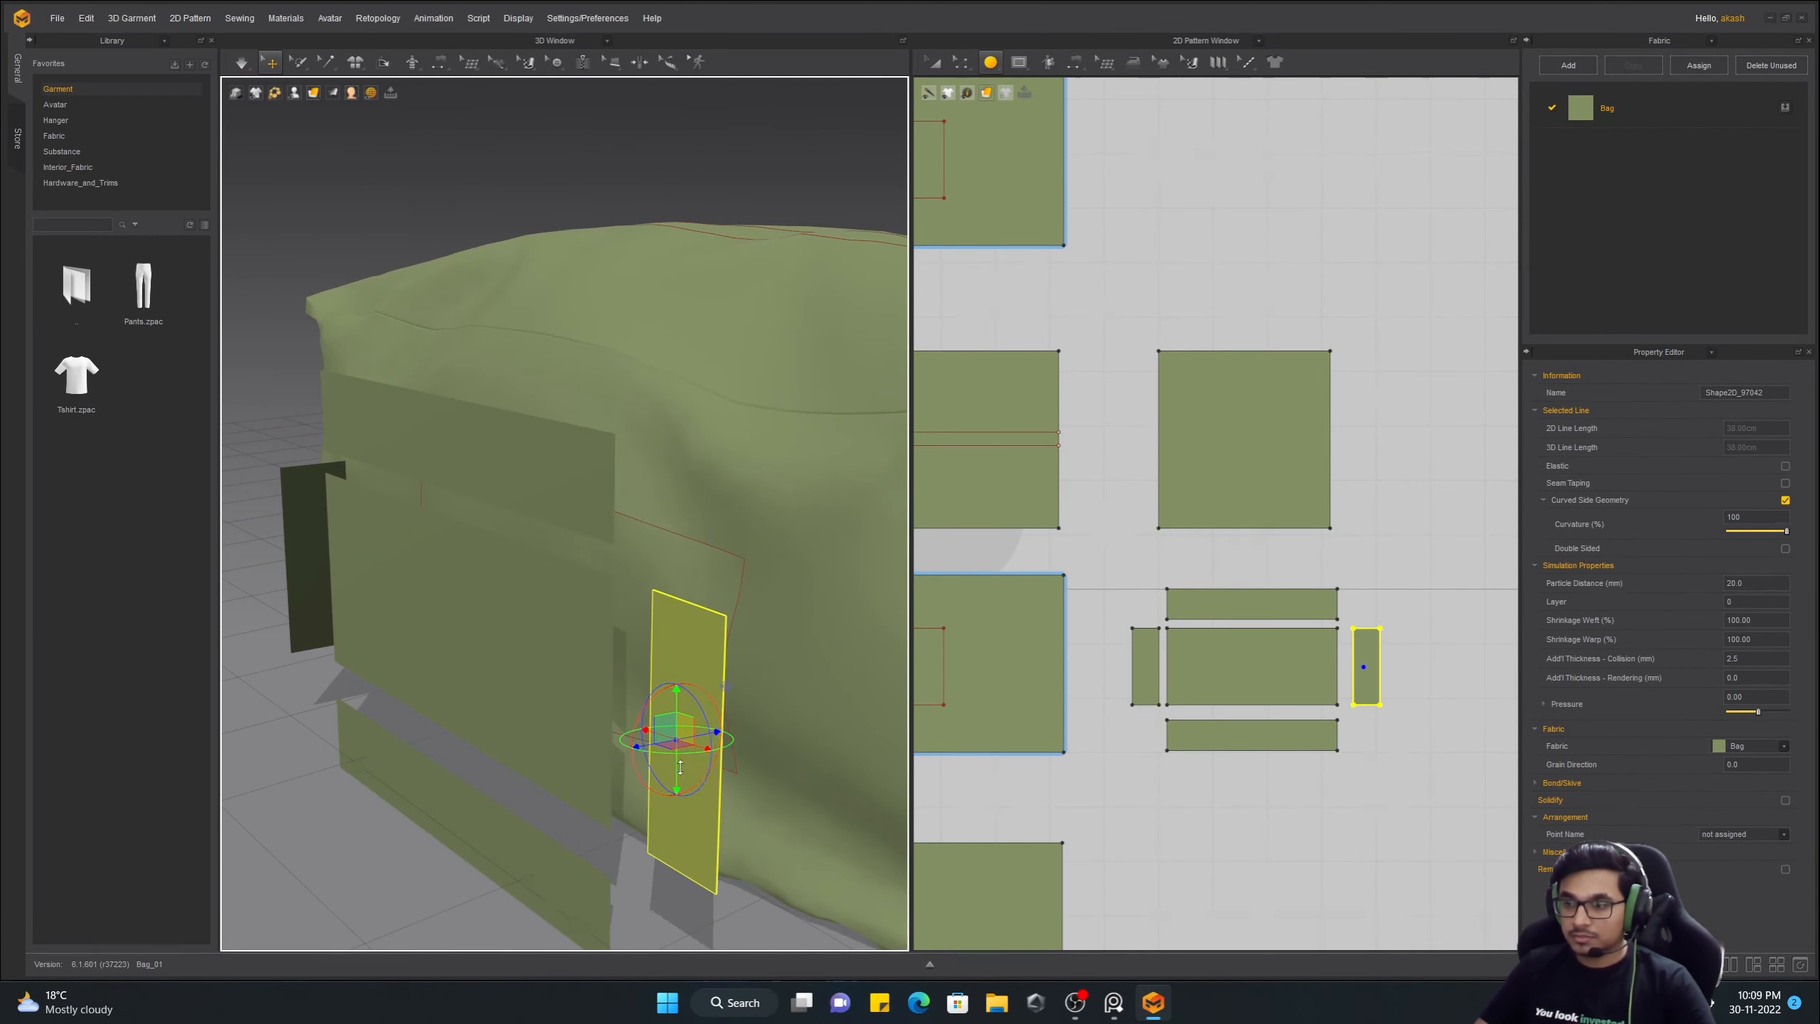
{"action": "left_click_drag", "start_coordinate": [678, 753], "coordinate": [631, 753]}
Rotate the pocket's top and bottom strips in 3D so they extend back from the pocket front towards the bag
{"action": "scroll", "coordinate": [631, 716], "scroll_direction": "down", "scroll_amount": 5}
{"action": "left_click", "coordinate": [478, 513]}
{"action": "scroll", "coordinate": [458, 548], "scroll_direction": "up", "scroll_amount": 5}
{"action": "left_click_drag", "start_coordinate": [494, 551], "coordinate": [466, 518]}
{"action": "left_click", "coordinate": [609, 762]}
{"action": "right_click_drag", "start_coordinate": [666, 796], "coordinate": [645, 782]}
{"action": "left_click_drag", "start_coordinate": [608, 781], "coordinate": [601, 728]}
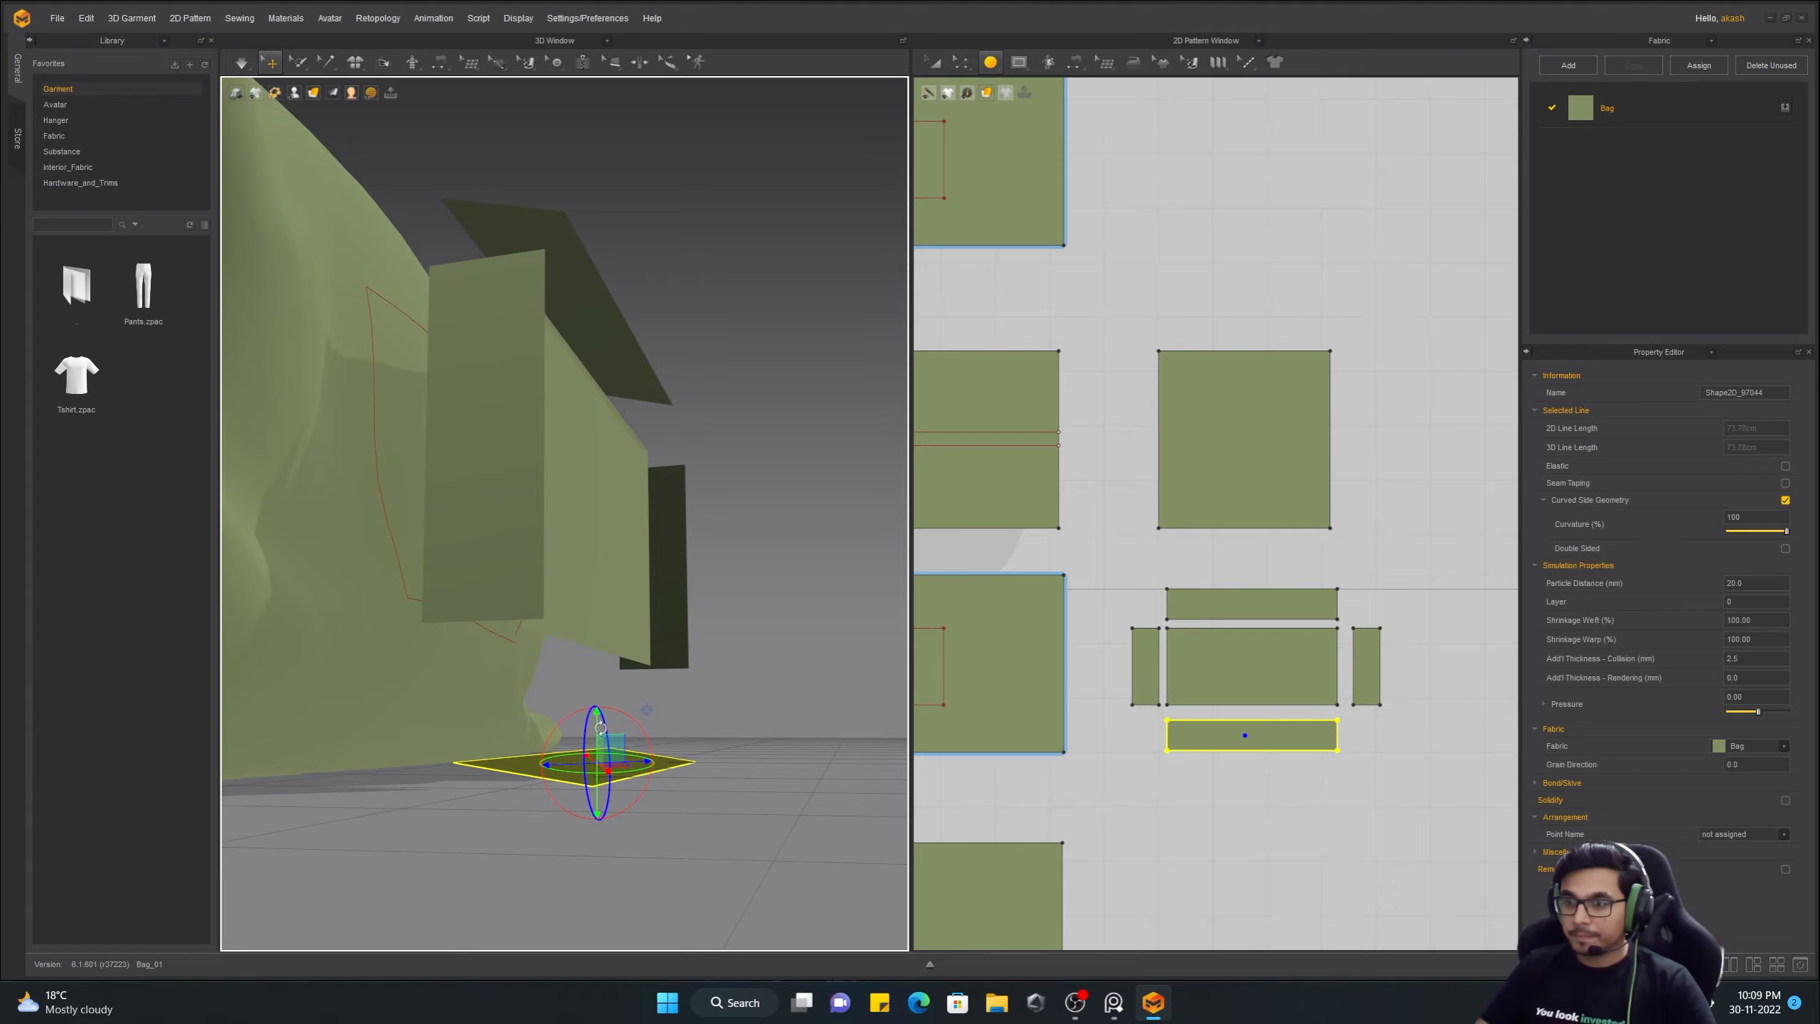
Use Segment Sewing to join the pocket's top strip and one side strip to the pocket front and the internal rectangle
{"action": "right_click_drag", "start_coordinate": [601, 728], "coordinate": [544, 574]}
{"action": "middle_click_drag", "start_coordinate": [1003, 595], "coordinate": [1185, 583]}
{"action": "right_click_drag", "start_coordinate": [430, 401], "coordinate": [584, 450]}
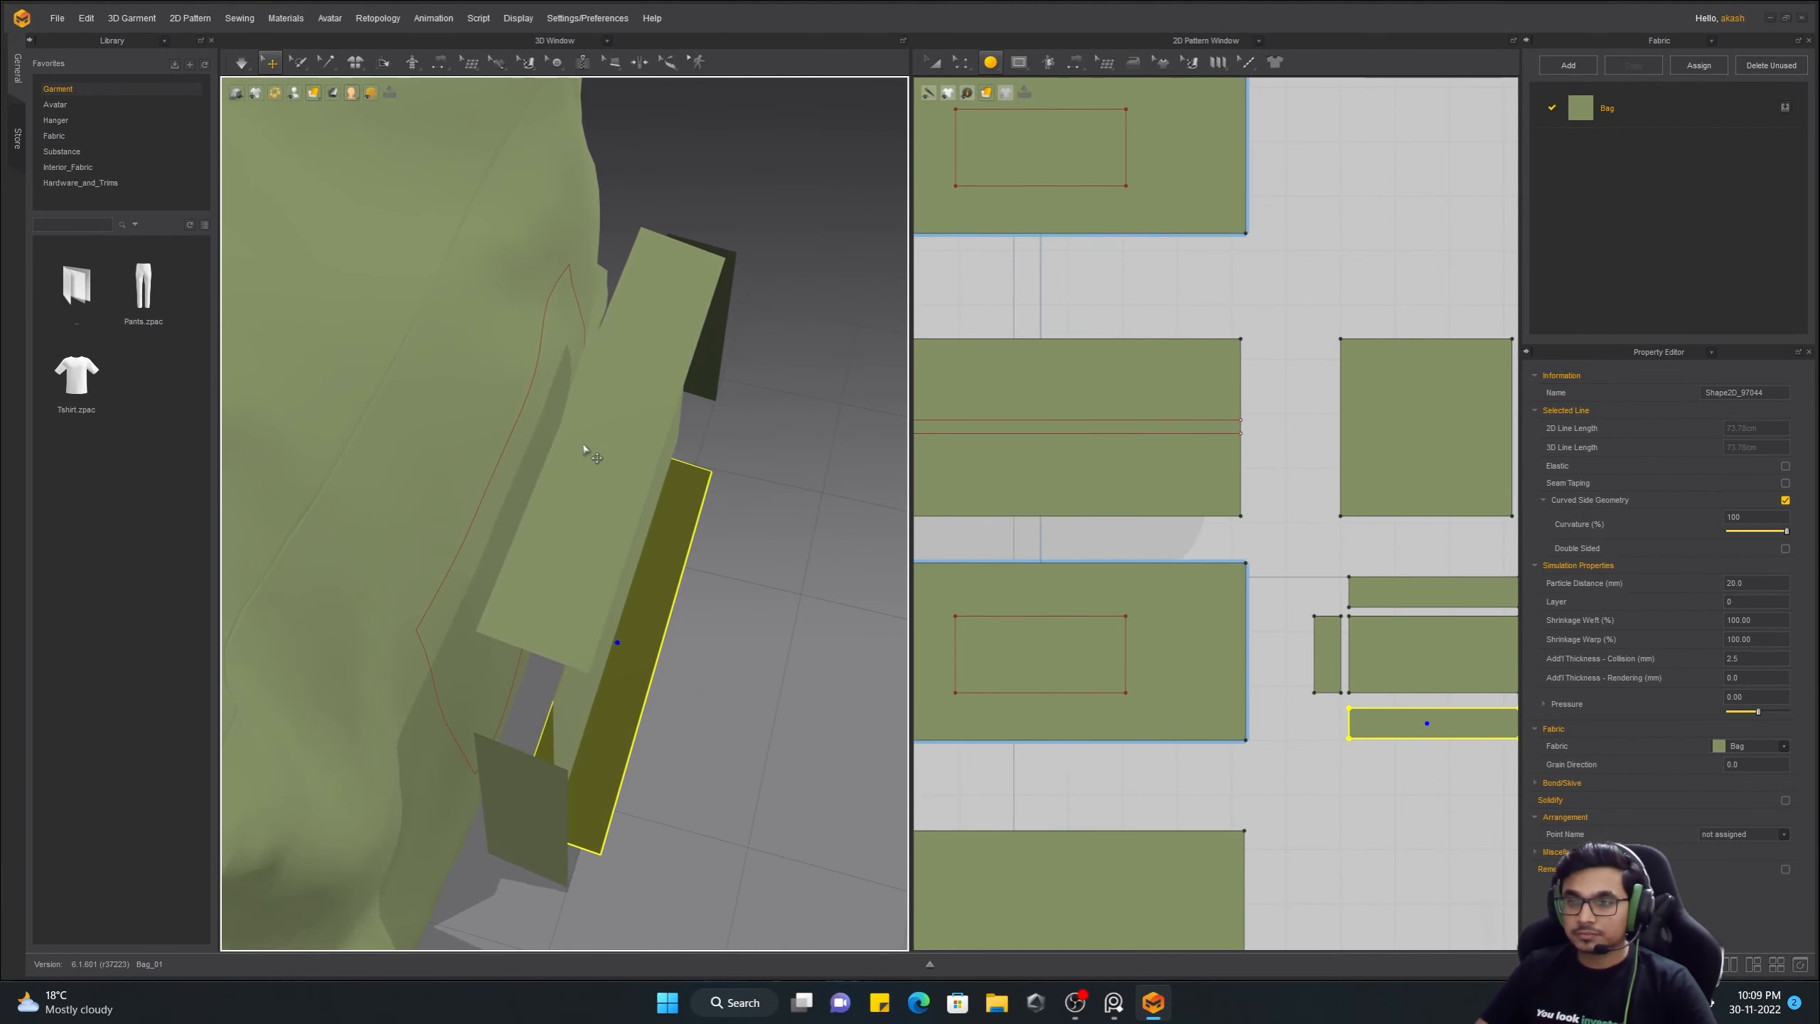
{"action": "left_click", "coordinate": [440, 62]}
{"action": "left_click", "coordinate": [469, 110]}
{"action": "right_click_drag", "start_coordinate": [594, 516], "coordinate": [552, 495]}
{"action": "left_click", "coordinate": [507, 372]}
{"action": "left_click", "coordinate": [542, 473]}
{"action": "right_click_drag", "start_coordinate": [559, 609], "coordinate": [494, 495]}
{"action": "left_click", "coordinate": [470, 541]}
{"action": "left_click", "coordinate": [439, 527]}
{"action": "left_click", "coordinate": [512, 374]}
{"action": "left_click", "coordinate": [508, 459]}
{"action": "left_click", "coordinate": [464, 506]}
Sew the other side strip and the bottom strip to the pocket front and the matching edges of the internal rectangle
{"action": "right_click_drag", "start_coordinate": [645, 495], "coordinate": [593, 450]}
{"action": "left_click", "coordinate": [595, 395]}
{"action": "right_click_drag", "start_coordinate": [716, 473], "coordinate": [544, 495]}
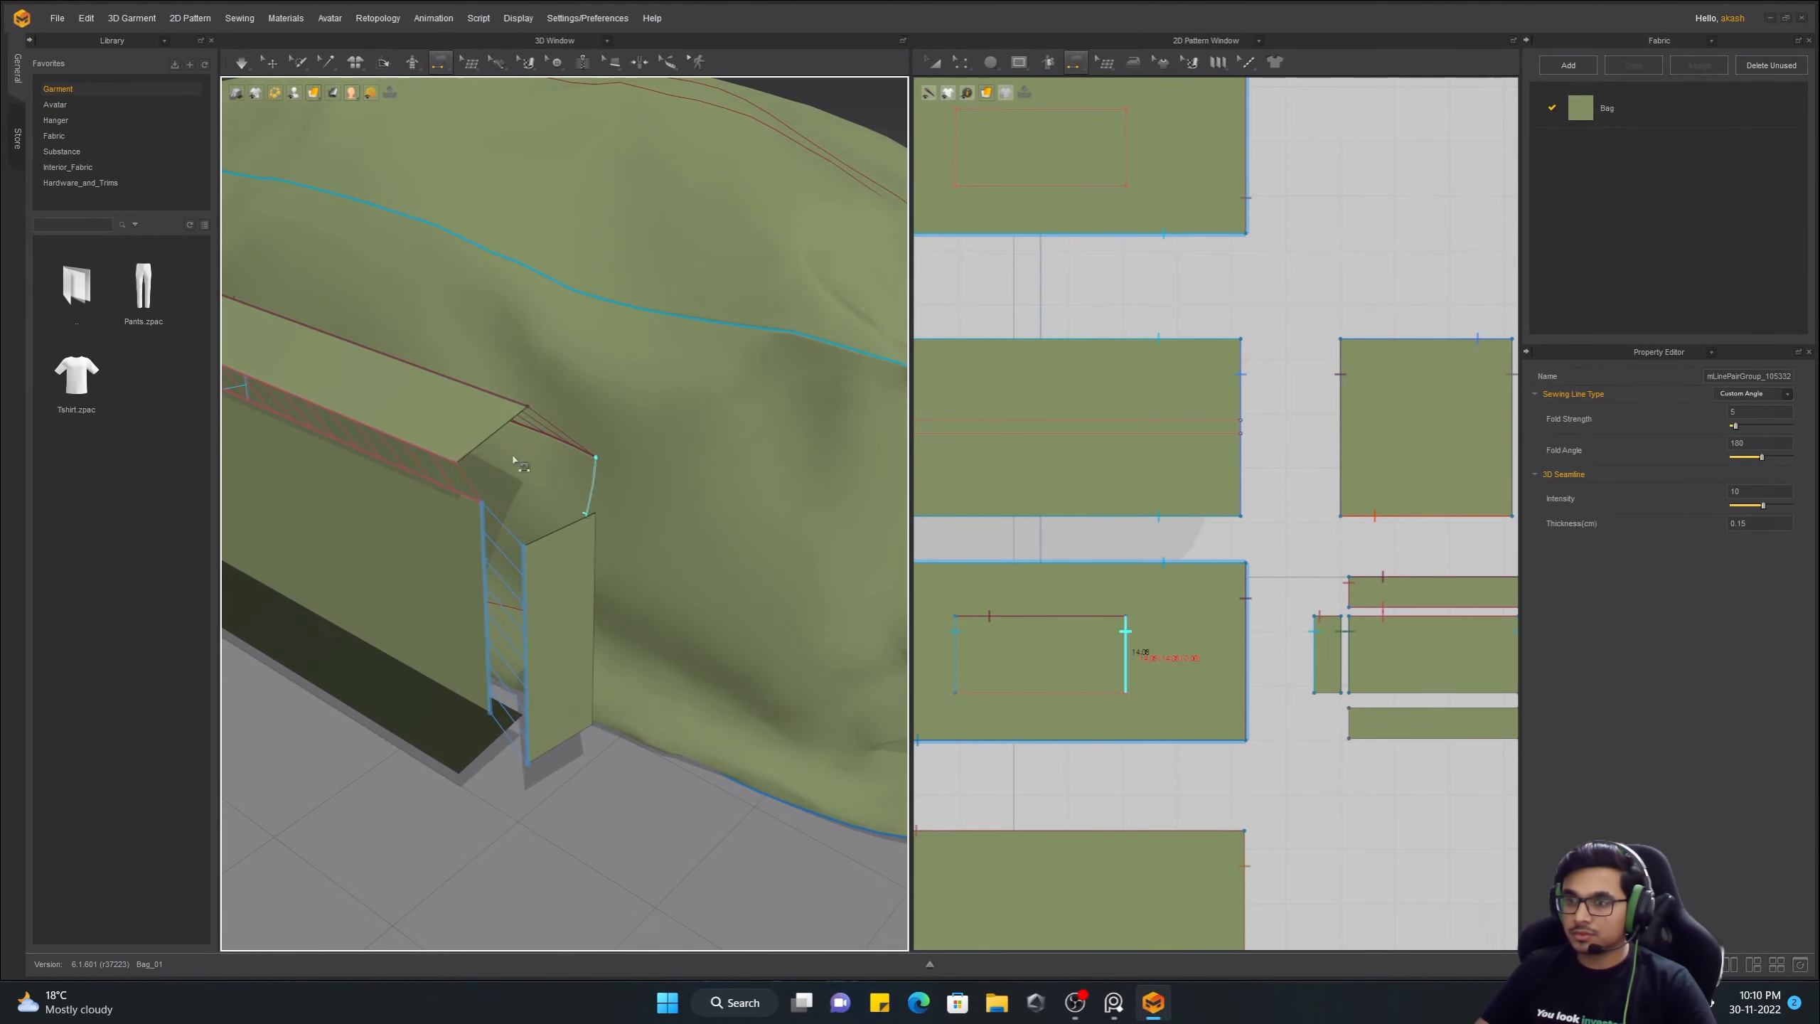
{"action": "right_click_drag", "start_coordinate": [610, 544], "coordinate": [545, 502]}
{"action": "left_click", "coordinate": [467, 556]}
{"action": "left_click", "coordinate": [439, 574]}
{"action": "right_click_drag", "start_coordinate": [459, 595], "coordinate": [688, 646]}
{"action": "left_click", "coordinate": [609, 715]}
{"action": "right_click_drag", "start_coordinate": [413, 651], "coordinate": [569, 411]}
{"action": "left_click", "coordinate": [424, 743]}
{"action": "left_click", "coordinate": [597, 565]}
Sew the remaining open edges at the pocket's corner and simulate the garment
{"action": "key", "text": "e"}
{"action": "left_click", "coordinate": [957, 71]}
{"action": "left_click", "coordinate": [487, 485]}
{"action": "scroll", "coordinate": [444, 445], "scroll_direction": "up", "scroll_amount": 5}
{"action": "left_click", "coordinate": [441, 63]}
{"action": "left_click", "coordinate": [578, 568]}
{"action": "left_click", "coordinate": [643, 720]}
{"action": "left_click", "coordinate": [270, 63]}
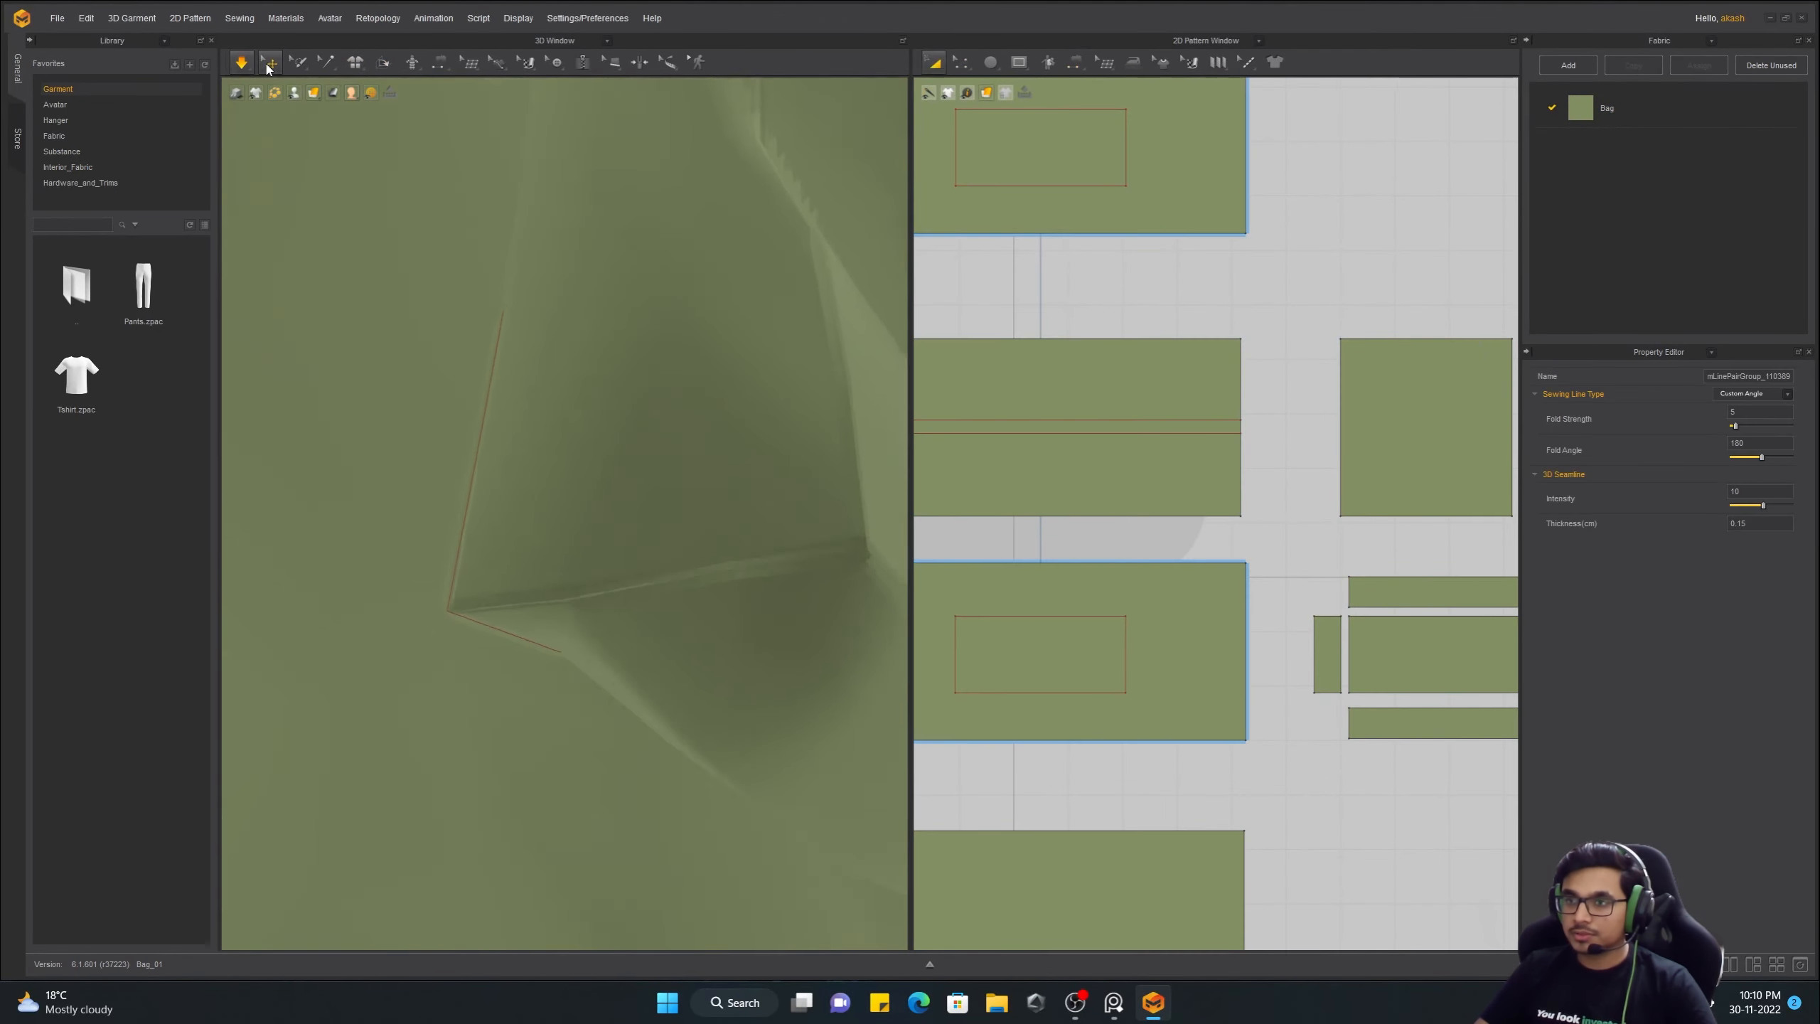
Pull on the simulated fabric to settle the sewn pocket and check the bag from its sides
{"action": "scroll", "coordinate": [559, 517], "scroll_direction": "down", "scroll_amount": 5}
{"action": "right_click_drag", "start_coordinate": [559, 517], "coordinate": [630, 526]}
{"action": "scroll", "coordinate": [509, 545], "scroll_direction": "down", "scroll_amount": 3}
{"action": "left_click", "coordinate": [309, 496]}
{"action": "right_click_drag", "start_coordinate": [308, 496], "coordinate": [772, 476]}
{"action": "right_click_drag", "start_coordinate": [564, 522], "coordinate": [238, 514]}
{"action": "key", "text": "space"}
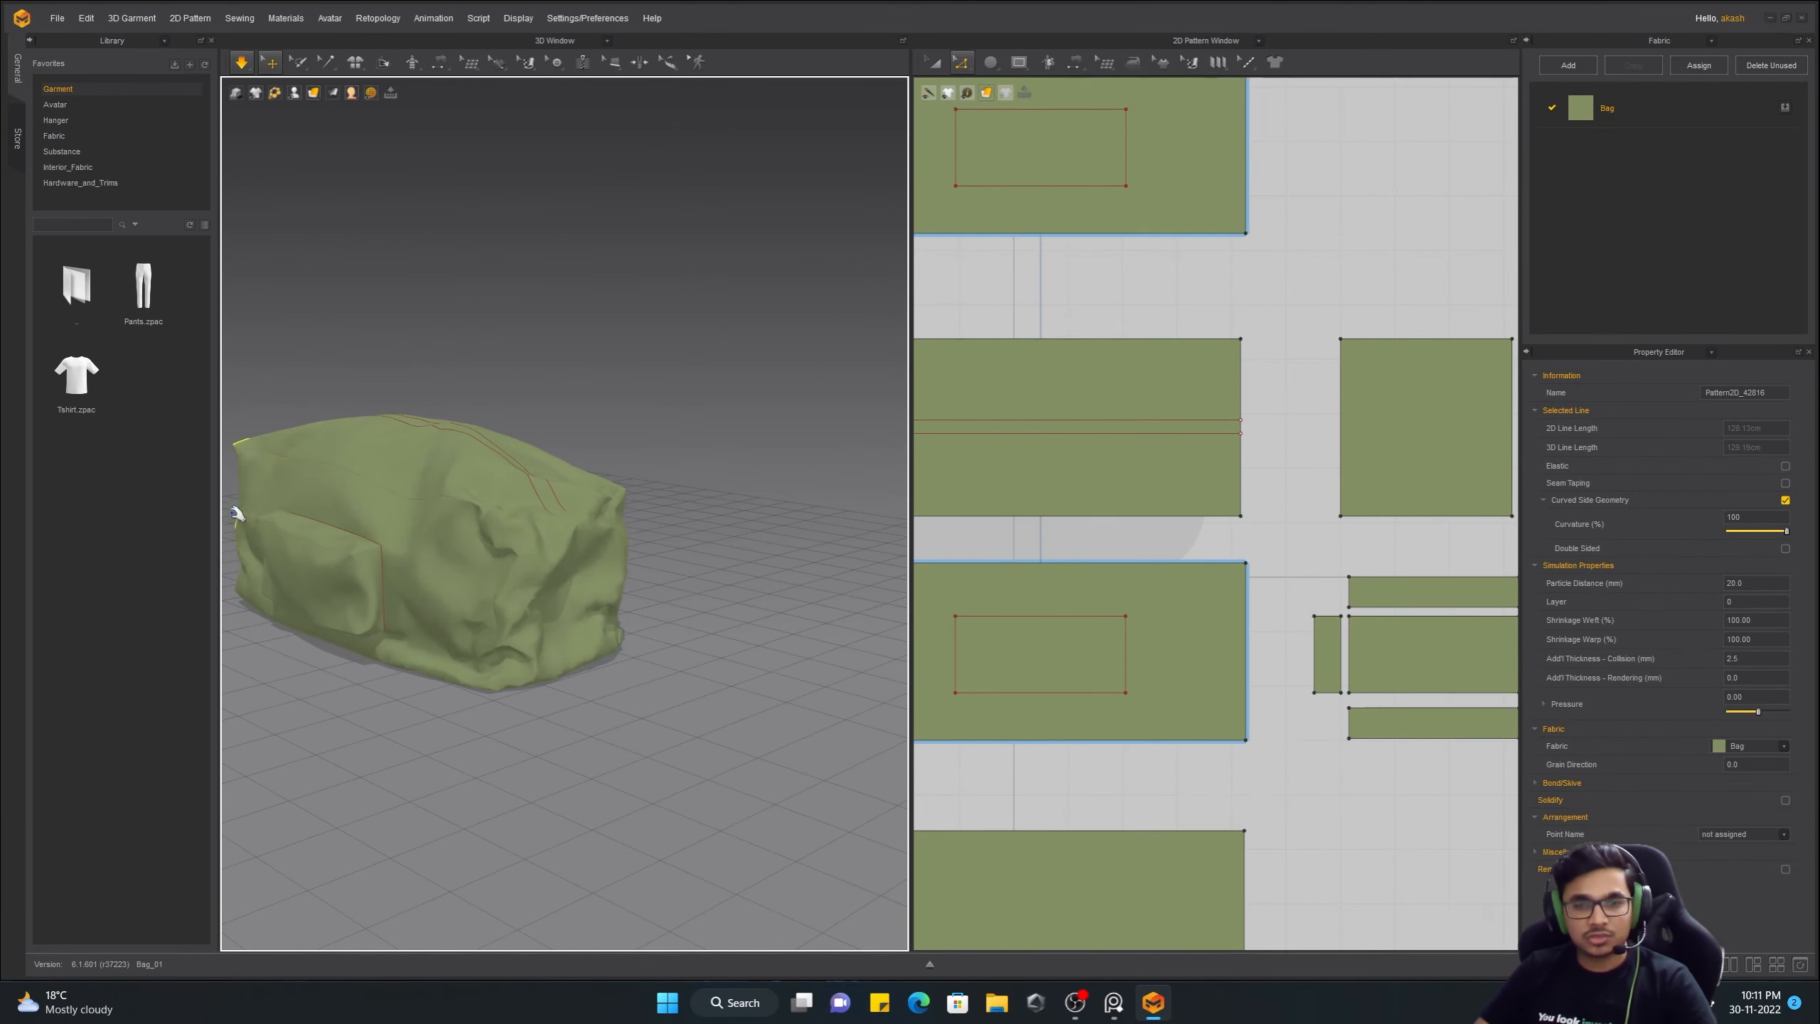
Copy the square side panel, place the copy beside it and reduce the copy's height to form a side pocket
{"action": "scroll", "coordinate": [537, 488], "scroll_direction": "up", "scroll_amount": 5}
{"action": "right_click_drag", "start_coordinate": [610, 512], "coordinate": [459, 448]}
{"action": "left_click", "coordinate": [524, 456]}
{"action": "scroll", "coordinate": [933, 553], "scroll_direction": "down", "scroll_amount": 4}
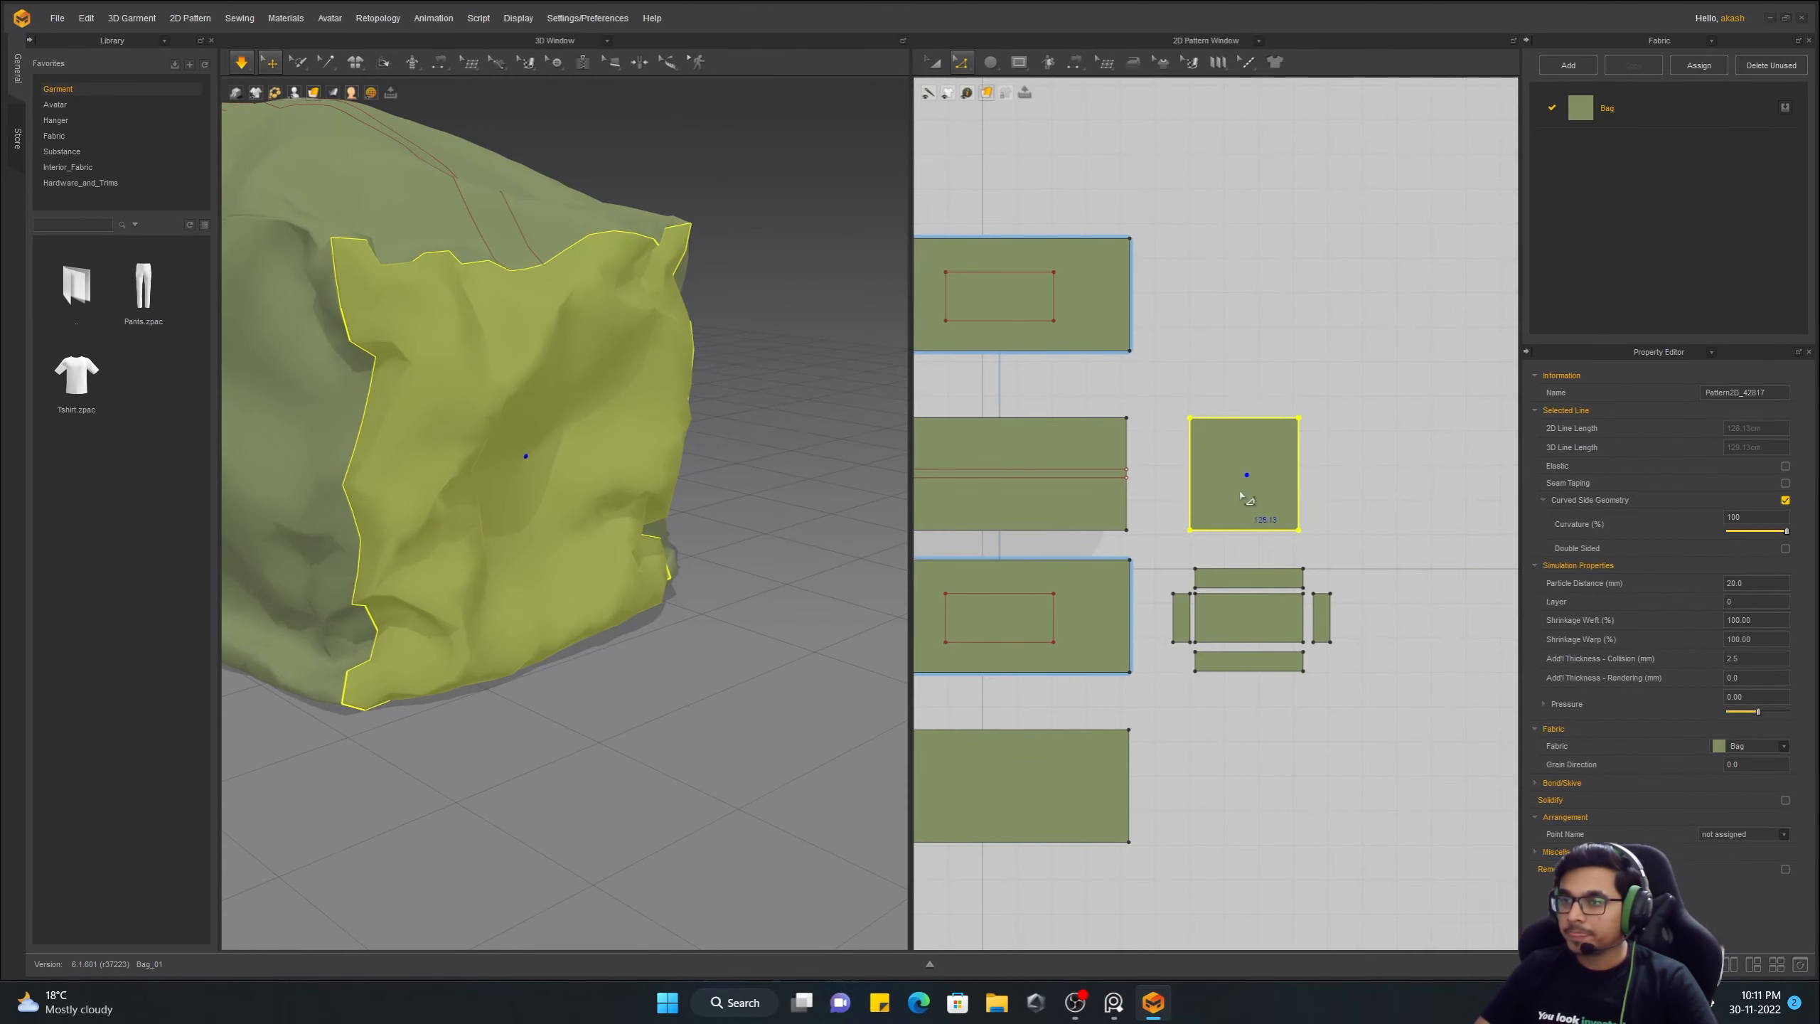
{"action": "key", "text": "a"}
{"action": "left_click", "coordinate": [1259, 513]}
{"action": "key", "text": "space"}
{"action": "key", "text": "ctrl+c"}
{"action": "key", "text": "ctrl+v"}
{"action": "left_click", "coordinate": [1368, 474]}
{"action": "scroll", "coordinate": [1368, 474], "scroll_direction": "up", "scroll_amount": 4}
{"action": "middle_click_drag", "start_coordinate": [1368, 474], "coordinate": [1220, 436]}
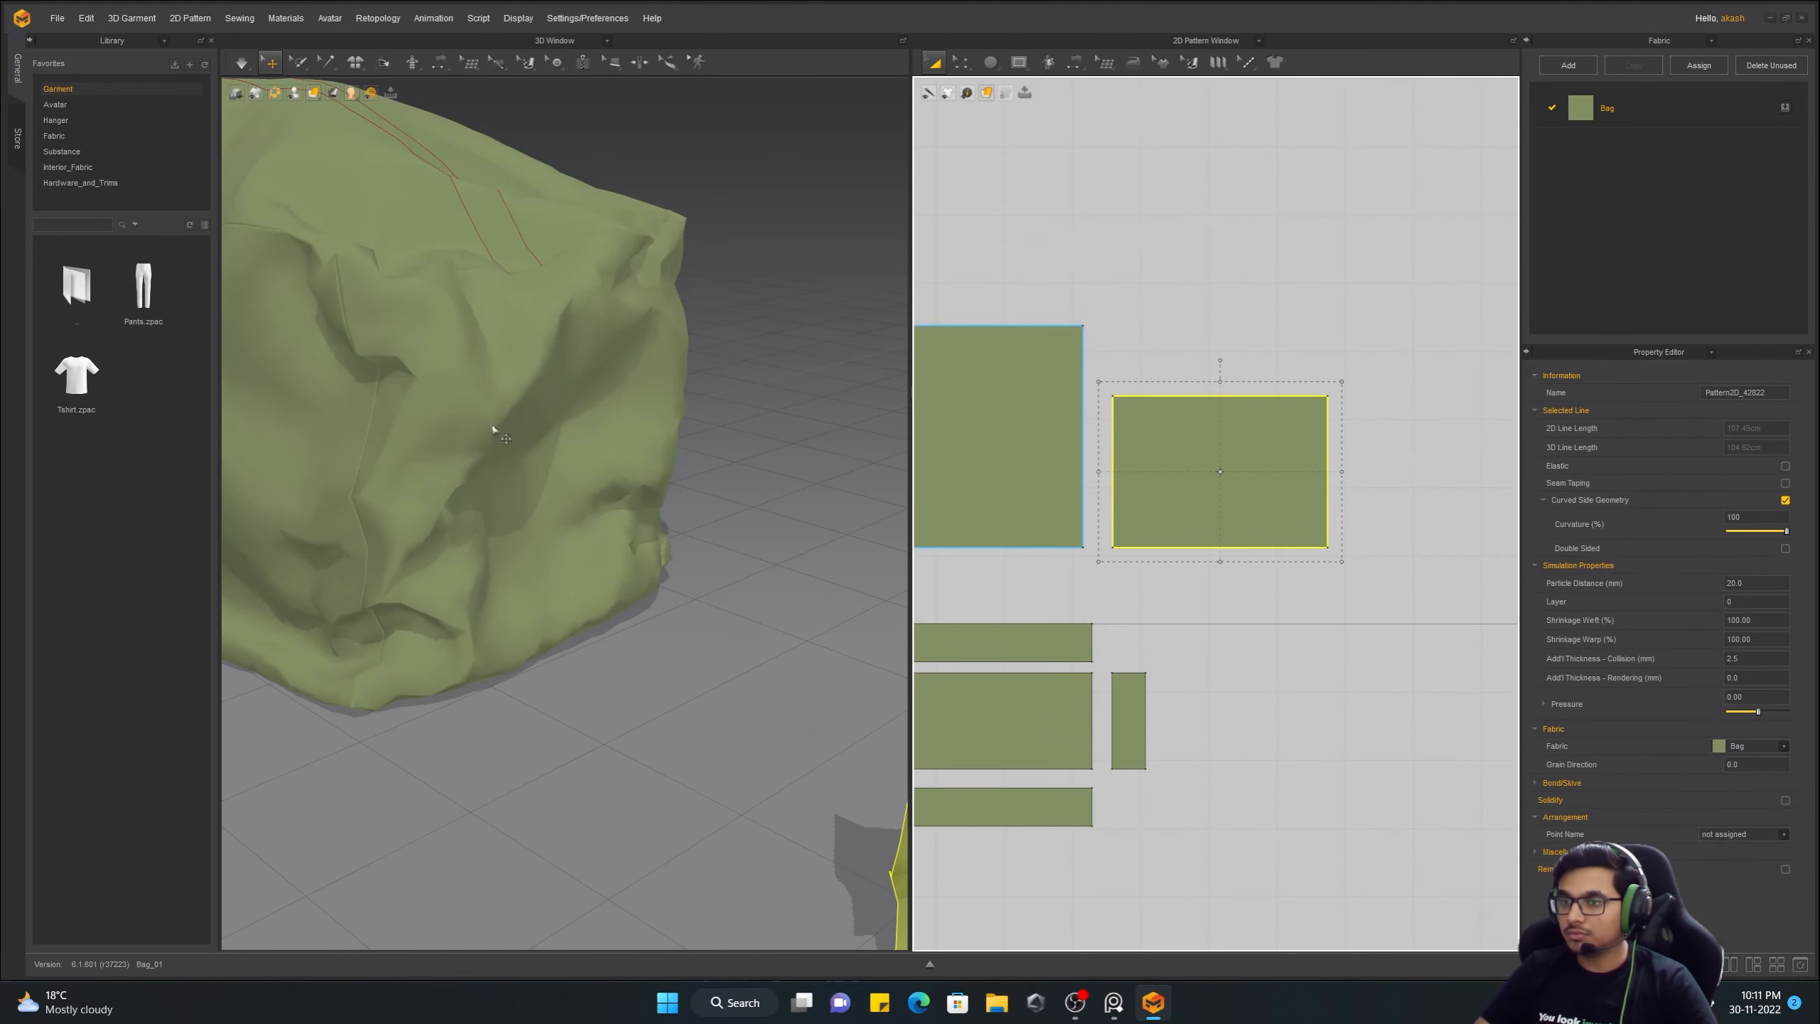
Use Free Sewing to join the side pocket's left edge to the lower part of the side panel's left edge
{"action": "scroll", "coordinate": [493, 430], "scroll_direction": "down", "scroll_amount": 4}
{"action": "right_click_drag", "start_coordinate": [493, 430], "coordinate": [716, 609]}
{"action": "middle_click_drag", "start_coordinate": [1148, 505], "coordinate": [1150, 473]}
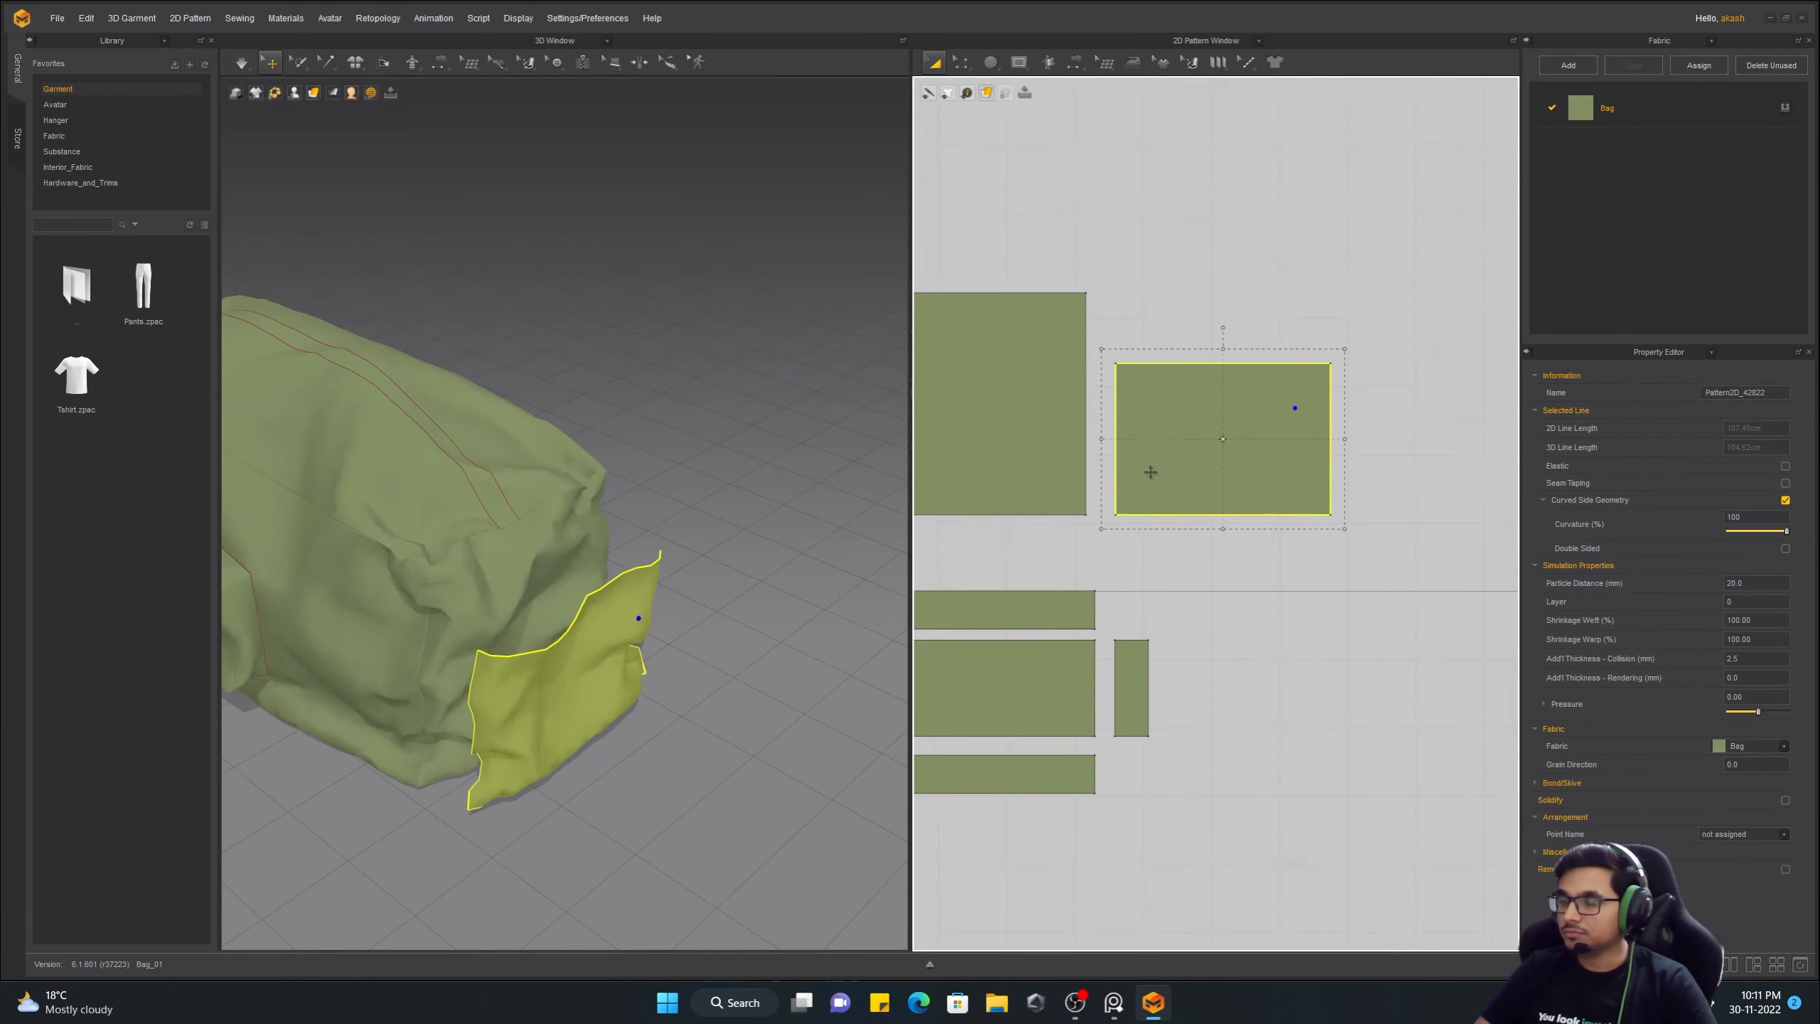
{"action": "scroll", "coordinate": [1150, 472], "scroll_direction": "up", "scroll_amount": 3}
{"action": "right_click_drag", "start_coordinate": [610, 502], "coordinate": [473, 494]}
{"action": "left_click", "coordinate": [1074, 62]}
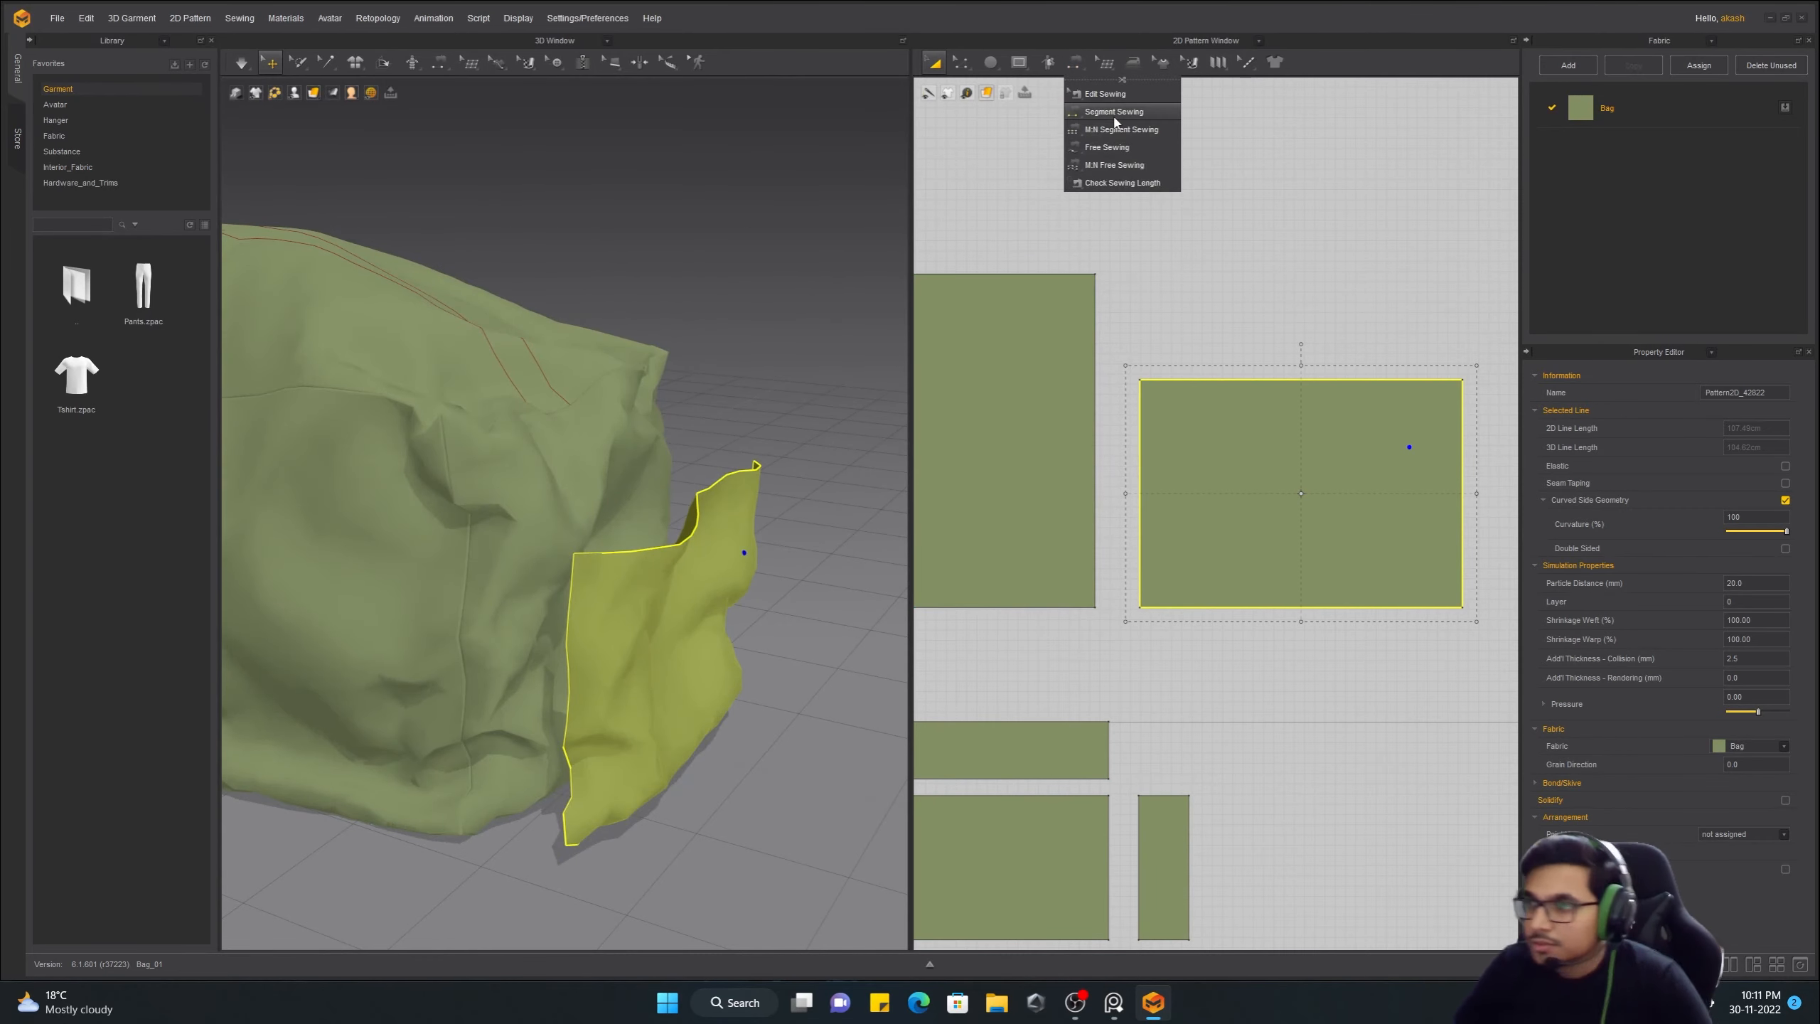
{"action": "left_click", "coordinate": [1141, 381]}
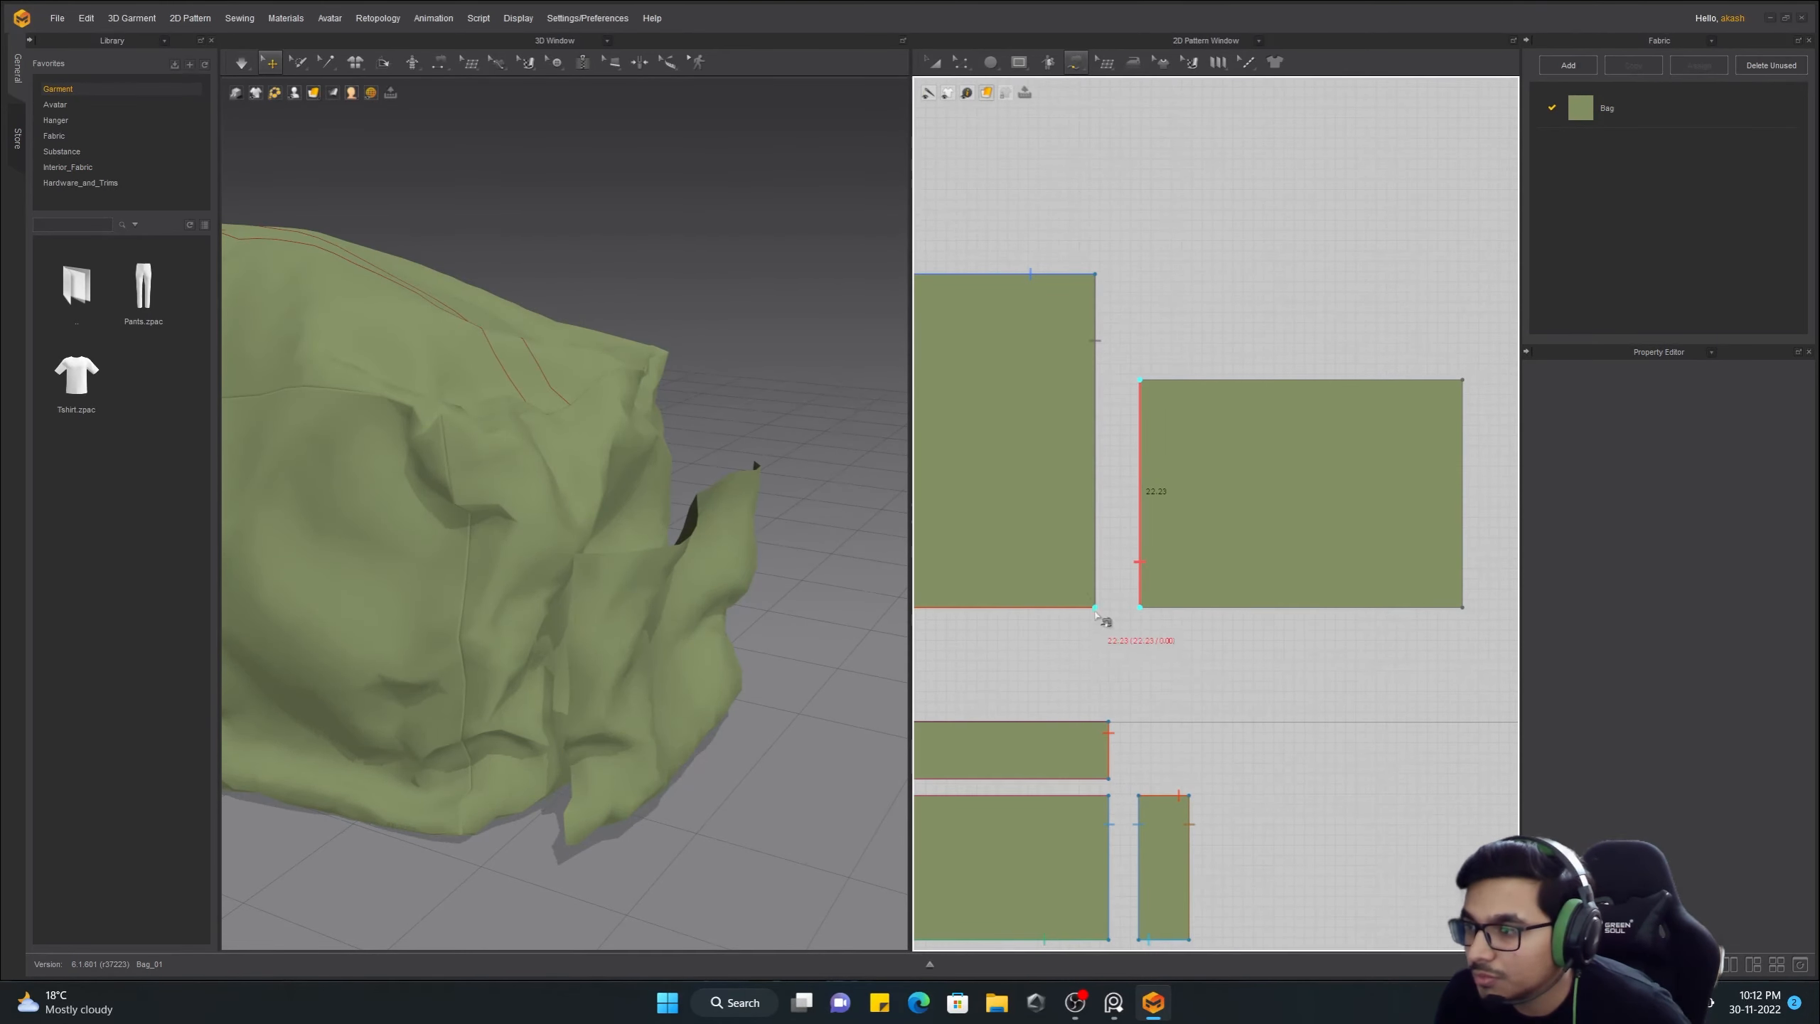
{"action": "right_click_drag", "start_coordinate": [547, 627], "coordinate": [372, 616]}
{"action": "scroll", "coordinate": [1275, 530], "scroll_direction": "down", "scroll_amount": 2}
{"action": "key", "text": "ctrl+z"}
{"action": "middle_click_drag", "start_coordinate": [1209, 583], "coordinate": [1226, 589]}
{"action": "left_click", "coordinate": [1200, 591]}
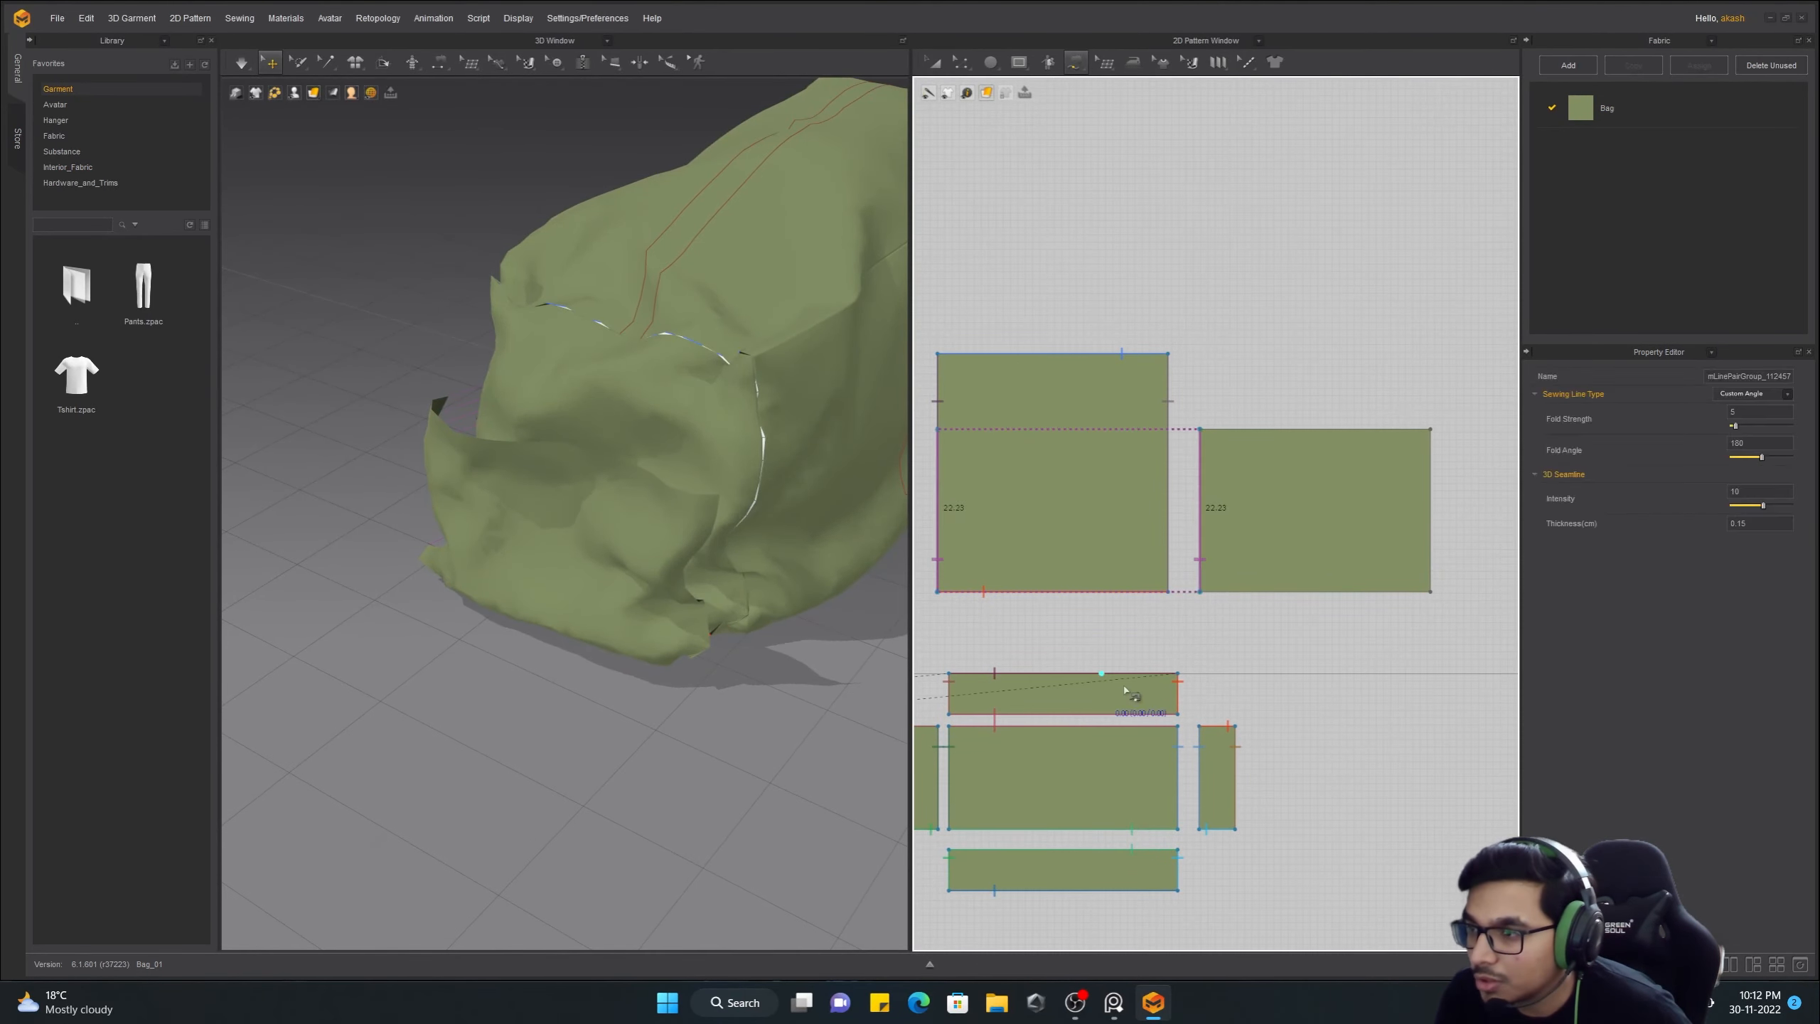
Segment-sew the side pocket's bottom edge to the side panel's bottom edge and simulate the bag
{"action": "left_click", "coordinate": [1075, 62]}
{"action": "left_click", "coordinate": [1121, 111]}
{"action": "left_click", "coordinate": [1105, 592]}
{"action": "left_click", "coordinate": [1290, 592]}
{"action": "right_click_drag", "start_coordinate": [782, 624], "coordinate": [516, 602]}
{"action": "key", "text": "space"}
{"action": "left_click", "coordinate": [1326, 430]}
{"action": "left_click", "coordinate": [933, 62]}
{"action": "left_click", "coordinate": [1373, 500]}
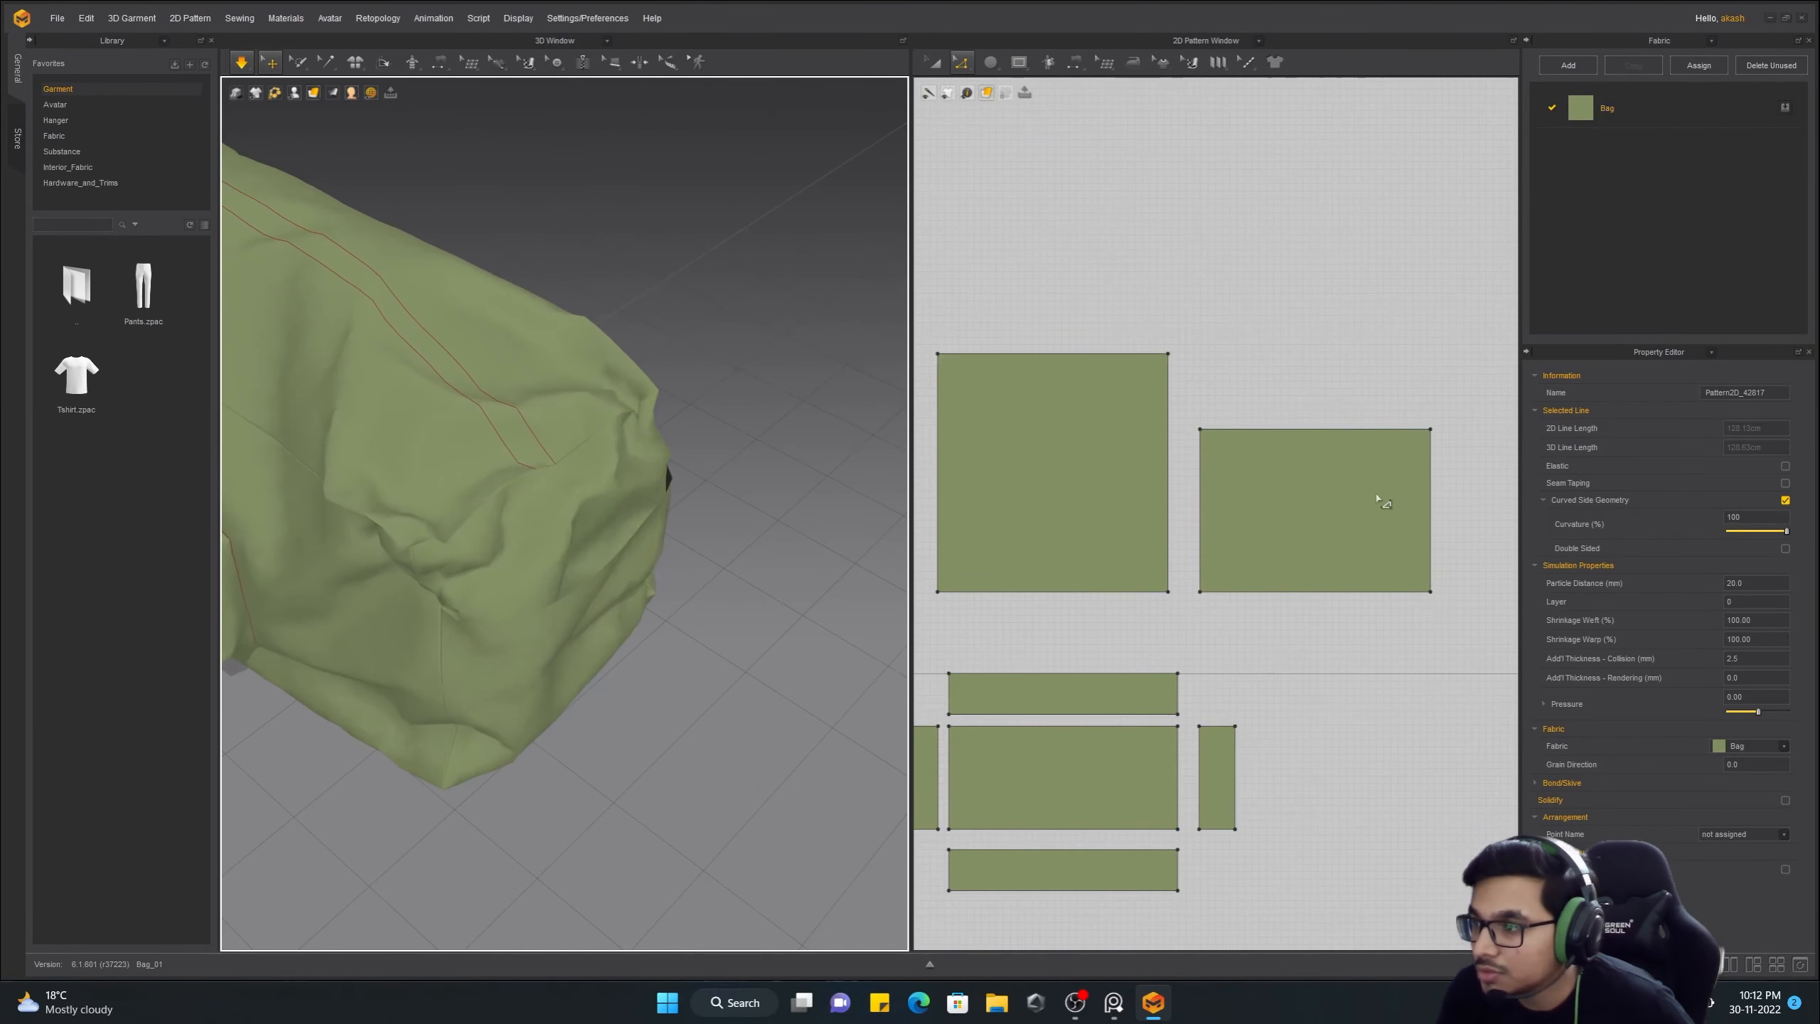
Select the side pocket piece and examine how it sits on the end of the bag
{"action": "scroll", "coordinate": [649, 430], "scroll_direction": "down", "scroll_amount": 5}
{"action": "right_click_drag", "start_coordinate": [649, 431], "coordinate": [624, 609]}
{"action": "key", "text": "z"}
{"action": "left_click", "coordinate": [1054, 591]}
{"action": "left_click_drag", "start_coordinate": [1407, 510], "coordinate": [1431, 510]}
{"action": "key", "text": "a"}
{"action": "left_click", "coordinate": [1314, 511]}
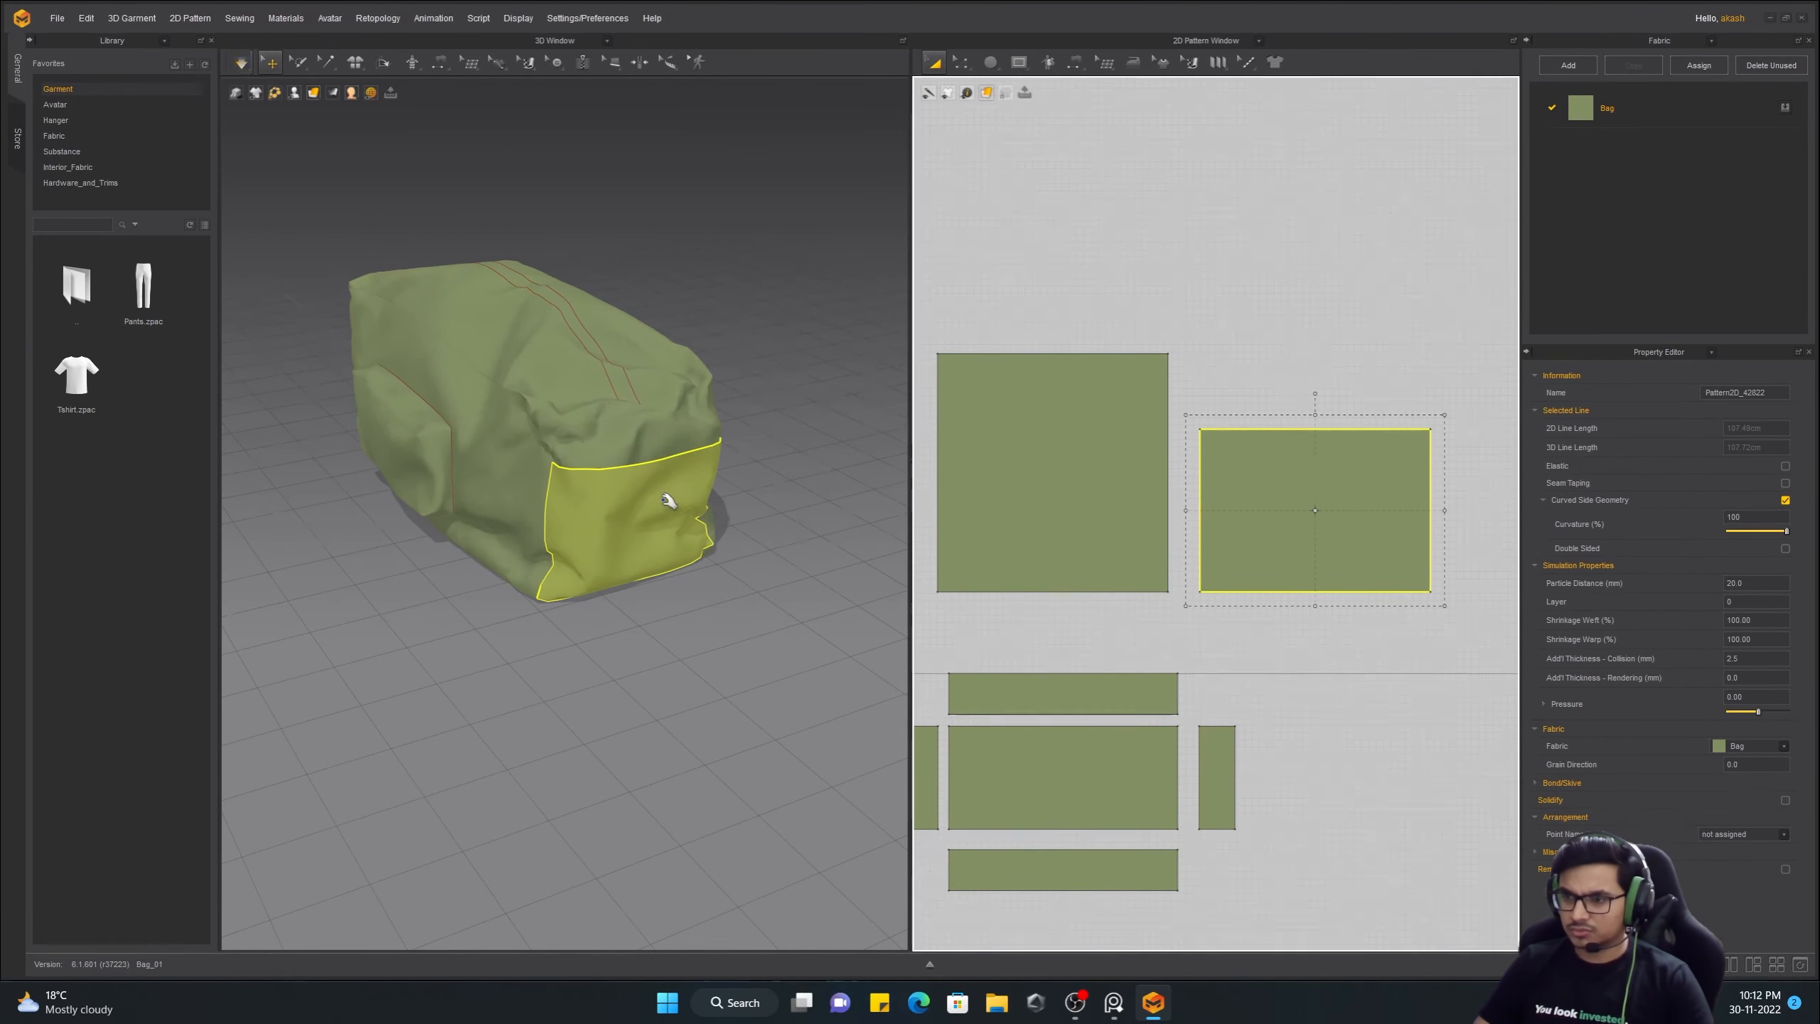
{"action": "right_click_drag", "start_coordinate": [666, 504], "coordinate": [618, 554]}
{"action": "scroll", "coordinate": [534, 618], "scroll_direction": "up", "scroll_amount": 3}
{"action": "scroll", "coordinate": [618, 554], "scroll_direction": "down", "scroll_amount": 2}
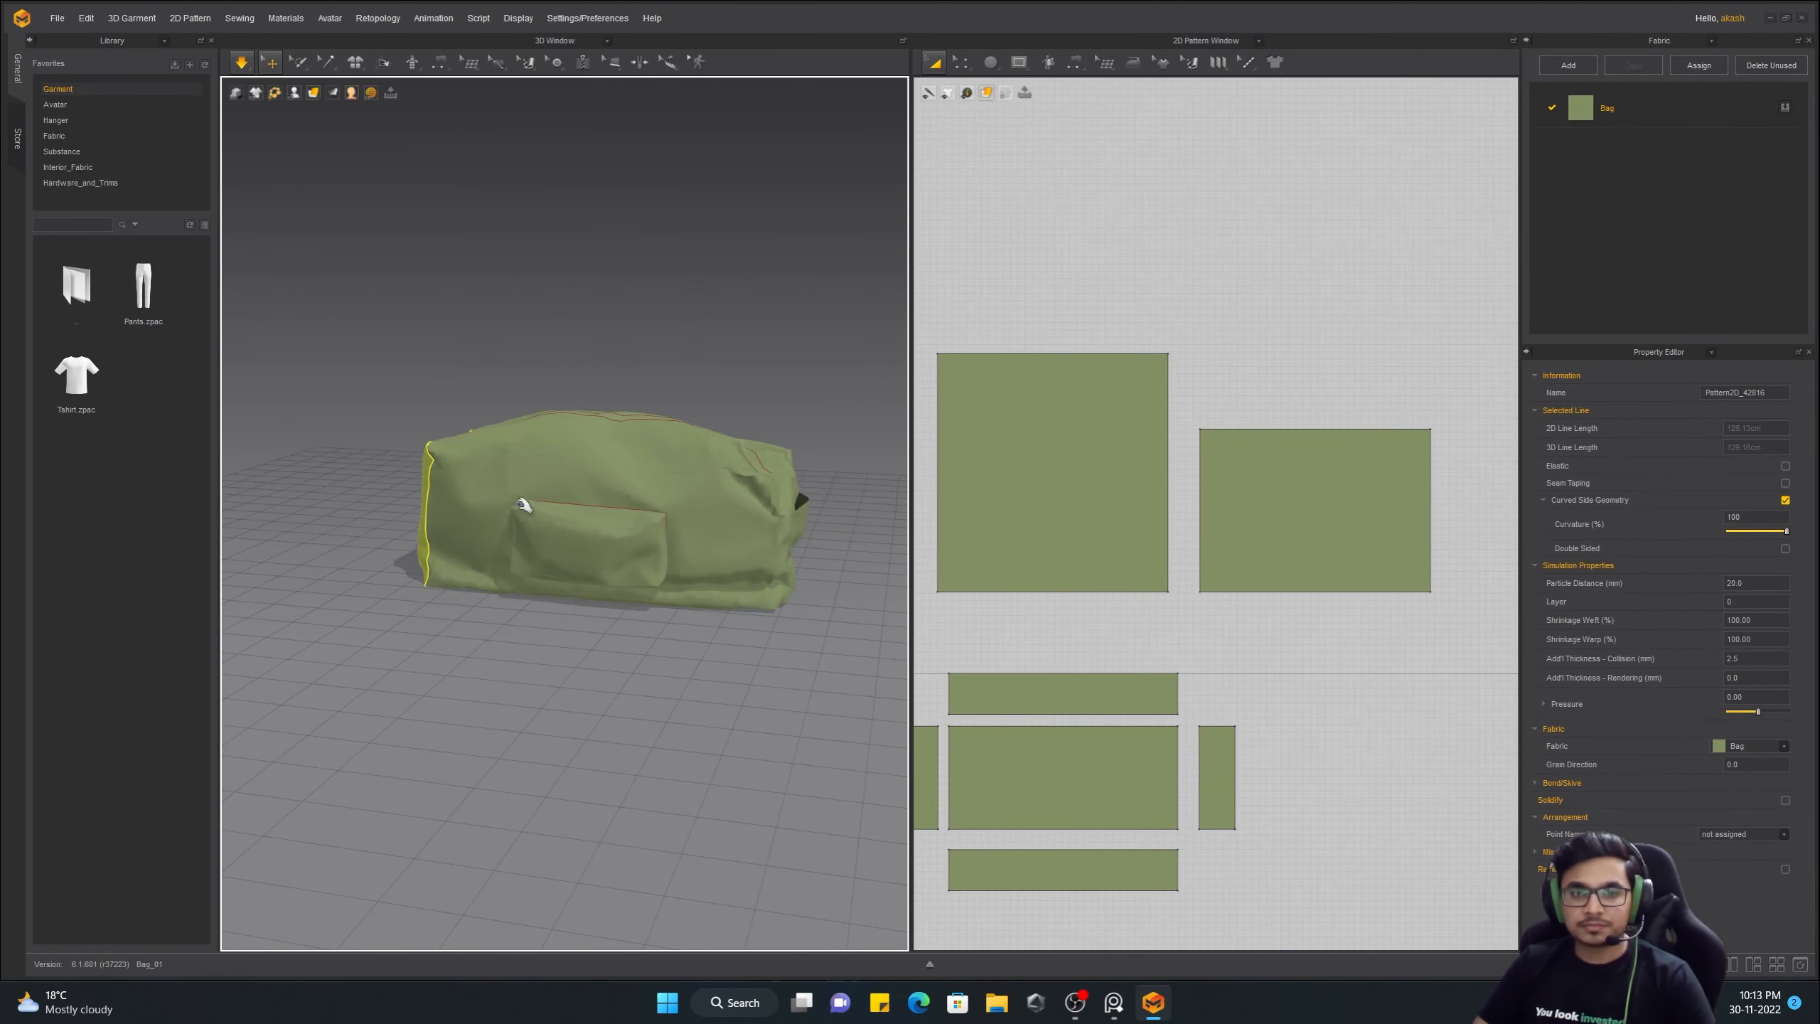
Select the adjoining end edges of the front pocket's top strip and right side strip for merging
{"action": "right_click_drag", "start_coordinate": [523, 505], "coordinate": [702, 437]}
{"action": "scroll", "coordinate": [414, 403], "scroll_direction": "up", "scroll_amount": 5}
{"action": "left_click", "coordinate": [412, 404]}
{"action": "left_click", "coordinate": [507, 458], "text": "shift"}
{"action": "scroll", "coordinate": [617, 566], "scroll_direction": "down", "scroll_amount": 3}
{"action": "scroll", "coordinate": [1038, 746], "scroll_direction": "up", "scroll_amount": 3}
{"action": "key", "text": "z"}
{"action": "left_click", "coordinate": [1023, 647]}
{"action": "left_click", "coordinate": [1069, 593], "text": "shift"}
{"action": "middle_click_drag", "start_coordinate": [1444, 583], "coordinate": [1243, 594]}
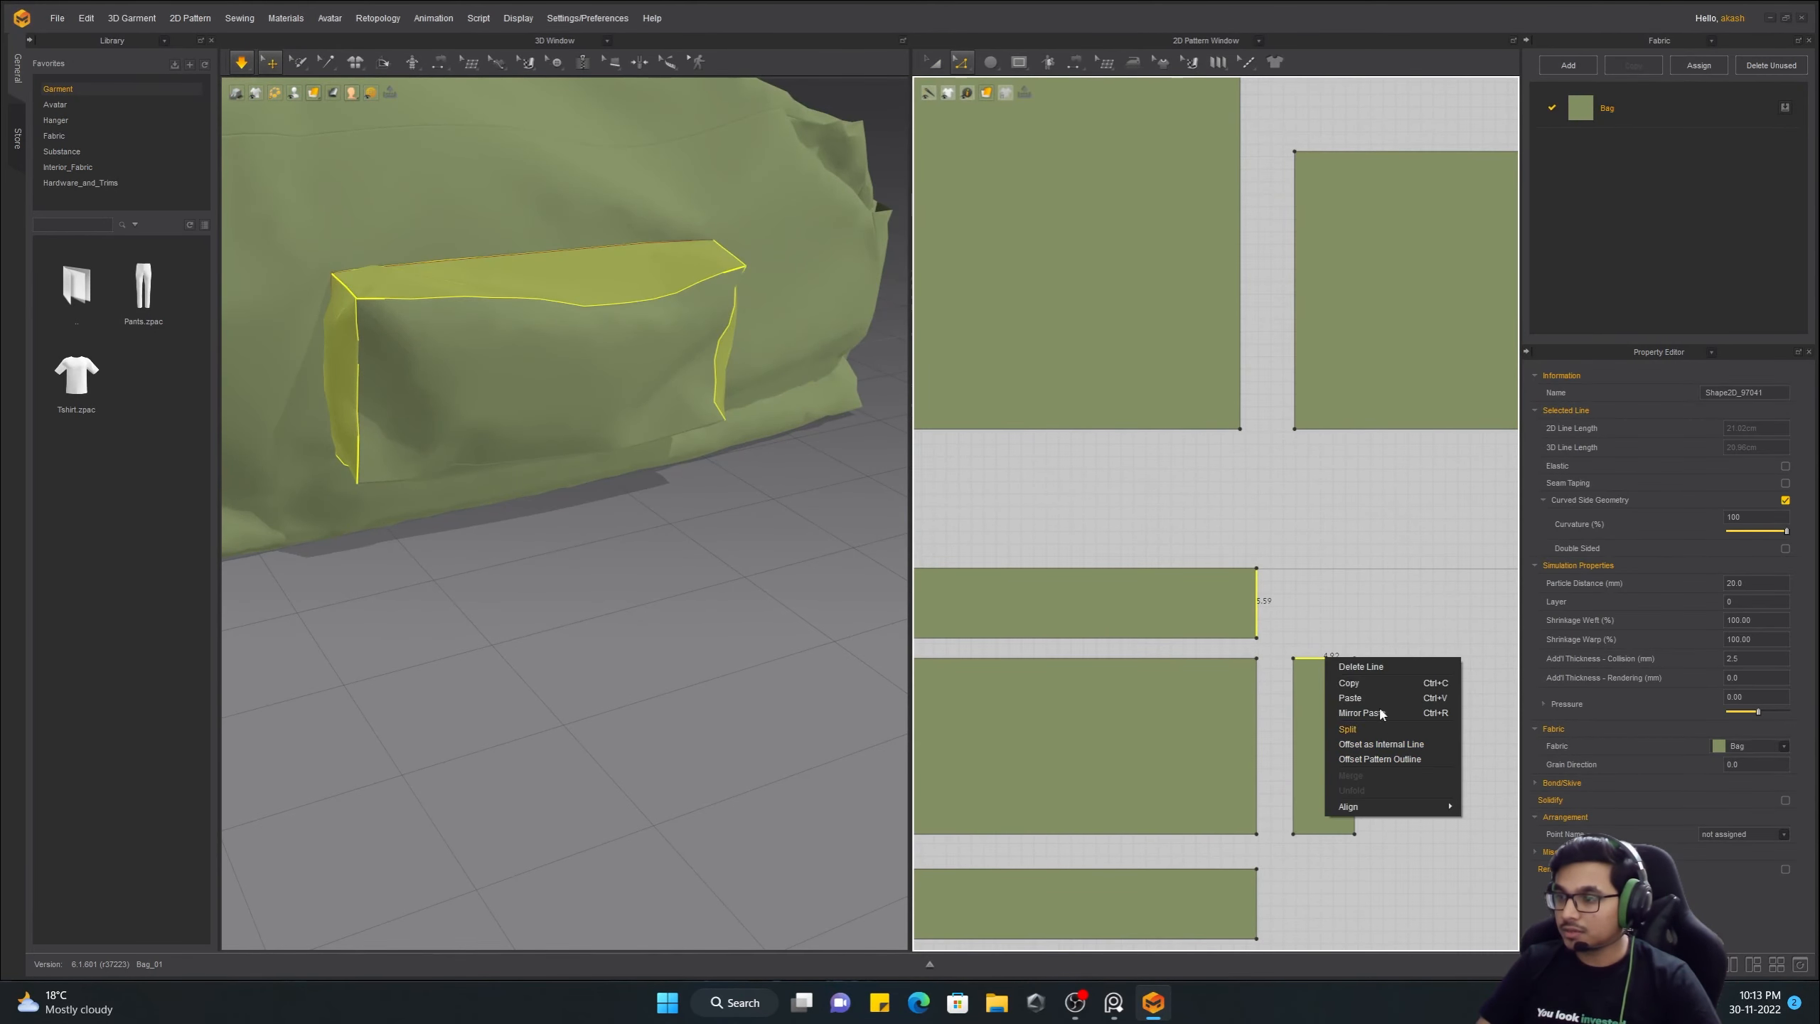
{"action": "left_click", "coordinate": [1417, 672]}
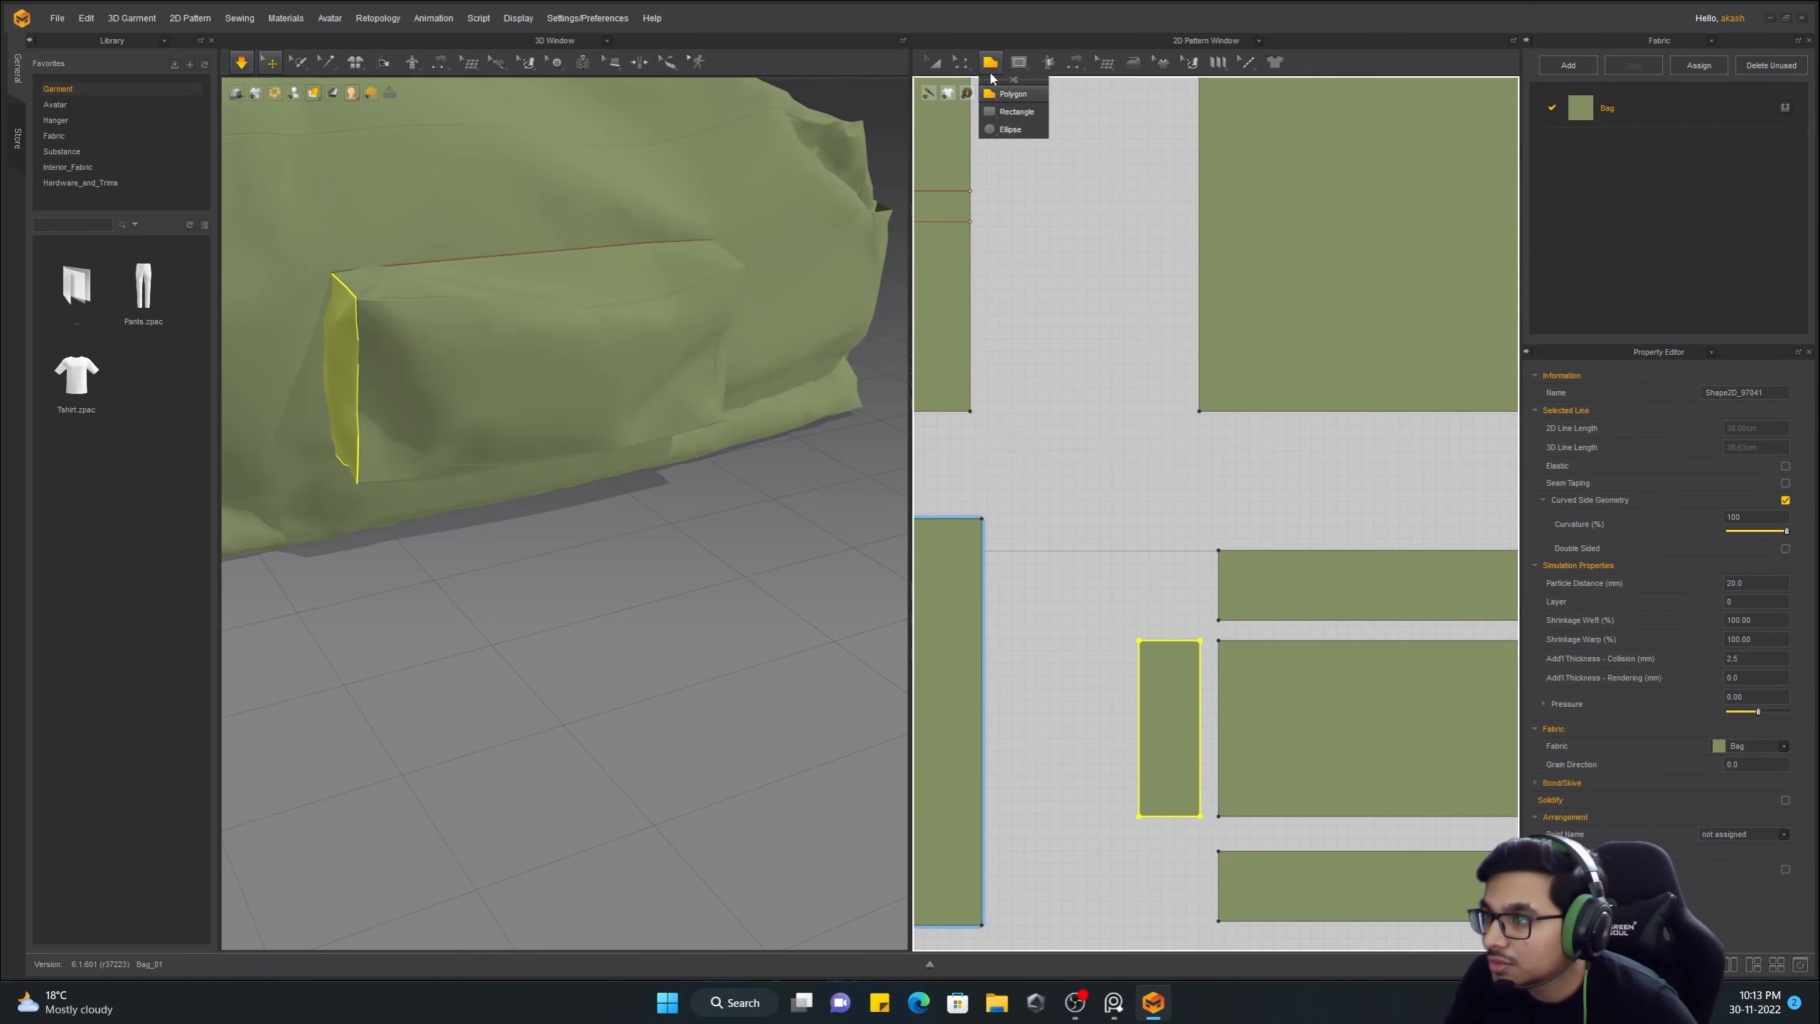
Lay the front pocket's side strips in line with its top strip and merge them into one long strip
{"action": "left_click", "coordinate": [1016, 111]}
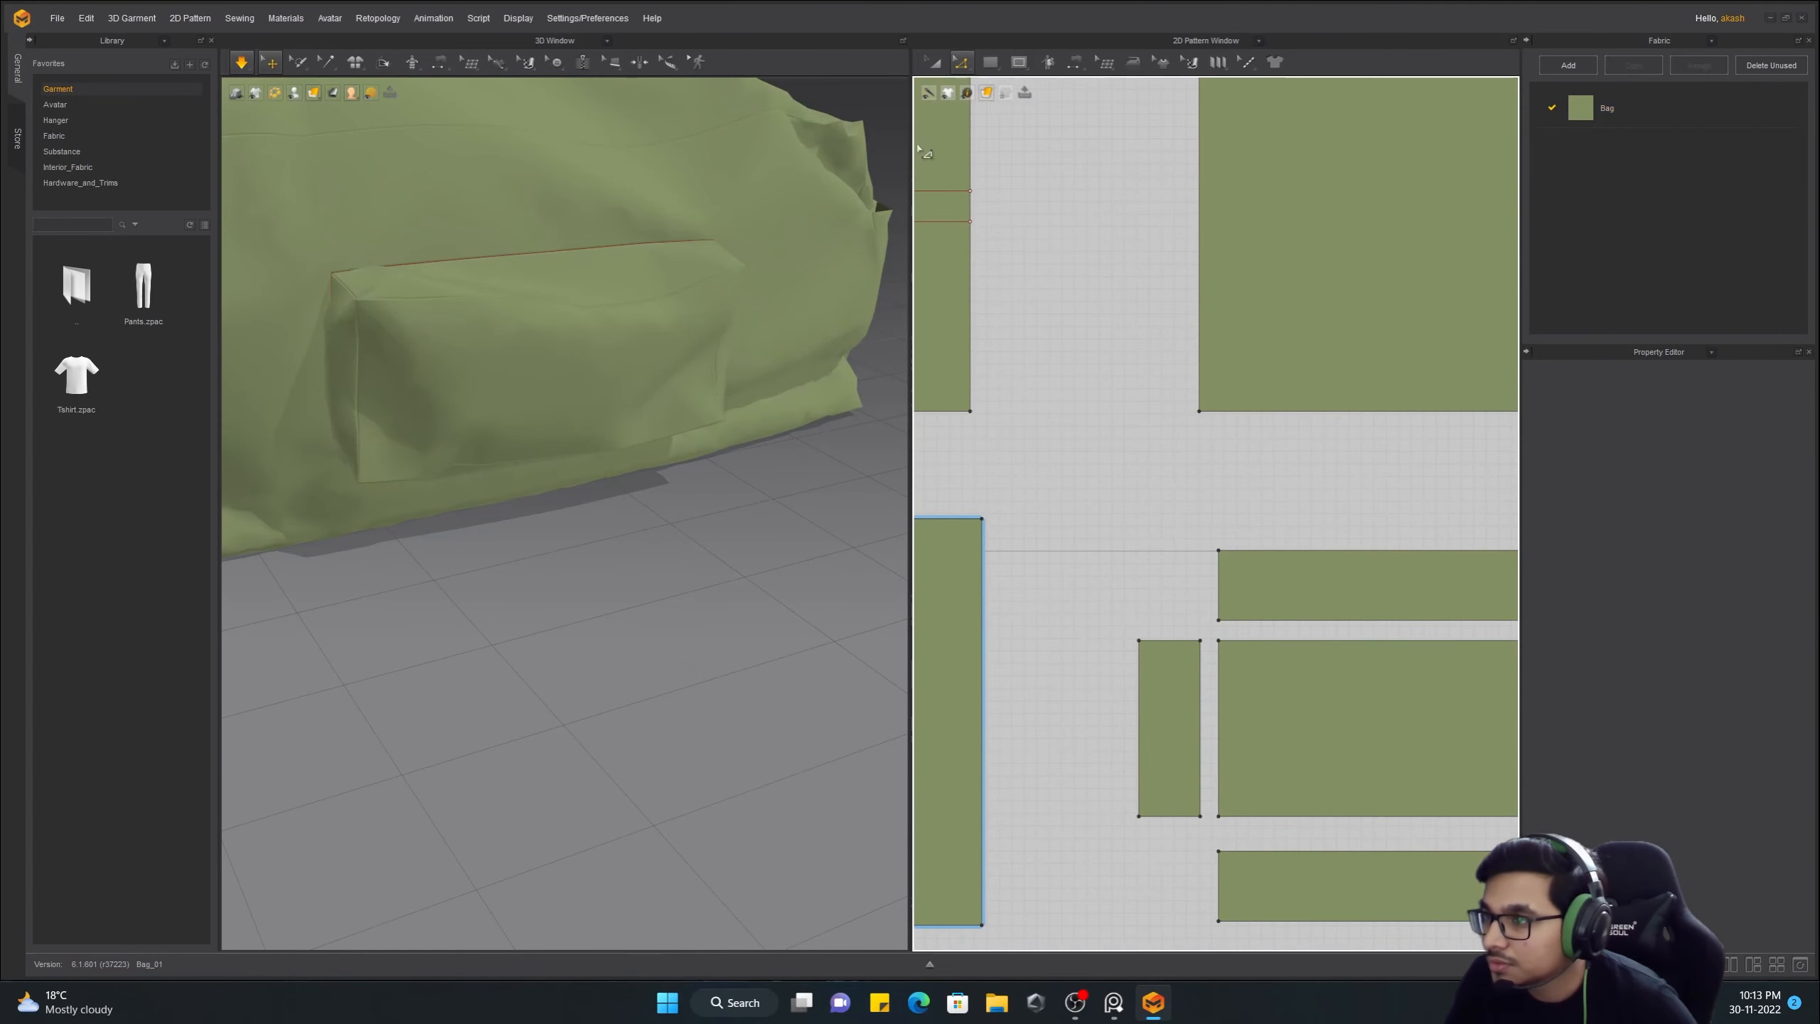
{"action": "left_click", "coordinate": [1180, 723]}
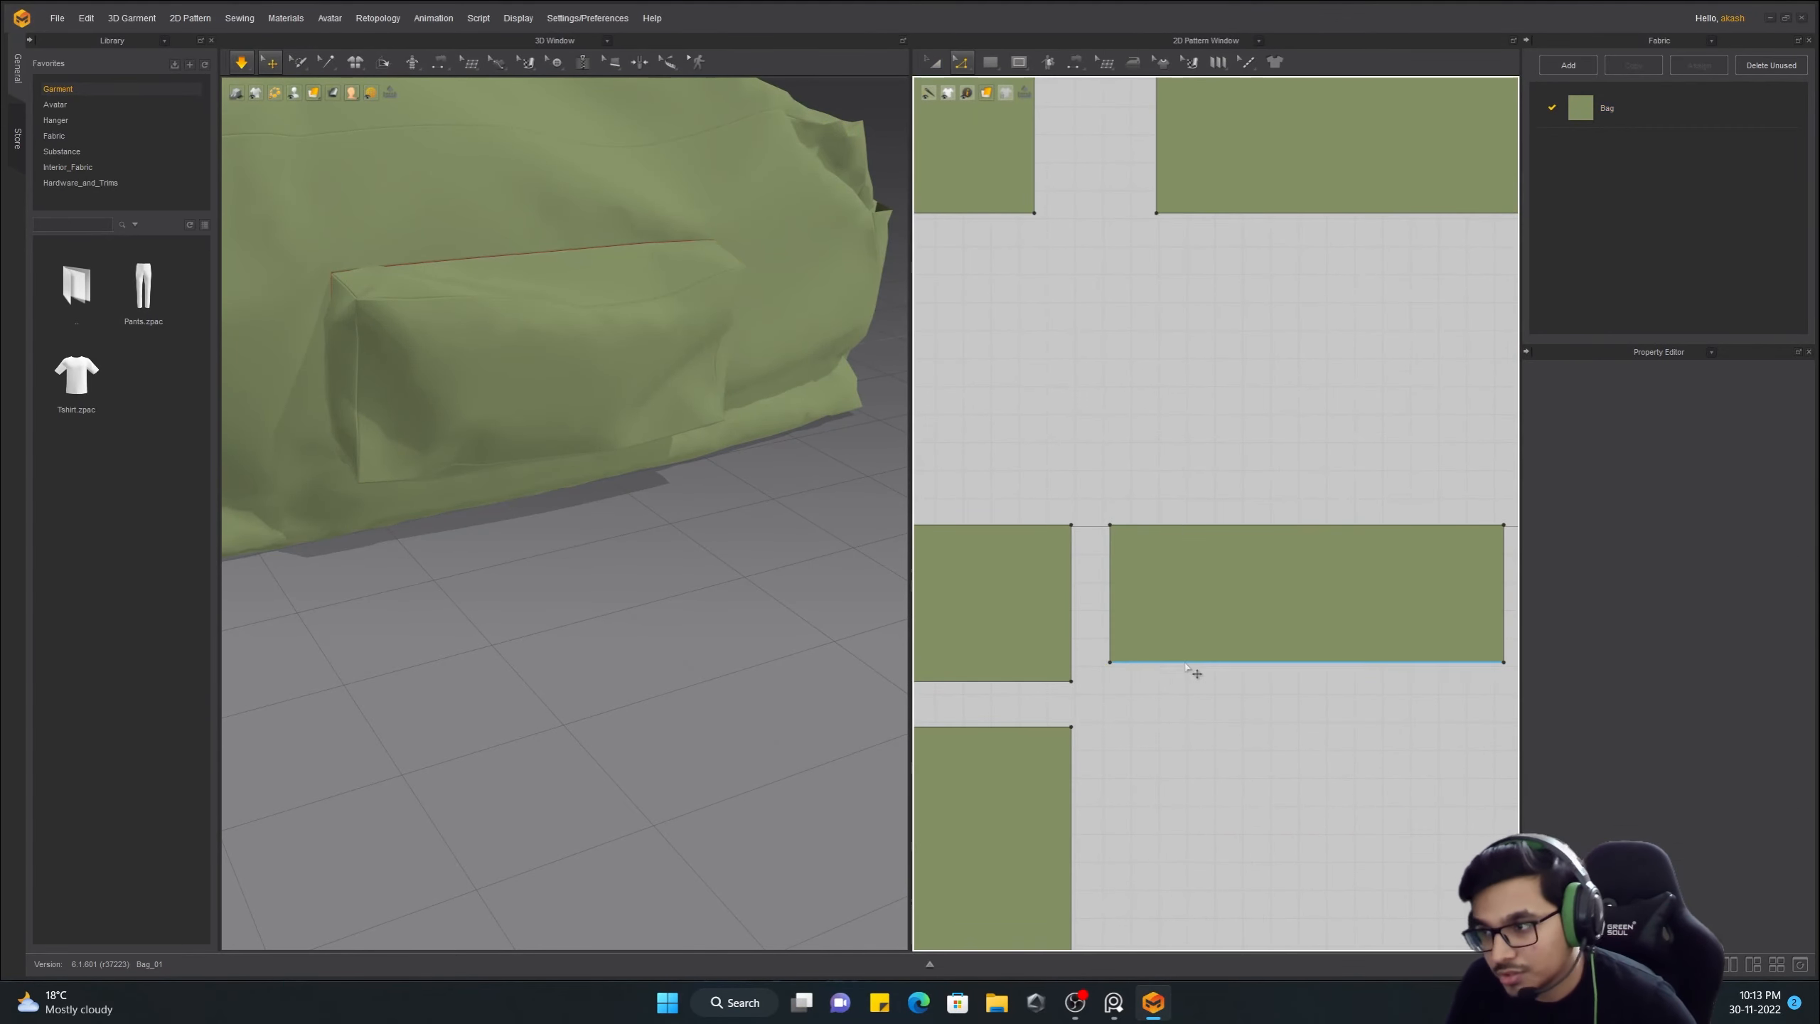
{"action": "right_click", "coordinate": [1392, 589]}
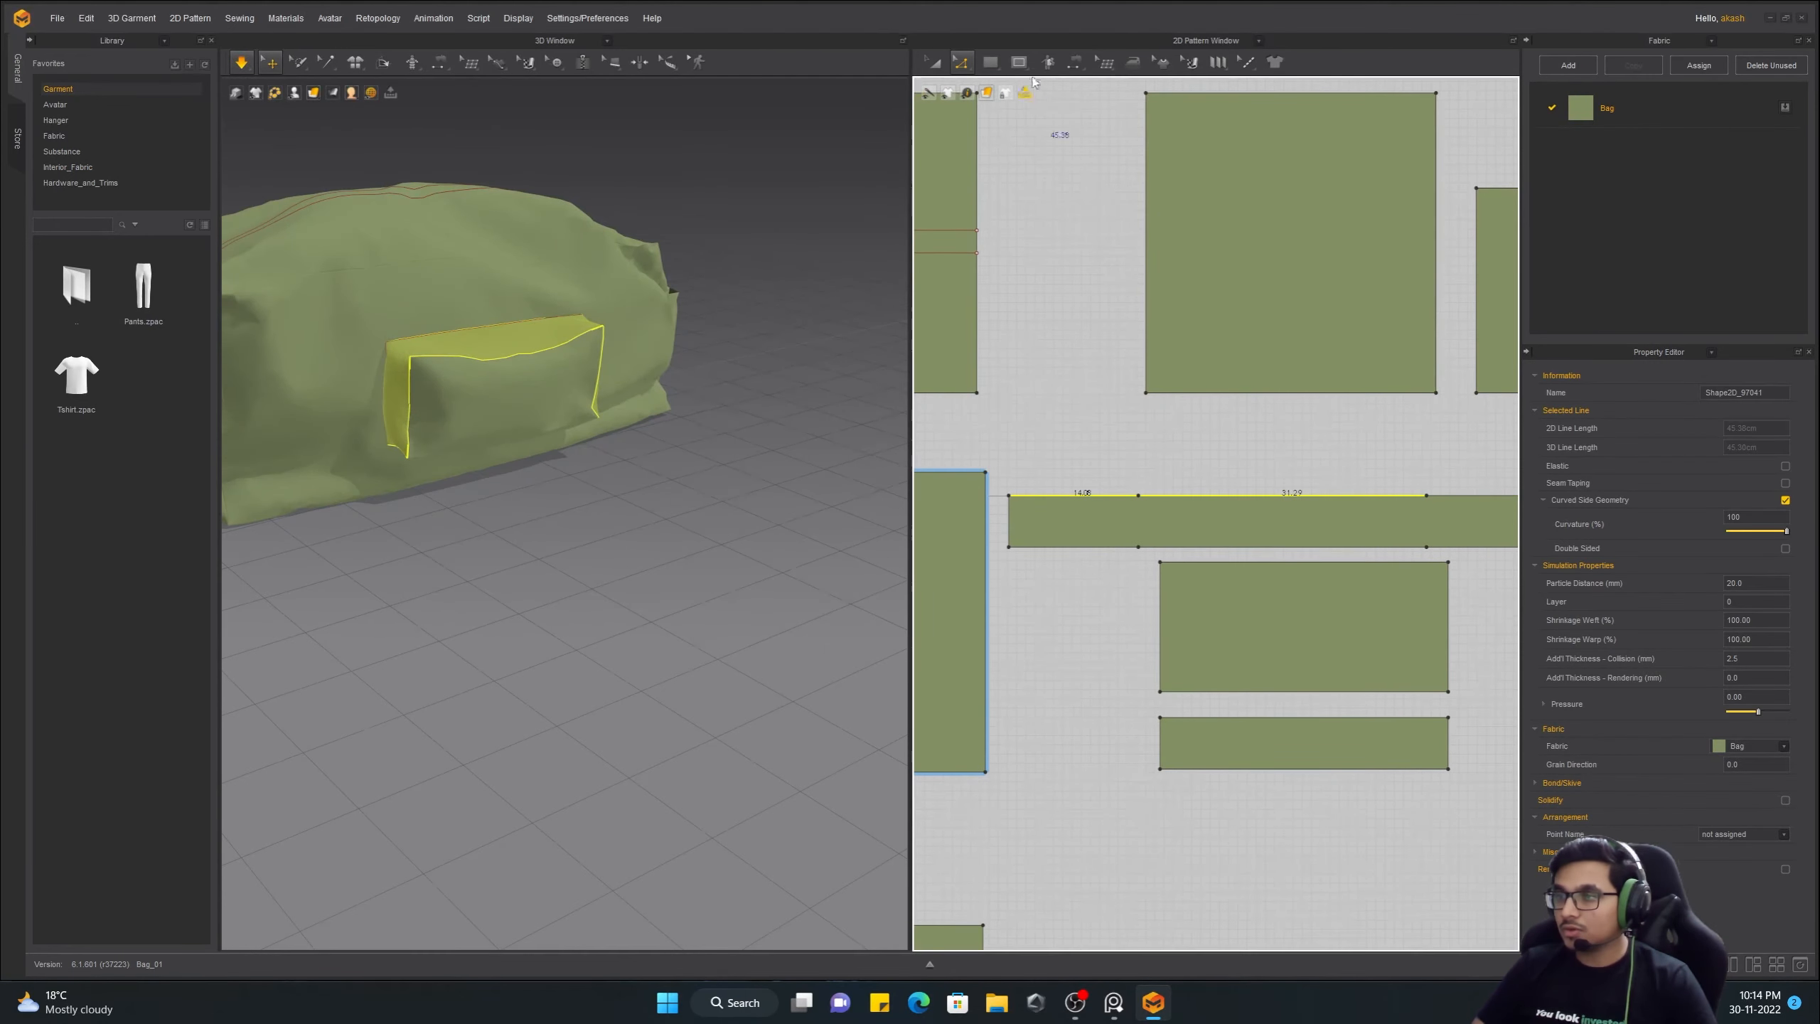
Add two lengthwise internal lines to the merged pocket strip, adjust their fold angle and simulate
{"action": "scroll", "coordinate": [986, 522], "scroll_direction": "down", "scroll_amount": 1}
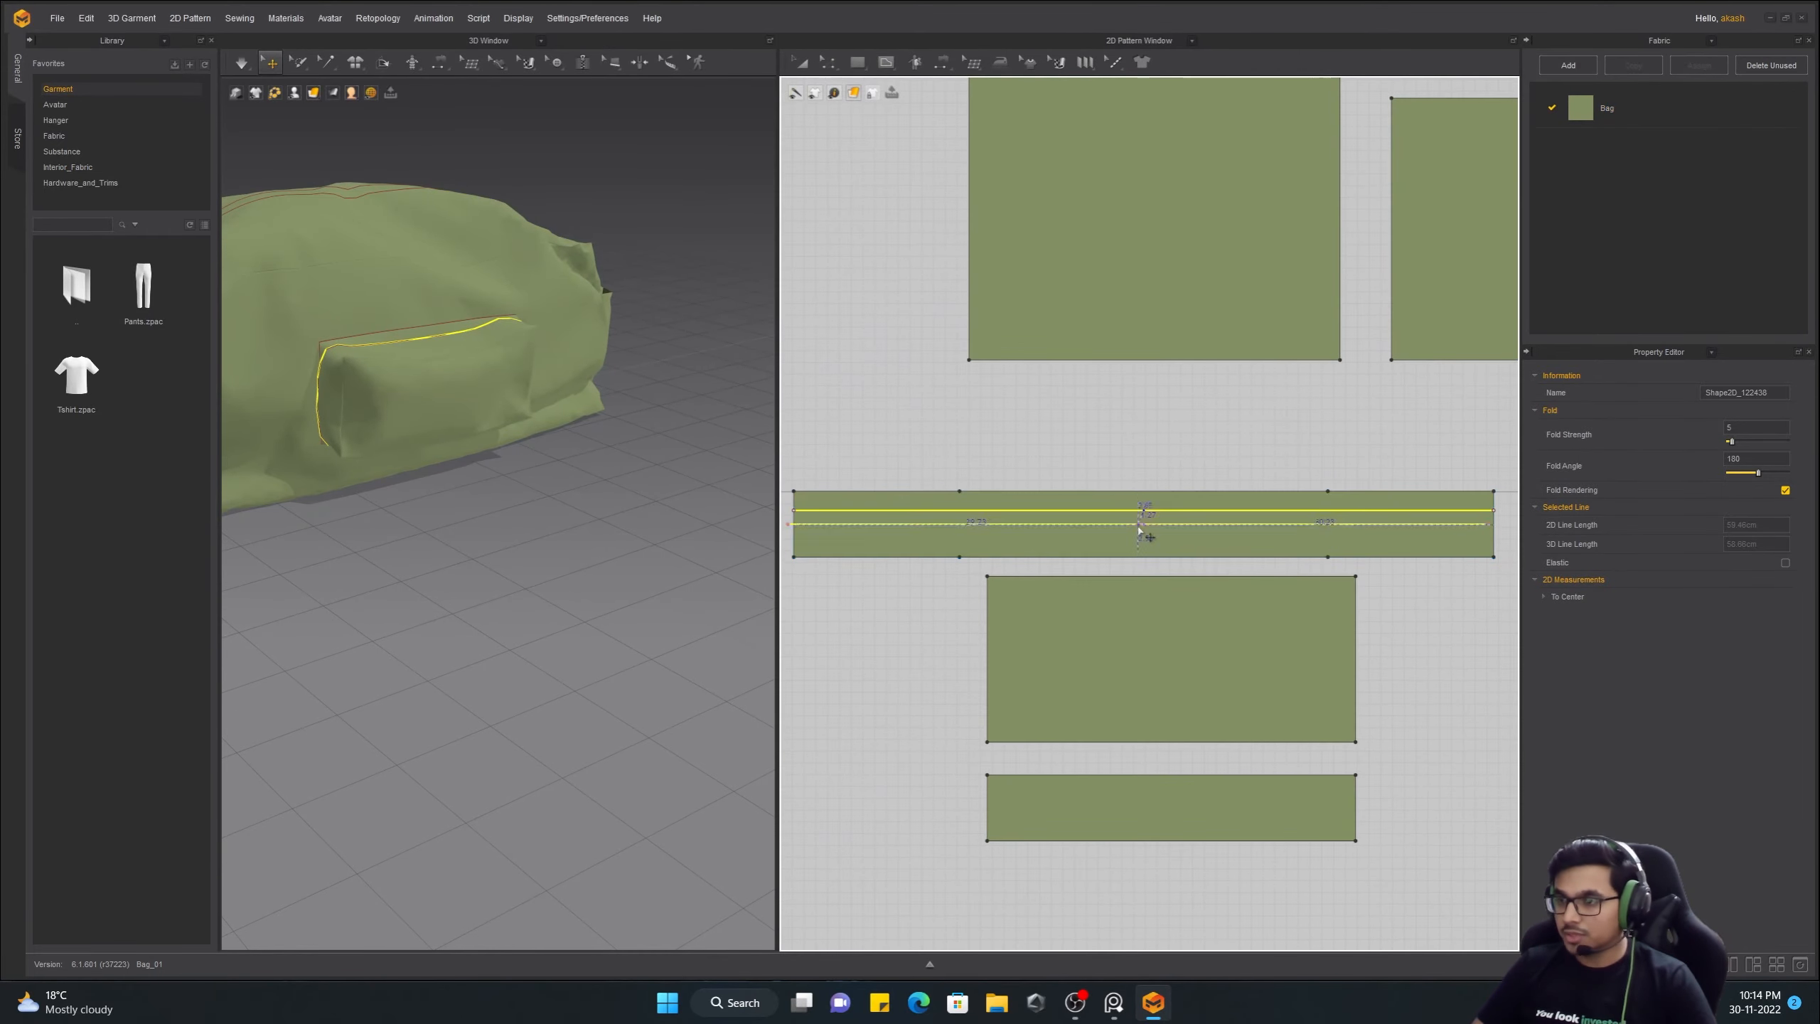
{"action": "scroll", "coordinate": [1107, 534], "scroll_direction": "up", "scroll_amount": 2}
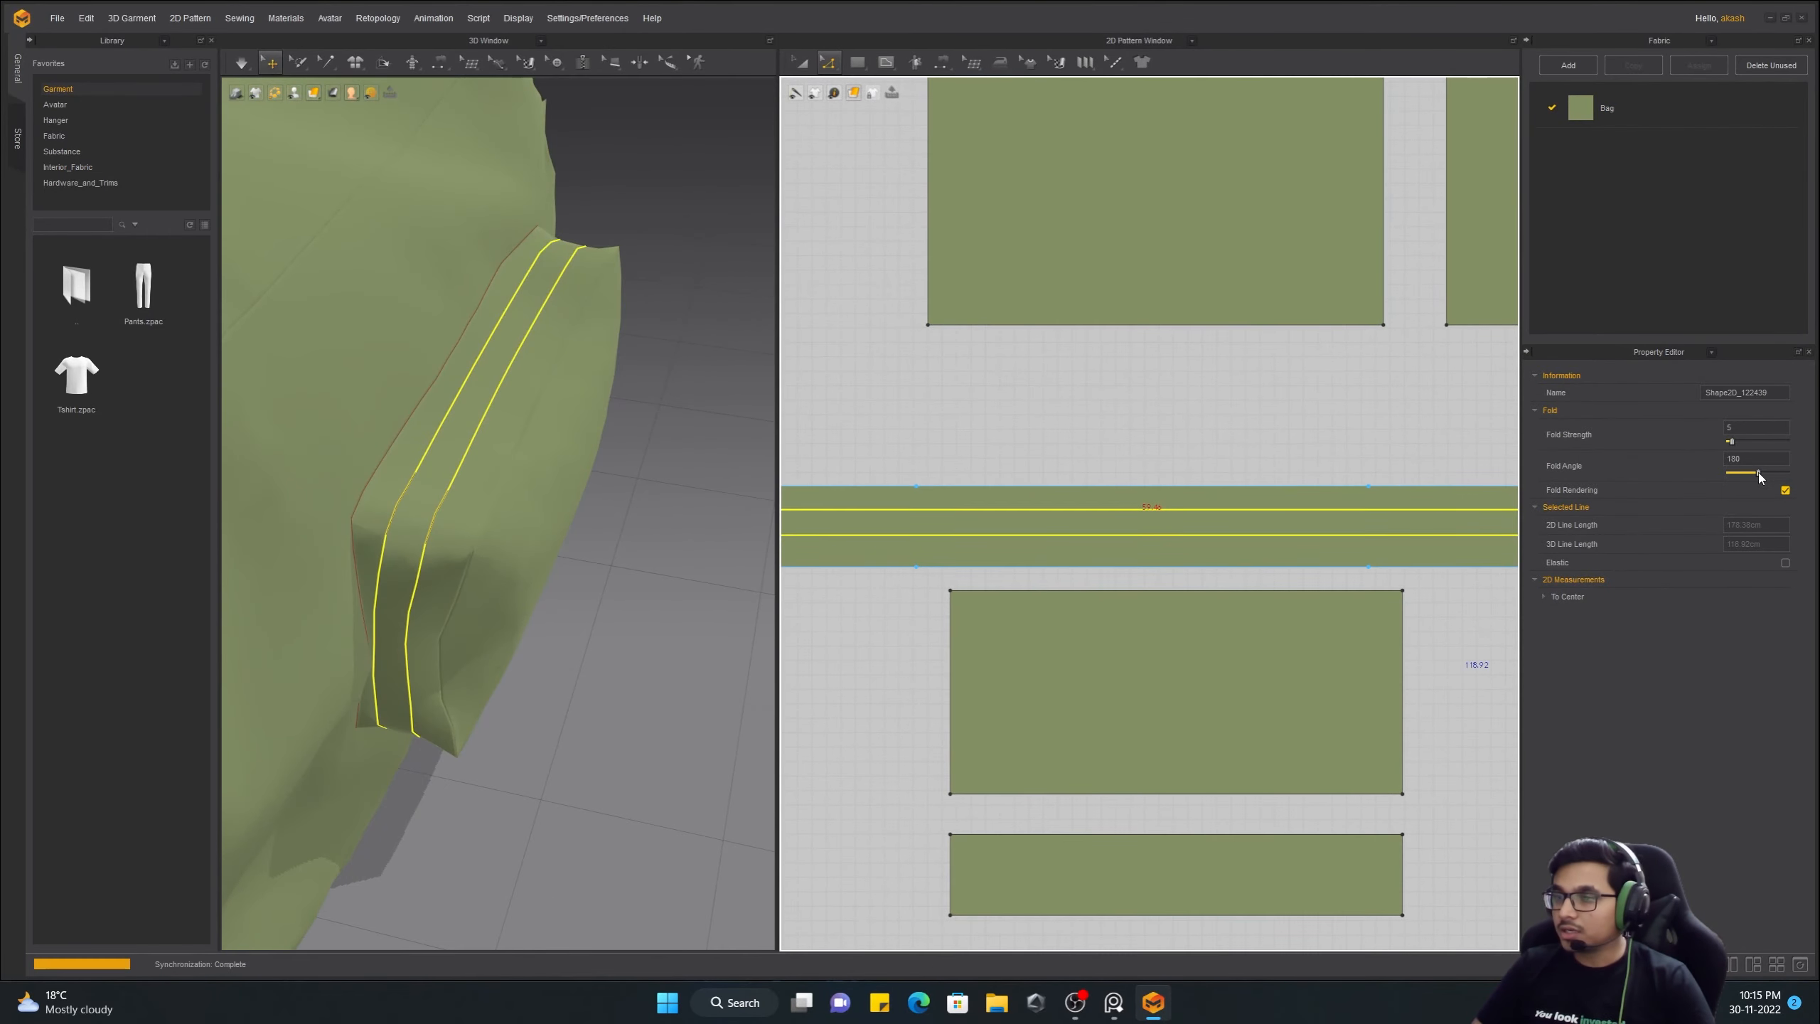
{"action": "mouse_move", "coordinate": [1758, 473]}
{"action": "left_mouse_down"}
{"action": "mouse_move", "coordinate": [1786, 473]}
{"action": "mouse_move", "coordinate": [1758, 474]}
{"action": "left_mouse_up"}
{"action": "right_click_drag", "start_coordinate": [502, 495], "coordinate": [558, 492]}
{"action": "key", "text": "space"}
{"action": "left_click", "coordinate": [645, 574]}
{"action": "scroll", "coordinate": [558, 492], "scroll_direction": "up", "scroll_amount": 5}
{"action": "key", "text": "space"}
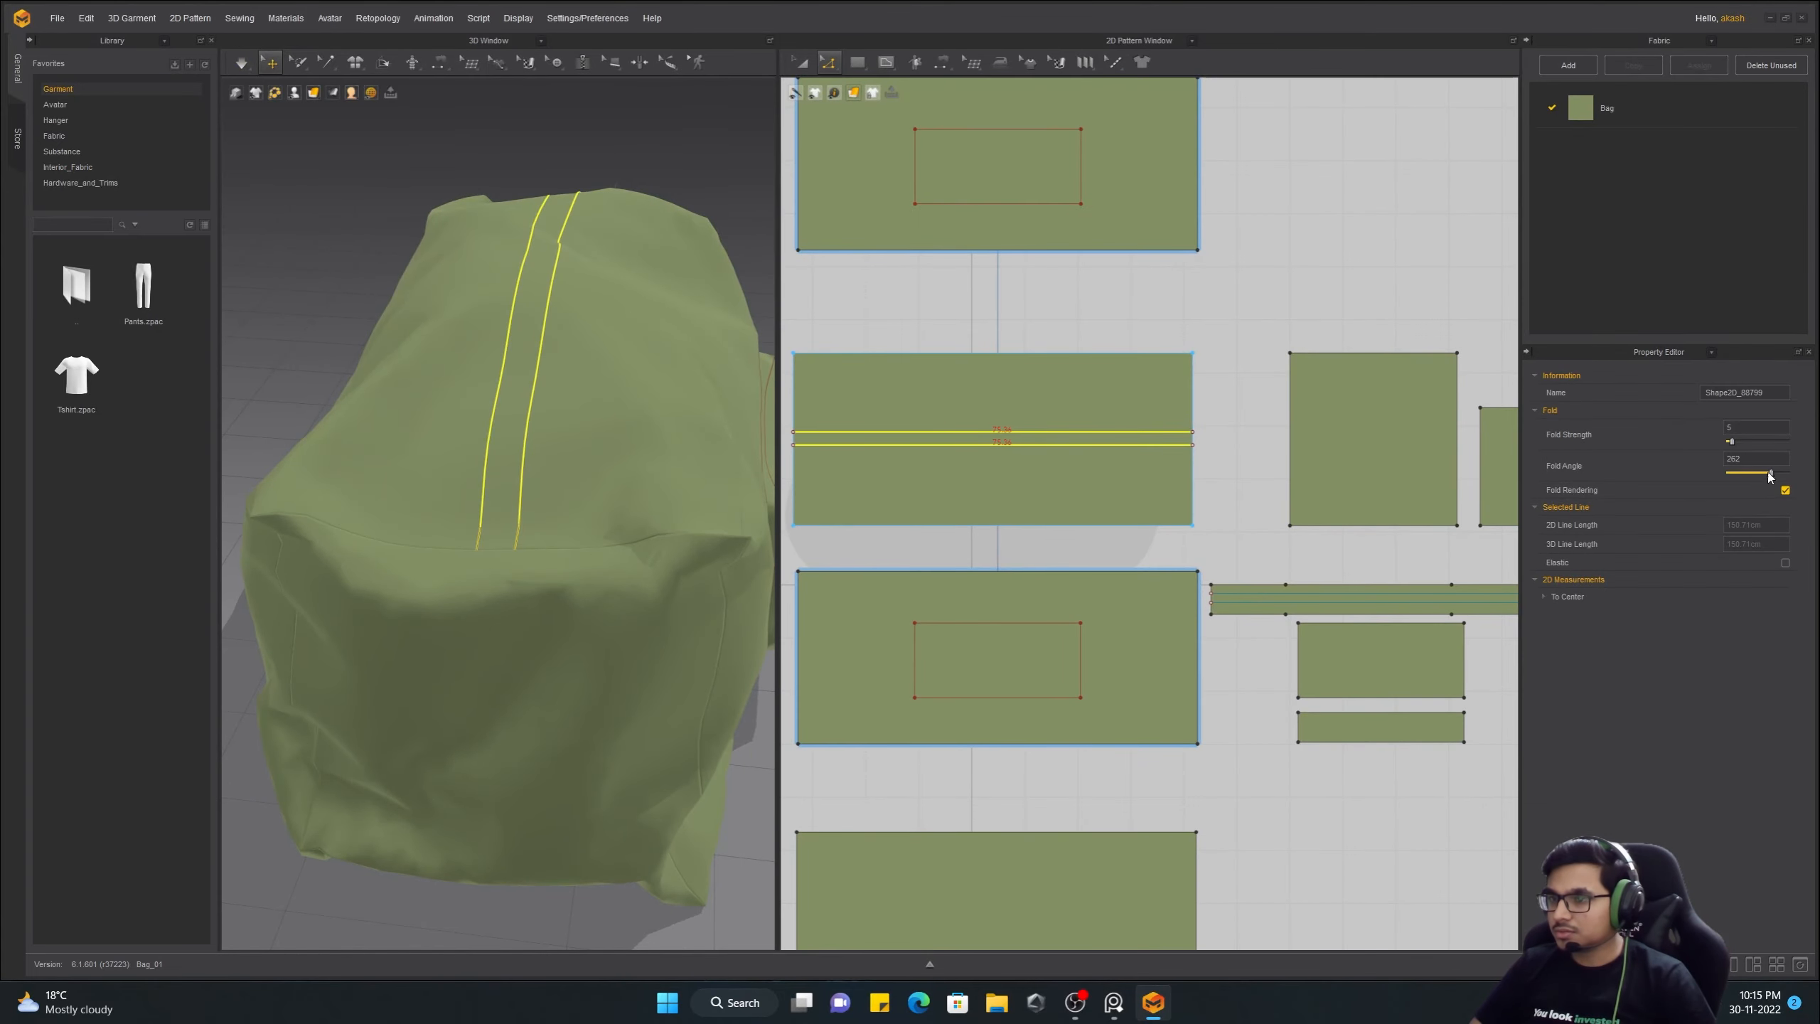
Set the top panel's two internal lines to a fold angle of 262 and increase their fold strength
{"action": "key", "text": "space"}
{"action": "right_click_drag", "start_coordinate": [531, 344], "coordinate": [666, 322]}
{"action": "left_click_drag", "start_coordinate": [1732, 441], "coordinate": [1750, 442]}
{"action": "left_click", "coordinate": [678, 357]}
{"action": "scroll", "coordinate": [679, 358], "scroll_direction": "down", "scroll_amount": 4}
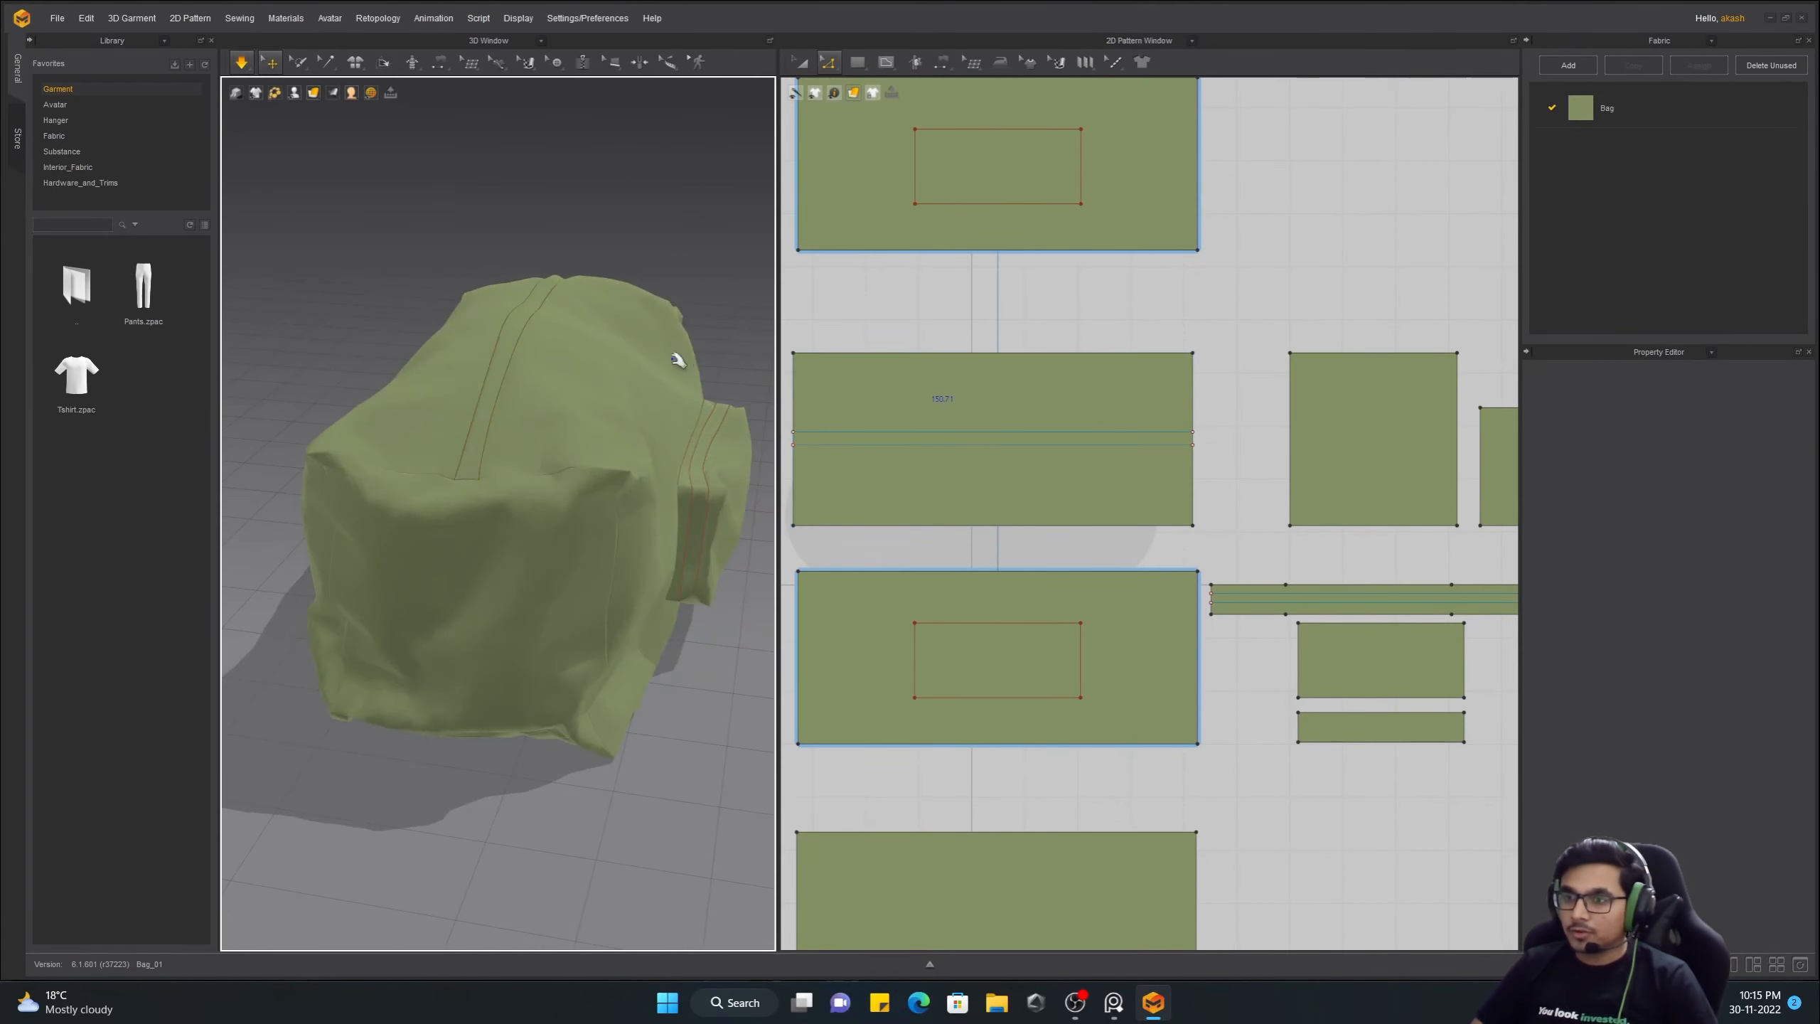
Pull the front panel's upper corner during simulation to even out the bag's shape
{"action": "right_click_drag", "start_coordinate": [678, 358], "coordinate": [494, 430]}
{"action": "left_click", "coordinate": [487, 502]}
{"action": "left_click", "coordinate": [402, 496]}
{"action": "right_click_drag", "start_coordinate": [402, 496], "coordinate": [556, 521]}
{"action": "left_click", "coordinate": [415, 540]}
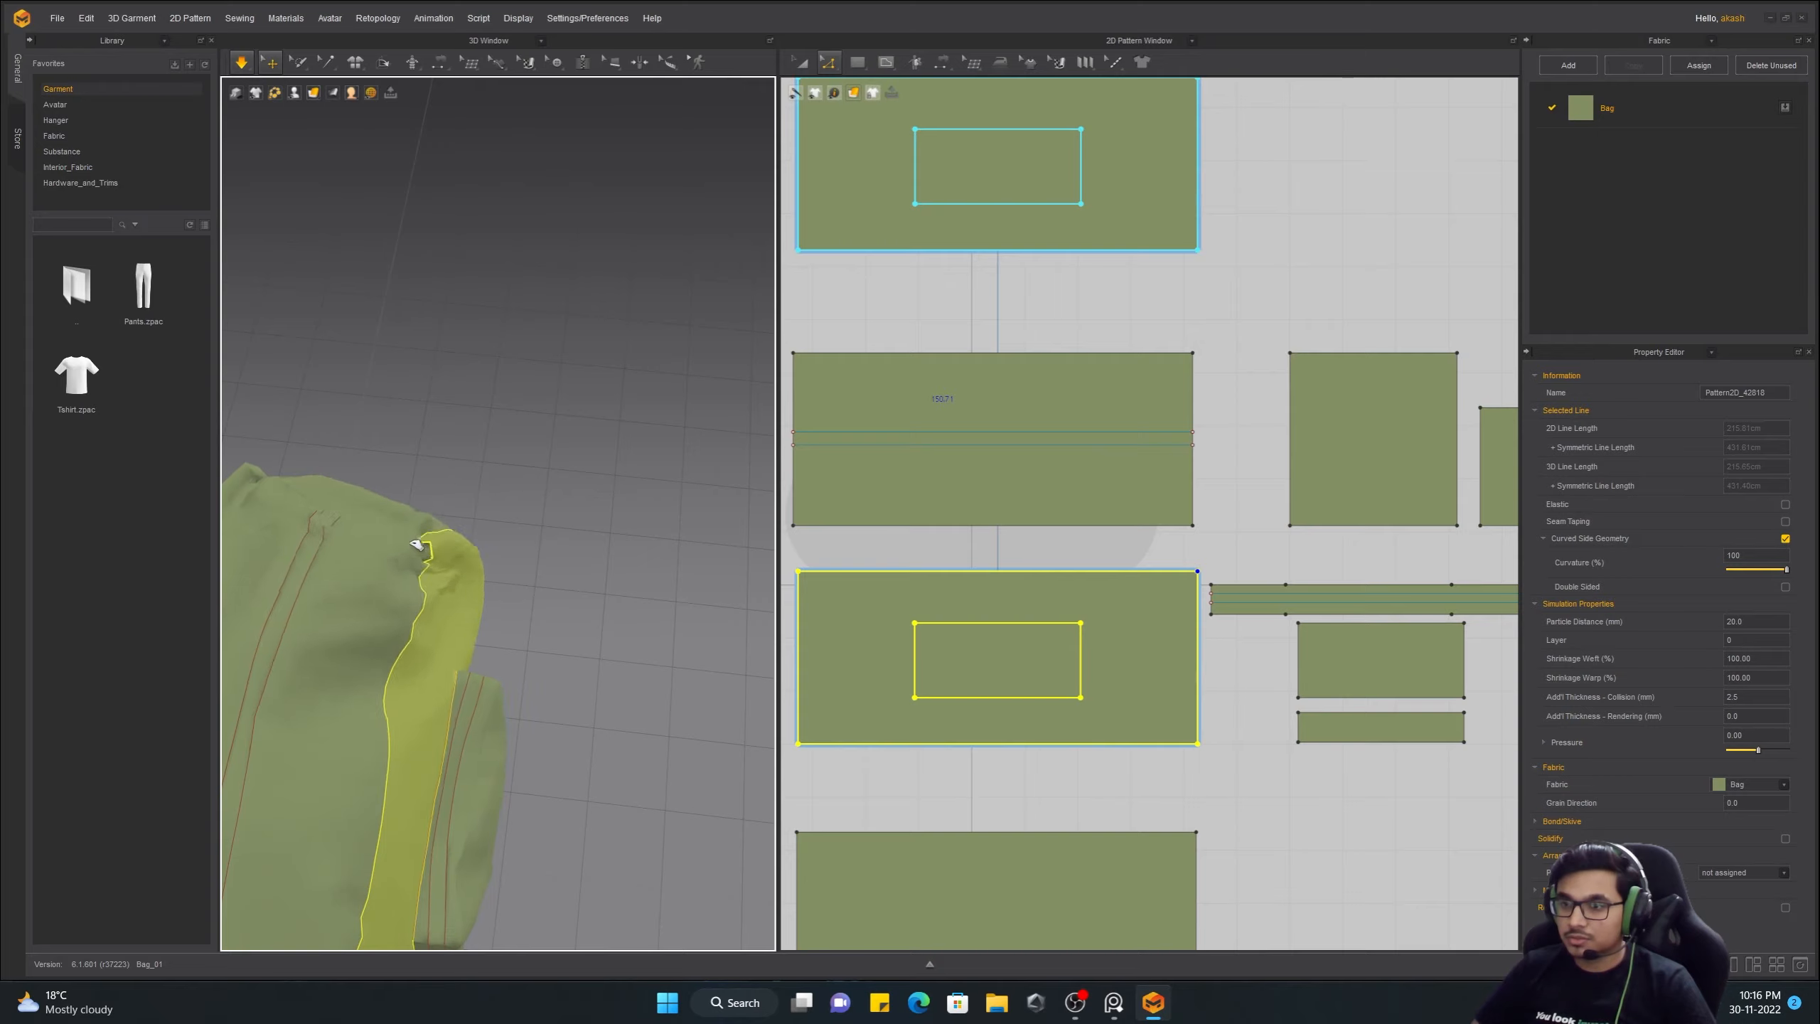
{"action": "key", "text": "space"}
{"action": "right_click_drag", "start_coordinate": [414, 540], "coordinate": [615, 504]}
{"action": "left_click", "coordinate": [473, 544]}
Pull the back panel's fabric around its internal rectangle during simulation to smooth its wrinkles
{"action": "scroll", "coordinate": [594, 365], "scroll_direction": "down", "scroll_amount": 4}
{"action": "left_click", "coordinate": [593, 366]}
{"action": "key", "text": "space"}
{"action": "right_click_drag", "start_coordinate": [597, 439], "coordinate": [701, 585]}
{"action": "key", "text": "space"}
{"action": "left_click", "coordinate": [701, 584]}
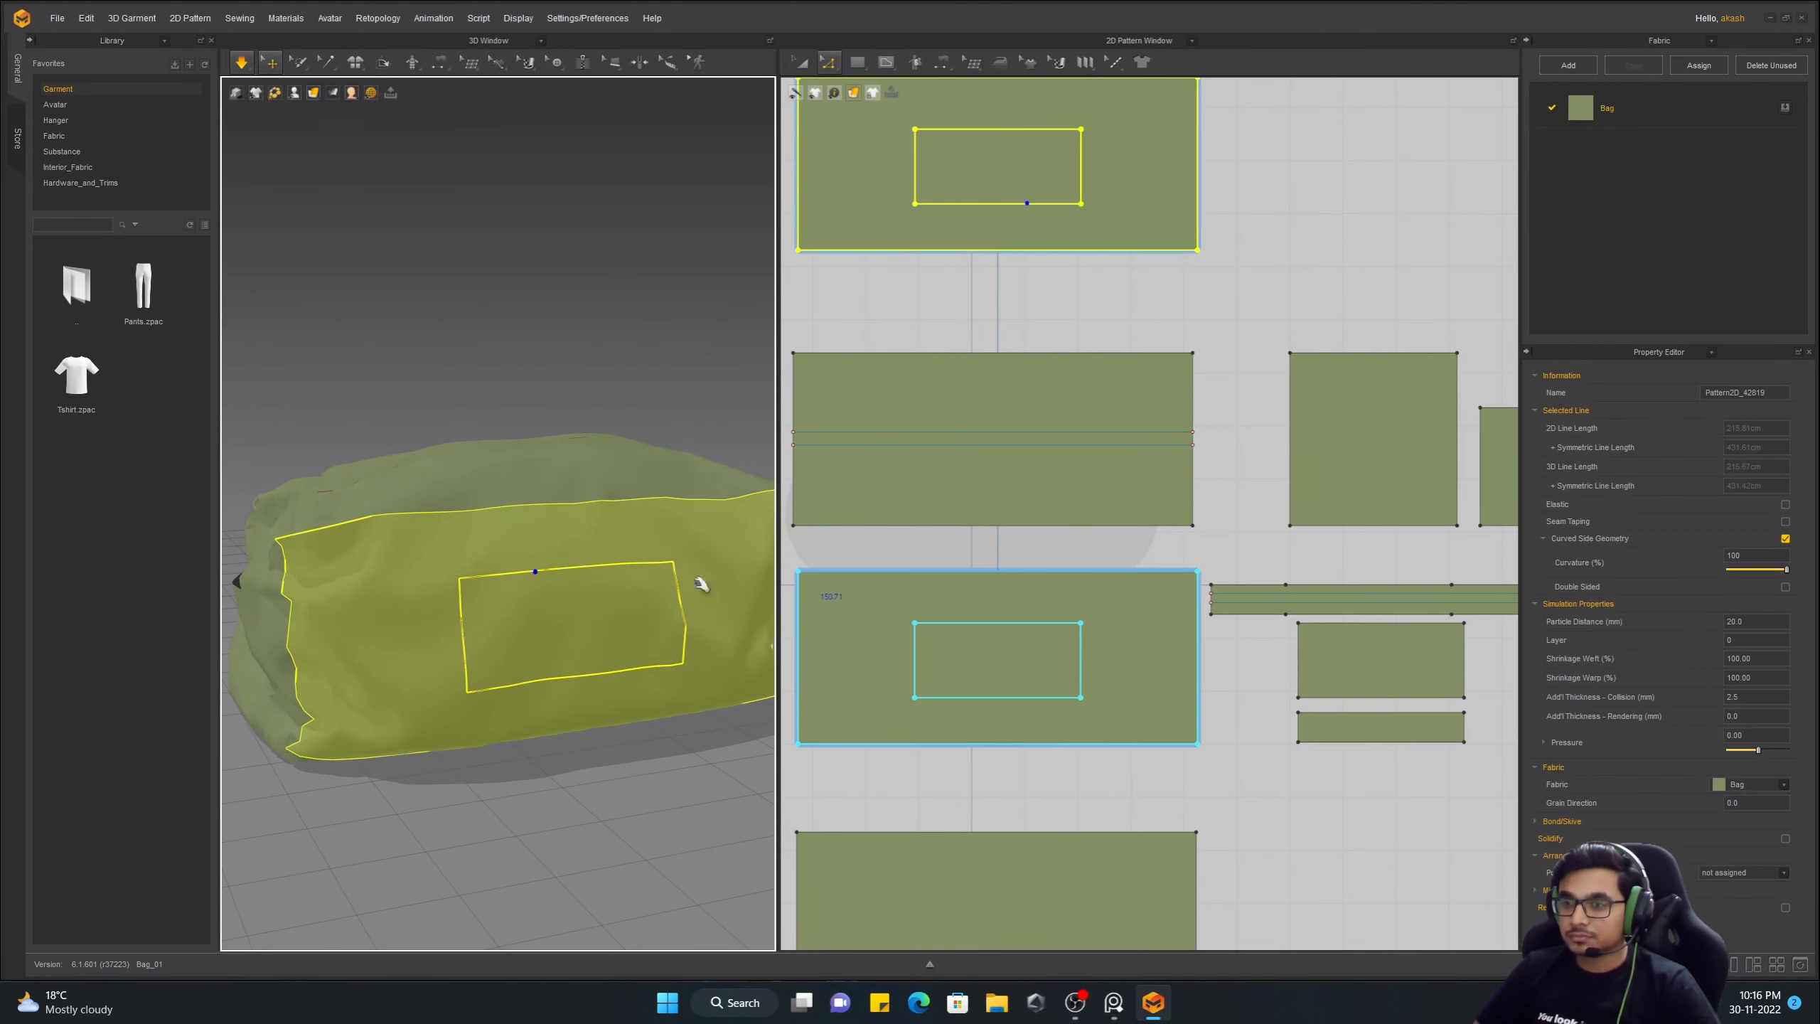
Adjust the side panel's upper corner in 3D and resume the simulation to settle the bag
{"action": "left_click", "coordinate": [800, 65]}
{"action": "scroll", "coordinate": [589, 483], "scroll_direction": "down", "scroll_amount": 5}
{"action": "right_click_drag", "start_coordinate": [589, 483], "coordinate": [366, 604]}
{"action": "left_click", "coordinate": [512, 590]}
{"action": "key", "text": "space"}
{"action": "left_click", "coordinate": [459, 591]}
{"action": "key", "text": "space"}
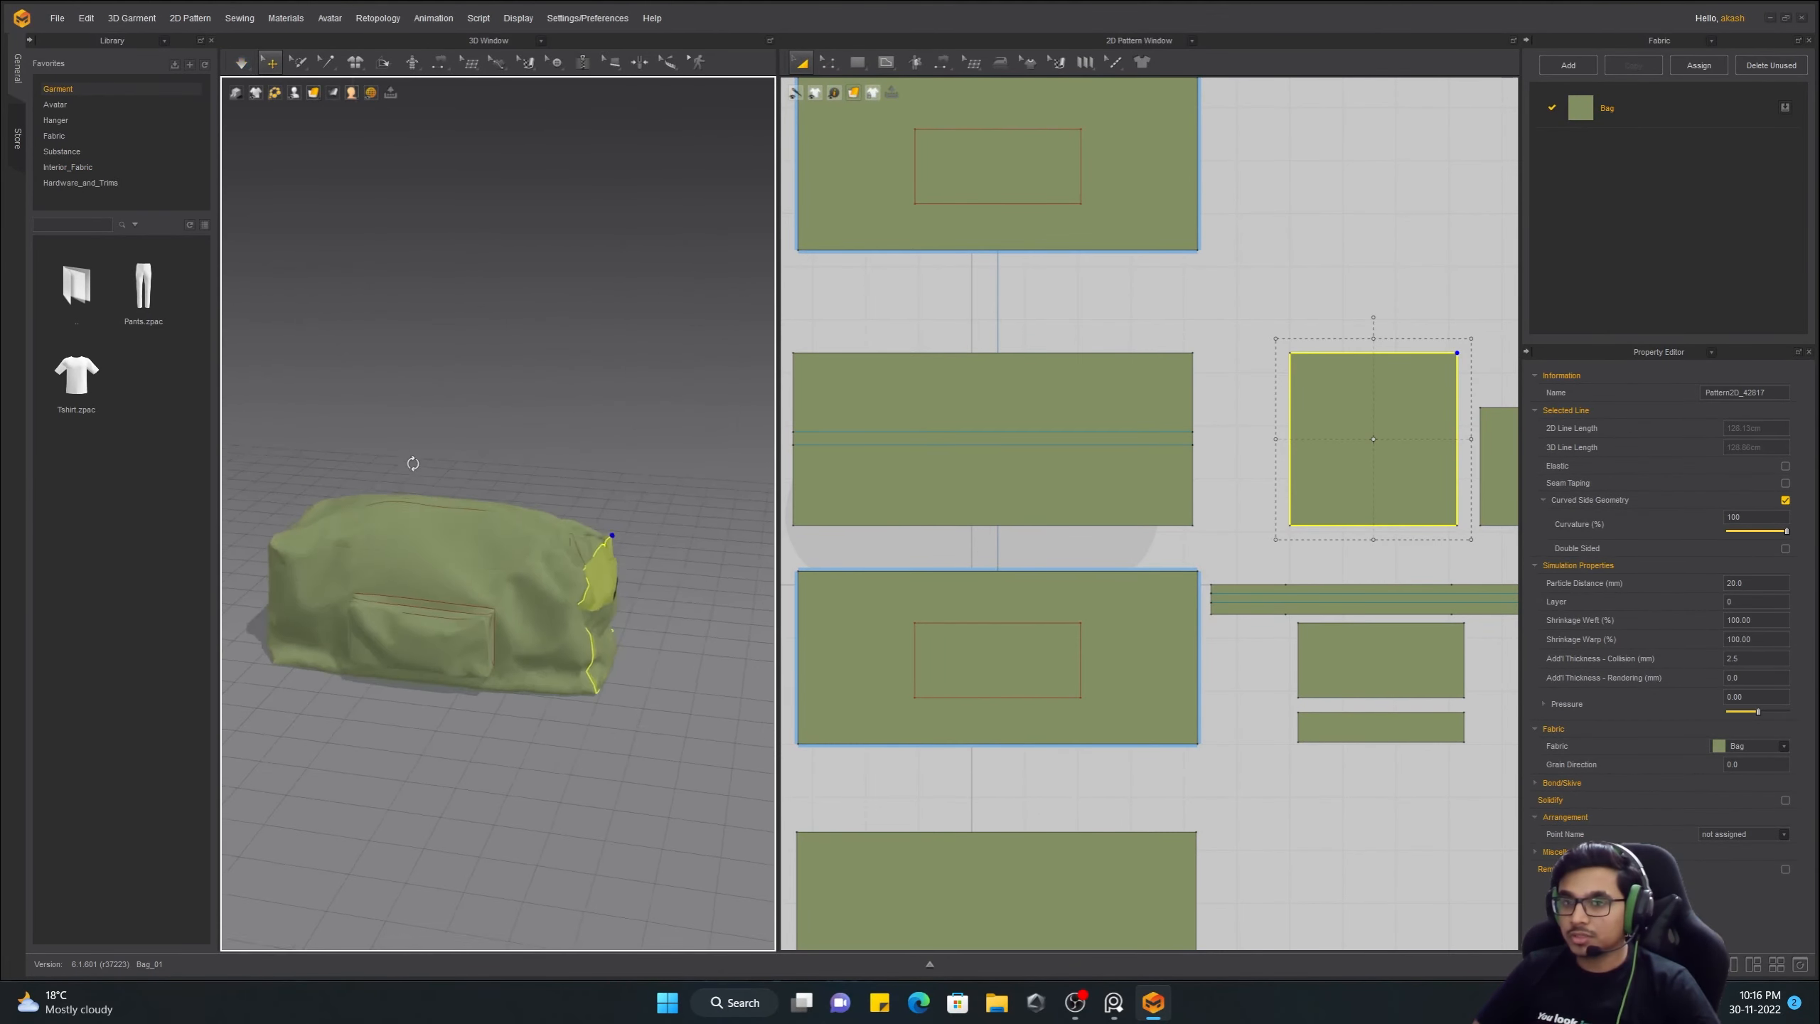
{"action": "right_click_drag", "start_coordinate": [562, 617], "coordinate": [442, 792]}
{"action": "key", "text": "space"}
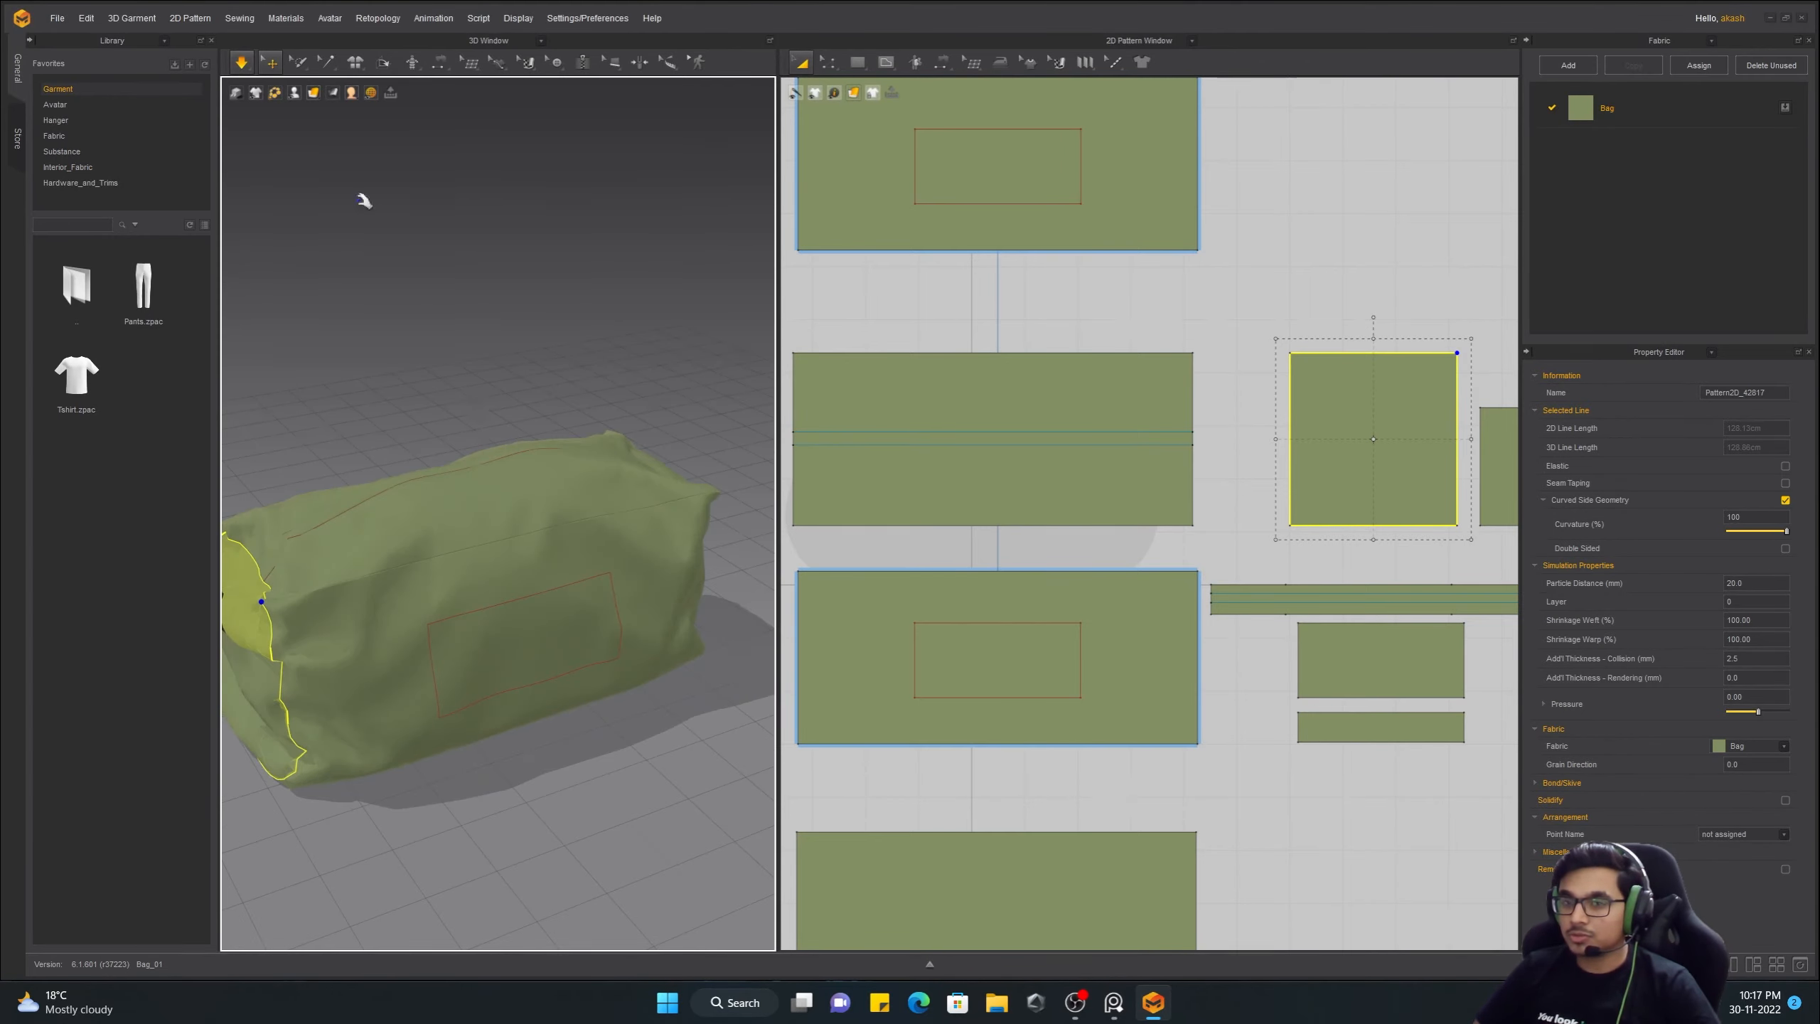
Examine the simulated bag's side, front panel and pocket from several angles to judge the overall shape
{"action": "left_click", "coordinate": [411, 558]}
{"action": "right_click_drag", "start_coordinate": [509, 542], "coordinate": [502, 588]}
{"action": "left_click", "coordinate": [998, 661]}
{"action": "right_click_drag", "start_coordinate": [631, 616], "coordinate": [416, 643]}
{"action": "right_click_drag", "start_coordinate": [475, 529], "coordinate": [475, 574]}
{"action": "left_click", "coordinate": [1125, 656]}
{"action": "middle_click_drag", "start_coordinate": [1124, 655], "coordinate": [1147, 674]}
{"action": "scroll", "coordinate": [542, 695], "scroll_direction": "down", "scroll_amount": 2}
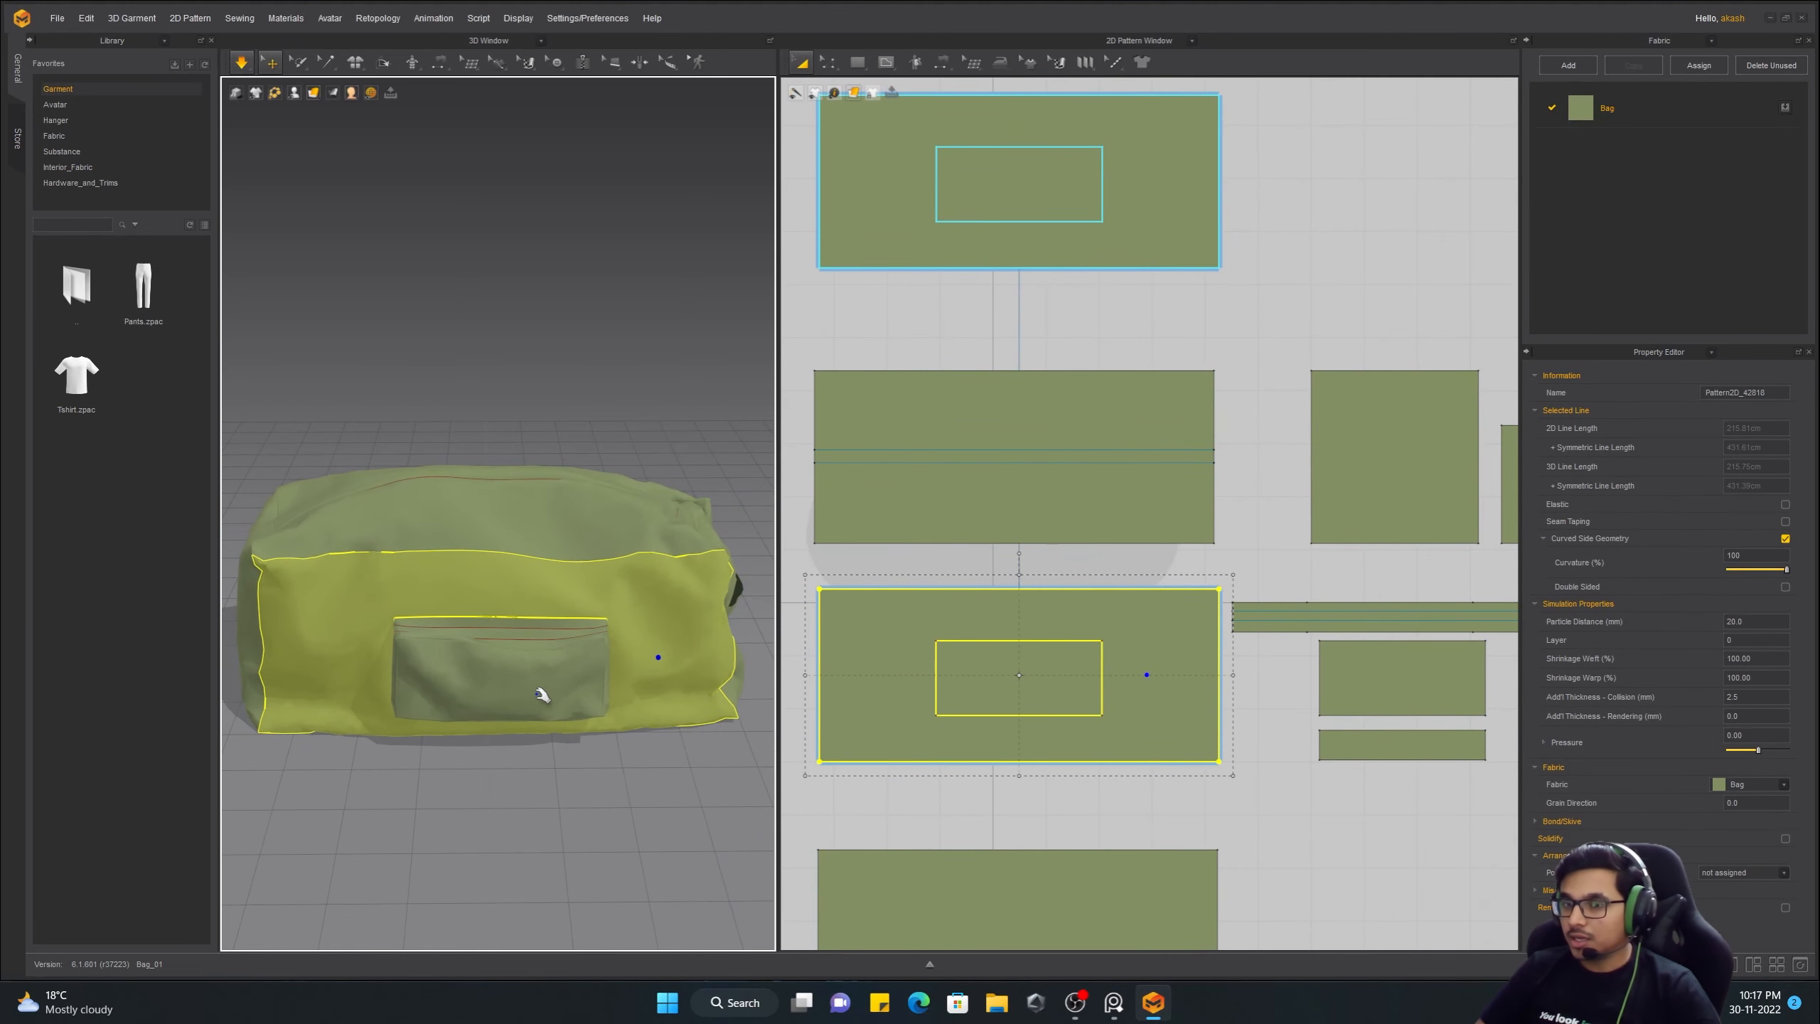
Make the pocket pieces and the front panel's matching internal rectangle slightly narrower
{"action": "scroll", "coordinate": [824, 567], "scroll_direction": "down", "scroll_amount": 2}
{"action": "left_click_drag", "start_coordinate": [1365, 577], "coordinate": [1030, 662]}
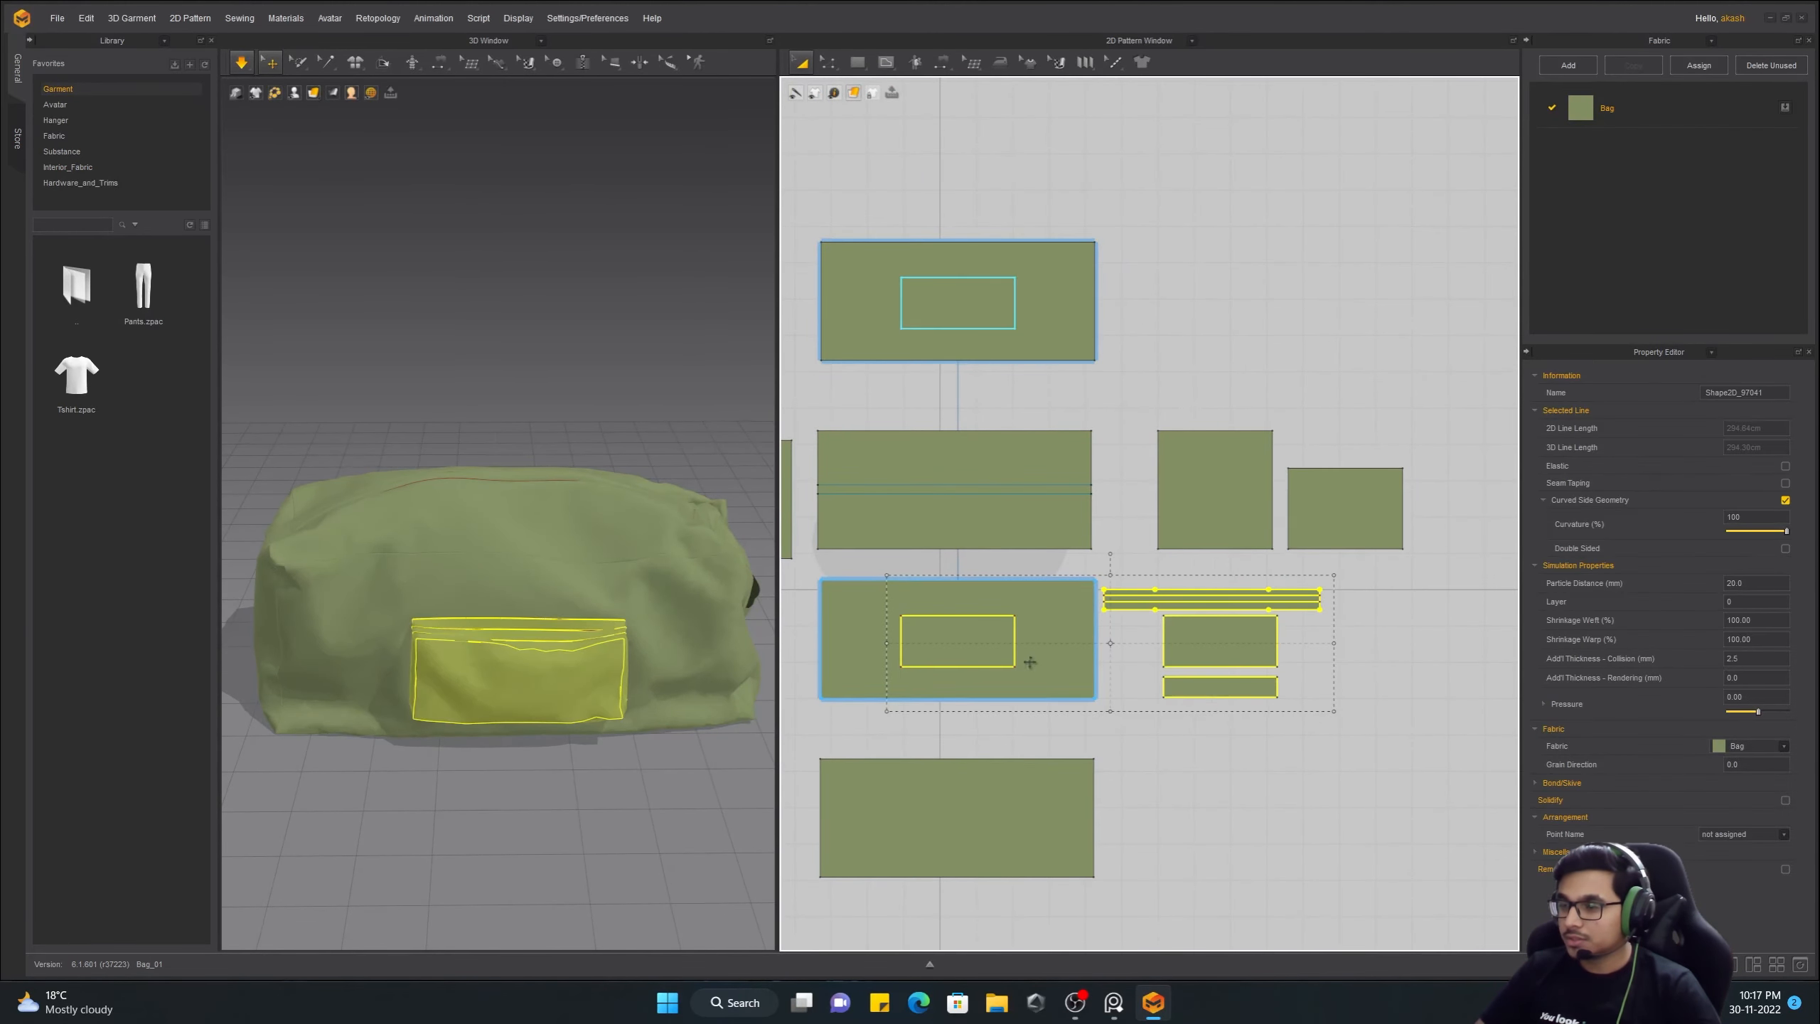
{"action": "key", "text": "Escape"}
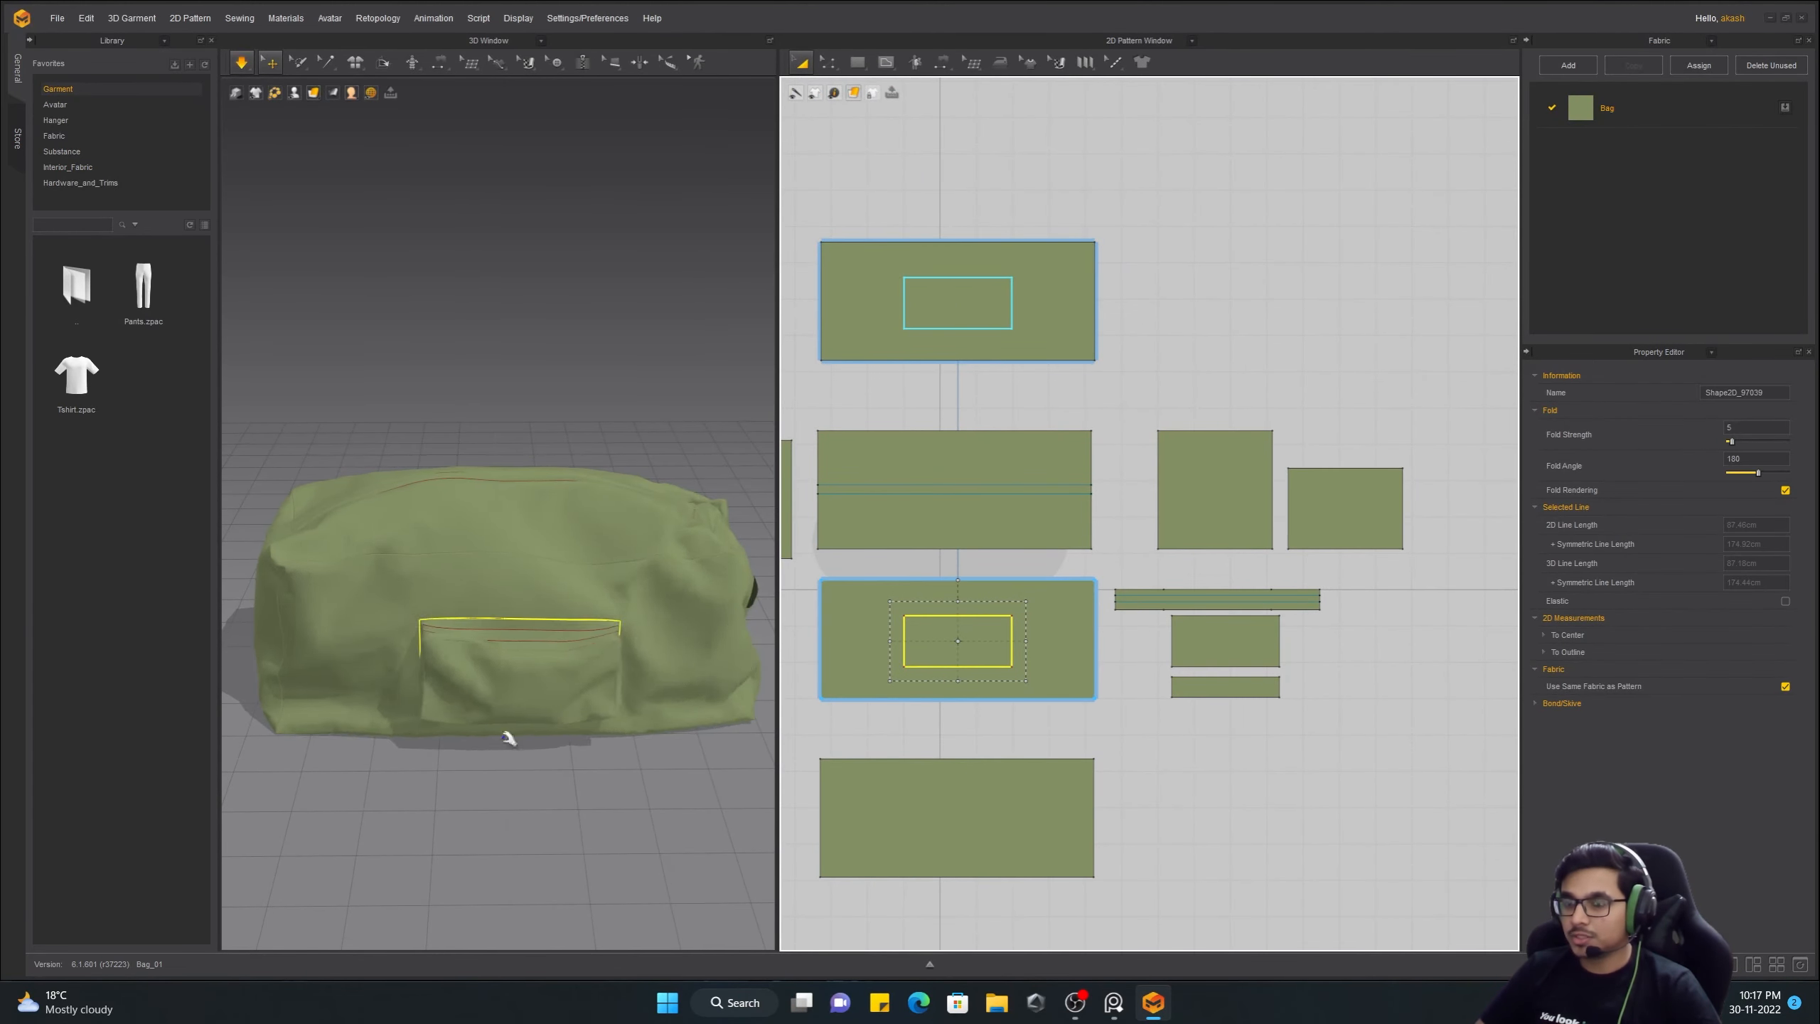
{"action": "right_click_drag", "start_coordinate": [507, 739], "coordinate": [533, 667]}
{"action": "scroll", "coordinate": [532, 667], "scroll_direction": "up", "scroll_amount": 1}
Draw a full-height vertical internal line near the front panel's left edge and paste a parallel copy further inward
{"action": "left_click", "coordinate": [353, 681]}
{"action": "scroll", "coordinate": [839, 627], "scroll_direction": "up", "scroll_amount": 4}
{"action": "middle_click_drag", "start_coordinate": [983, 597], "coordinate": [1072, 591]}
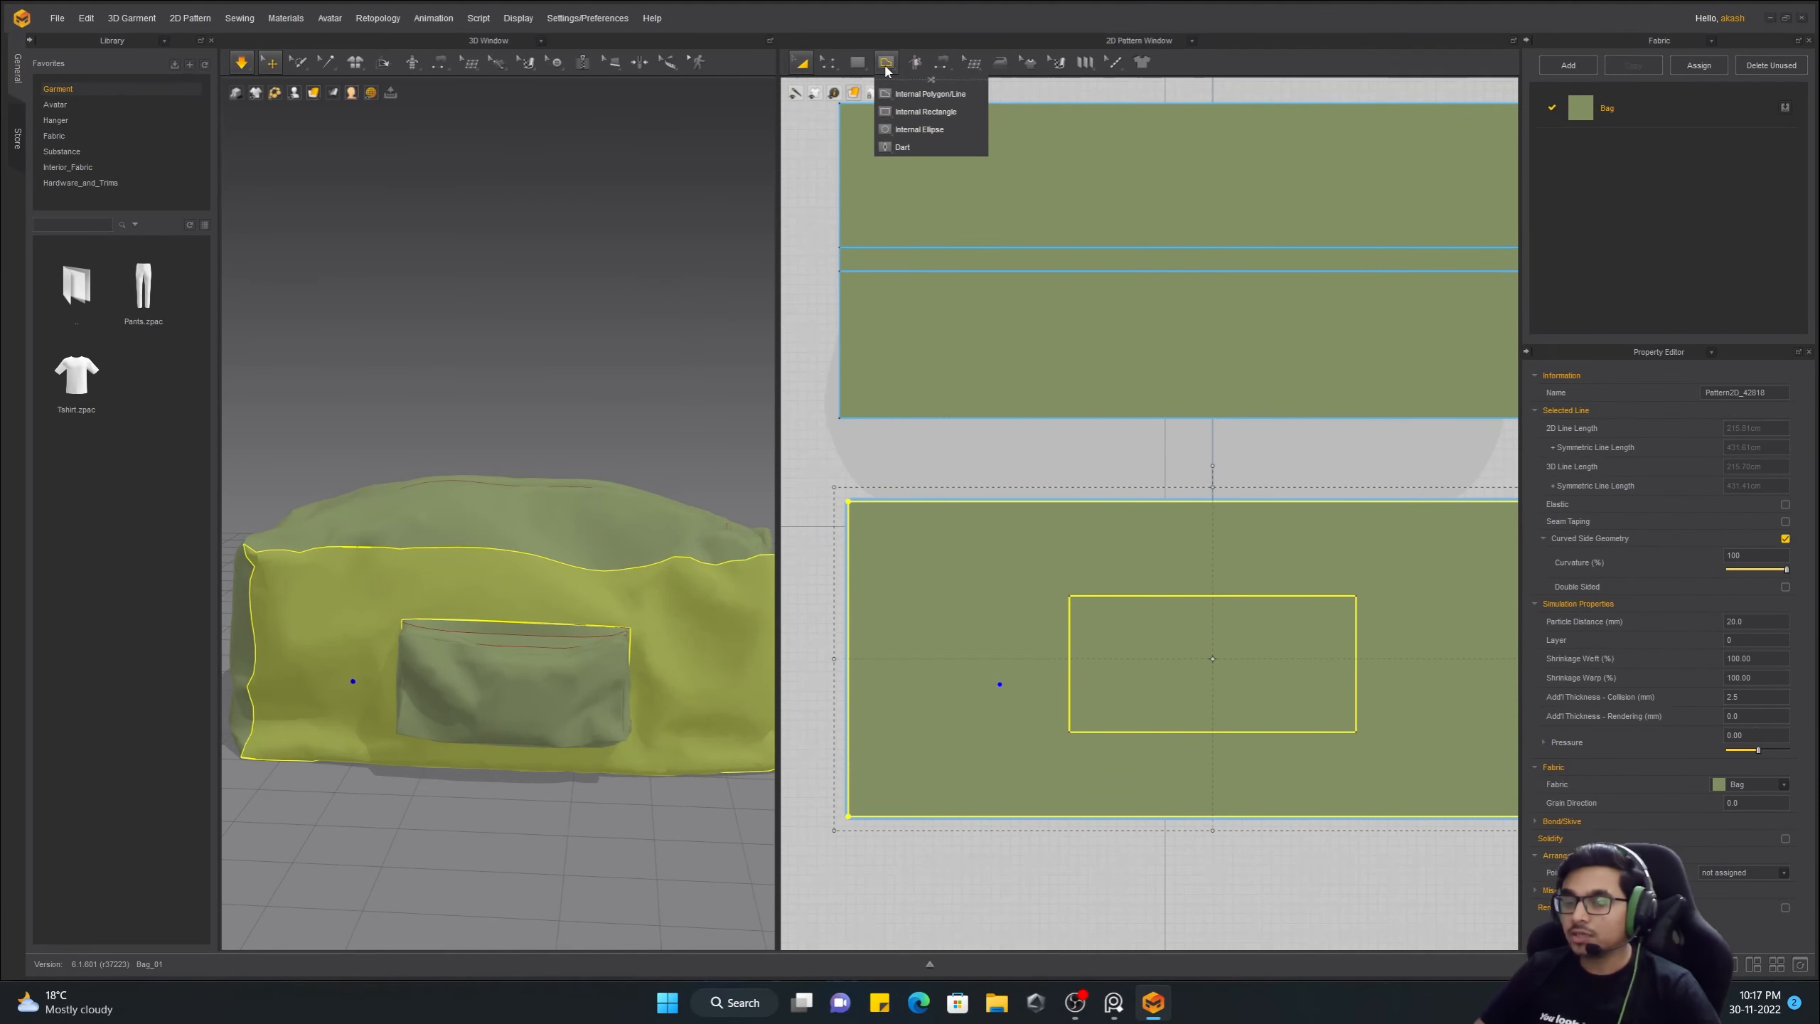
{"action": "double_click", "coordinate": [932, 817]}
{"action": "left_click", "coordinate": [829, 63]}
{"action": "key", "text": "ctrl+c"}
{"action": "key", "text": "ctrl+v"}
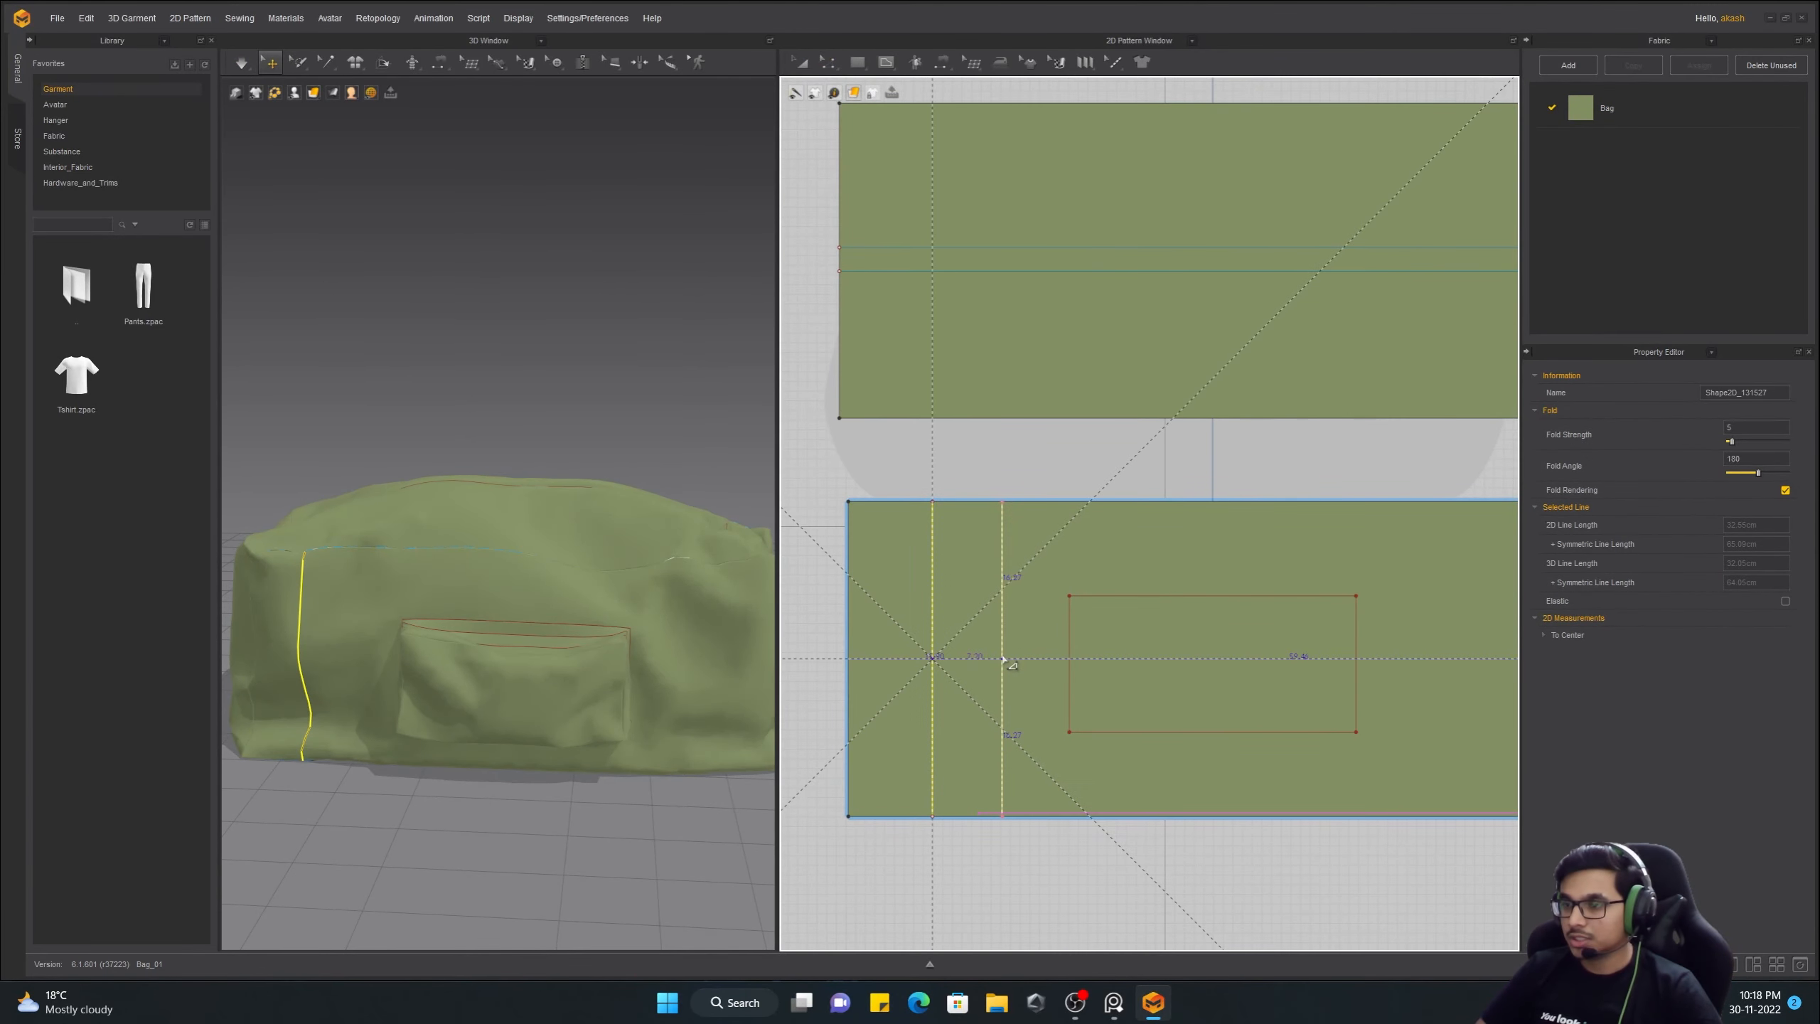
{"action": "left_click", "coordinate": [1005, 658]}
Shift the outer vertical line slightly inward and mirror both lines onto the front panel's opposite side
{"action": "right_click_drag", "start_coordinate": [412, 602], "coordinate": [494, 563]}
{"action": "left_click_drag", "start_coordinate": [932, 692], "coordinate": [942, 692]}
{"action": "scroll", "coordinate": [1048, 670], "scroll_direction": "down", "scroll_amount": 2}
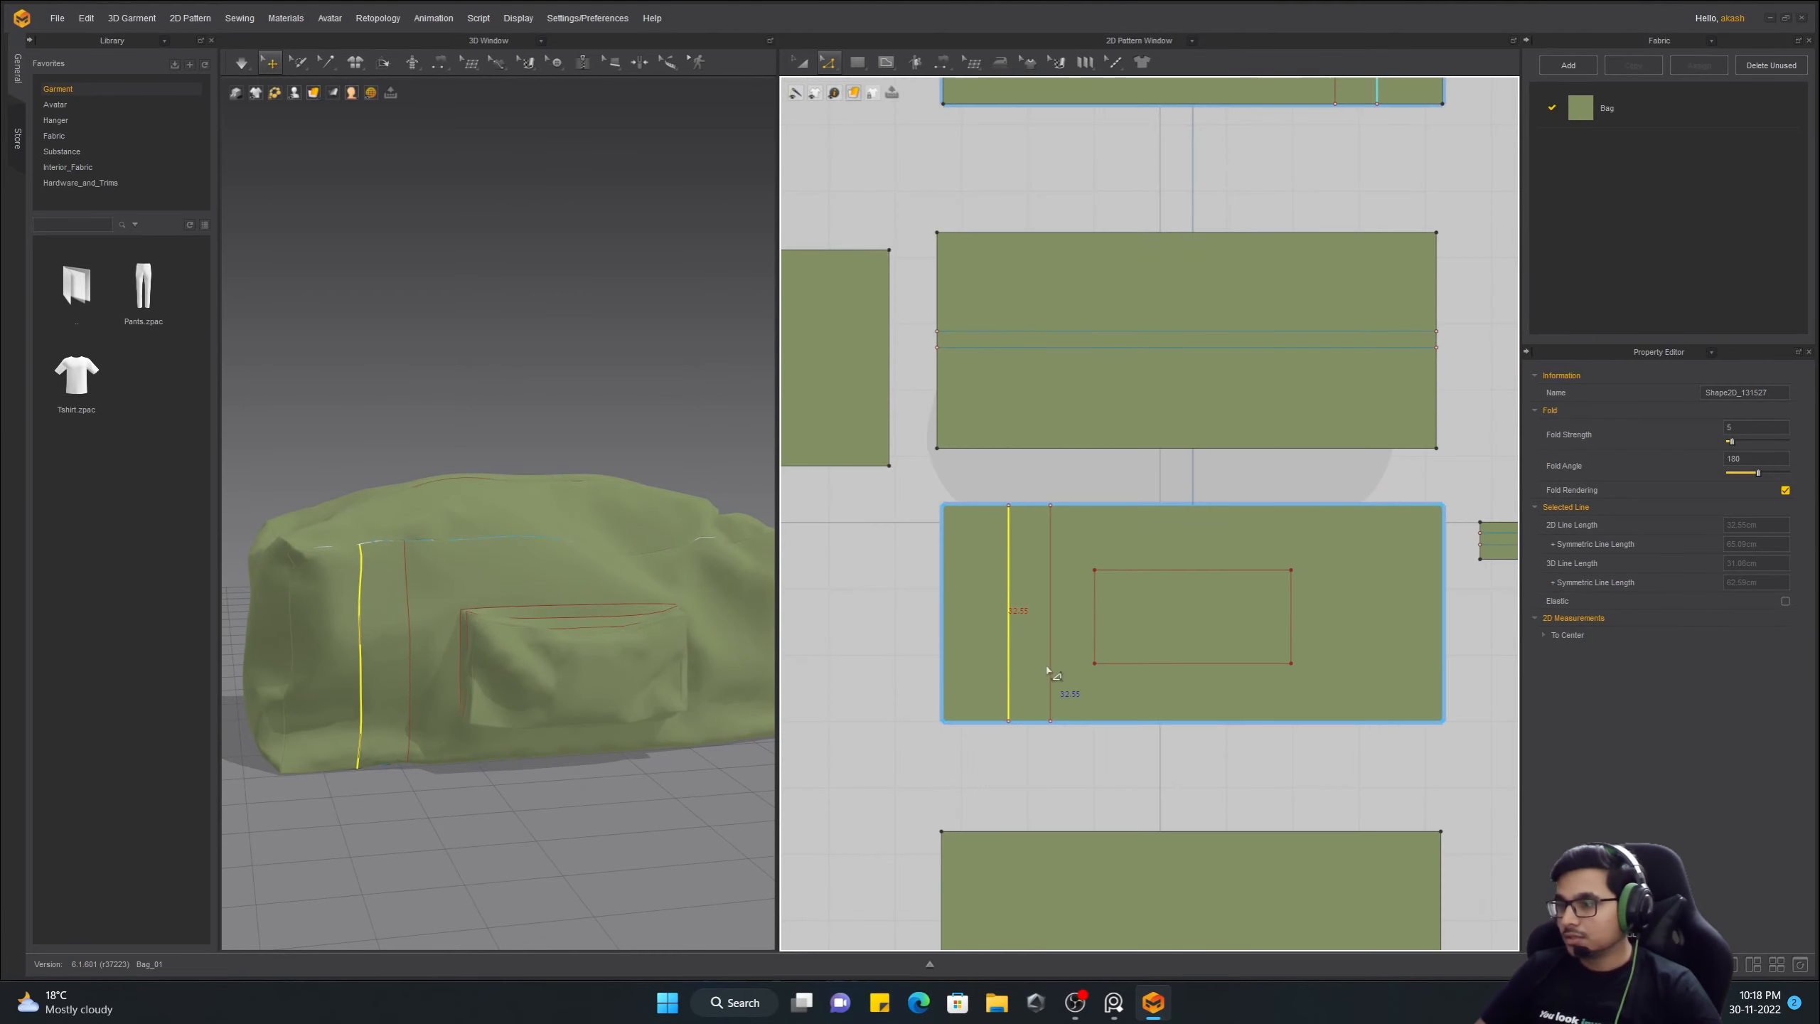
{"action": "right_click_drag", "start_coordinate": [548, 569], "coordinate": [598, 624]}
{"action": "scroll", "coordinate": [889, 537], "scroll_direction": "down", "scroll_amount": 2}
{"action": "scroll", "coordinate": [996, 597], "scroll_direction": "up", "scroll_amount": 2}
{"action": "left_click", "coordinate": [981, 600]}
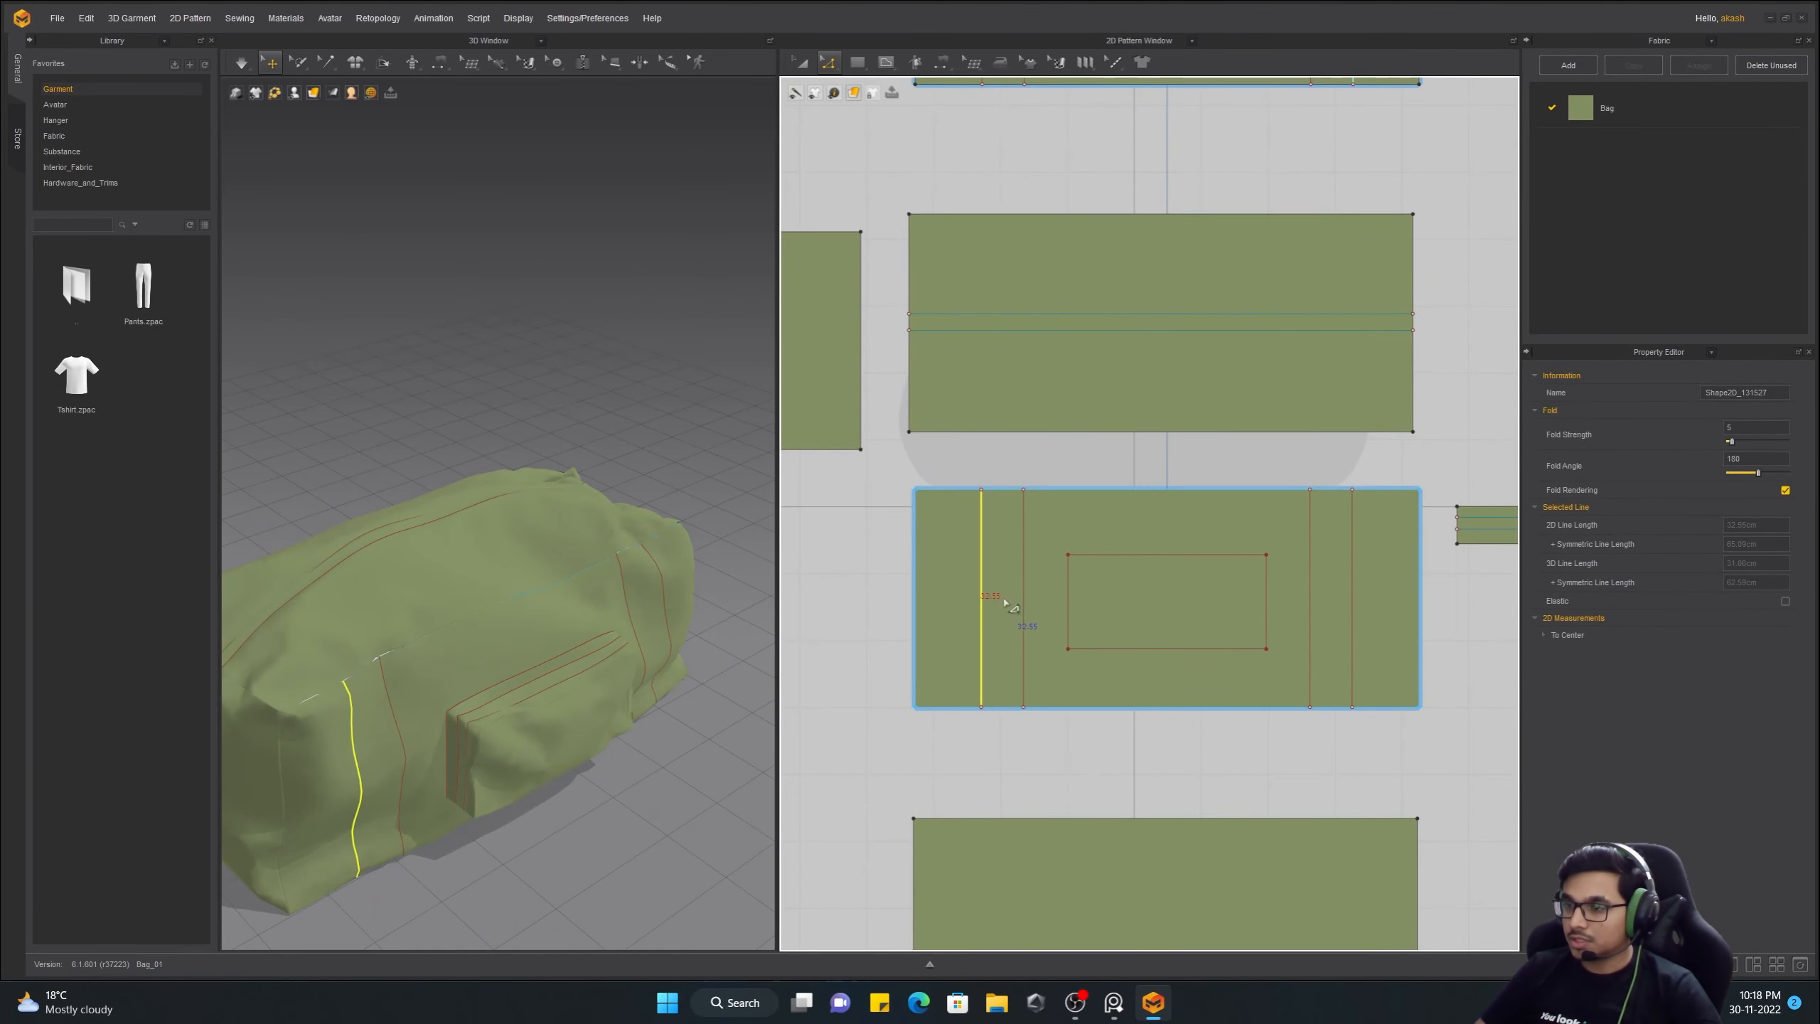
Try drawing a rectangle pattern between the front panel's two left vertical lines, and delete it
{"action": "left_click", "coordinate": [1024, 595], "text": "shift"}
{"action": "right_click", "coordinate": [1023, 594]}
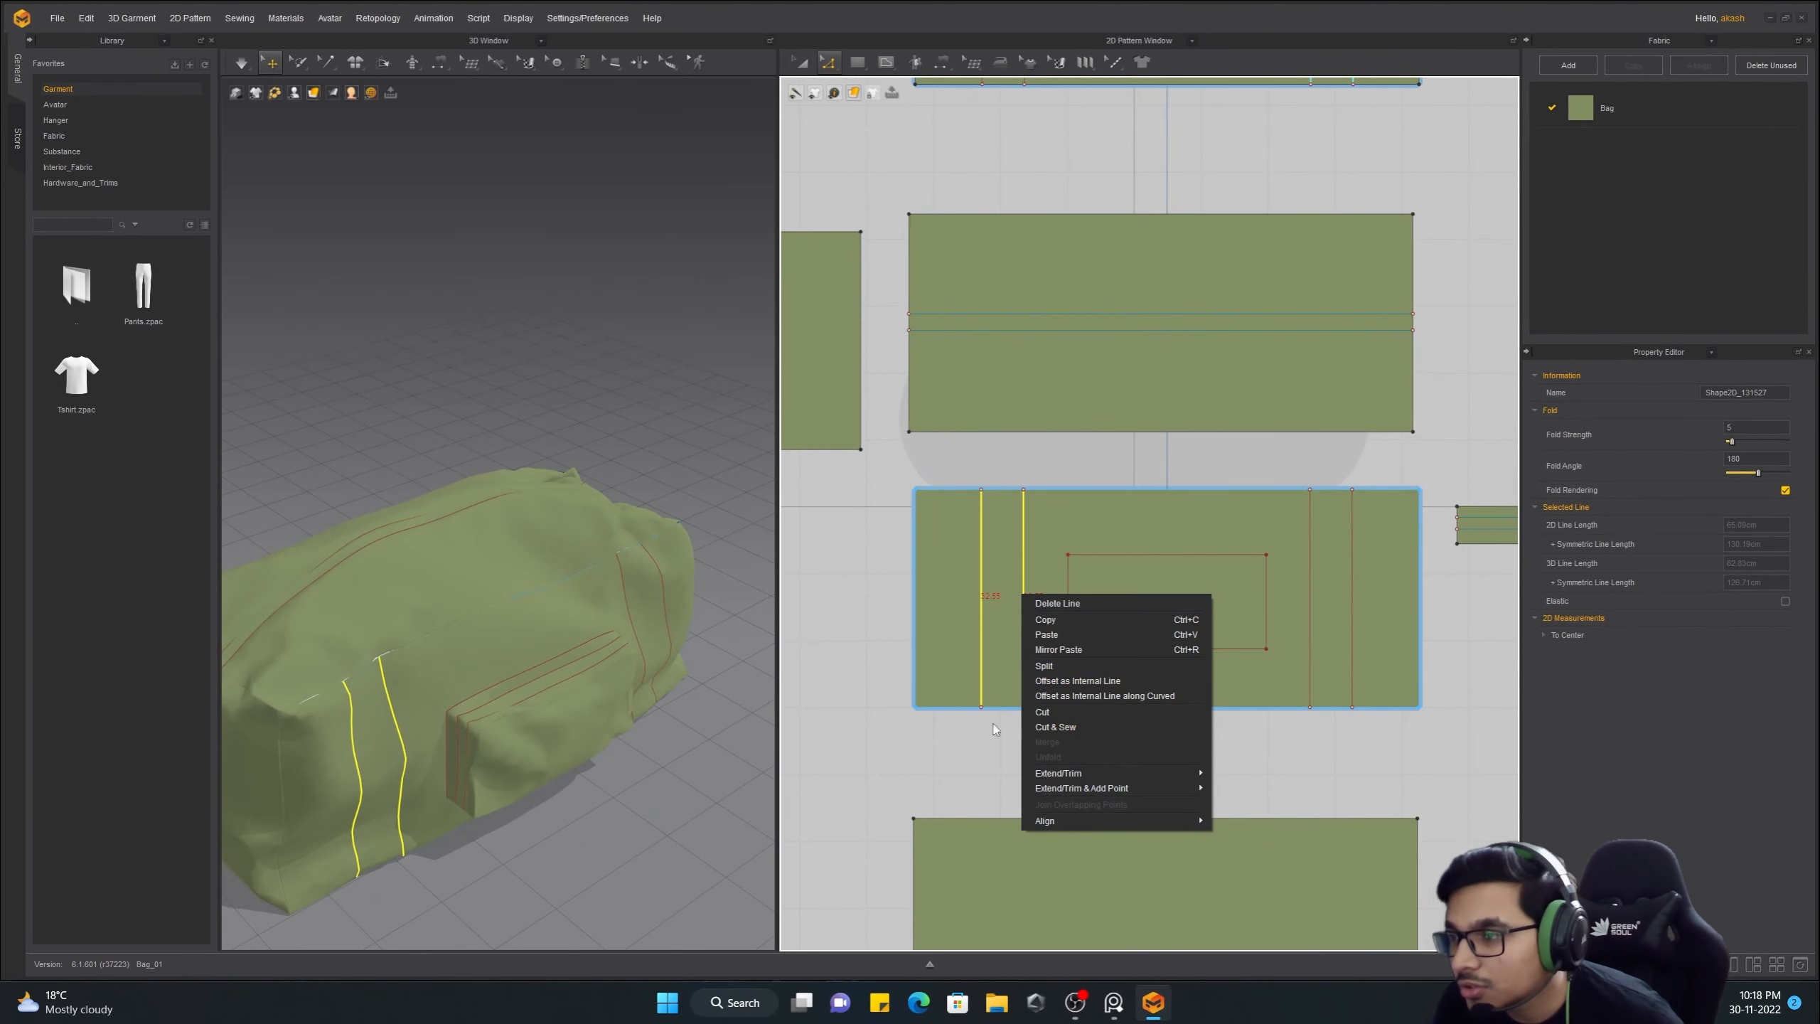
{"action": "key", "text": "Escape"}
{"action": "key", "text": "s"}
{"action": "scroll", "coordinate": [957, 497], "scroll_direction": "up", "scroll_amount": 3}
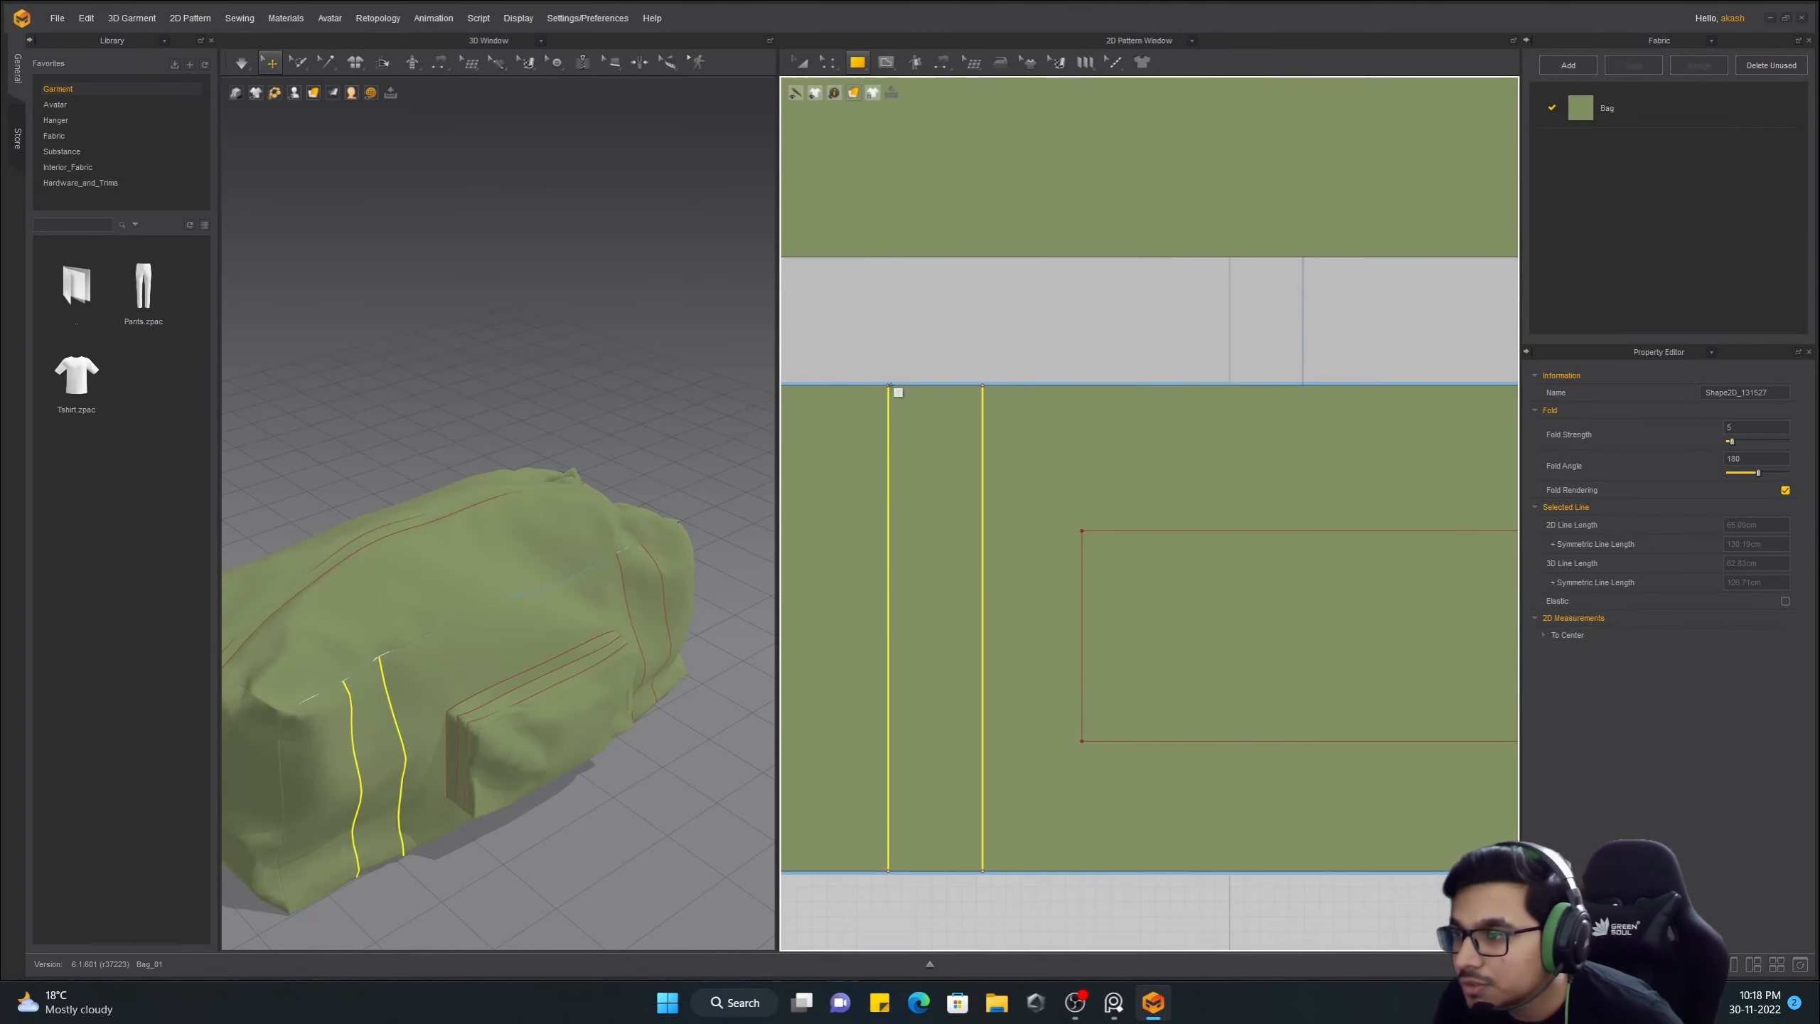
{"action": "left_click_drag", "start_coordinate": [982, 869], "coordinate": [982, 871]}
{"action": "key", "text": "a"}
{"action": "scroll", "coordinate": [1049, 561], "scroll_direction": "down", "scroll_amount": 4}
{"action": "key", "text": "Delete"}
{"action": "left_click", "coordinate": [1061, 563]}
{"action": "left_click", "coordinate": [545, 345]}
{"action": "right_click_drag", "start_coordinate": [544, 359], "coordinate": [602, 394]}
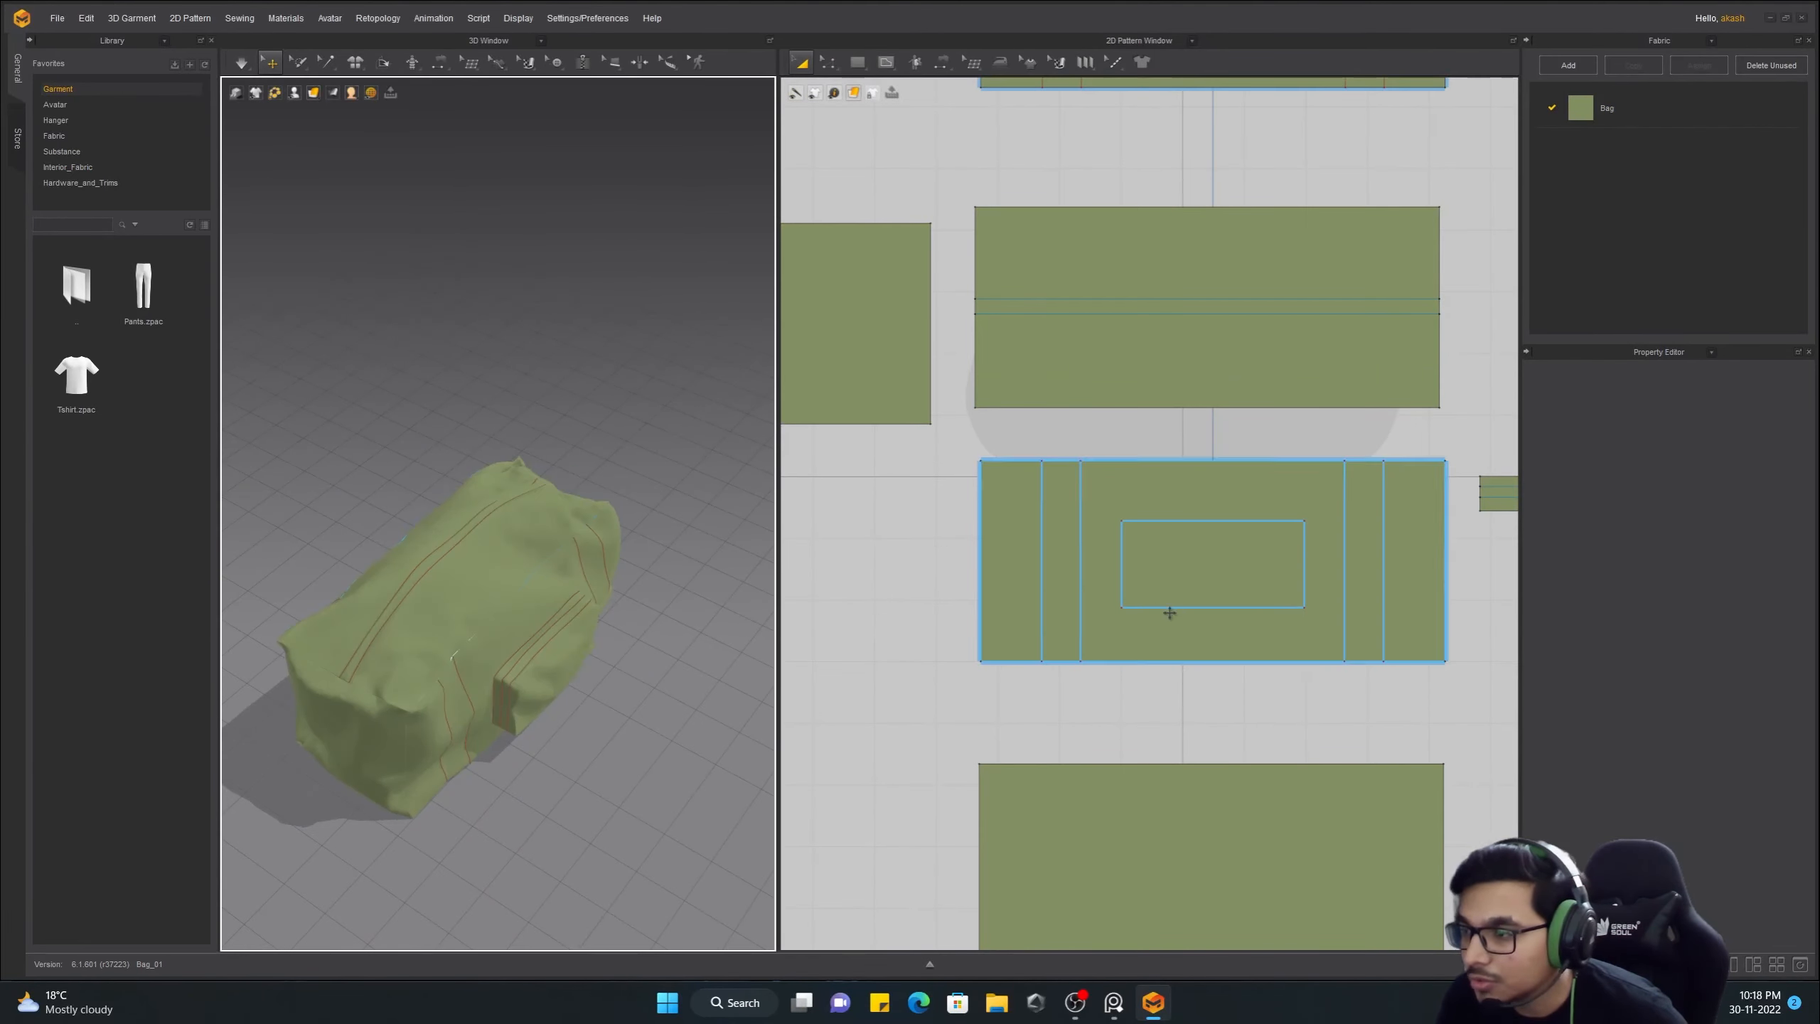
Draw a rectangular strap pattern spanning the gap between the front panel's left line pair and move it clear of the panels
{"action": "scroll", "coordinate": [1147, 516], "scroll_direction": "up", "scroll_amount": 3}
{"action": "left_click", "coordinate": [858, 63]}
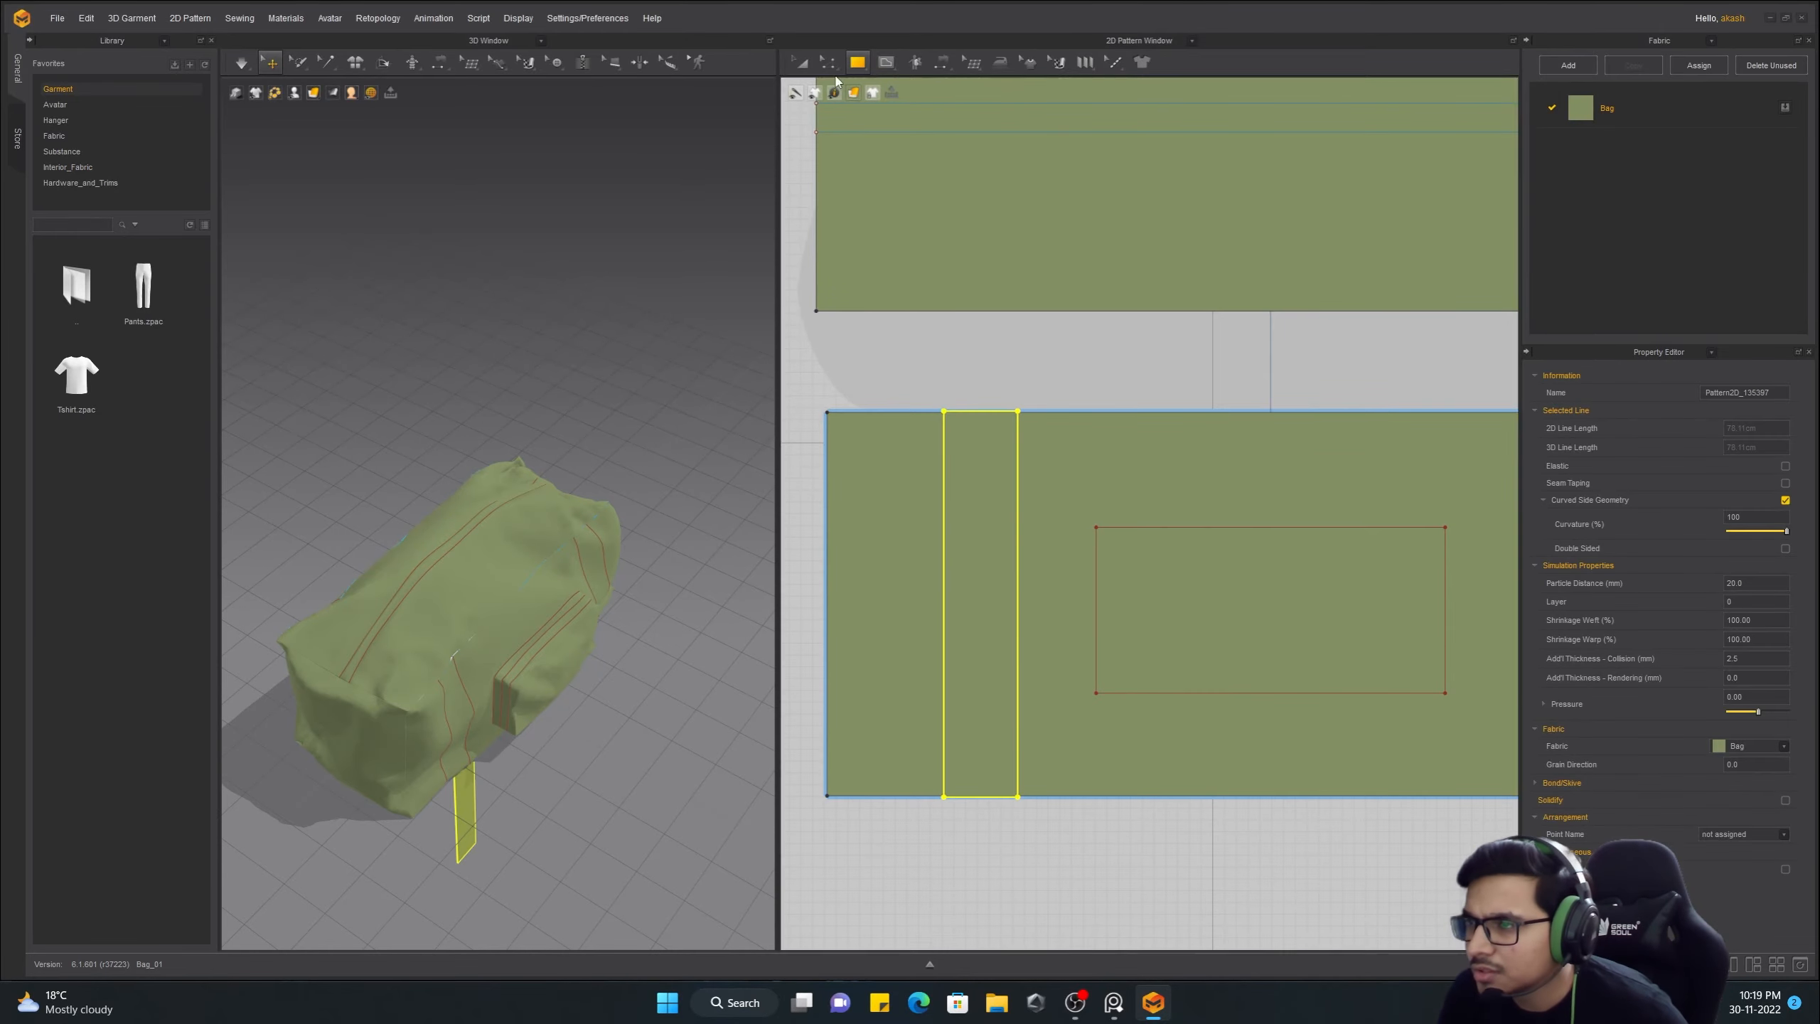
{"action": "left_click", "coordinate": [801, 64]}
{"action": "scroll", "coordinate": [1146, 514], "scroll_direction": "down", "scroll_amount": 4}
{"action": "left_click_drag", "start_coordinate": [1086, 532], "coordinate": [886, 557]}
{"action": "scroll", "coordinate": [1032, 489], "scroll_direction": "down", "scroll_amount": 4}
{"action": "scroll", "coordinate": [1024, 466], "scroll_direction": "up", "scroll_amount": 3}
{"action": "middle_click_drag", "start_coordinate": [931, 595], "coordinate": [1026, 590]}
Position the strap piece in 3D just in front of the bag, beside the front panel's left line pair
{"action": "right_click_drag", "start_coordinate": [559, 502], "coordinate": [545, 416]}
{"action": "left_click_drag", "start_coordinate": [480, 724], "coordinate": [509, 654]}
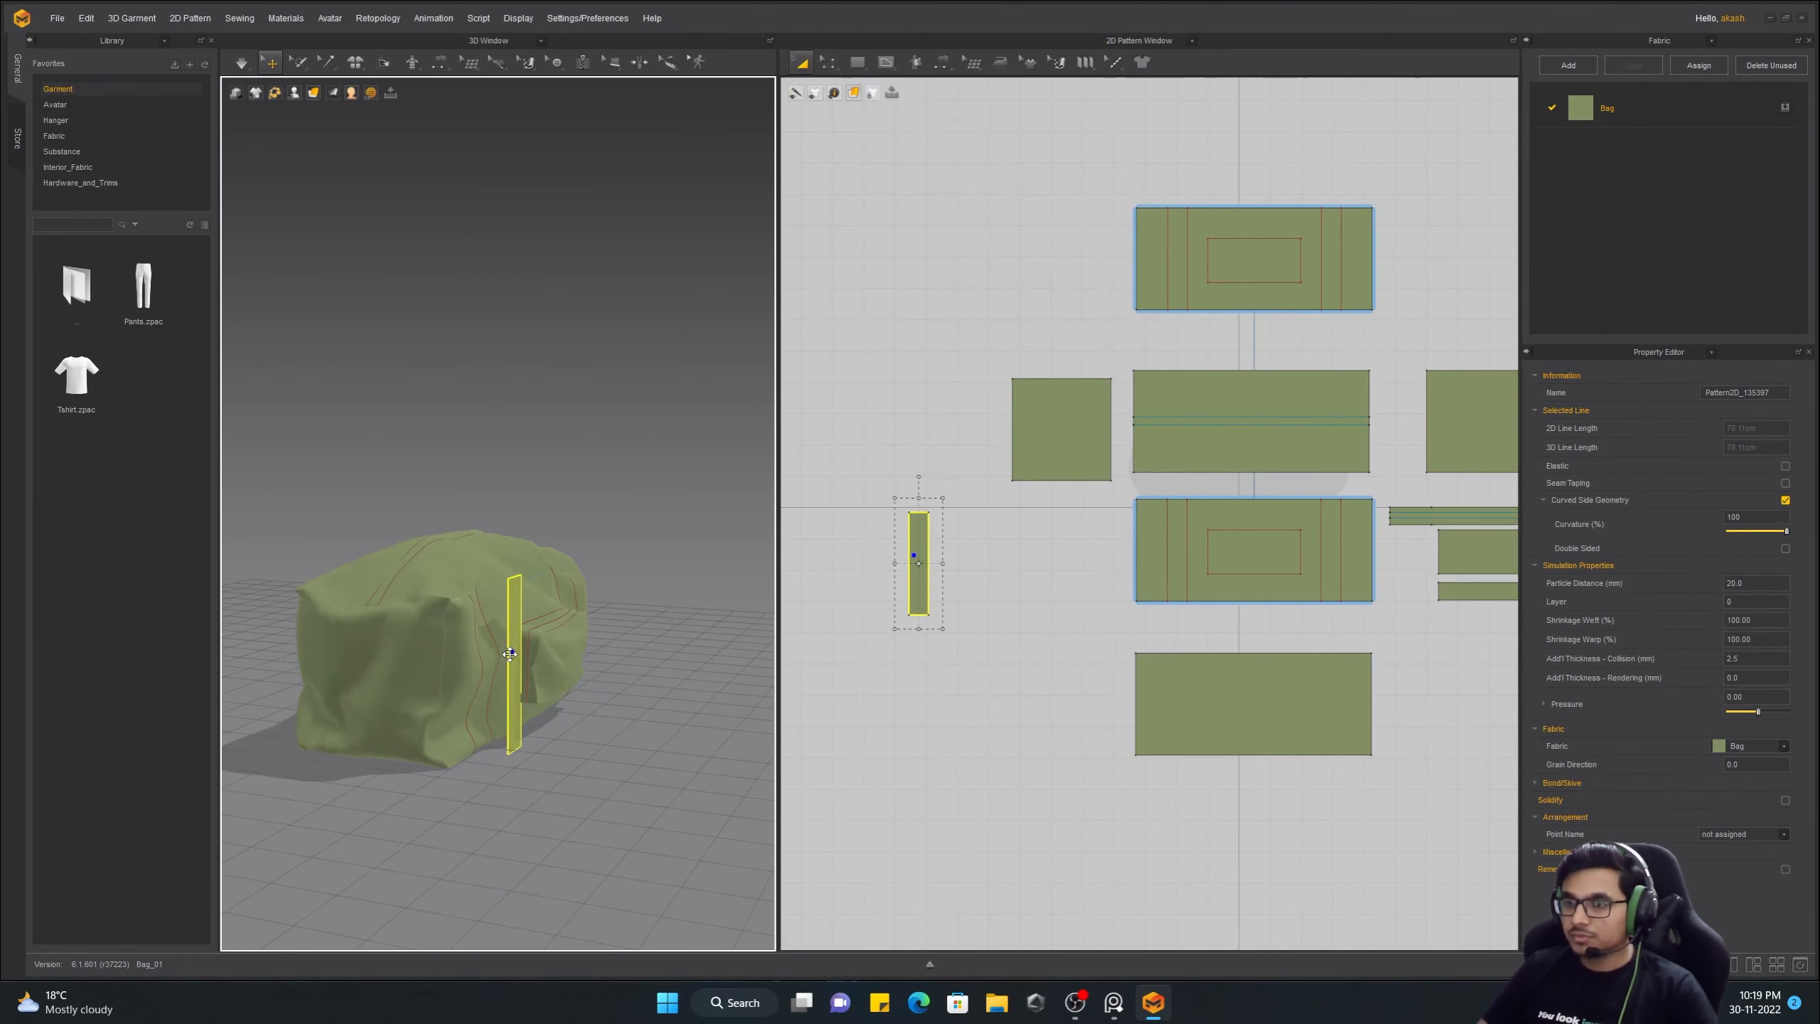
{"action": "right_click_drag", "start_coordinate": [510, 655], "coordinate": [430, 650]}
{"action": "left_click_drag", "start_coordinate": [473, 646], "coordinate": [460, 641]}
{"action": "right_click_drag", "start_coordinate": [502, 630], "coordinate": [431, 688]}
{"action": "scroll", "coordinate": [463, 695], "scroll_direction": "up", "scroll_amount": 3}
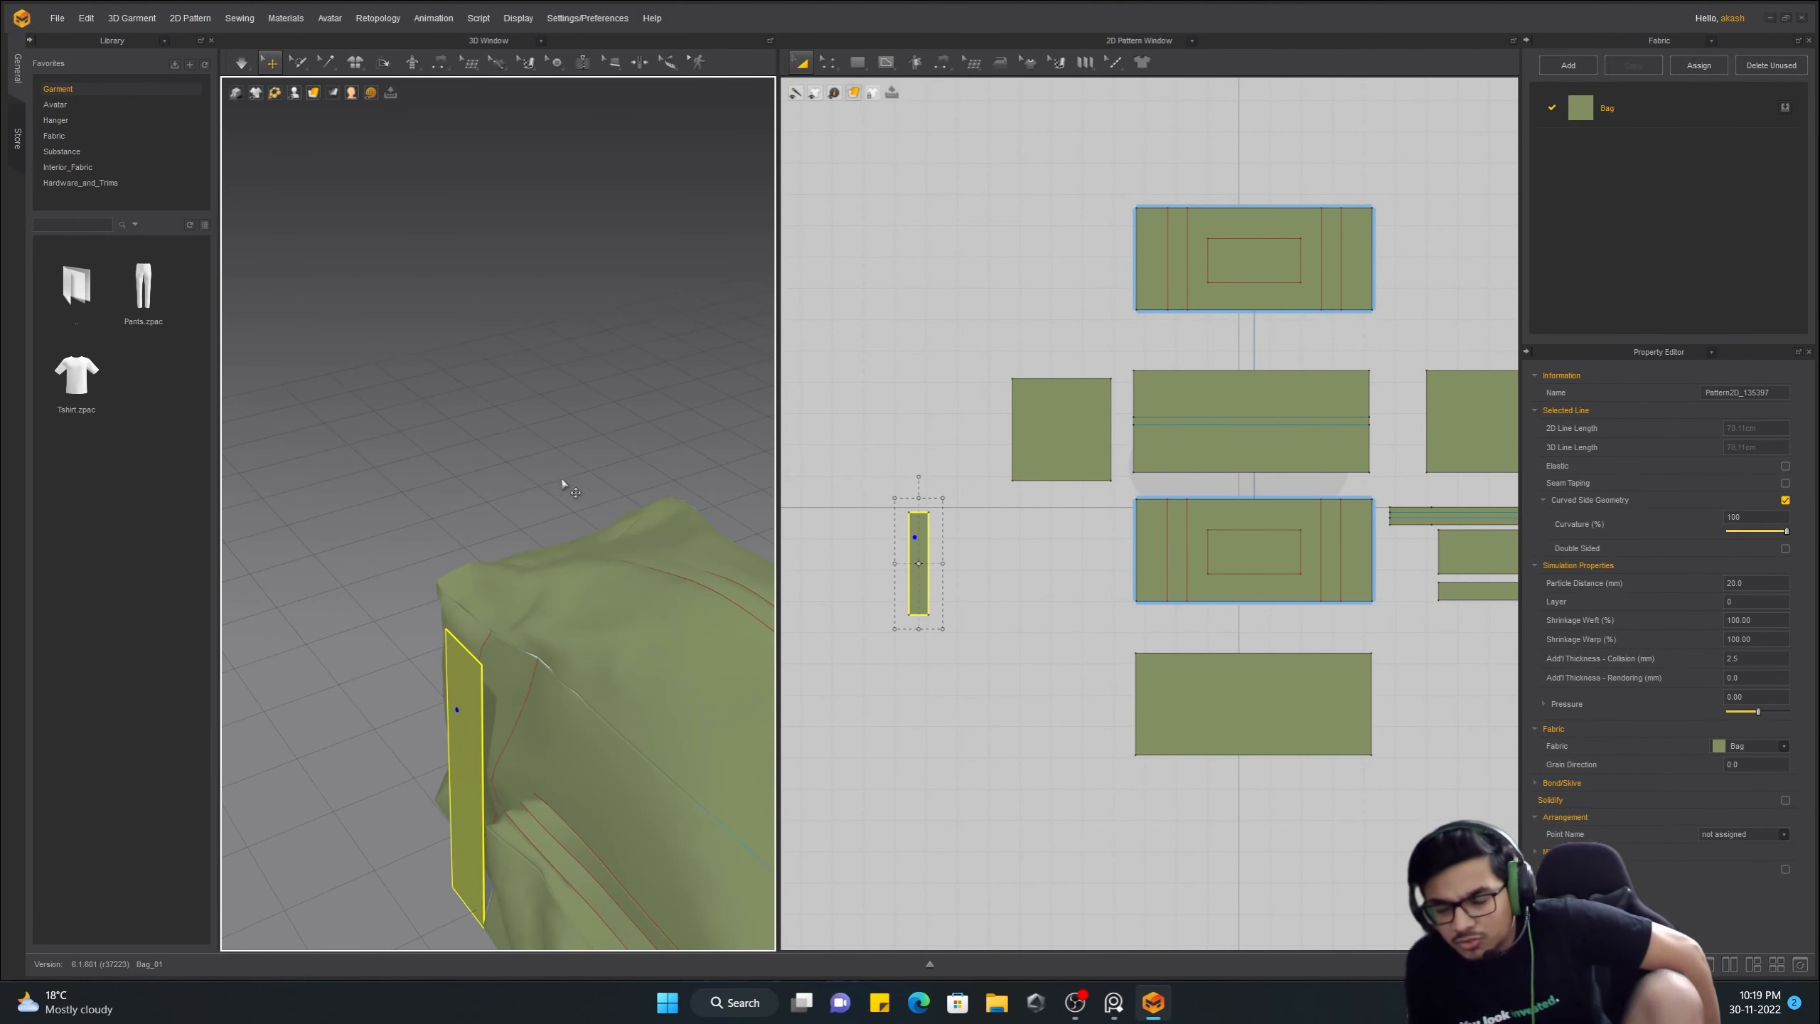
{"action": "scroll", "coordinate": [594, 657], "scroll_direction": "down", "scroll_amount": 3}
{"action": "right_click_drag", "start_coordinate": [593, 657], "coordinate": [459, 617]}
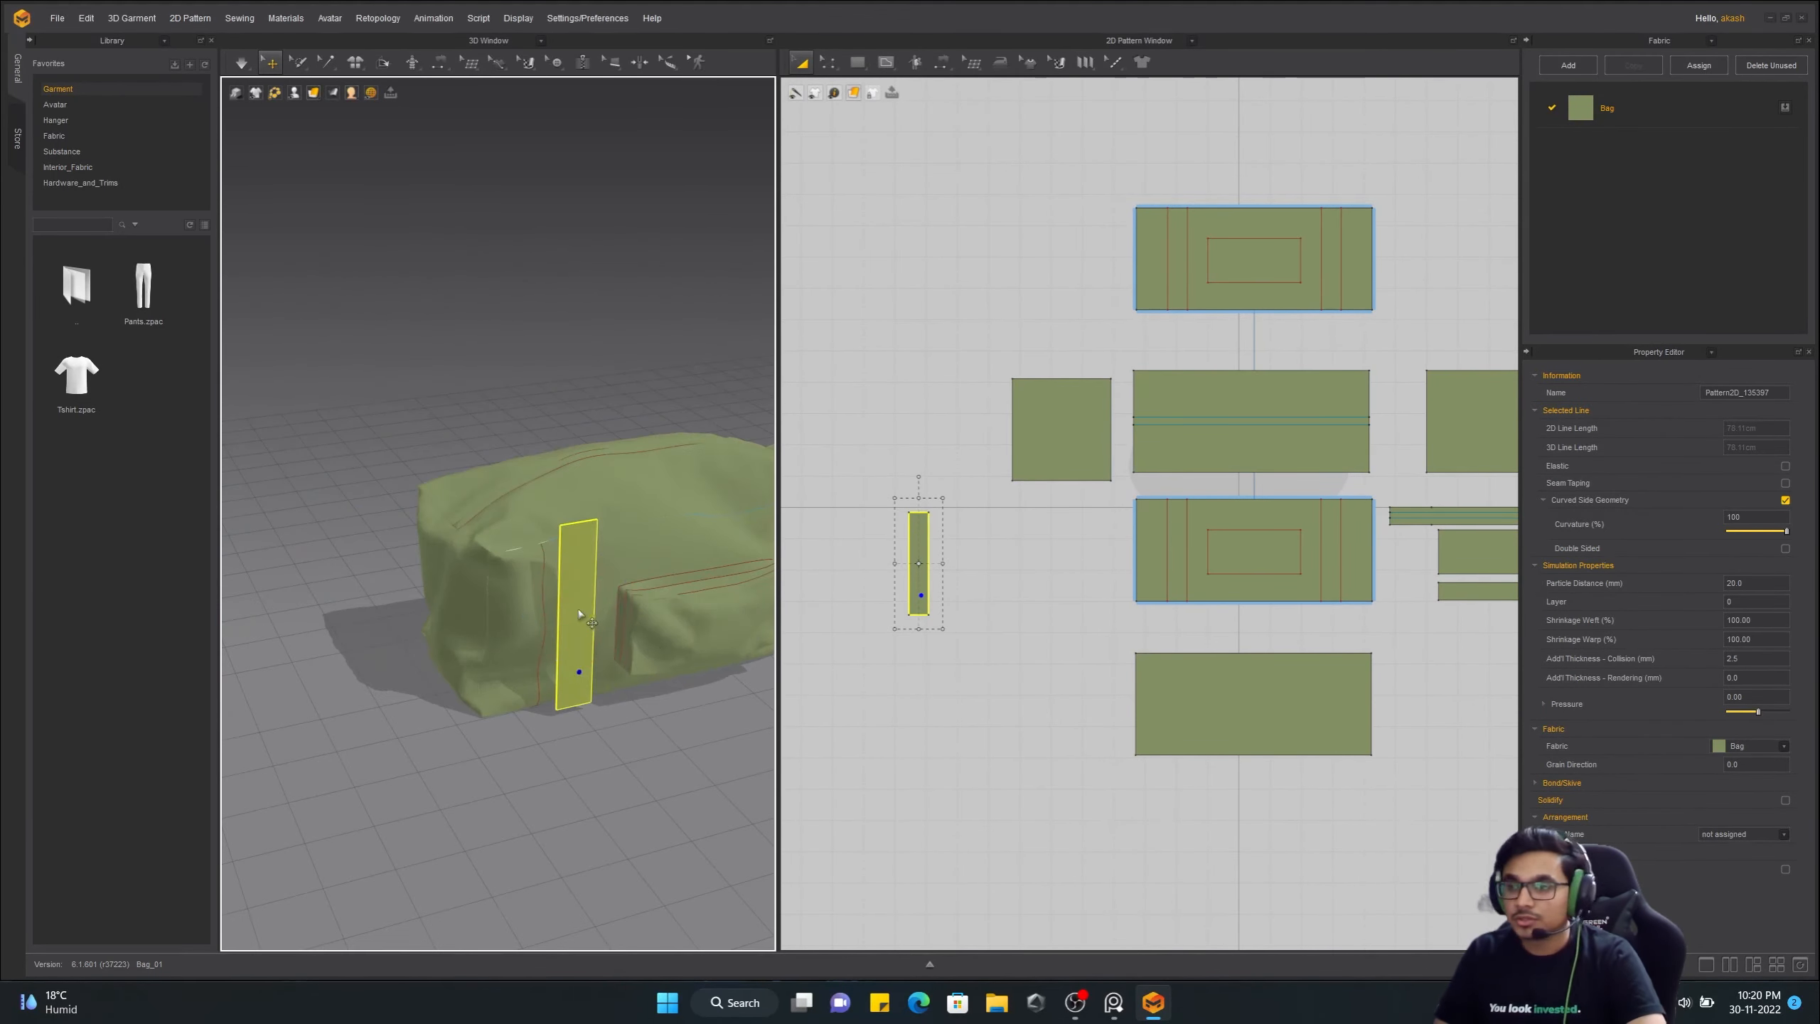
Give the strap its own fabric named Straps with the Leather_Lambskin physical preset and a brown color
{"action": "double_click", "coordinate": [1704, 151]}
{"action": "type", "text": "Straps"}
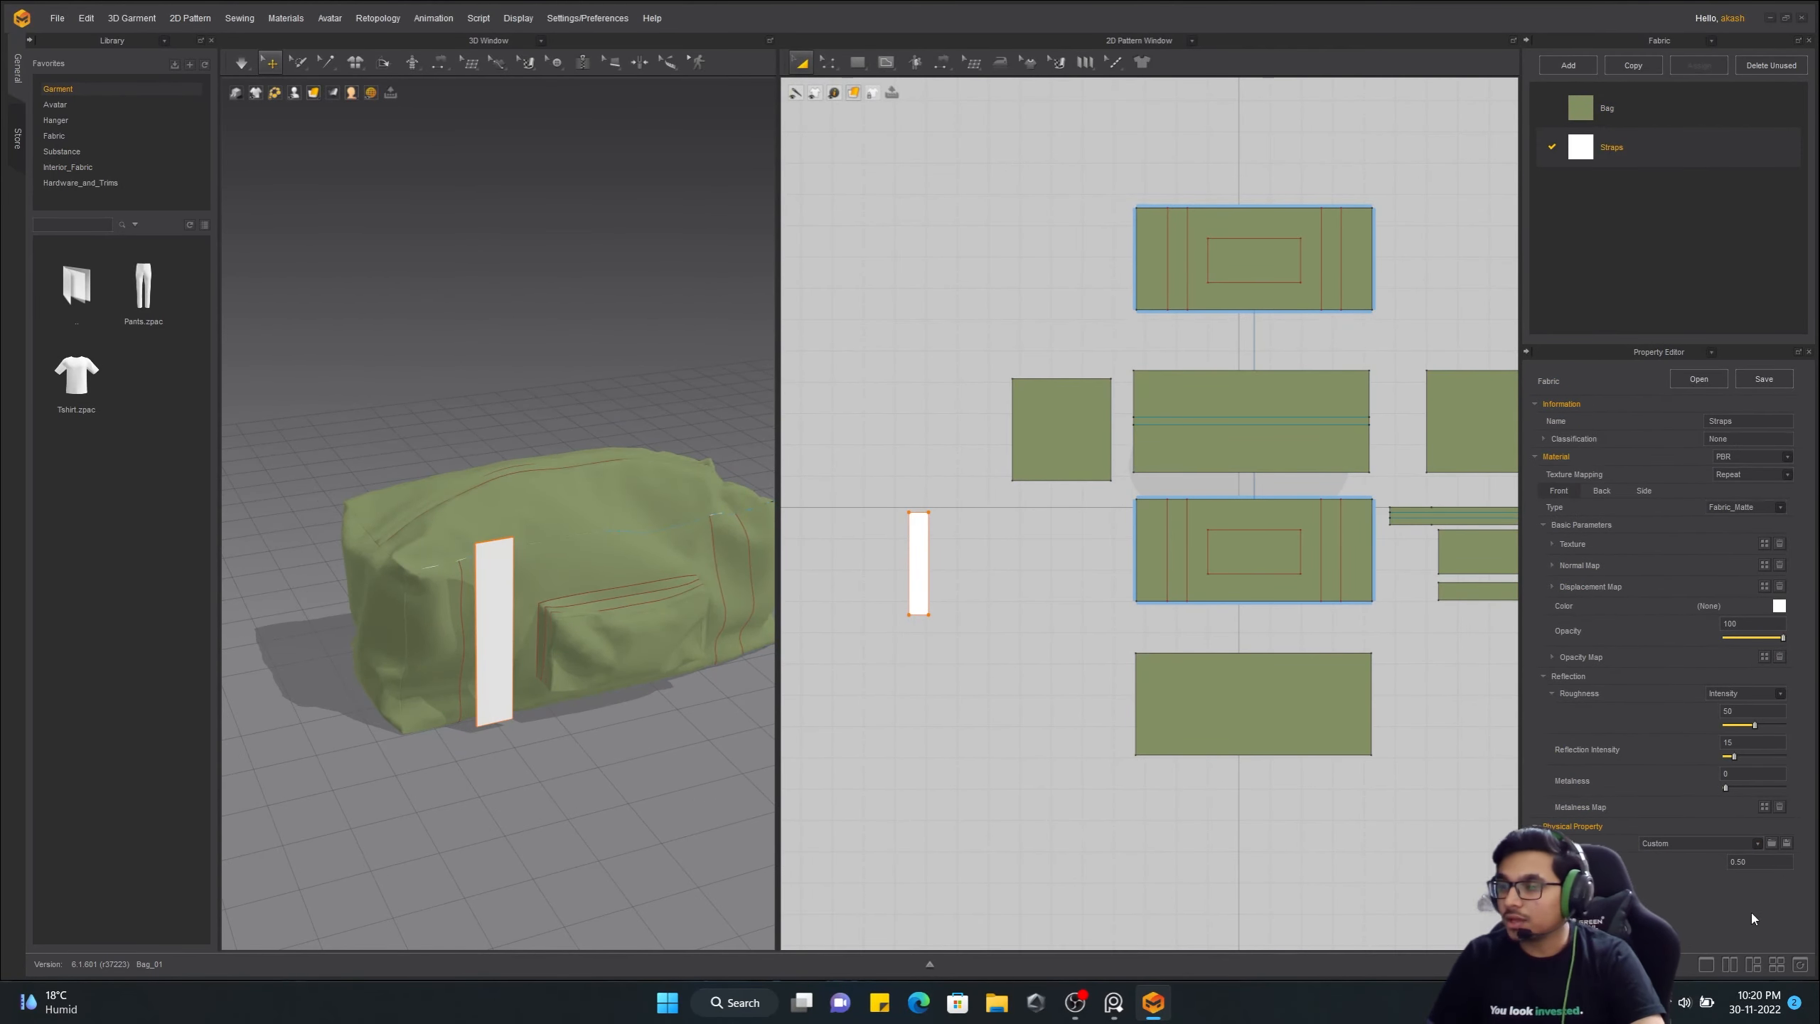
{"action": "scroll", "coordinate": [1710, 892], "scroll_direction": "up", "scroll_amount": 3}
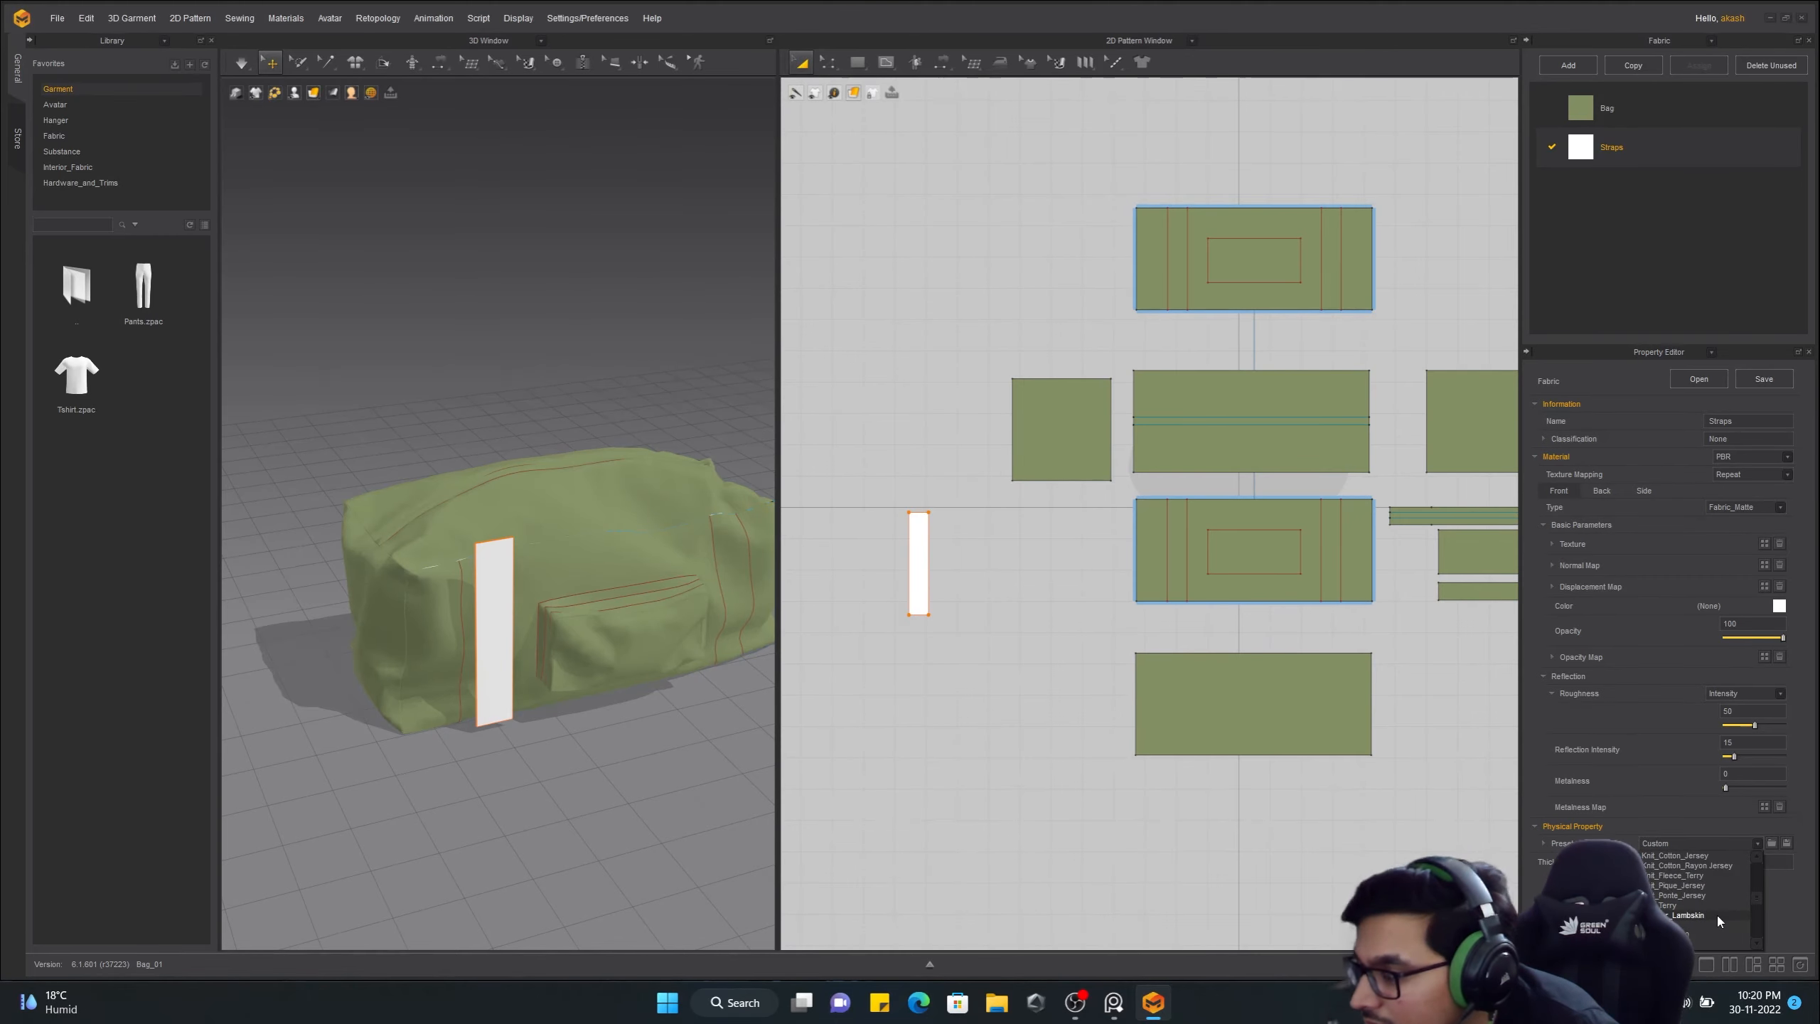
{"action": "left_click", "coordinate": [1717, 916]}
{"action": "left_click", "coordinate": [1783, 610]}
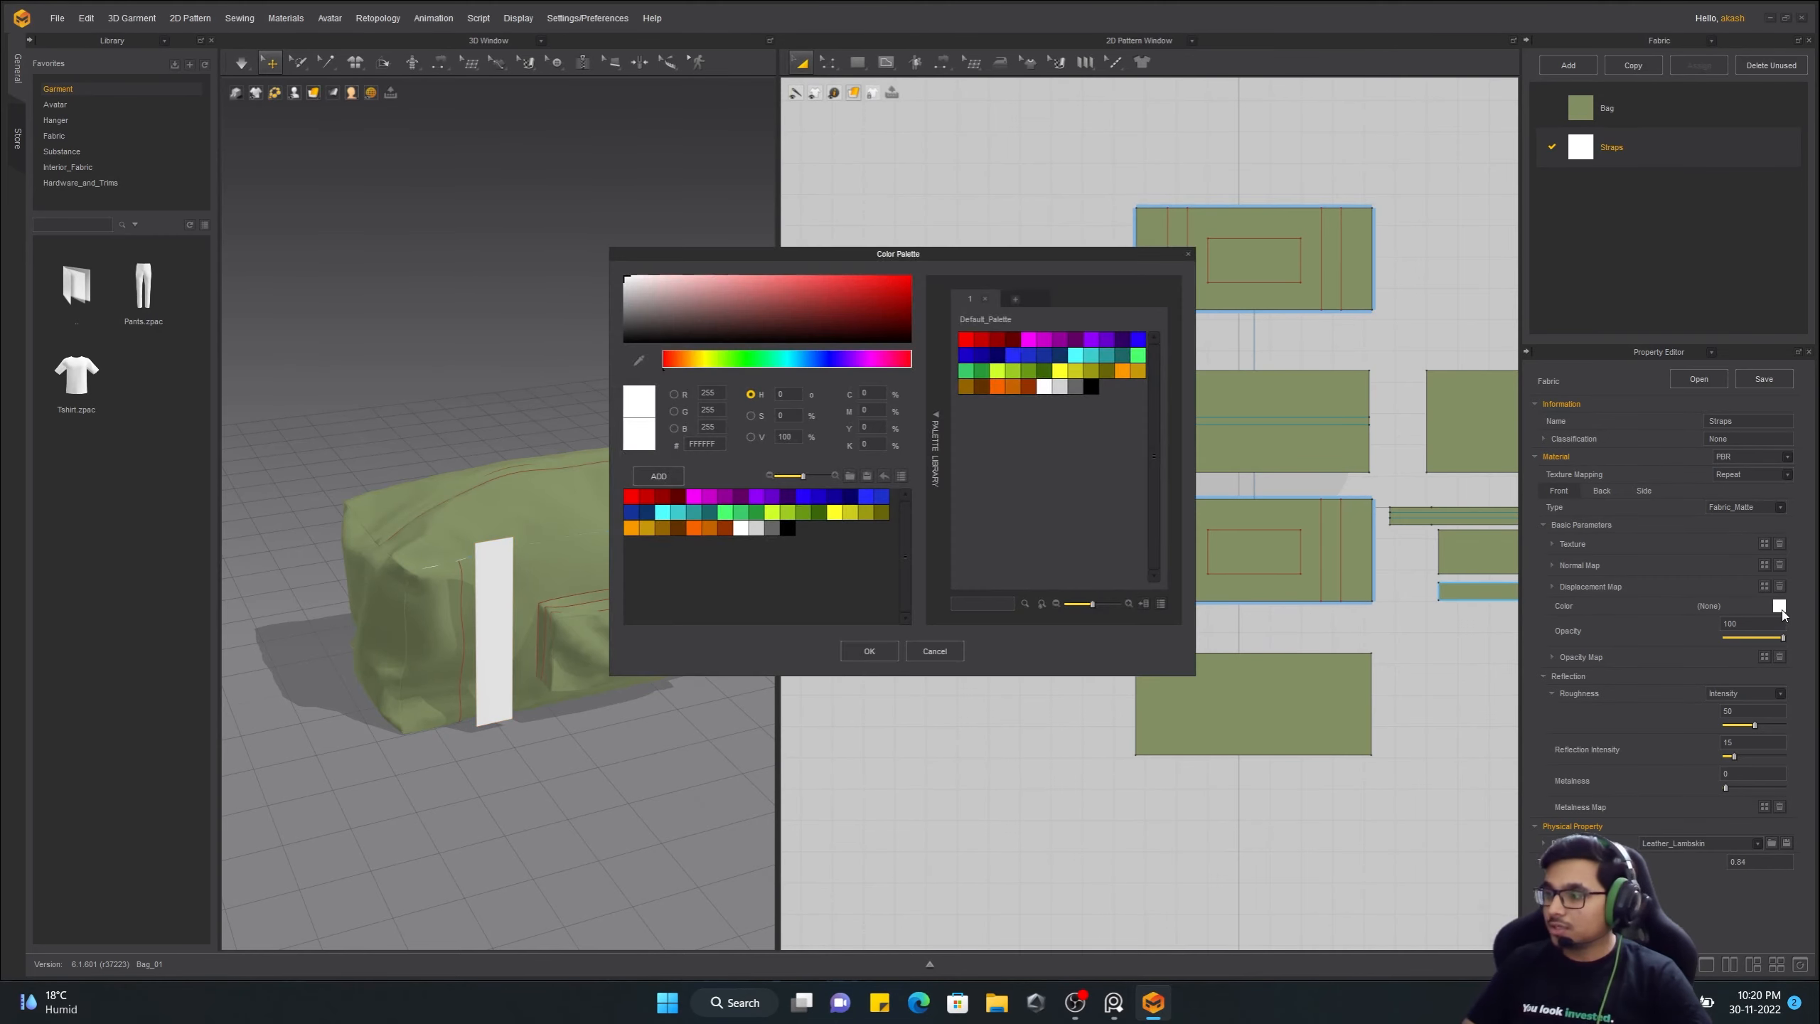
{"action": "left_click", "coordinate": [678, 527]}
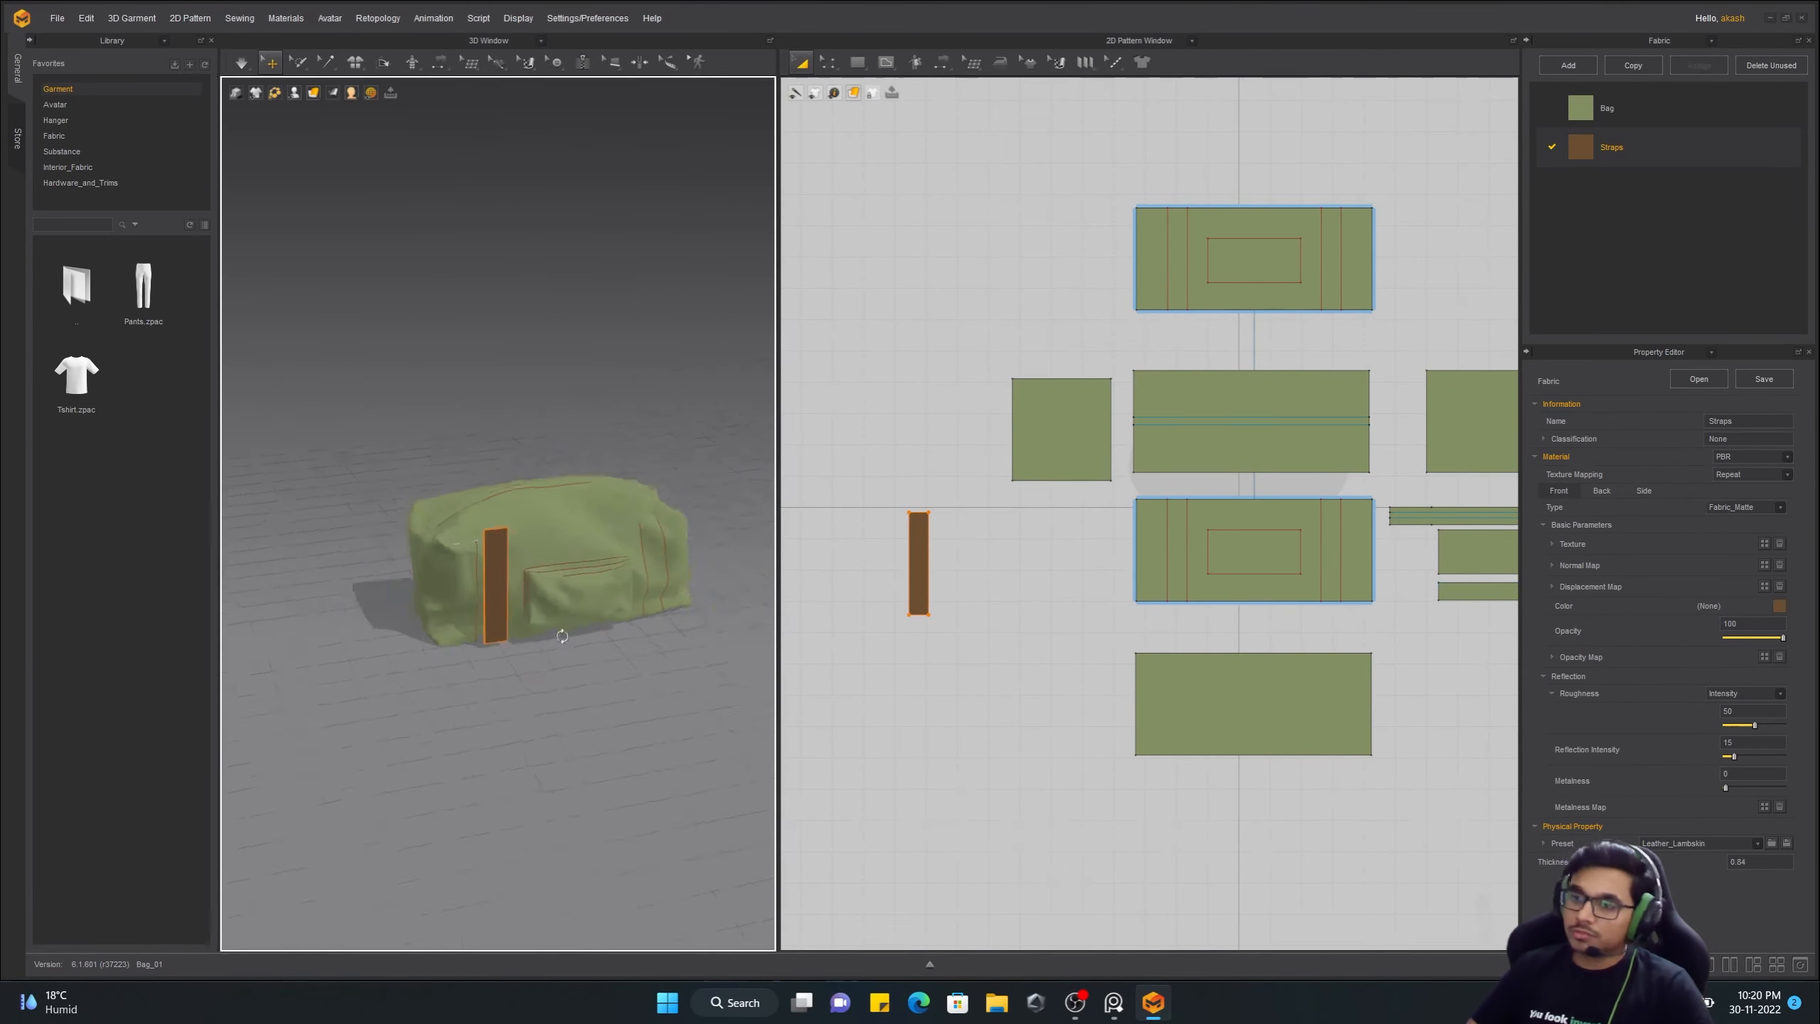
Sew the strap's two long edges to the front panel's left pair of internal lines and start the simulation
{"action": "scroll", "coordinate": [594, 674], "scroll_direction": "up", "scroll_amount": 5}
{"action": "left_click", "coordinate": [593, 675]}
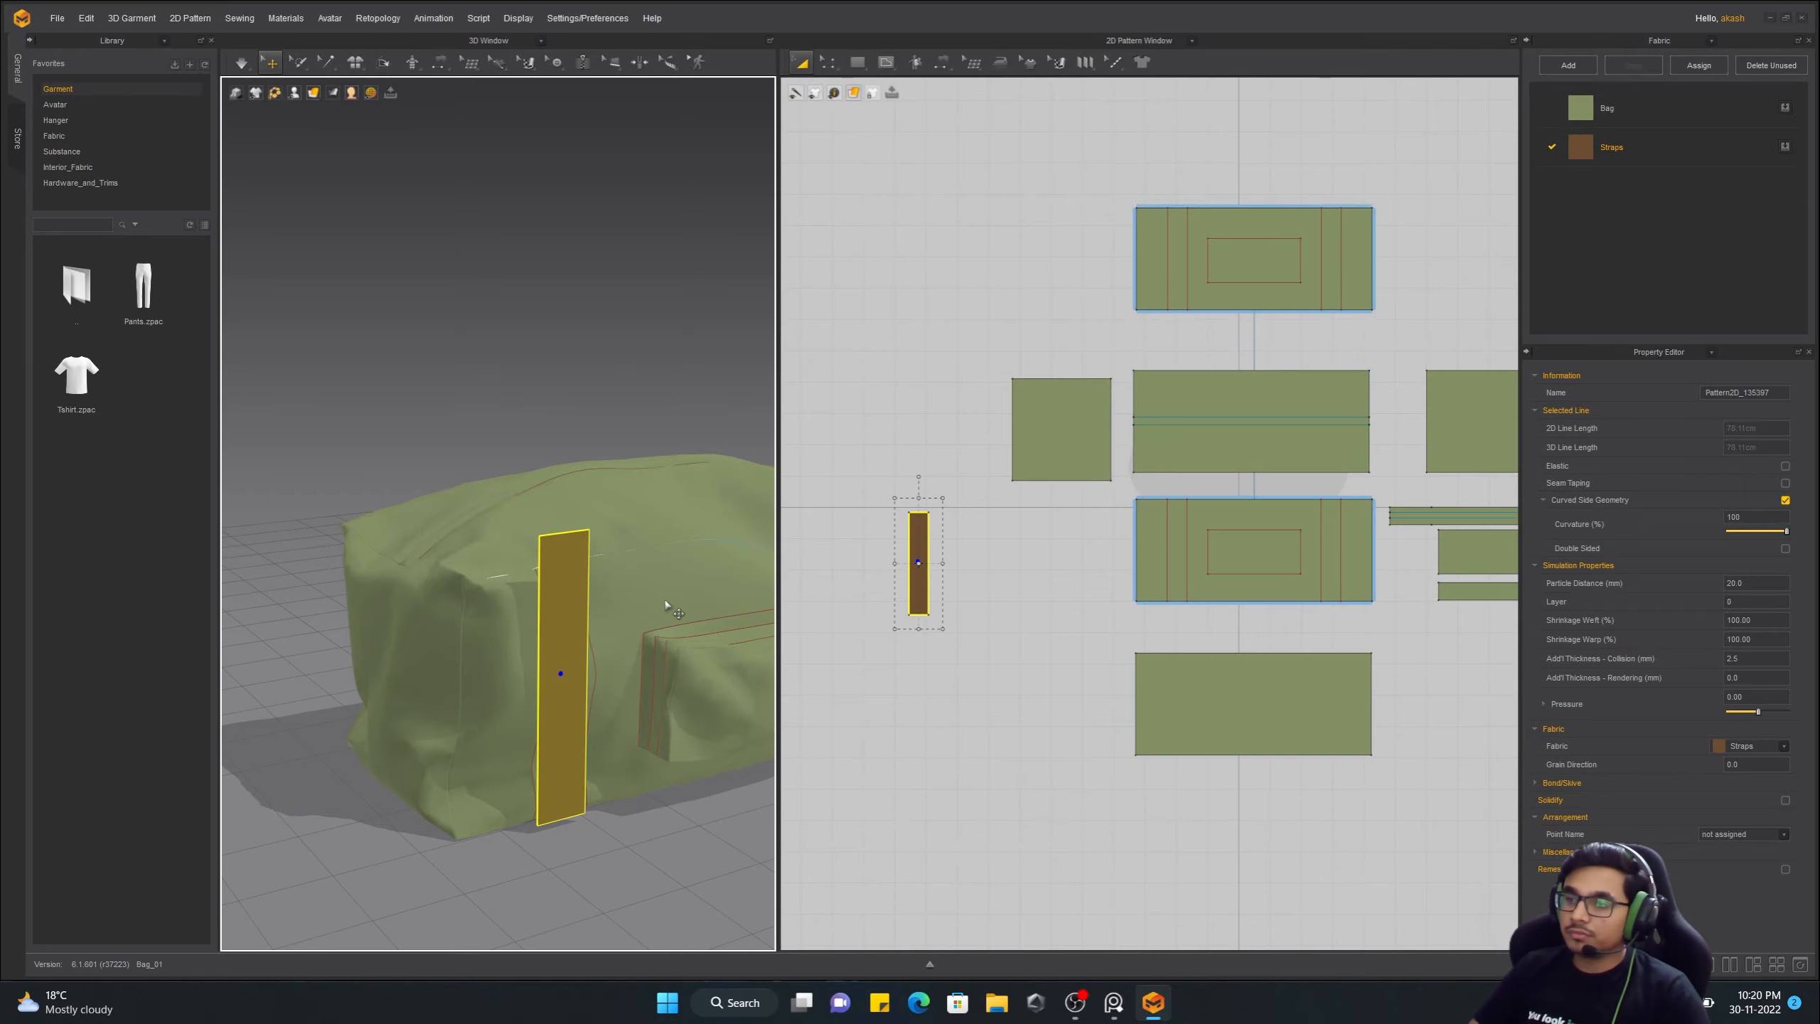
{"action": "right_click_drag", "start_coordinate": [565, 632], "coordinate": [625, 674]}
{"action": "scroll", "coordinate": [555, 593], "scroll_direction": "up", "scroll_amount": 3}
{"action": "mouse_move", "coordinate": [554, 593]}
{"action": "right_mouse_down"}
{"action": "mouse_move", "coordinate": [513, 581]}
{"action": "mouse_move", "coordinate": [546, 561]}
{"action": "right_mouse_up"}
{"action": "scroll", "coordinate": [925, 559], "scroll_direction": "up", "scroll_amount": 5}
{"action": "middle_click_drag", "start_coordinate": [882, 563], "coordinate": [1000, 542]}
{"action": "left_click", "coordinate": [943, 64]}
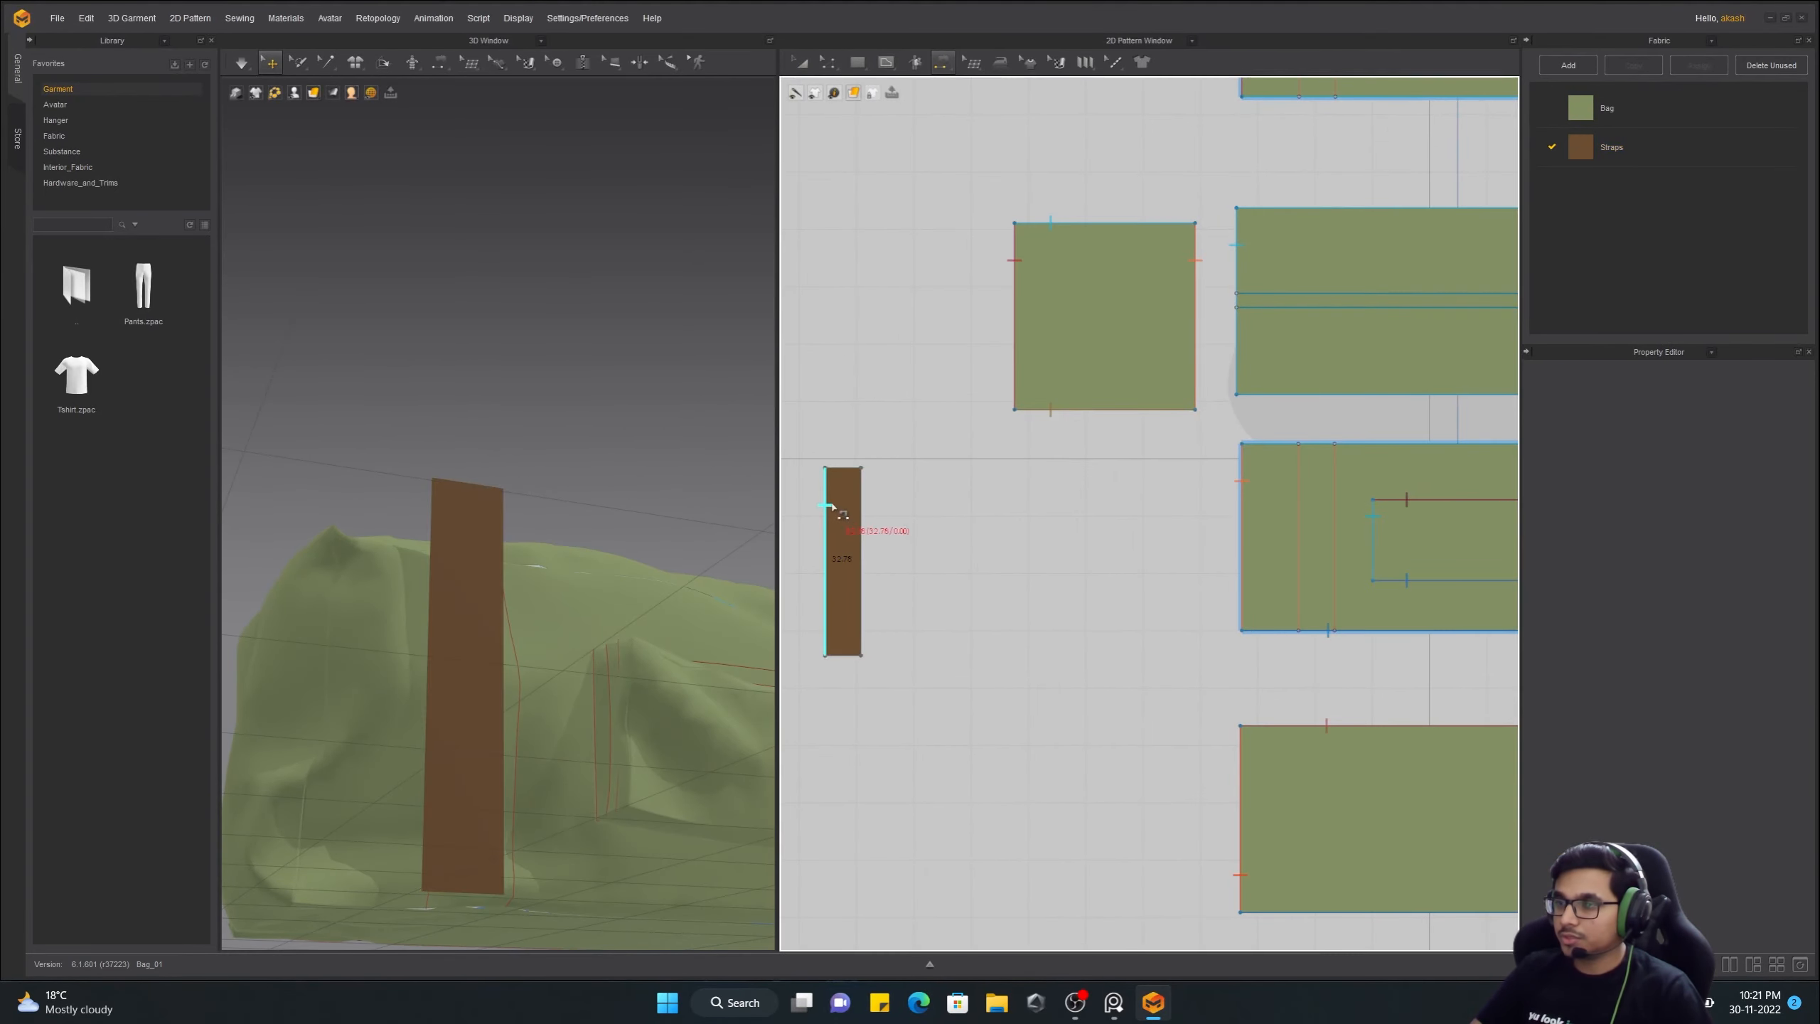
{"action": "left_click", "coordinate": [1334, 534]}
{"action": "right_click_drag", "start_coordinate": [566, 637], "coordinate": [406, 604]}
{"action": "key", "text": "space"}
{"action": "scroll", "coordinate": [532, 658], "scroll_direction": "up", "scroll_amount": 5}
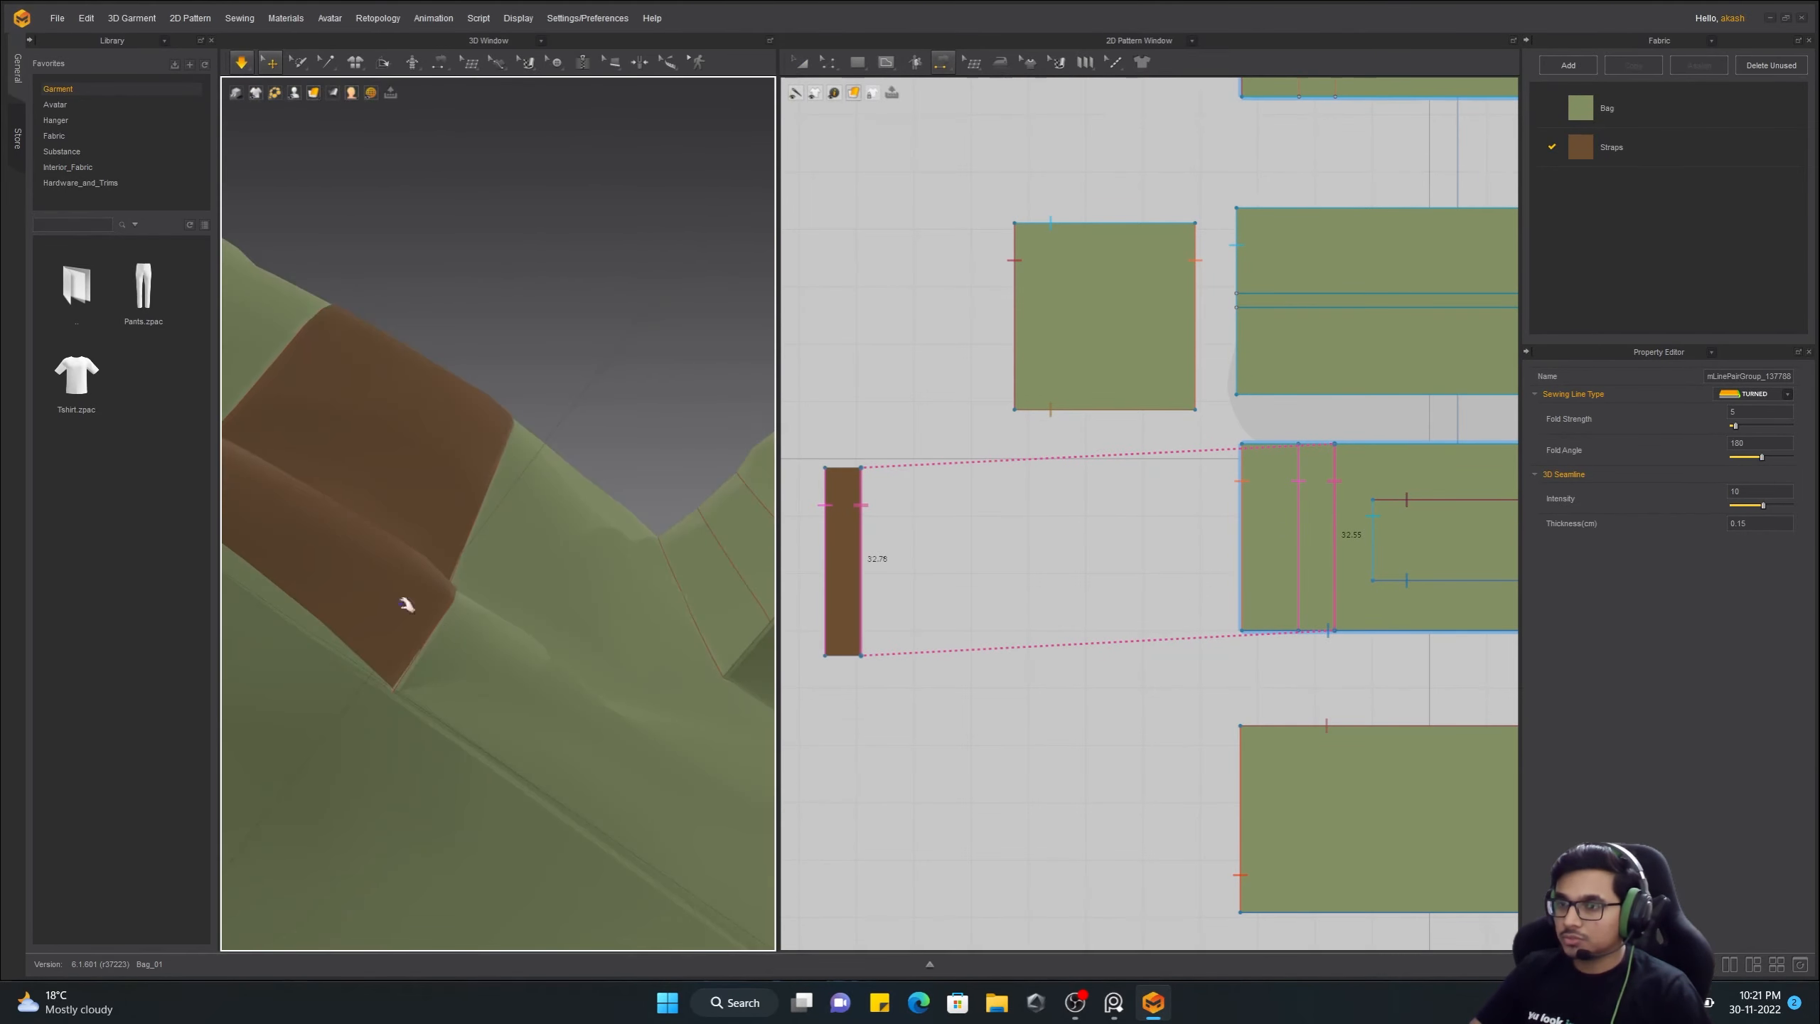
Sew the strap's bottom edge to the front panel's bottom edge between the lines and pull the strap outward during simulation
{"action": "middle_click_drag", "start_coordinate": [975, 617], "coordinate": [1065, 587]}
{"action": "left_click", "coordinate": [933, 625]}
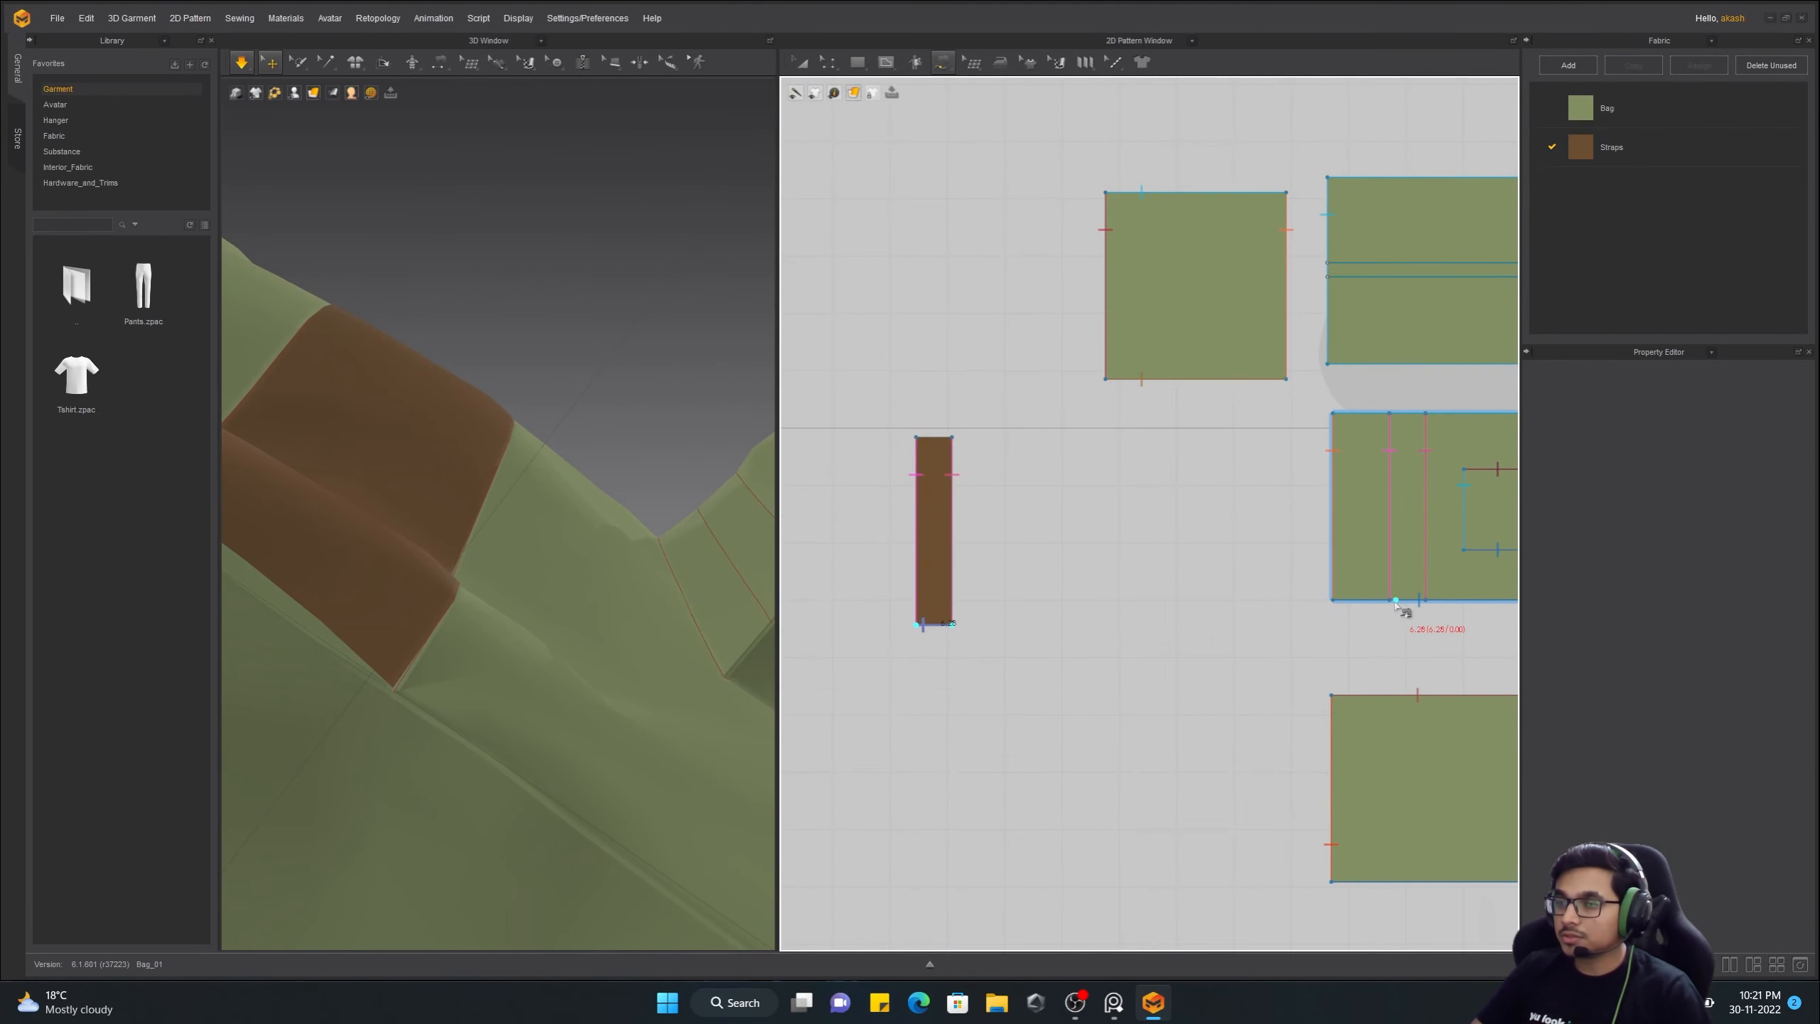
{"action": "left_click", "coordinate": [1403, 602]}
{"action": "right_click_drag", "start_coordinate": [504, 561], "coordinate": [494, 610]}
{"action": "scroll", "coordinate": [494, 588], "scroll_direction": "down", "scroll_amount": 5}
{"action": "left_click", "coordinate": [455, 545]}
{"action": "scroll", "coordinate": [466, 516], "scroll_direction": "up", "scroll_amount": 3}
{"action": "left_click_drag", "start_coordinate": [502, 470], "coordinate": [468, 389]}
Try lengthening the strap pattern upward while the simulation runs, and undo the change
{"action": "left_click", "coordinate": [827, 64]}
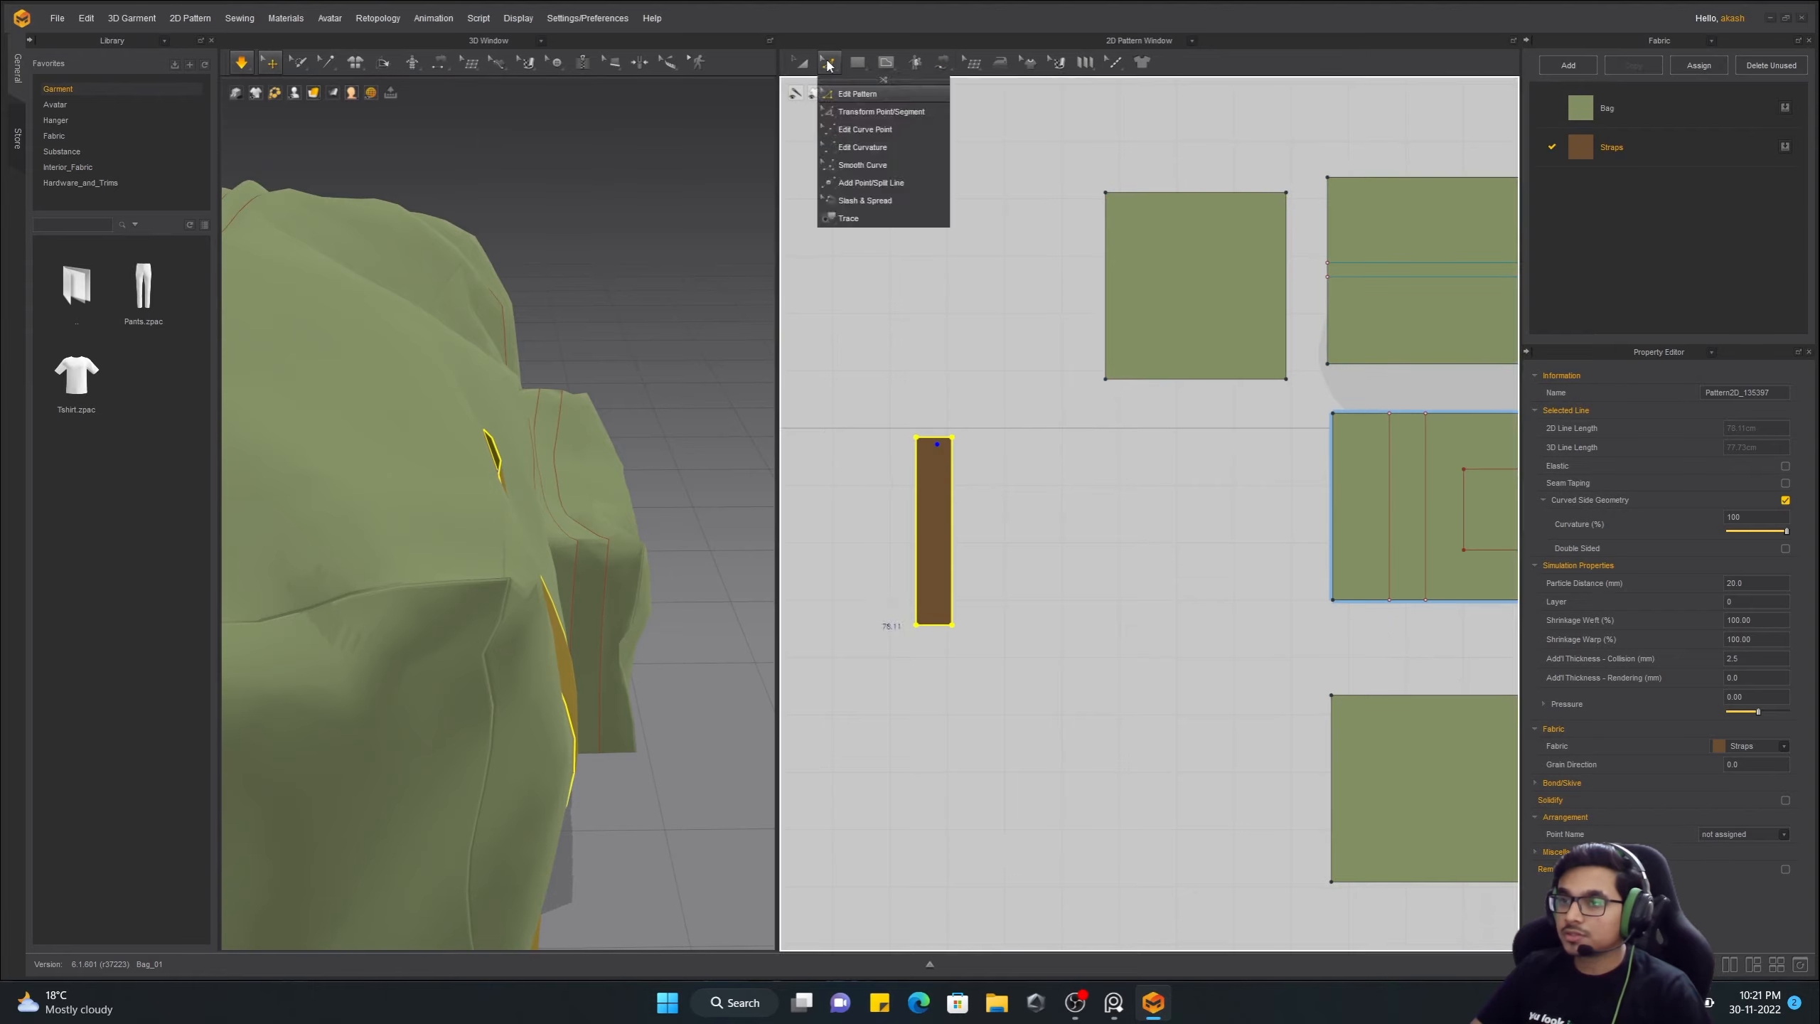
{"action": "middle_click_drag", "start_coordinate": [923, 362], "coordinate": [961, 403]}
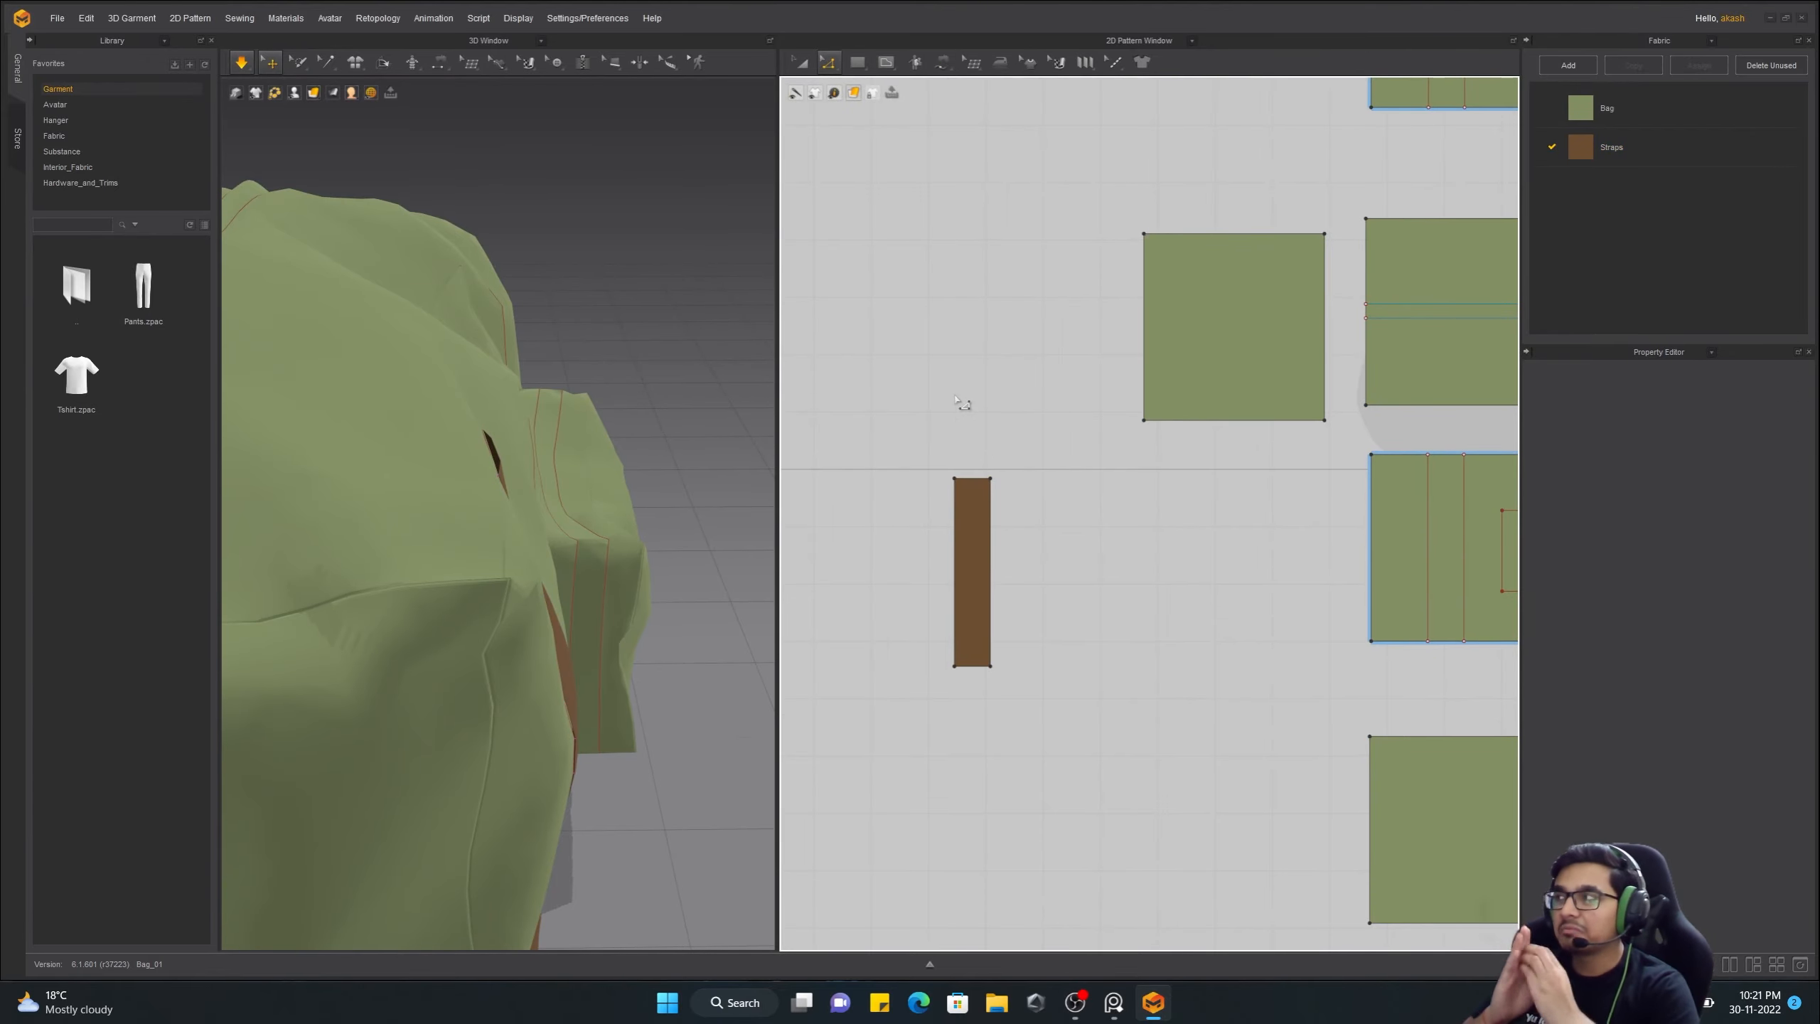
{"action": "scroll", "coordinate": [956, 396], "scroll_direction": "down", "scroll_amount": 5}
{"action": "middle_click_drag", "start_coordinate": [957, 397], "coordinate": [923, 416]}
{"action": "scroll", "coordinate": [459, 365], "scroll_direction": "down", "scroll_amount": 5}
{"action": "right_click_drag", "start_coordinate": [545, 366], "coordinate": [494, 459]}
{"action": "scroll", "coordinate": [931, 502], "scroll_direction": "up", "scroll_amount": 5}
{"action": "left_click_drag", "start_coordinate": [884, 526], "coordinate": [889, 307]}
{"action": "right_click_drag", "start_coordinate": [644, 545], "coordinate": [805, 537]}
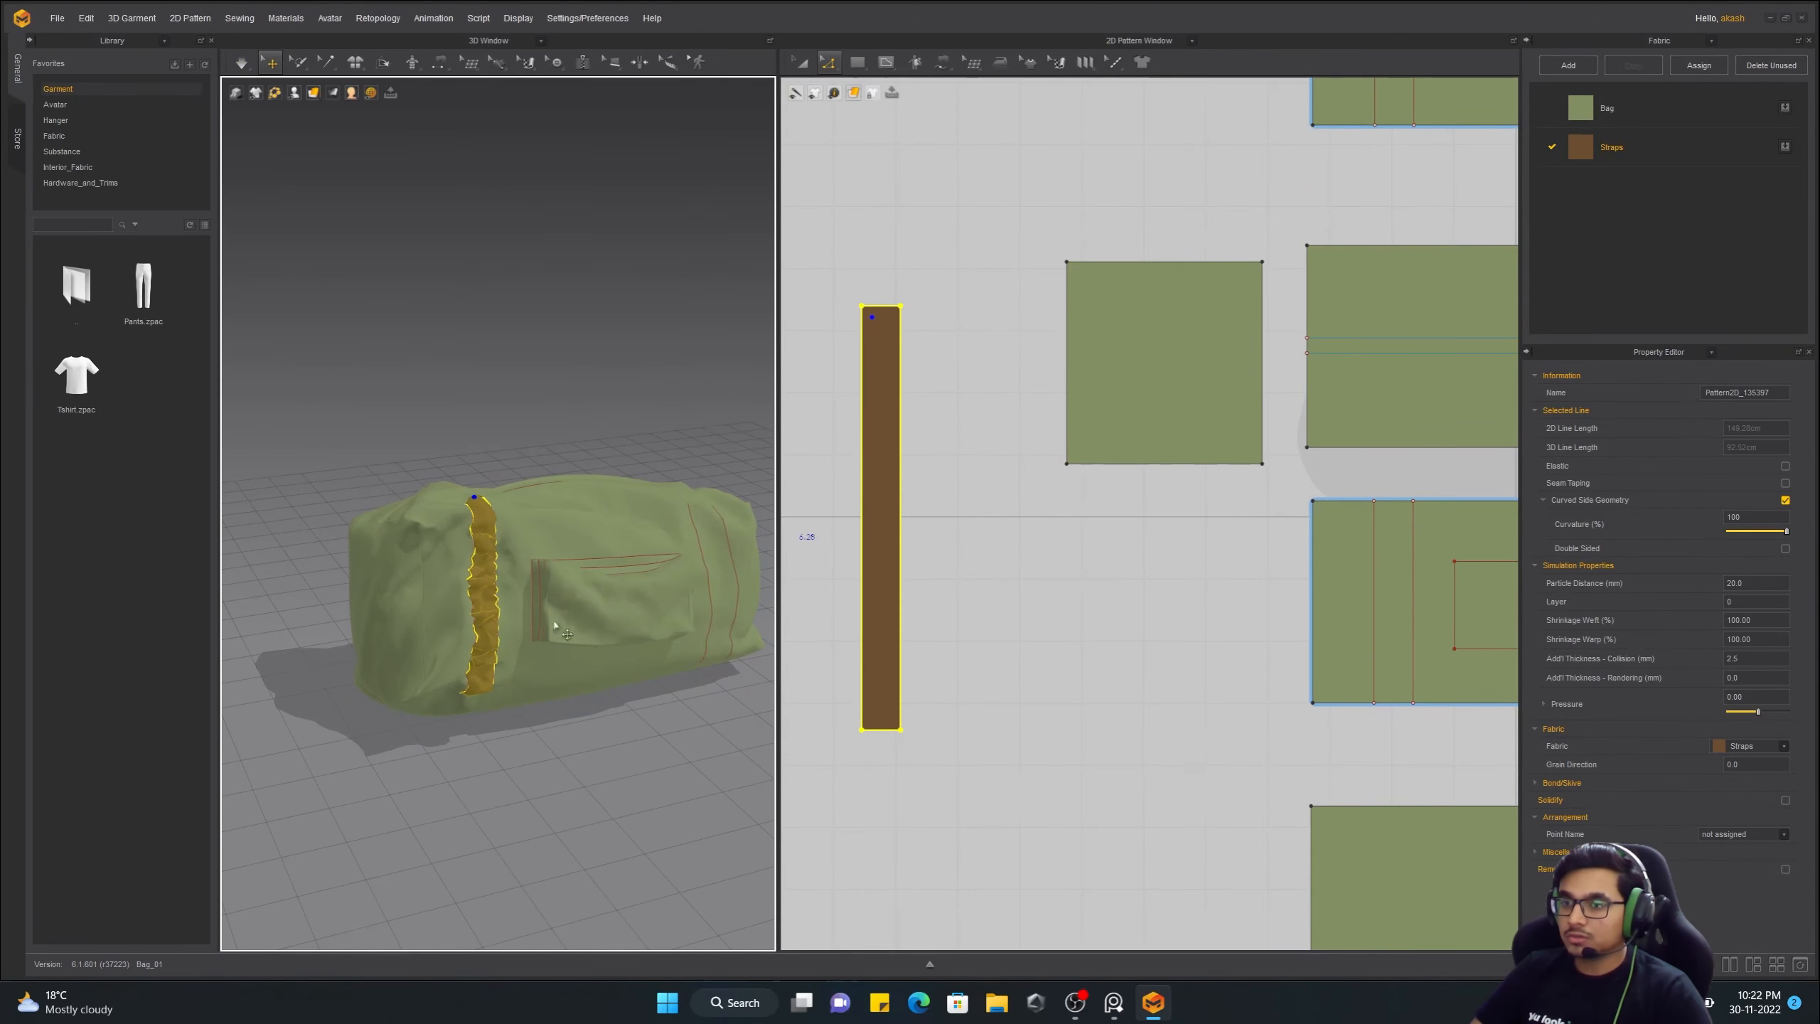
{"action": "scroll", "coordinate": [961, 534], "scroll_direction": "down", "scroll_amount": 3}
{"action": "middle_click_drag", "start_coordinate": [961, 534], "coordinate": [1028, 540]}
{"action": "key", "text": "ctrl+z"}
{"action": "key", "text": "ctrl+z"}
Extend the strap's top edge well above the front panel's height and move the strap away from the bag in 3D
{"action": "scroll", "coordinate": [992, 550], "scroll_direction": "up", "scroll_amount": 5}
{"action": "scroll", "coordinate": [982, 517], "scroll_direction": "down", "scroll_amount": 1}
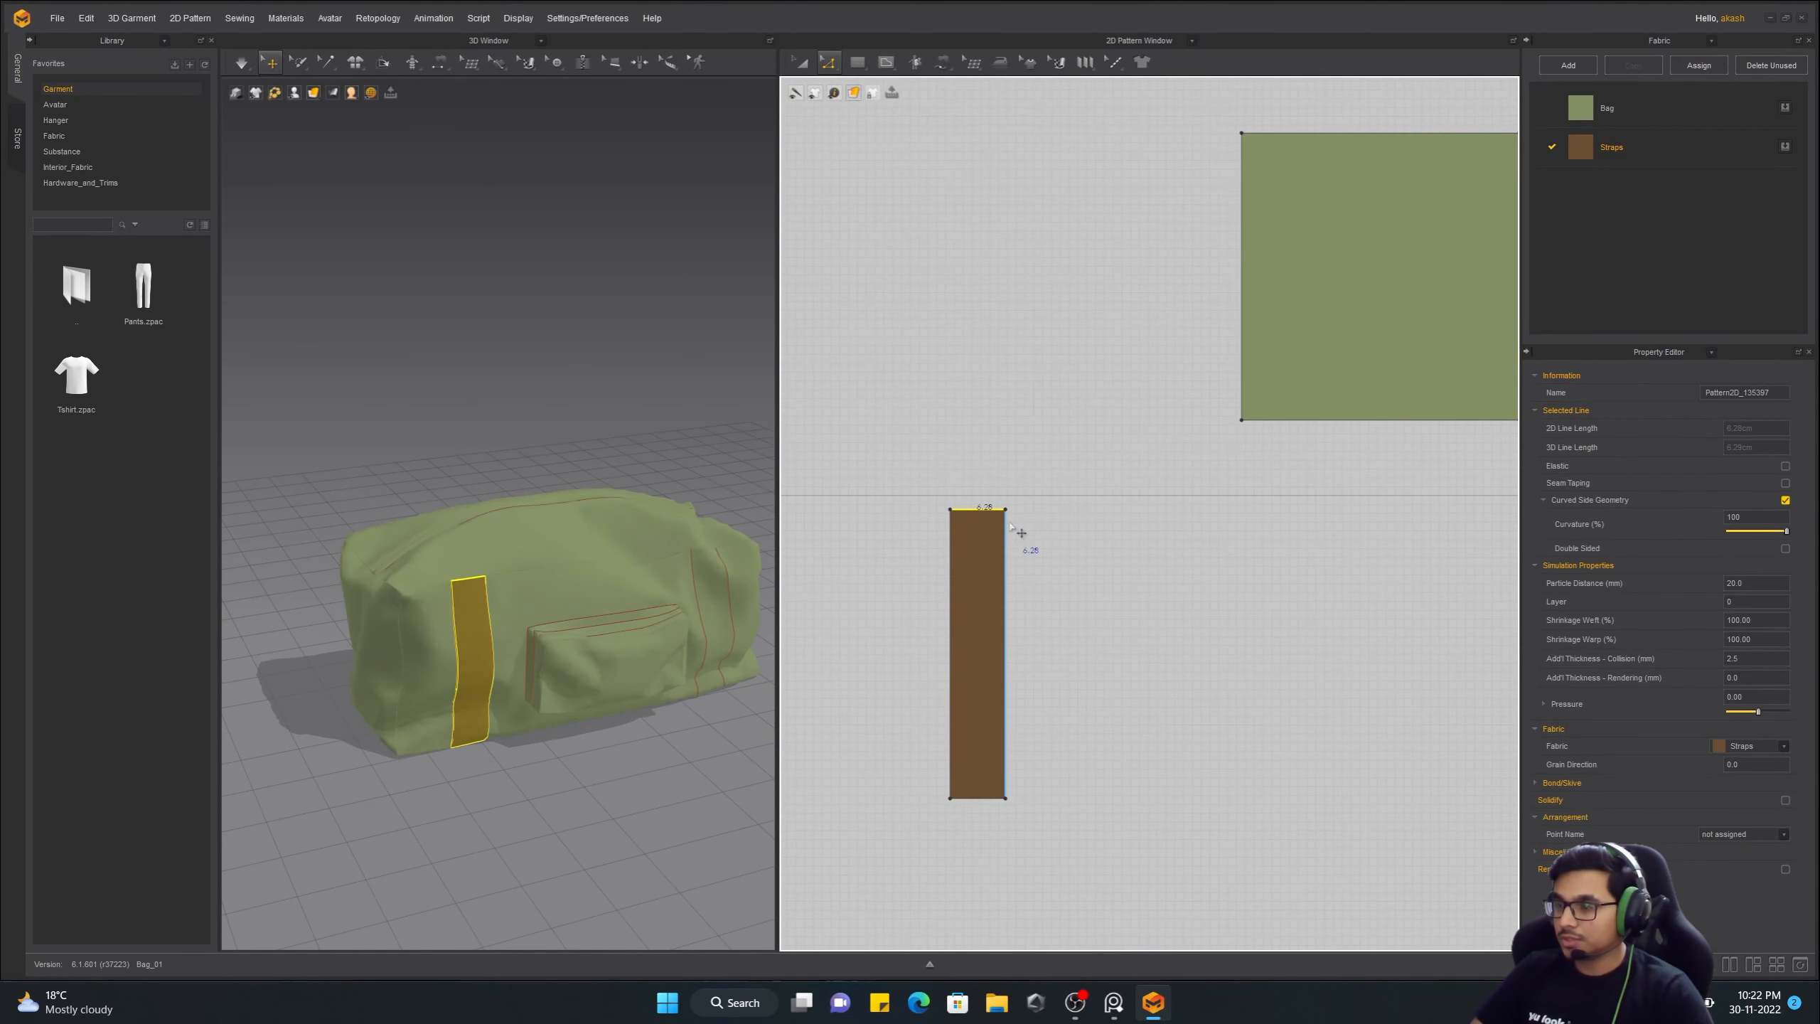
{"action": "left_click_drag", "start_coordinate": [1009, 164], "coordinate": [1009, 164]}
{"action": "scroll", "coordinate": [1004, 186], "scroll_direction": "down", "scroll_amount": 2}
{"action": "right_click_drag", "start_coordinate": [430, 495], "coordinate": [473, 465]}
{"action": "left_click", "coordinate": [401, 545]}
{"action": "left_click", "coordinate": [337, 552]}
{"action": "left_click_drag", "start_coordinate": [387, 556], "coordinate": [499, 565]}
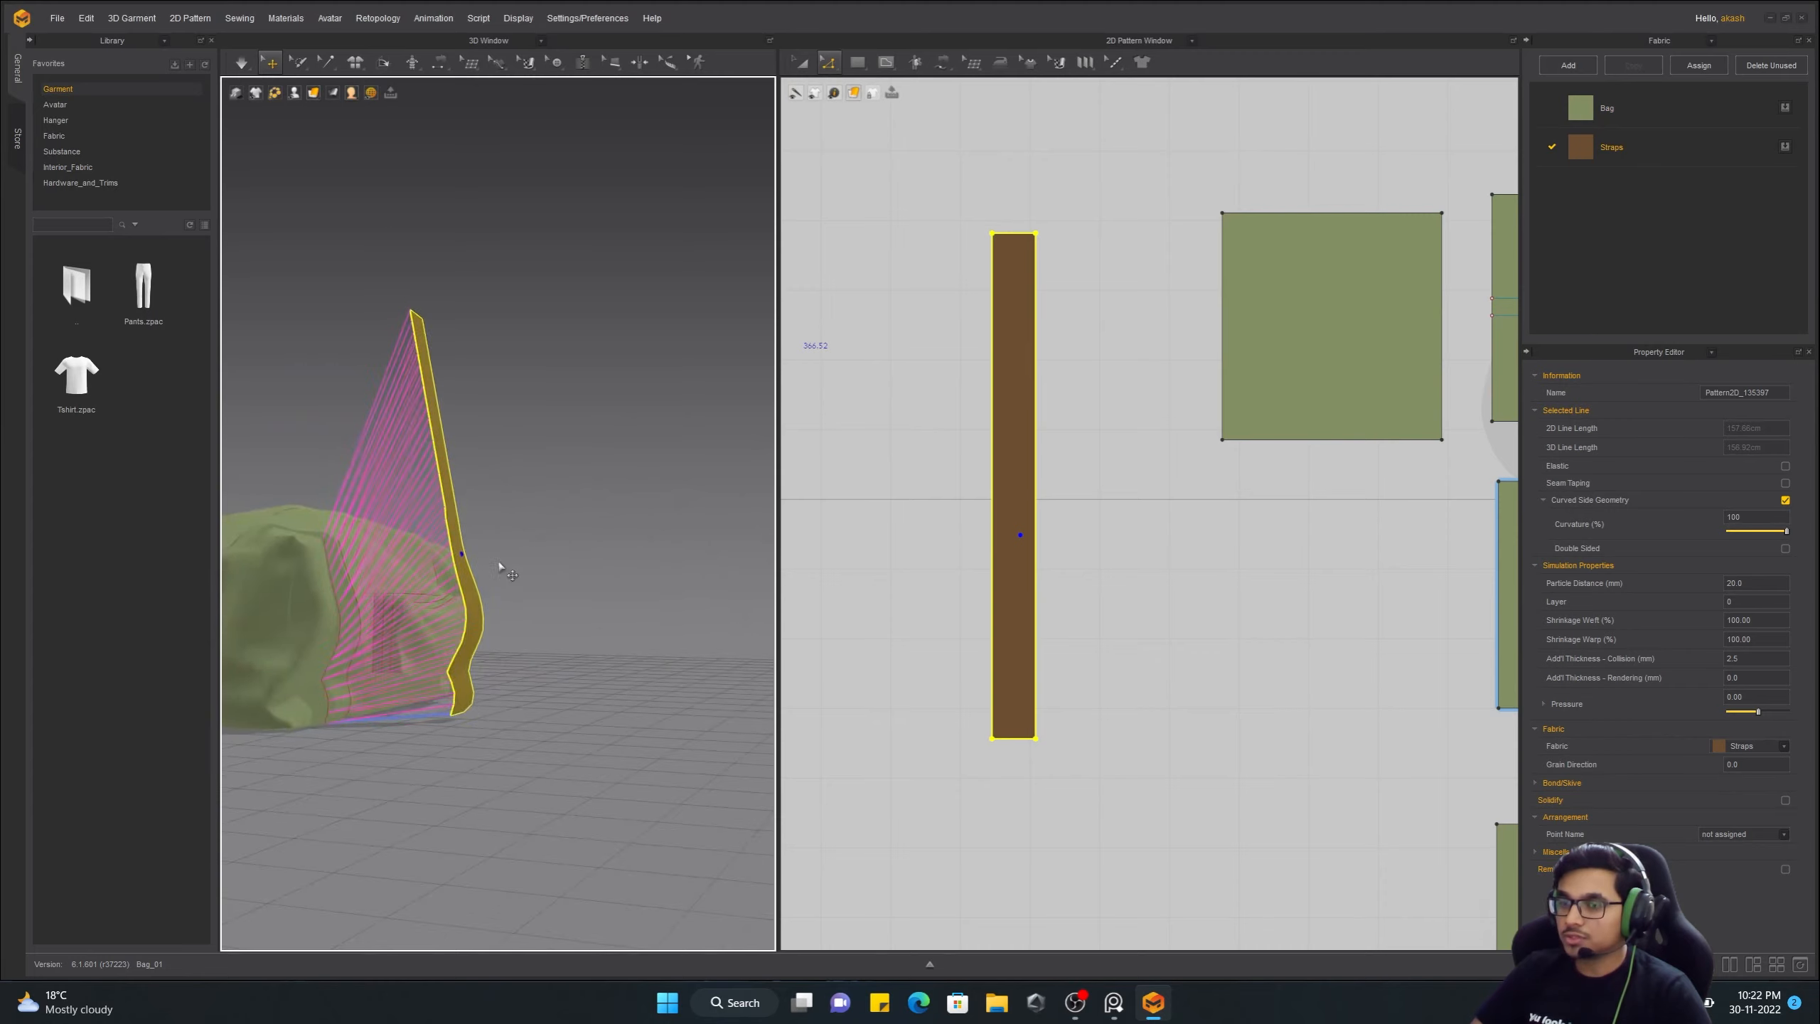
{"action": "right_click_drag", "start_coordinate": [499, 565], "coordinate": [573, 609]}
Limit the strap's side seams to its lower part, leaving the upper length free, and simulate
{"action": "left_click", "coordinate": [940, 65]}
{"action": "middle_click_drag", "start_coordinate": [1003, 257], "coordinate": [982, 190]}
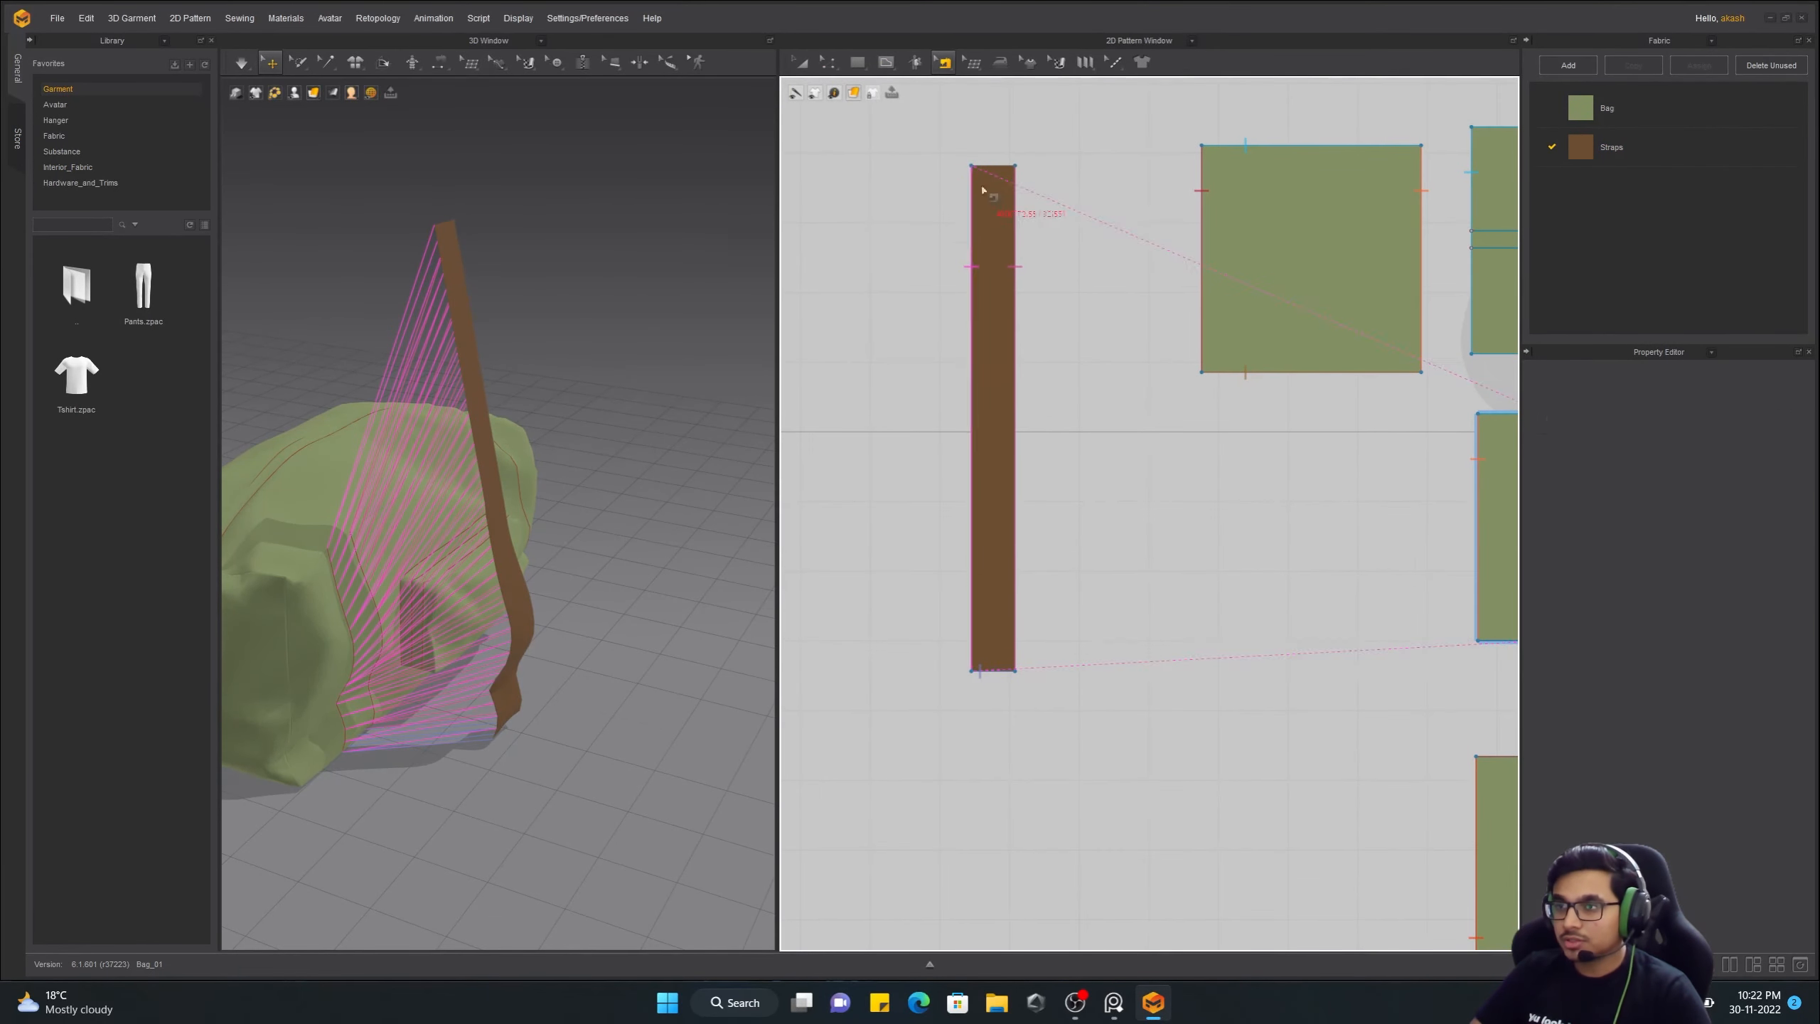
{"action": "left_click", "coordinate": [801, 64]}
{"action": "key", "text": "space"}
Pull the strap's free upper length out and over the top of the bag
{"action": "right_click_drag", "start_coordinate": [494, 416], "coordinate": [565, 403]}
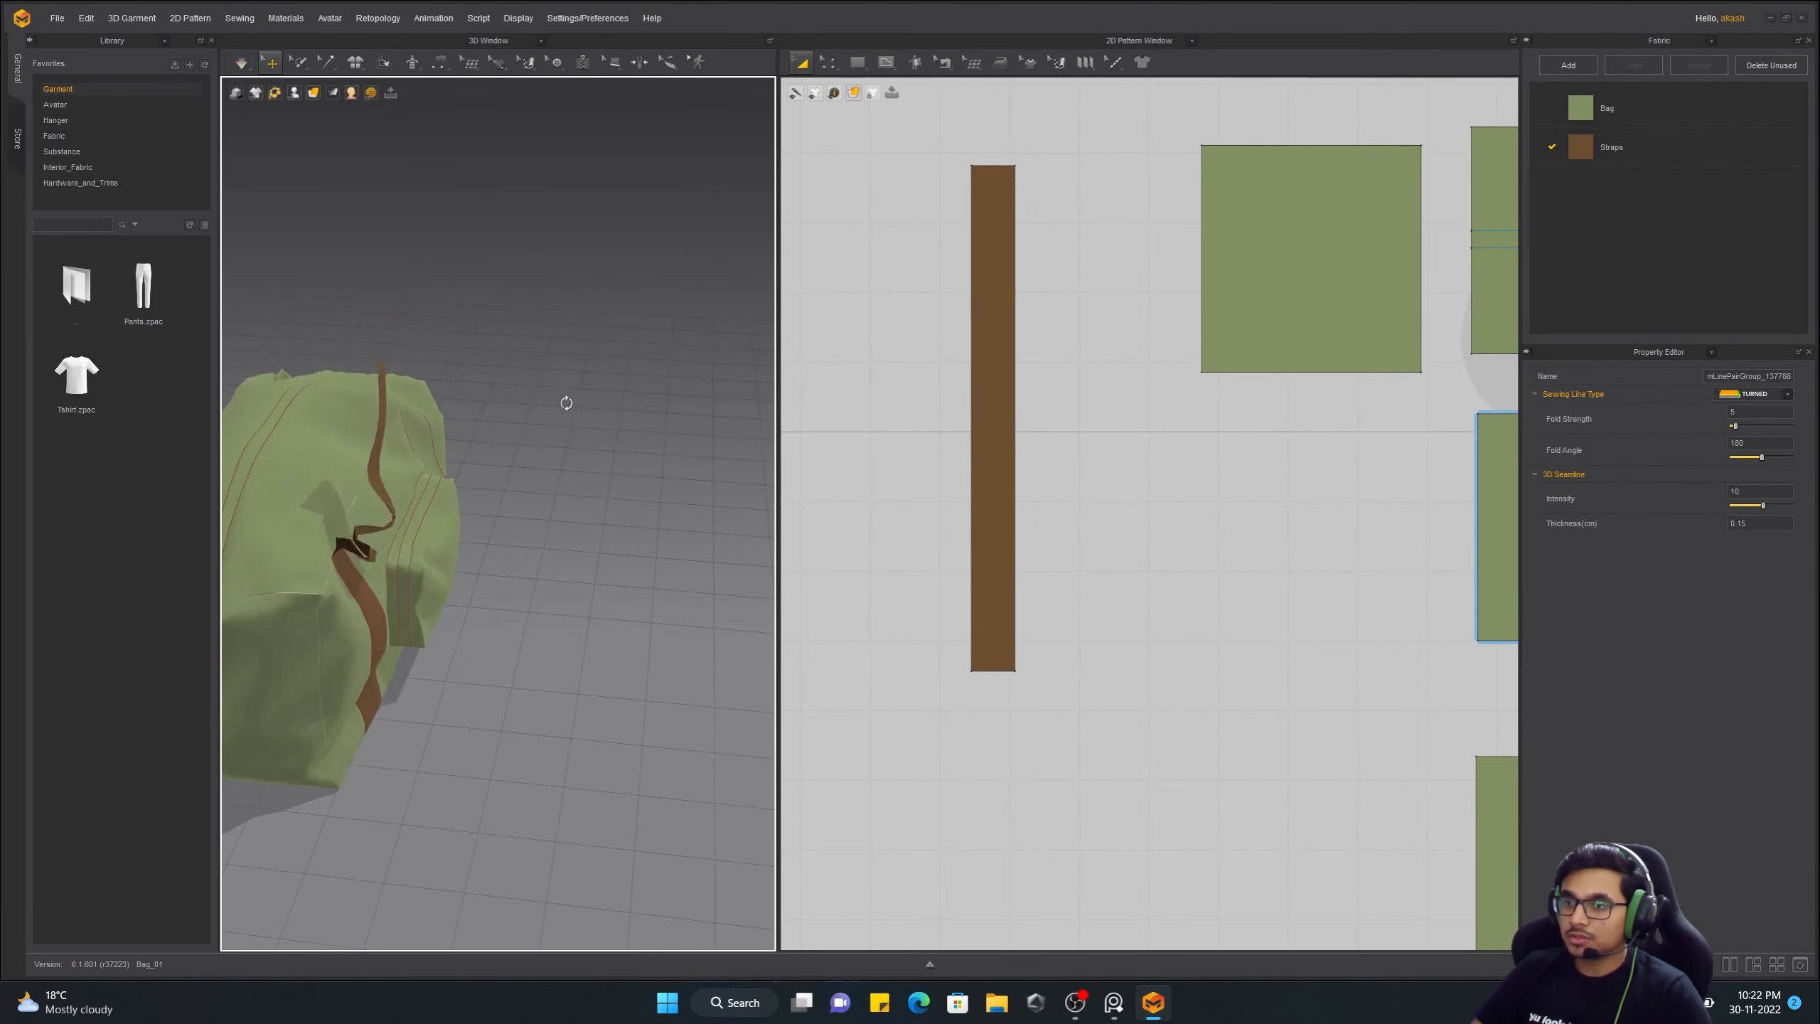
{"action": "left_click_drag", "start_coordinate": [365, 560], "coordinate": [288, 369]}
{"action": "right_click_drag", "start_coordinate": [288, 369], "coordinate": [459, 402]}
{"action": "left_click_drag", "start_coordinate": [596, 423], "coordinate": [549, 343]}
{"action": "right_click_drag", "start_coordinate": [556, 347], "coordinate": [688, 401]}
{"action": "scroll", "coordinate": [1048, 607], "scroll_direction": "down", "scroll_amount": 4}
Duplicate the strap beside the original pattern and position the copy at the other end of the bag's front in 3D
{"action": "key", "text": "ctrl+d"}
{"action": "left_click", "coordinate": [1070, 495]}
{"action": "right_click_drag", "start_coordinate": [516, 459], "coordinate": [401, 573]}
{"action": "right_click_drag", "start_coordinate": [266, 696], "coordinate": [743, 580]}
{"action": "left_click", "coordinate": [557, 600]}
{"action": "key", "text": "e"}
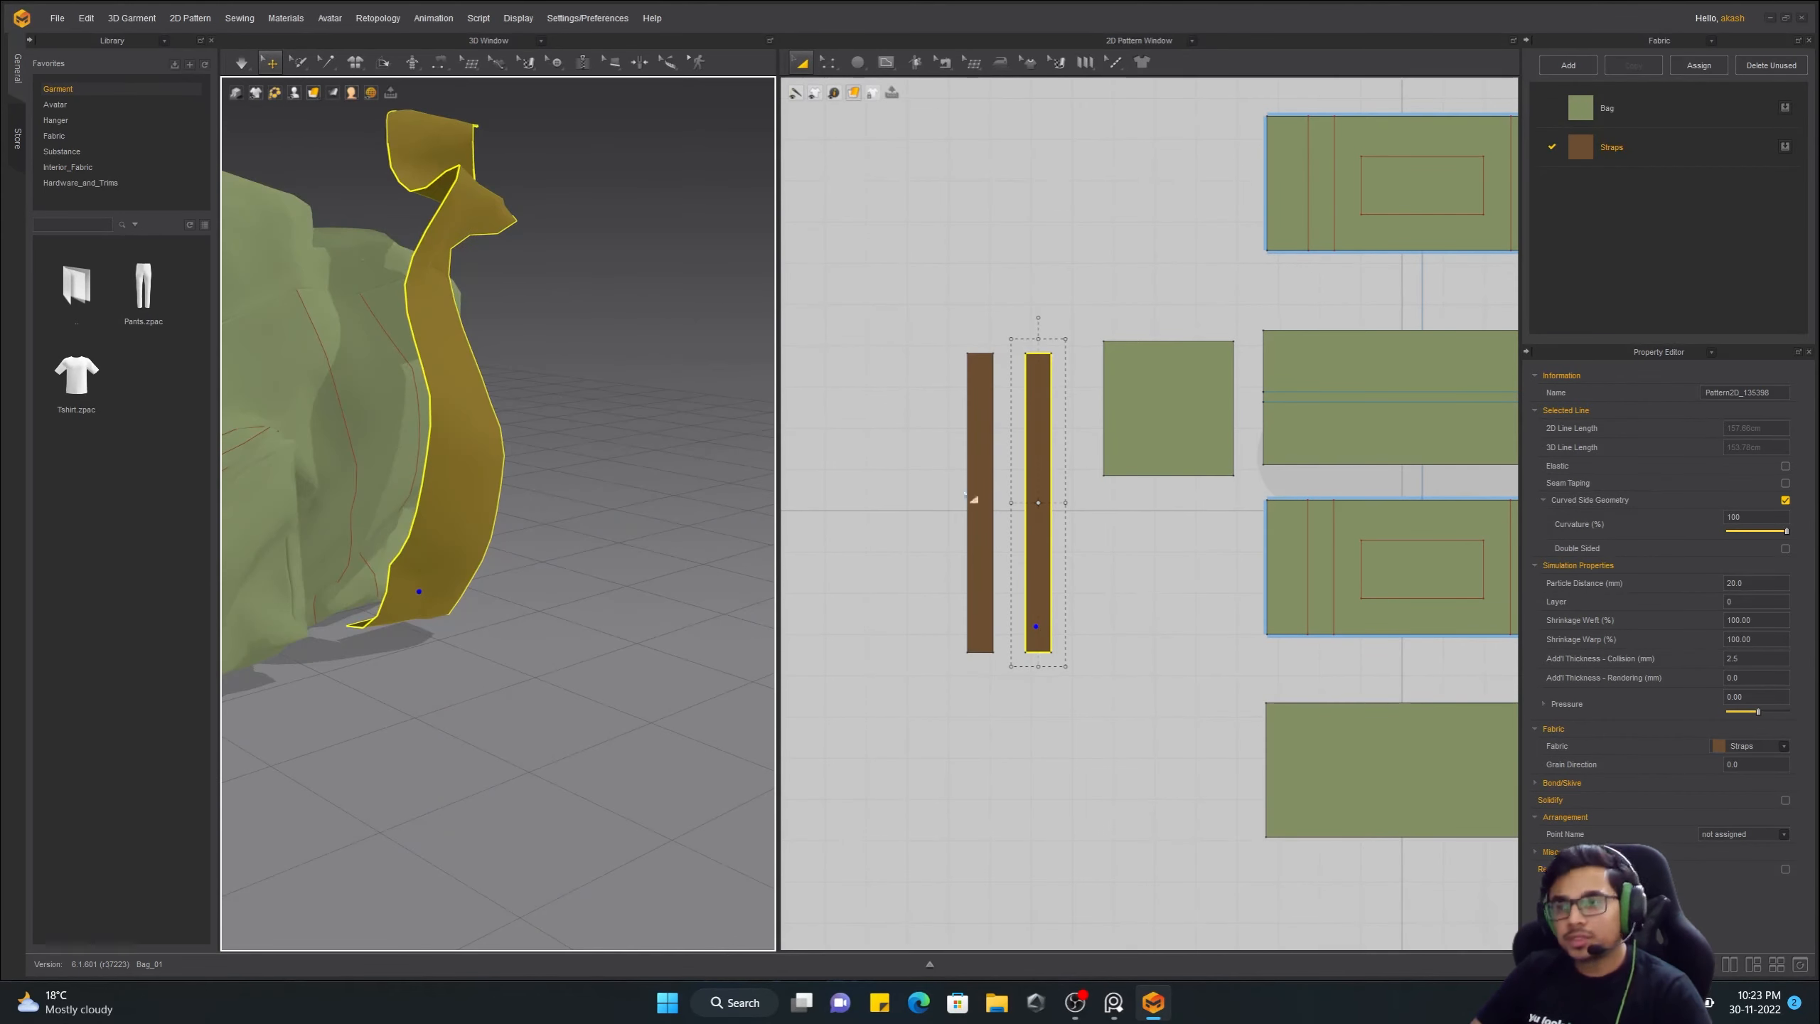
{"action": "middle_click_drag", "start_coordinate": [1039, 667], "coordinate": [950, 633]}
{"action": "key", "text": "b"}
Sew the second strap's lower edges to the front panel's right pair of internal lines and simulate the bag
{"action": "left_click", "coordinate": [944, 64]}
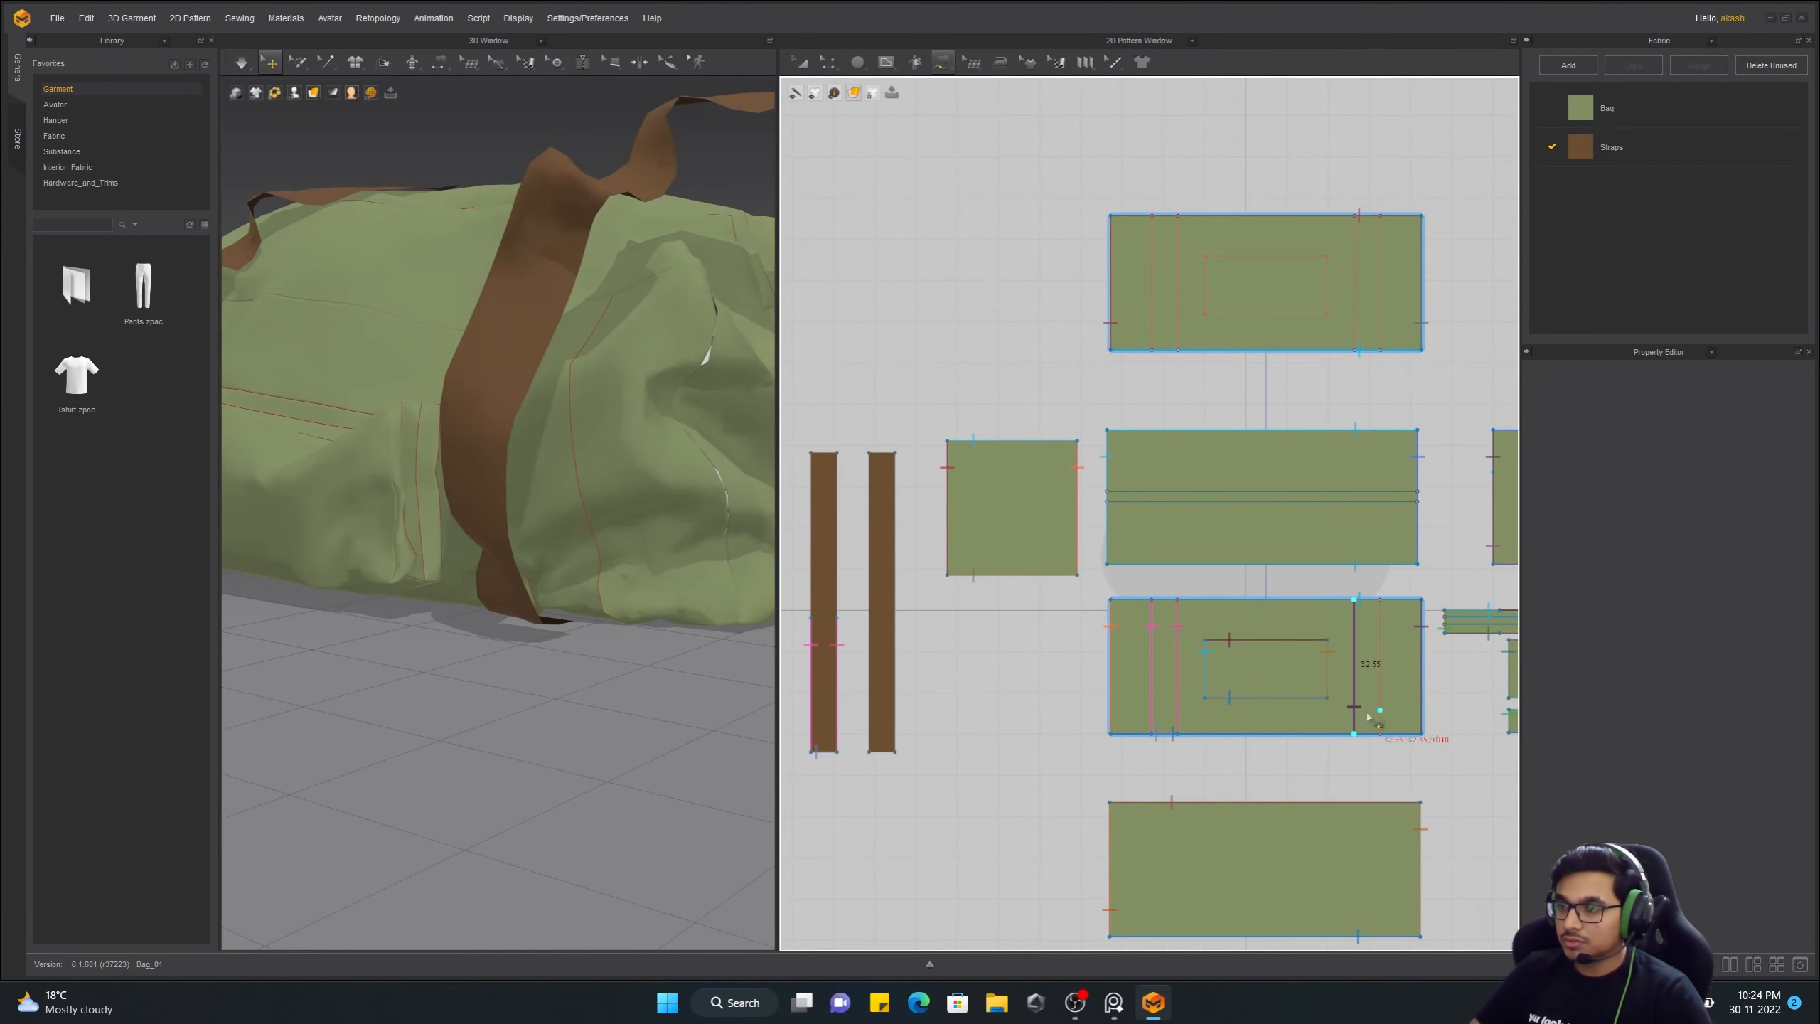
{"action": "left_click", "coordinate": [880, 749]}
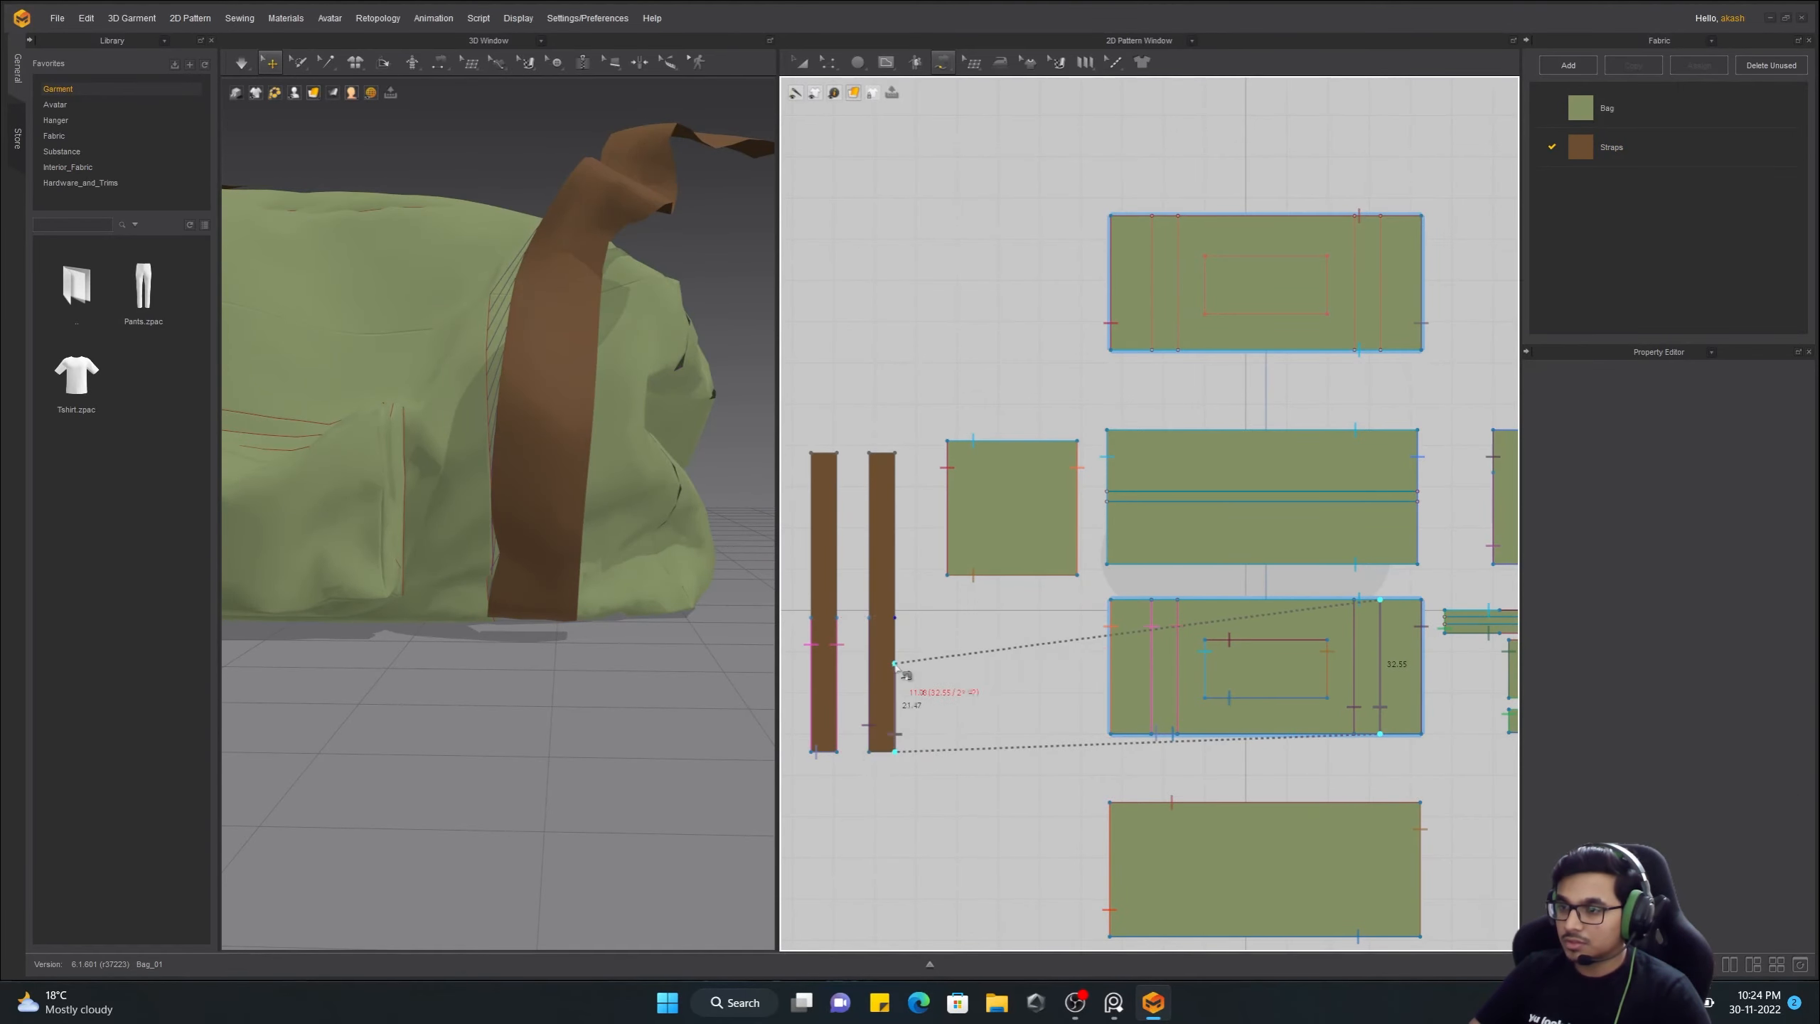
{"action": "left_click", "coordinate": [894, 617]}
{"action": "scroll", "coordinate": [1234, 751], "scroll_direction": "up", "scroll_amount": 5}
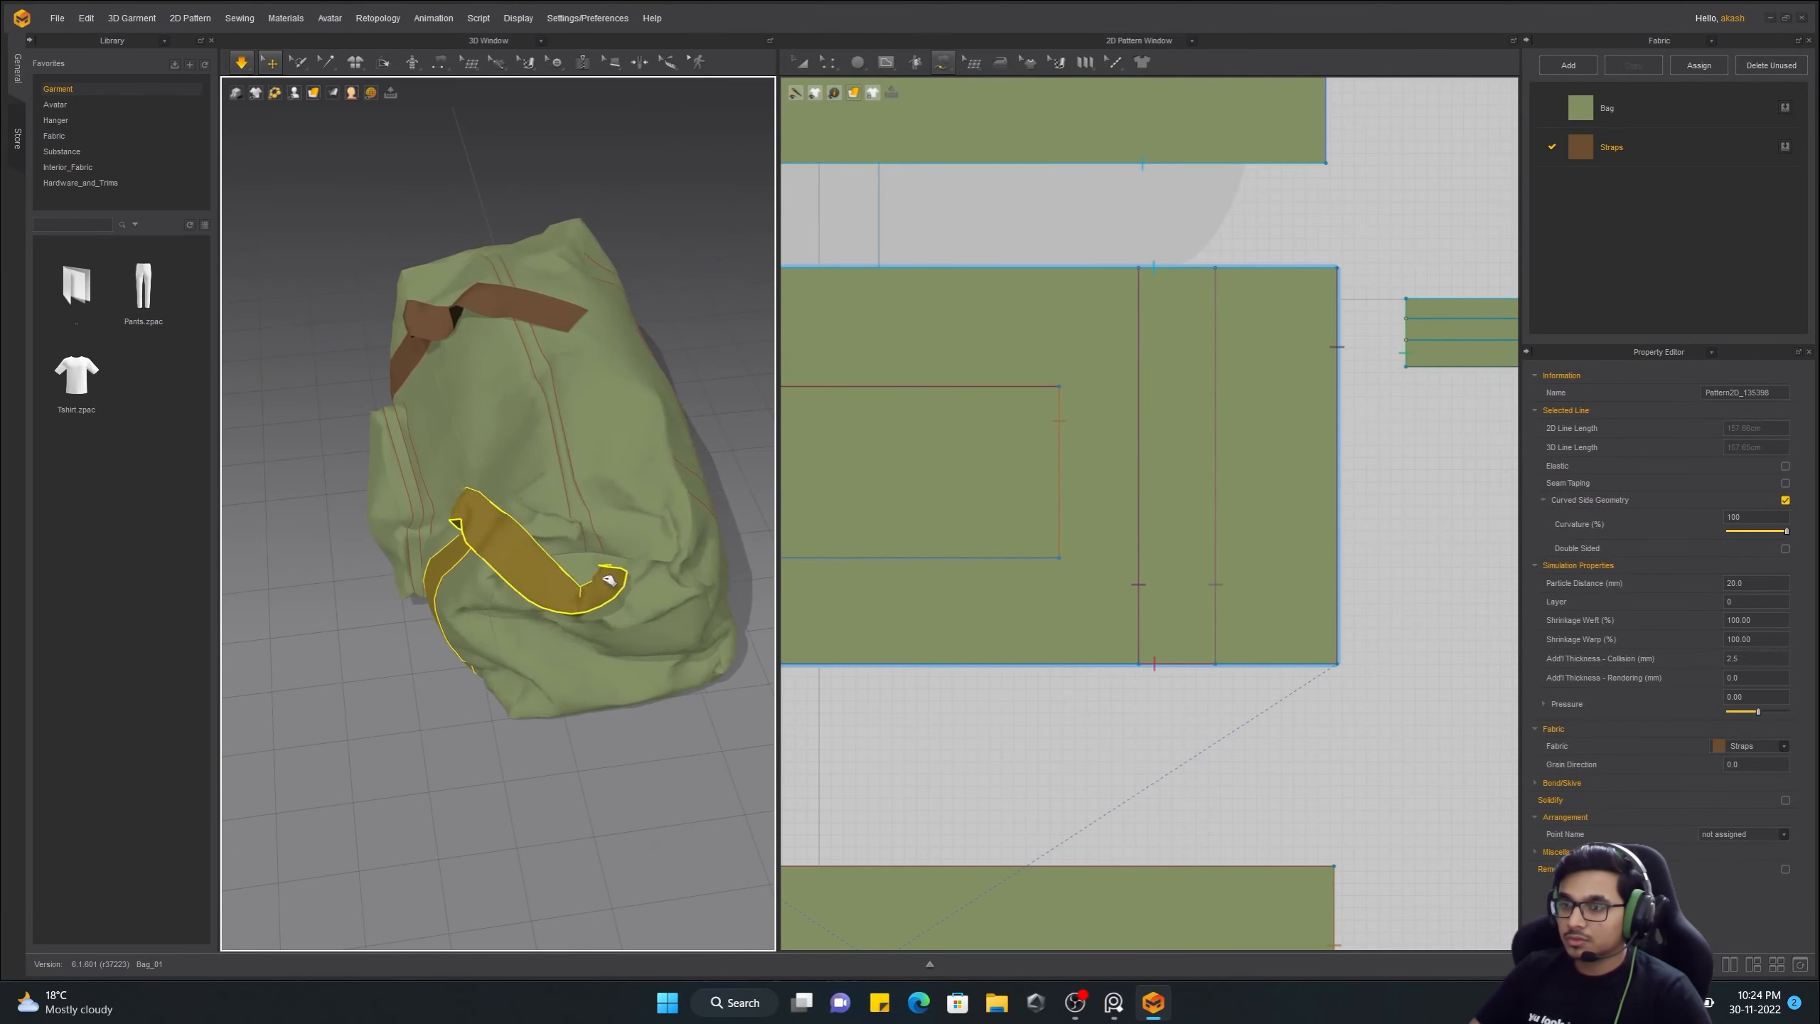
{"action": "right_click_drag", "start_coordinate": [609, 579], "coordinate": [536, 674]}
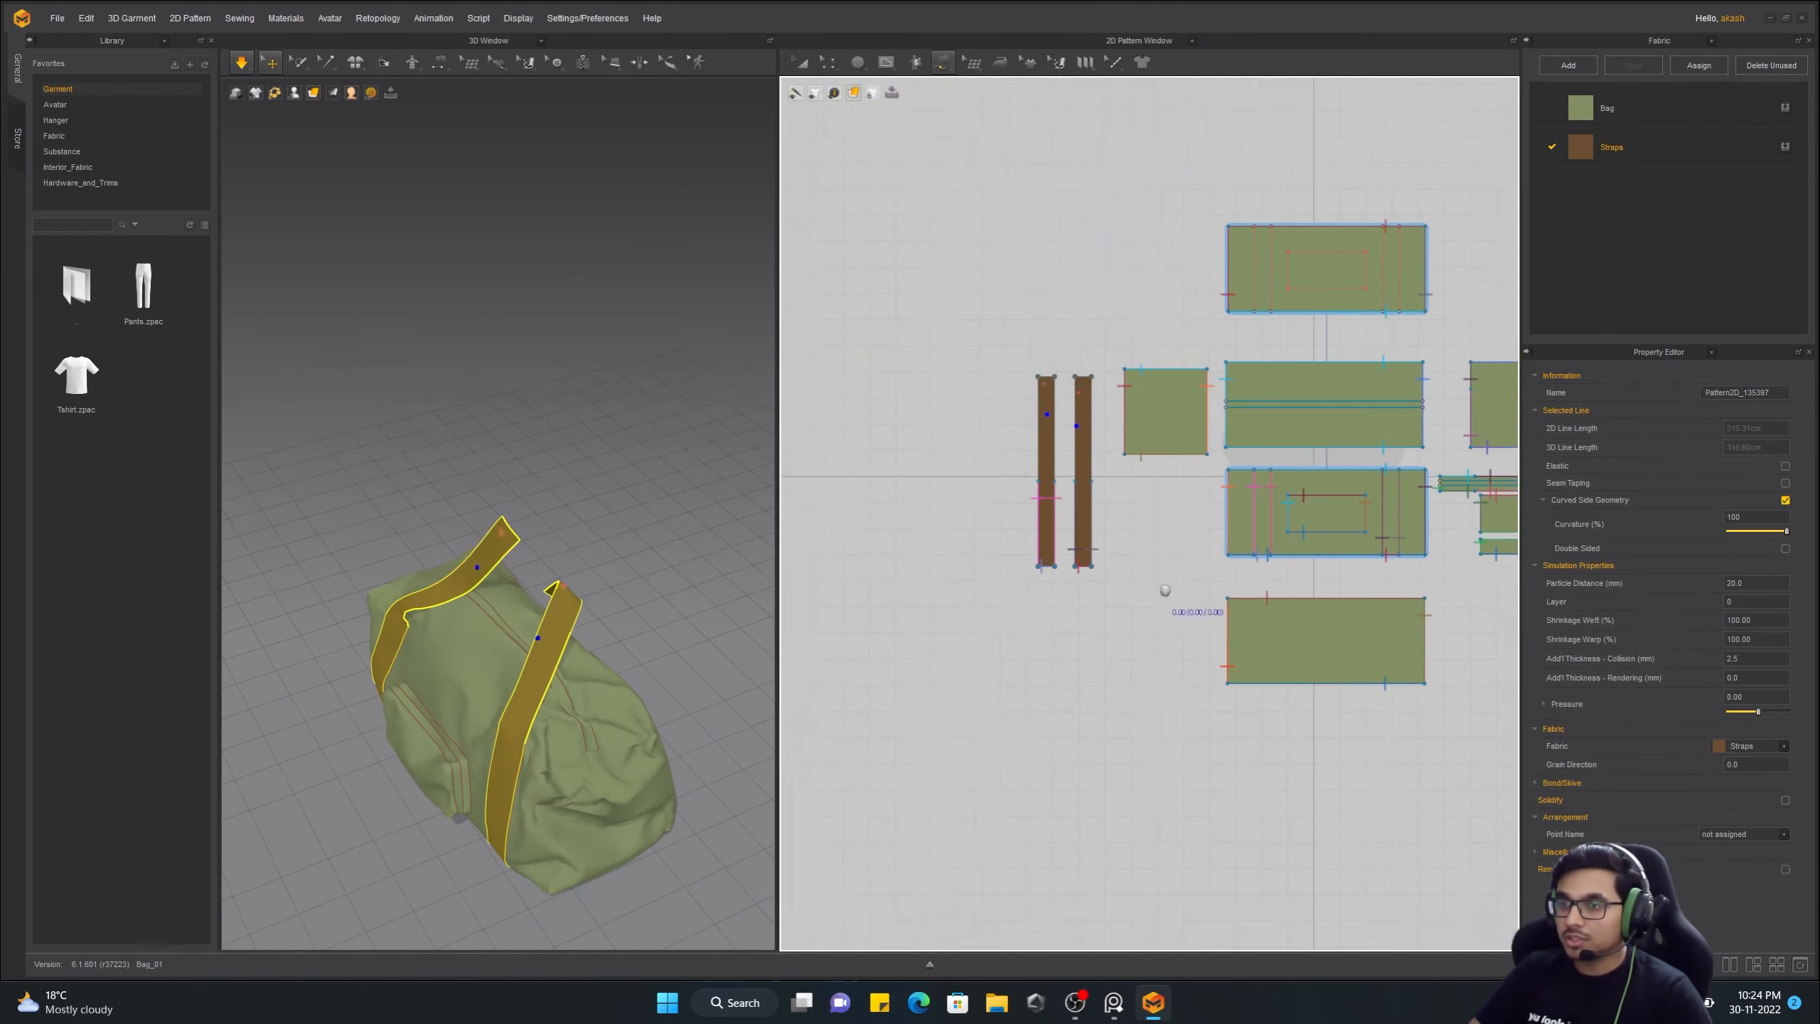
Duplicate both straps as linked copies beside the originals and position them in front of the bag's back panel in 3D
{"action": "left_click_drag", "start_coordinate": [983, 332], "coordinate": [1114, 624]}
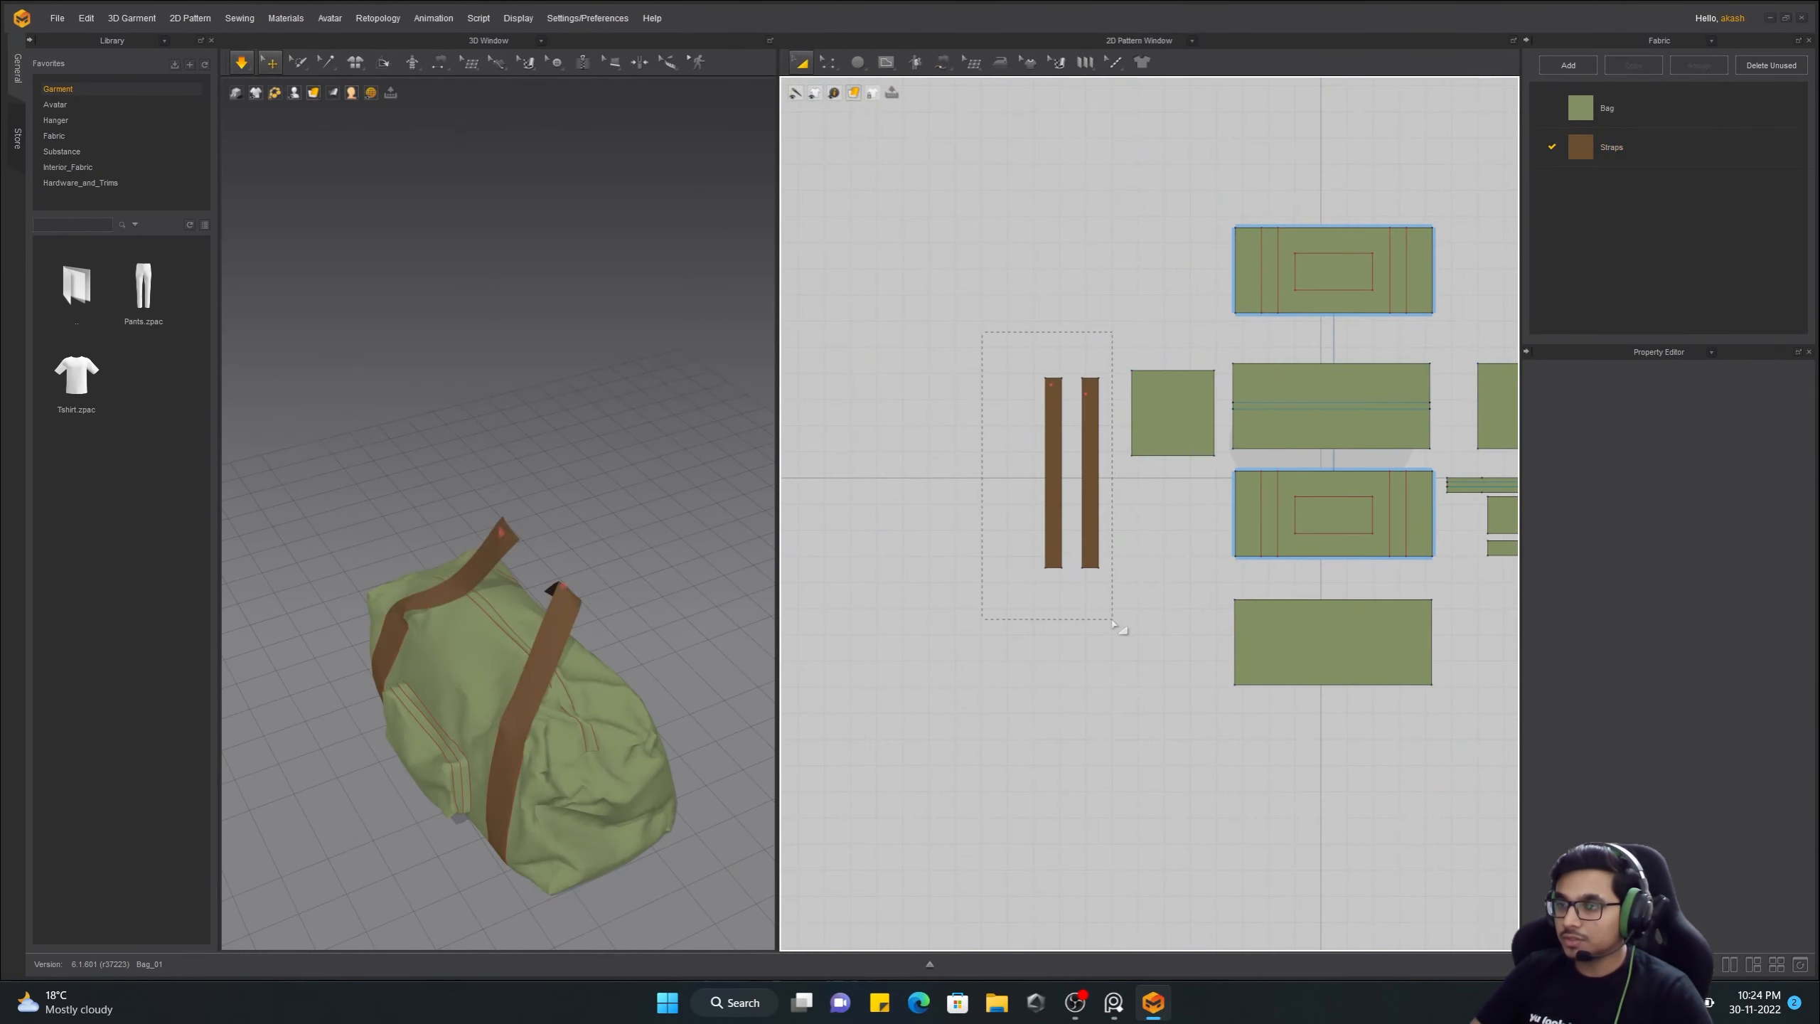
{"action": "mouse_move", "coordinate": [491, 638]}
{"action": "right_mouse_down"}
{"action": "mouse_move", "coordinate": [321, 702]}
{"action": "mouse_move", "coordinate": [216, 507]}
{"action": "mouse_move", "coordinate": [415, 717]}
{"action": "mouse_move", "coordinate": [559, 645]}
{"action": "right_mouse_up"}
{"action": "left_click", "coordinate": [686, 595]}
{"action": "right_click_drag", "start_coordinate": [666, 625], "coordinate": [610, 816]}
{"action": "key", "text": "e"}
{"action": "scroll", "coordinate": [630, 496], "scroll_direction": "down", "scroll_amount": 3}
{"action": "right_click_drag", "start_coordinate": [630, 496], "coordinate": [573, 609]}
{"action": "left_click", "coordinate": [573, 762]}
{"action": "scroll", "coordinate": [496, 643], "scroll_direction": "up", "scroll_amount": 4}
{"action": "key", "text": "z"}
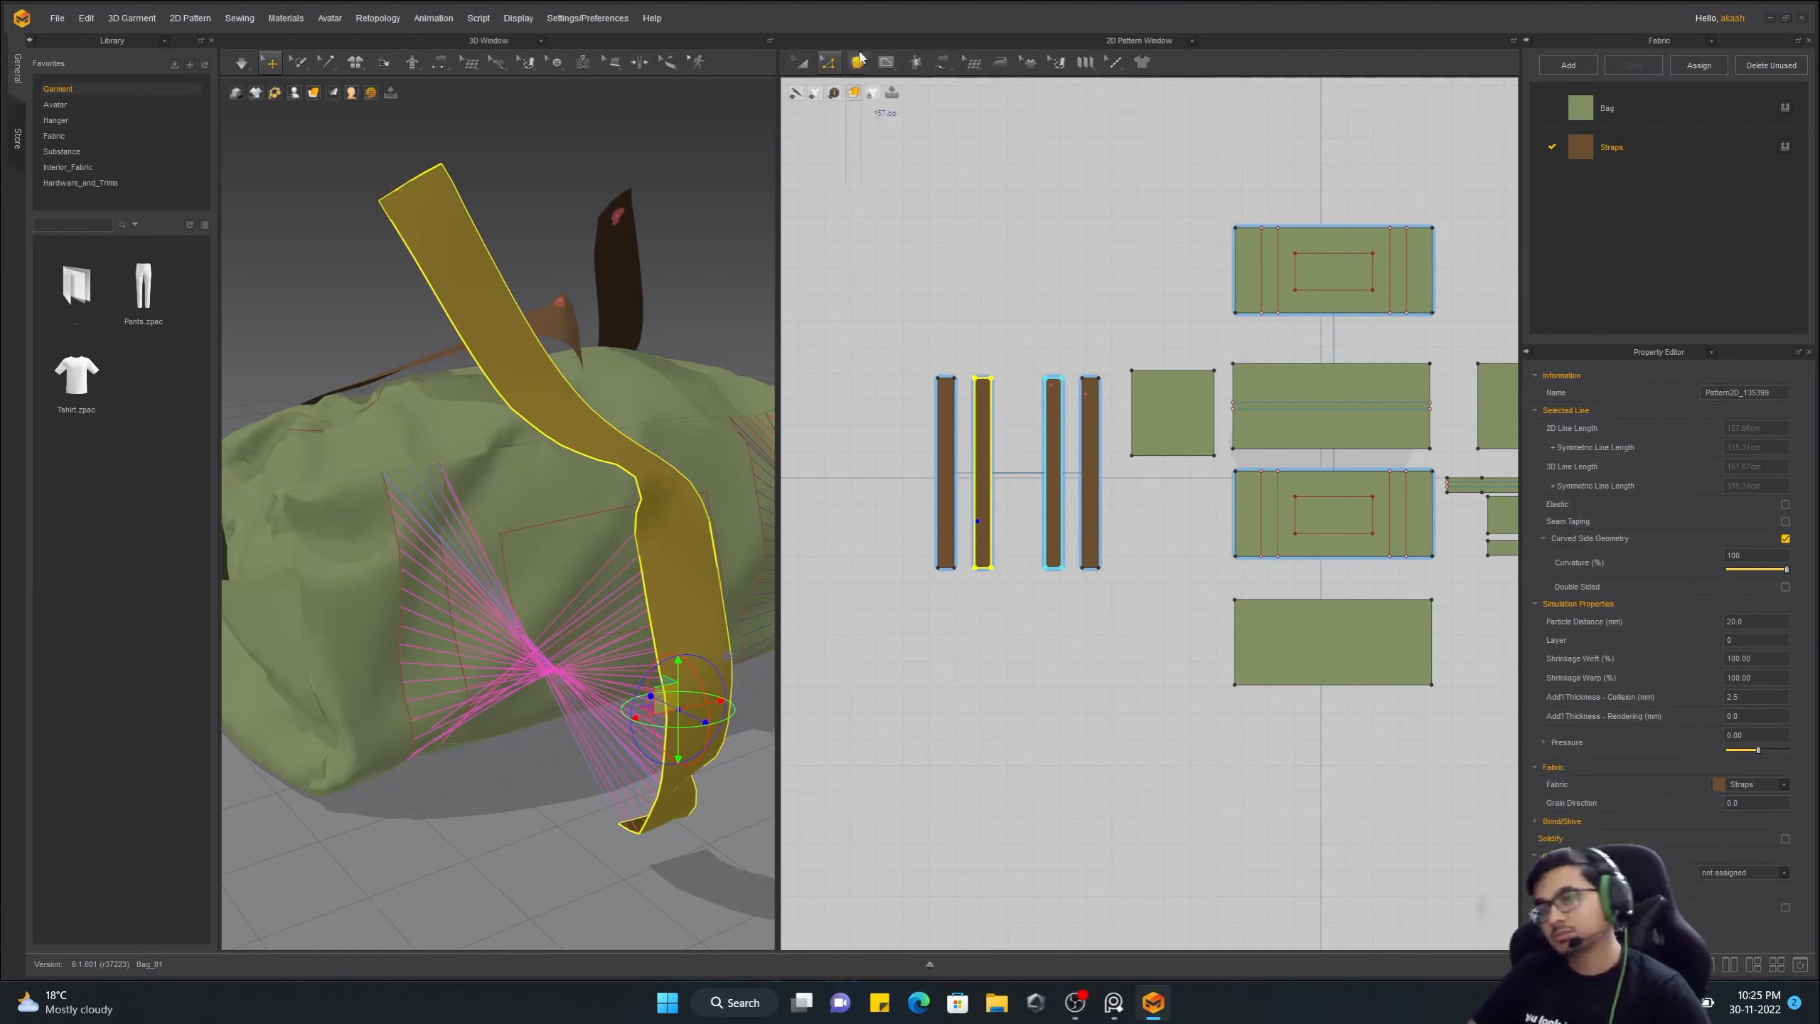
Examine how the copied straps' side seams connect to the internal lines on the bag's back panel
{"action": "left_click", "coordinate": [440, 64]}
{"action": "left_click", "coordinate": [462, 94]}
{"action": "scroll", "coordinate": [974, 546], "scroll_direction": "up", "scroll_amount": 5}
{"action": "middle_click_drag", "start_coordinate": [974, 546], "coordinate": [1052, 568]}
{"action": "left_click", "coordinate": [859, 64]}
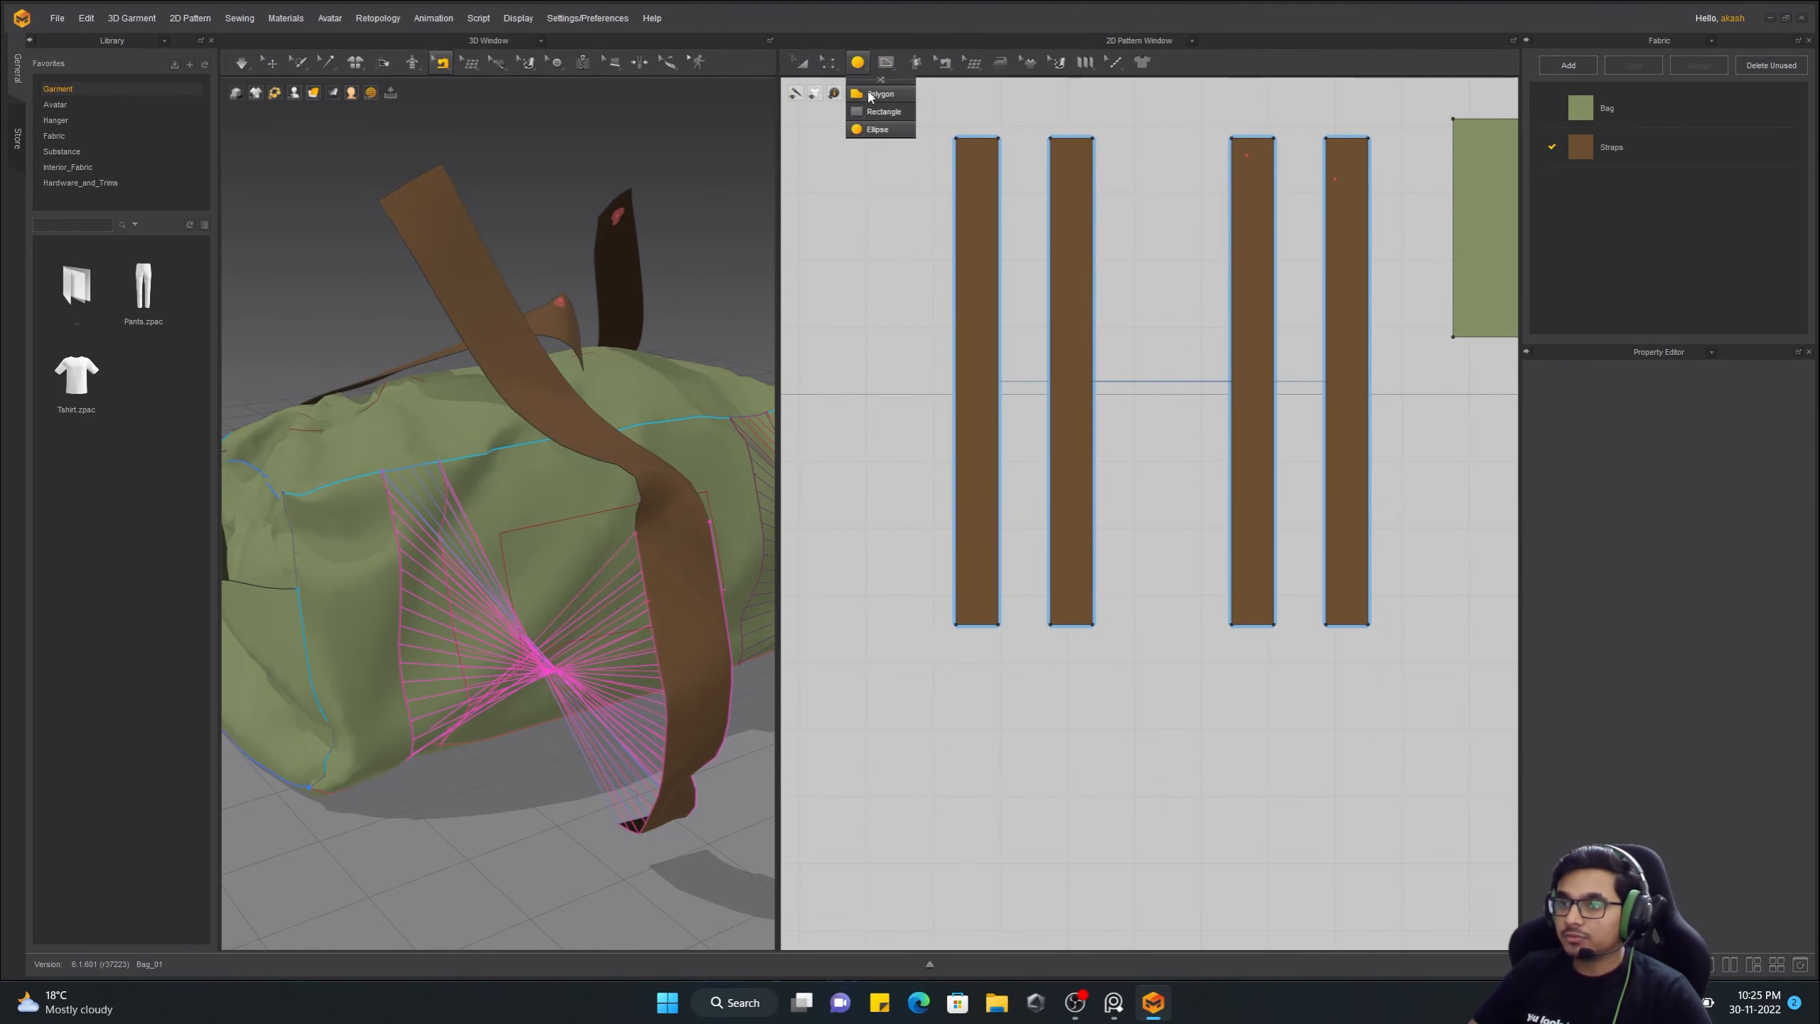
{"action": "left_click", "coordinate": [954, 101]}
{"action": "scroll", "coordinate": [573, 617], "scroll_direction": "down", "scroll_amount": 4}
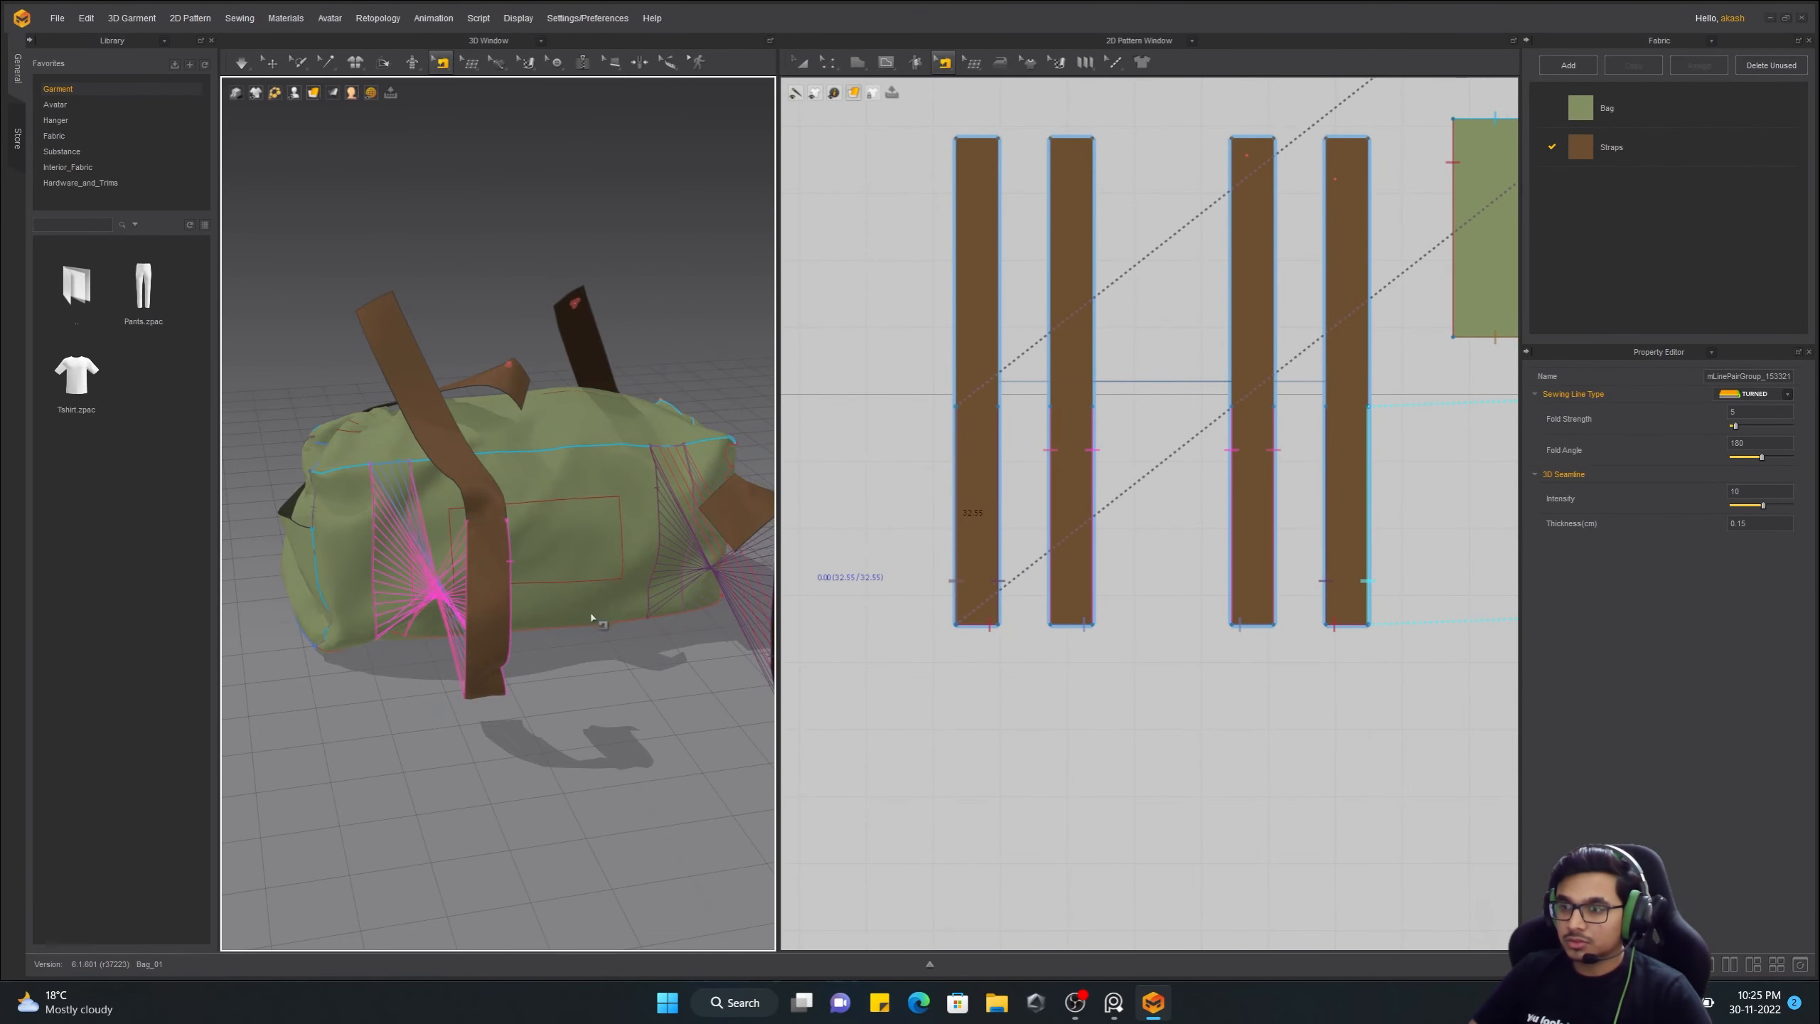
{"action": "right_click_drag", "start_coordinate": [548, 635], "coordinate": [509, 606]}
{"action": "scroll", "coordinate": [1101, 245], "scroll_direction": "down", "scroll_amount": 3}
{"action": "left_click", "coordinate": [801, 64]}
{"action": "scroll", "coordinate": [431, 574], "scroll_direction": "up", "scroll_amount": 3}
{"action": "left_click", "coordinate": [943, 63]}
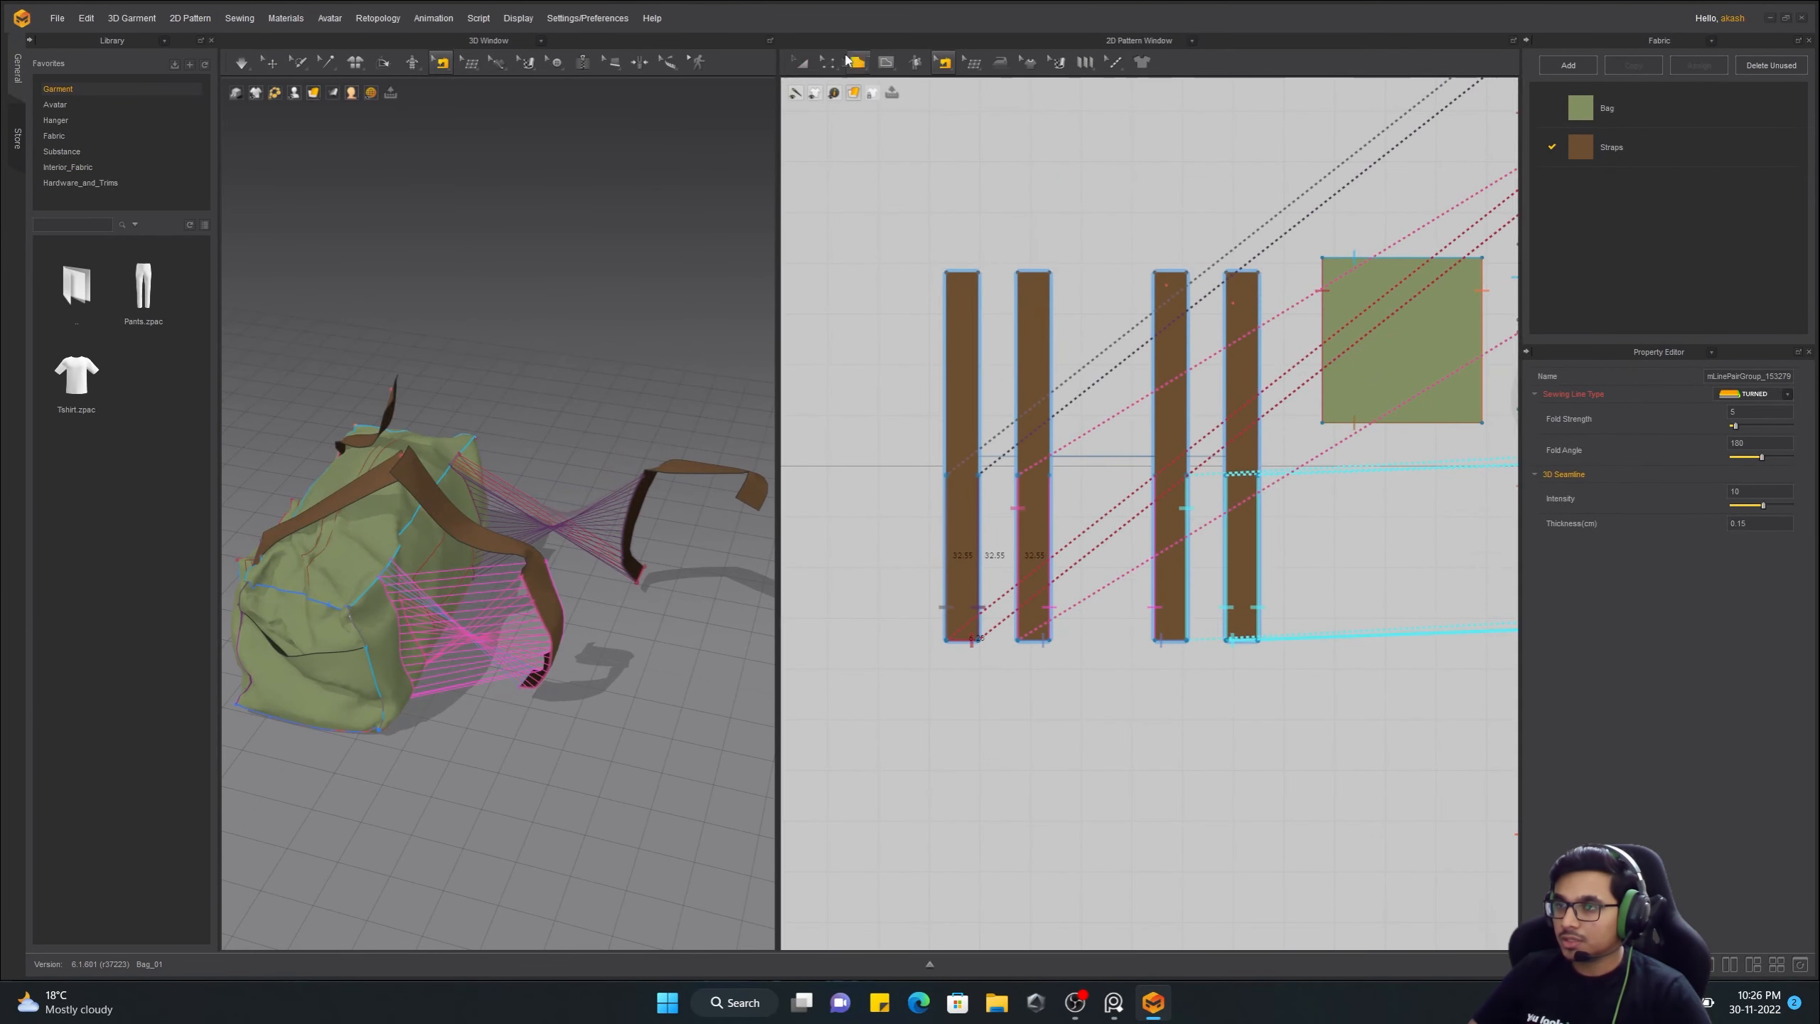
Unlink the copied straps from their linked patterns and select their side seams for editing
{"action": "left_click", "coordinate": [802, 63]}
{"action": "left_click_drag", "start_coordinate": [910, 402], "coordinate": [1042, 502]}
{"action": "right_click", "coordinate": [1046, 502]}
{"action": "left_click", "coordinate": [1100, 695]}
{"action": "left_click", "coordinate": [993, 467]}
{"action": "left_click", "coordinate": [957, 95]}
{"action": "scroll", "coordinate": [926, 609], "scroll_direction": "up", "scroll_amount": 3}
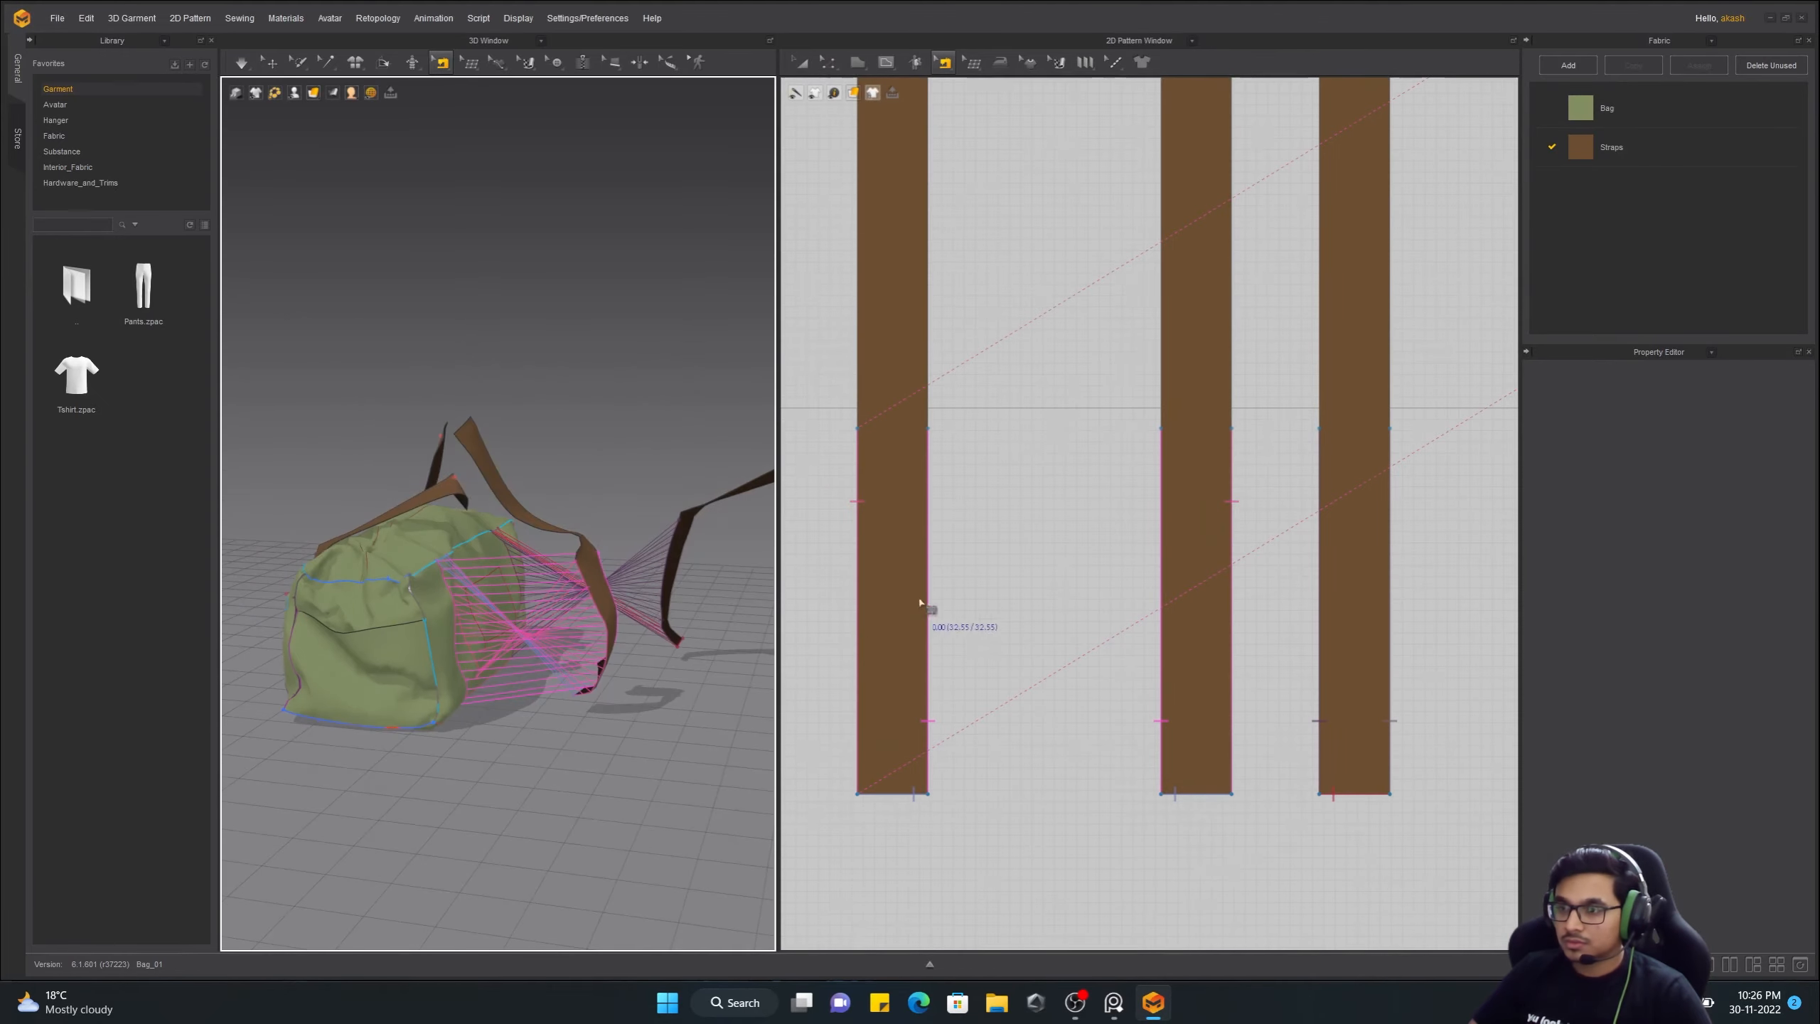
{"action": "right_click_drag", "start_coordinate": [609, 667], "coordinate": [663, 679]}
{"action": "right_click_drag", "start_coordinate": [614, 765], "coordinate": [610, 803]}
{"action": "scroll", "coordinate": [1182, 631], "scroll_direction": "down", "scroll_amount": 3}
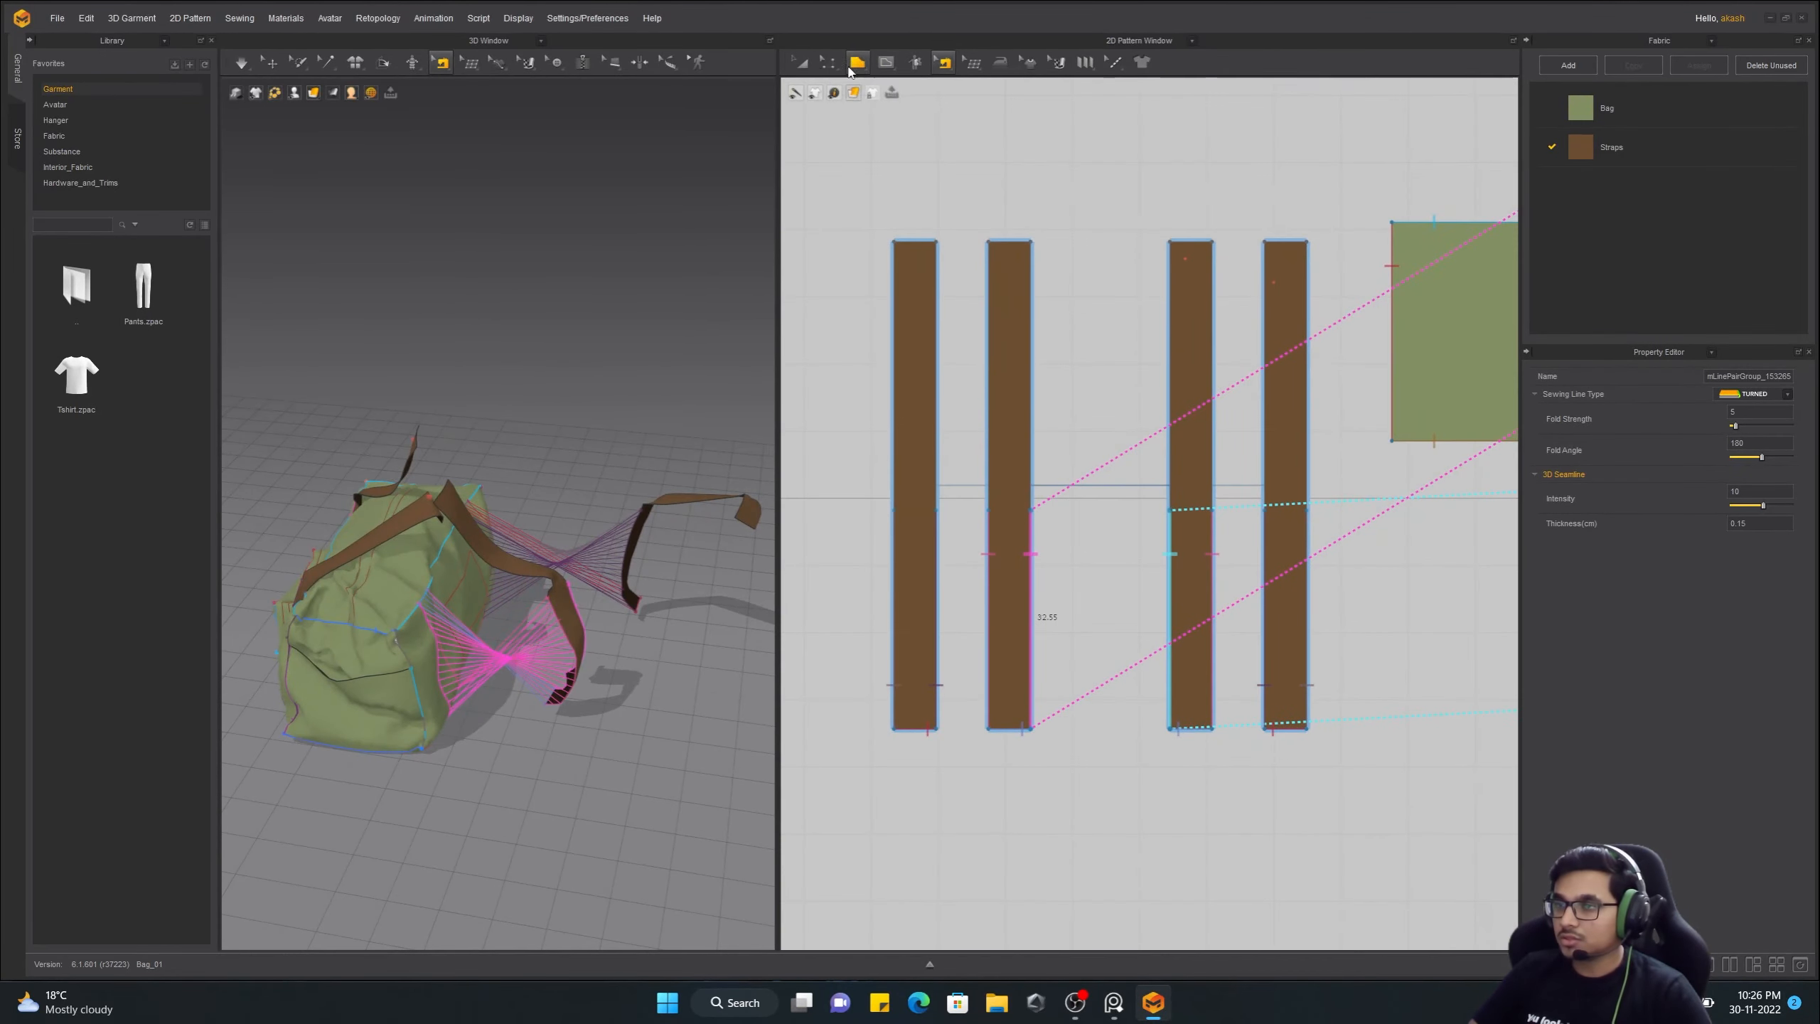
Reverse the sewing direction of the copied straps' twisted seams so they run straight to the back panel
{"action": "left_click", "coordinate": [877, 66]}
{"action": "left_click", "coordinate": [960, 94]}
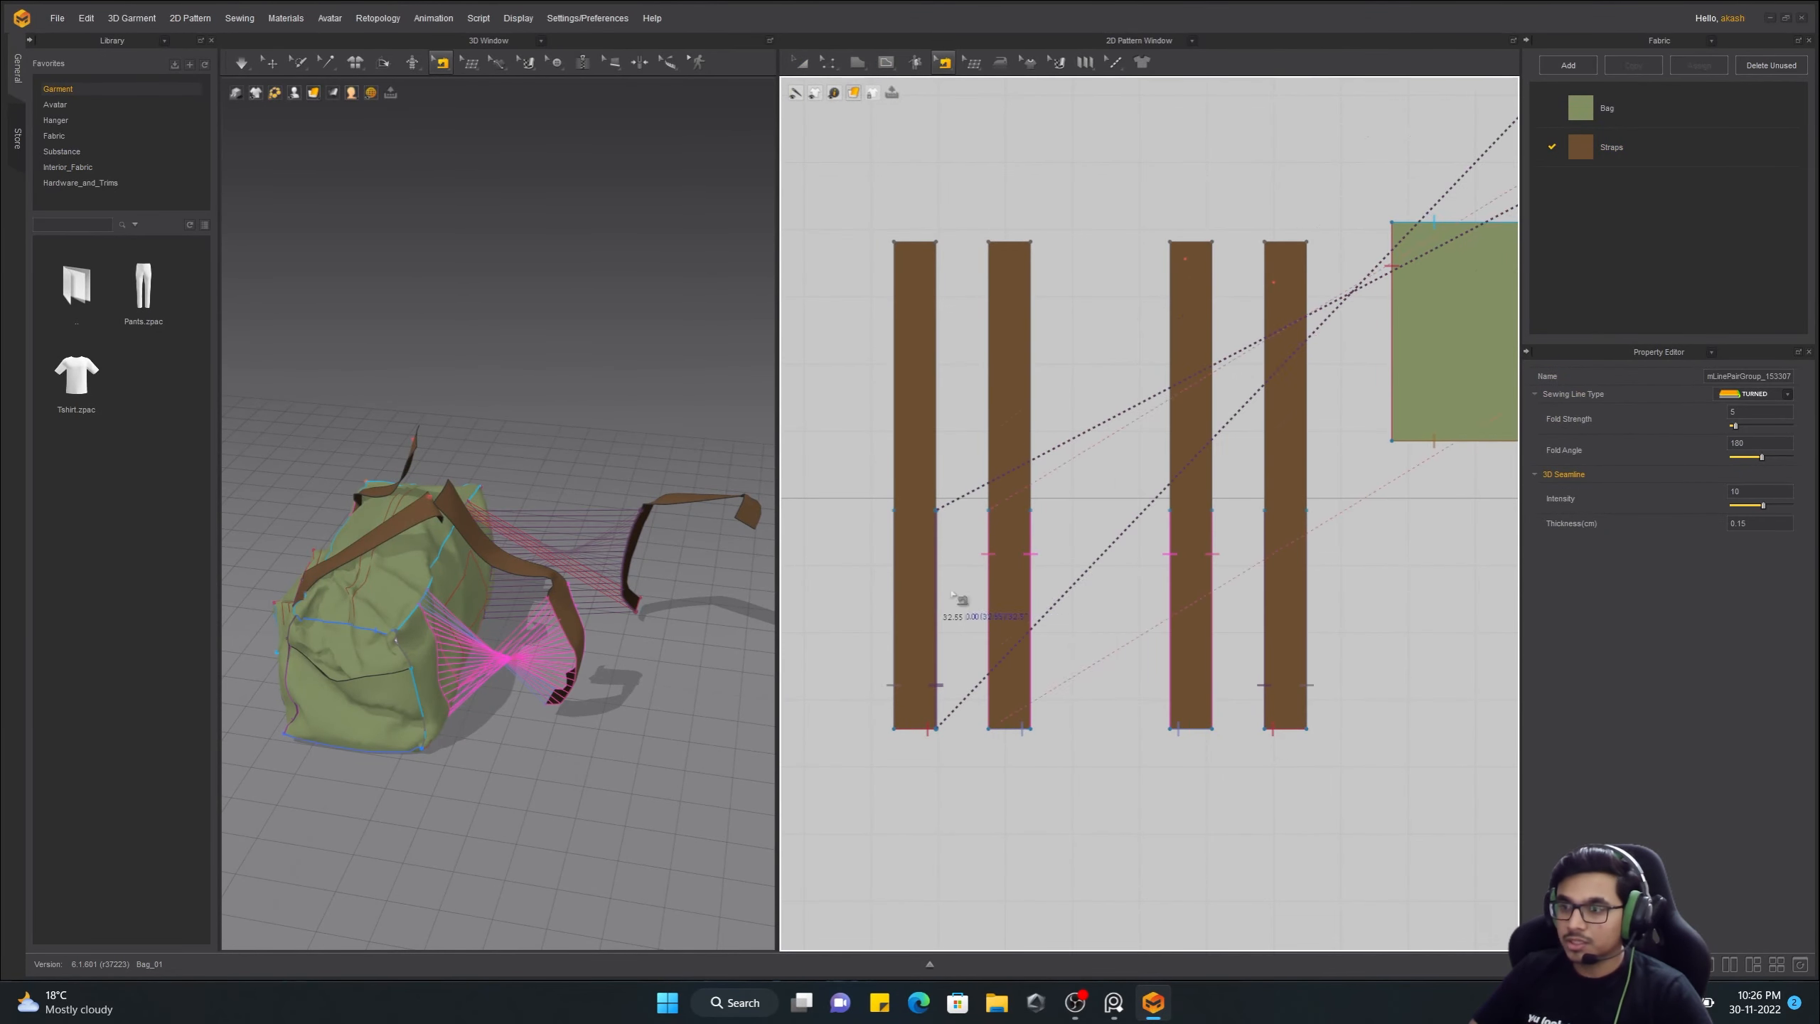
{"action": "right_click_drag", "start_coordinate": [674, 724], "coordinate": [1007, 767]}
{"action": "scroll", "coordinate": [658, 358], "scroll_direction": "down", "scroll_amount": 3}
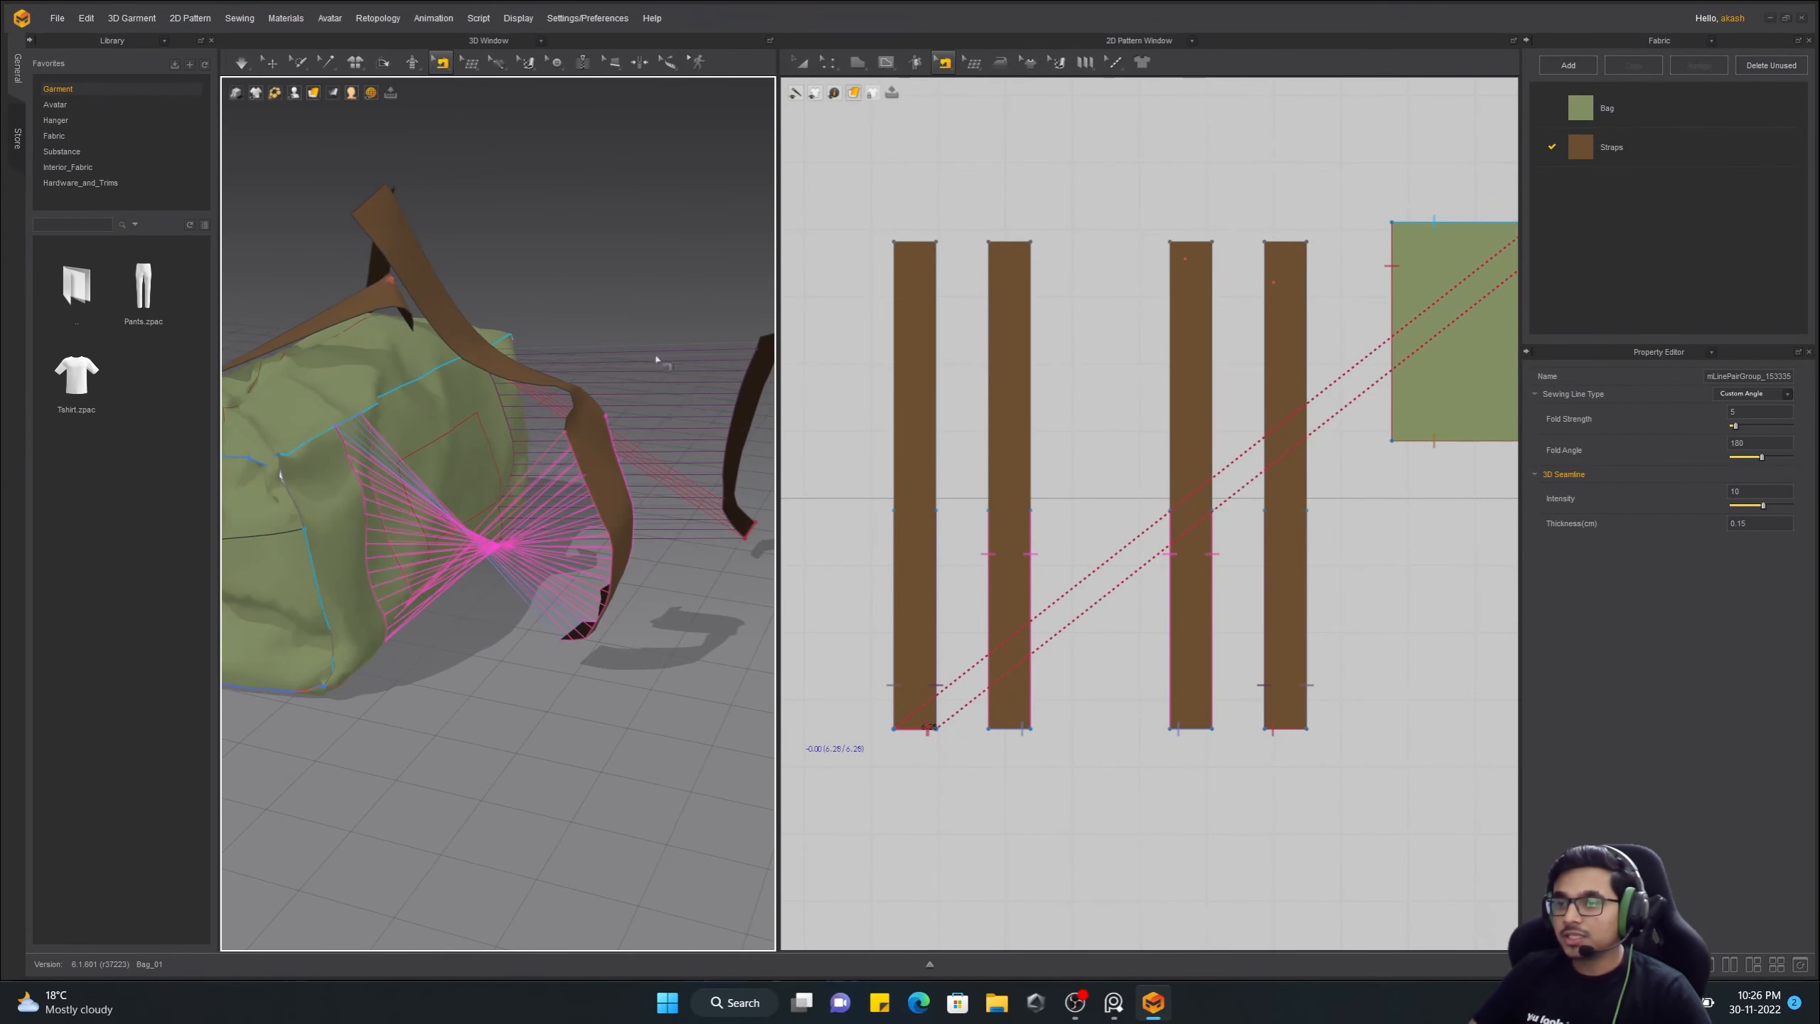
{"action": "right_click_drag", "start_coordinate": [657, 358], "coordinate": [918, 753]}
{"action": "right_click_drag", "start_coordinate": [401, 529], "coordinate": [426, 531]}
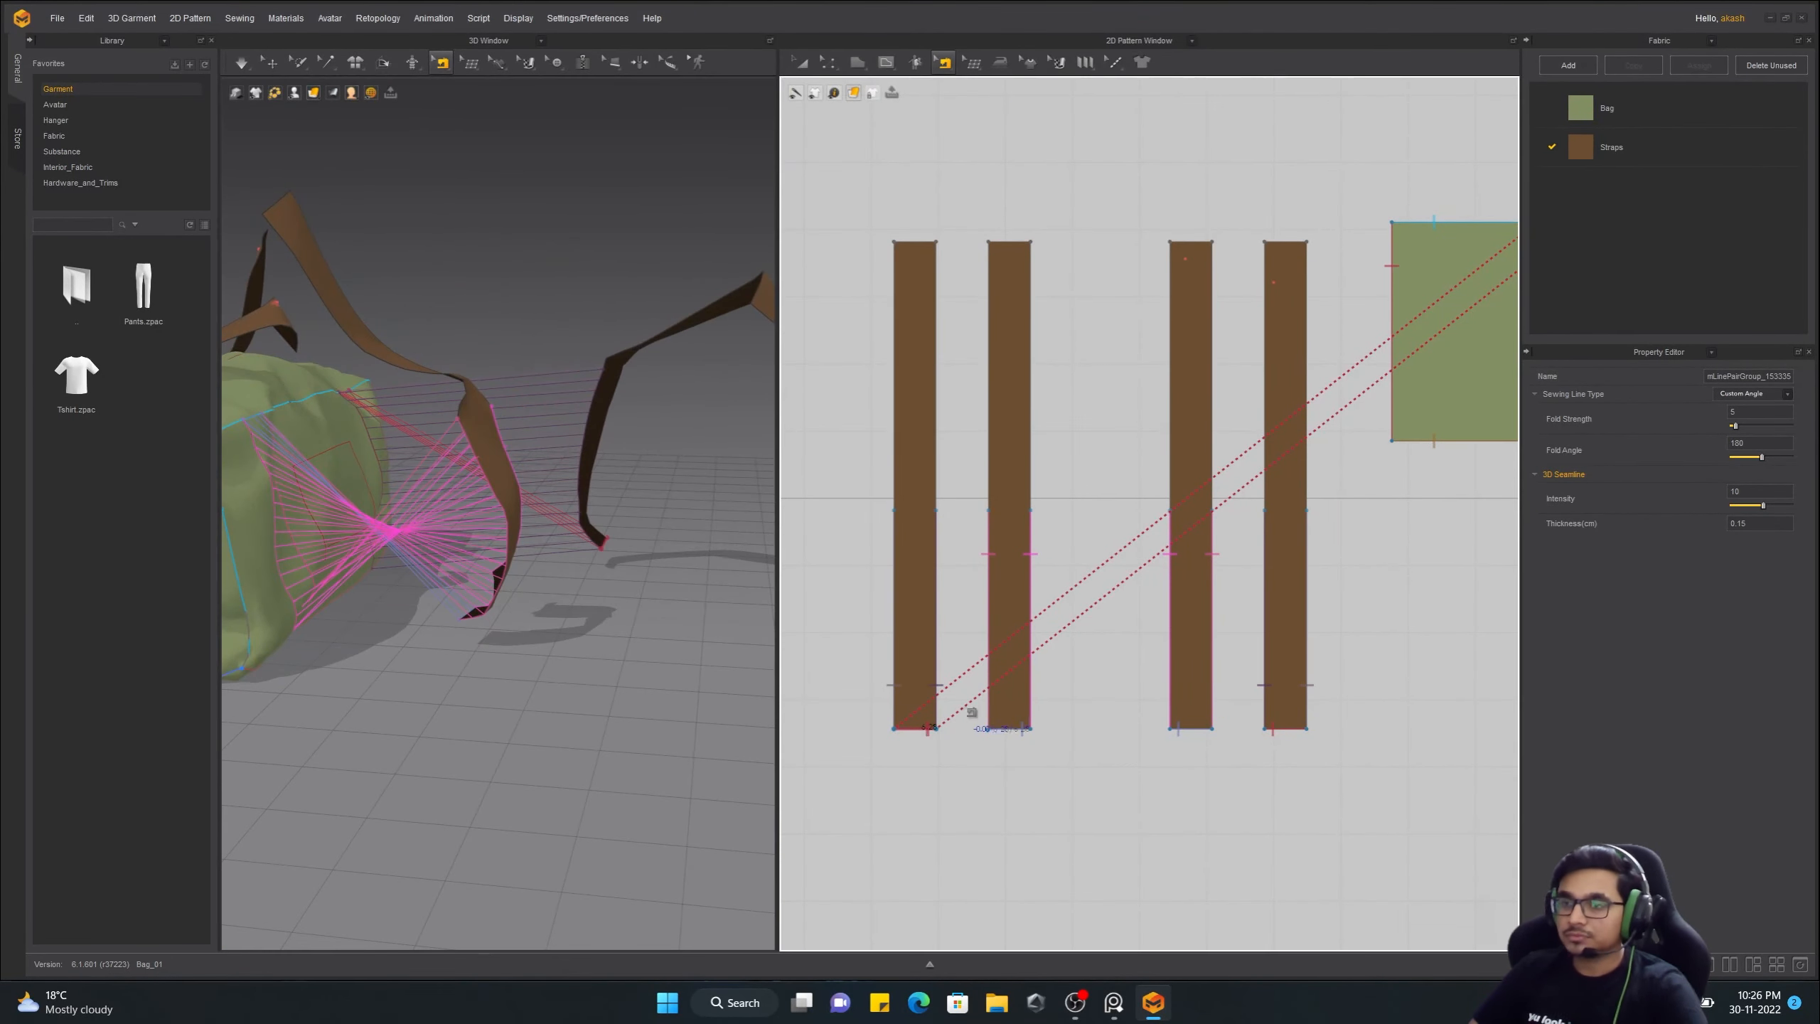
{"action": "left_click_drag", "start_coordinate": [969, 709], "coordinate": [1017, 735]}
{"action": "key", "text": "ctrl+b"}
Select both copied straps in 3D and simulate them against the bag's back panel
{"action": "right_click_drag", "start_coordinate": [666, 630], "coordinate": [542, 658]}
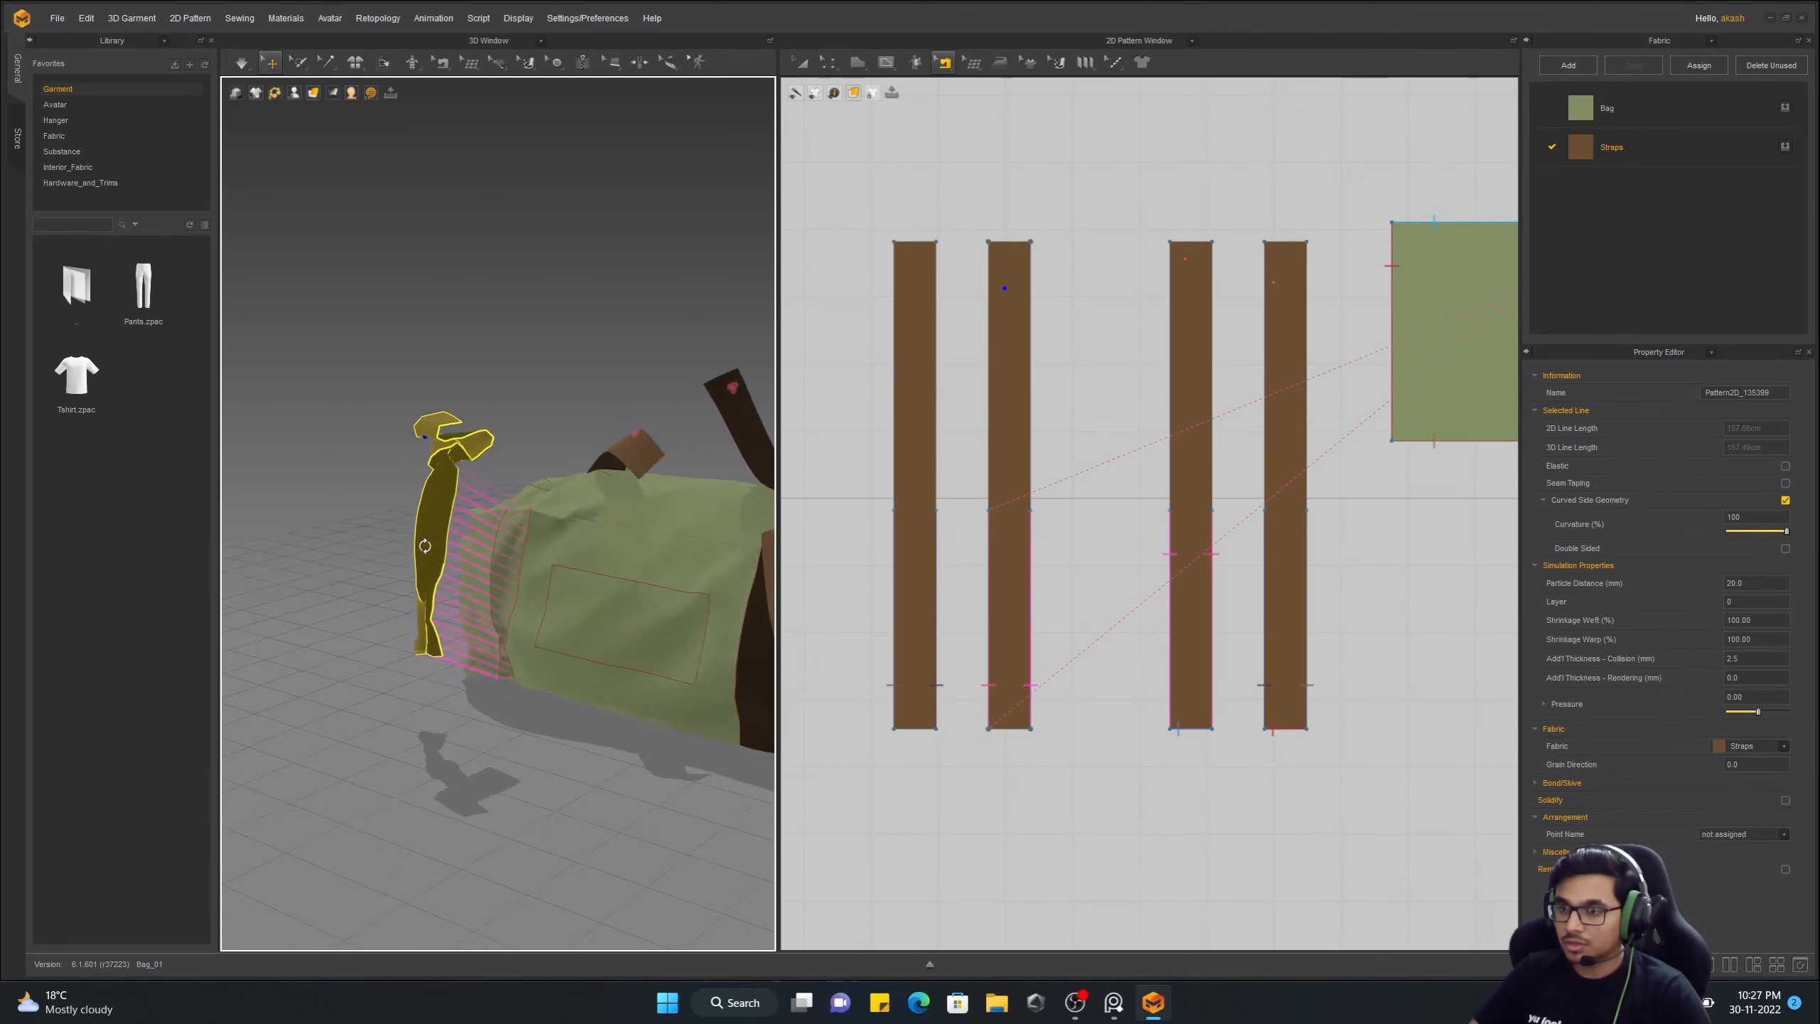
{"action": "right_click_drag", "start_coordinate": [425, 545], "coordinate": [587, 569]}
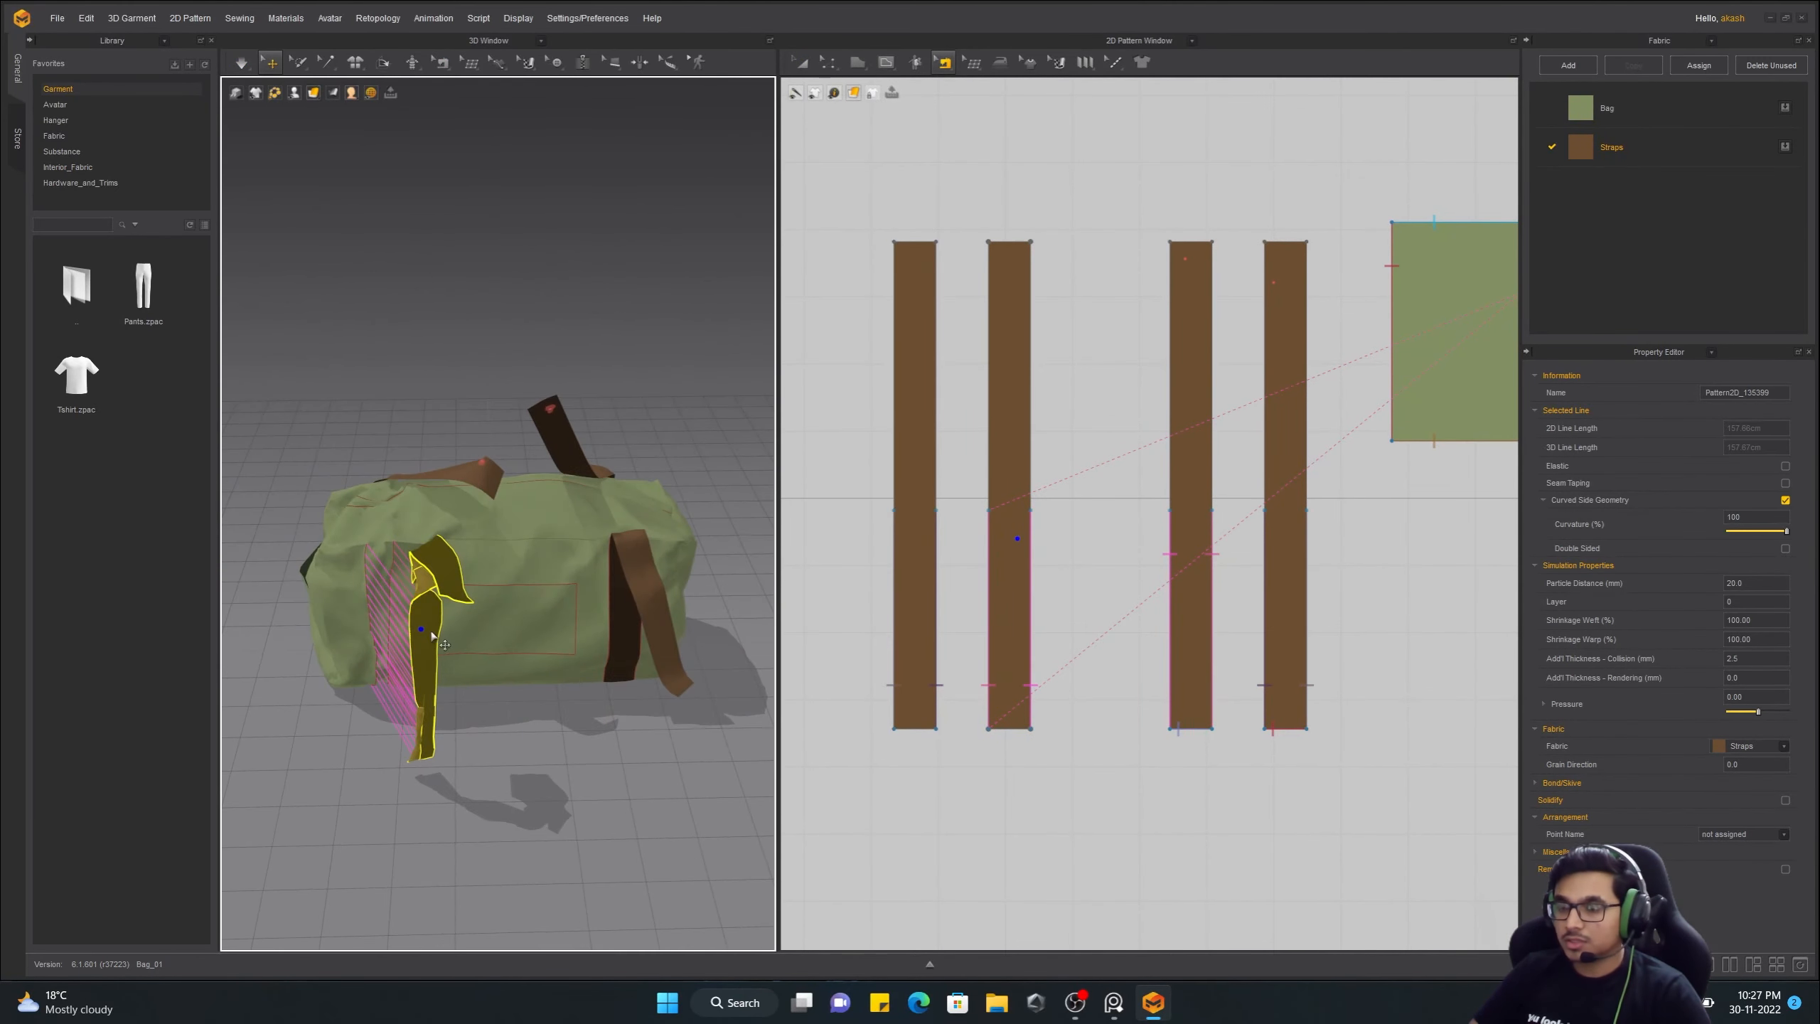
{"action": "right_click_drag", "start_coordinate": [432, 636], "coordinate": [544, 624]}
{"action": "left_click", "coordinate": [663, 643], "text": "shift"}
{"action": "right_click", "coordinate": [663, 645]}
{"action": "left_click", "coordinate": [724, 372]}
{"action": "key", "text": "space"}
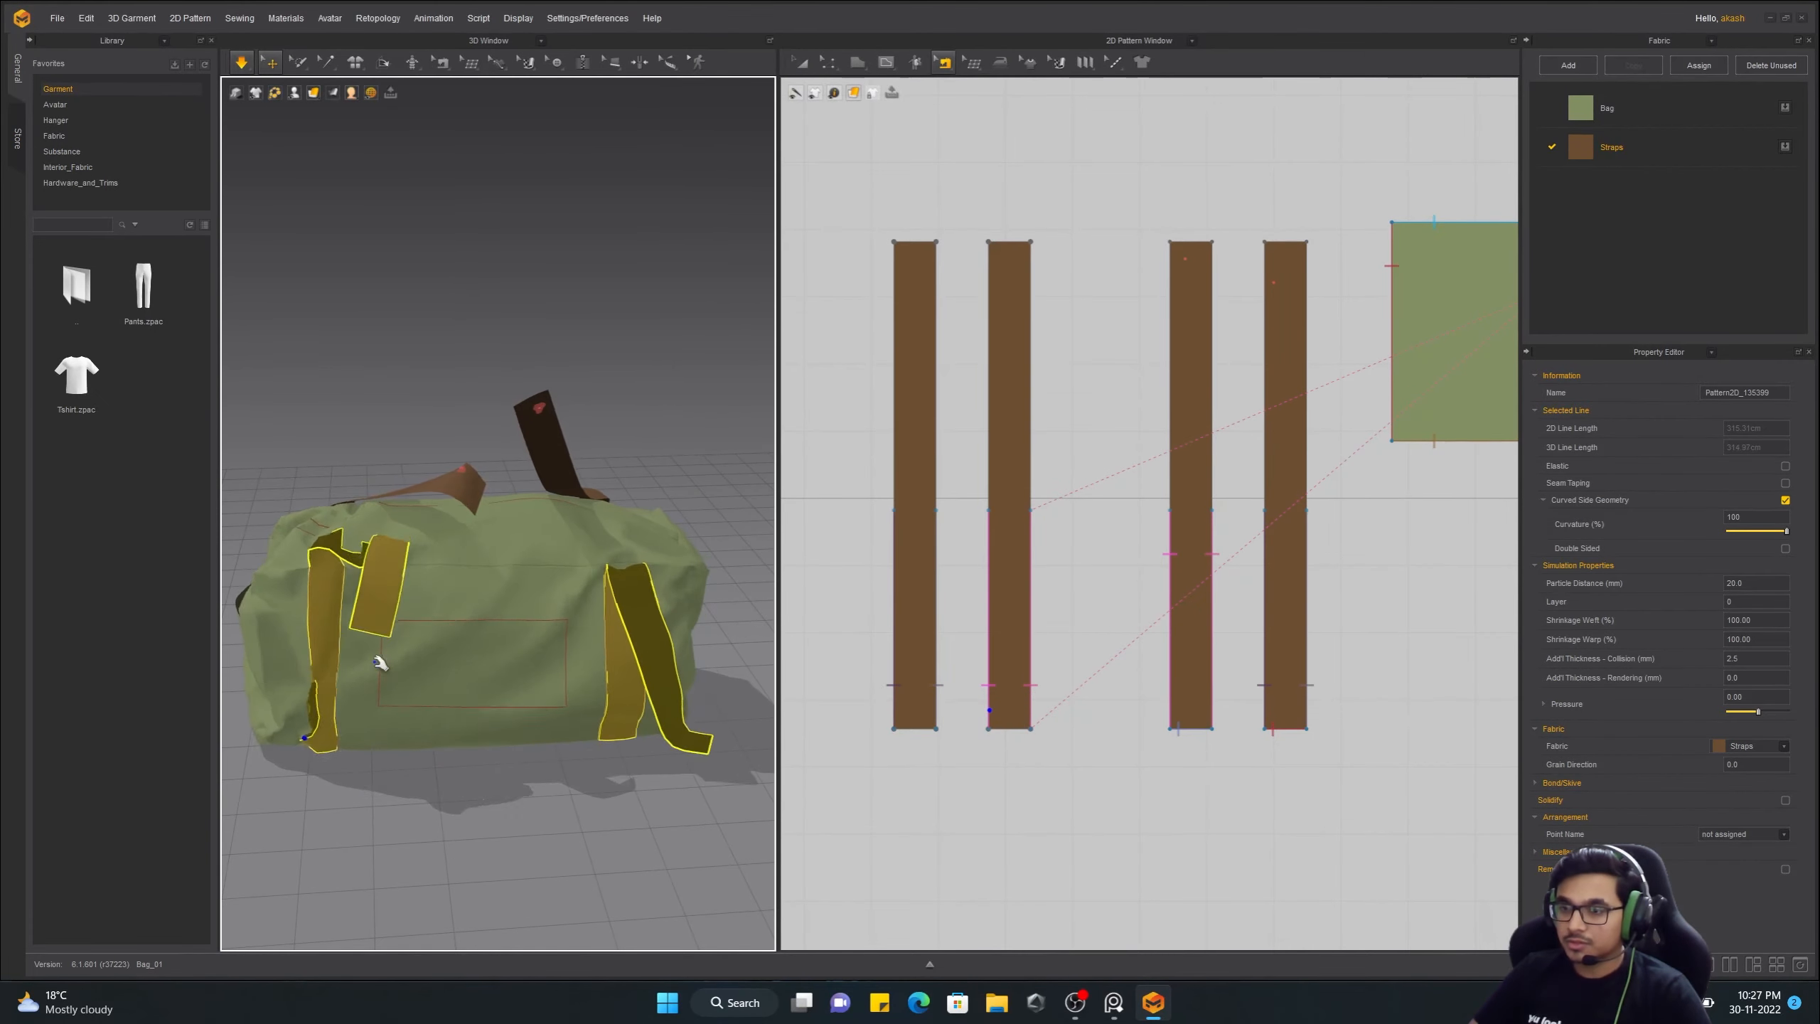
Pull the free upper lengths of the two back straps up over the top of the bag
{"action": "right_click_drag", "start_coordinate": [261, 493], "coordinate": [521, 622]}
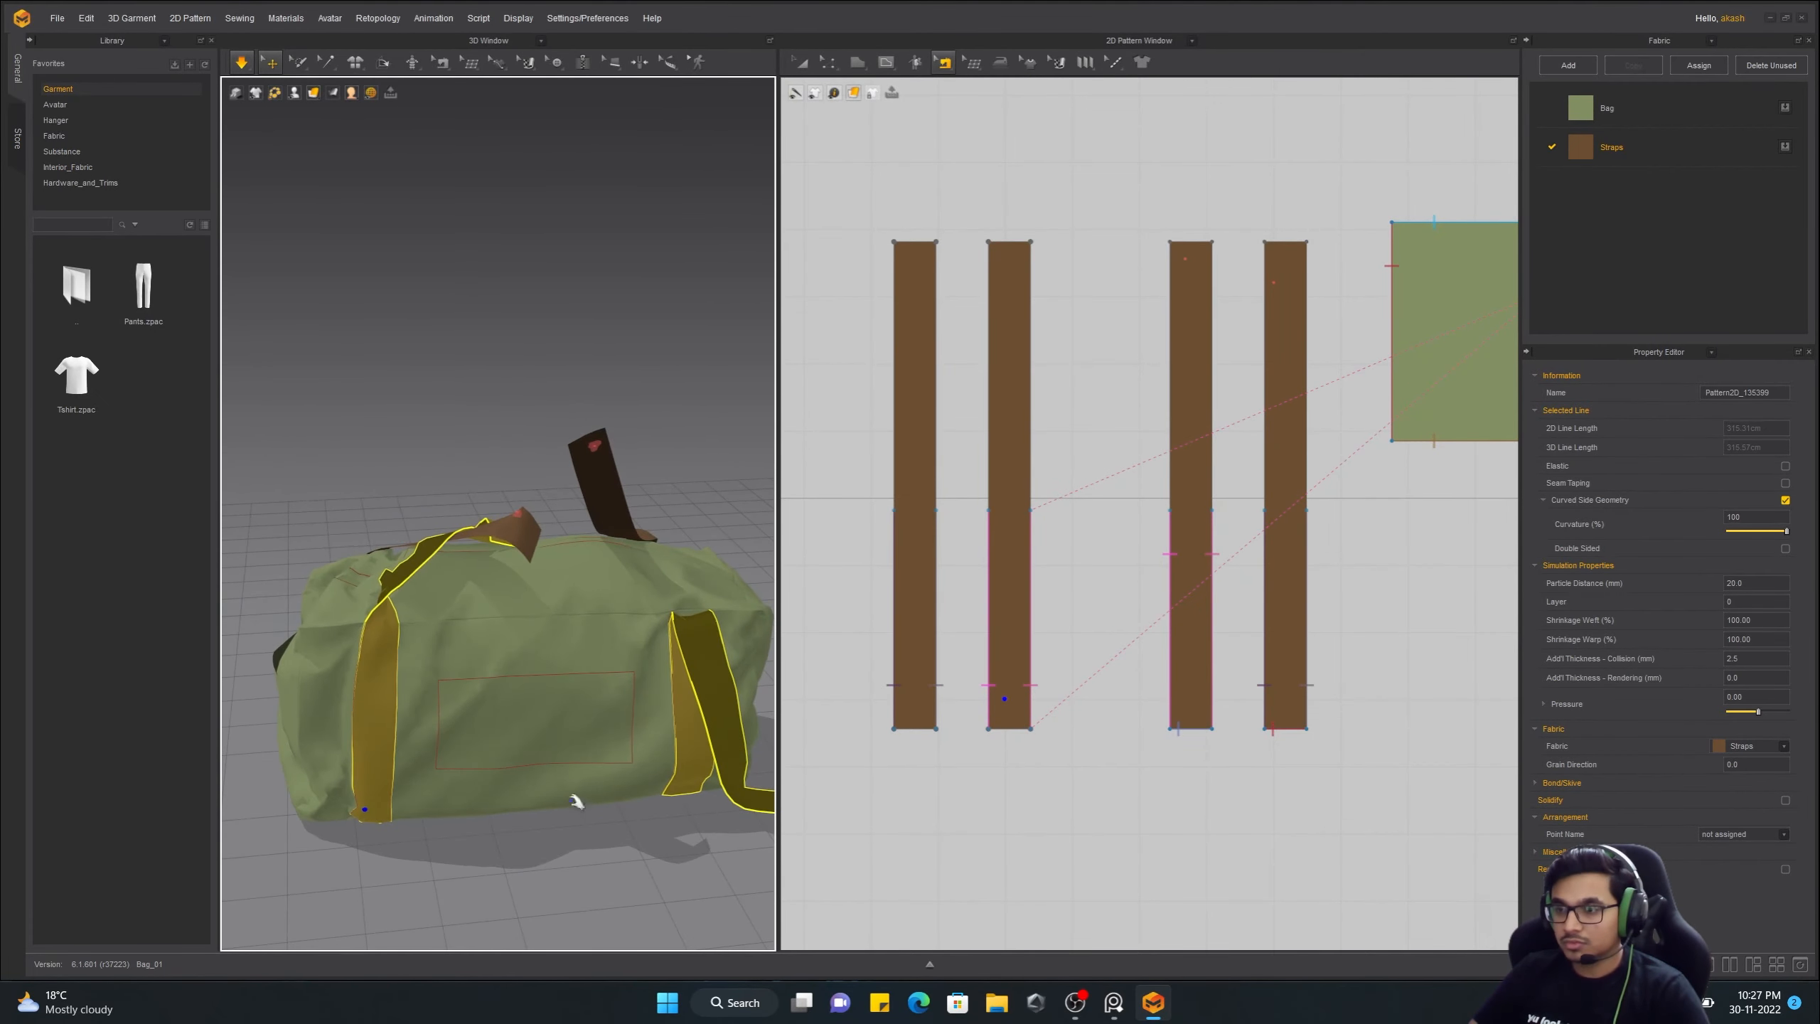
{"action": "right_click_drag", "start_coordinate": [577, 801], "coordinate": [503, 733]}
{"action": "right_click_drag", "start_coordinate": [796, 750], "coordinate": [791, 760]}
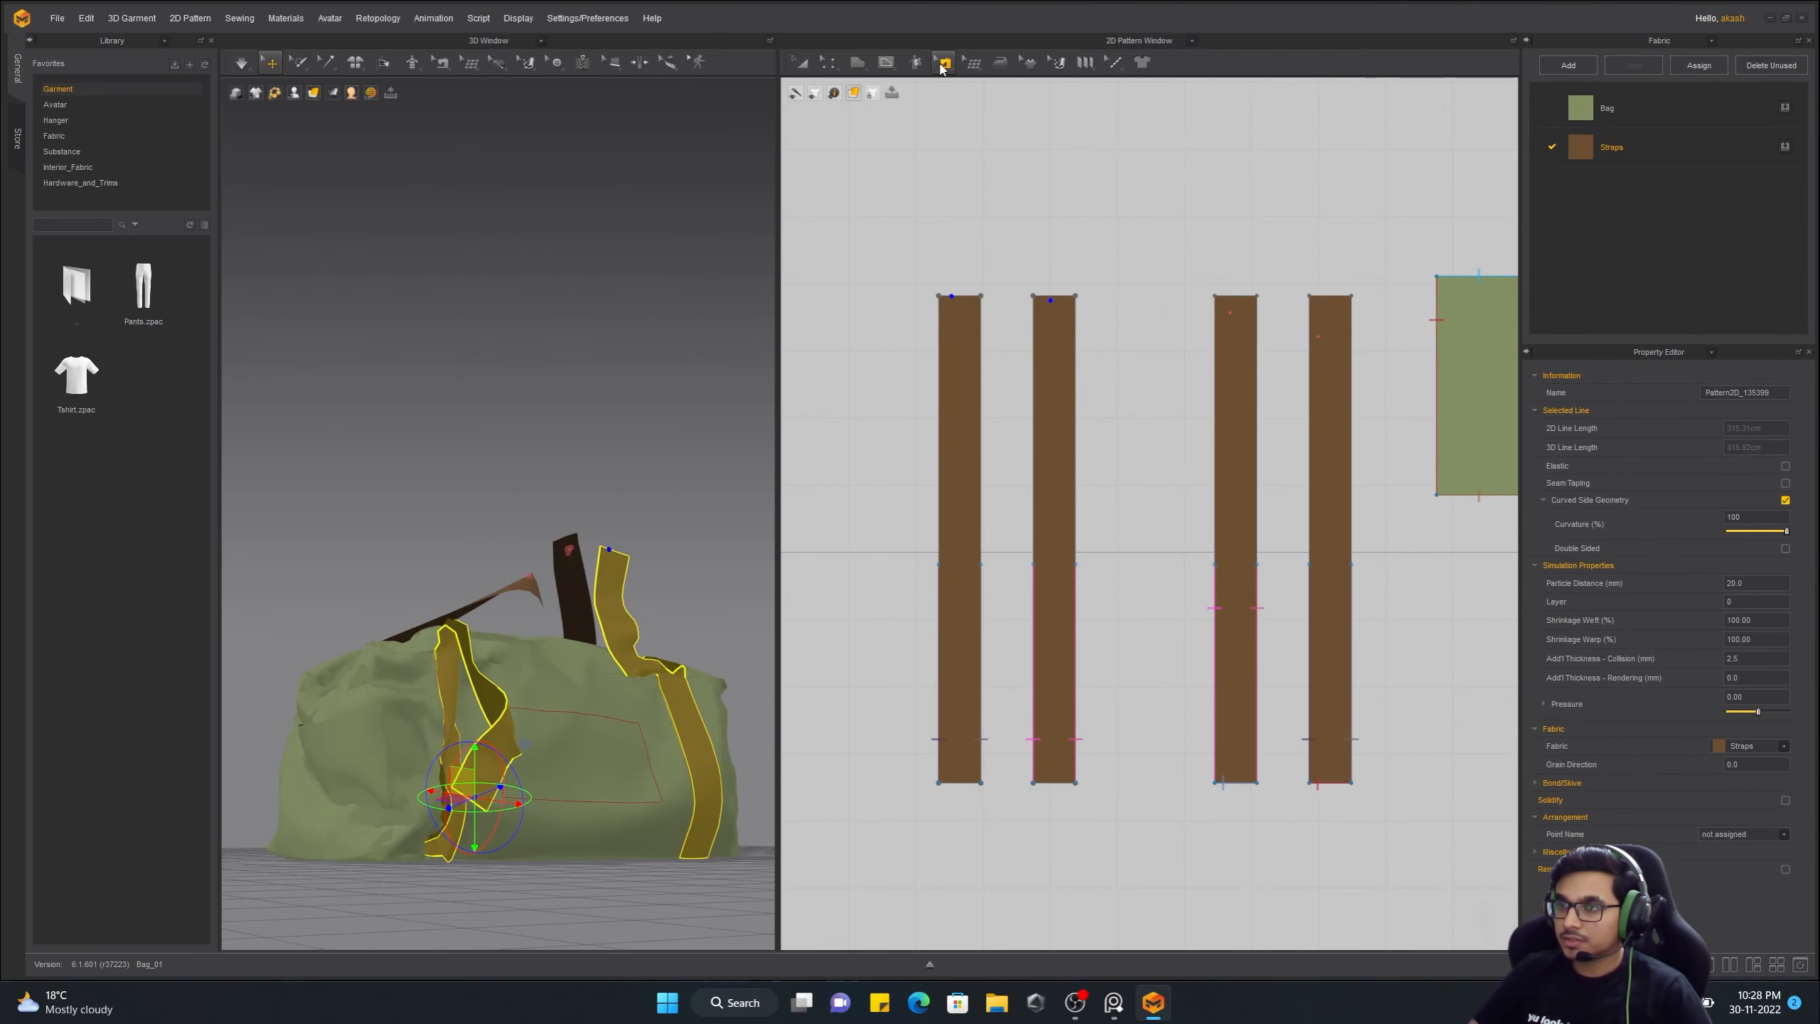
Sew the top edges of the two back straps together into a handle and simulate the bag
{"action": "key", "text": "space"}
{"action": "left_click", "coordinate": [557, 699]}
{"action": "right_click_drag", "start_coordinate": [569, 692], "coordinate": [565, 599]}
{"action": "left_click", "coordinate": [565, 599]}
{"action": "right_click_drag", "start_coordinate": [354, 422], "coordinate": [493, 432]}
{"action": "left_click", "coordinate": [493, 433]}
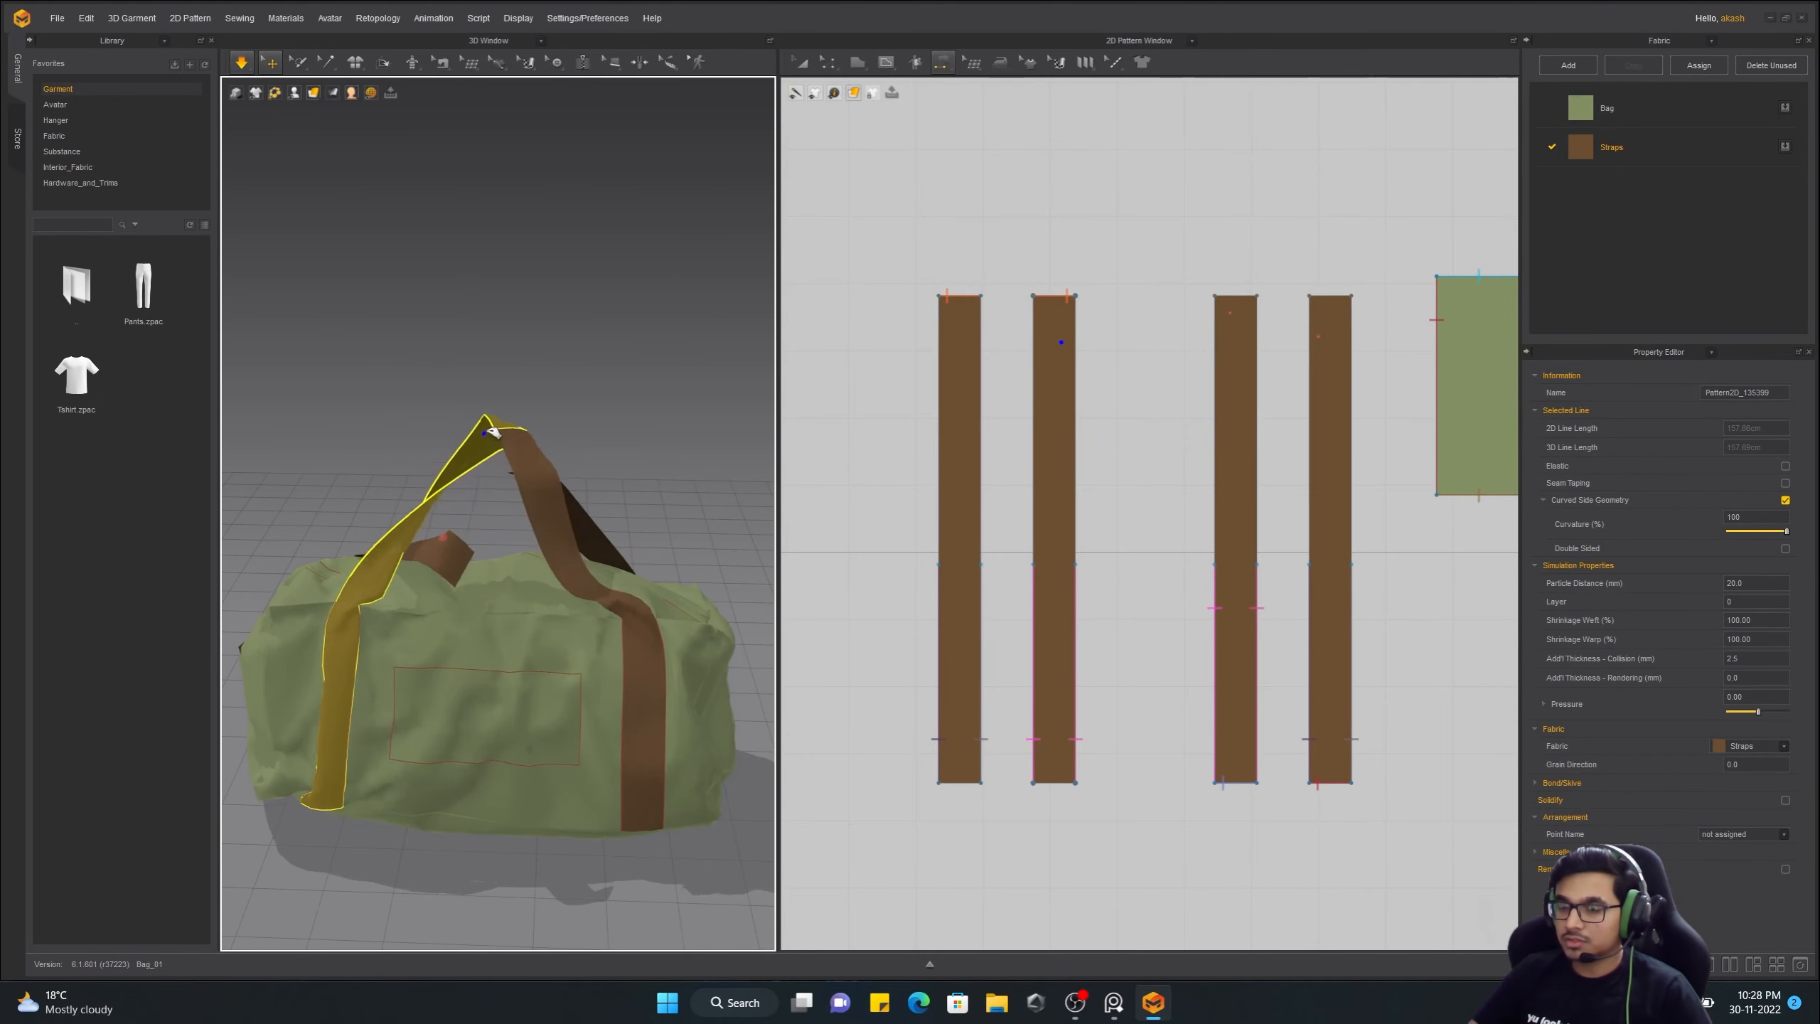
Reverse the seam joining the back straps' top edges and pull the handle upward during simulation
{"action": "middle_click_drag", "start_coordinate": [467, 539], "coordinate": [463, 562]}
{"action": "key", "text": "b"}
{"action": "left_click", "coordinate": [1051, 297]}
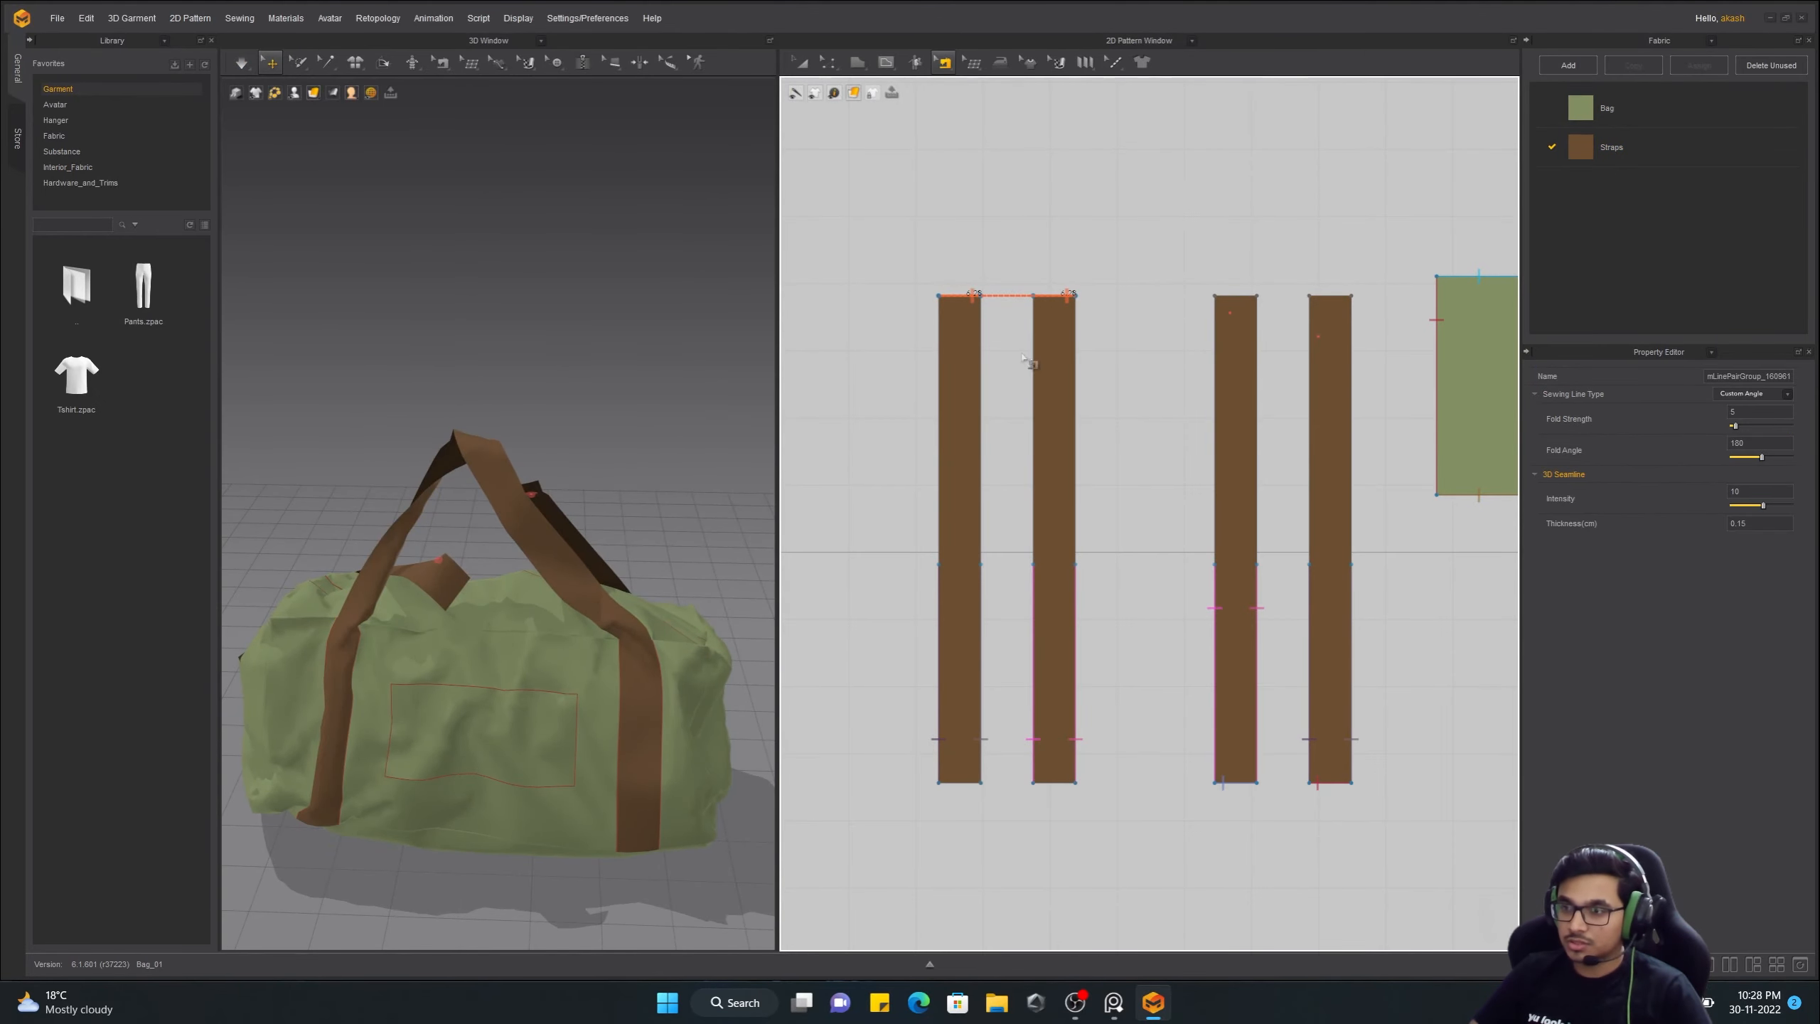
{"action": "middle_click_drag", "start_coordinate": [1023, 358], "coordinate": [1028, 364]}
{"action": "key", "text": "space"}
{"action": "left_click_drag", "start_coordinate": [462, 446], "coordinate": [447, 480]}
{"action": "right_click_drag", "start_coordinate": [446, 480], "coordinate": [494, 595]}
{"action": "left_click_drag", "start_coordinate": [494, 595], "coordinate": [551, 457]}
{"action": "right_click_drag", "start_coordinate": [555, 432], "coordinate": [448, 496]}
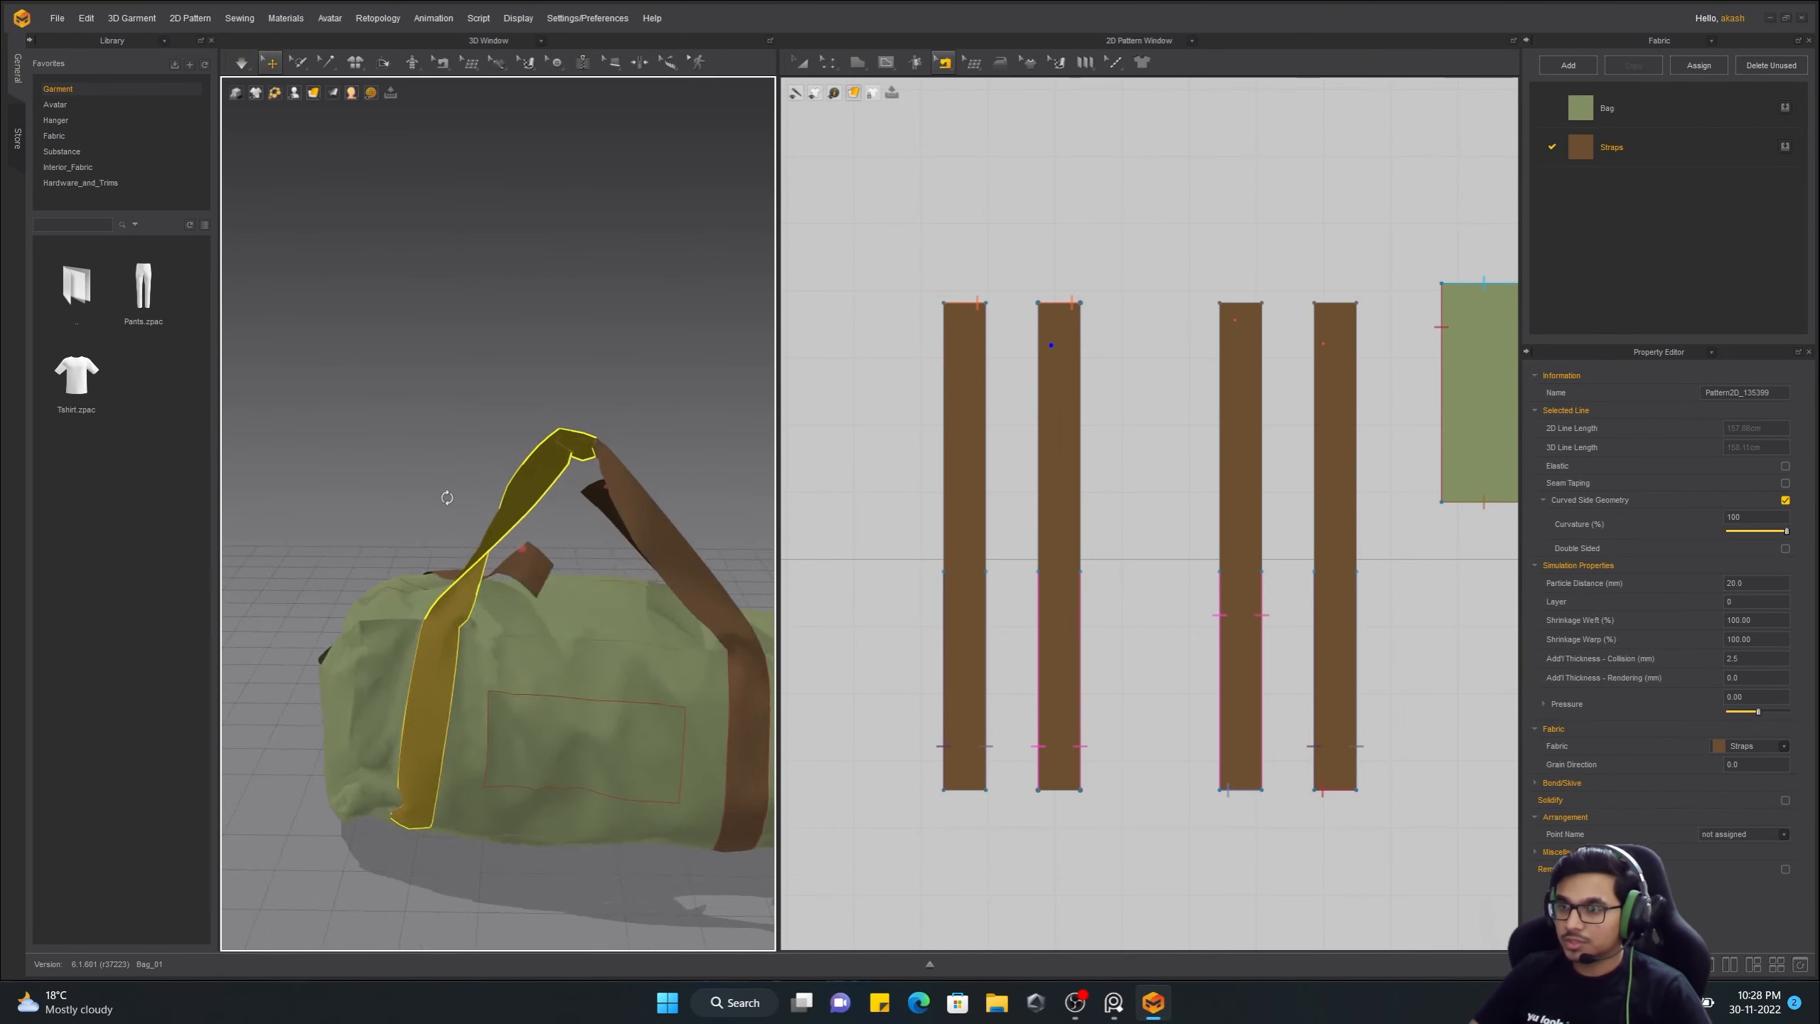
{"action": "middle_click_drag", "start_coordinate": [447, 497], "coordinate": [366, 529]}
{"action": "key", "text": "space"}
Delete the seam joining the top edges of the two back straps
{"action": "middle_click_drag", "start_coordinate": [1040, 436], "coordinate": [1136, 565]}
{"action": "scroll", "coordinate": [1137, 565], "scroll_direction": "up", "scroll_amount": 3}
{"action": "key", "text": "z"}
{"action": "left_click", "coordinate": [1023, 385]}
{"action": "left_click", "coordinate": [944, 63]}
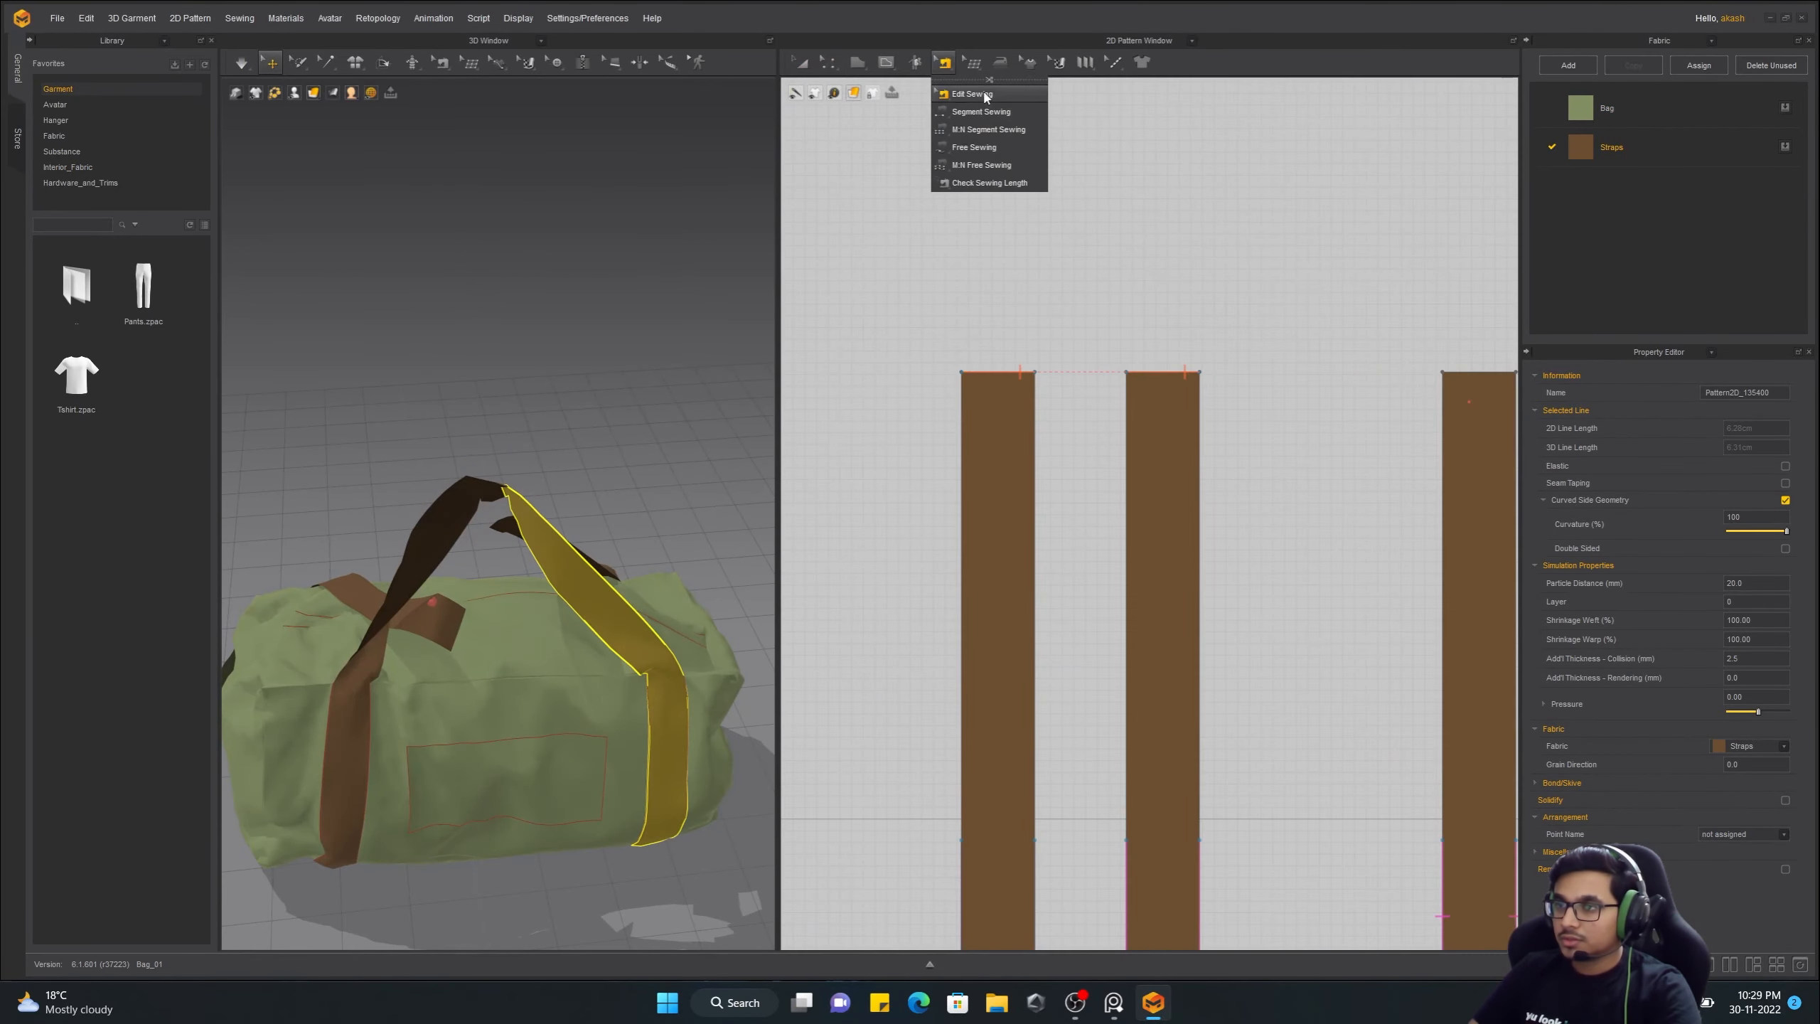
{"action": "left_click", "coordinate": [983, 93]}
{"action": "right_click_drag", "start_coordinate": [544, 495], "coordinate": [618, 878]}
{"action": "left_click", "coordinate": [488, 508]}
Simulate the bag and pull one back strap's free end straight up above the bag
{"action": "scroll", "coordinate": [487, 508], "scroll_direction": "up", "scroll_amount": 4}
{"action": "scroll", "coordinate": [1126, 446], "scroll_direction": "up", "scroll_amount": 3}
{"action": "key", "text": "space"}
{"action": "scroll", "coordinate": [618, 878], "scroll_direction": "down", "scroll_amount": 3}
{"action": "middle_click_drag", "start_coordinate": [617, 879], "coordinate": [599, 807]}
{"action": "left_click_drag", "start_coordinate": [599, 808], "coordinate": [613, 339]}
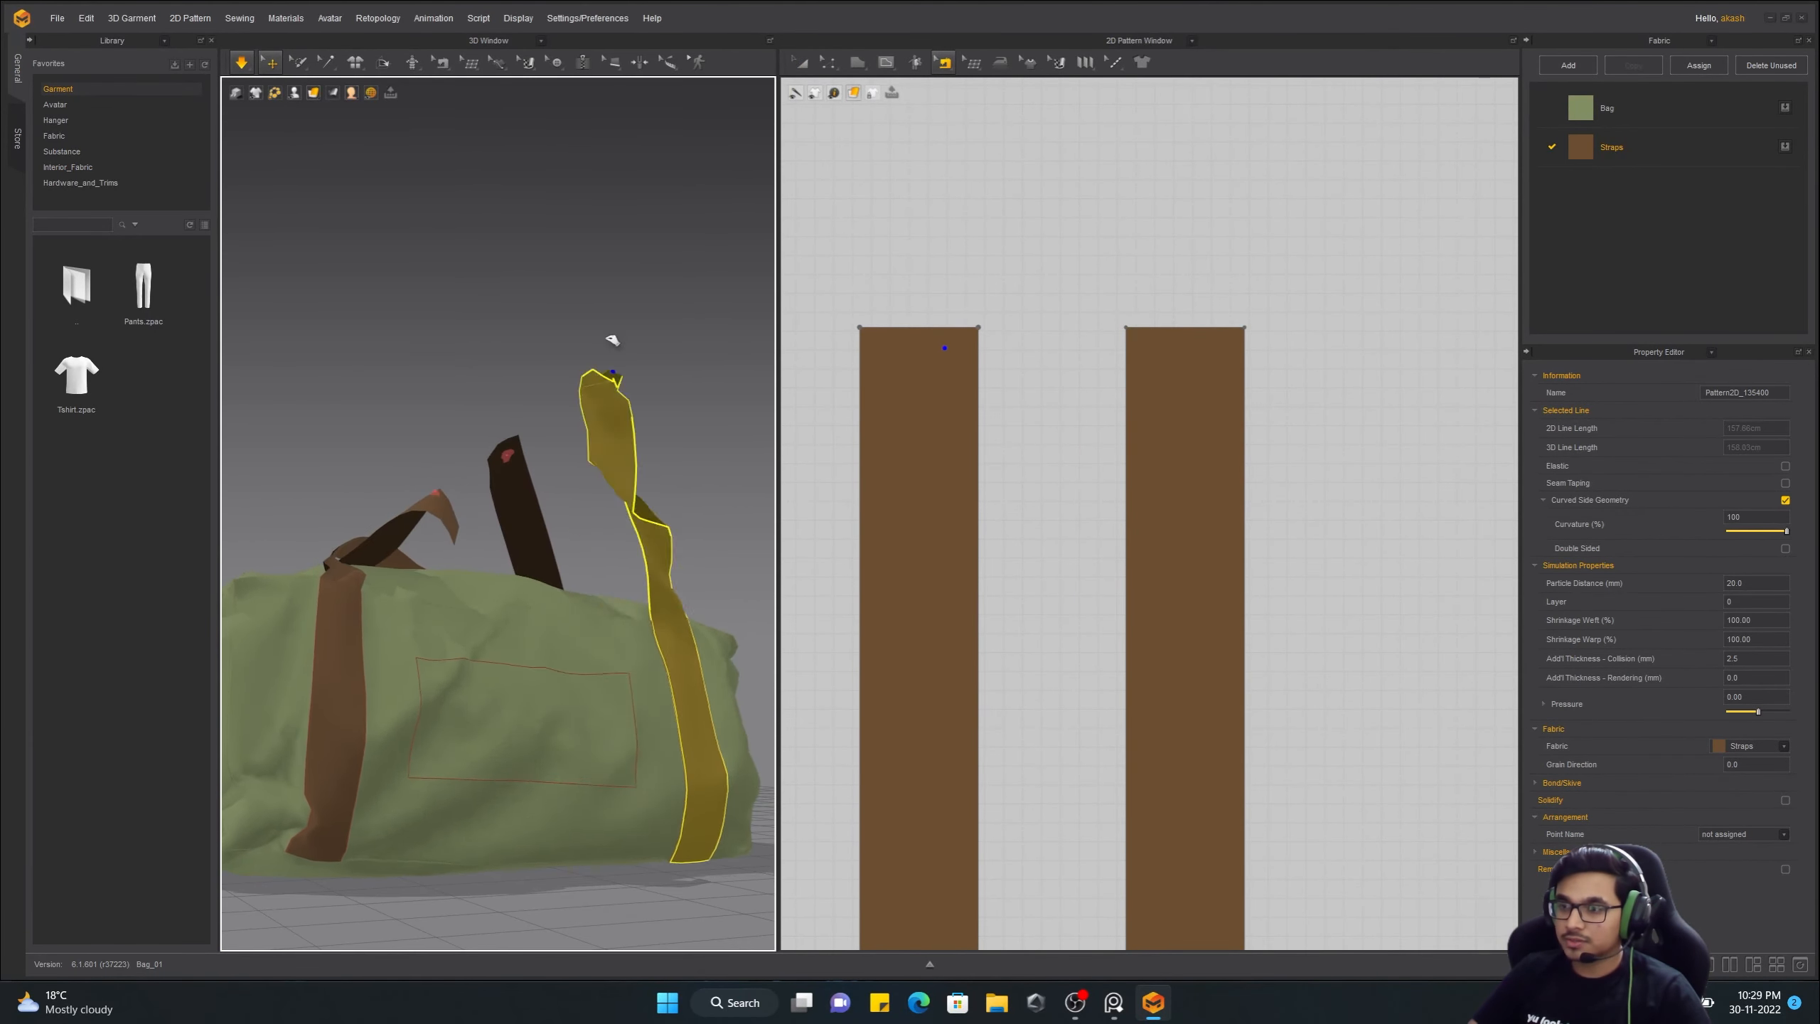
Lift the other back strap and pin the upper ends of both straps above the bag
{"action": "key", "text": "w"}
{"action": "left_click", "coordinate": [427, 502]}
{"action": "right_click_drag", "start_coordinate": [427, 516], "coordinate": [597, 540]}
{"action": "left_click_drag", "start_coordinate": [308, 563], "coordinate": [642, 349]}
{"action": "key", "text": "w"}
{"action": "right_click_drag", "start_coordinate": [627, 495], "coordinate": [386, 540]}
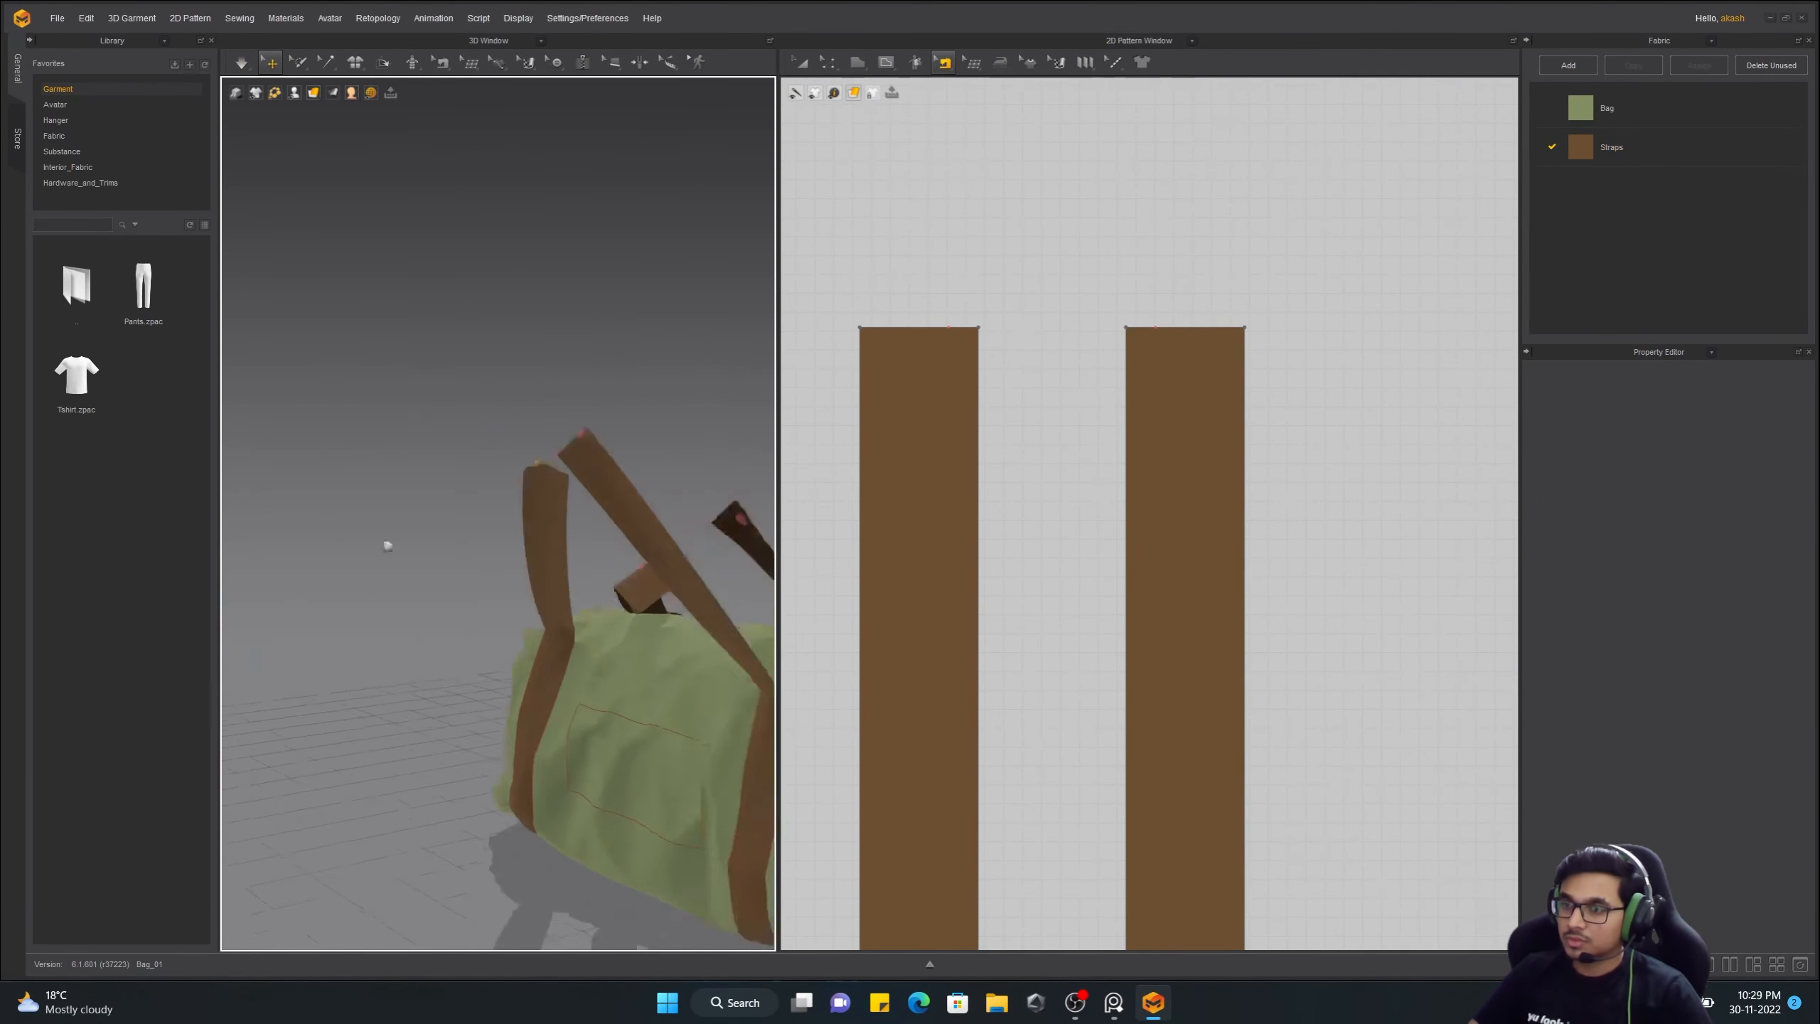
{"action": "scroll", "coordinate": [580, 423], "scroll_direction": "up", "scroll_amount": 5}
{"action": "left_click", "coordinate": [380, 625]}
{"action": "left_click", "coordinate": [532, 574]}
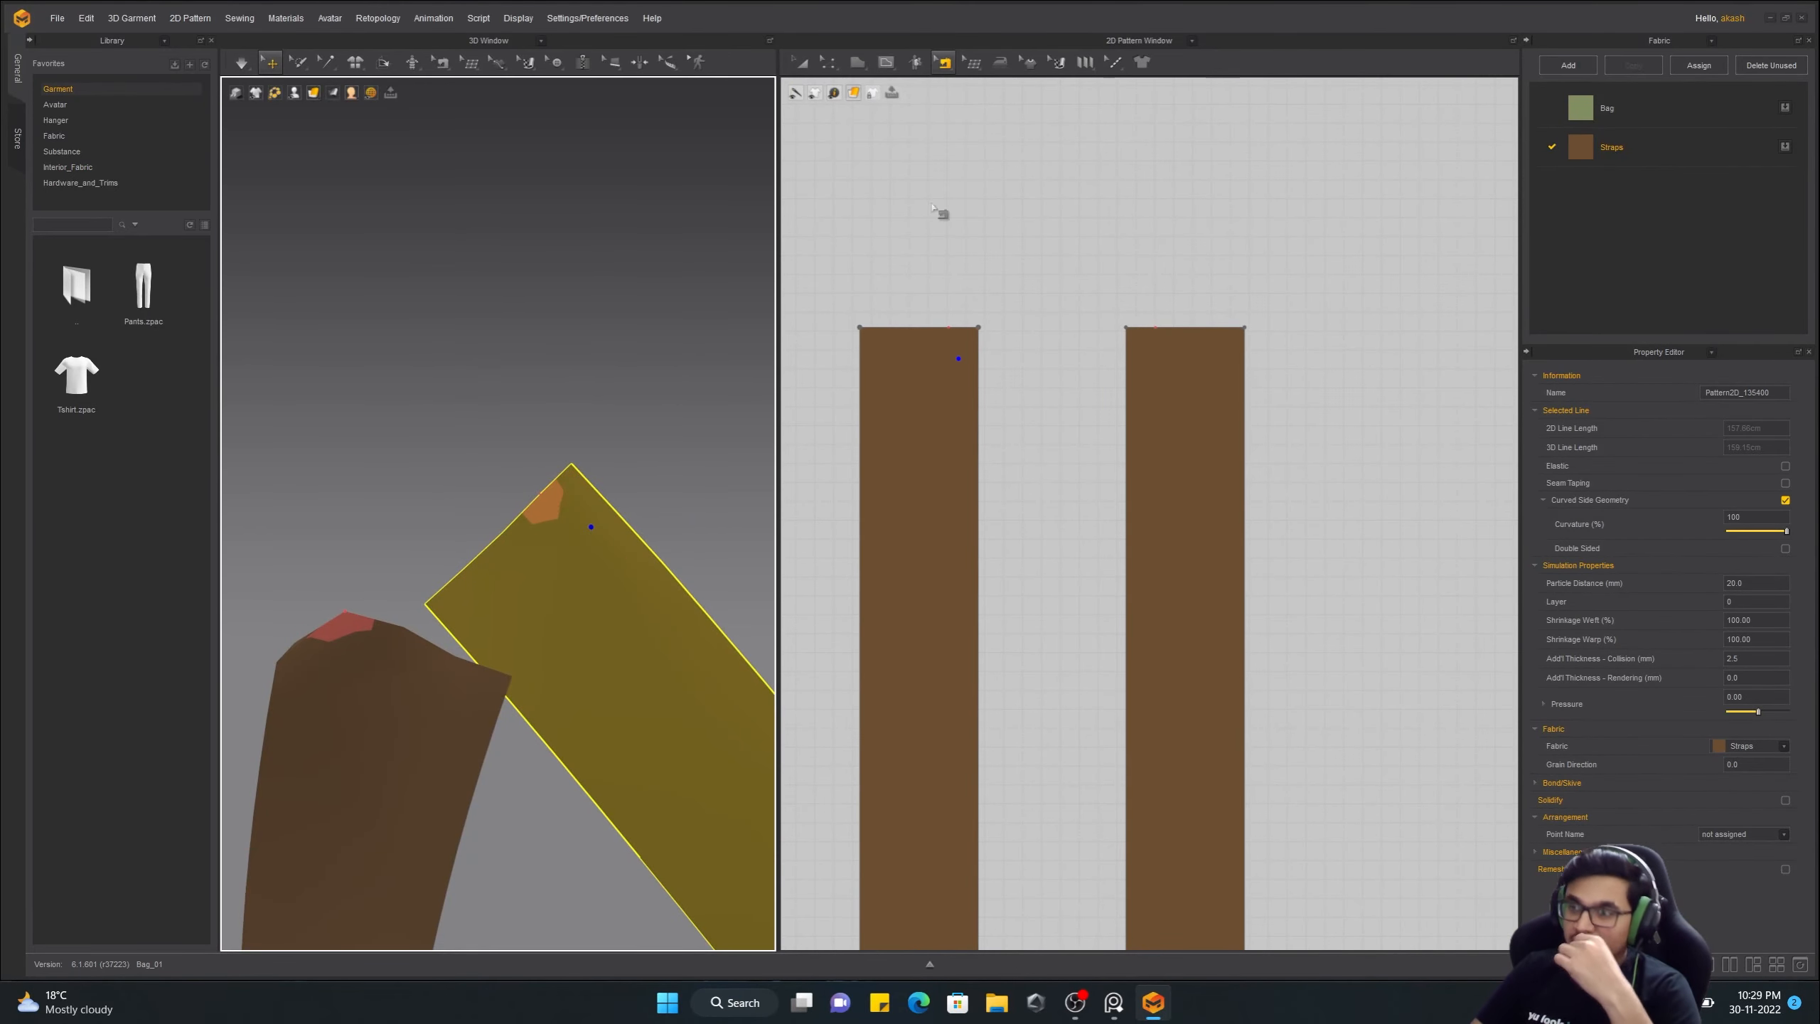
Sew the pinned top edges of the two back straps together with Segment Sewing and simulate
{"action": "left_click", "coordinate": [981, 111]}
{"action": "left_click", "coordinate": [1212, 328]}
{"action": "left_click", "coordinate": [889, 330]}
{"action": "left_click", "coordinate": [801, 63]}
{"action": "key", "text": "space"}
{"action": "right_click_drag", "start_coordinate": [502, 444], "coordinate": [513, 523]}
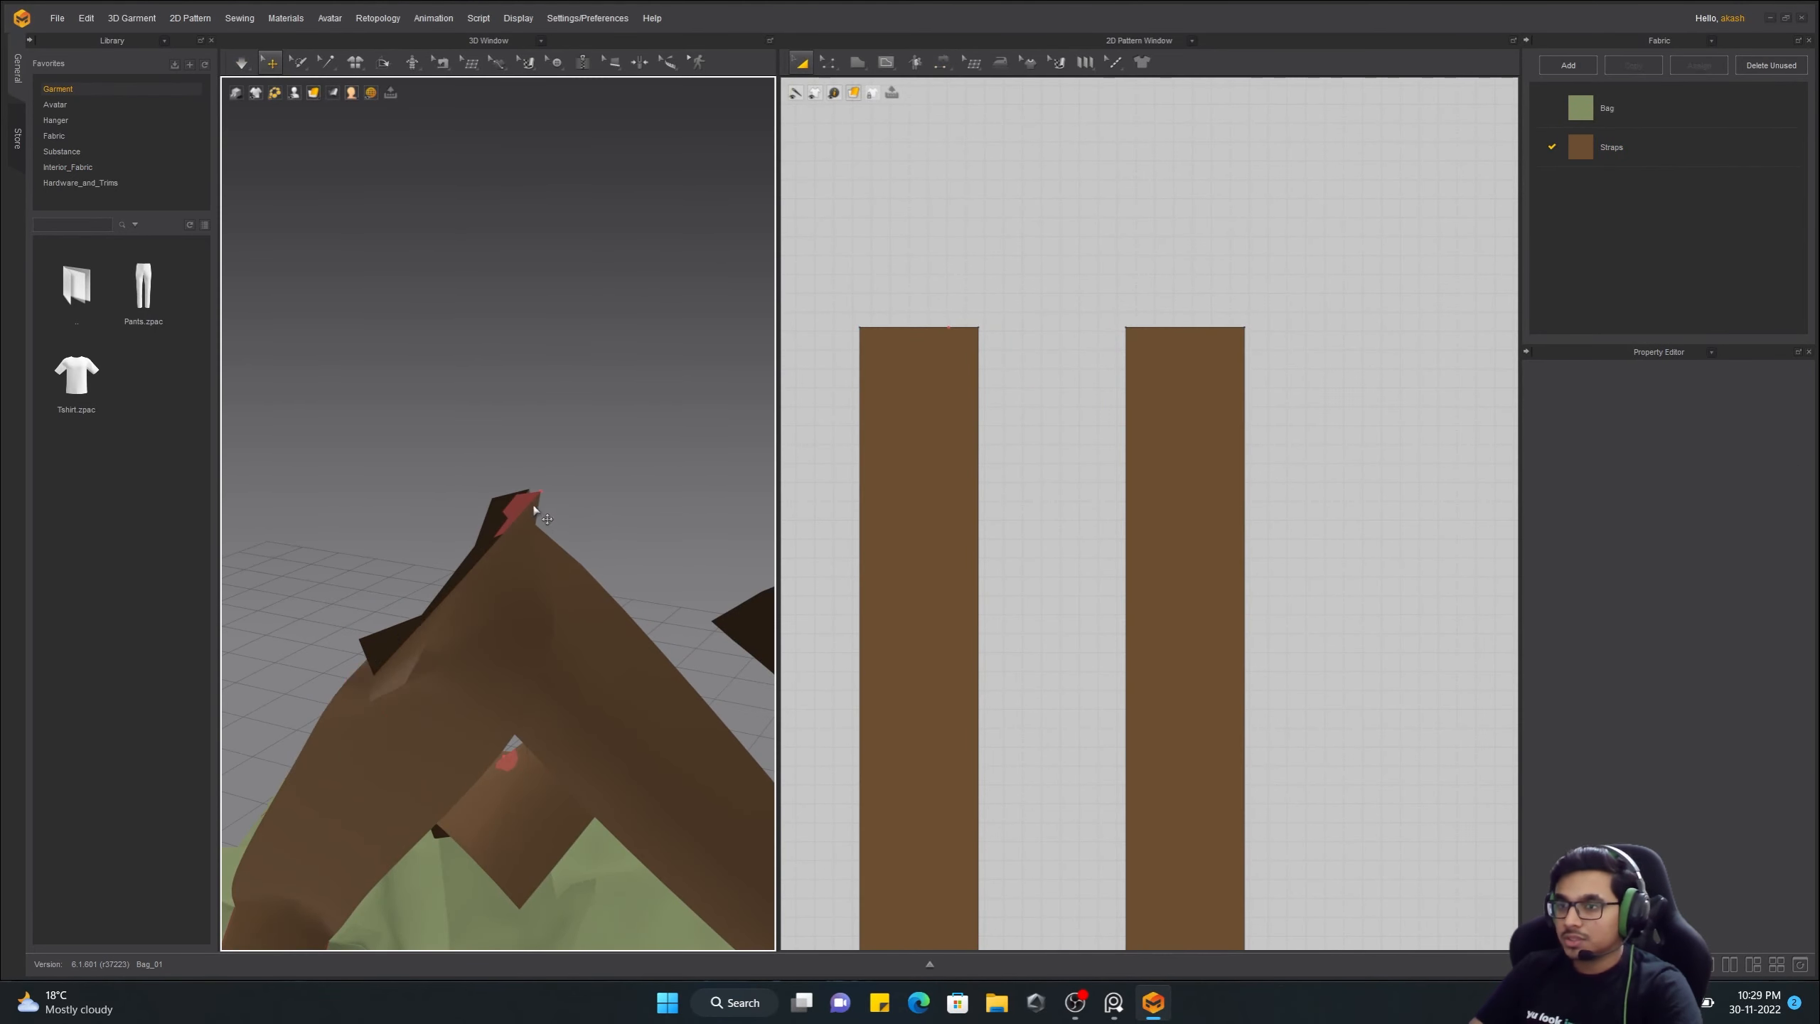
Pull the joined back handle upward during simulation until it stands above the bag
{"action": "left_click_drag", "start_coordinate": [518, 505], "coordinate": [547, 552]}
{"action": "scroll", "coordinate": [581, 504], "scroll_direction": "down", "scroll_amount": 5}
{"action": "right_click_drag", "start_coordinate": [581, 504], "coordinate": [452, 644]}
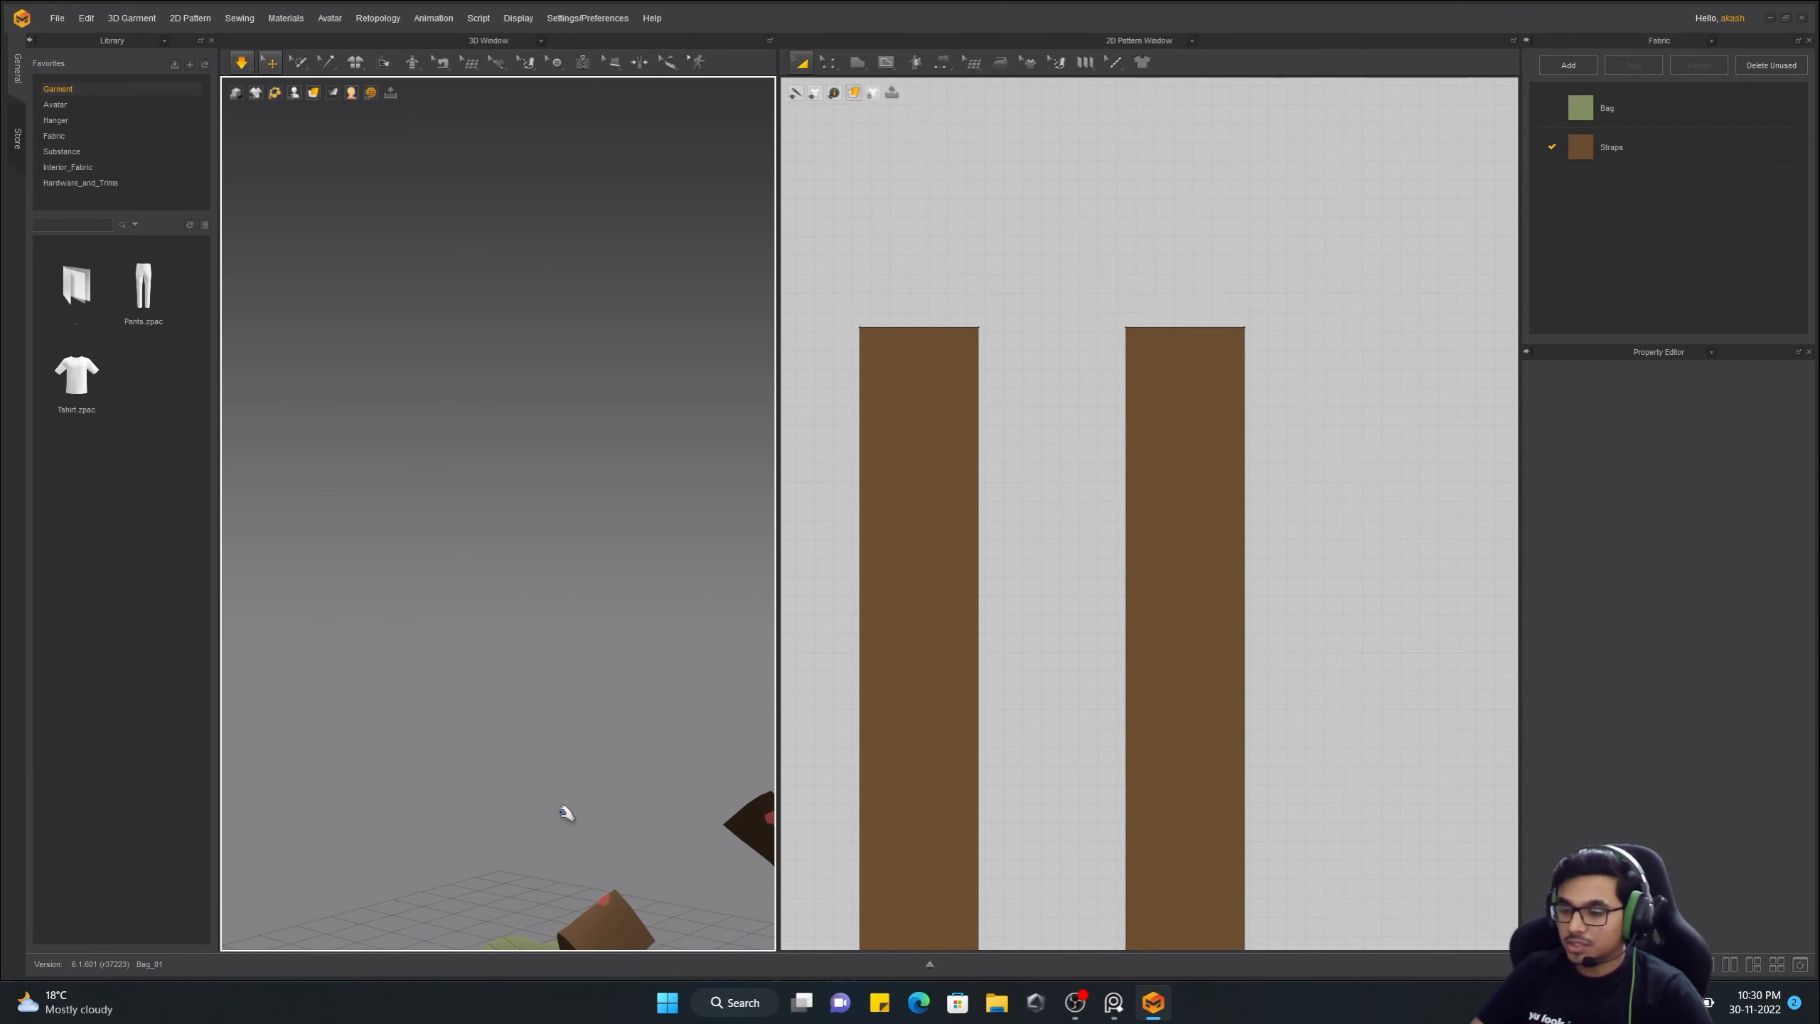
{"action": "scroll", "coordinate": [567, 814], "scroll_direction": "down", "scroll_amount": 5}
{"action": "left_click_drag", "start_coordinate": [569, 706], "coordinate": [609, 244]}
{"action": "scroll", "coordinate": [606, 456], "scroll_direction": "up", "scroll_amount": 4}
{"action": "key", "text": "space"}
Redo the segment seam between the back straps' top edges and undo the stray strap movement in 3D
{"action": "right_click_drag", "start_coordinate": [595, 344], "coordinate": [974, 82]}
{"action": "left_click", "coordinate": [972, 94]}
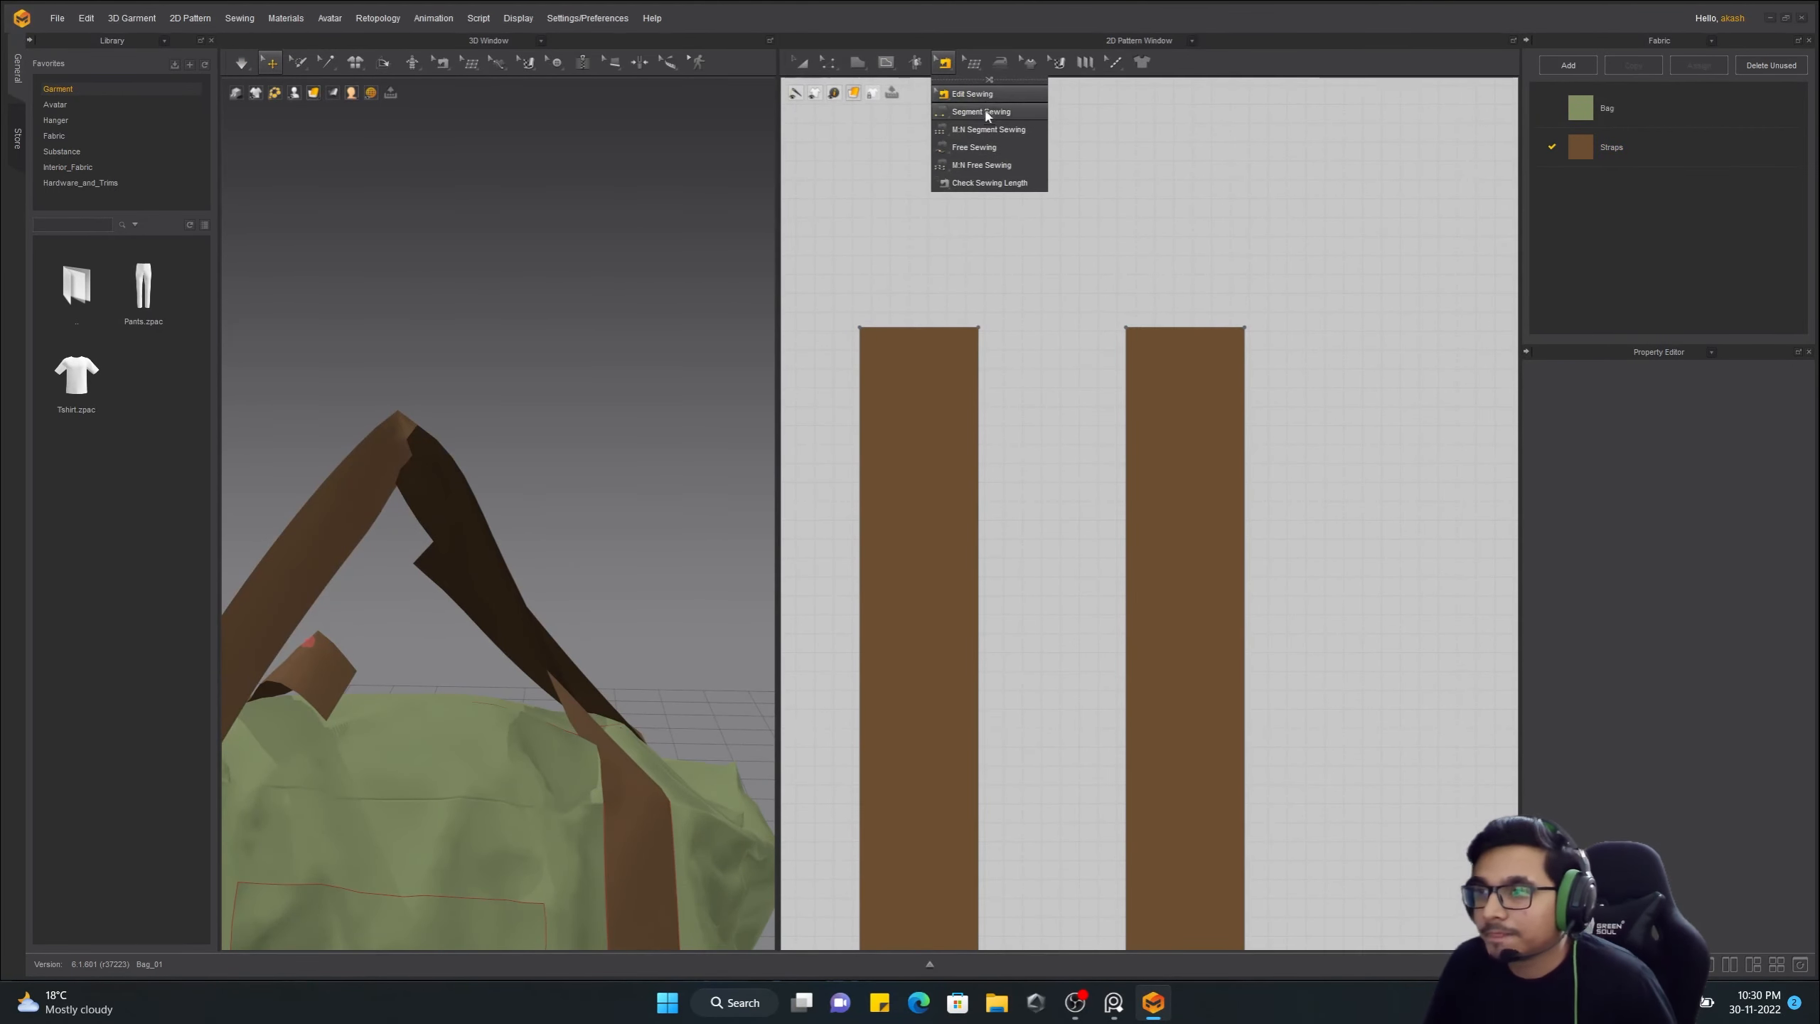
{"action": "mouse_move", "coordinate": [444, 466]}
{"action": "left_mouse_down"}
{"action": "mouse_move", "coordinate": [426, 406]}
{"action": "mouse_move", "coordinate": [423, 457]}
{"action": "left_mouse_up"}
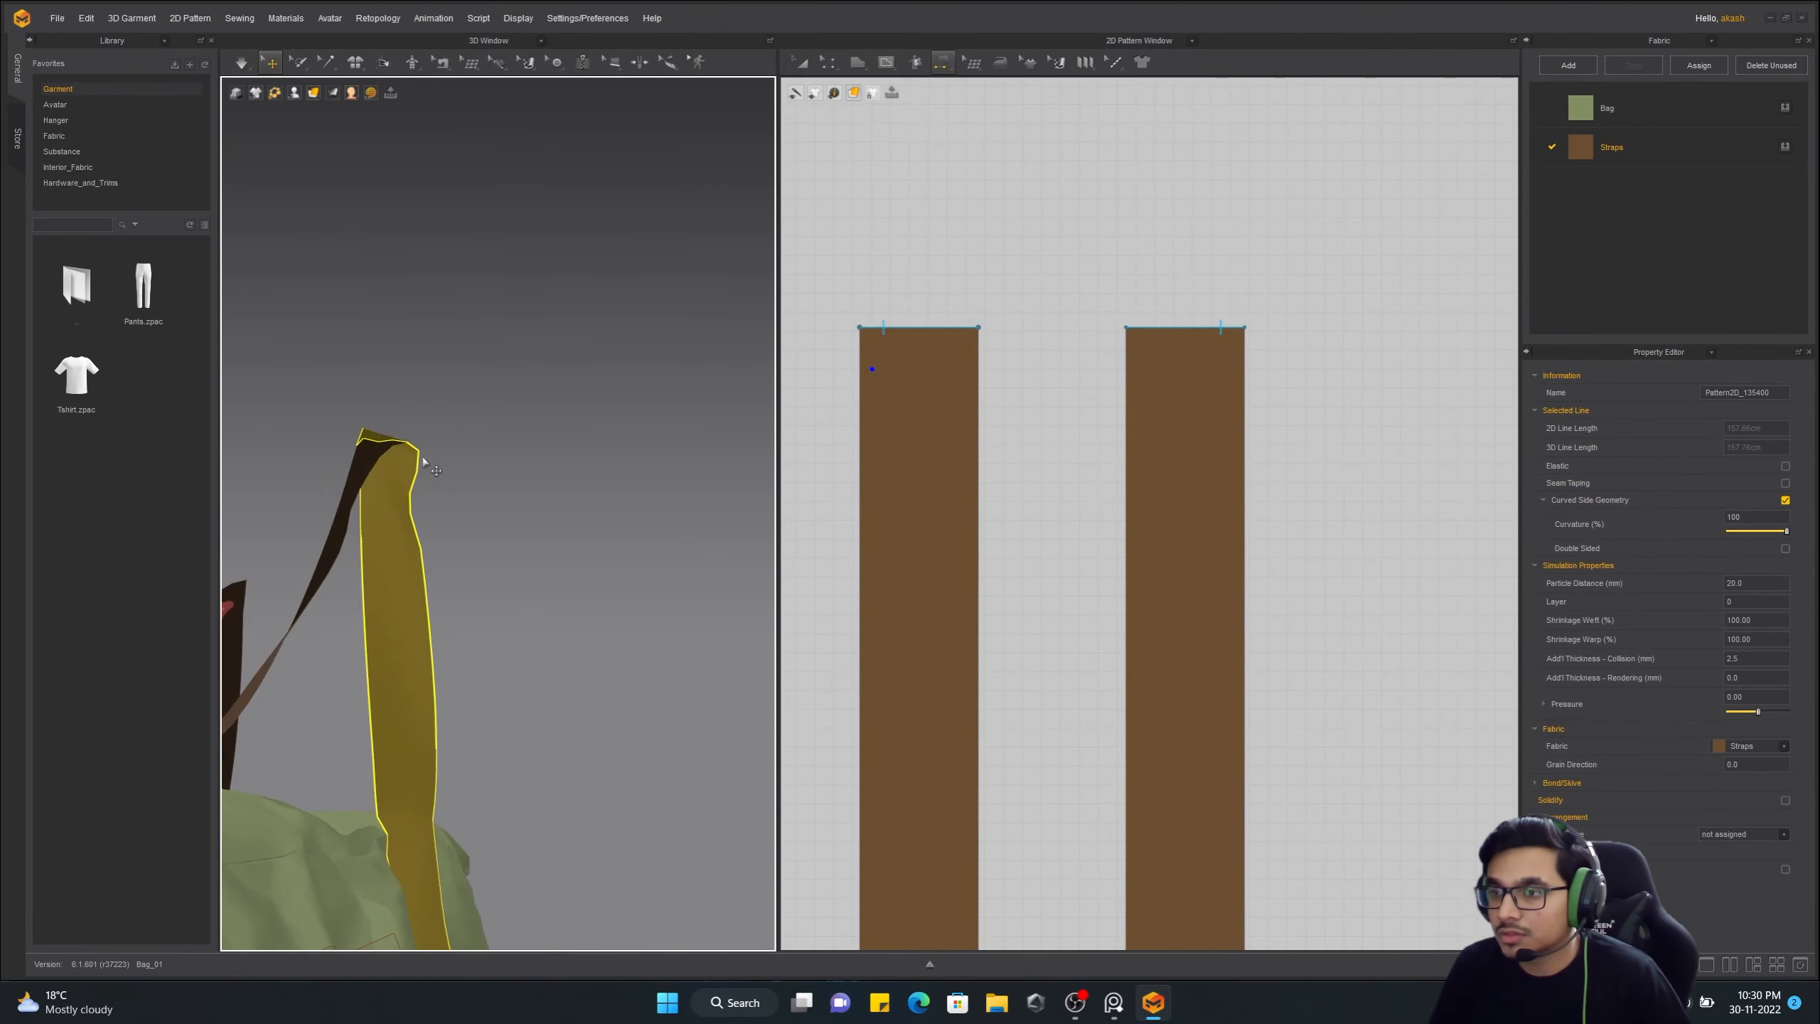
{"action": "key", "text": "ctrl+z"}
{"action": "scroll", "coordinate": [459, 574], "scroll_direction": "down", "scroll_amount": 4}
{"action": "right_click_drag", "start_coordinate": [496, 650], "coordinate": [631, 458]}
{"action": "scroll", "coordinate": [423, 602], "scroll_direction": "up", "scroll_amount": 3}
{"action": "scroll", "coordinate": [957, 287], "scroll_direction": "up", "scroll_amount": 3}
{"action": "left_click", "coordinate": [878, 432]}
{"action": "key", "text": "ctrl+z"}
Simulate the bag and pull the front and back handles toward each other over the bag's top
{"action": "key", "text": "space"}
{"action": "left_click_drag", "start_coordinate": [595, 462], "coordinate": [541, 434]}
{"action": "right_click_drag", "start_coordinate": [531, 416], "coordinate": [451, 553]}
{"action": "key", "text": "space"}
{"action": "left_click_drag", "start_coordinate": [450, 553], "coordinate": [506, 584]}
{"action": "right_click_drag", "start_coordinate": [505, 585], "coordinate": [493, 649]}
{"action": "left_click_drag", "start_coordinate": [493, 649], "coordinate": [524, 509]}
{"action": "right_click_drag", "start_coordinate": [524, 509], "coordinate": [432, 697]}
{"action": "scroll", "coordinate": [459, 580], "scroll_direction": "down", "scroll_amount": 5}
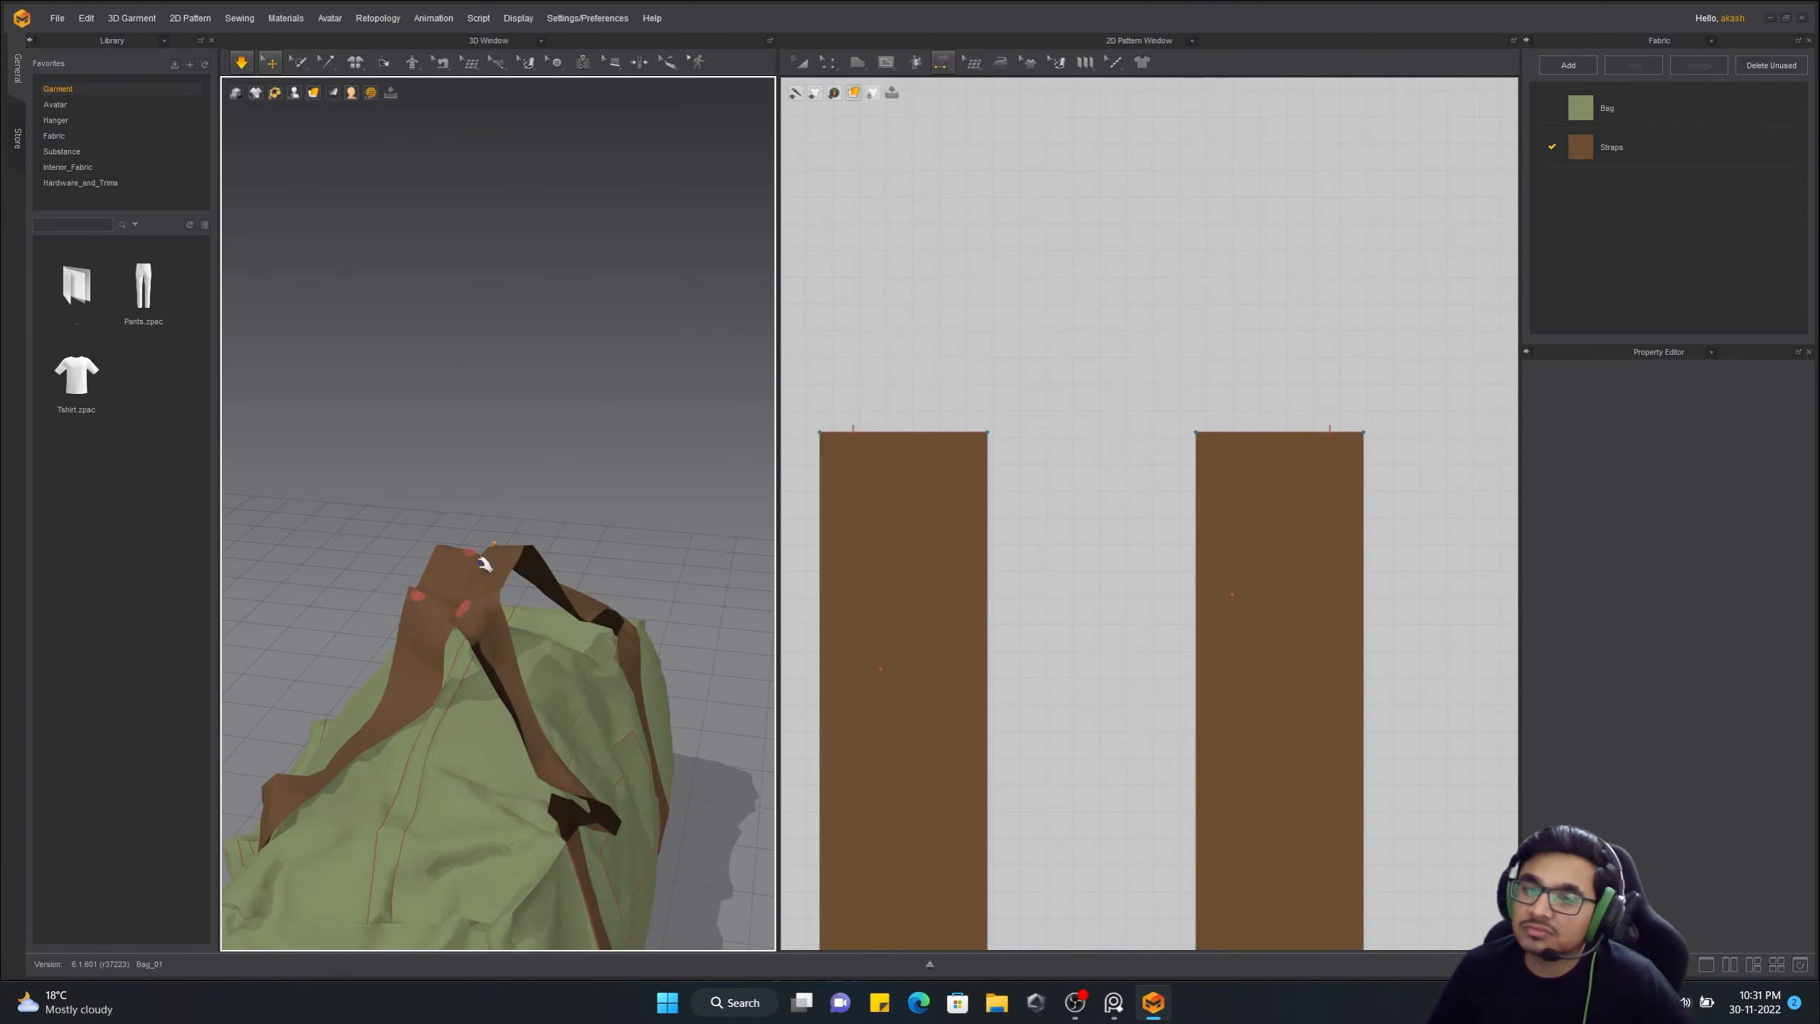
Adjust the pinned points on both handles so their upper parts lie side by side above the bag
{"action": "right_click_drag", "start_coordinate": [508, 599], "coordinate": [516, 667]}
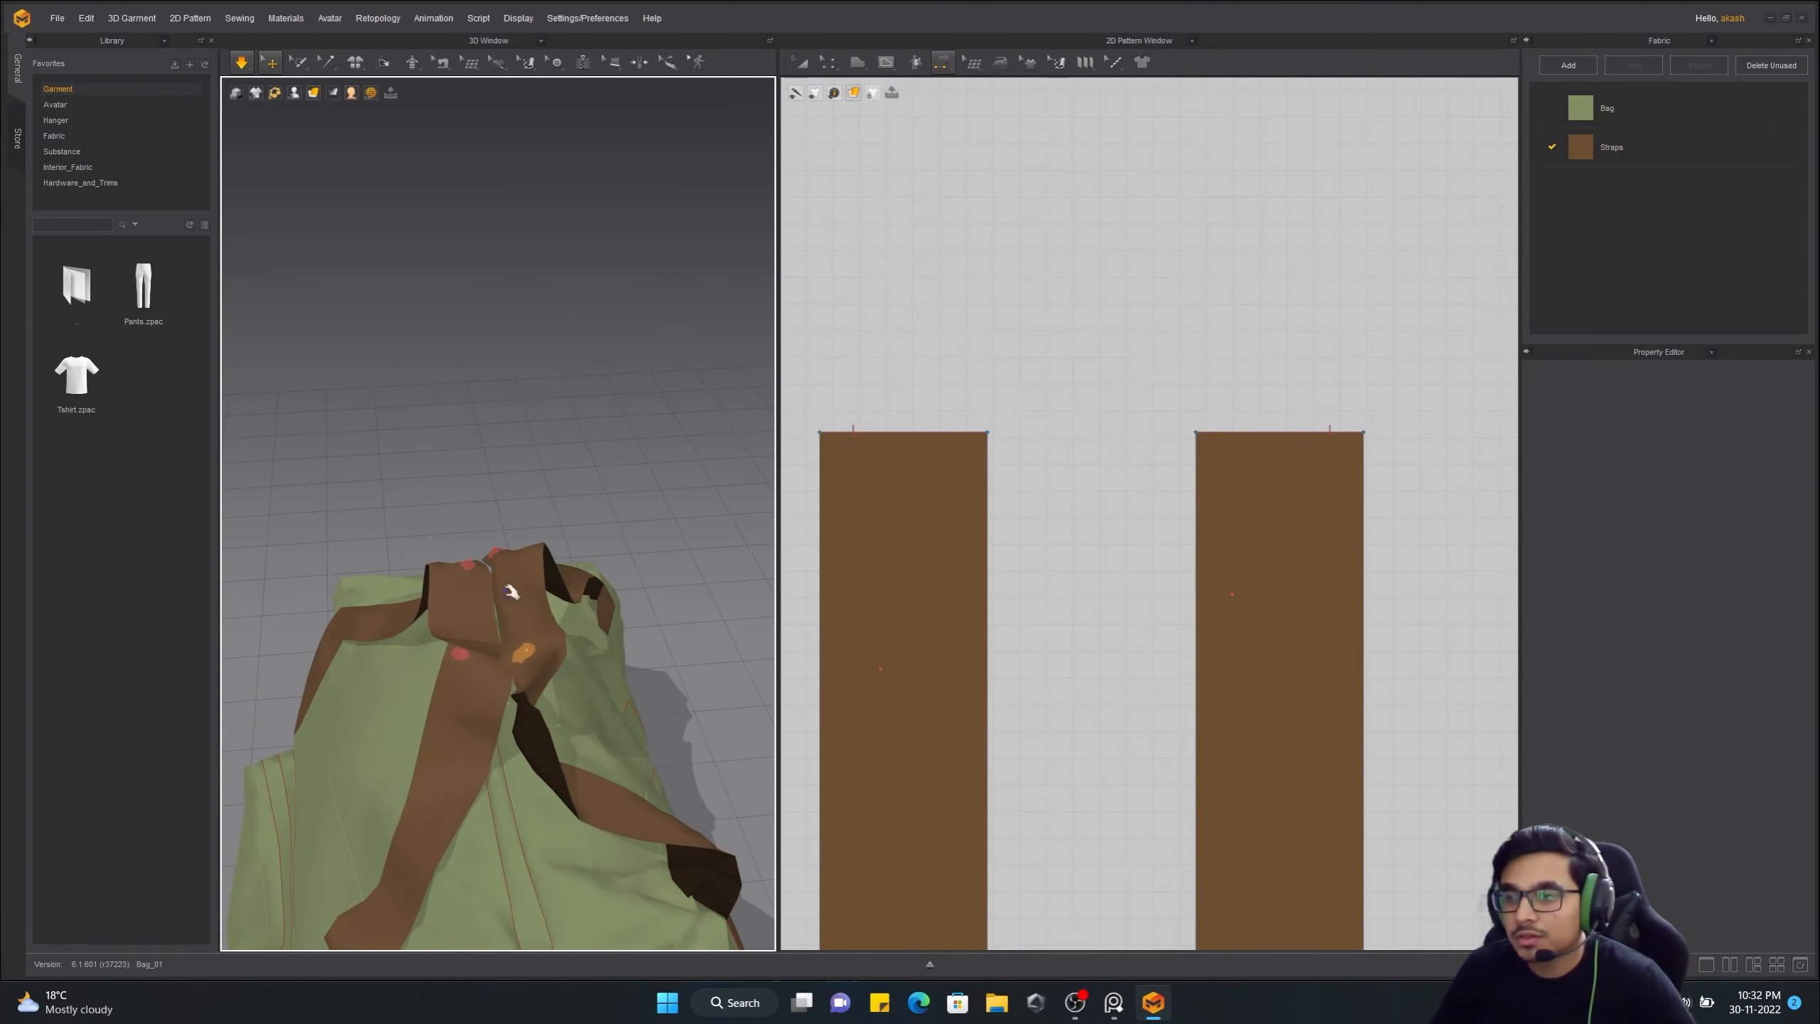
{"action": "right_click_drag", "start_coordinate": [346, 627], "coordinate": [327, 643]}
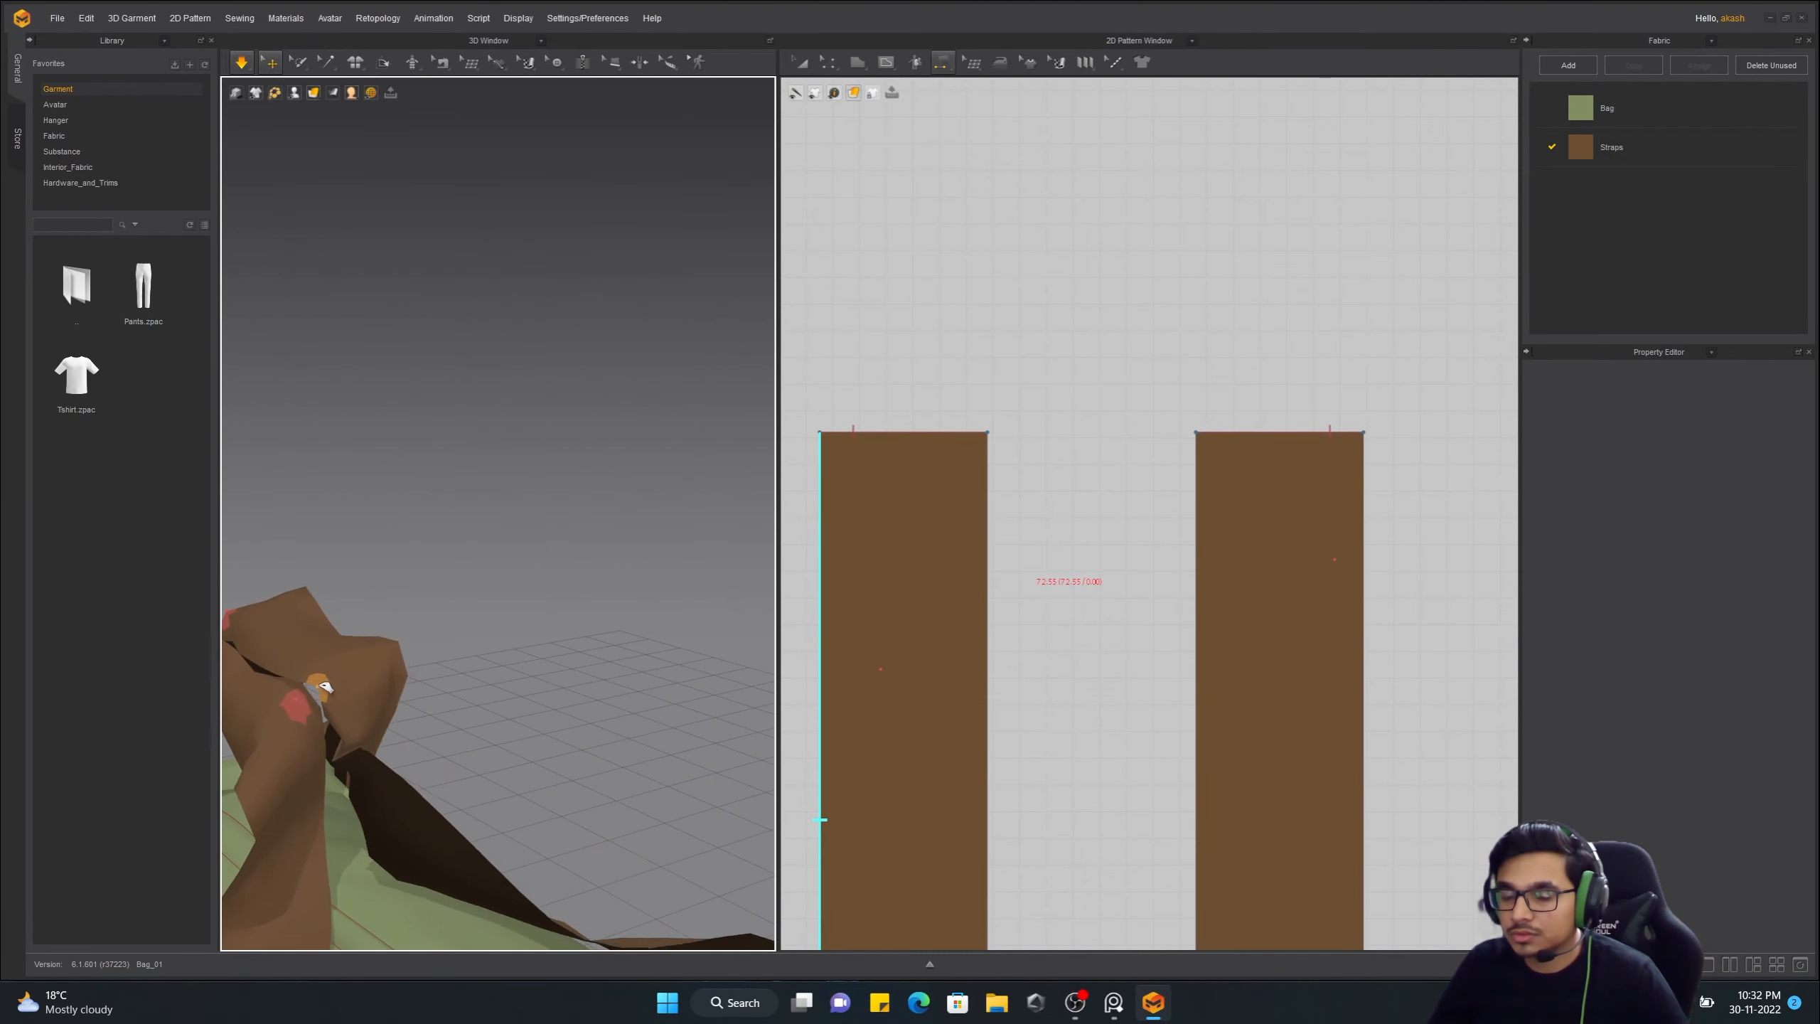
{"action": "right_click_drag", "start_coordinate": [325, 687], "coordinate": [571, 610]}
{"action": "right_click_drag", "start_coordinate": [447, 690], "coordinate": [426, 601]}
{"action": "left_click", "coordinate": [467, 640]}
{"action": "scroll", "coordinate": [1177, 432], "scroll_direction": "down", "scroll_amount": 5}
Draw a small rectangular grip pattern between the strap patterns and place it beside the handles in 3D
{"action": "left_click", "coordinate": [858, 63]}
{"action": "middle_click_drag", "start_coordinate": [1171, 836], "coordinate": [1156, 517]}
{"action": "scroll", "coordinate": [1157, 518], "scroll_direction": "down", "scroll_amount": 2}
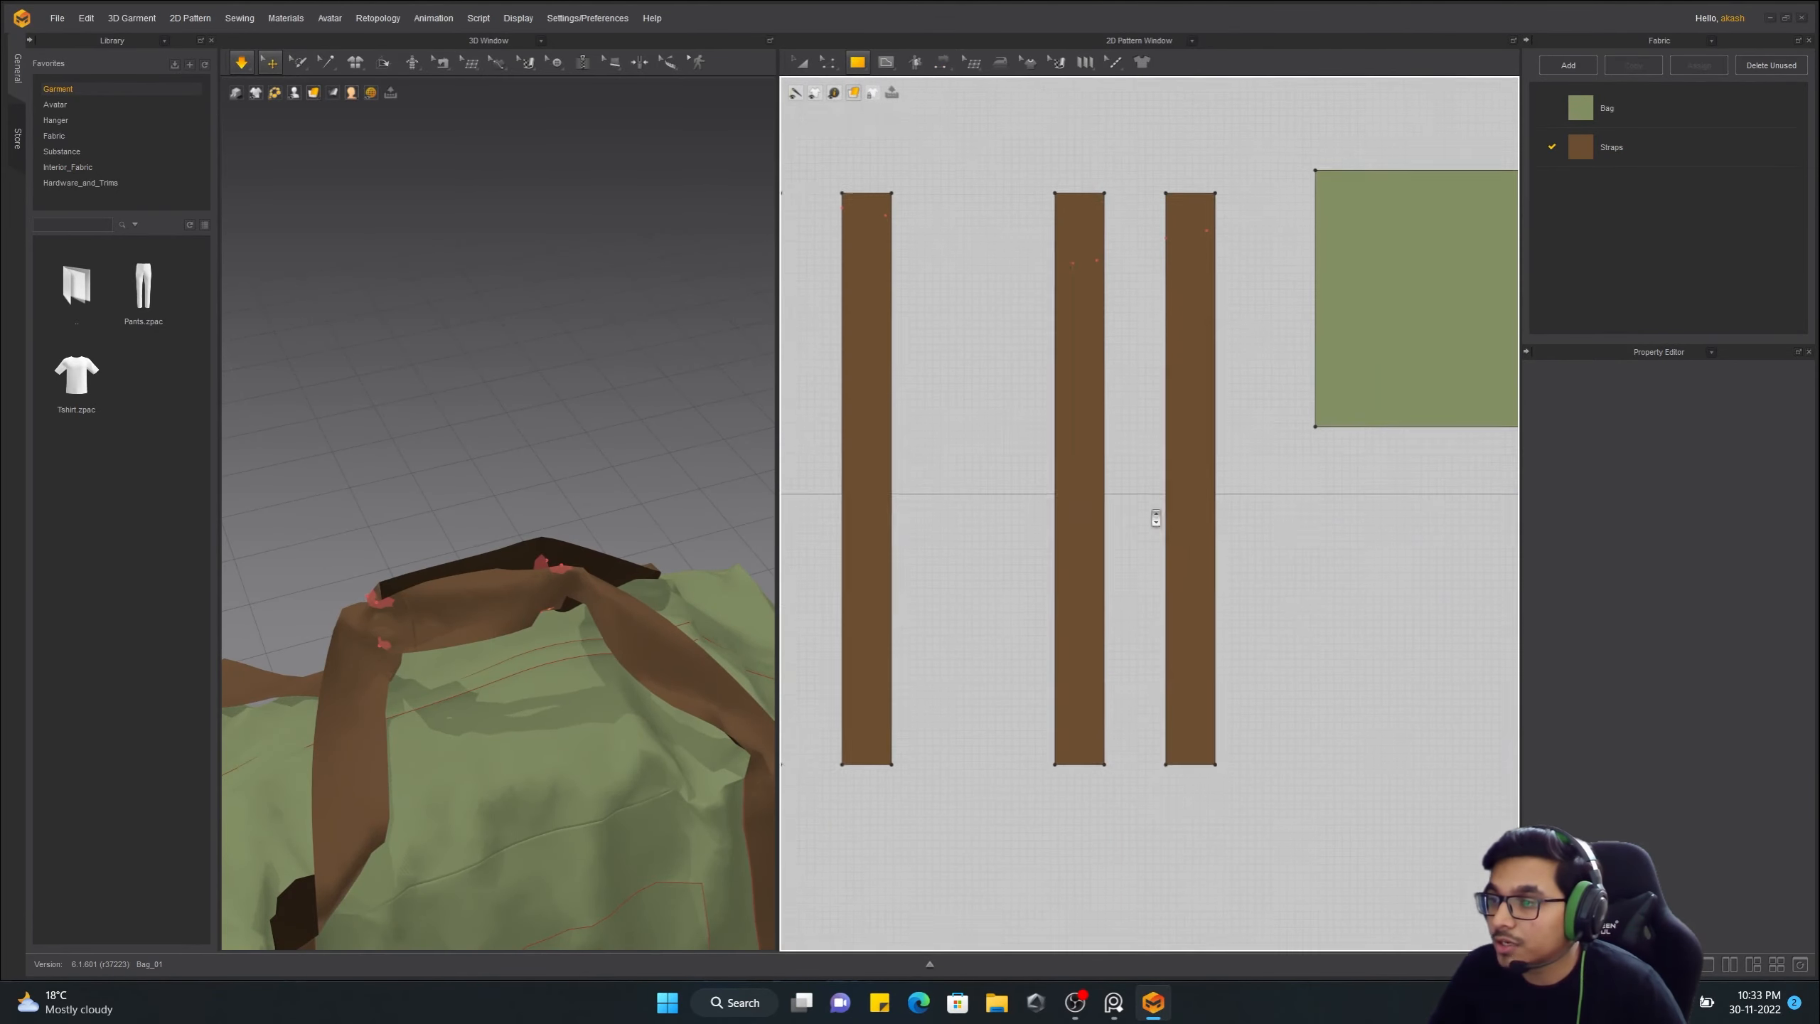
{"action": "left_click_drag", "start_coordinate": [1003, 524], "coordinate": [1008, 516]}
{"action": "scroll", "coordinate": [557, 504], "scroll_direction": "down", "scroll_amount": 4}
{"action": "right_click_drag", "start_coordinate": [557, 504], "coordinate": [446, 480]}
{"action": "scroll", "coordinate": [369, 423], "scroll_direction": "up", "scroll_amount": 4}
{"action": "left_click", "coordinate": [446, 480]}
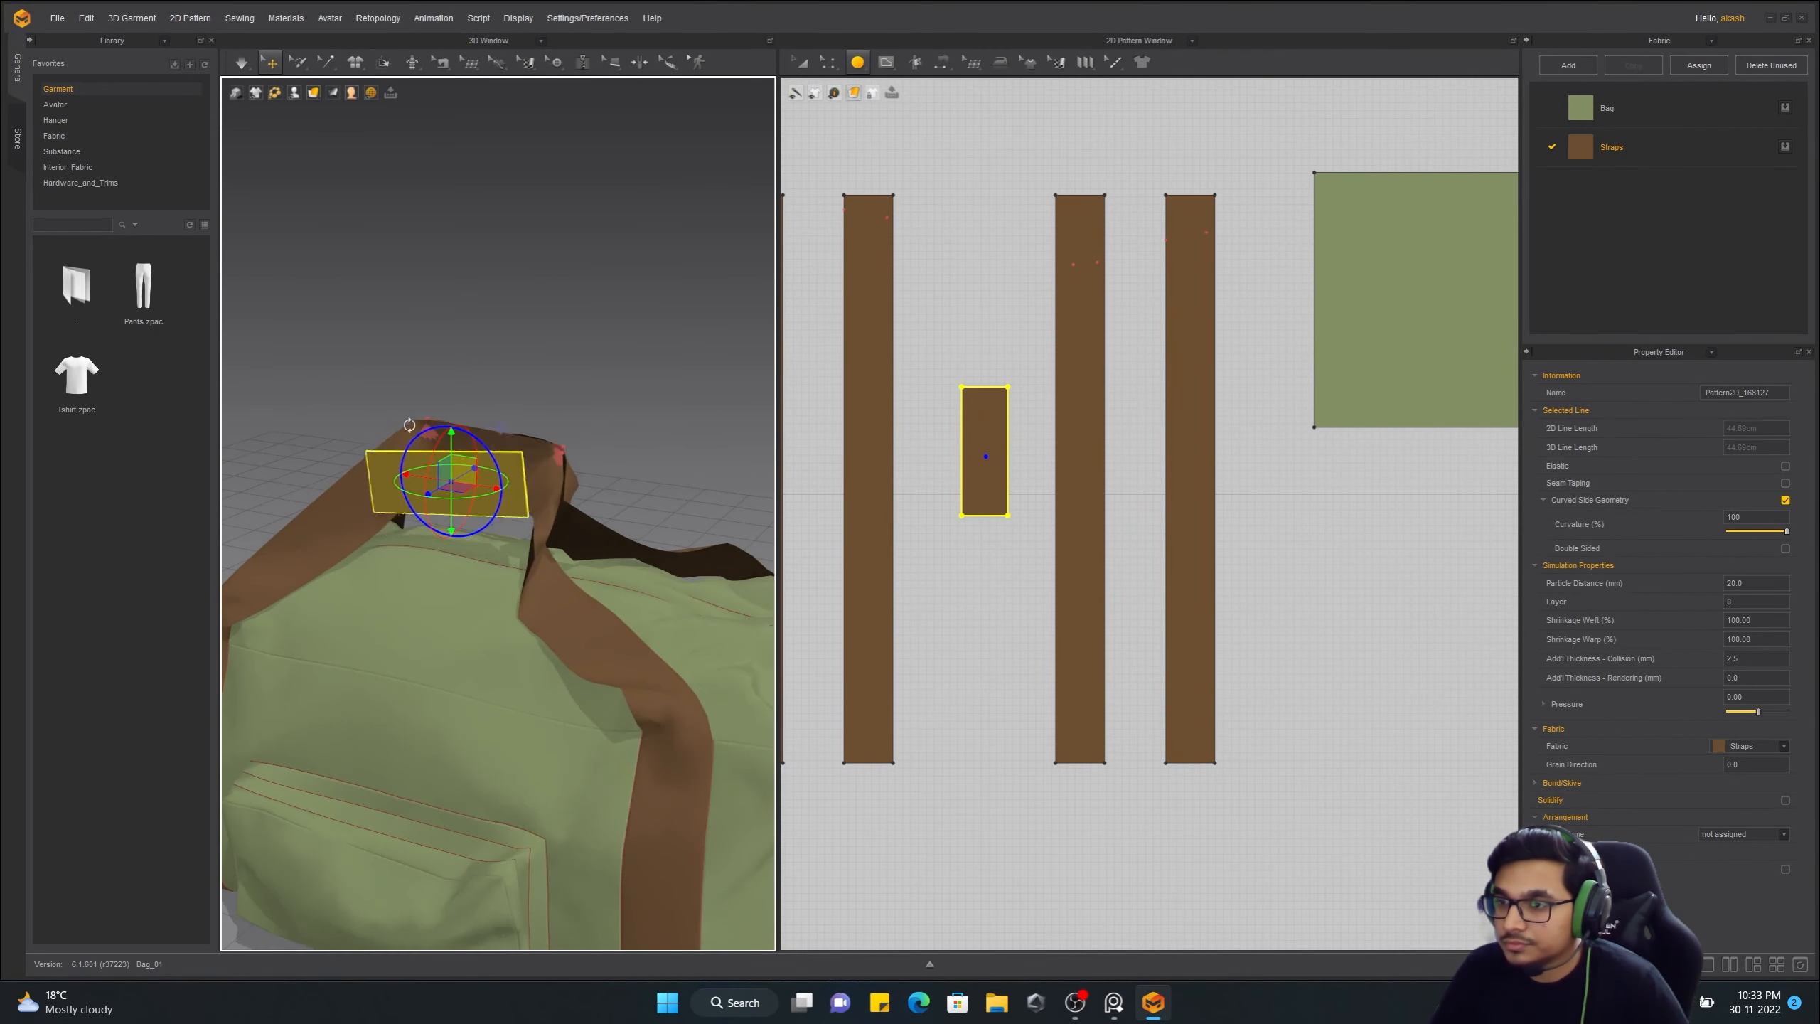
Shorten the grip rectangle by moving its lower edge up to fit the handles' upper section
{"action": "right_click_drag", "start_coordinate": [534, 423], "coordinate": [582, 388]}
{"action": "left_click_drag", "start_coordinate": [980, 501], "coordinate": [982, 478]}
{"action": "right_click_drag", "start_coordinate": [766, 502], "coordinate": [710, 491]}
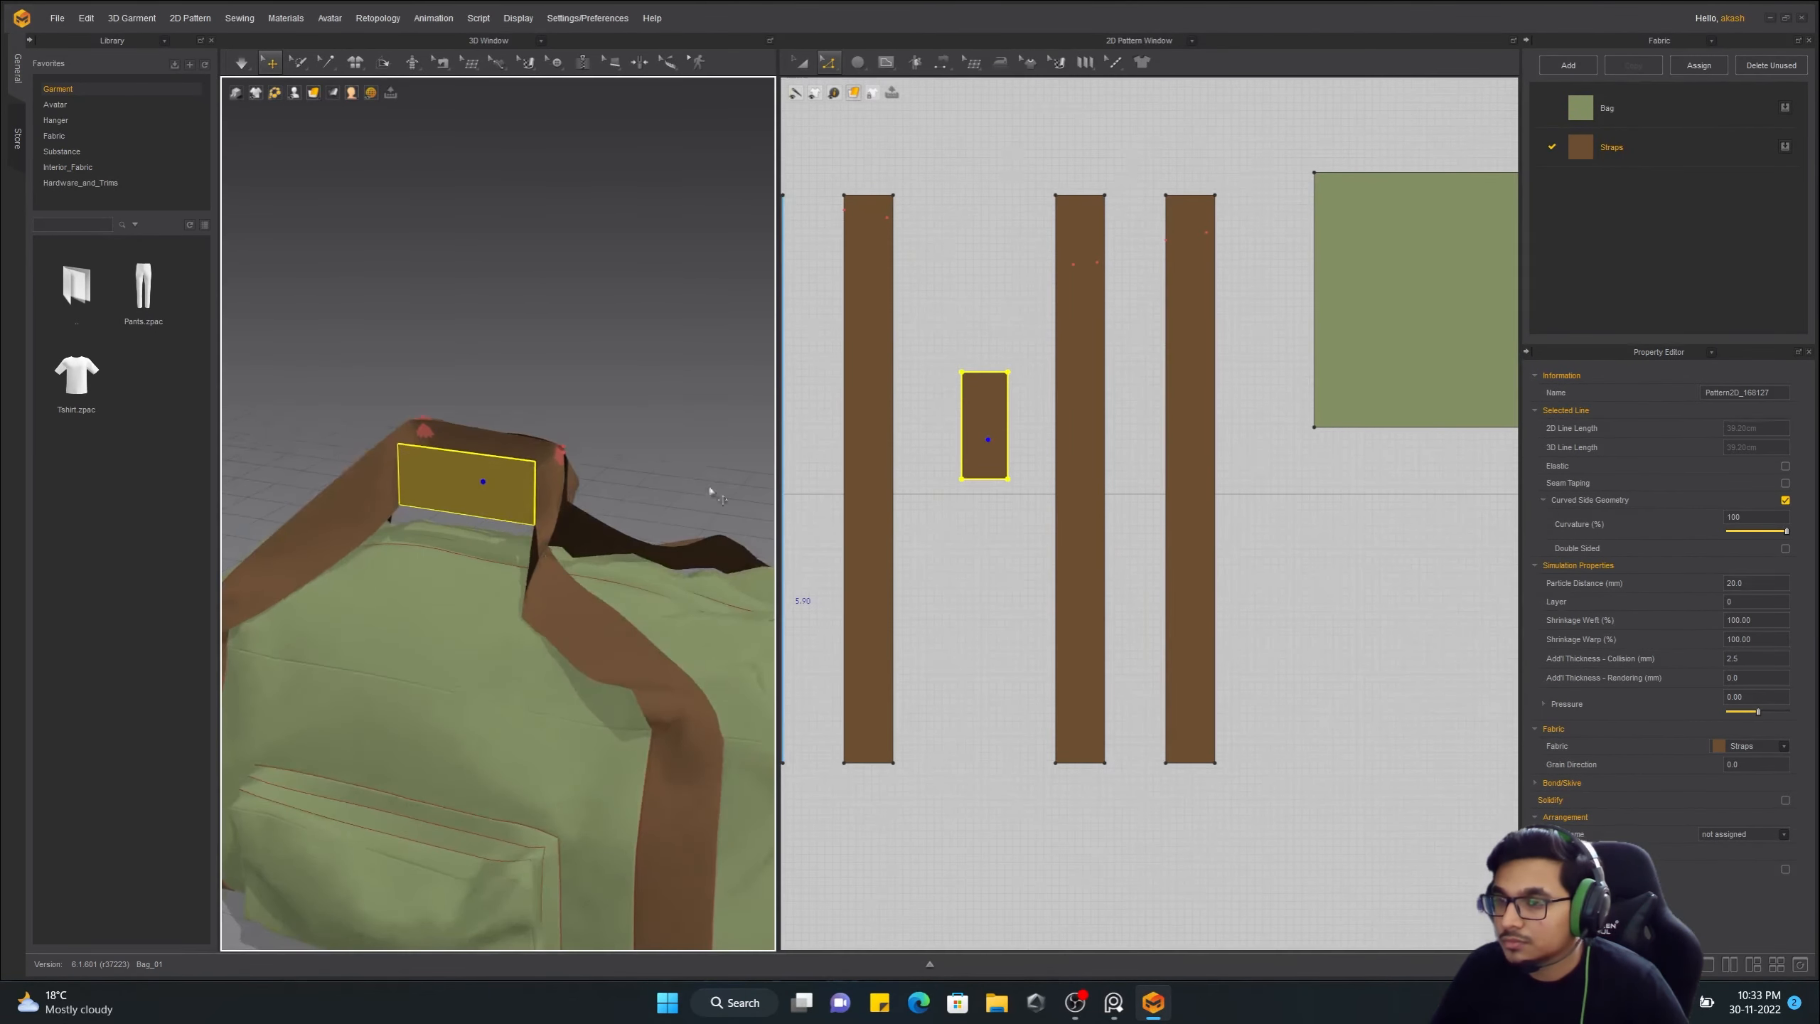
Create a symmetric copy of the grip rectangle and position it on the opposite side of the handles
{"action": "left_click_drag", "start_coordinate": [991, 427], "coordinate": [943, 427]}
{"action": "key", "text": "ctrl+d"}
{"action": "left_click", "coordinate": [1010, 426]}
{"action": "right_click_drag", "start_coordinate": [644, 430], "coordinate": [544, 474]}
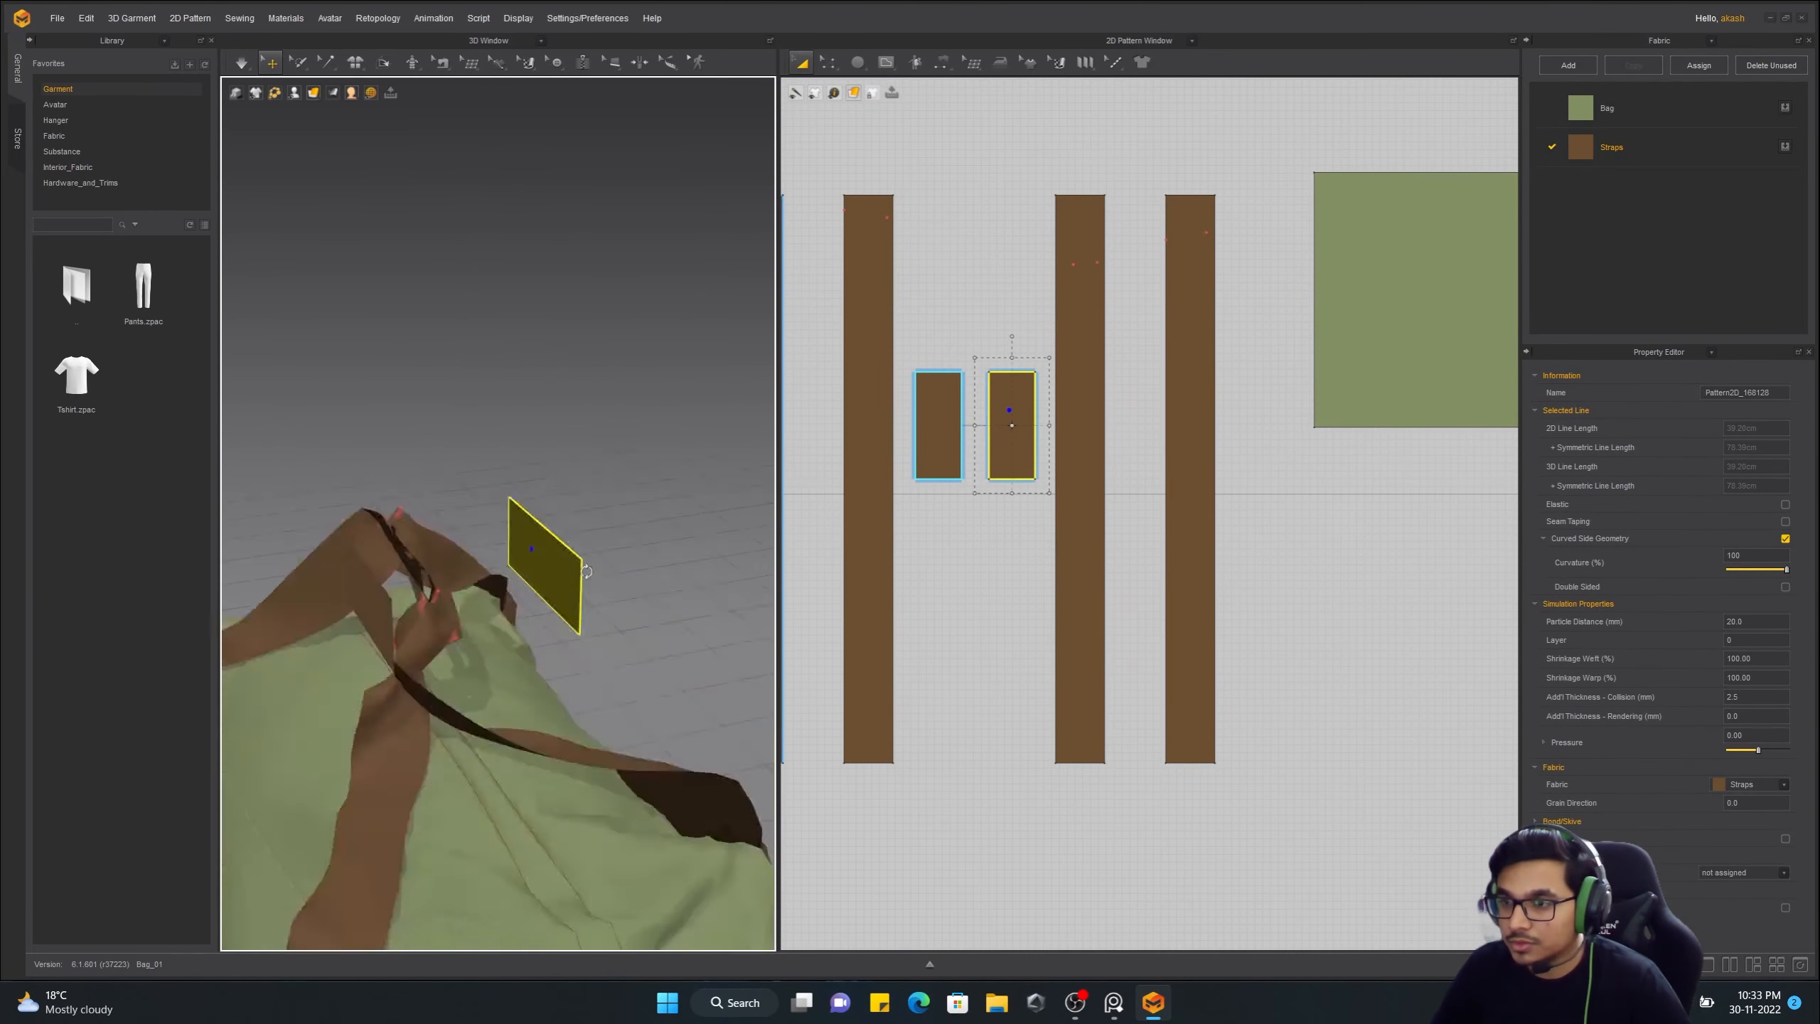
{"action": "right_click_drag", "start_coordinate": [459, 430], "coordinate": [616, 402]}
Sew the facing long edges of the two grip rectangles together with Segment Sewing
{"action": "scroll", "coordinate": [962, 456], "scroll_direction": "up", "scroll_amount": 5}
{"action": "middle_click_drag", "start_coordinate": [1078, 377], "coordinate": [1137, 500]}
{"action": "left_click", "coordinate": [943, 63]}
{"action": "left_click", "coordinate": [967, 110]}
{"action": "left_click", "coordinate": [1016, 406]}
{"action": "right_click_drag", "start_coordinate": [544, 516], "coordinate": [430, 552]}
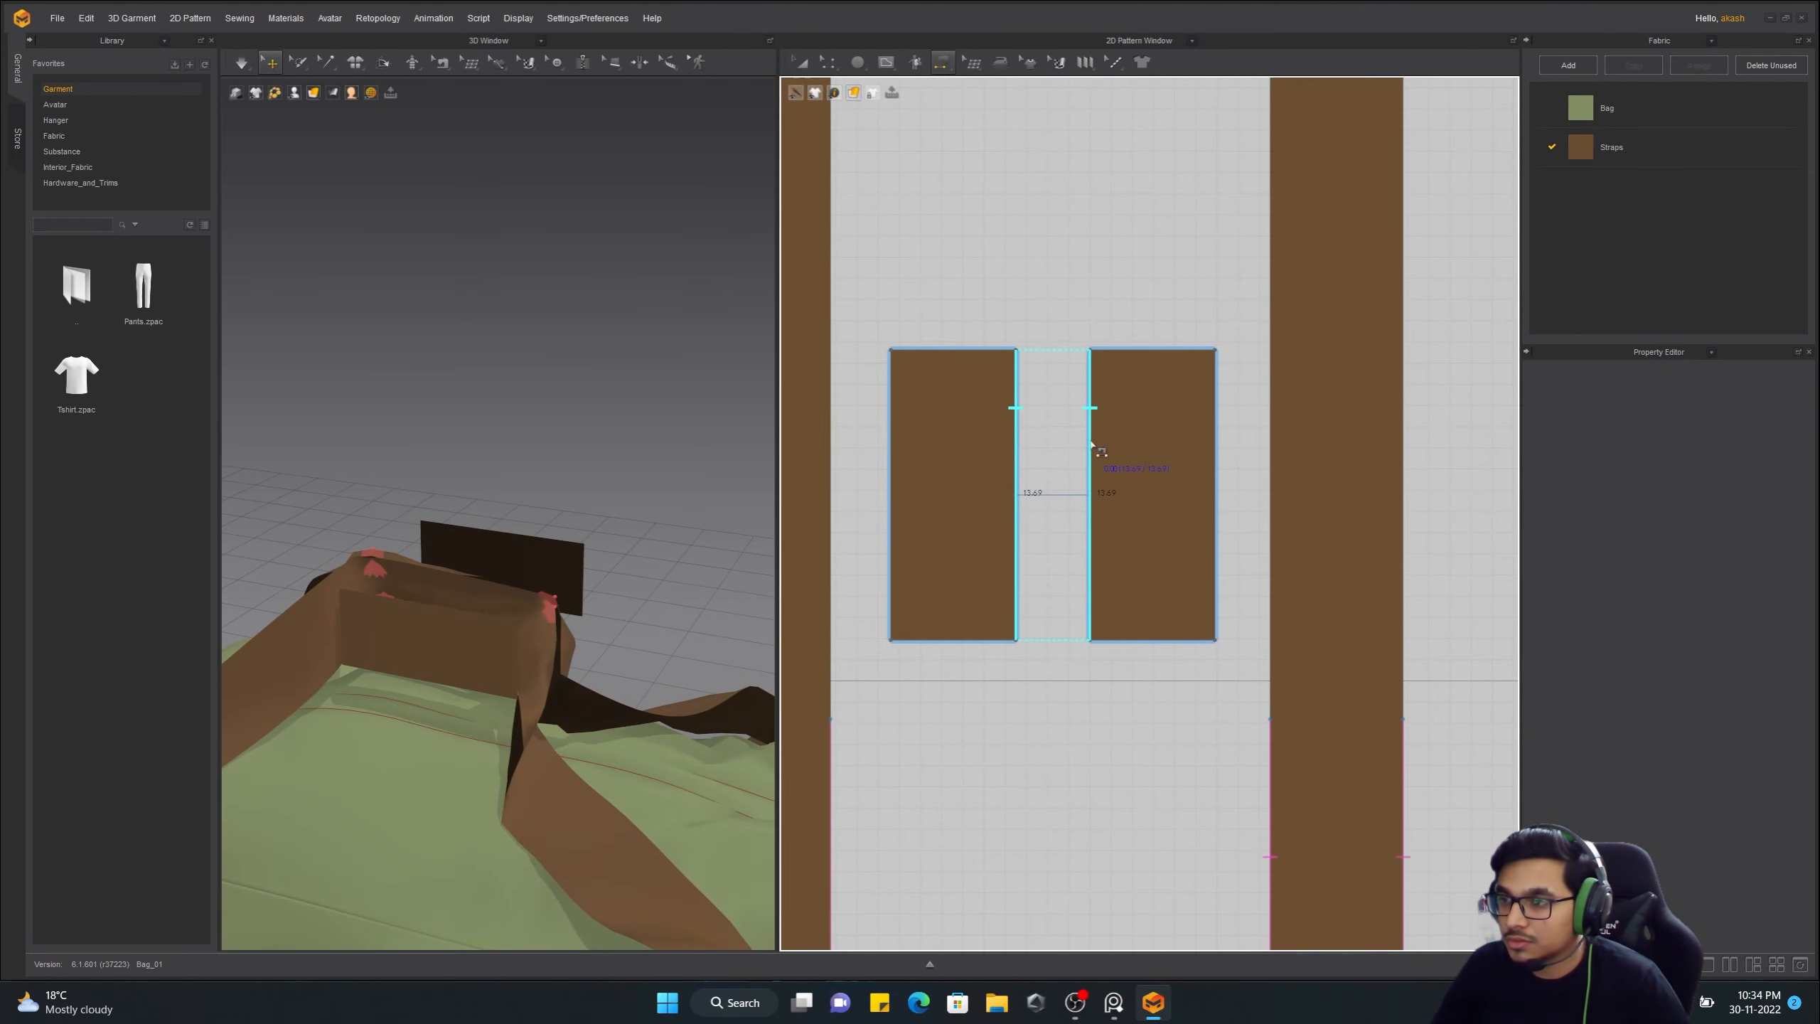
{"action": "left_click", "coordinate": [1090, 434]}
Widen the two sewn grip rectangles together and simulate them so the grip wraps around both handles
{"action": "right_click_drag", "start_coordinate": [738, 595], "coordinate": [545, 516]}
{"action": "key", "text": "a"}
{"action": "left_click", "coordinate": [953, 495]}
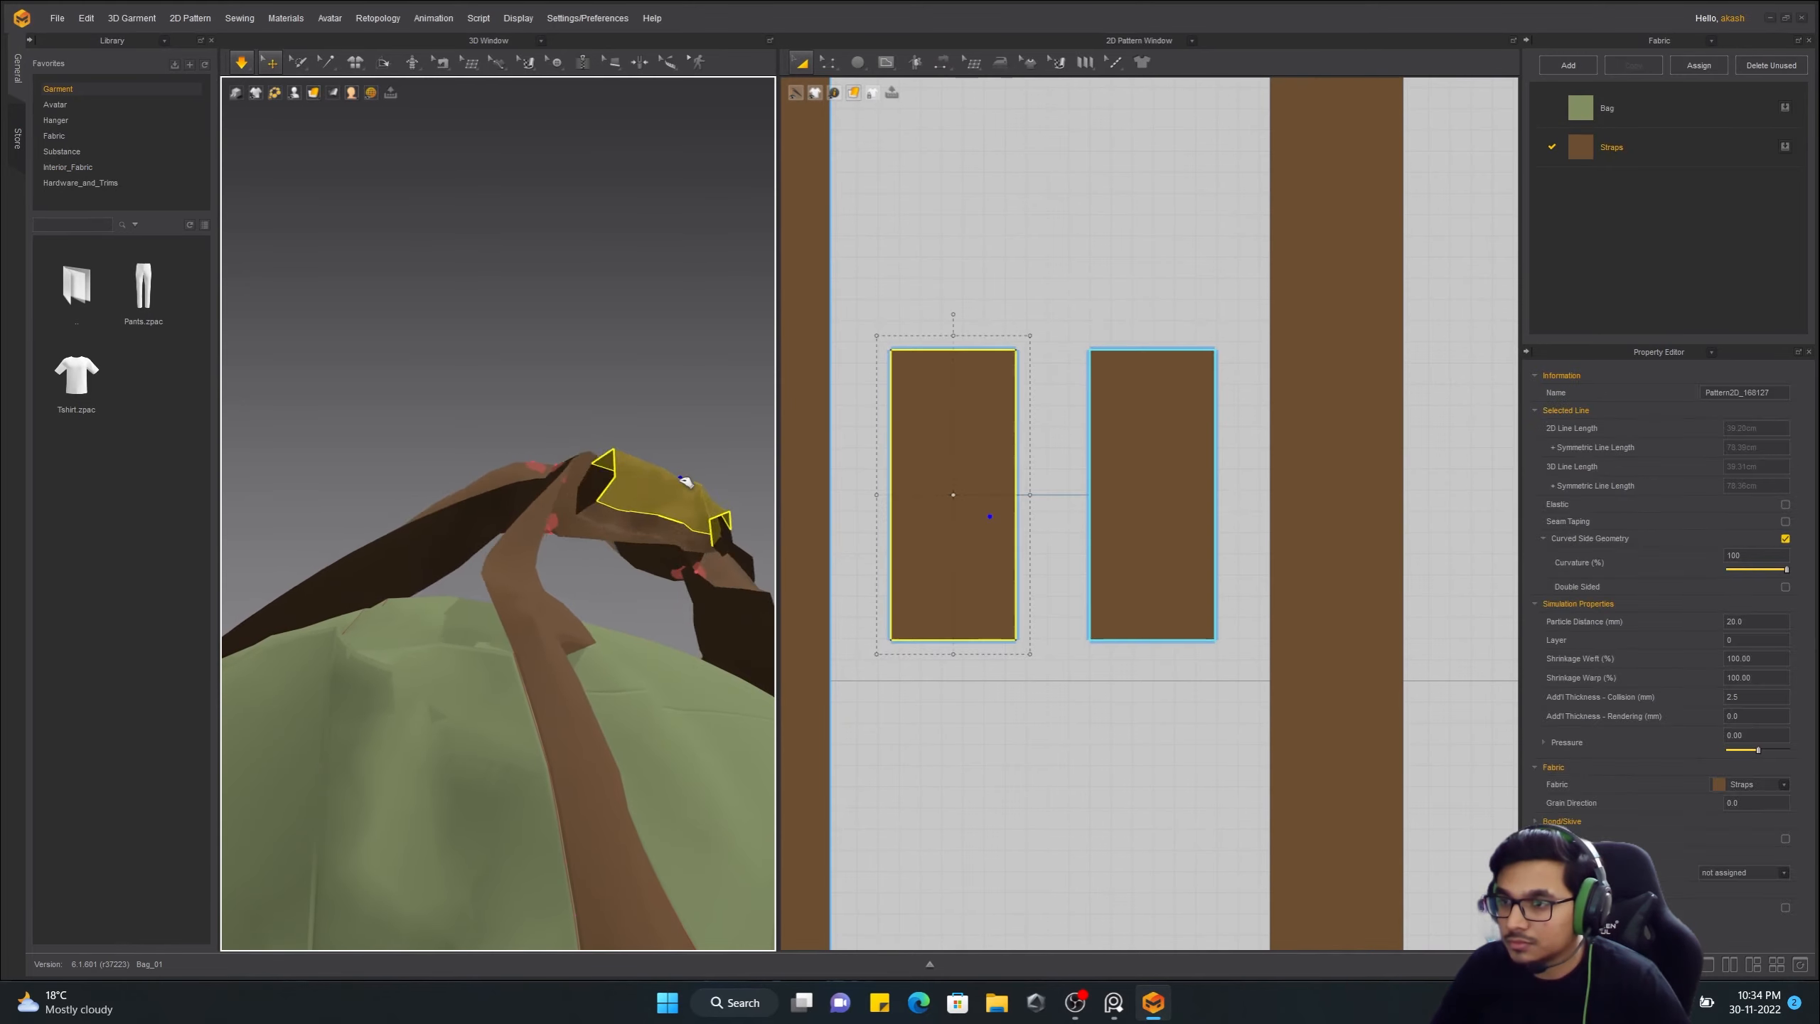
{"action": "left_click", "coordinate": [1066, 471]}
{"action": "left_click_drag", "start_coordinate": [862, 326], "coordinate": [1244, 664]}
{"action": "left_click_drag", "start_coordinate": [1227, 495], "coordinate": [1381, 495]}
{"action": "key", "text": "space"}
{"action": "right_click_drag", "start_coordinate": [573, 582], "coordinate": [444, 574]}
Move both grip patterns above the strap patterns in the 2D layout and check the wrapped grip in 3D
{"action": "left_click_drag", "start_coordinate": [1272, 495], "coordinate": [1161, 361]}
{"action": "scroll", "coordinate": [1175, 502], "scroll_direction": "down", "scroll_amount": 10}
{"action": "scroll", "coordinate": [430, 444], "scroll_direction": "up", "scroll_amount": 3}
{"action": "left_click", "coordinate": [1059, 532]}
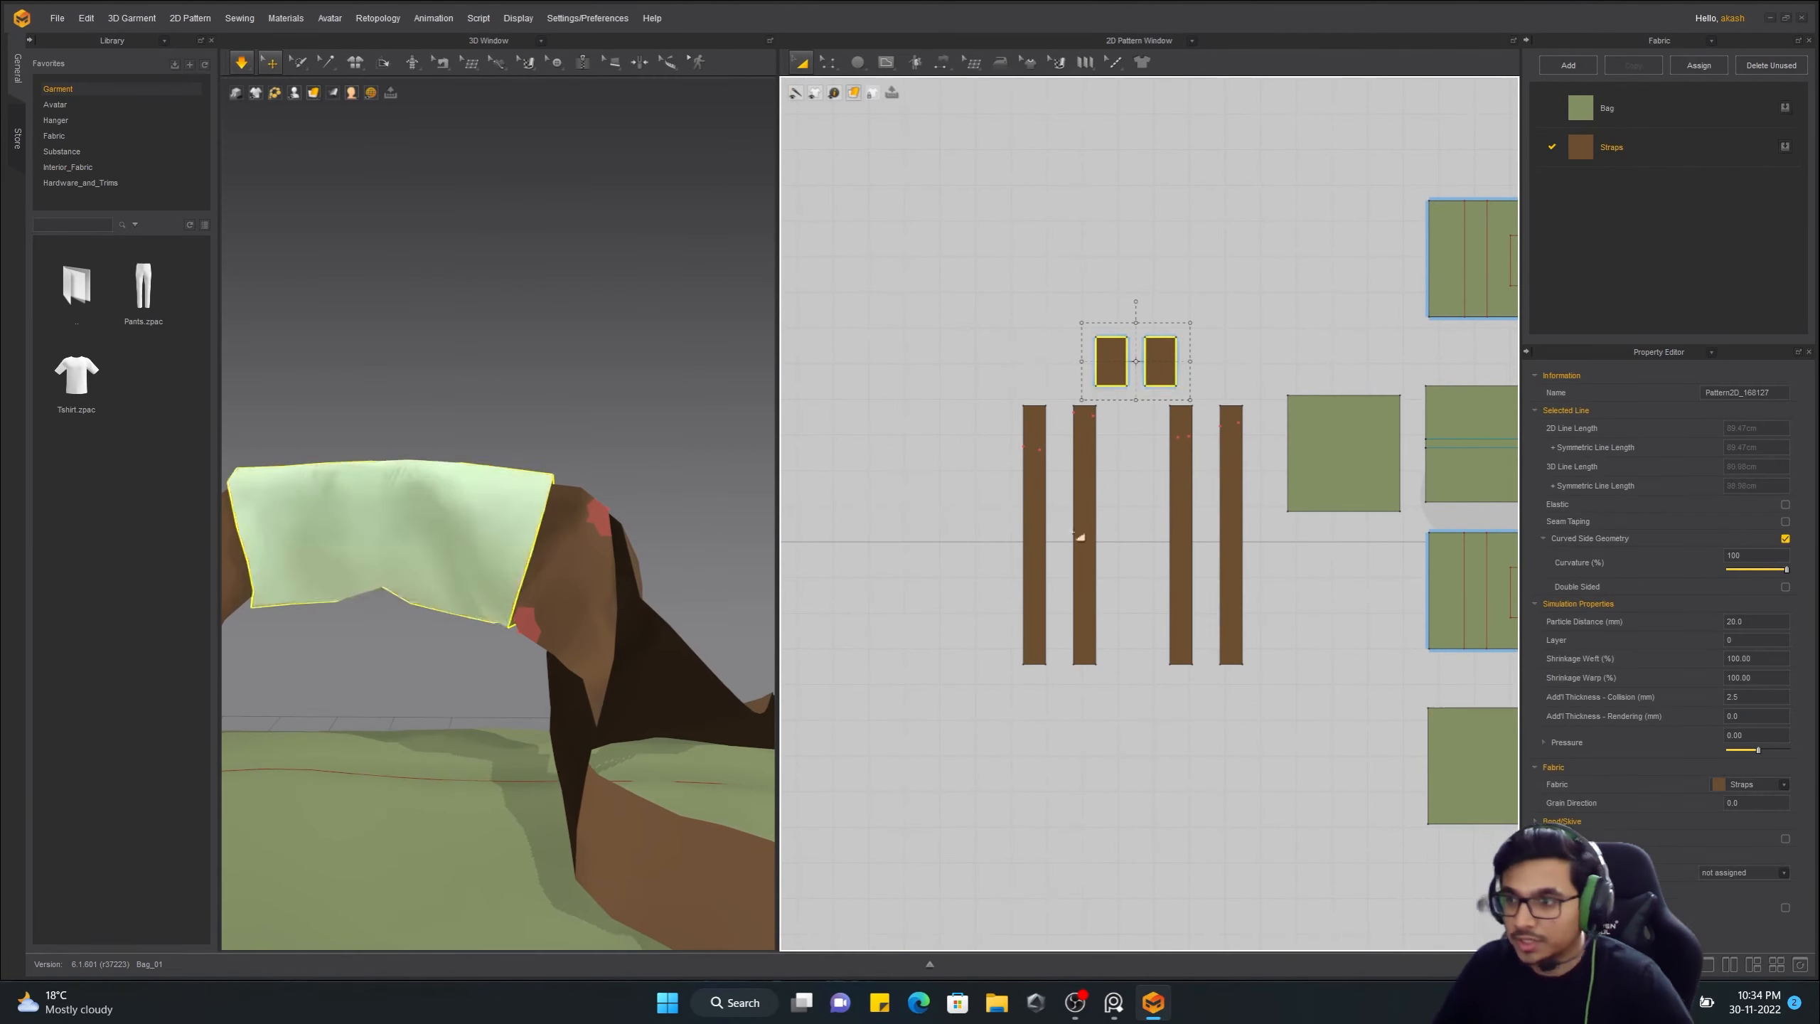
{"action": "right_click_drag", "start_coordinate": [602, 624], "coordinate": [543, 500]}
{"action": "scroll", "coordinate": [366, 500], "scroll_direction": "down", "scroll_amount": 5}
{"action": "left_click", "coordinate": [539, 497]}
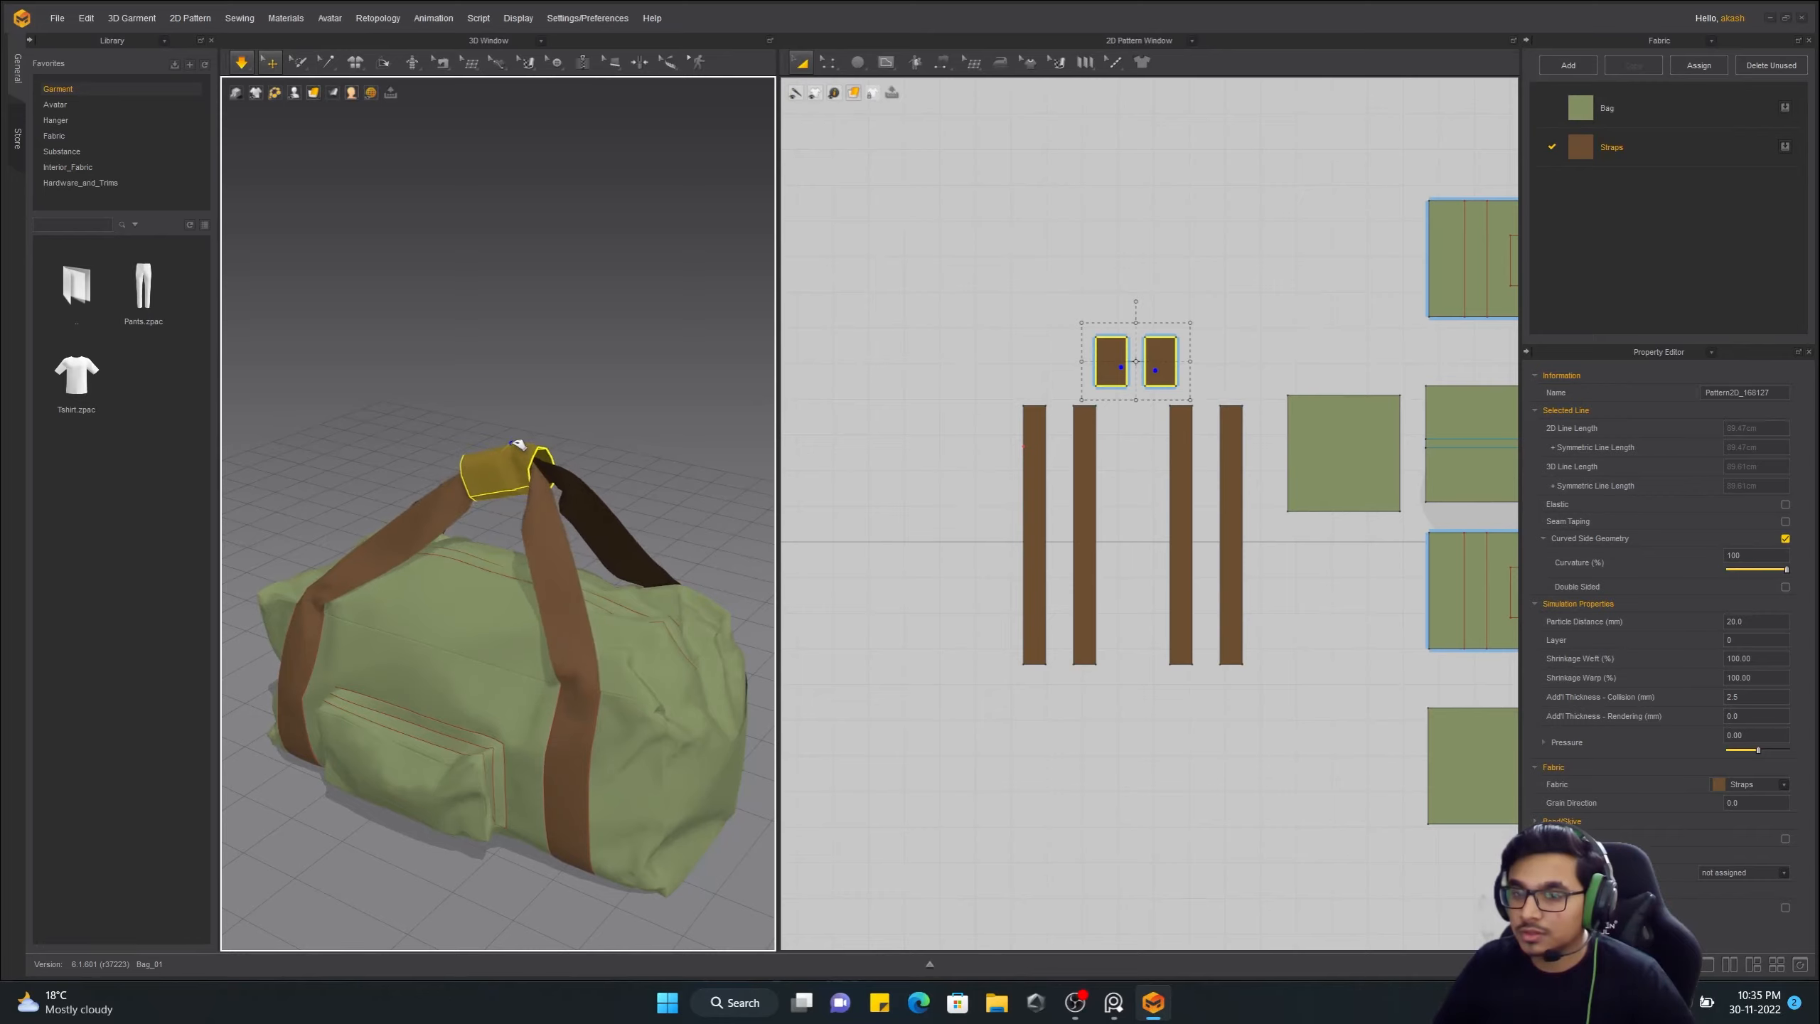
{"action": "right_click_drag", "start_coordinate": [539, 521], "coordinate": [527, 584]}
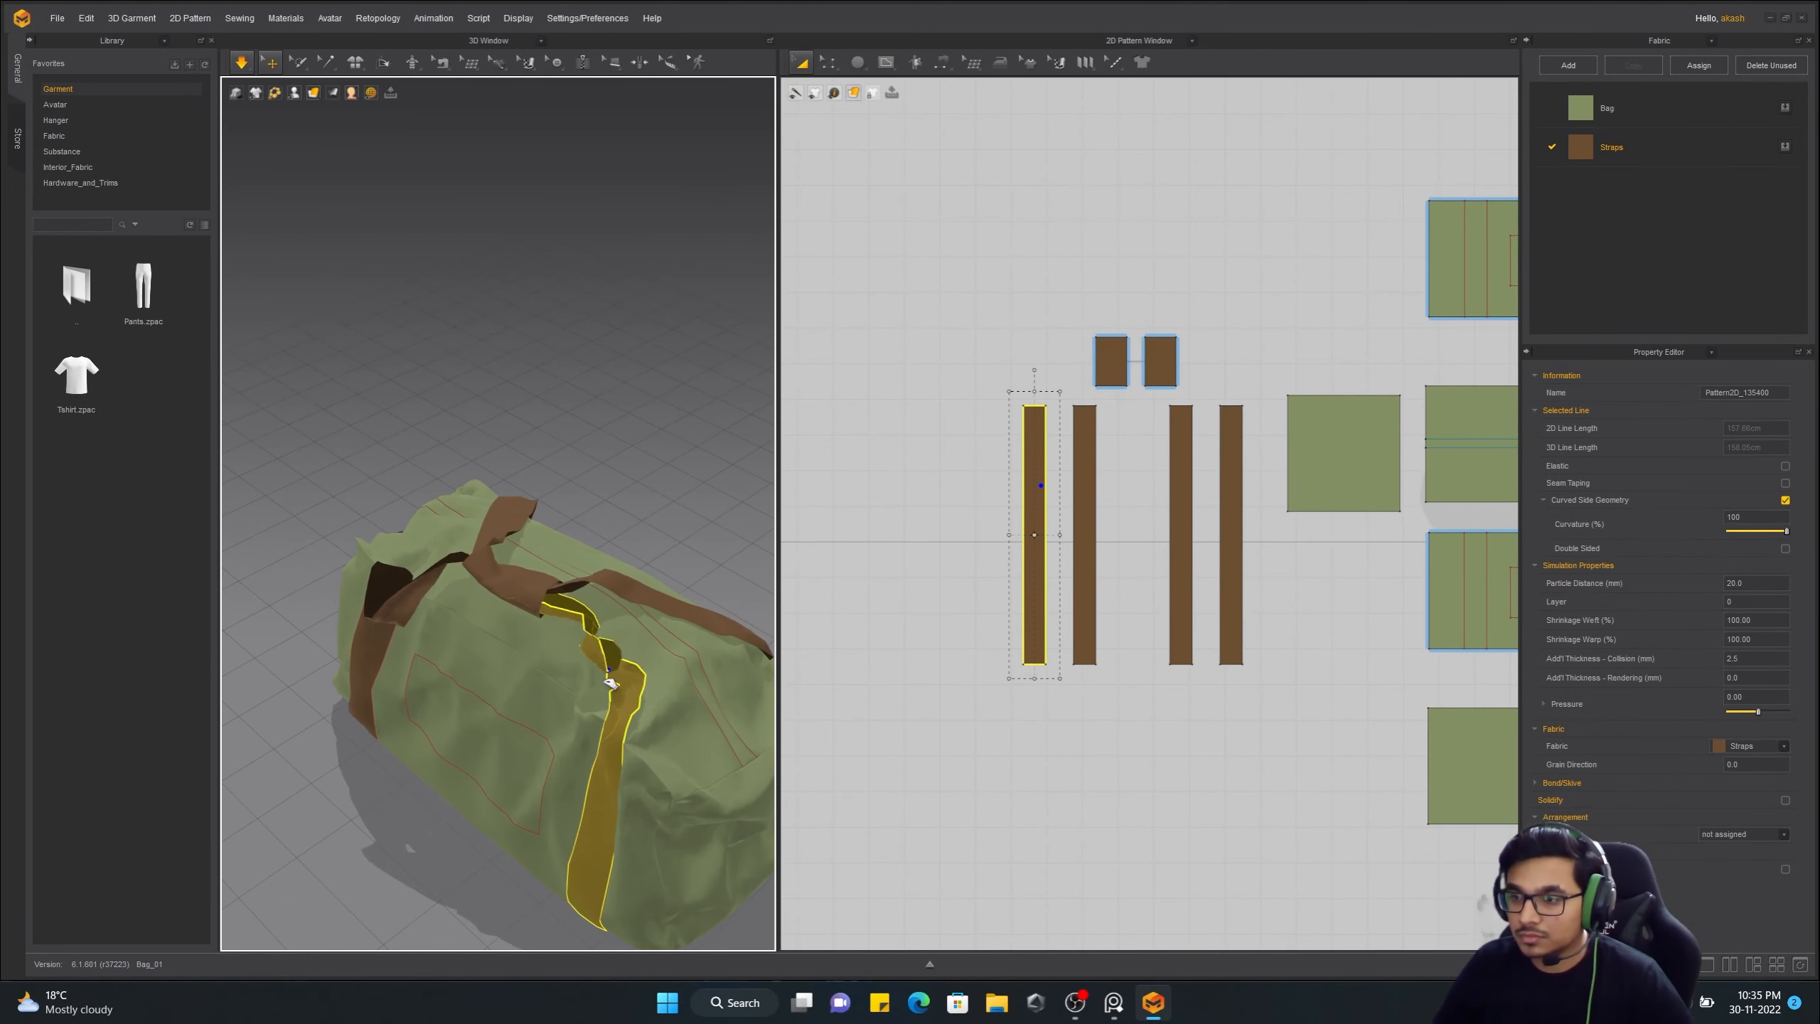
Apply Strengthen to all four strap patterns and both grip patterns
{"action": "left_click", "coordinate": [1611, 148]}
{"action": "right_click_drag", "start_coordinate": [602, 401], "coordinate": [530, 344]}
{"action": "left_click_drag", "start_coordinate": [934, 268], "coordinate": [1272, 728]}
{"action": "right_click", "coordinate": [523, 649]}
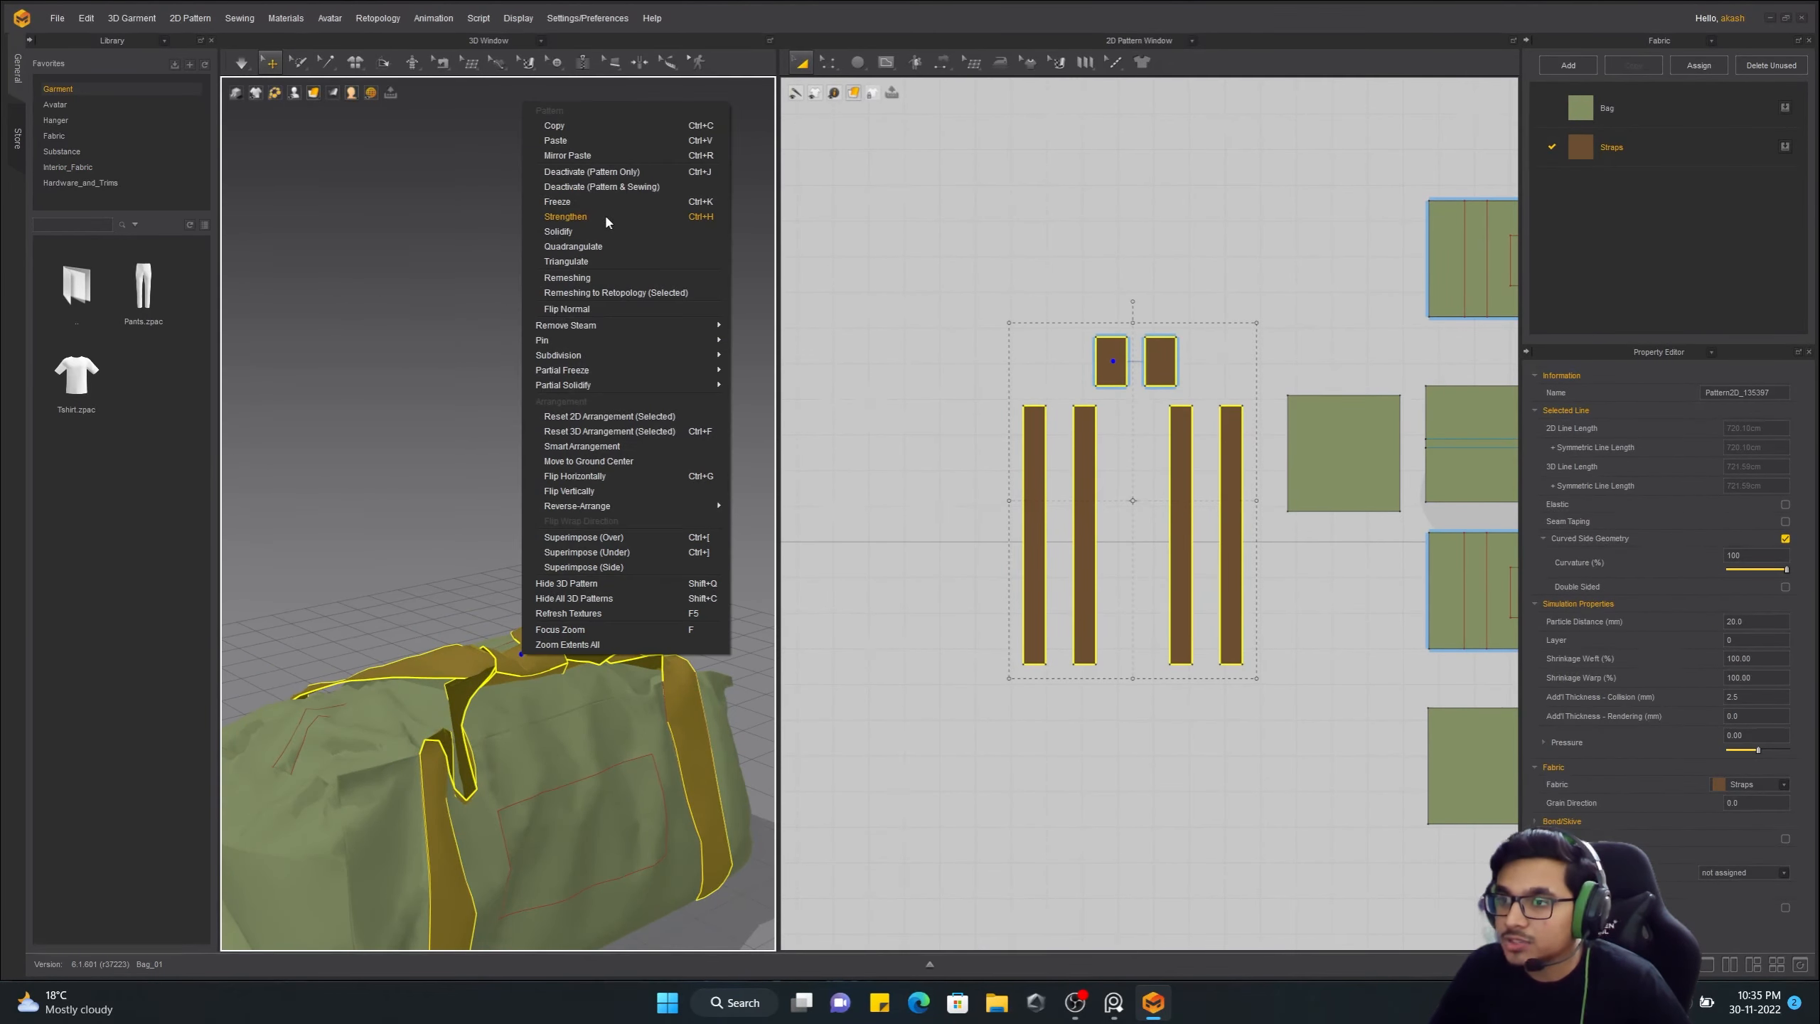
{"action": "left_click", "coordinate": [606, 220]}
{"action": "right_click_drag", "start_coordinate": [588, 502], "coordinate": [647, 460]}
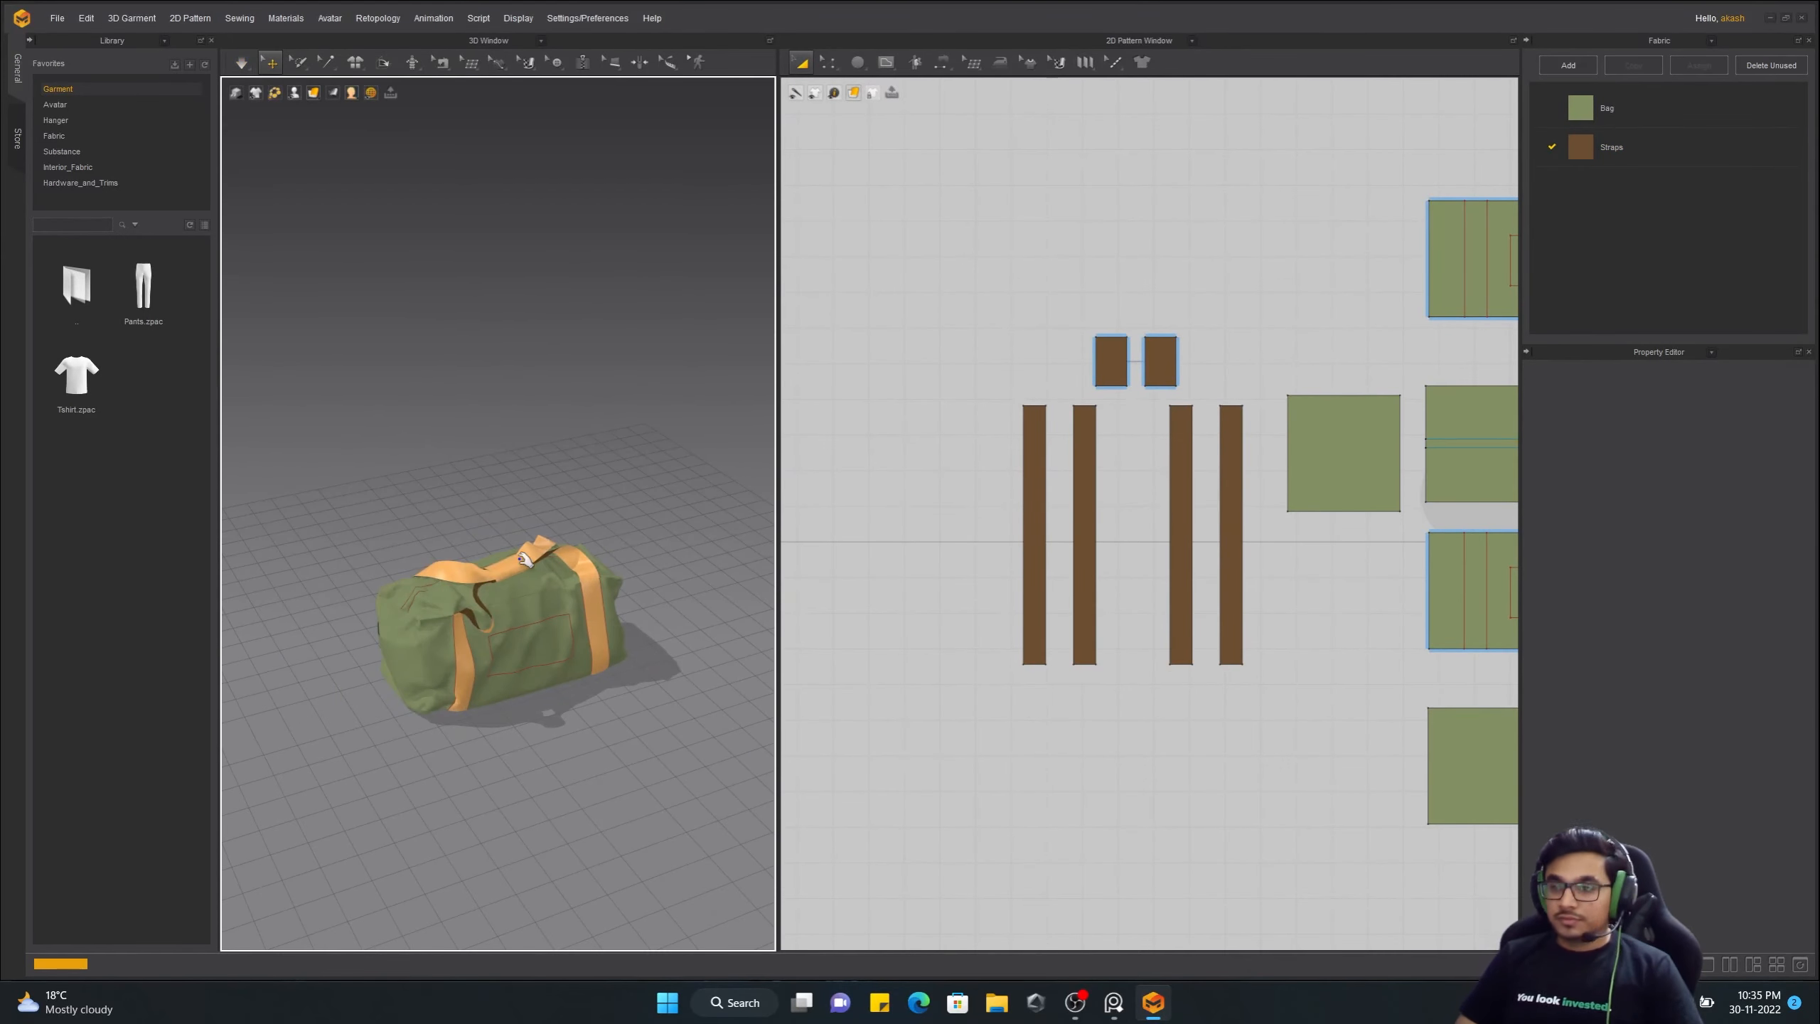
Run the simulation so the strengthened straps and grip settle on the bag
{"action": "right_click_drag", "start_coordinate": [526, 559], "coordinate": [472, 691]}
{"action": "scroll", "coordinate": [472, 691], "scroll_direction": "up", "scroll_amount": 5}
{"action": "key", "text": "space"}
{"action": "scroll", "coordinate": [472, 688], "scroll_direction": "down", "scroll_amount": 5}
{"action": "left_click", "coordinate": [492, 629]}
{"action": "right_click_drag", "start_coordinate": [493, 629], "coordinate": [421, 705]}
Examine the settled bag, its handles and the grip from several sides
{"action": "right_click_drag", "start_coordinate": [229, 574], "coordinate": [637, 678]}
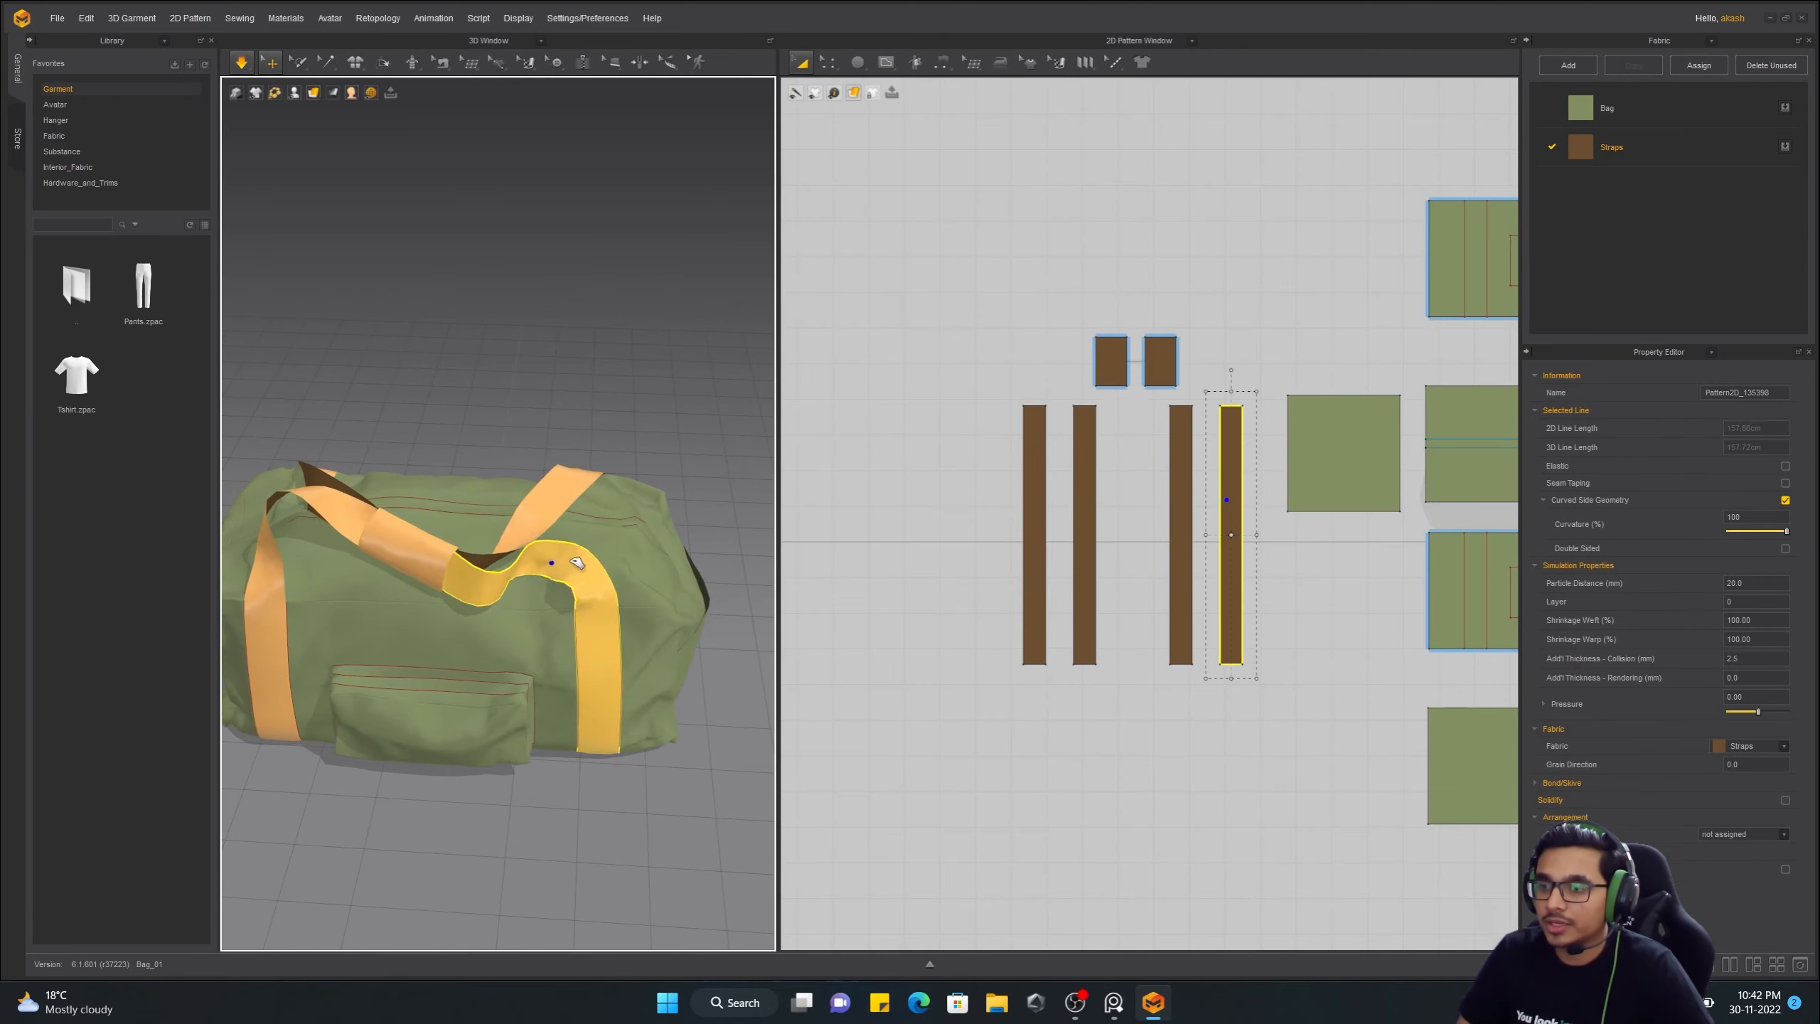
{"action": "right_click_drag", "start_coordinate": [576, 563], "coordinate": [645, 567]}
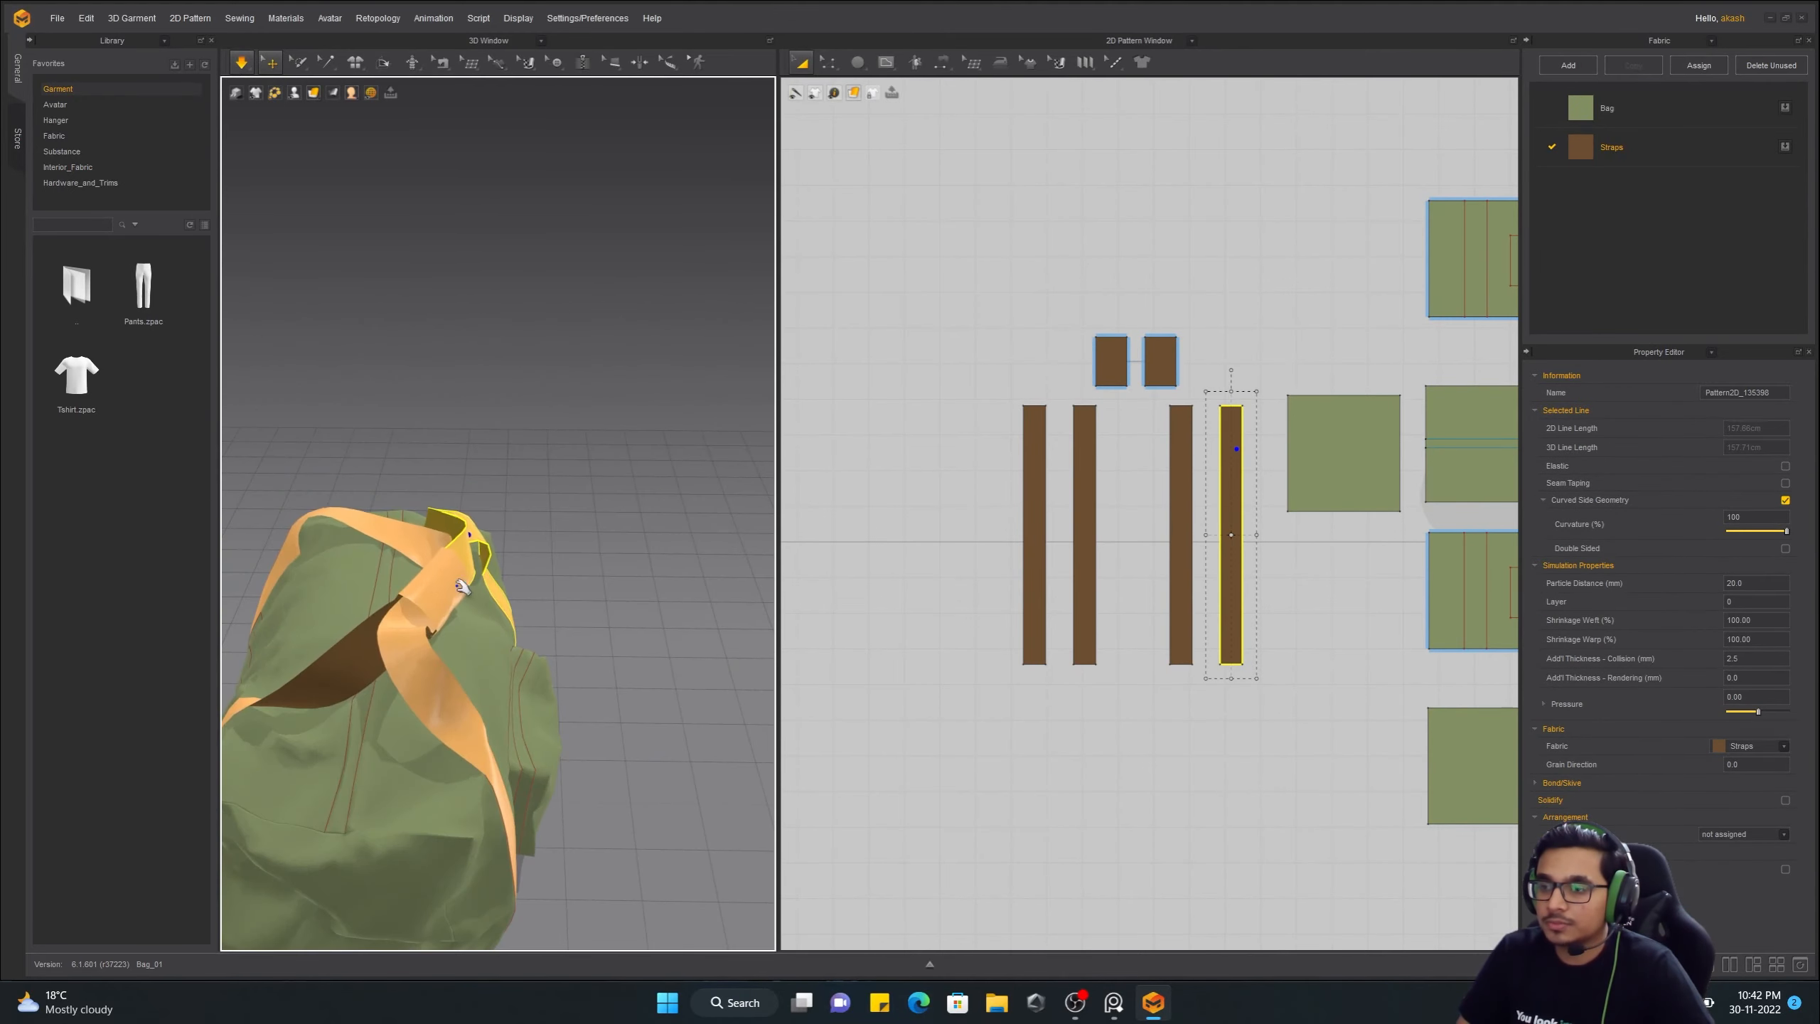
{"action": "left_click", "coordinate": [446, 529]}
{"action": "right_click_drag", "start_coordinate": [459, 531], "coordinate": [541, 522]}
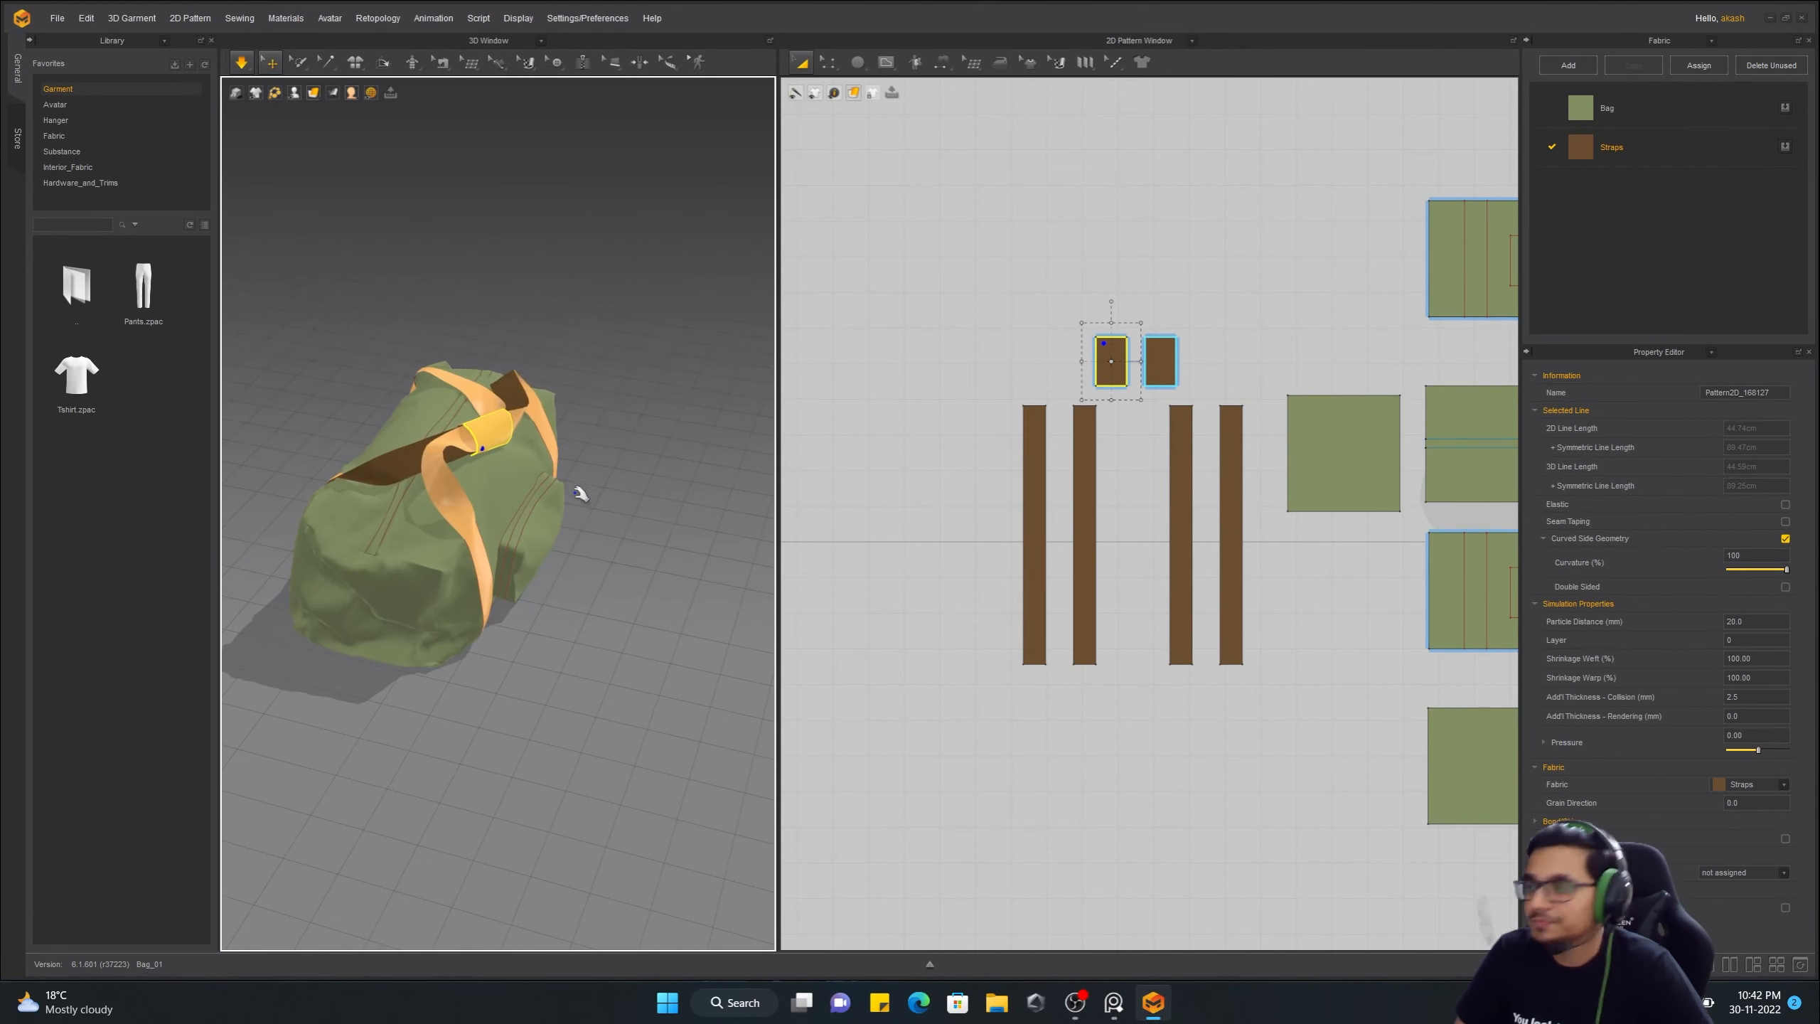
{"action": "right_click_drag", "start_coordinate": [379, 515], "coordinate": [645, 617]}
{"action": "left_click", "coordinate": [664, 623]}
{"action": "right_click_drag", "start_coordinate": [376, 498], "coordinate": [467, 314]}
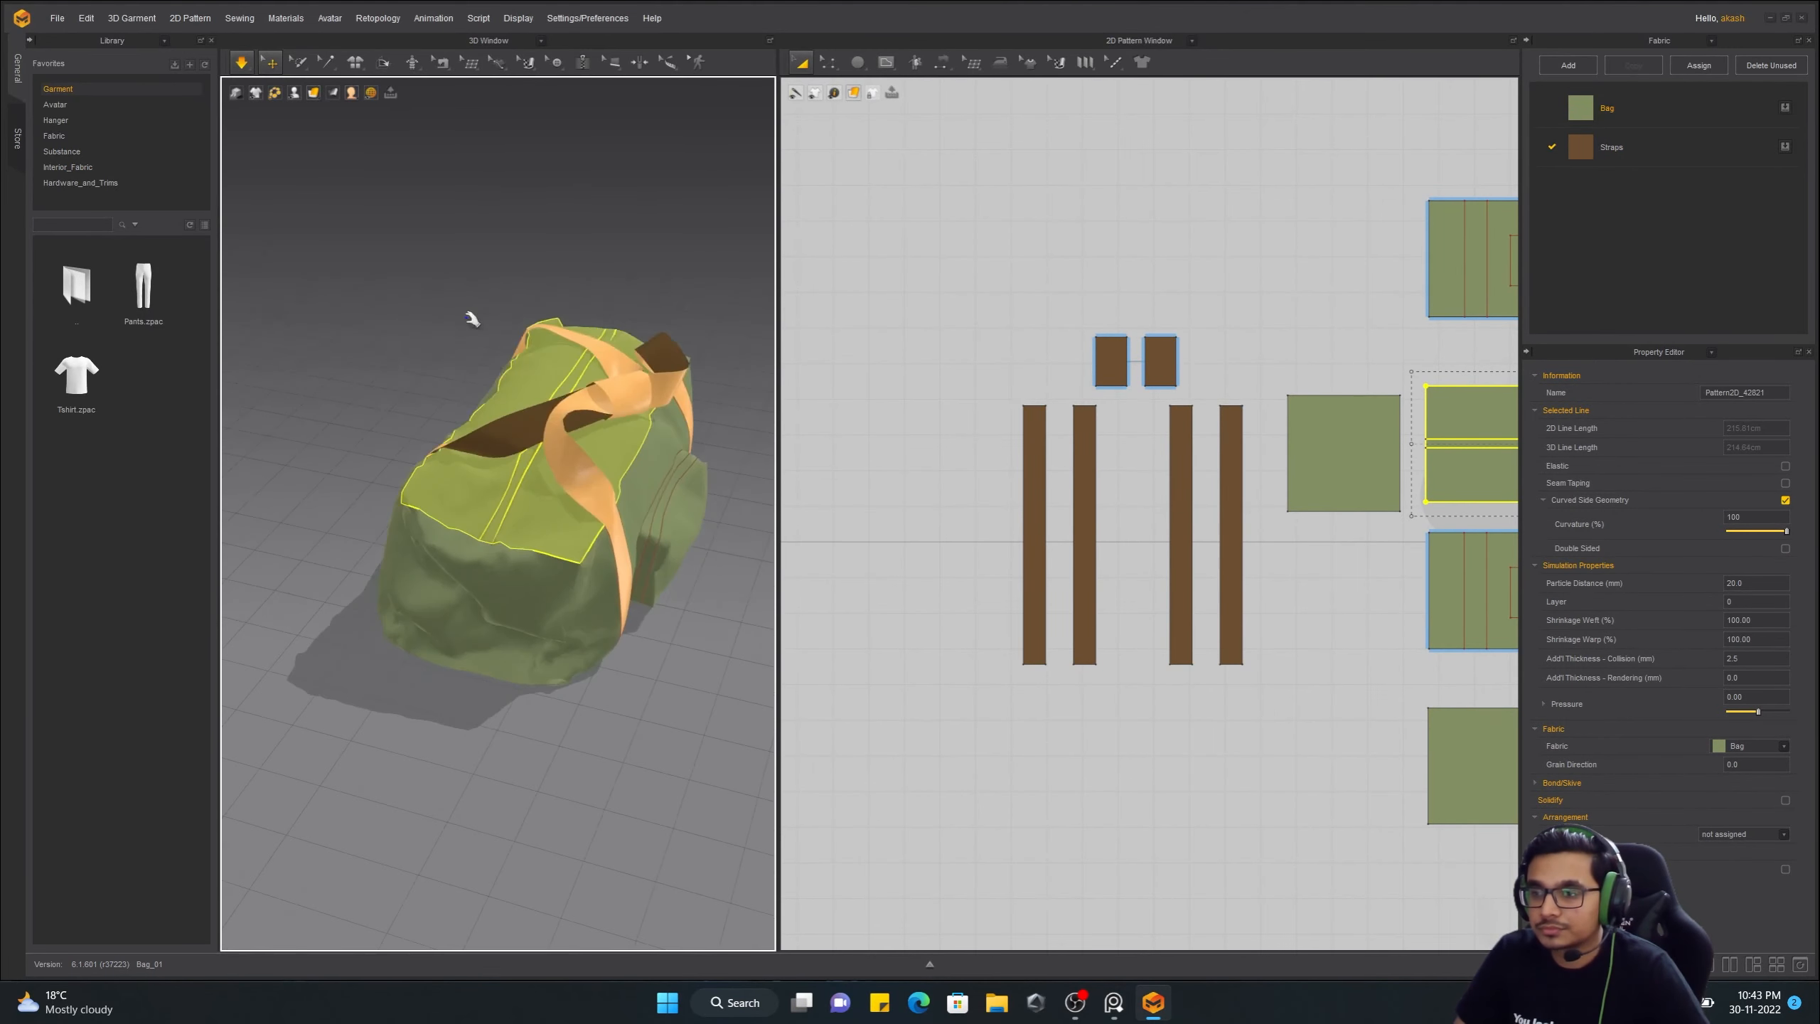
{"action": "scroll", "coordinate": [500, 480], "scroll_direction": "up", "scroll_amount": 5}
{"action": "left_click", "coordinate": [499, 480]}
Copy one of the strap patterns and paste the duplicate below the existing straps
{"action": "left_click", "coordinate": [1181, 574]}
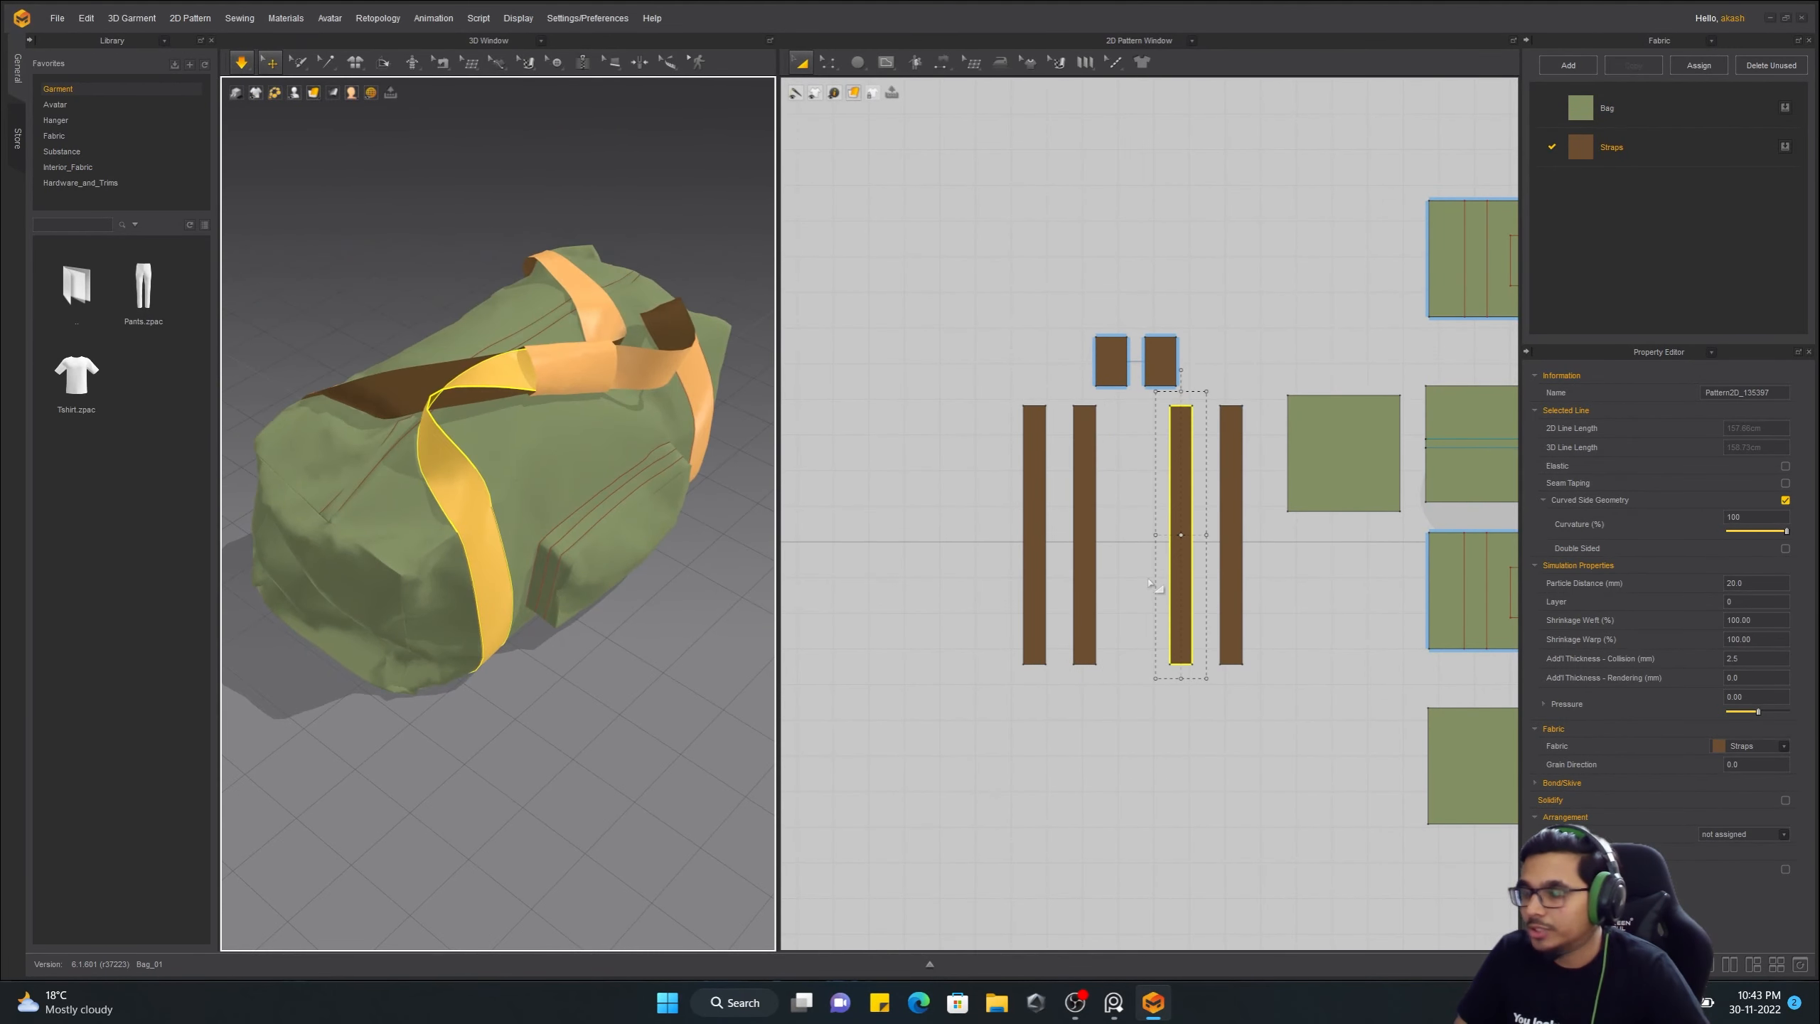
{"action": "middle_click_drag", "start_coordinate": [1199, 630], "coordinate": [1206, 536]}
{"action": "key", "text": "ctrl+c"}
{"action": "key", "text": "ctrl+v"}
{"action": "left_click", "coordinate": [1126, 812]}
{"action": "scroll", "coordinate": [545, 645], "scroll_direction": "down", "scroll_amount": 5}
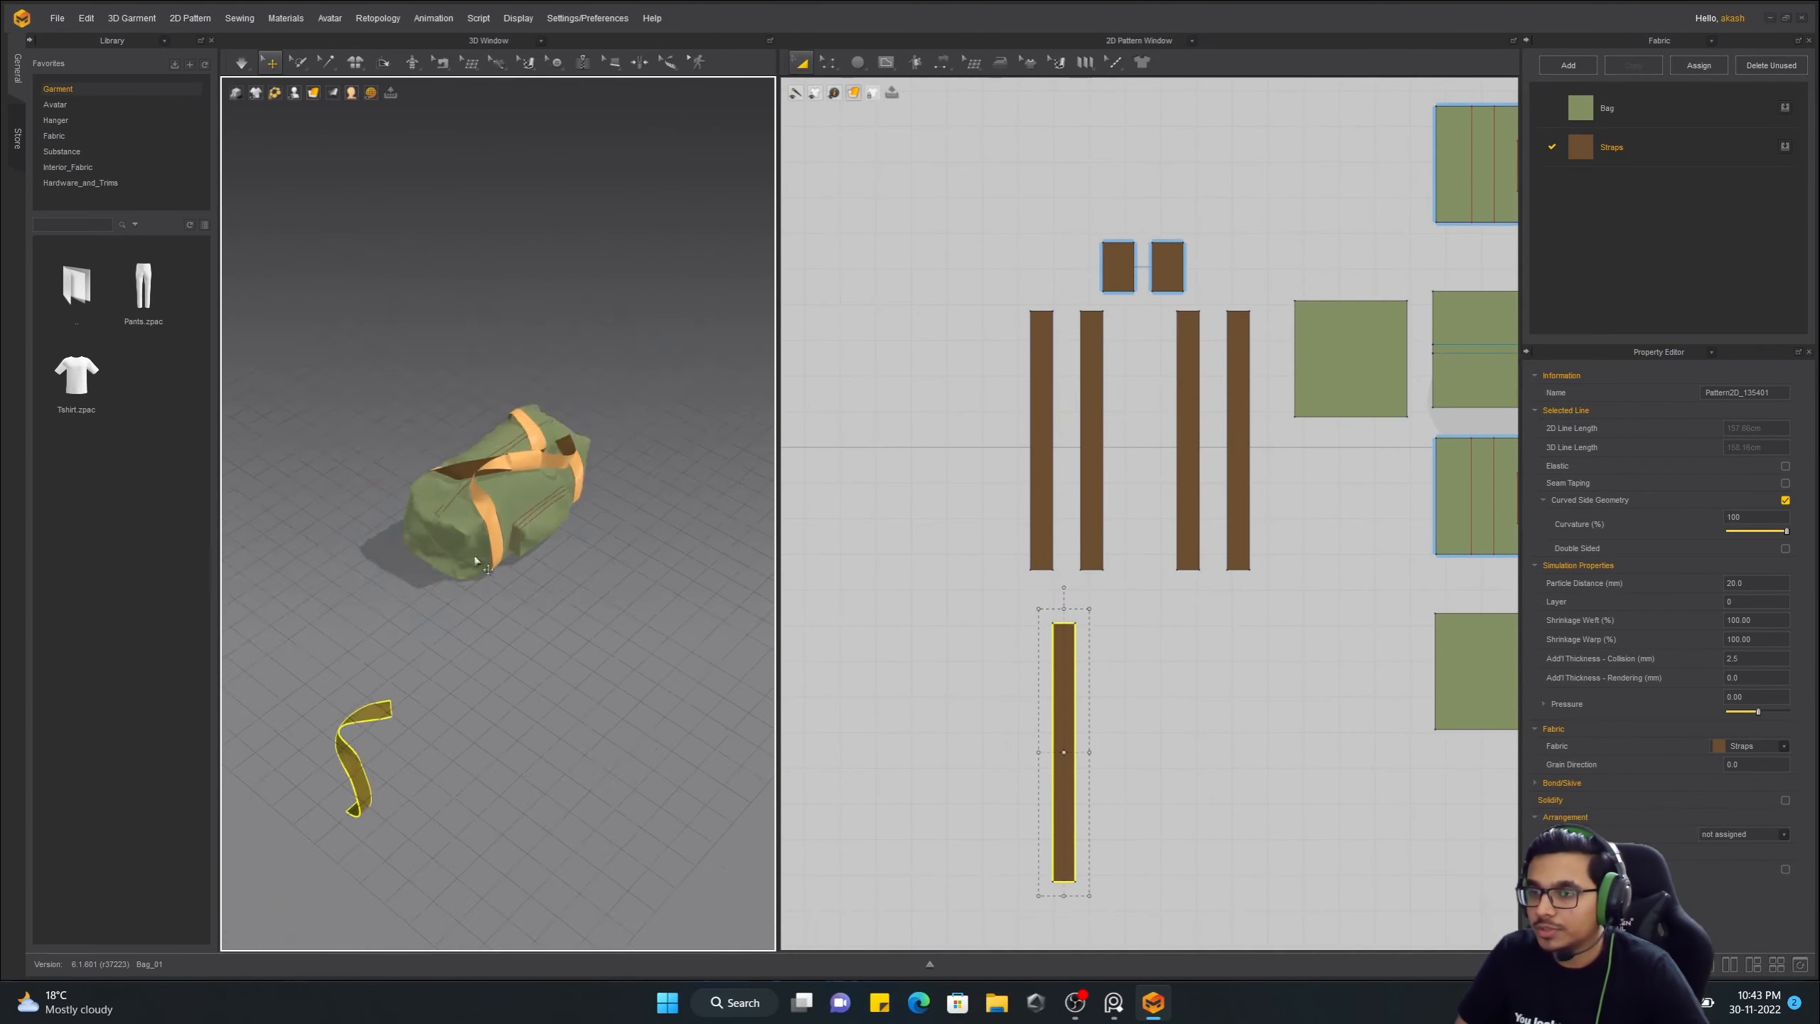
Position the copied strap above one end of the bag in 3D
{"action": "left_click_drag", "start_coordinate": [357, 795], "coordinate": [466, 516]}
{"action": "right_click_drag", "start_coordinate": [465, 516], "coordinate": [650, 521]}
{"action": "scroll", "coordinate": [493, 460], "scroll_direction": "down", "scroll_amount": 4}
{"action": "left_click", "coordinate": [650, 521]}
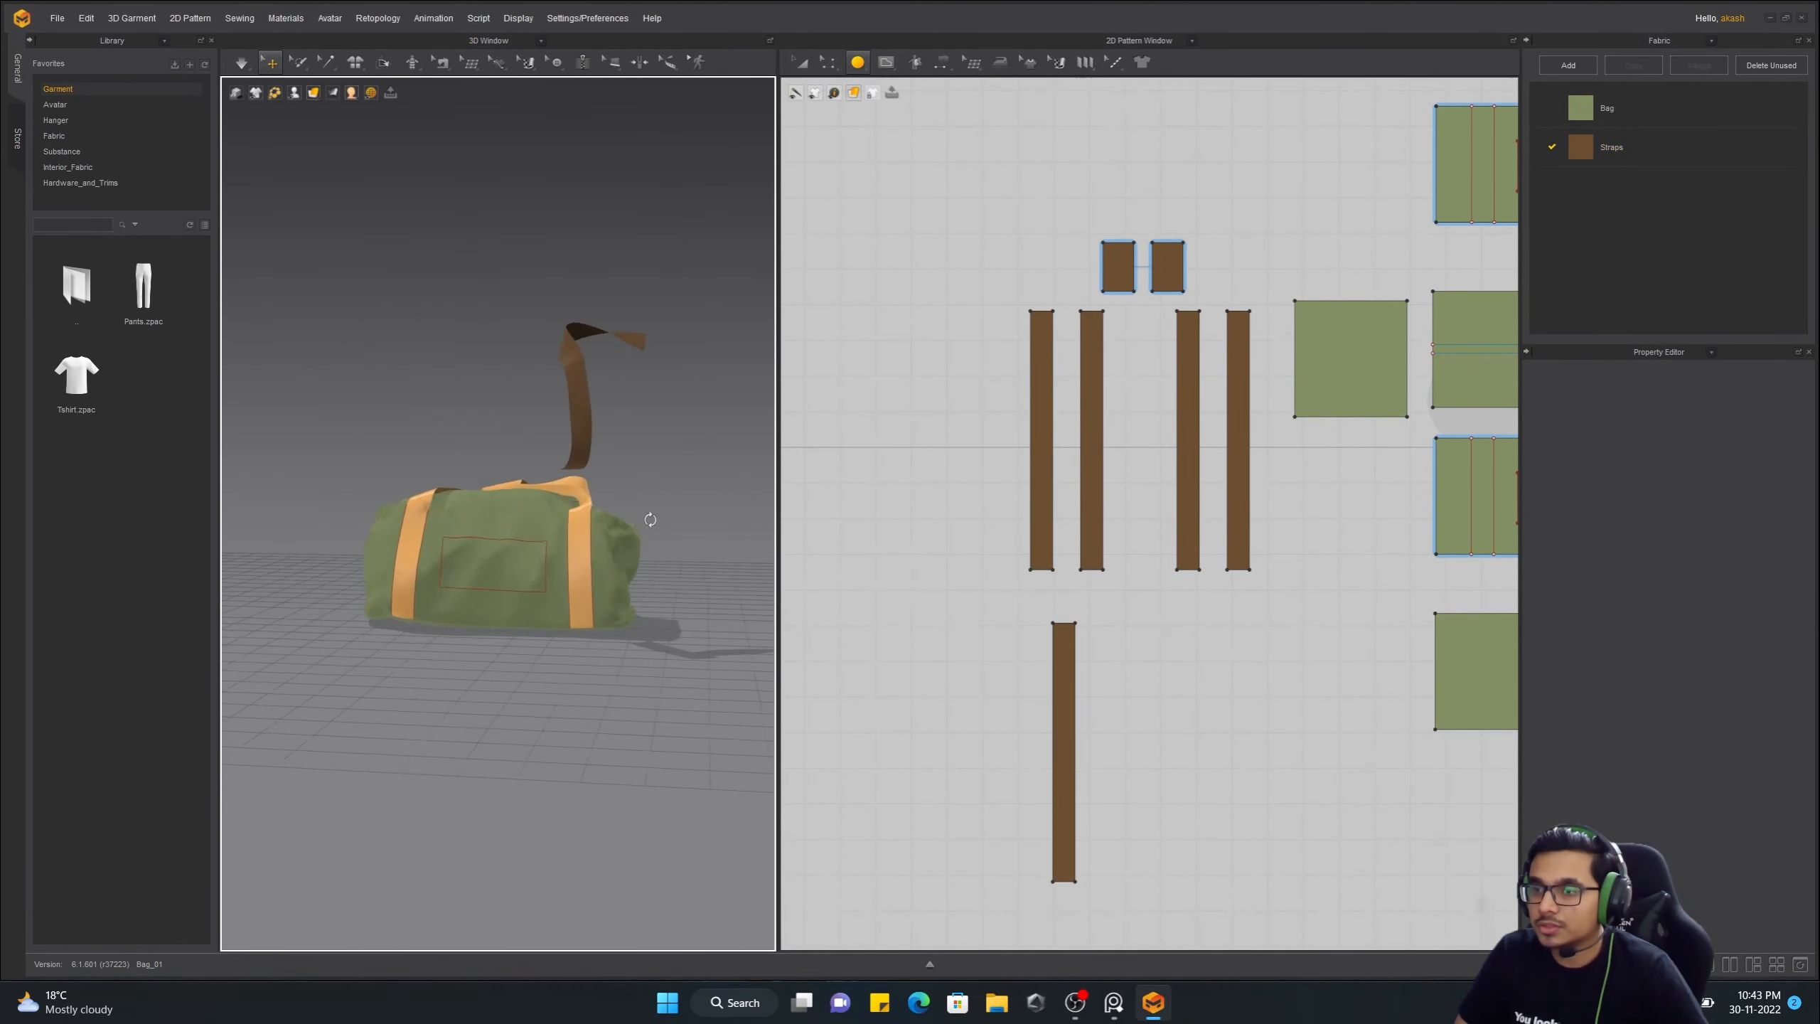
{"action": "left_click", "coordinate": [573, 426]}
{"action": "scroll", "coordinate": [496, 582], "scroll_direction": "up", "scroll_amount": 5}
Sew one short end of the copied strap to the edge of the large pocket panel, close to its corner
{"action": "left_click", "coordinate": [493, 577]}
{"action": "middle_click_drag", "start_coordinate": [1122, 560], "coordinate": [783, 787]}
{"action": "scroll", "coordinate": [1125, 524], "scroll_direction": "up", "scroll_amount": 6}
{"action": "middle_click_drag", "start_coordinate": [1125, 524], "coordinate": [1042, 686]}
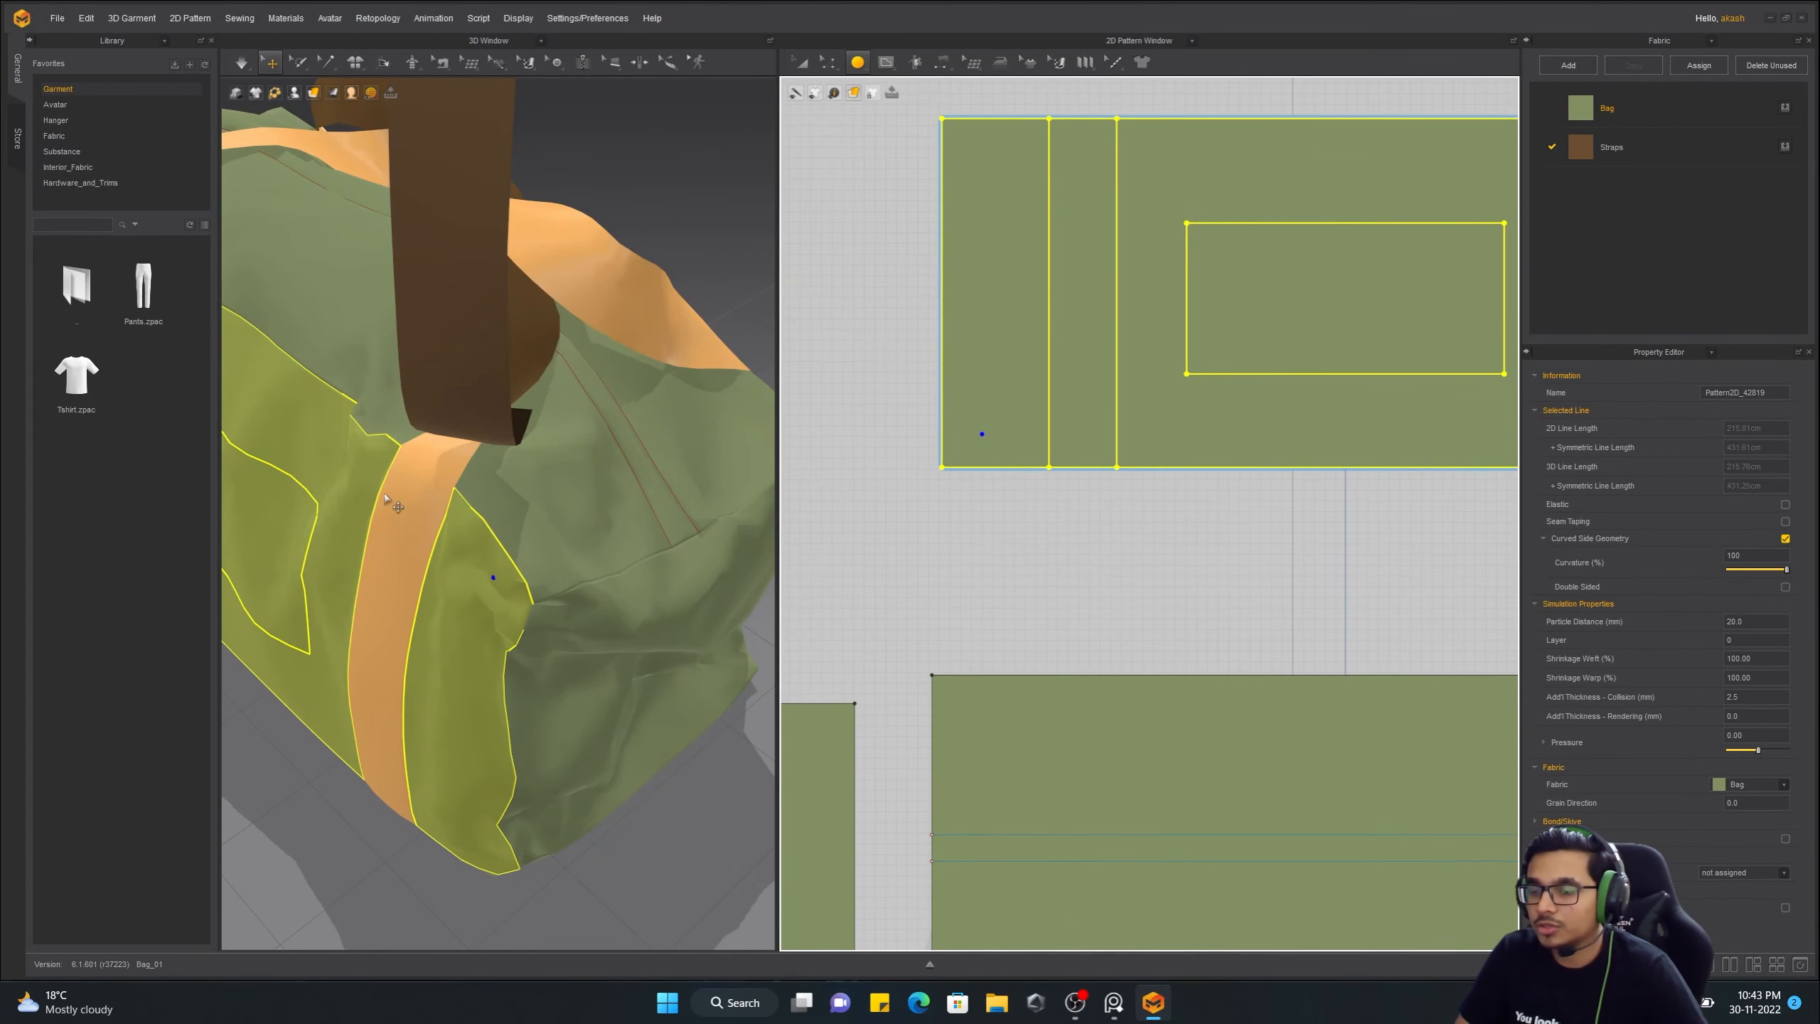
{"action": "right_click_drag", "start_coordinate": [530, 502], "coordinate": [641, 319]}
{"action": "scroll", "coordinate": [901, 195], "scroll_direction": "up", "scroll_amount": 4}
{"action": "left_click", "coordinate": [943, 64]}
{"action": "left_click", "coordinate": [984, 166]}
{"action": "scroll", "coordinate": [1147, 627], "scroll_direction": "down", "scroll_amount": 8}
{"action": "left_click", "coordinate": [644, 337]}
{"action": "scroll", "coordinate": [1061, 767], "scroll_direction": "up", "scroll_amount": 3}
{"action": "middle_click_drag", "start_coordinate": [1061, 768], "coordinate": [1291, 623]}
{"action": "scroll", "coordinate": [1306, 669], "scroll_direction": "down", "scroll_amount": 5}
{"action": "scroll", "coordinate": [1333, 402], "scroll_direction": "up", "scroll_amount": 7}
{"action": "middle_click_drag", "start_coordinate": [1313, 399], "coordinate": [1183, 457]}
{"action": "right_click_drag", "start_coordinate": [722, 359], "coordinate": [703, 401]}
{"action": "key", "text": "ctrl+z"}
{"action": "middle_click_drag", "start_coordinate": [1142, 783], "coordinate": [1117, 683]}
{"action": "scroll", "coordinate": [1117, 683], "scroll_direction": "down", "scroll_amount": 7}
{"action": "left_click", "coordinate": [940, 849]}
{"action": "scroll", "coordinate": [1146, 513], "scroll_direction": "up", "scroll_amount": 5}
{"action": "left_click", "coordinate": [1298, 204]}
{"action": "left_click", "coordinate": [1336, 204]}
Simulate the copied strap and pull it over the bag to judge its length
{"action": "right_click_drag", "start_coordinate": [616, 545], "coordinate": [401, 567]}
{"action": "key", "text": "space"}
{"action": "left_click_drag", "start_coordinate": [459, 567], "coordinate": [634, 375]}
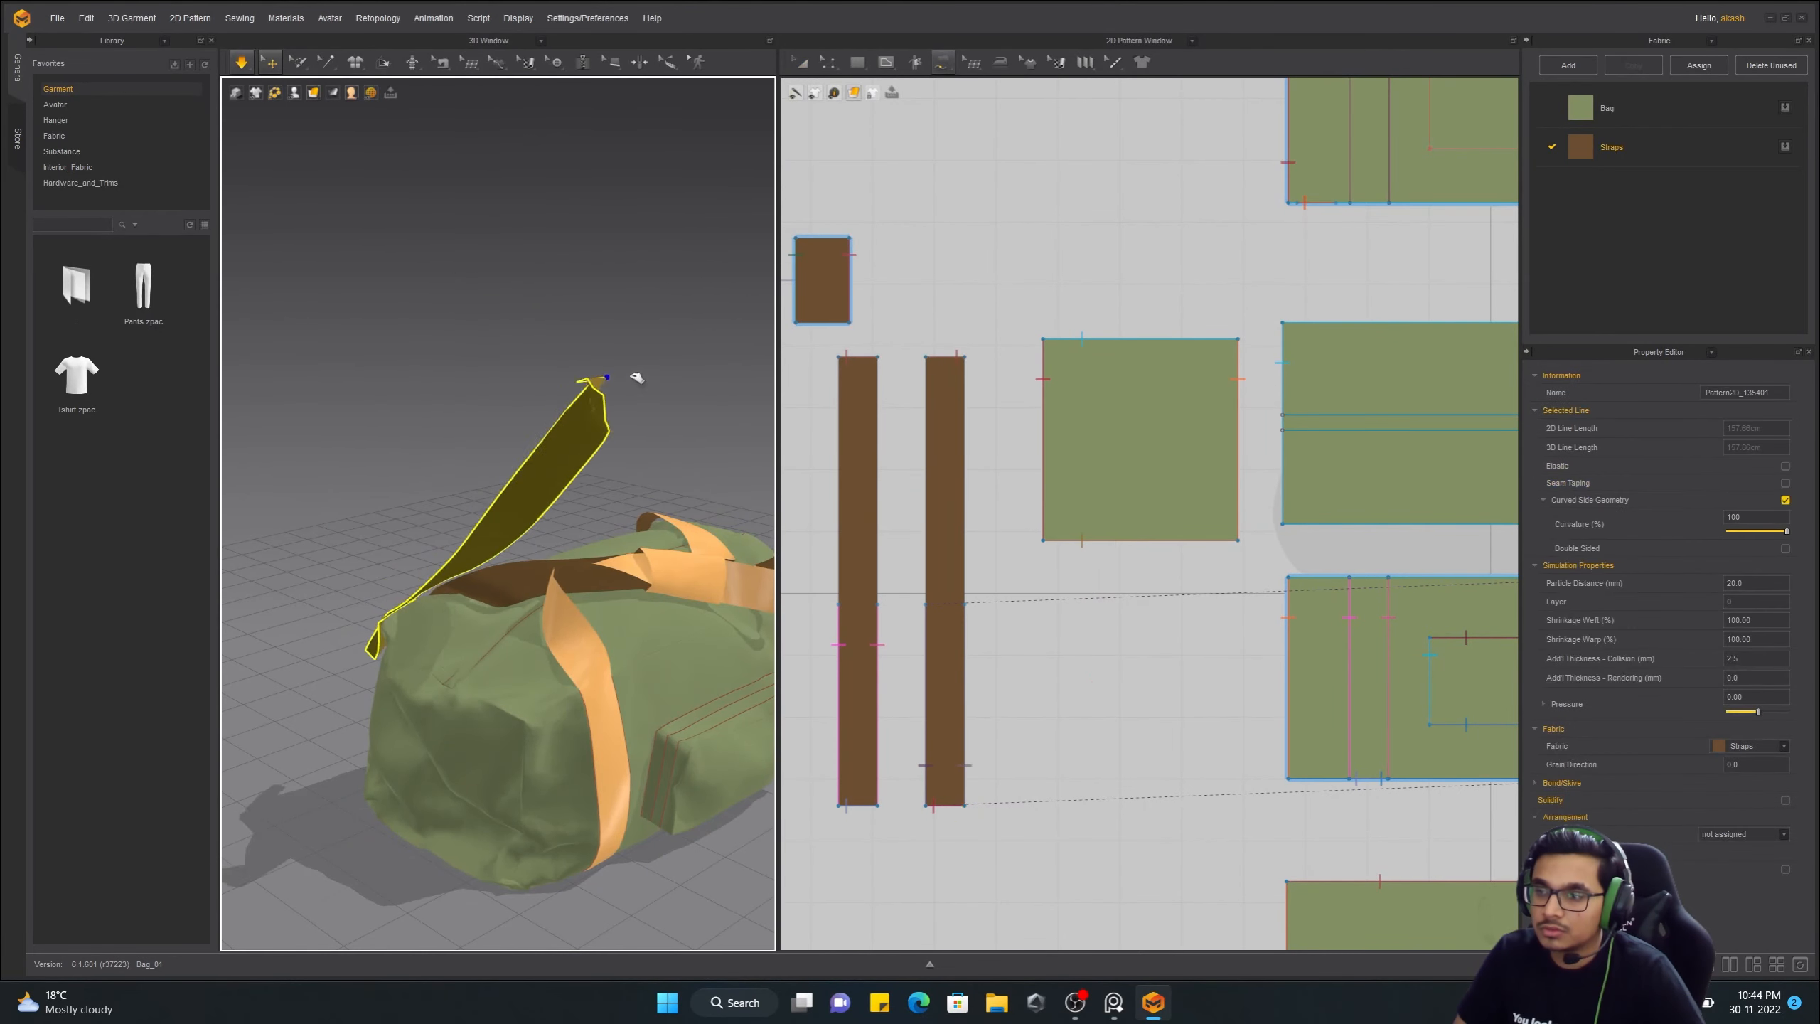
{"action": "scroll", "coordinate": [636, 377], "scroll_direction": "down", "scroll_amount": 4}
{"action": "right_click_drag", "start_coordinate": [636, 402], "coordinate": [548, 545]}
{"action": "scroll", "coordinate": [1218, 445], "scroll_direction": "down", "scroll_amount": 5}
Try to lengthen the copied strap by moving its lower edge down
{"action": "key", "text": "a"}
{"action": "scroll", "coordinate": [1126, 658], "scroll_direction": "down", "scroll_amount": 3}
{"action": "middle_click_drag", "start_coordinate": [1125, 659], "coordinate": [1154, 475]}
{"action": "left_click", "coordinate": [828, 64]}
{"action": "middle_click_drag", "start_coordinate": [1004, 696], "coordinate": [974, 634]}
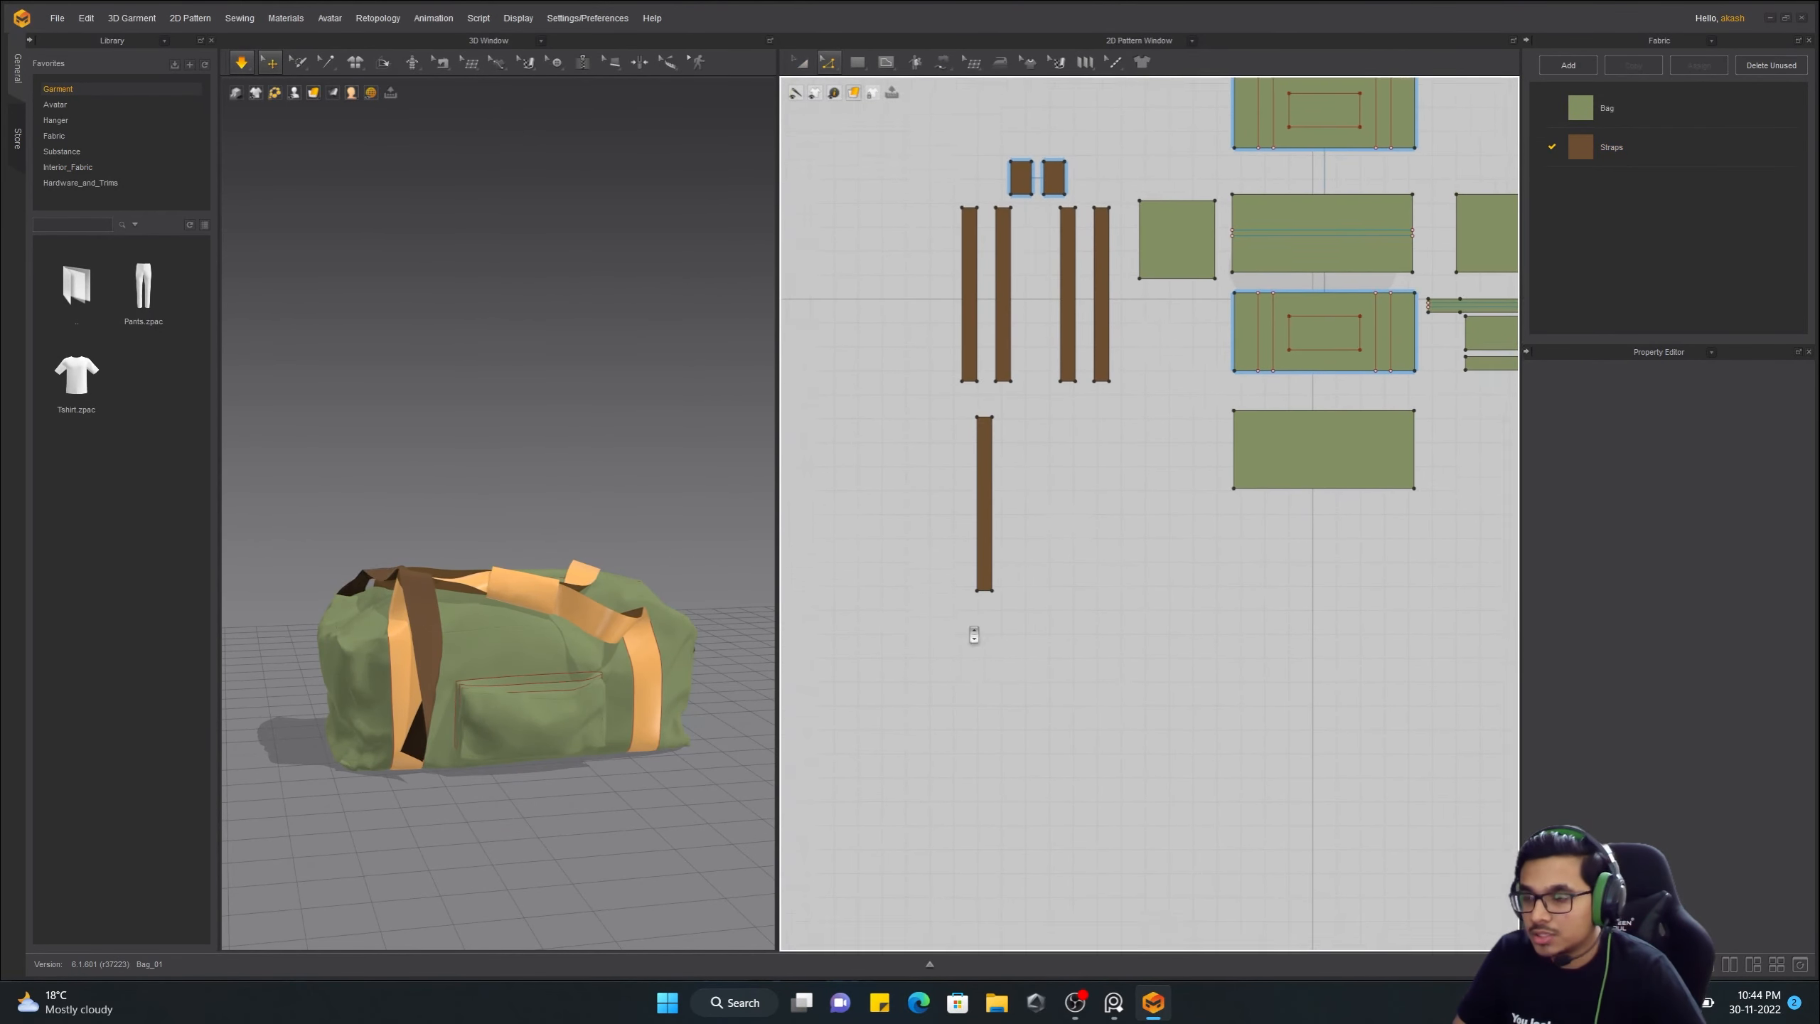
{"action": "scroll", "coordinate": [975, 634], "scroll_direction": "up", "scroll_amount": 4}
{"action": "left_click_drag", "start_coordinate": [1023, 583], "coordinate": [1028, 727]}
{"action": "left_click_drag", "start_coordinate": [1029, 830], "coordinate": [1029, 831]}
{"action": "key", "text": "space"}
{"action": "right_click_drag", "start_coordinate": [645, 637], "coordinate": [516, 717]}
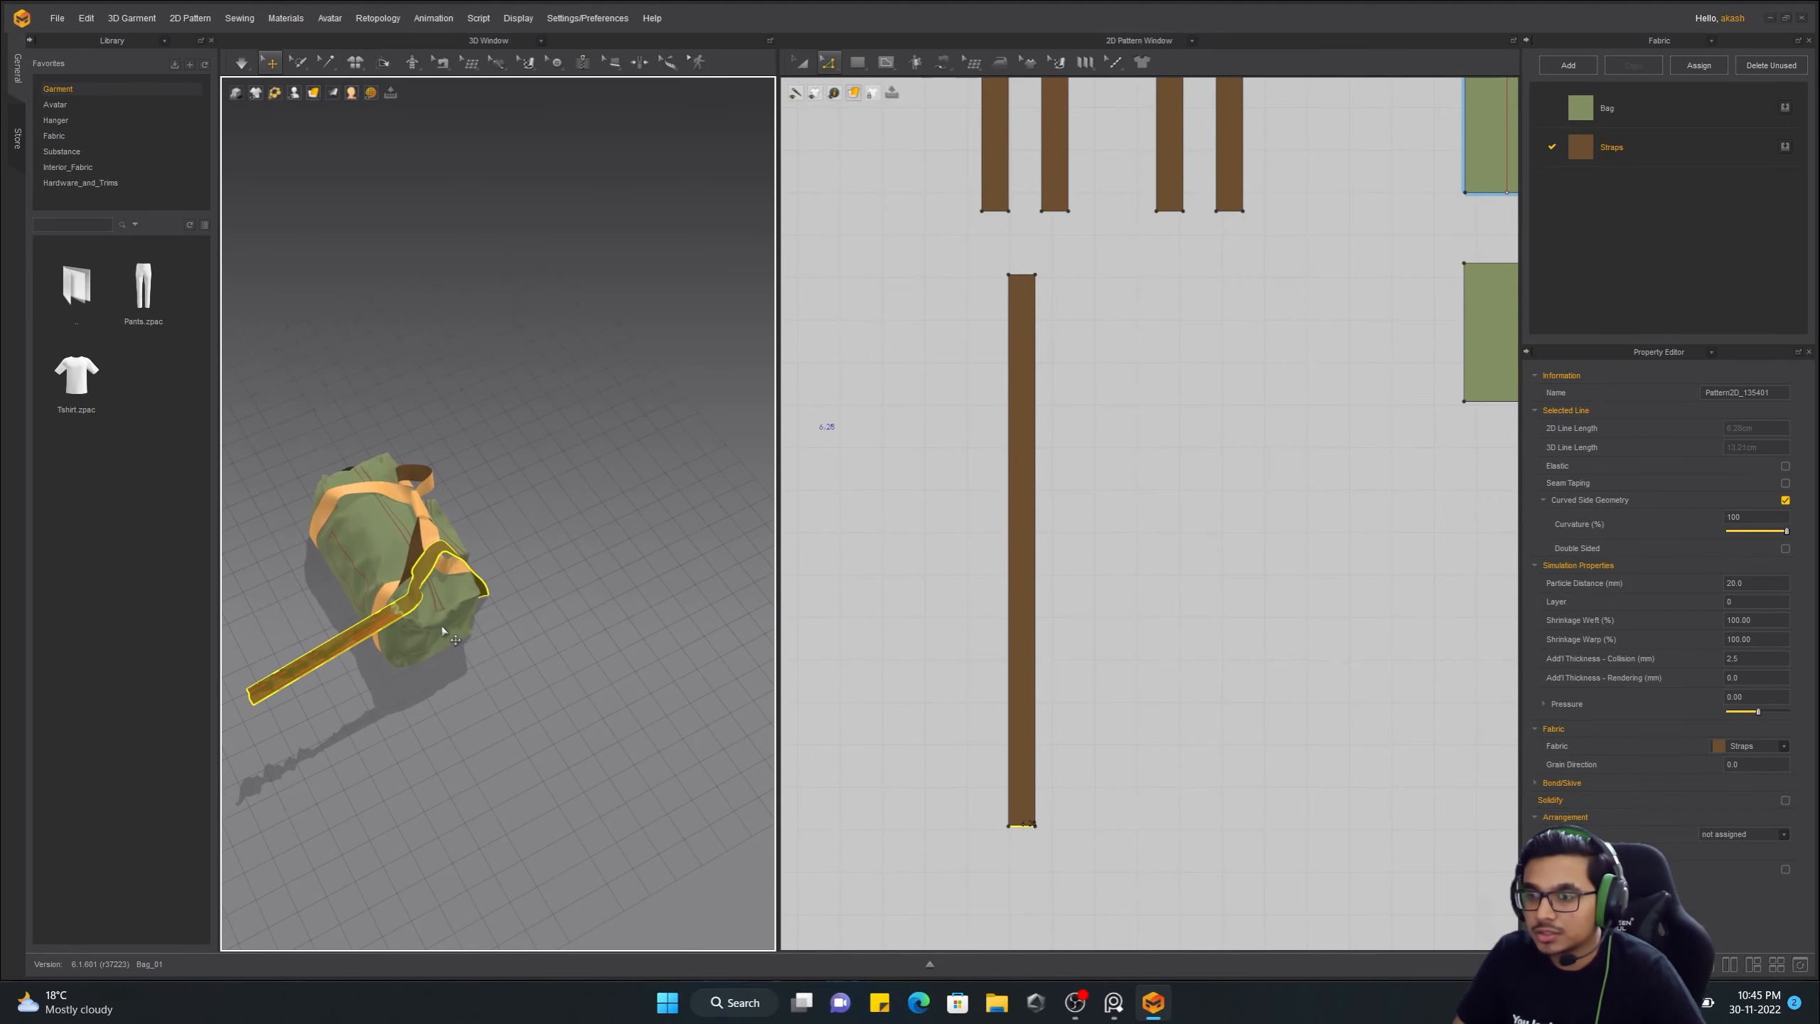
{"action": "key", "text": "ctrl+z"}
Move the copied strap pattern down and lengthen it by extending its upper edge upward with Edit Pattern
{"action": "left_click", "coordinate": [495, 699]}
{"action": "middle_click_drag", "start_coordinate": [896, 502], "coordinate": [912, 550]}
{"action": "right_click_drag", "start_coordinate": [589, 699], "coordinate": [581, 631]}
{"action": "middle_click_drag", "start_coordinate": [1003, 488], "coordinate": [1013, 554]}
{"action": "left_click", "coordinate": [801, 64]}
{"action": "left_click_drag", "start_coordinate": [1047, 545], "coordinate": [1040, 652]}
{"action": "left_click", "coordinate": [828, 64]}
{"action": "left_click_drag", "start_coordinate": [1045, 496], "coordinate": [1048, 334]}
{"action": "right_click_drag", "start_coordinate": [631, 638], "coordinate": [637, 681]}
Move the long strap pattern slightly aside and down, extend its upper edge a bit further, and simulate it
{"action": "left_click", "coordinate": [804, 67]}
{"action": "left_click_drag", "start_coordinate": [1040, 495], "coordinate": [1094, 583]}
{"action": "left_click", "coordinate": [1190, 531]}
{"action": "middle_click_drag", "start_coordinate": [1189, 530], "coordinate": [1168, 519]}
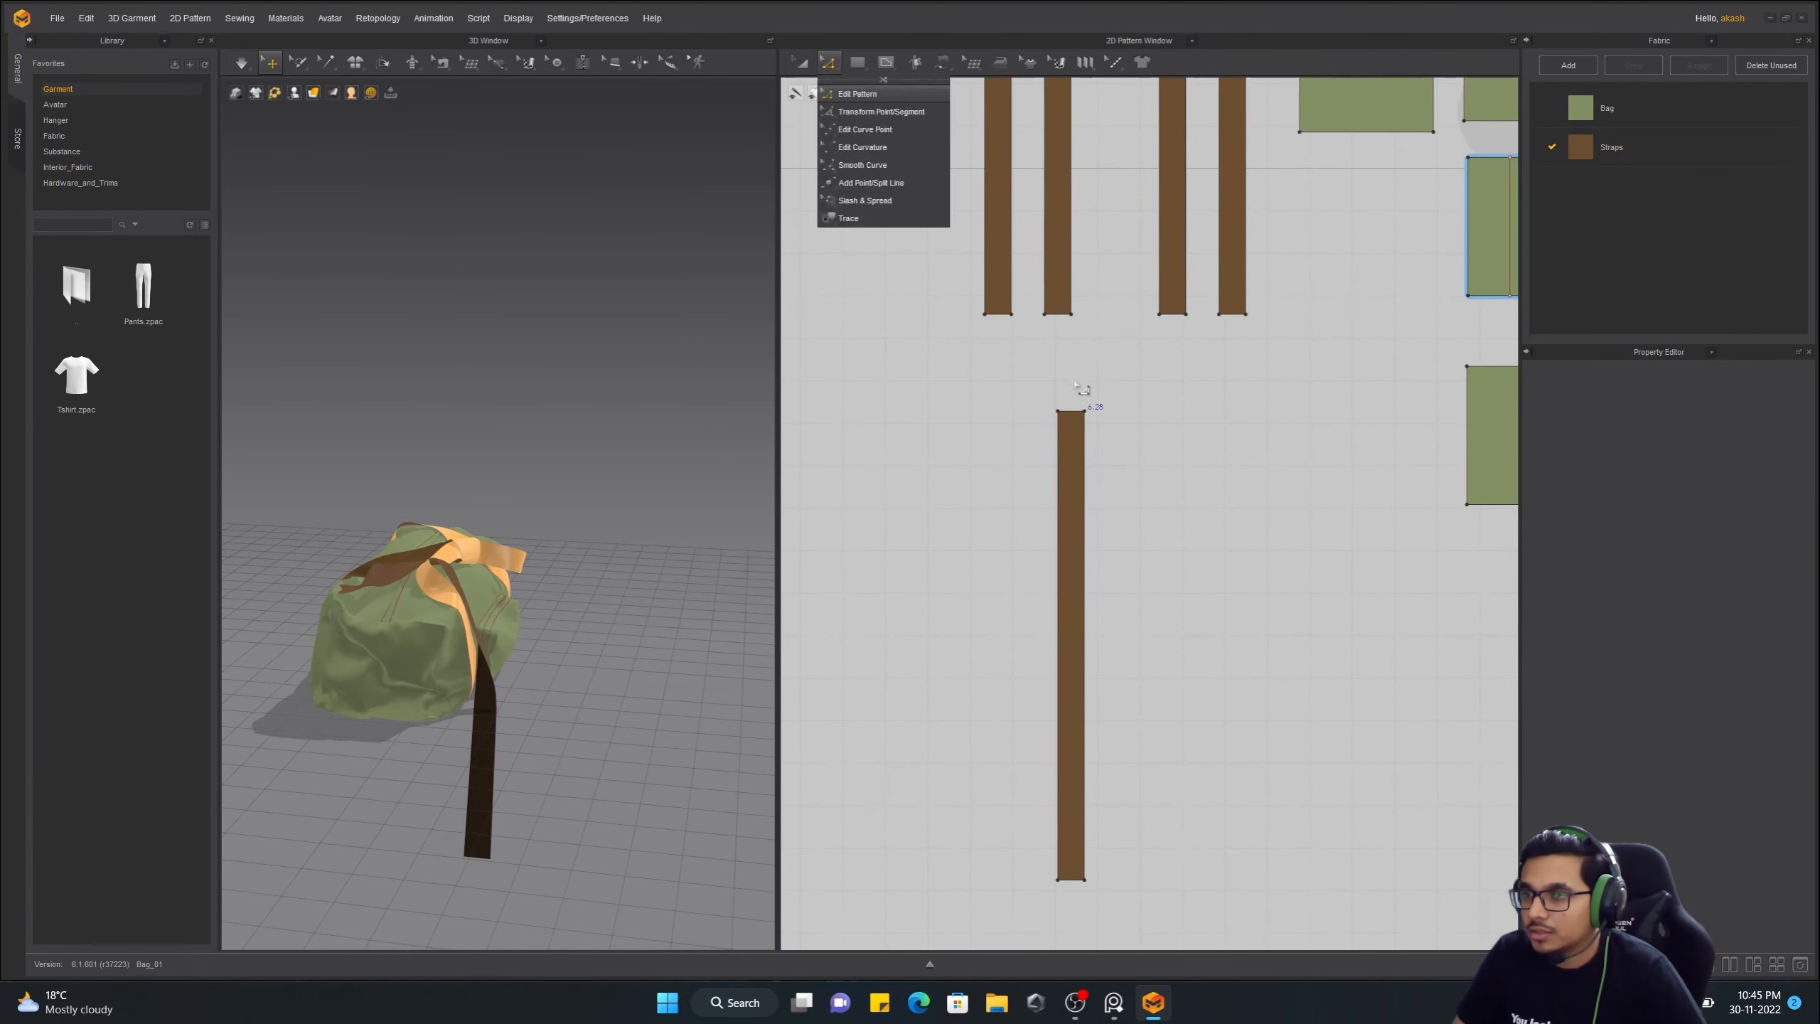
{"action": "left_click_drag", "start_coordinate": [1073, 411], "coordinate": [1072, 357]}
{"action": "left_click", "coordinate": [487, 674]}
{"action": "key", "text": "space"}
{"action": "right_click_drag", "start_coordinate": [702, 638], "coordinate": [648, 709]}
{"action": "scroll", "coordinate": [649, 710], "scroll_direction": "up", "scroll_amount": 4}
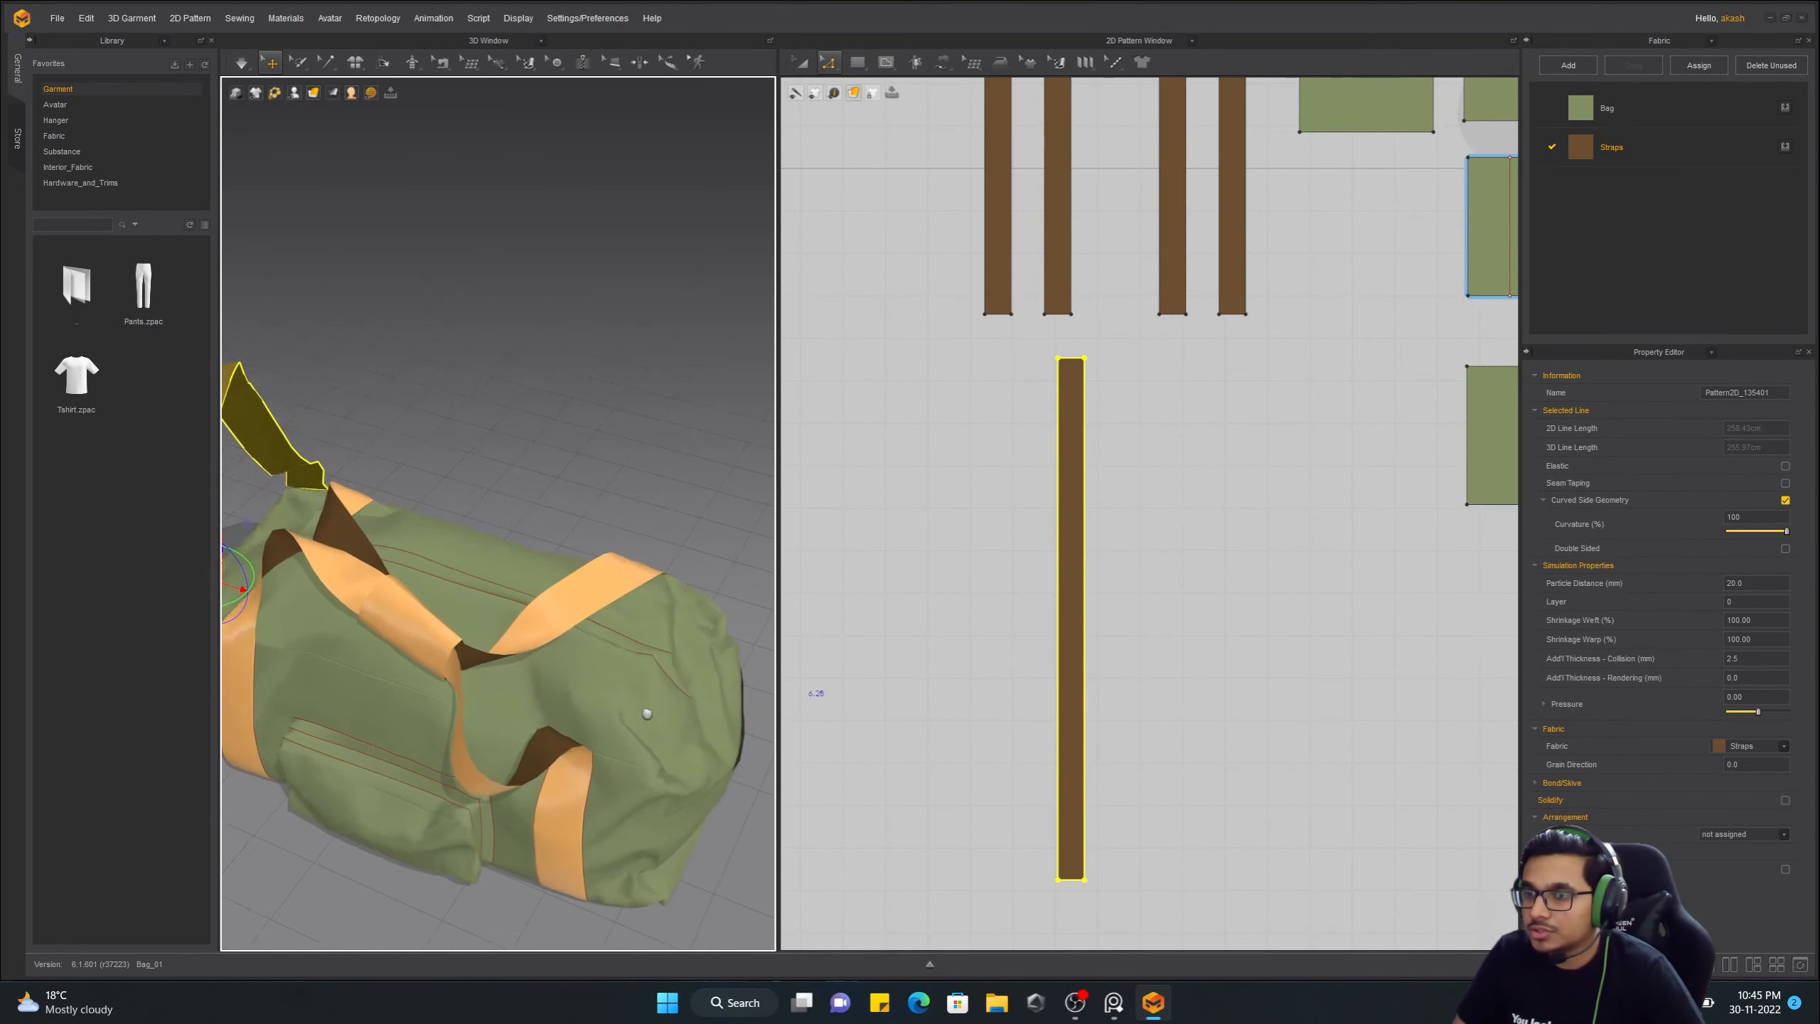
Sew the long strap's free end to the large pocket panel's upper edge near its corner at the bag's other end
{"action": "double_click", "coordinate": [577, 714]}
{"action": "scroll", "coordinate": [1311, 475], "scroll_direction": "down", "scroll_amount": 5}
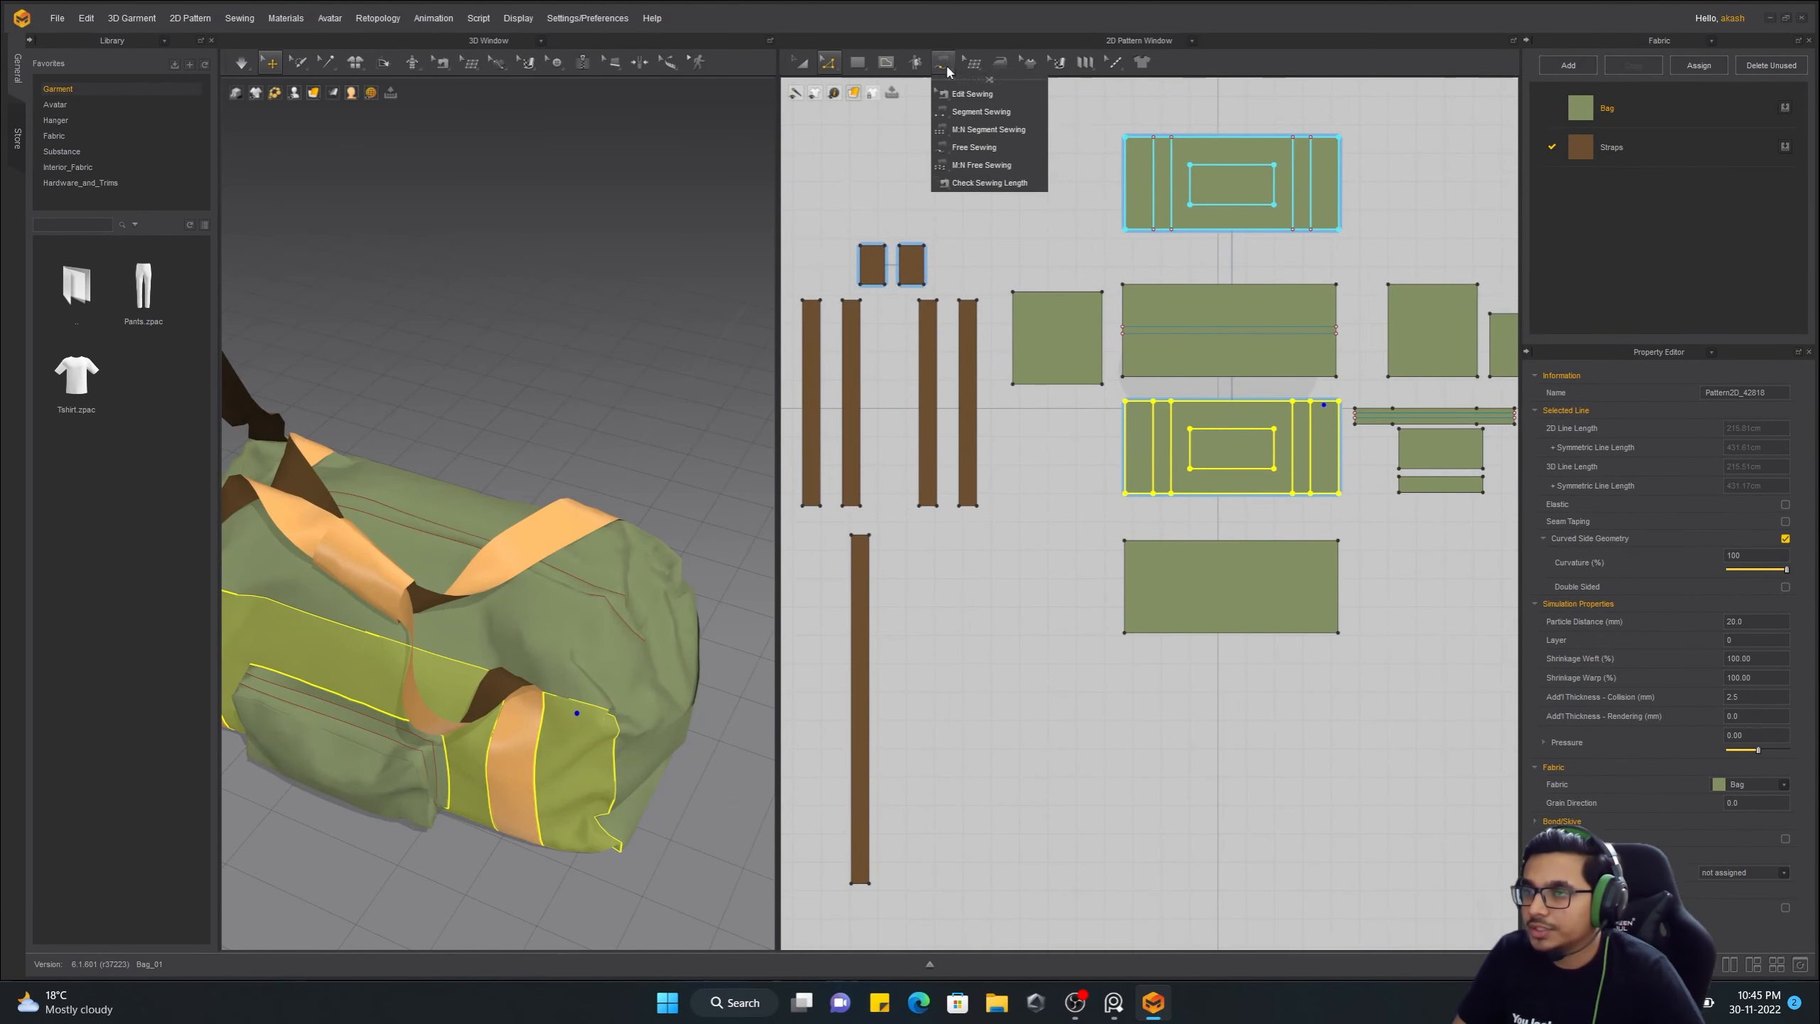
{"action": "left_click", "coordinate": [945, 67]}
{"action": "middle_click_drag", "start_coordinate": [1226, 477], "coordinate": [1065, 548]}
{"action": "scroll", "coordinate": [1171, 482], "scroll_direction": "up", "scroll_amount": 5}
{"action": "scroll", "coordinate": [1357, 338], "scroll_direction": "down", "scroll_amount": 10}
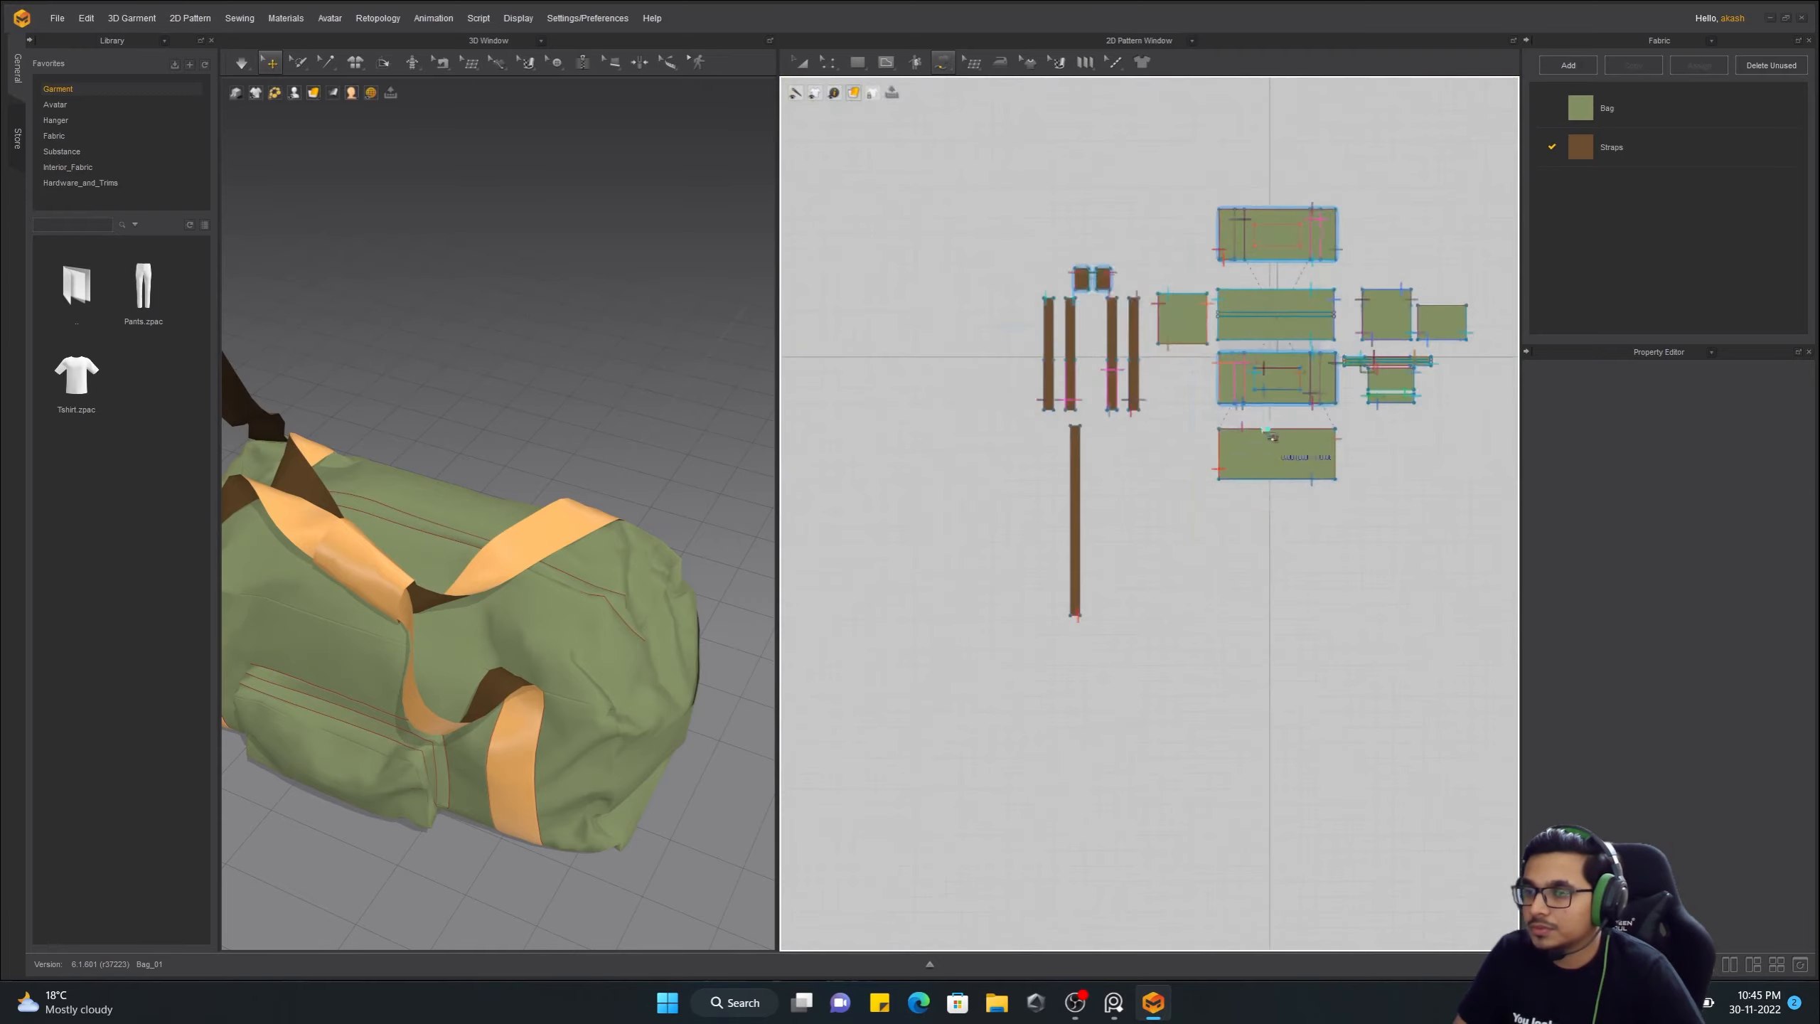
{"action": "scroll", "coordinate": [1255, 430], "scroll_direction": "up", "scroll_amount": 4}
{"action": "scroll", "coordinate": [1153, 509], "scroll_direction": "up", "scroll_amount": 7}
{"action": "left_click", "coordinate": [960, 552]}
Simulate the long strap sewn at both ends and pull it down to hang beside the bag
{"action": "left_click", "coordinate": [801, 63]}
{"action": "right_click_drag", "start_coordinate": [502, 530], "coordinate": [630, 606]}
{"action": "key", "text": "space"}
{"action": "left_click_drag", "start_coordinate": [629, 606], "coordinate": [727, 644]}
{"action": "right_click_drag", "start_coordinate": [727, 644], "coordinate": [669, 692]}
{"action": "scroll", "coordinate": [670, 692], "scroll_direction": "down", "scroll_amount": 3}
{"action": "left_click_drag", "start_coordinate": [669, 692], "coordinate": [525, 532]}
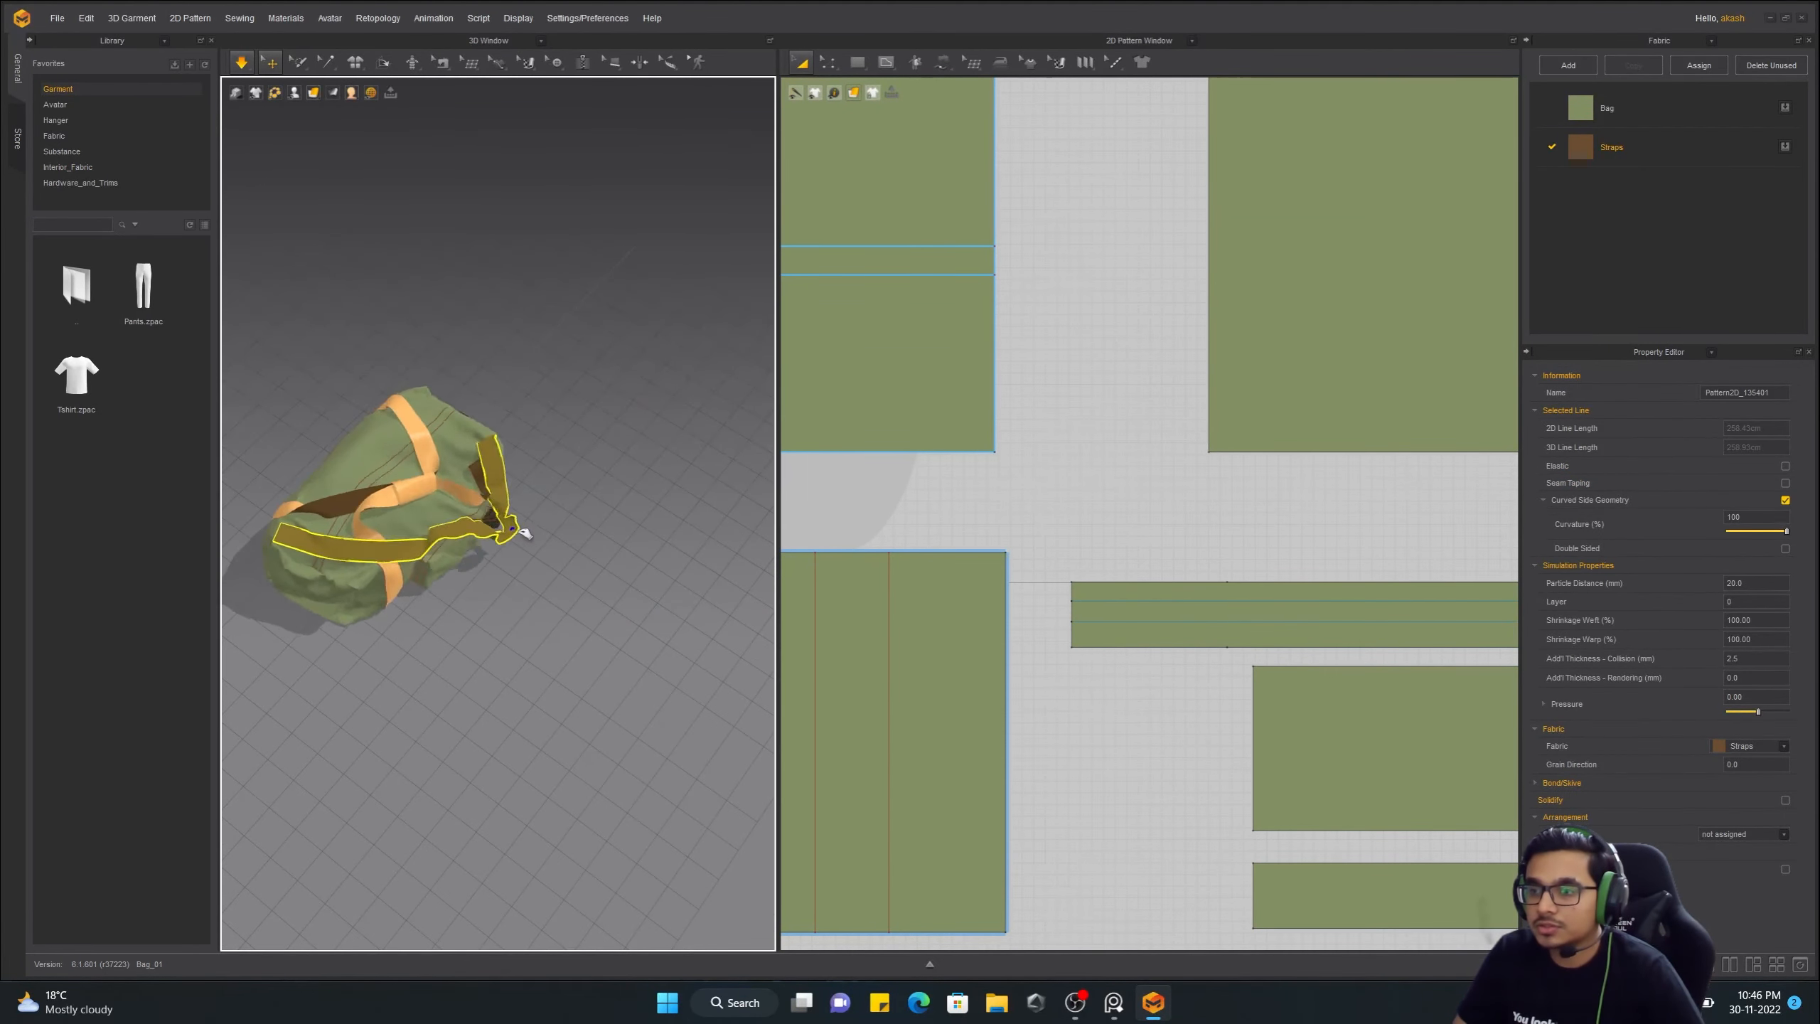
{"action": "right_click_drag", "start_coordinate": [579, 720], "coordinate": [495, 609]}
{"action": "scroll", "coordinate": [495, 609], "scroll_direction": "up", "scroll_amount": 3}
{"action": "left_click", "coordinate": [476, 609]}
Lengthen the long strap pattern in 2D by stretching its lower end downward
{"action": "scroll", "coordinate": [1227, 482], "scroll_direction": "down", "scroll_amount": 10}
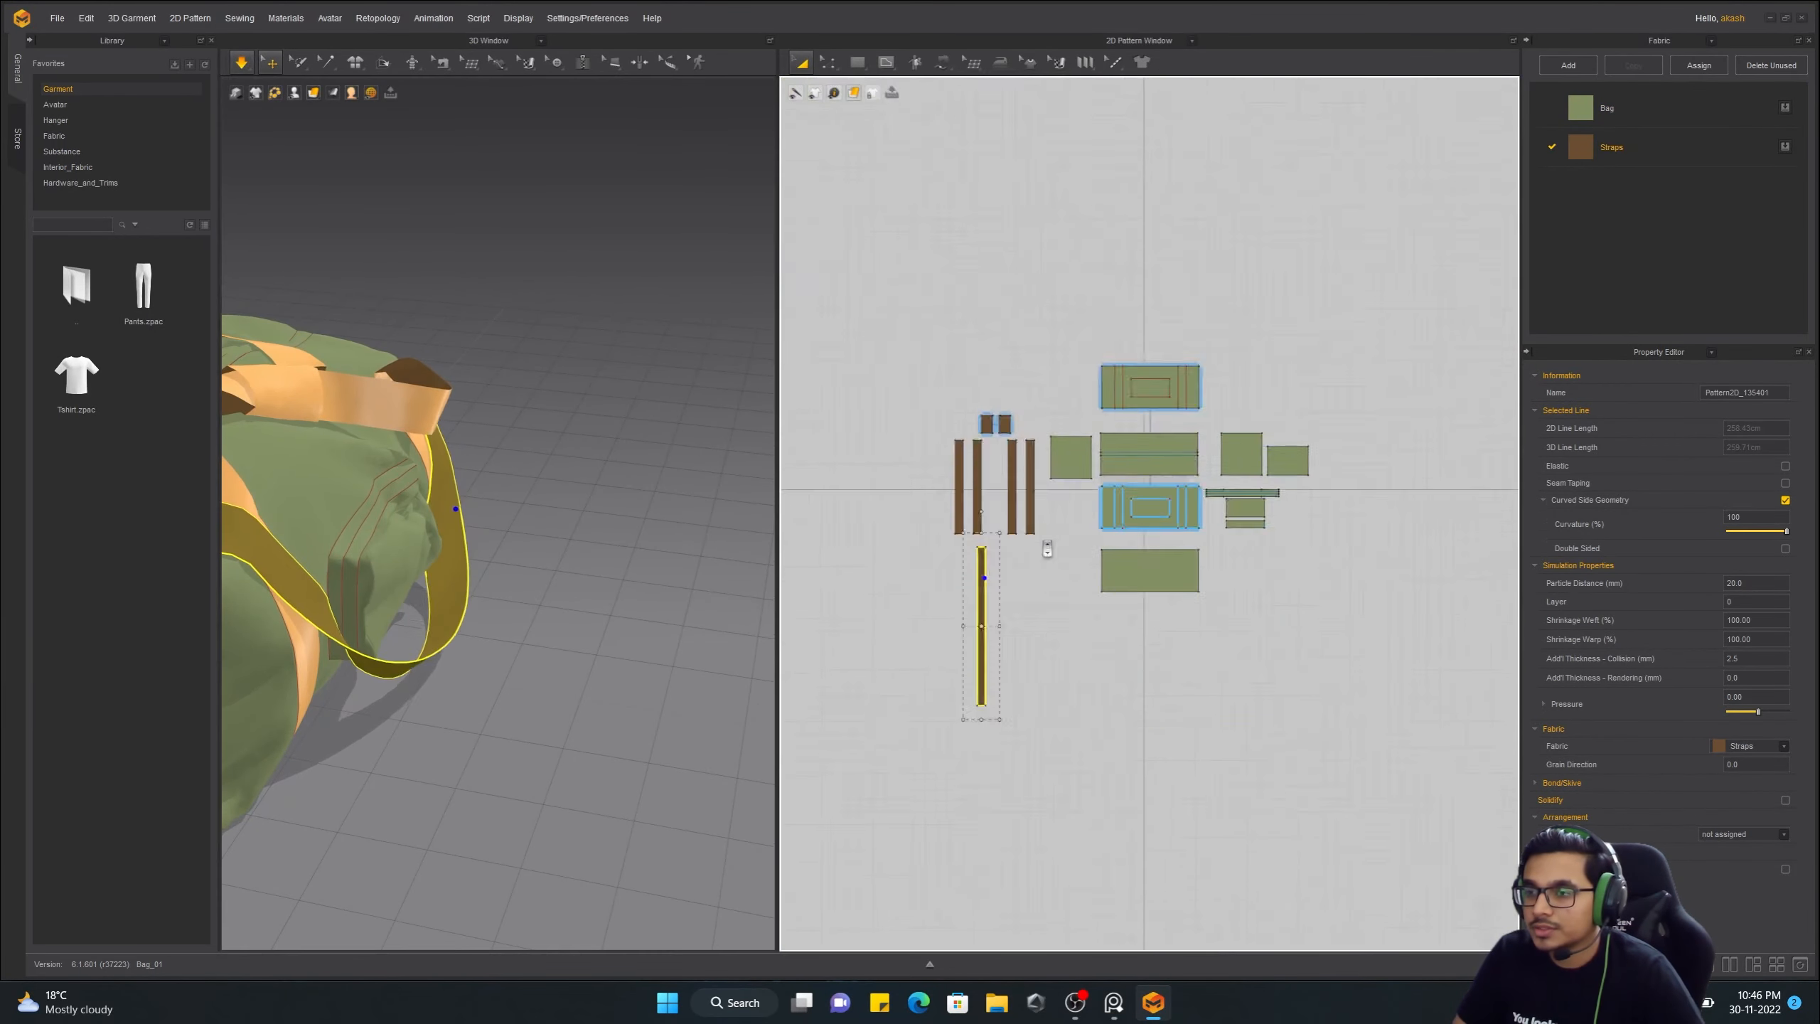
{"action": "middle_click_drag", "start_coordinate": [1049, 545], "coordinate": [1164, 491]}
{"action": "left_click_drag", "start_coordinate": [1119, 627], "coordinate": [1119, 686]}
{"action": "scroll", "coordinate": [502, 502], "scroll_direction": "down", "scroll_amount": 3}
Simulate the lengthened strap and pull it around to hang across the bag's pocket side
{"action": "right_click_drag", "start_coordinate": [458, 502], "coordinate": [570, 493]}
{"action": "right_click_drag", "start_coordinate": [689, 353], "coordinate": [487, 402]}
{"action": "scroll", "coordinate": [487, 402], "scroll_direction": "down", "scroll_amount": 3}
{"action": "left_click_drag", "start_coordinate": [487, 516], "coordinate": [455, 585]}
{"action": "left_click", "coordinate": [573, 530]}
{"action": "right_click_drag", "start_coordinate": [573, 530], "coordinate": [555, 719]}
{"action": "left_click", "coordinate": [540, 589]}
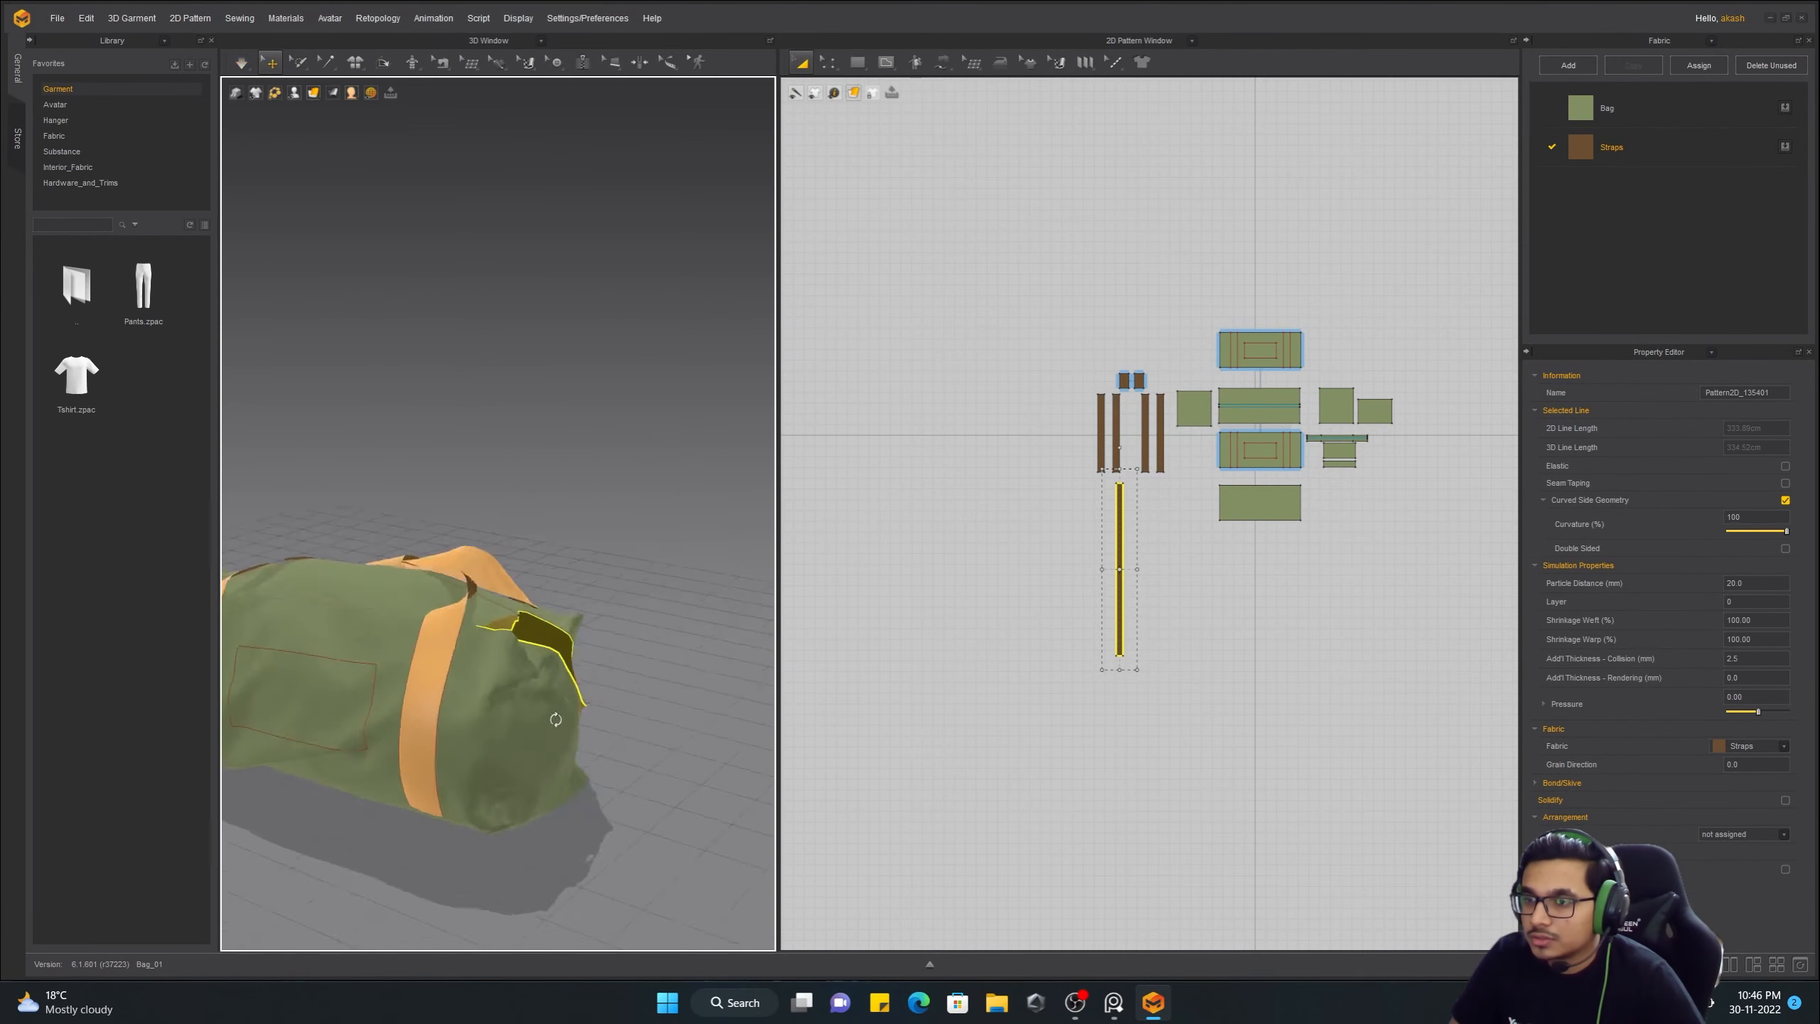
{"action": "right_click_drag", "start_coordinate": [576, 634], "coordinate": [573, 602]}
{"action": "left_click", "coordinate": [574, 646]}
{"action": "key", "text": "space"}
{"action": "left_click_drag", "start_coordinate": [530, 567], "coordinate": [617, 502]}
{"action": "right_click_drag", "start_coordinate": [616, 502], "coordinate": [545, 530]}
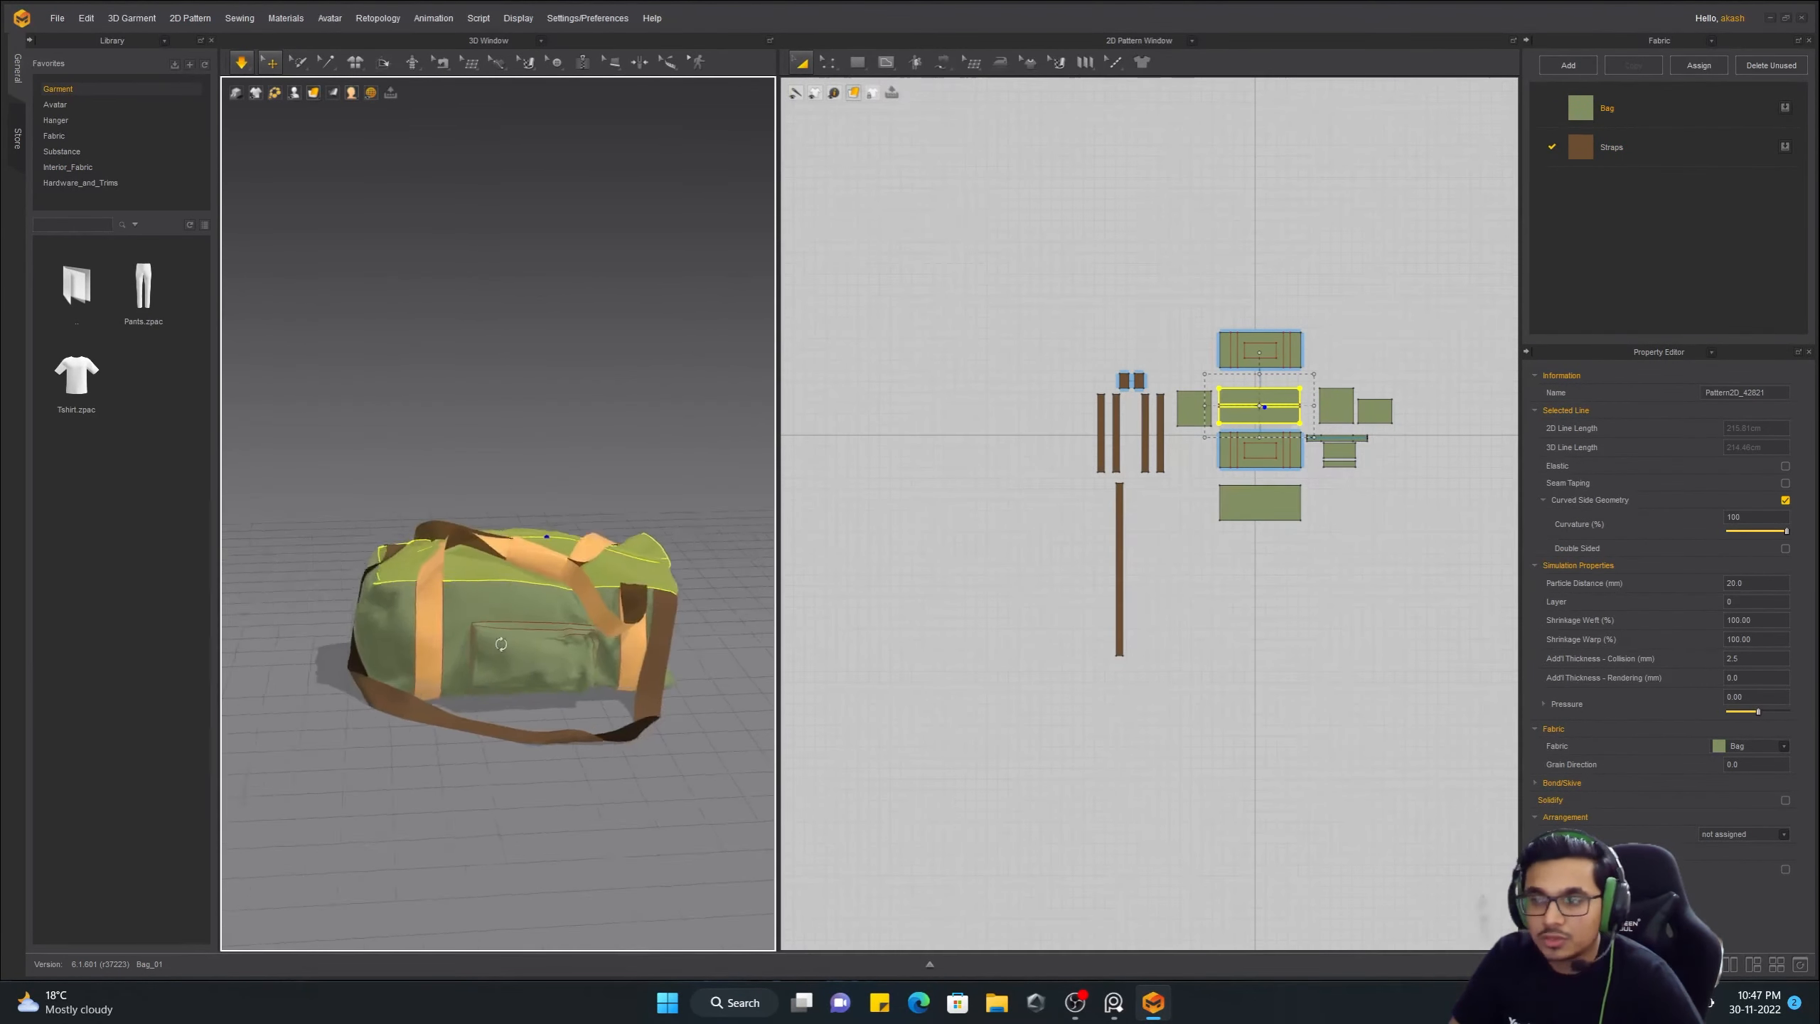
Select all patterns except the long strap and freeze them
{"action": "scroll", "coordinate": [1230, 559], "scroll_direction": "down", "scroll_amount": 1}
{"action": "scroll", "coordinate": [1230, 559], "scroll_direction": "down", "scroll_amount": 3}
{"action": "left_click_drag", "start_coordinate": [1075, 359], "coordinate": [1354, 544]}
{"action": "key", "text": "ctrl+k"}
Pull the simulated long strap around the frozen bag and stretch its middle outward into an open loop
{"action": "right_click_drag", "start_coordinate": [545, 646], "coordinate": [645, 631]}
{"action": "left_click_drag", "start_coordinate": [544, 688], "coordinate": [495, 624]}
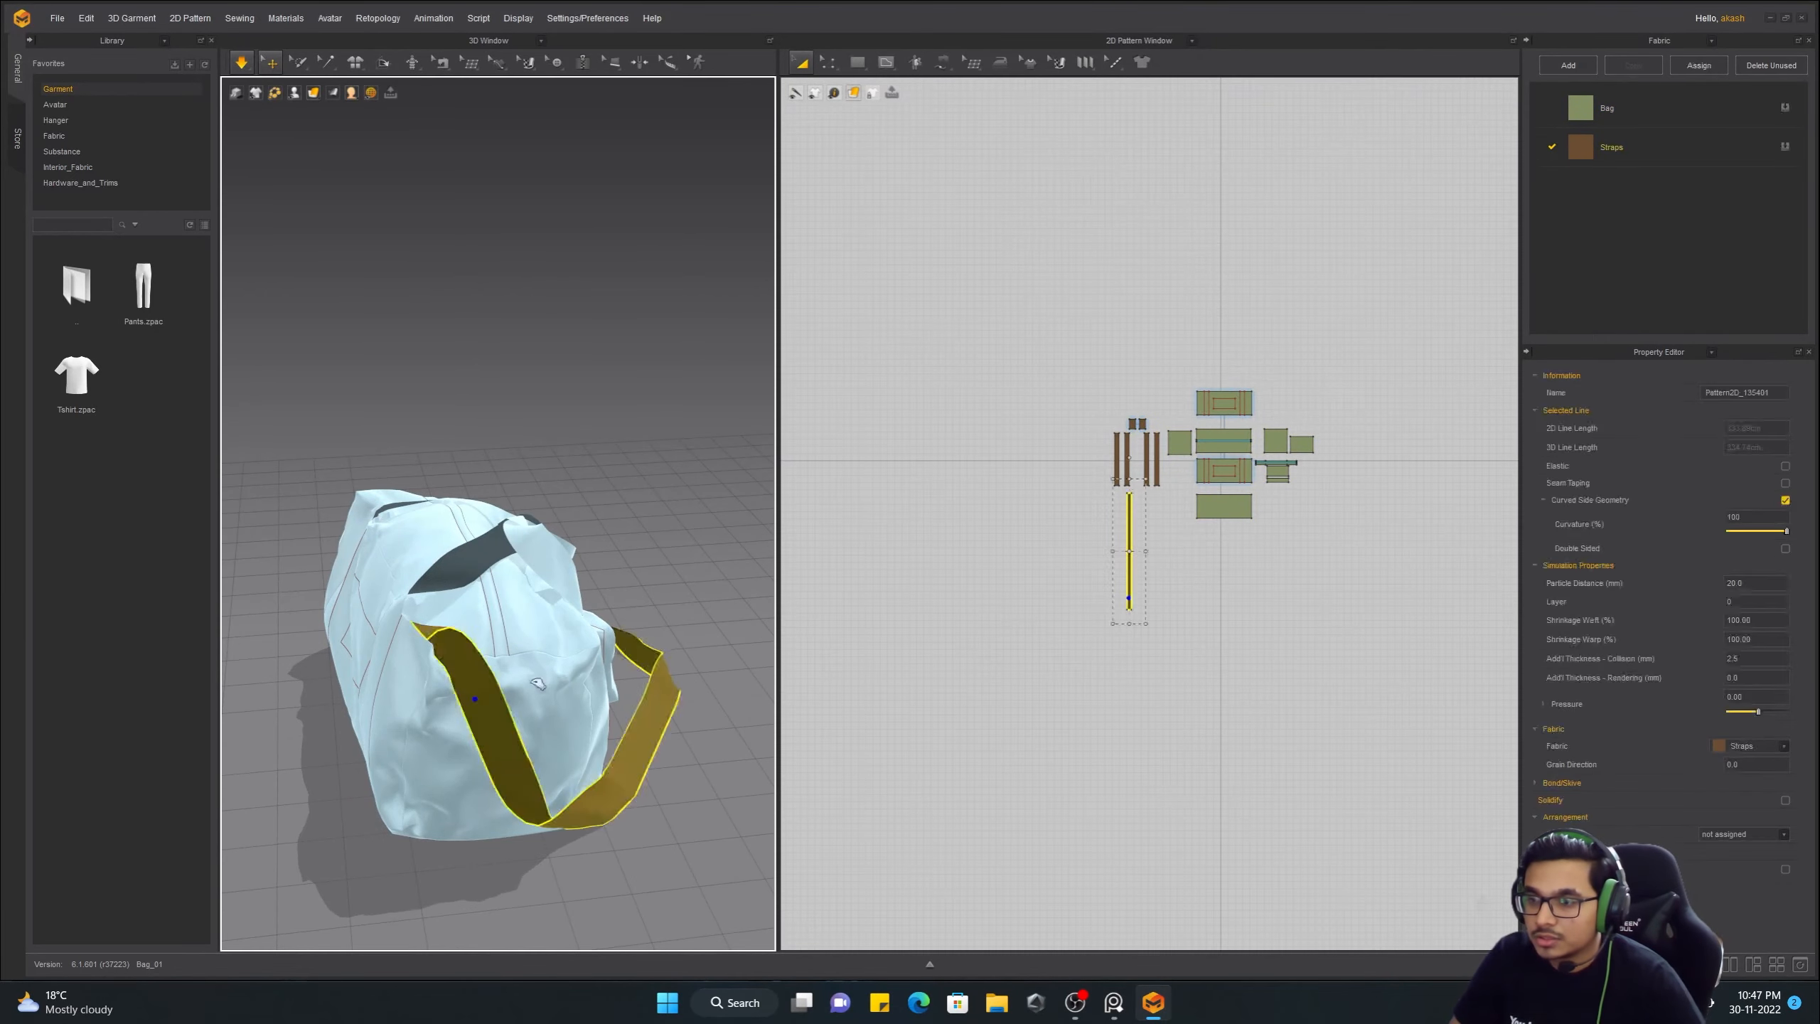
{"action": "right_click_drag", "start_coordinate": [494, 624], "coordinate": [573, 609]}
{"action": "left_click_drag", "start_coordinate": [466, 630], "coordinate": [439, 587]}
{"action": "right_click_drag", "start_coordinate": [444, 609], "coordinate": [573, 646]}
{"action": "left_click_drag", "start_coordinate": [551, 688], "coordinate": [571, 709]}
{"action": "right_click_drag", "start_coordinate": [571, 709], "coordinate": [444, 682]}
{"action": "left_click_drag", "start_coordinate": [344, 689], "coordinate": [285, 723]}
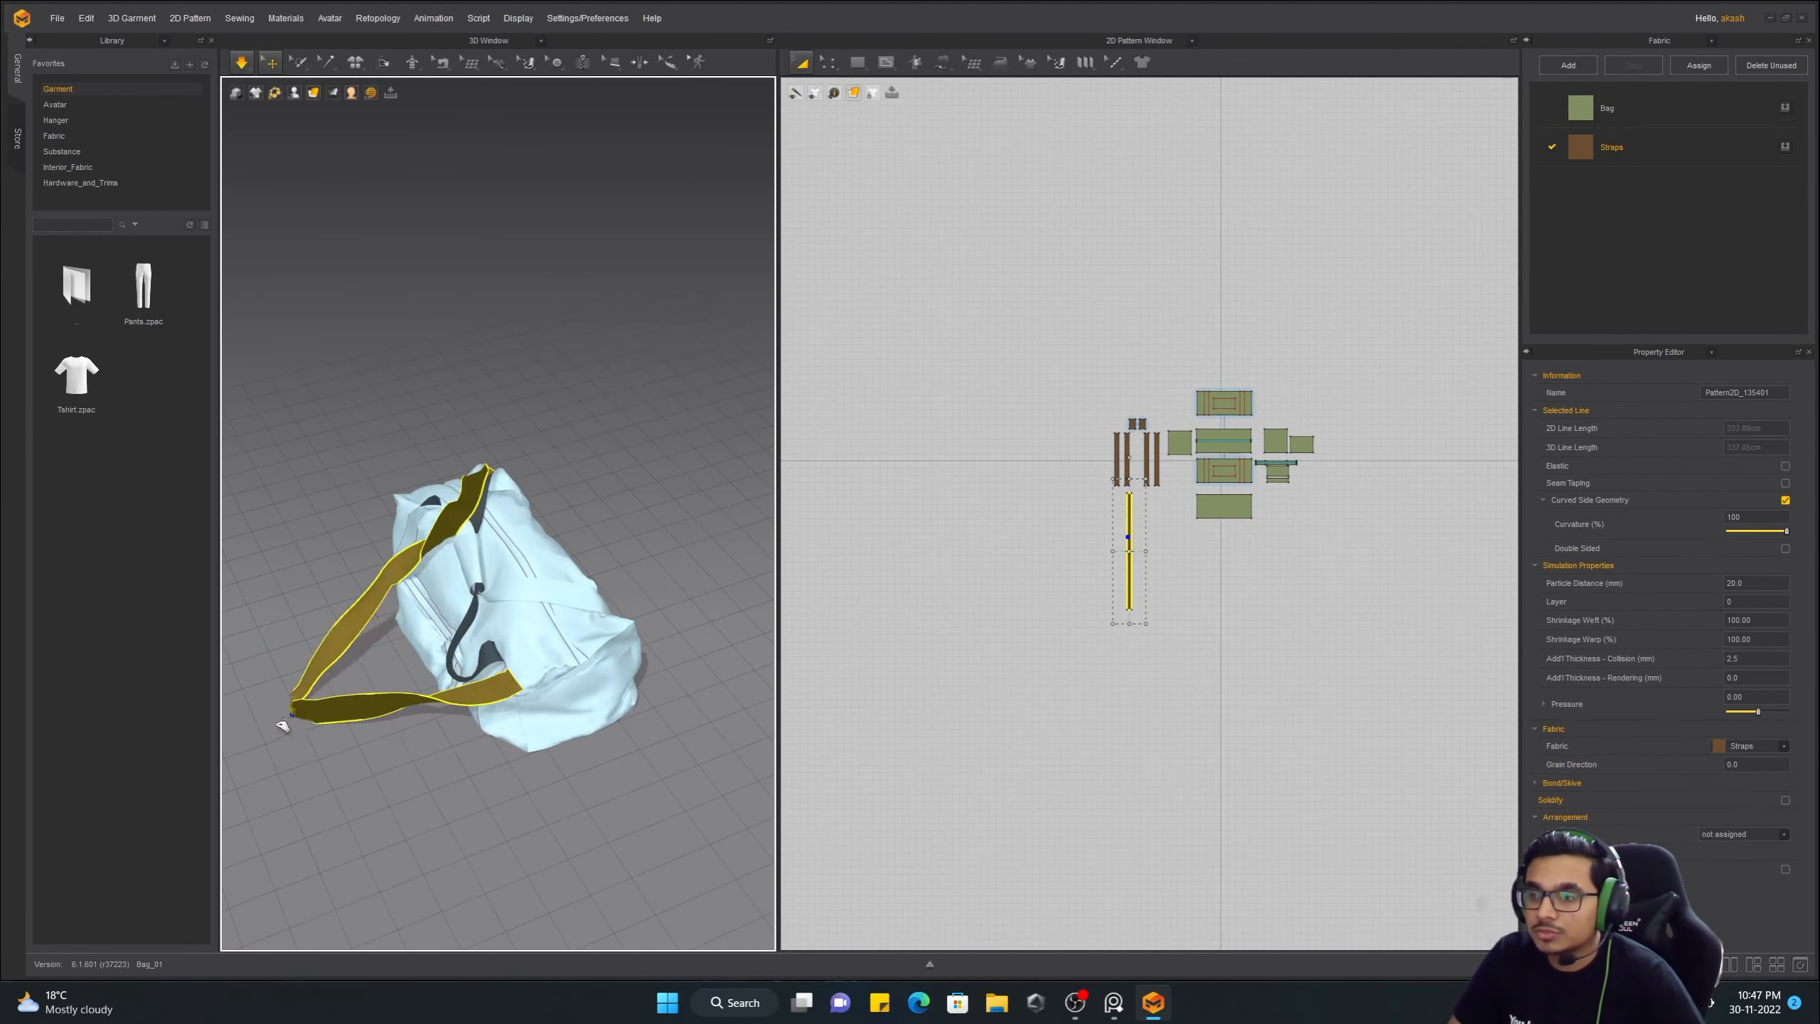
{"action": "right_click_drag", "start_coordinate": [323, 717], "coordinate": [445, 674]}
{"action": "left_click_drag", "start_coordinate": [423, 674], "coordinate": [455, 704]}
Pull the long strap up over the top of the bag and stop the simulation
{"action": "right_click_drag", "start_coordinate": [611, 611], "coordinate": [580, 674]}
{"action": "right_click", "coordinate": [495, 638]}
{"action": "left_click", "coordinate": [588, 424]}
{"action": "left_click_drag", "start_coordinate": [559, 646], "coordinate": [606, 443]}
{"action": "key", "text": "space"}
{"action": "right_click_drag", "start_coordinate": [530, 660], "coordinate": [422, 672]}
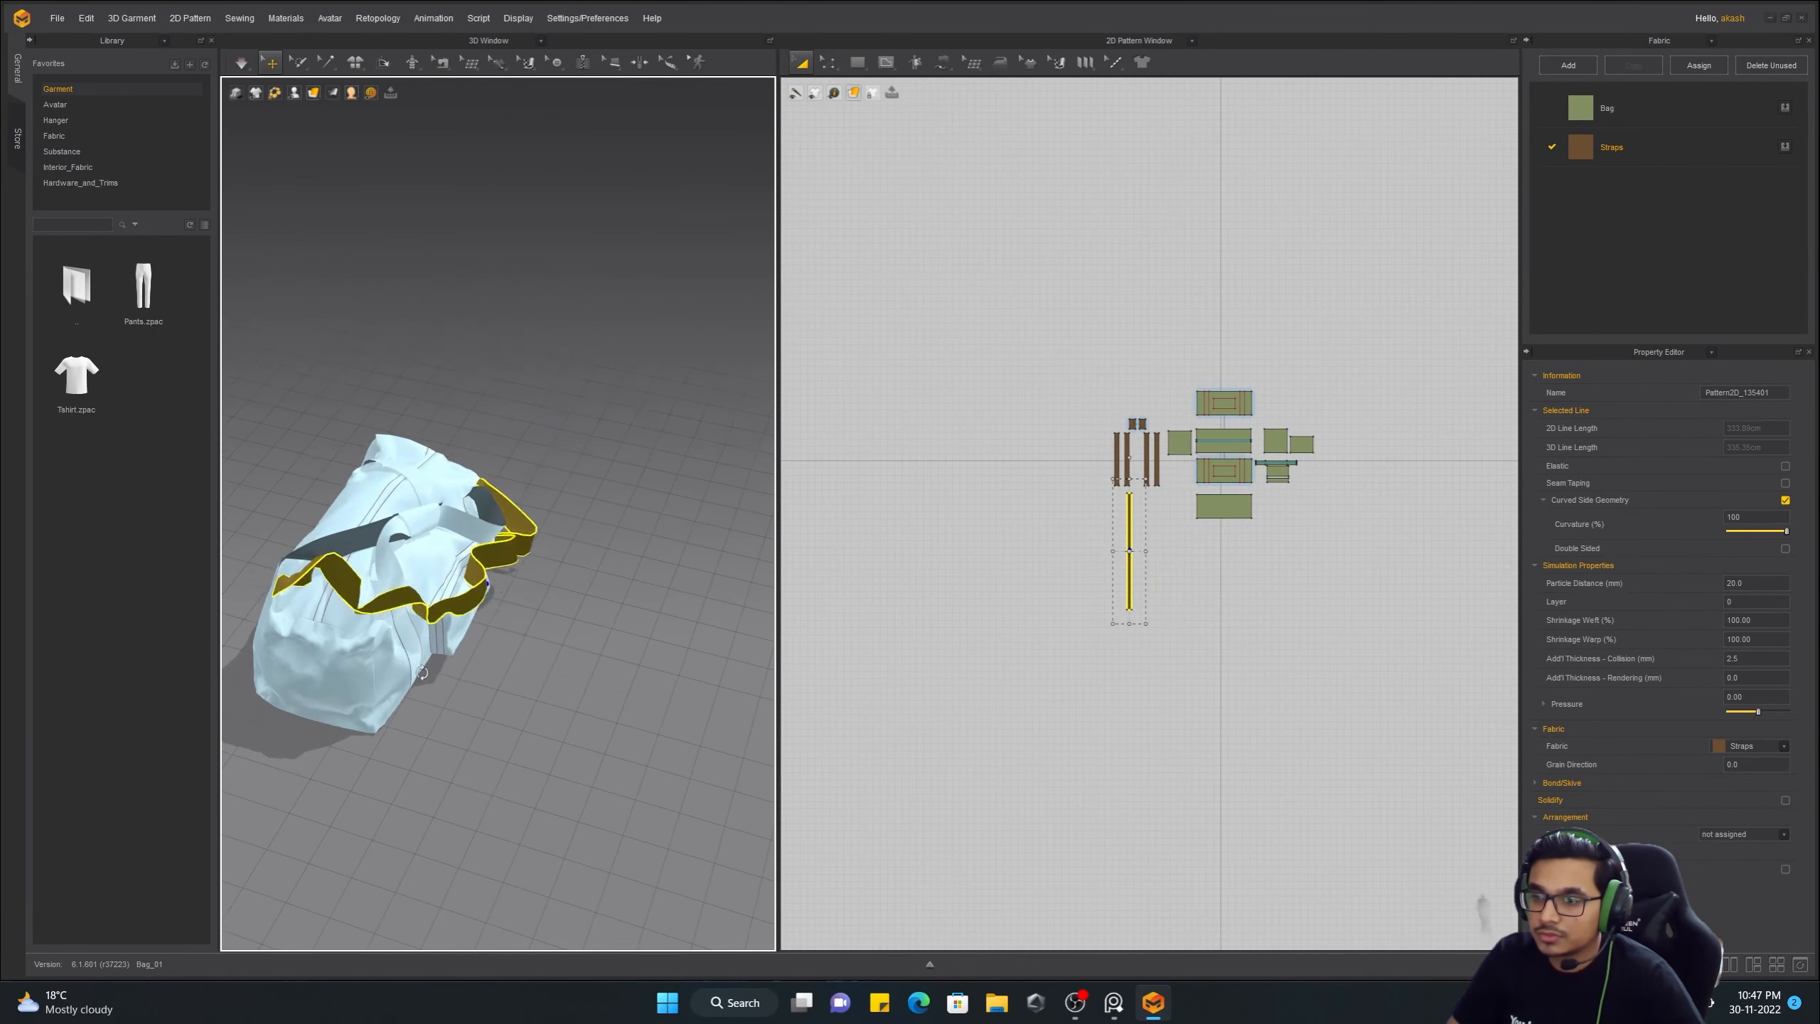
Simulate and pull the middle of the long strap outward so it loops in front of the bag's pocket side
{"action": "scroll", "coordinate": [542, 655], "scroll_direction": "up", "scroll_amount": 5}
{"action": "right_click_drag", "start_coordinate": [594, 675], "coordinate": [487, 534]}
{"action": "right_click_drag", "start_coordinate": [606, 427], "coordinate": [556, 530]}
{"action": "left_click_drag", "start_coordinate": [494, 616], "coordinate": [506, 630]}
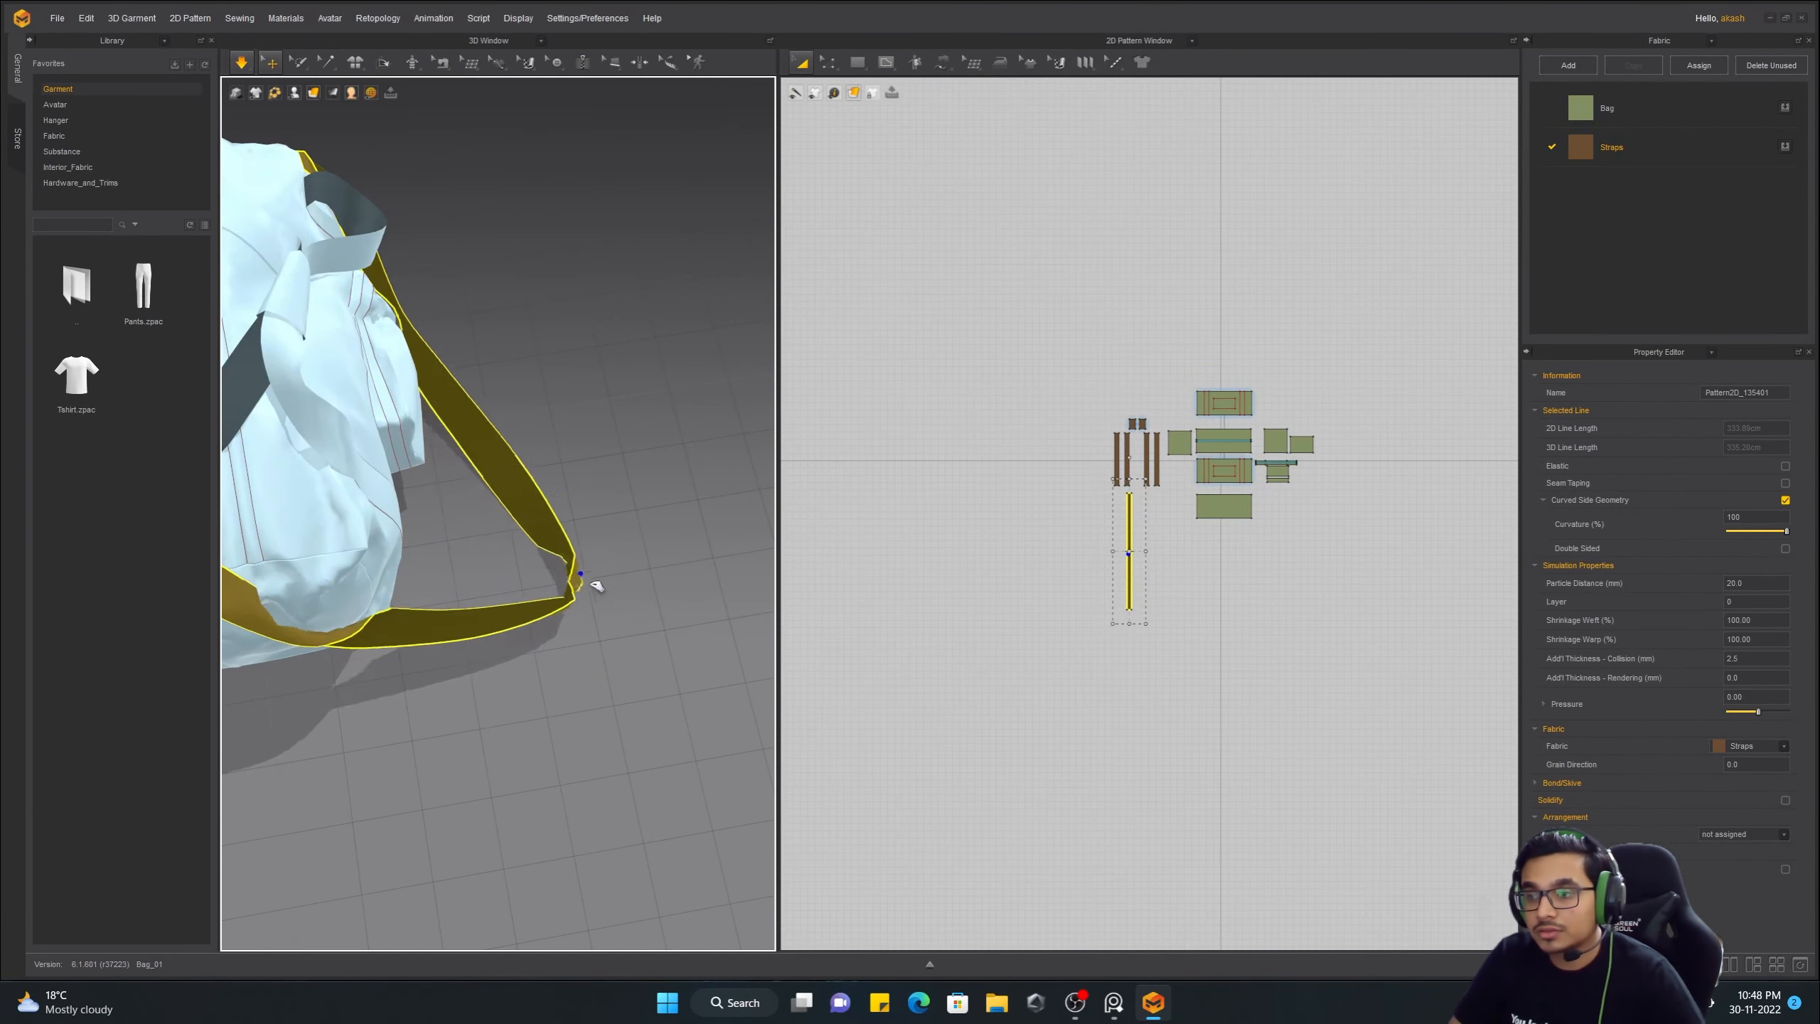
{"action": "left_click_drag", "start_coordinate": [597, 586], "coordinate": [841, 369]}
{"action": "right_click_drag", "start_coordinate": [645, 502], "coordinate": [552, 487]}
{"action": "left_click_drag", "start_coordinate": [520, 634], "coordinate": [555, 620]}
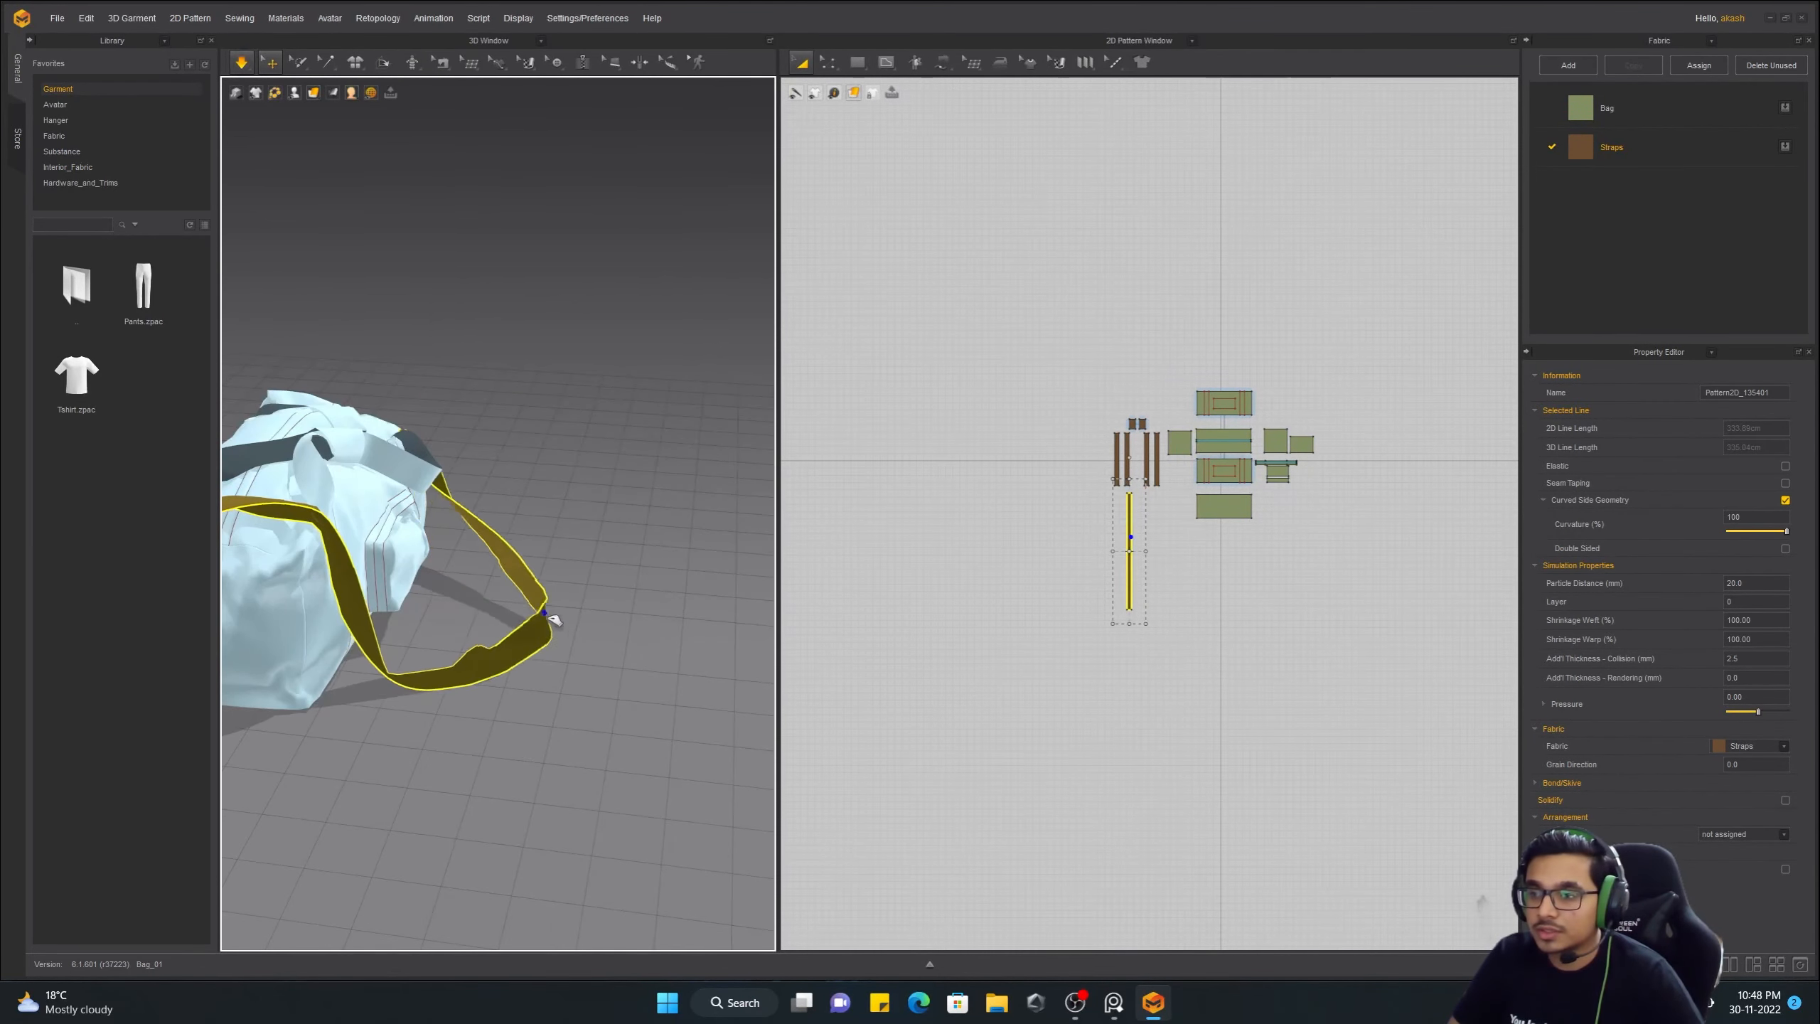
{"action": "right_click_drag", "start_coordinate": [414, 670], "coordinate": [395, 579]}
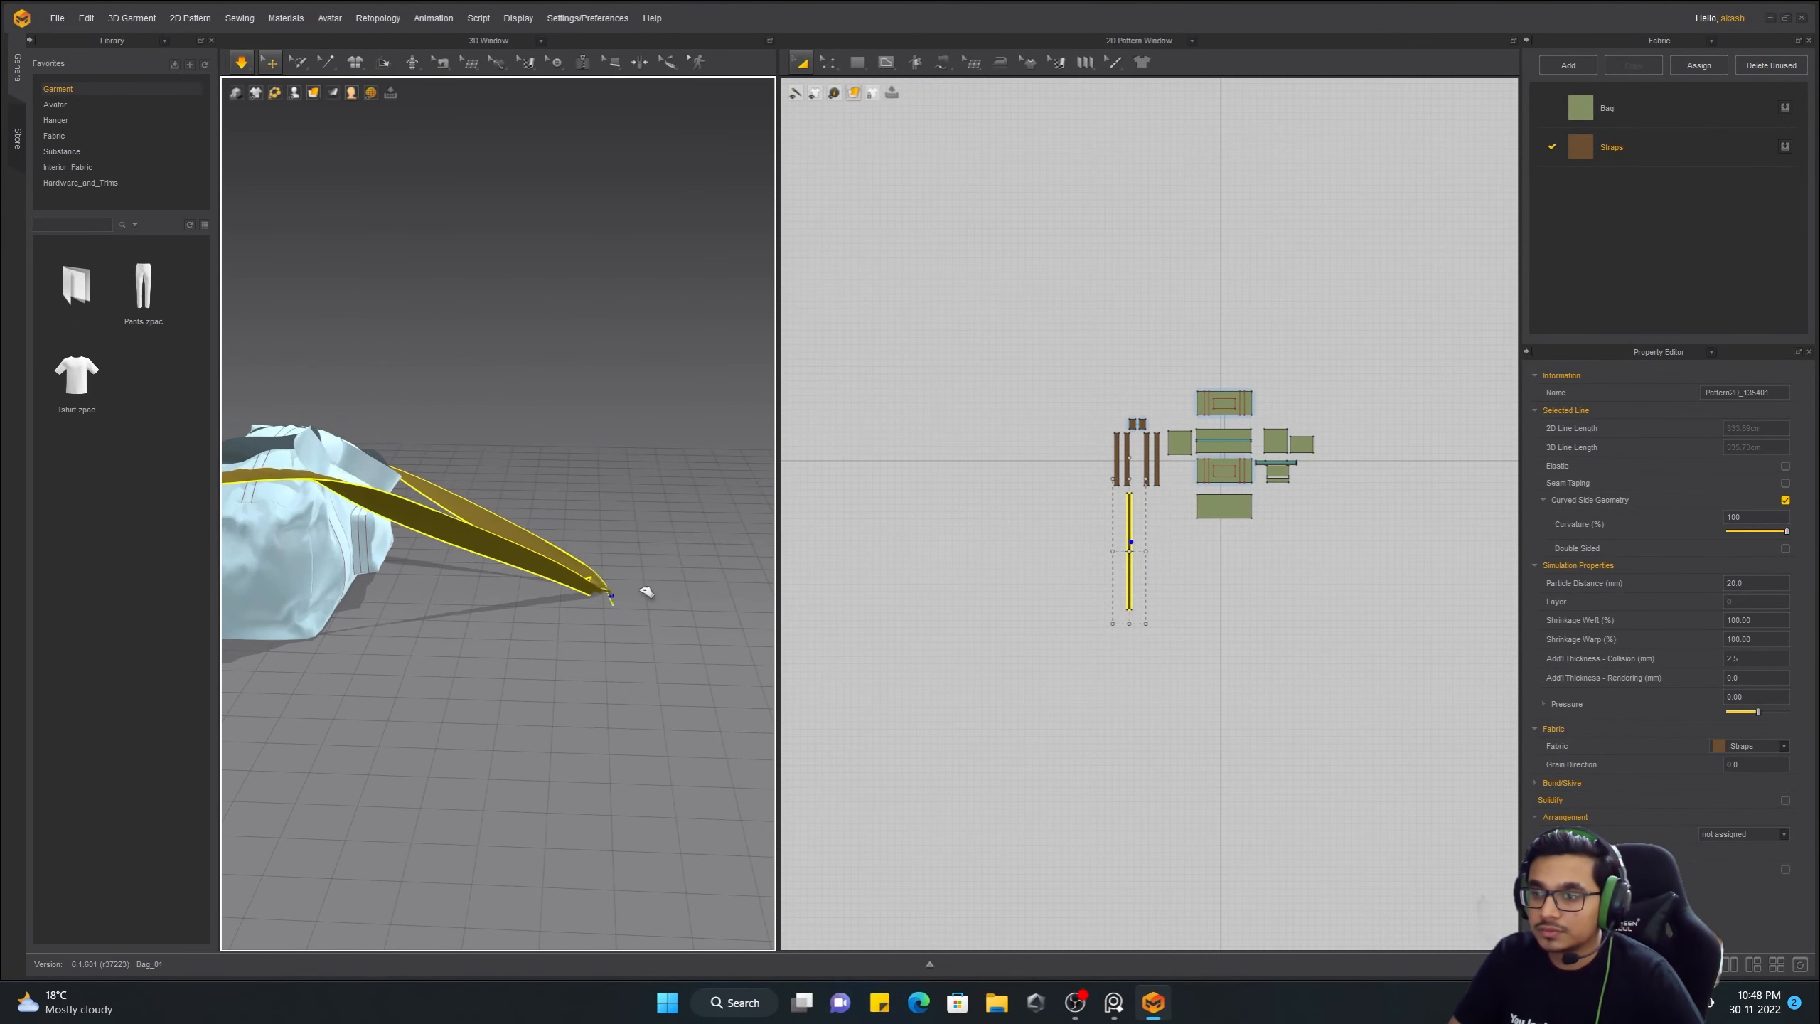
{"action": "left_click_drag", "start_coordinate": [646, 591], "coordinate": [656, 594]}
{"action": "right_click_drag", "start_coordinate": [656, 593], "coordinate": [569, 748]}
{"action": "scroll", "coordinate": [568, 717], "scroll_direction": "up", "scroll_amount": 5}
Strengthen the long strap so it simulates as stiffer material
{"action": "right_click", "coordinate": [443, 632]}
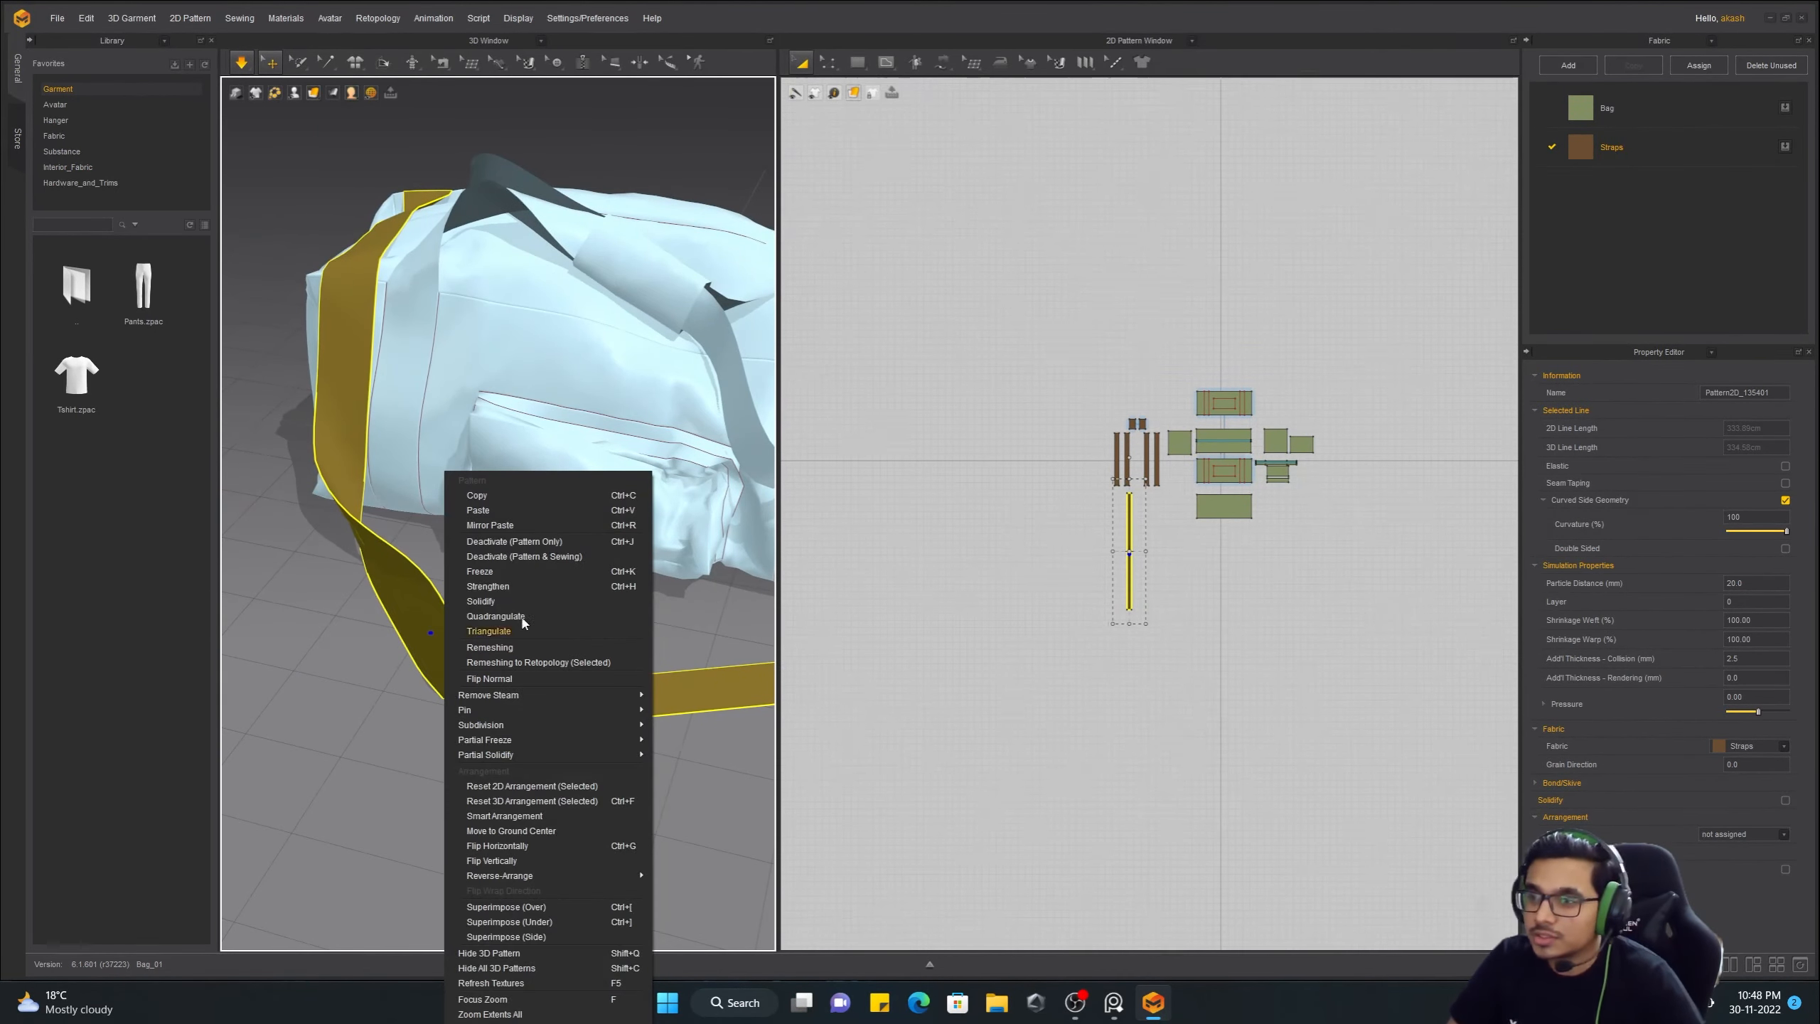
{"action": "left_click", "coordinate": [511, 586]}
{"action": "left_click", "coordinate": [450, 707]}
{"action": "scroll", "coordinate": [451, 706], "scroll_direction": "down", "scroll_amount": 2}
{"action": "middle_click_drag", "start_coordinate": [451, 706], "coordinate": [365, 753]}
{"action": "scroll", "coordinate": [401, 716], "scroll_direction": "down", "scroll_amount": 2}
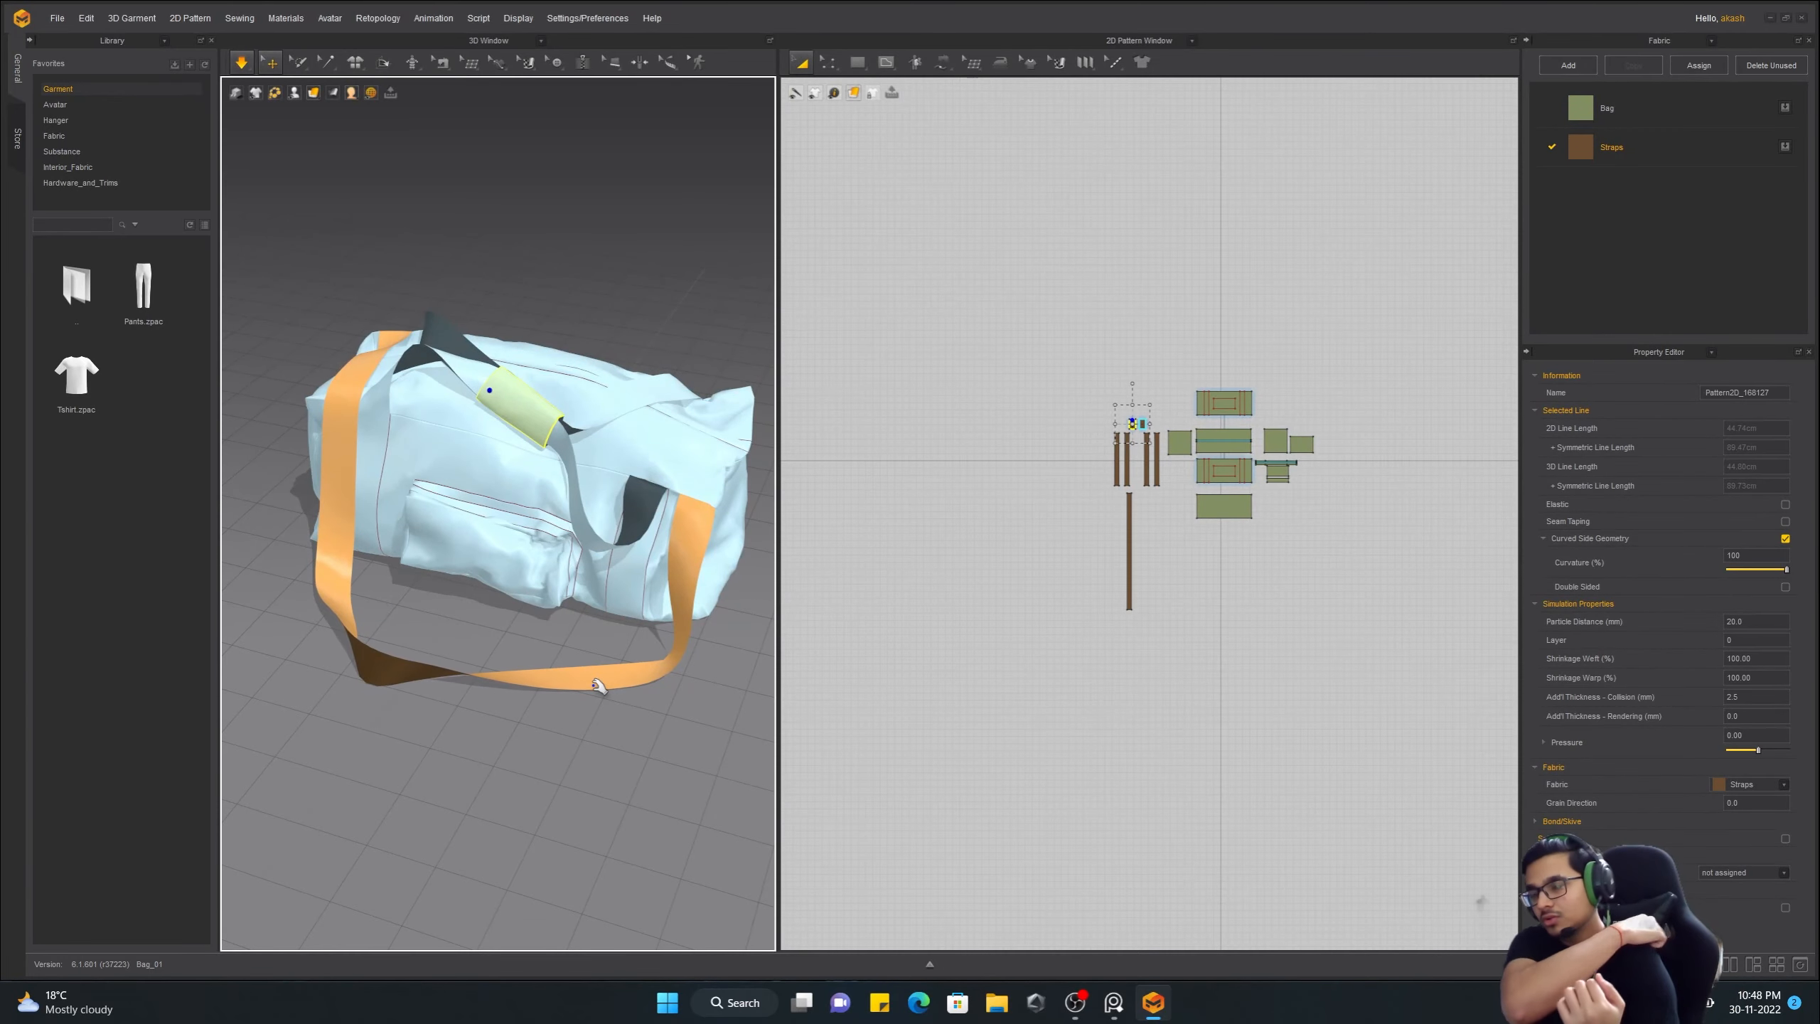
Pull the strengthened strap into a smoother drape and stop the simulation
{"action": "left_click_drag", "start_coordinate": [380, 685], "coordinate": [358, 667]}
{"action": "right_click_drag", "start_coordinate": [358, 667], "coordinate": [377, 679]}
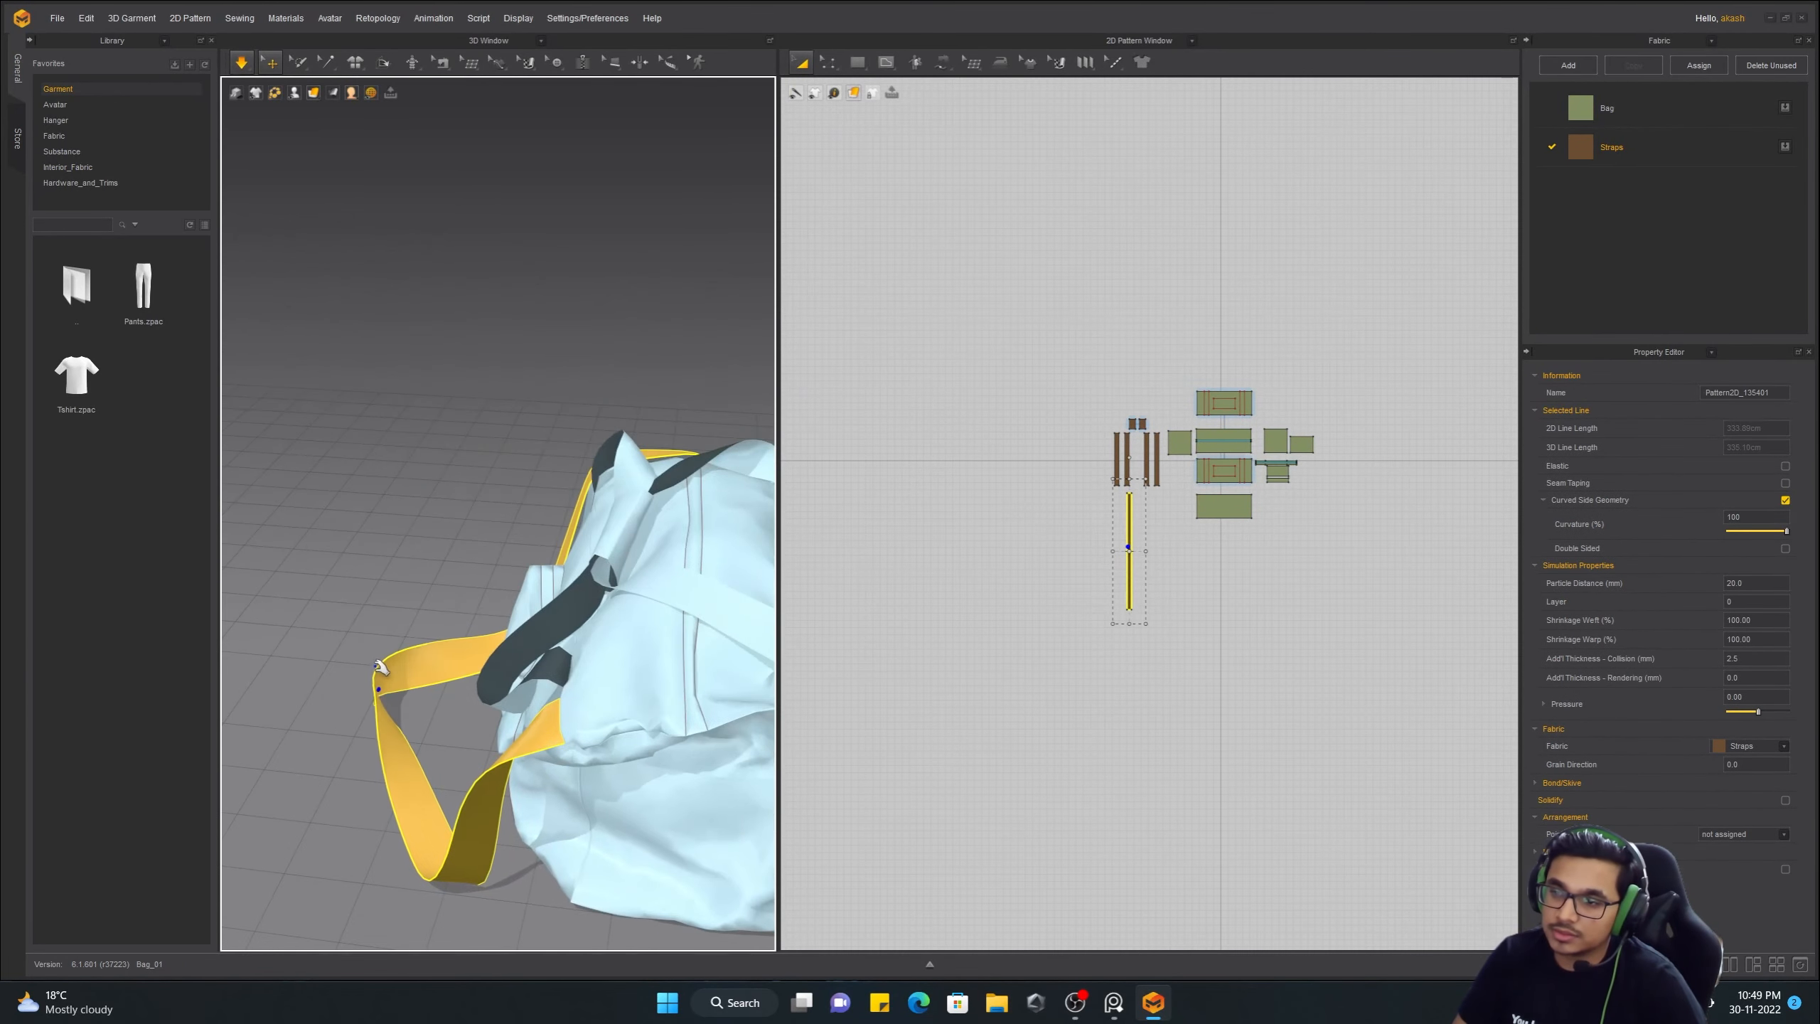
{"action": "left_click_drag", "start_coordinate": [377, 679], "coordinate": [384, 747]}
{"action": "left_click", "coordinate": [621, 547]}
Copy a small handle grip pattern and place the copy beside the long strap in 2D
{"action": "scroll", "coordinate": [1150, 514], "scroll_direction": "up", "scroll_amount": 6}
{"action": "left_click_drag", "start_coordinate": [1123, 192], "coordinate": [1160, 617]}
{"action": "left_click", "coordinate": [1126, 650]}
{"action": "scroll", "coordinate": [559, 616], "scroll_direction": "down", "scroll_amount": 5}
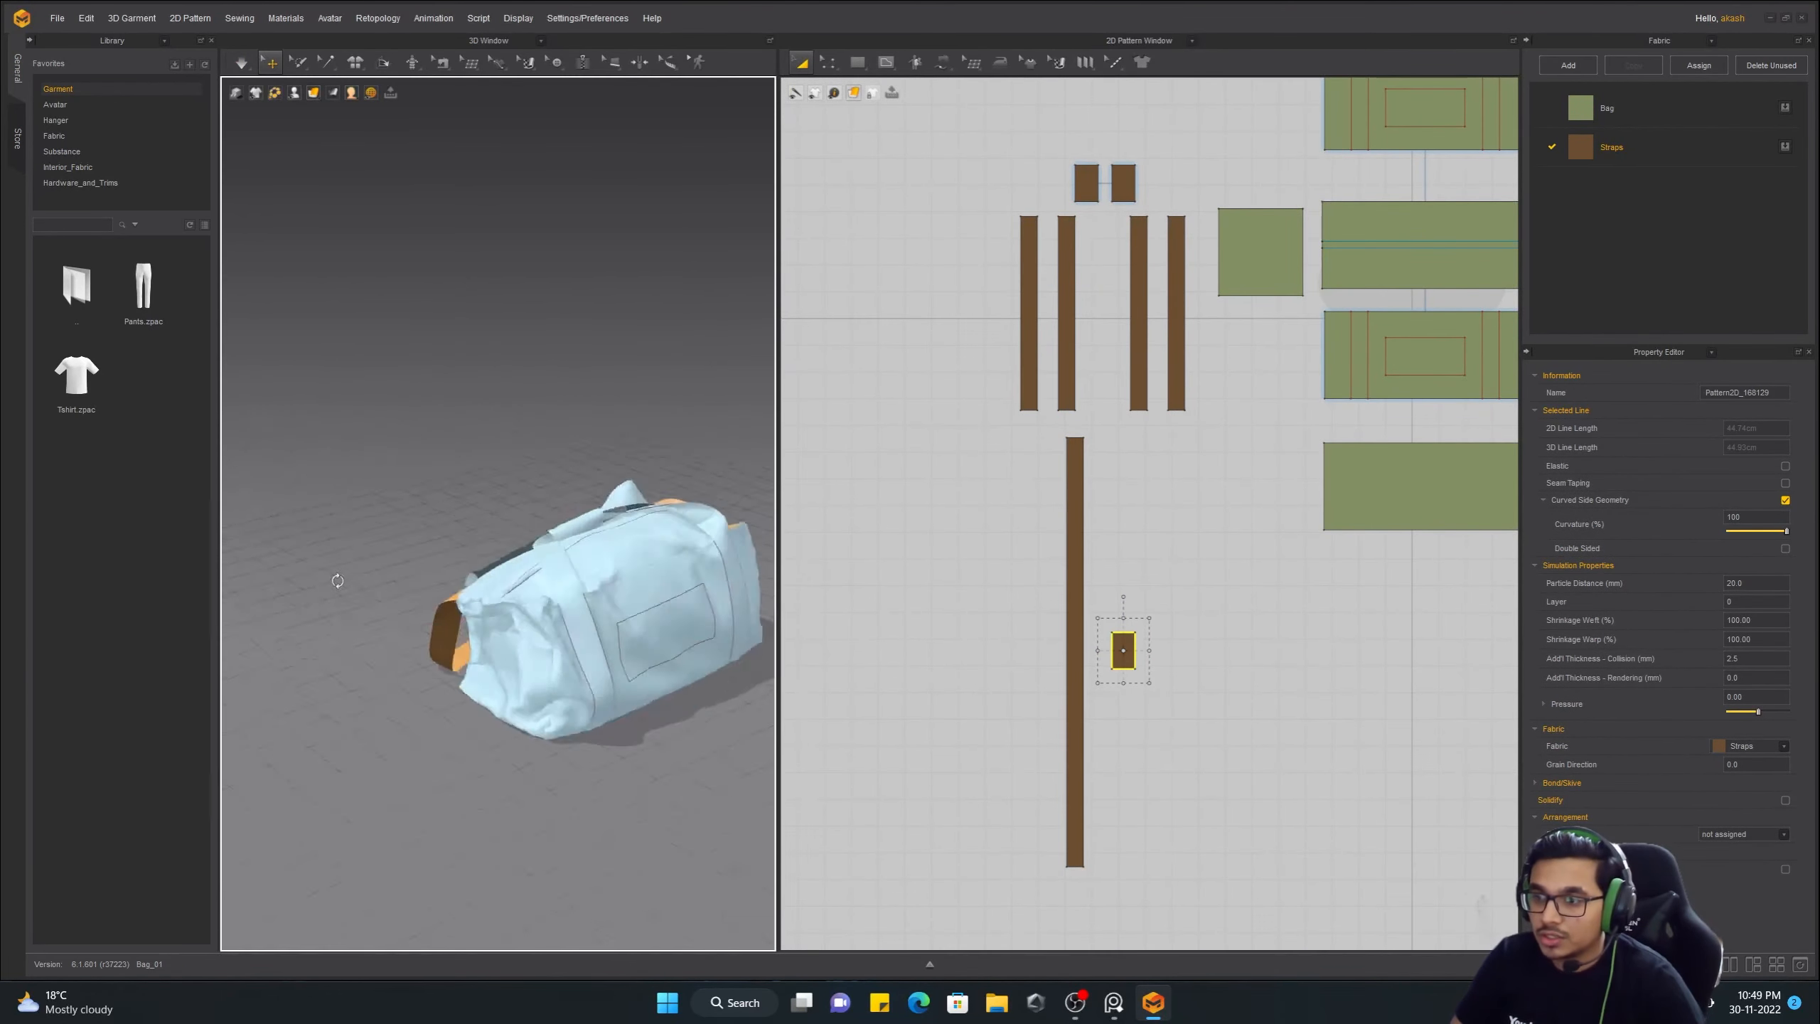
Move the copied patch in 3D to the outer part of the long strap
{"action": "mouse_move", "coordinate": [545, 616]}
{"action": "right_mouse_down"}
{"action": "mouse_move", "coordinate": [782, 624]}
{"action": "mouse_move", "coordinate": [674, 642]}
{"action": "mouse_move", "coordinate": [524, 617]}
{"action": "mouse_move", "coordinate": [566, 634]}
{"action": "right_mouse_up"}
{"action": "scroll", "coordinate": [644, 638], "scroll_direction": "up", "scroll_amount": 4}
{"action": "left_click_drag", "start_coordinate": [581, 567], "coordinate": [402, 610]}
{"action": "right_click_drag", "start_coordinate": [459, 623], "coordinate": [530, 646]}
{"action": "scroll", "coordinate": [1206, 703], "scroll_direction": "up", "scroll_amount": 3}
Add a shortened copy of the patch next to it and lengthen the original patch upward in 2D
{"action": "middle_click_drag", "start_coordinate": [1206, 703], "coordinate": [1223, 521]}
{"action": "scroll", "coordinate": [1149, 514], "scroll_direction": "up", "scroll_amount": 7}
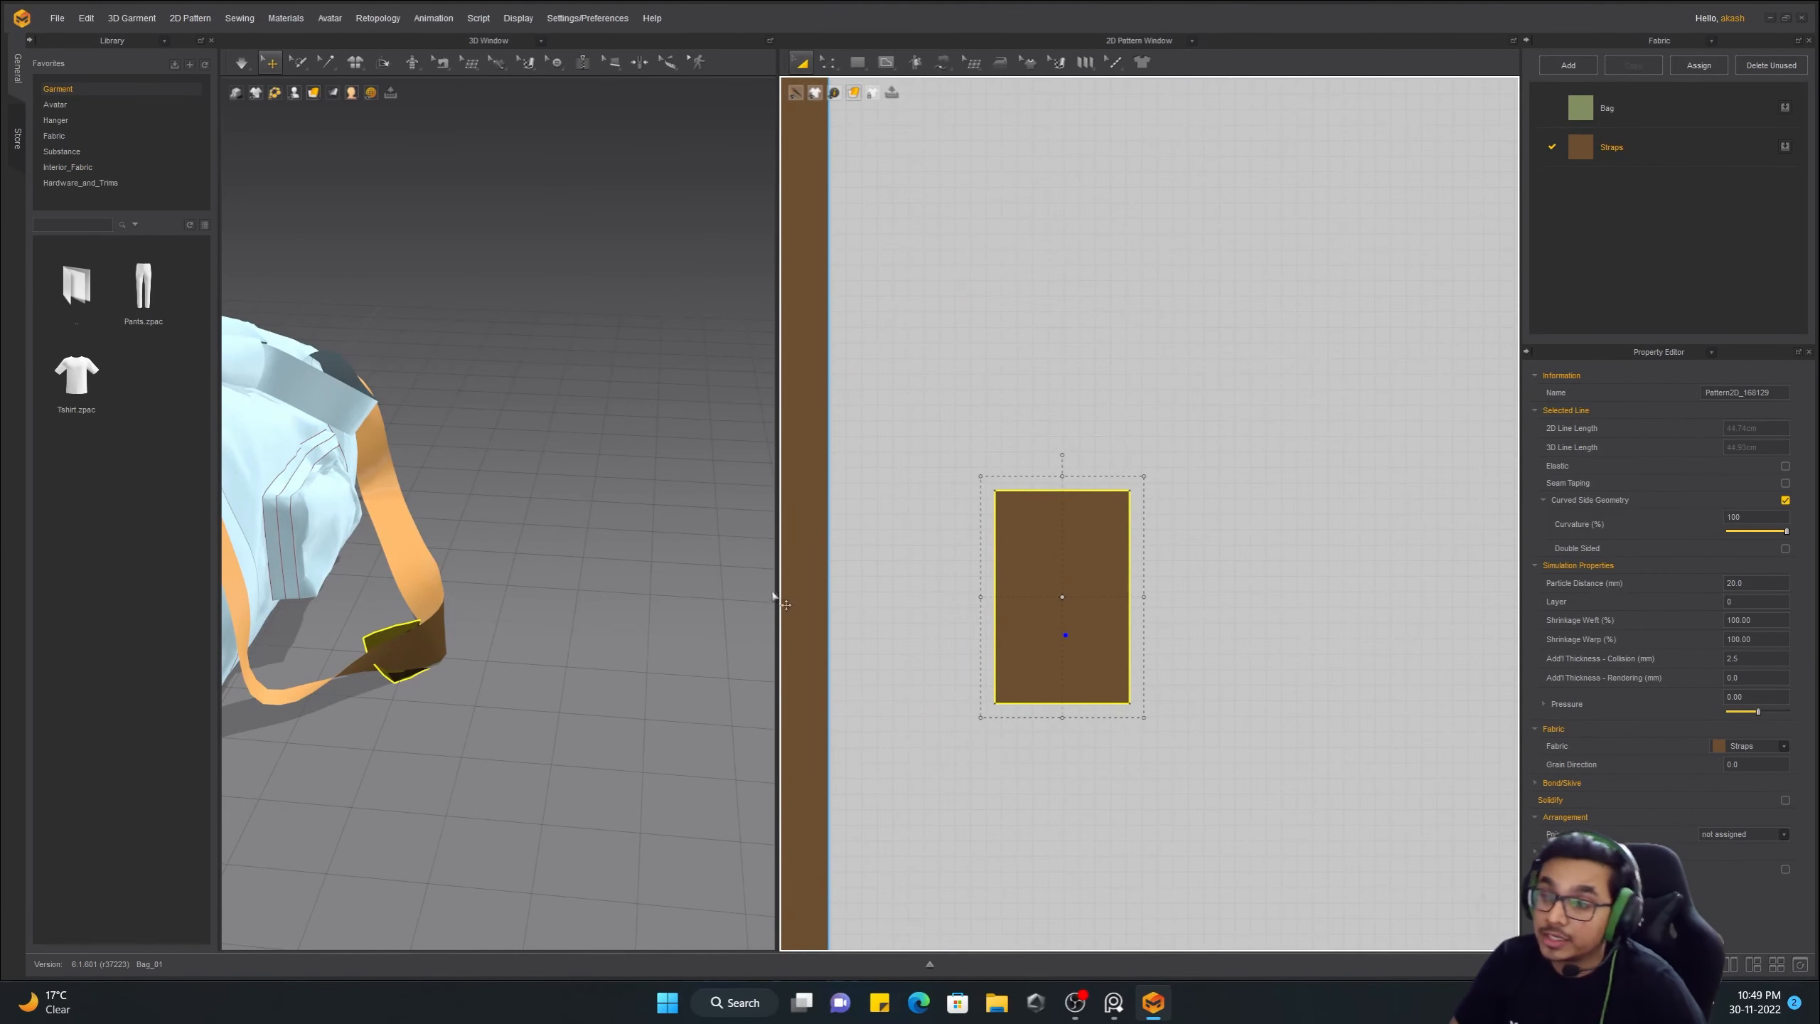
{"action": "scroll", "coordinate": [1204, 349], "scroll_direction": "down", "scroll_amount": 3}
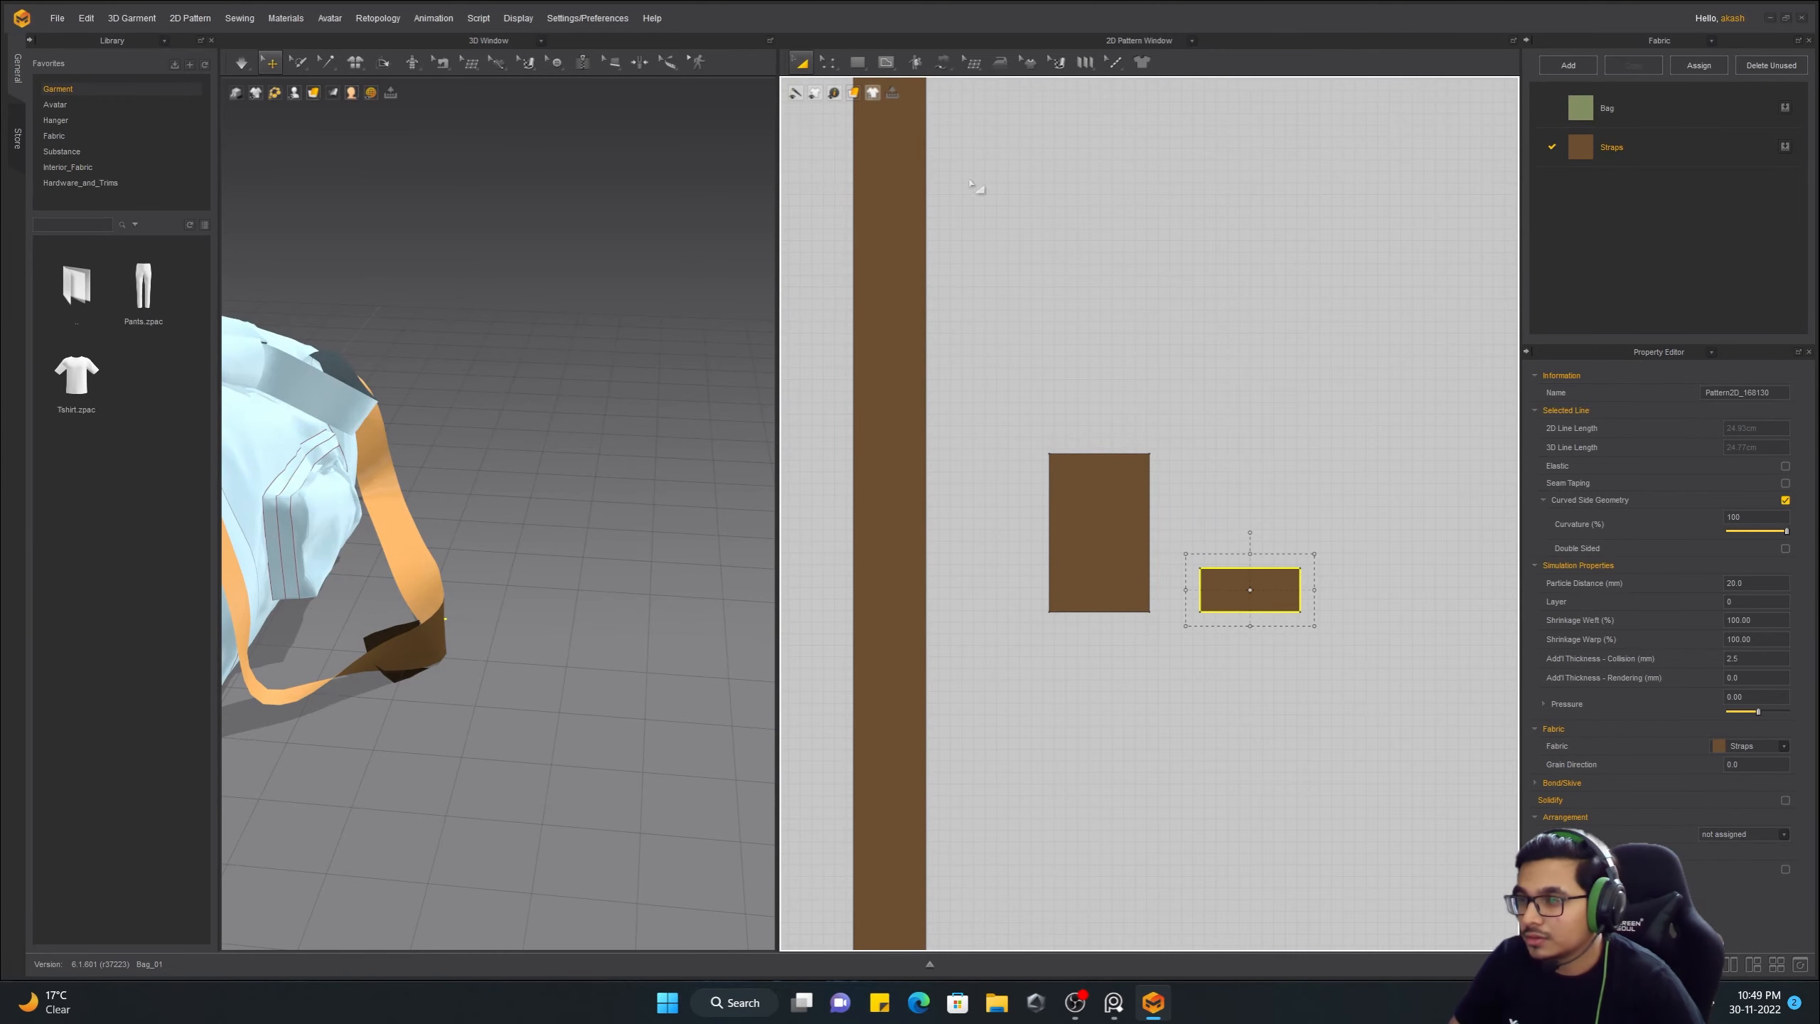
{"action": "left_click_drag", "start_coordinate": [1108, 323], "coordinate": [1106, 326]}
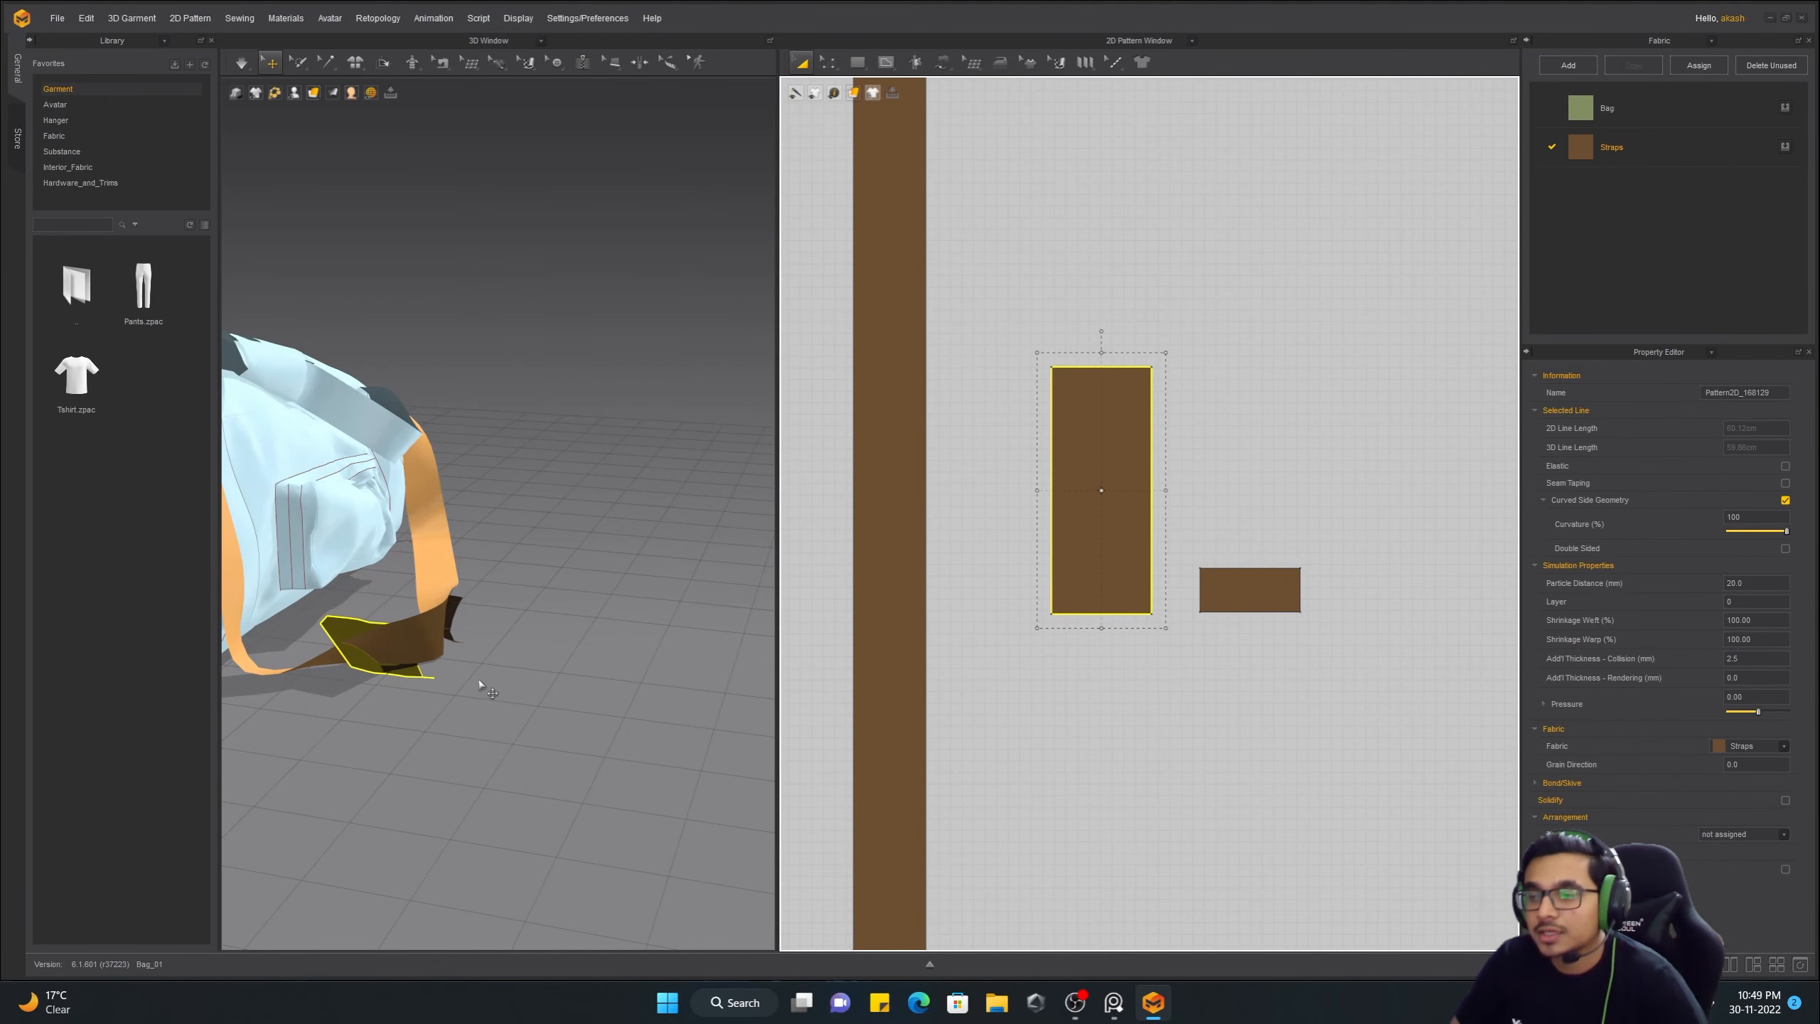
{"action": "scroll", "coordinate": [1164, 507], "scroll_direction": "down", "scroll_amount": 6}
{"action": "middle_click_drag", "start_coordinate": [430, 616], "coordinate": [602, 649]}
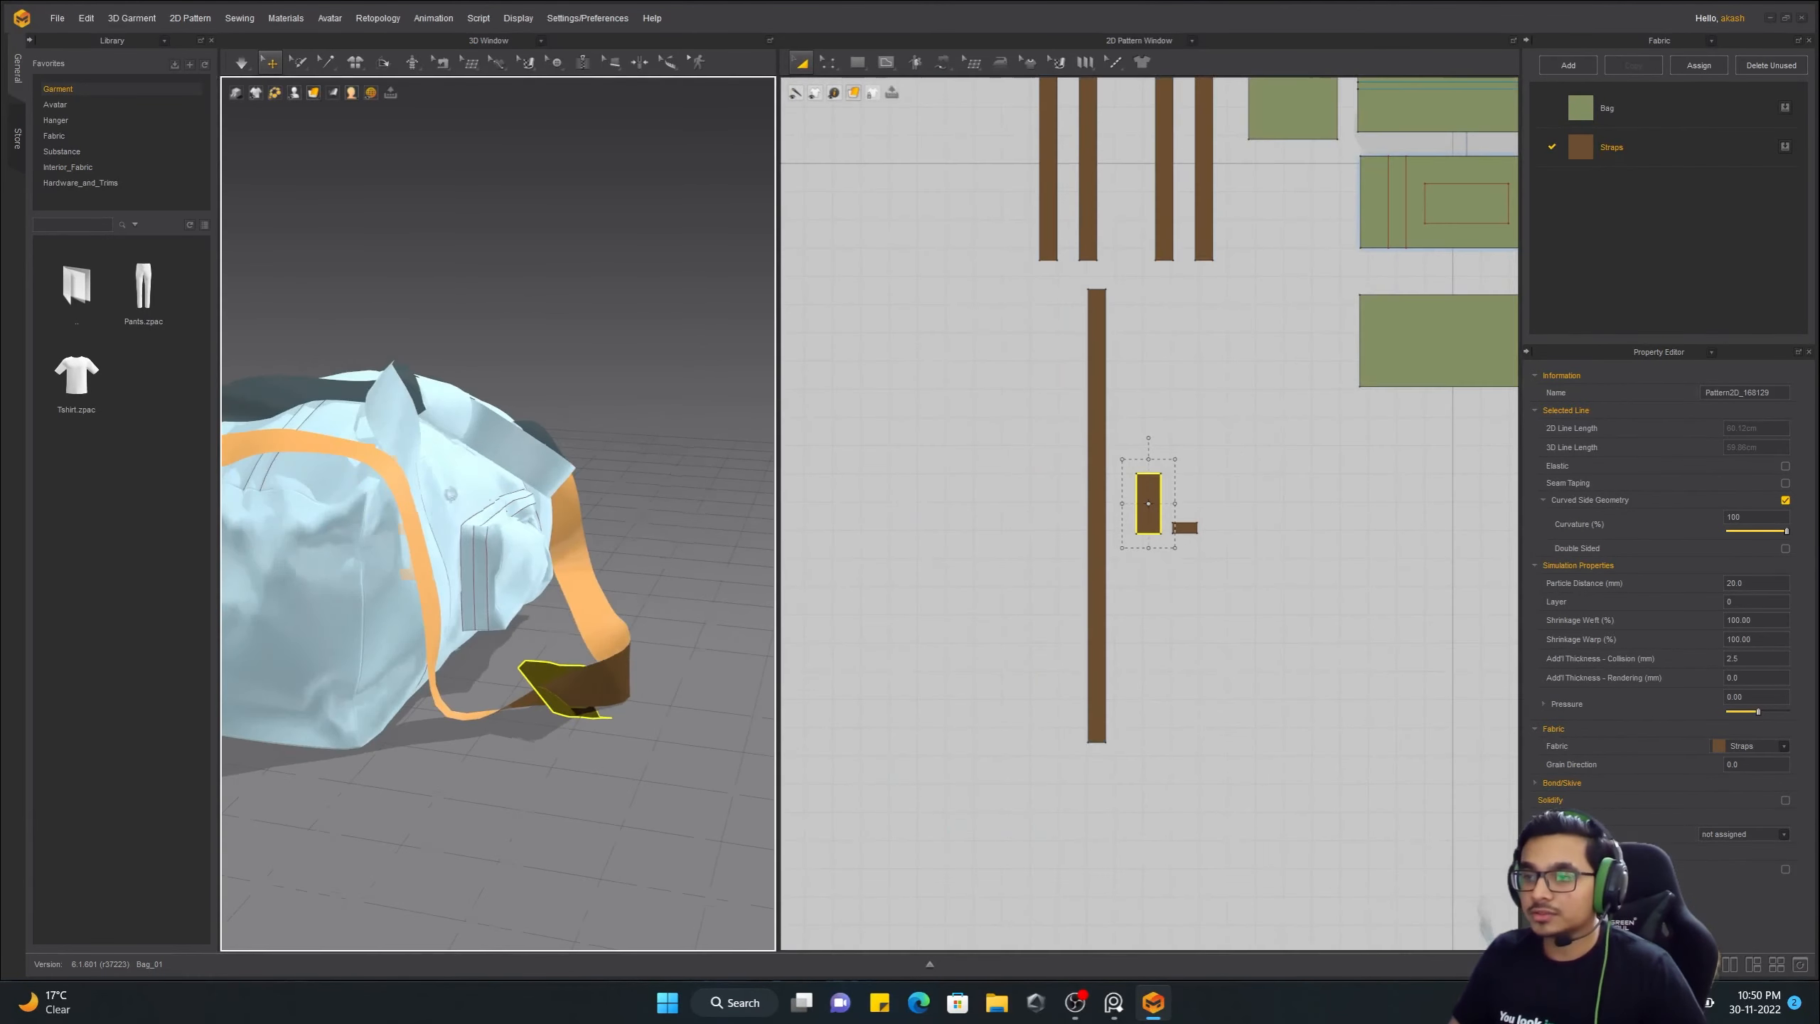
Move the large patch in 3D so it floats beside the middle of the long strap
{"action": "right_click_drag", "start_coordinate": [559, 660], "coordinate": [502, 717]}
{"action": "left_click_drag", "start_coordinate": [505, 724], "coordinate": [401, 717]}
{"action": "right_click_drag", "start_coordinate": [459, 731], "coordinate": [573, 688]}
{"action": "left_click", "coordinate": [662, 708]}
{"action": "left_click_drag", "start_coordinate": [662, 708], "coordinate": [617, 631]}
{"action": "right_click_drag", "start_coordinate": [617, 674], "coordinate": [663, 696]}
Move the small patch in 3D close to the long strap, opposite the large patch
{"action": "left_click", "coordinate": [736, 649]}
{"action": "key", "text": "e"}
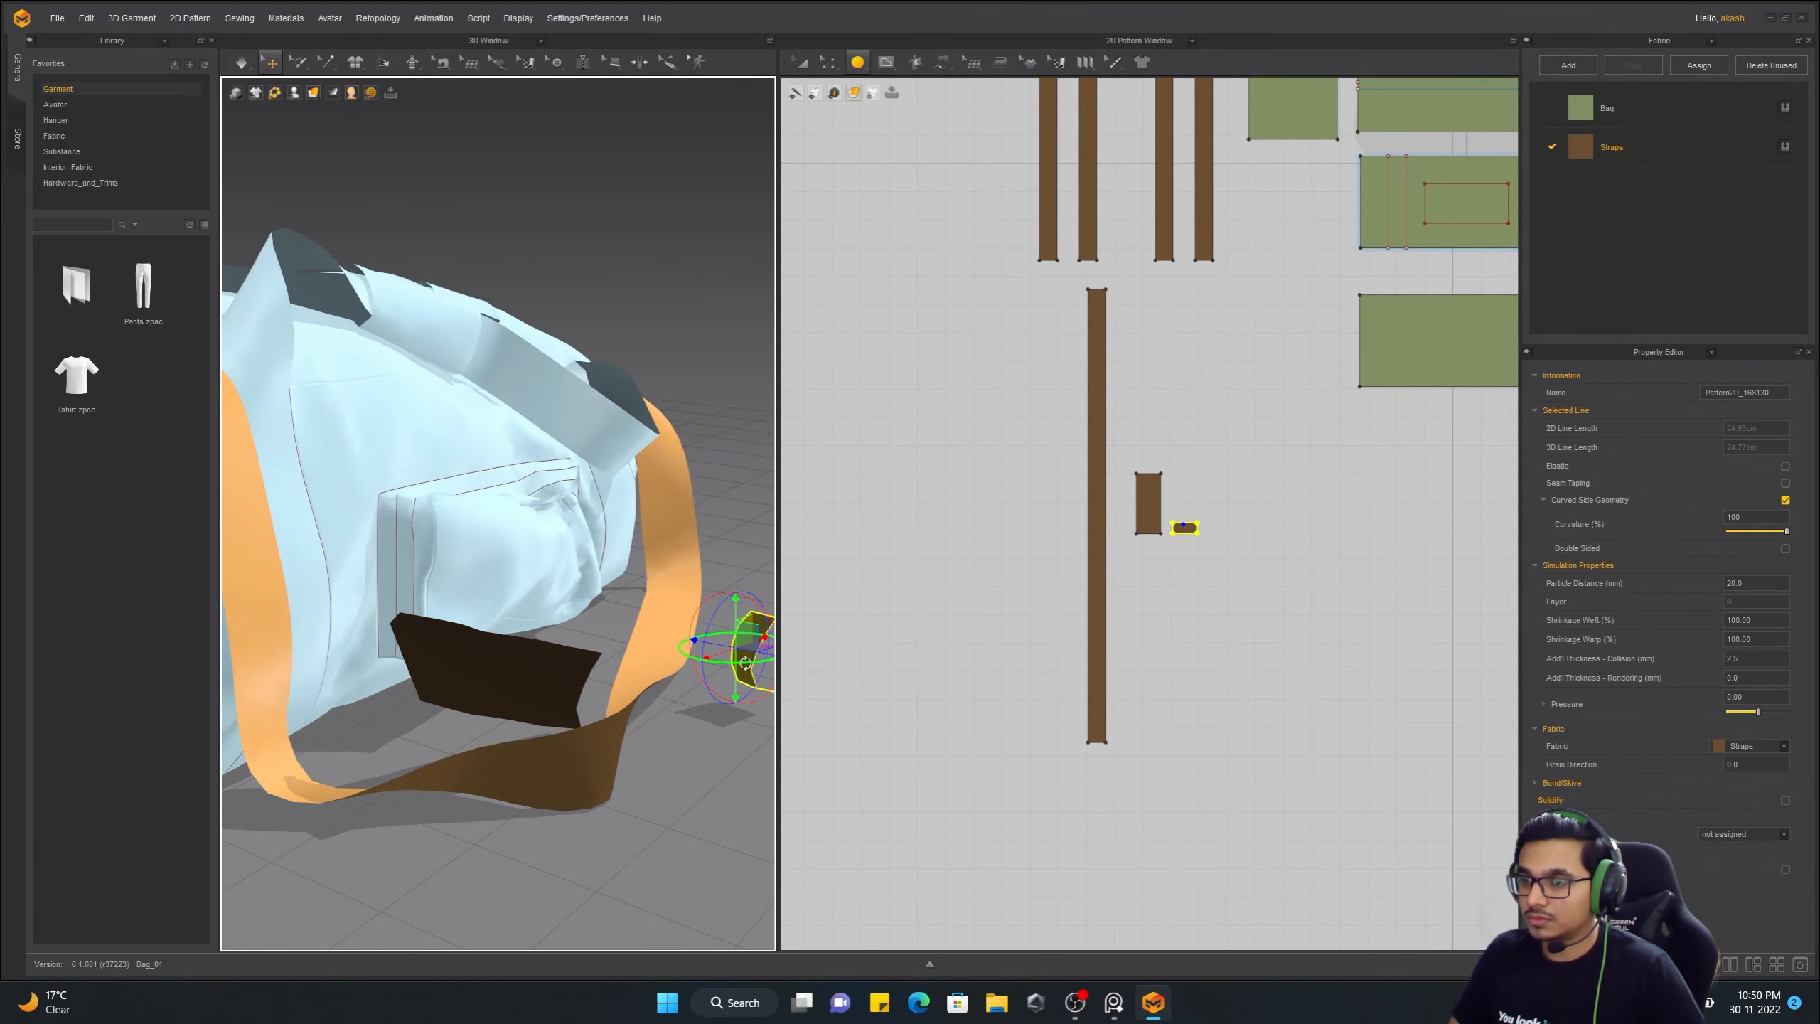
{"action": "left_click_drag", "start_coordinate": [758, 668], "coordinate": [745, 689]}
{"action": "right_click_drag", "start_coordinate": [716, 695], "coordinate": [587, 674]}
Widen the small patch in 2D by stretching its outer side
{"action": "scroll", "coordinate": [1150, 520], "scroll_direction": "up", "scroll_amount": 8}
{"action": "key", "text": "z"}
{"action": "key", "text": "a"}
{"action": "left_click", "coordinate": [1333, 561]}
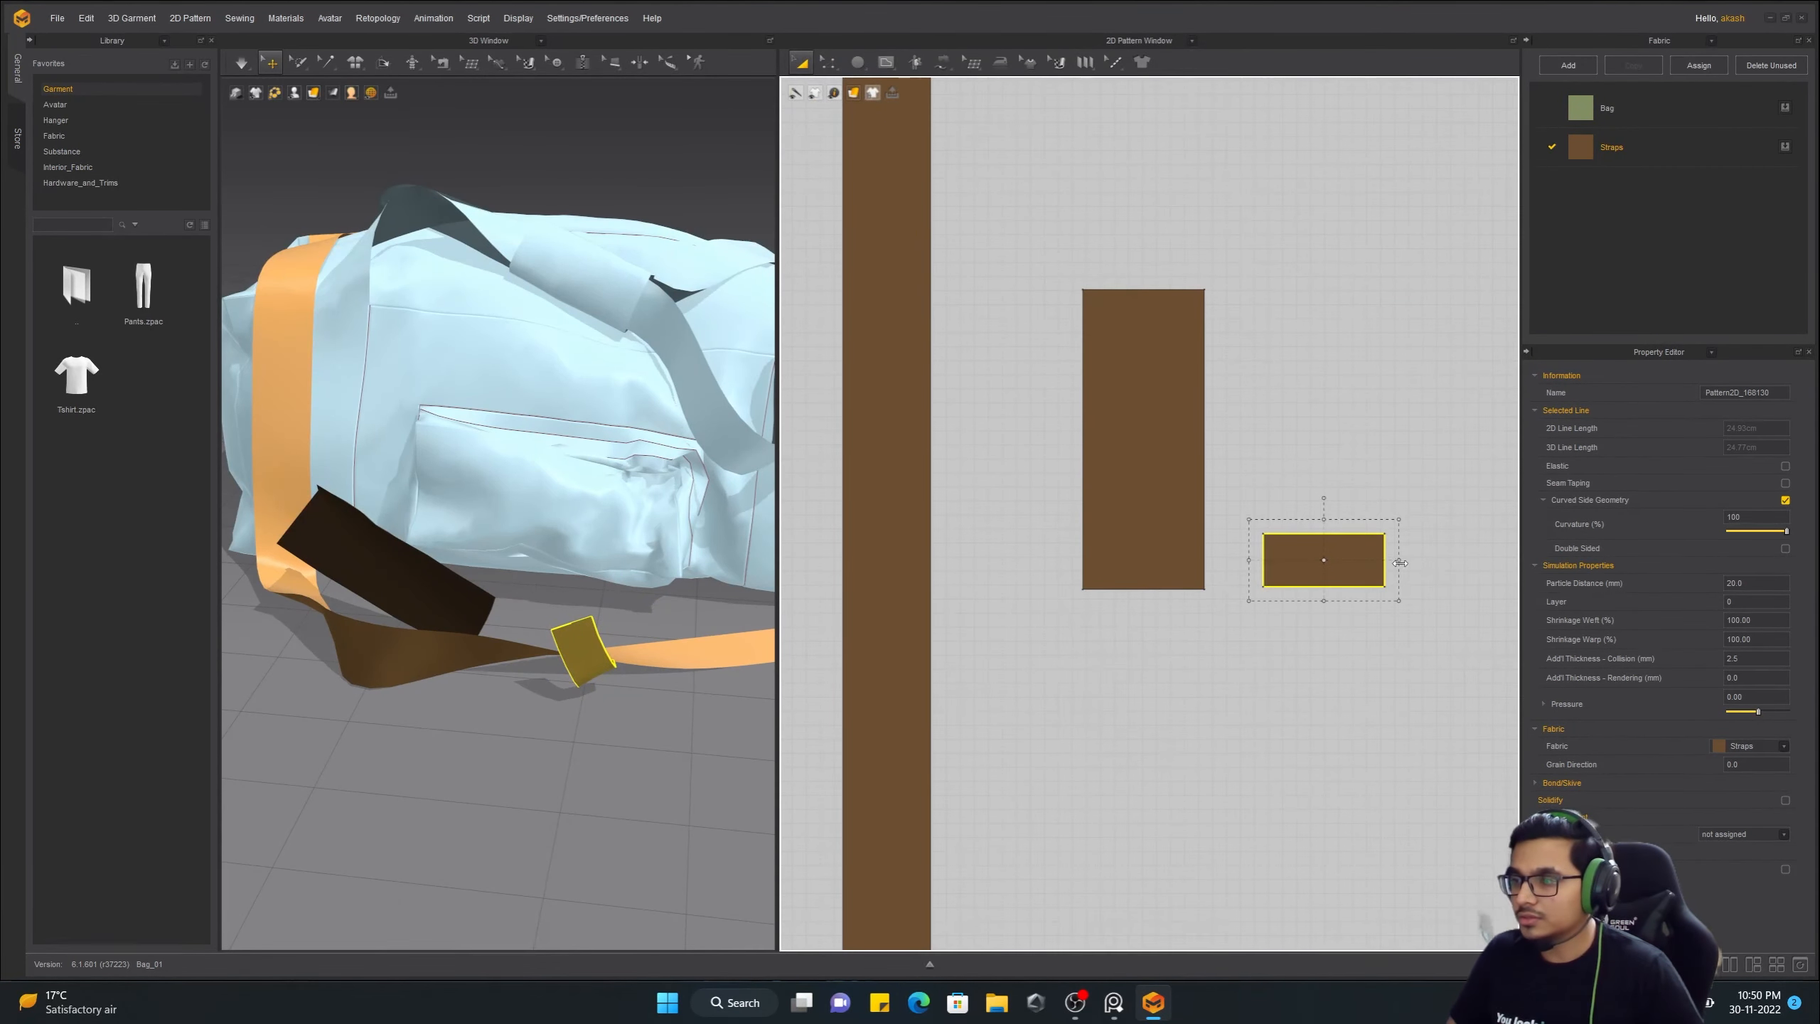
{"action": "left_click_drag", "start_coordinate": [1399, 561], "coordinate": [1459, 561]}
Simulate and pull the strap middle and the large patch up beside the bag
{"action": "right_click_drag", "start_coordinate": [445, 588], "coordinate": [467, 668]}
{"action": "left_click", "coordinate": [438, 701]}
{"action": "key", "text": "space"}
{"action": "left_click_drag", "start_coordinate": [459, 678], "coordinate": [561, 446]}
{"action": "left_click_drag", "start_coordinate": [376, 659], "coordinate": [469, 524]}
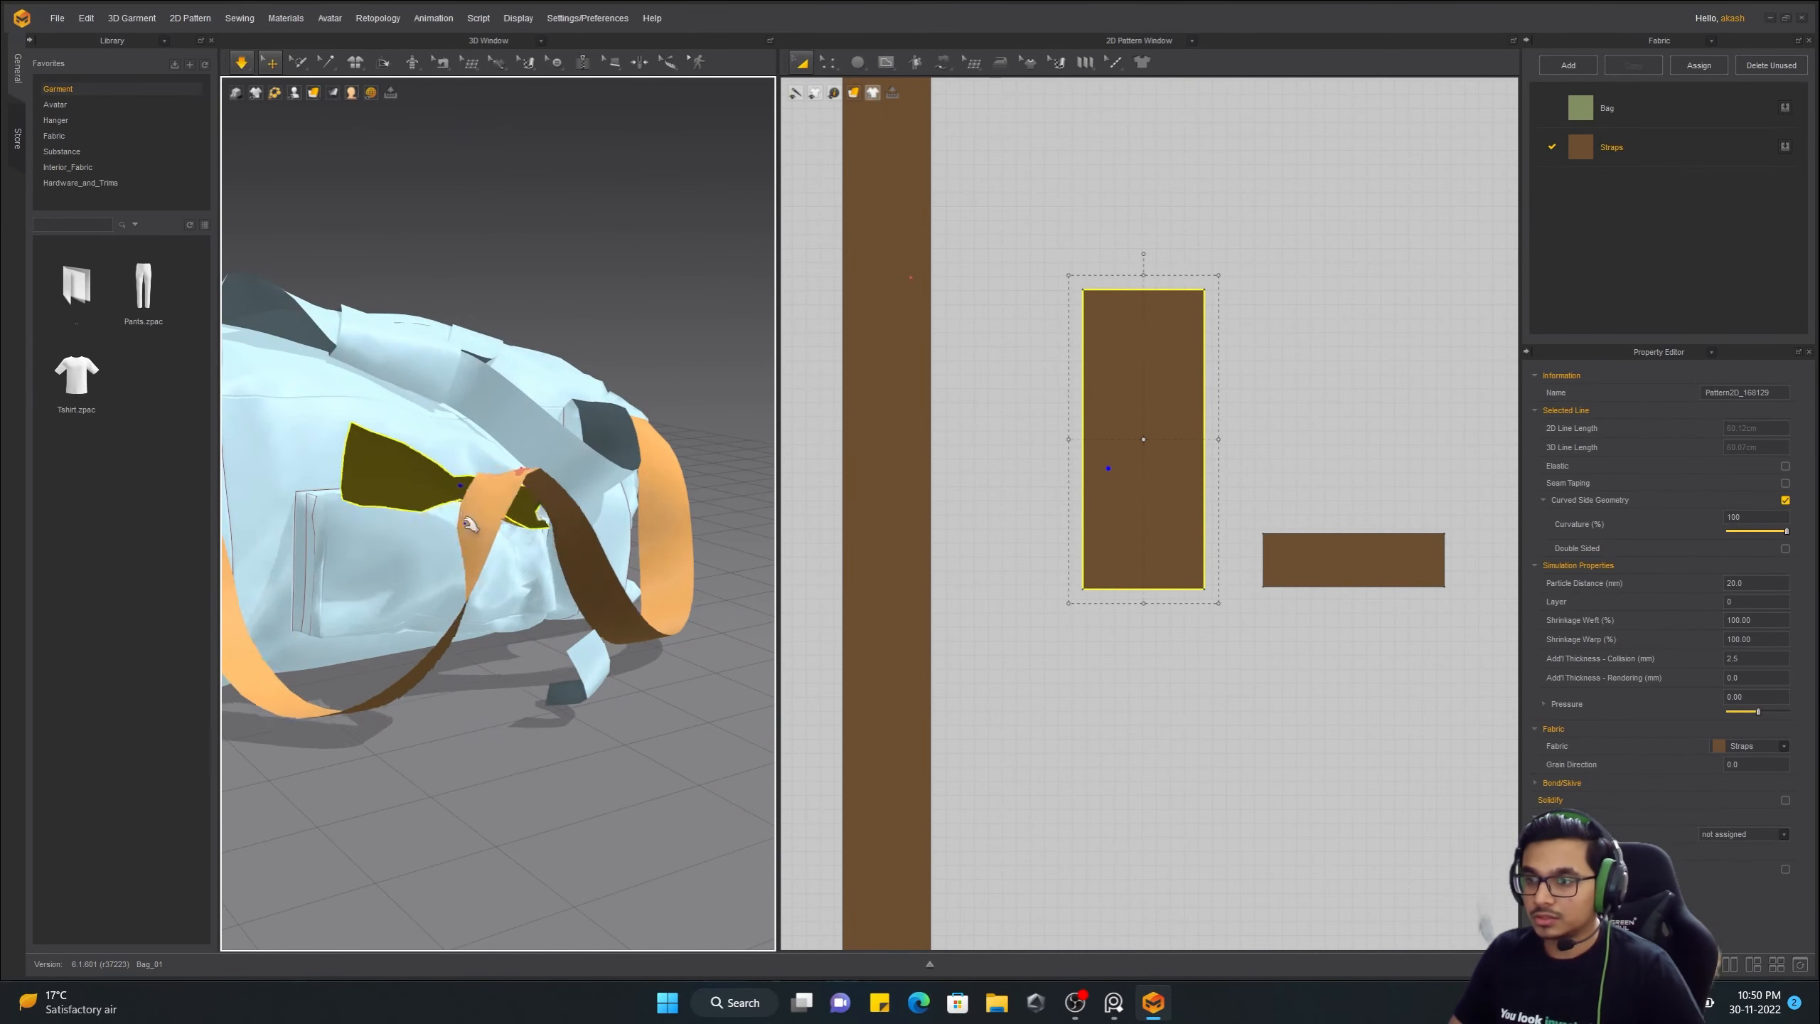
{"action": "right_click_drag", "start_coordinate": [496, 577], "coordinate": [430, 637]}
Flatten the large patch in front of the strap and place the small patch behind the strap in 3D
{"action": "right_click", "coordinate": [363, 494]}
{"action": "left_click", "coordinate": [472, 334]}
{"action": "right_click_drag", "start_coordinate": [473, 401], "coordinate": [617, 323]}
{"action": "left_click", "coordinate": [582, 472]}
{"action": "key", "text": "e"}
{"action": "left_click_drag", "start_coordinate": [634, 501], "coordinate": [618, 518]}
{"action": "right_click_drag", "start_coordinate": [689, 630], "coordinate": [699, 678]}
{"action": "right_click_drag", "start_coordinate": [544, 679], "coordinate": [730, 688]}
{"action": "right_click_drag", "start_coordinate": [689, 502], "coordinate": [680, 559]}
{"action": "left_click", "coordinate": [659, 492]}
Try to sew the small patch's short edges to the same-side long edges of the large patch
{"action": "scroll", "coordinate": [1253, 607], "scroll_direction": "up", "scroll_amount": 2}
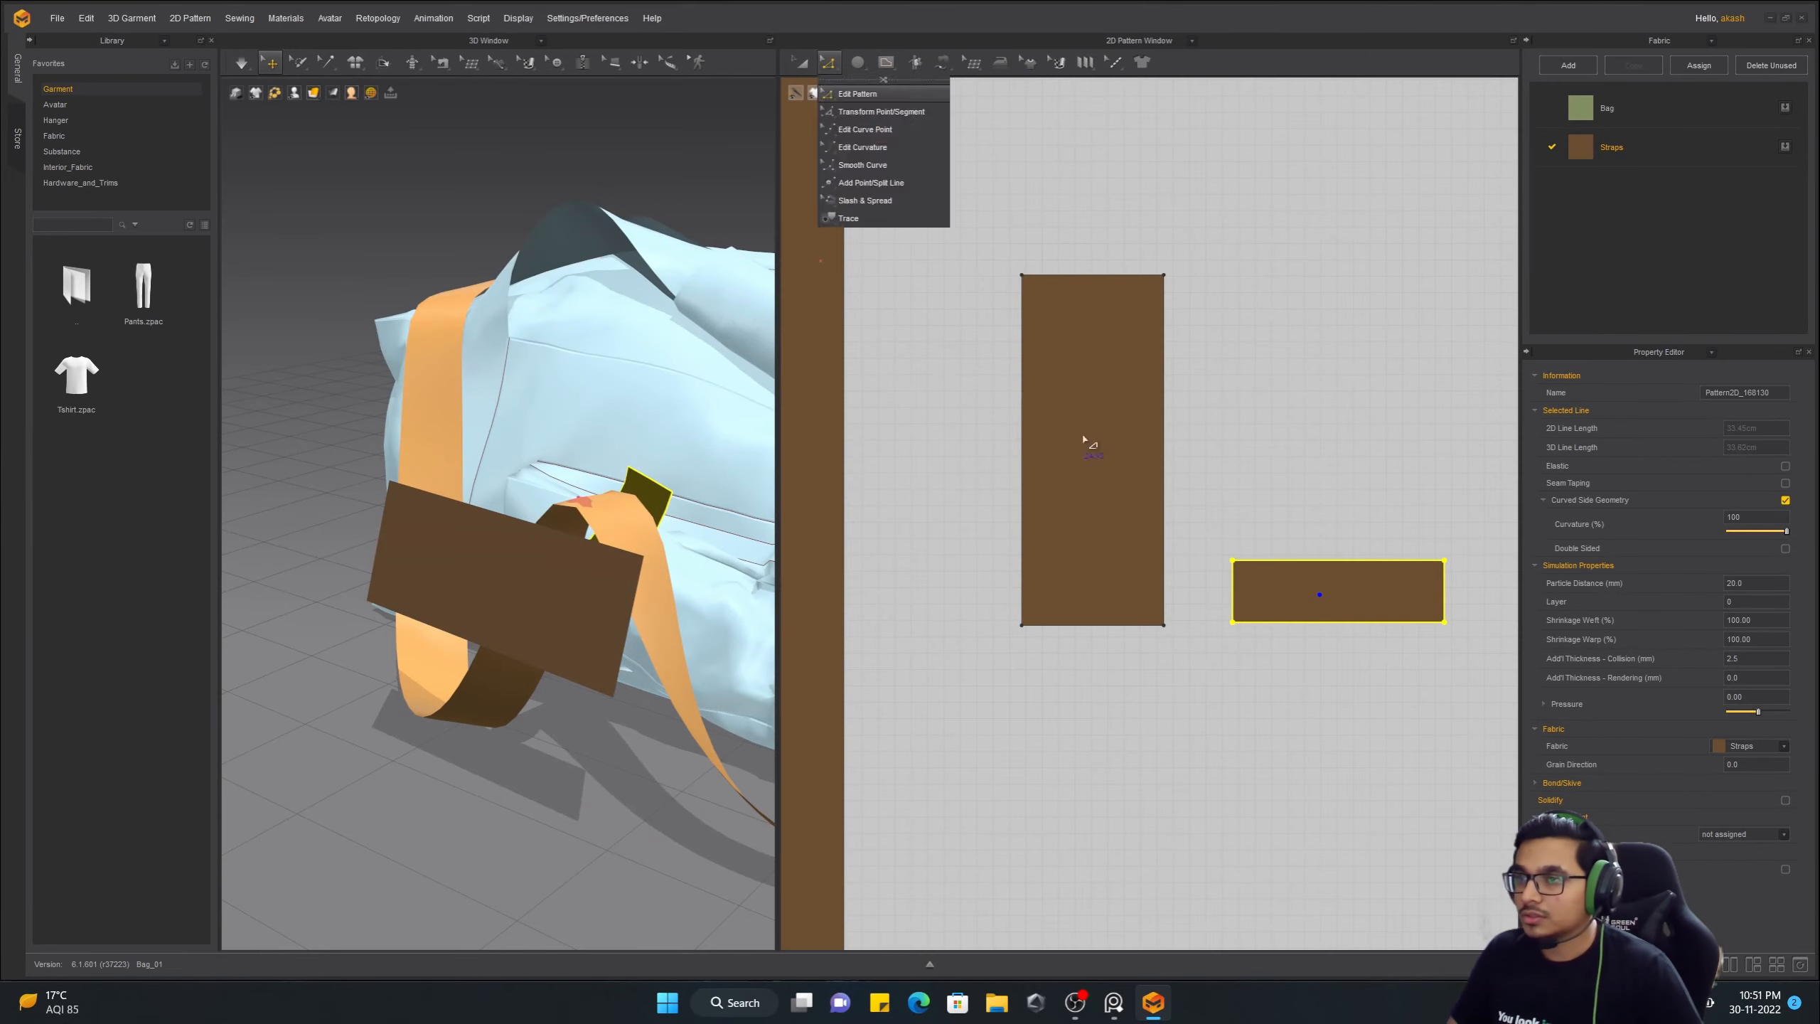
{"action": "left_click", "coordinate": [946, 65]}
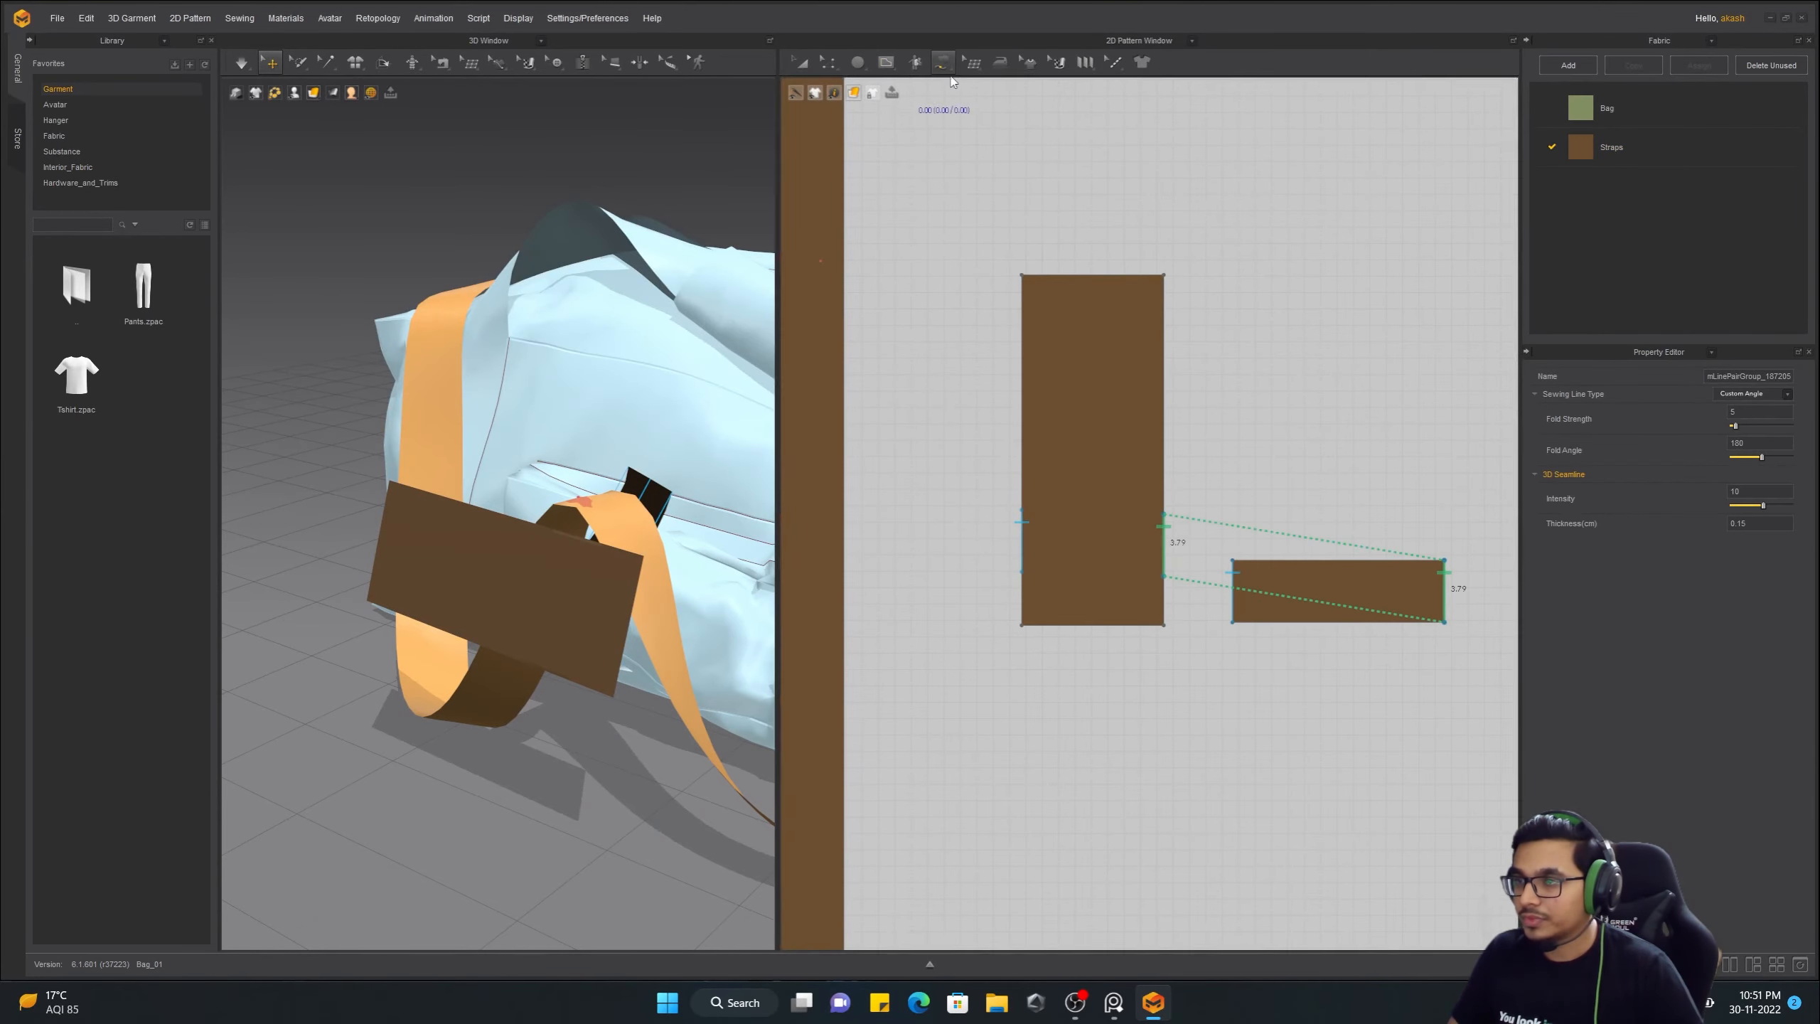
{"action": "scroll", "coordinate": [1198, 578], "scroll_direction": "up", "scroll_amount": 3}
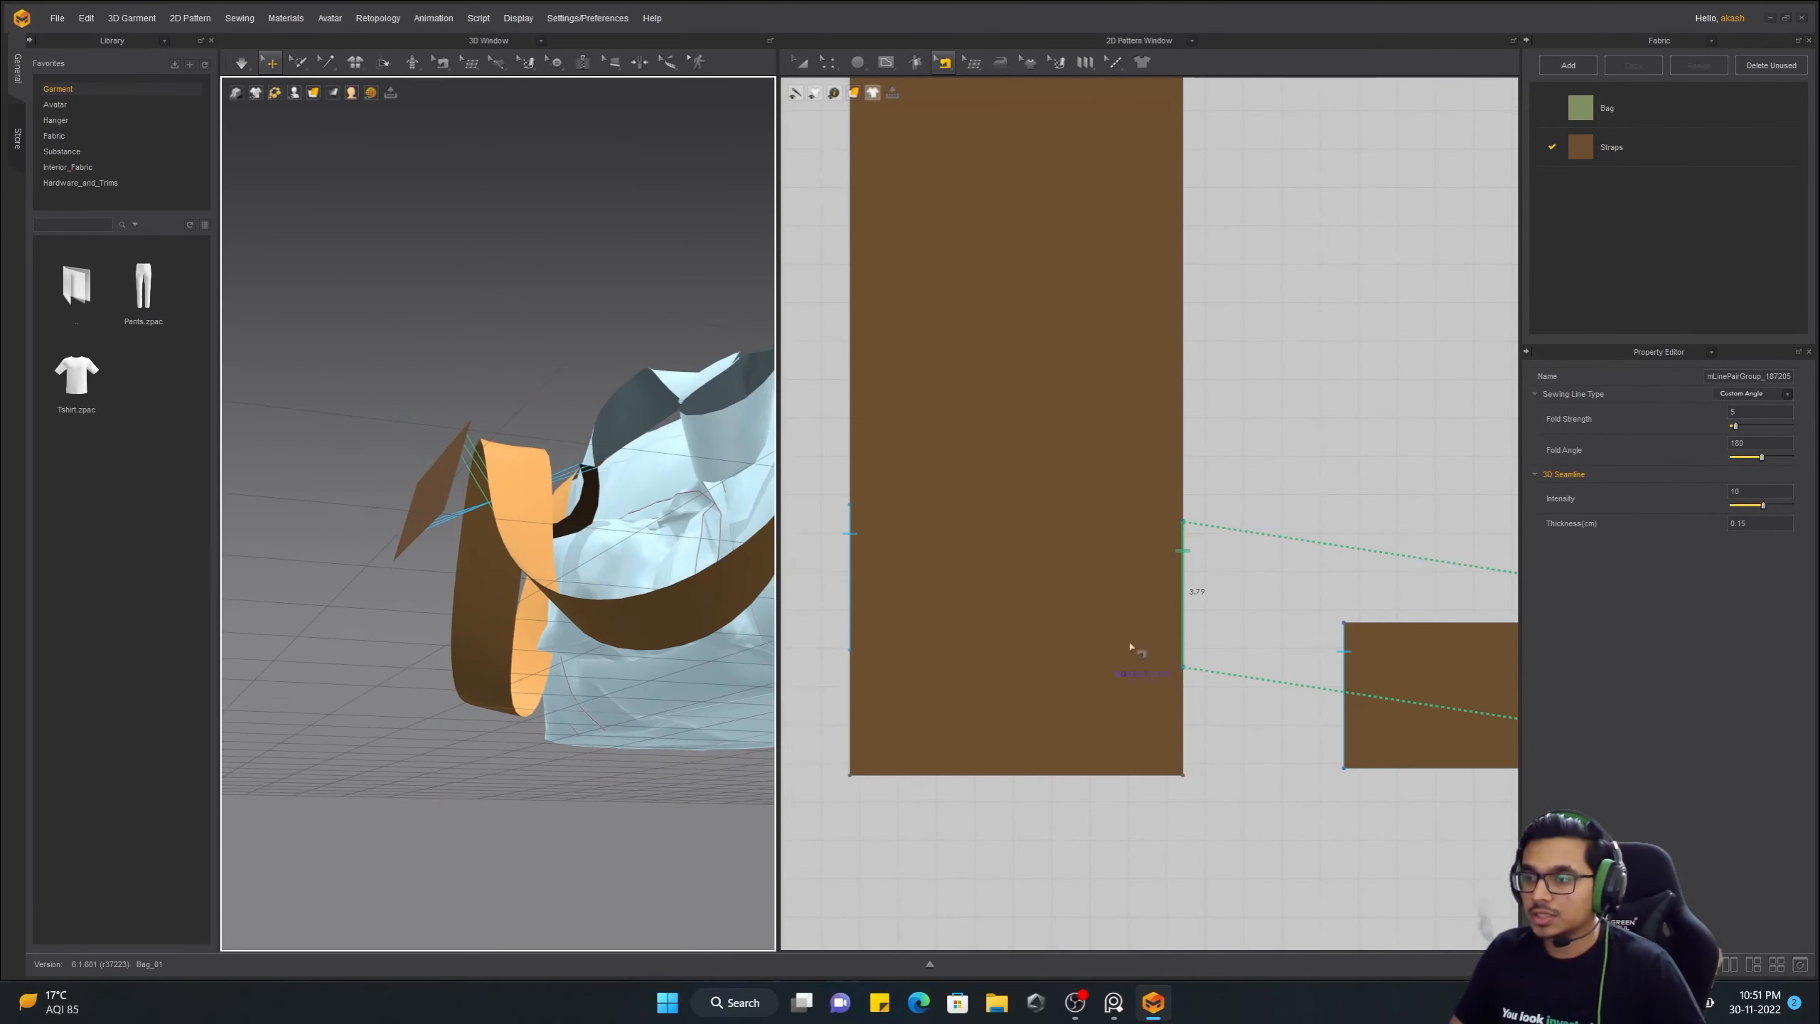
{"action": "scroll", "coordinate": [1200, 580], "scroll_direction": "down", "scroll_amount": 2}
Free-sew the small patch's short edges to opposite long edges of the large patch and simulate it wrapping the strap
{"action": "left_click", "coordinate": [943, 63]}
{"action": "left_click", "coordinate": [976, 151]}
{"action": "left_click", "coordinate": [1197, 564]}
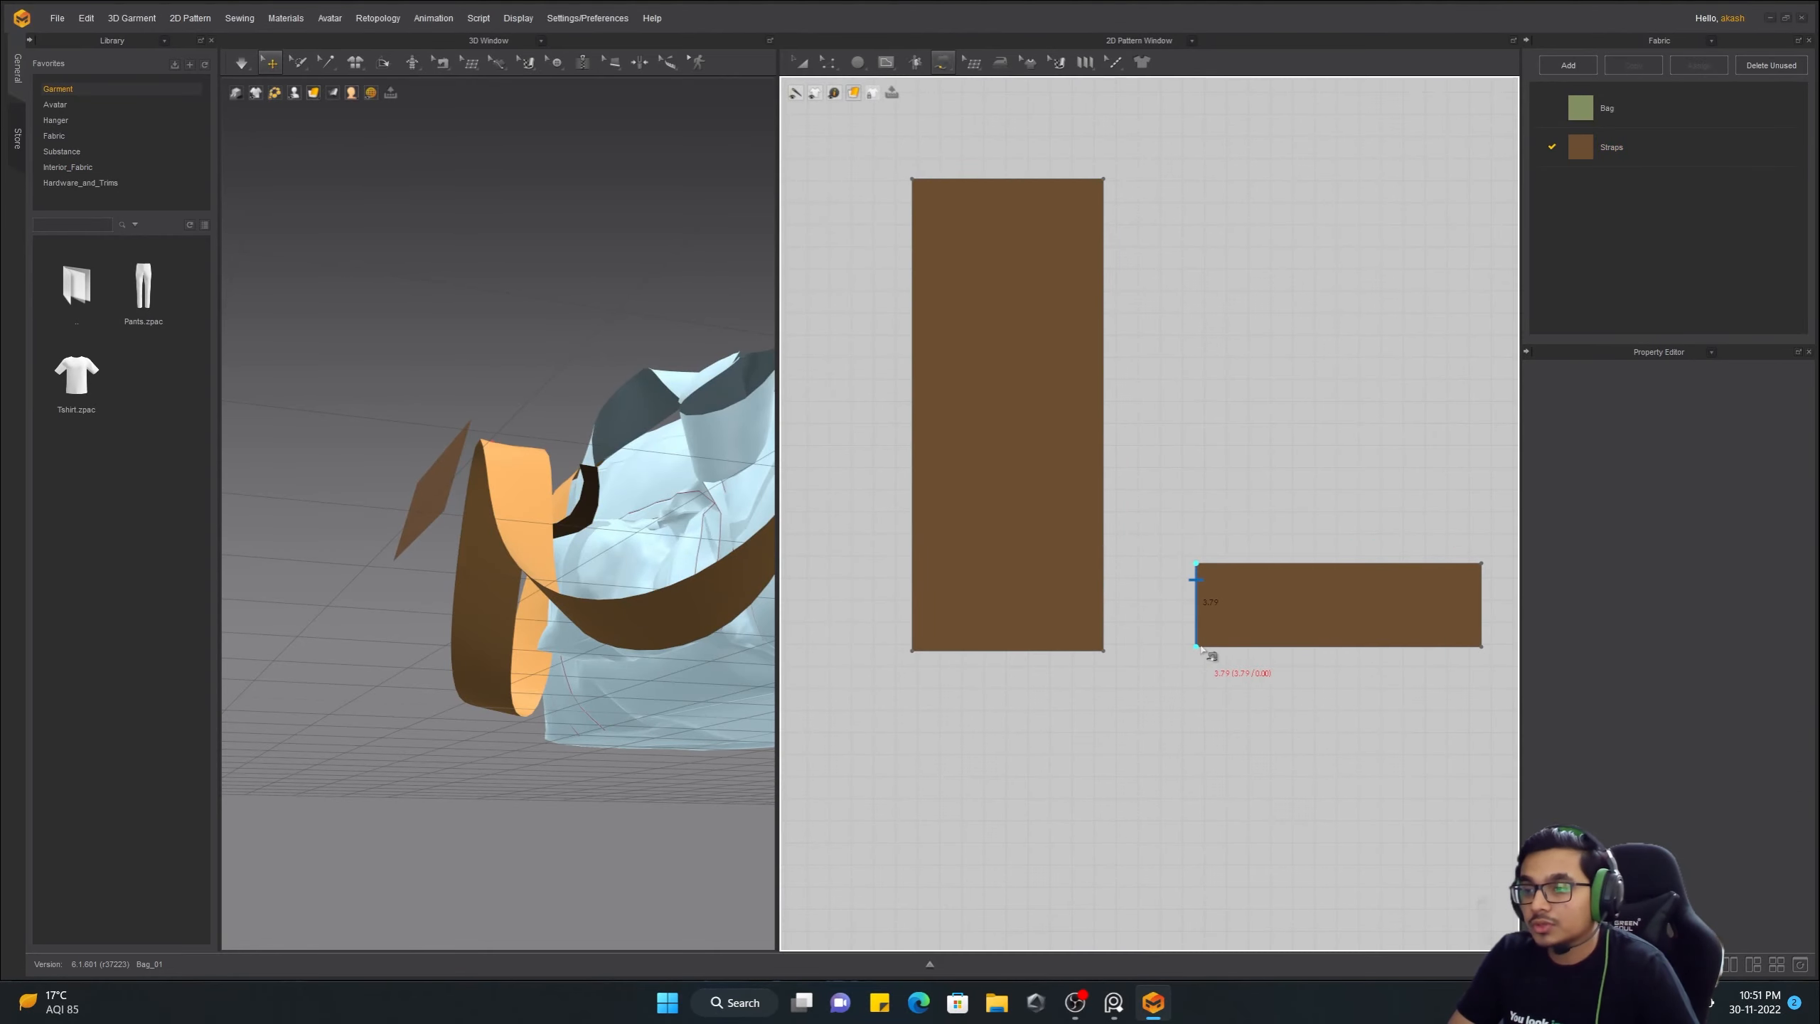
{"action": "left_click", "coordinate": [912, 573]}
{"action": "left_click", "coordinate": [829, 63]}
{"action": "right_click_drag", "start_coordinate": [662, 244], "coordinate": [638, 536]}
{"action": "key", "text": "space"}
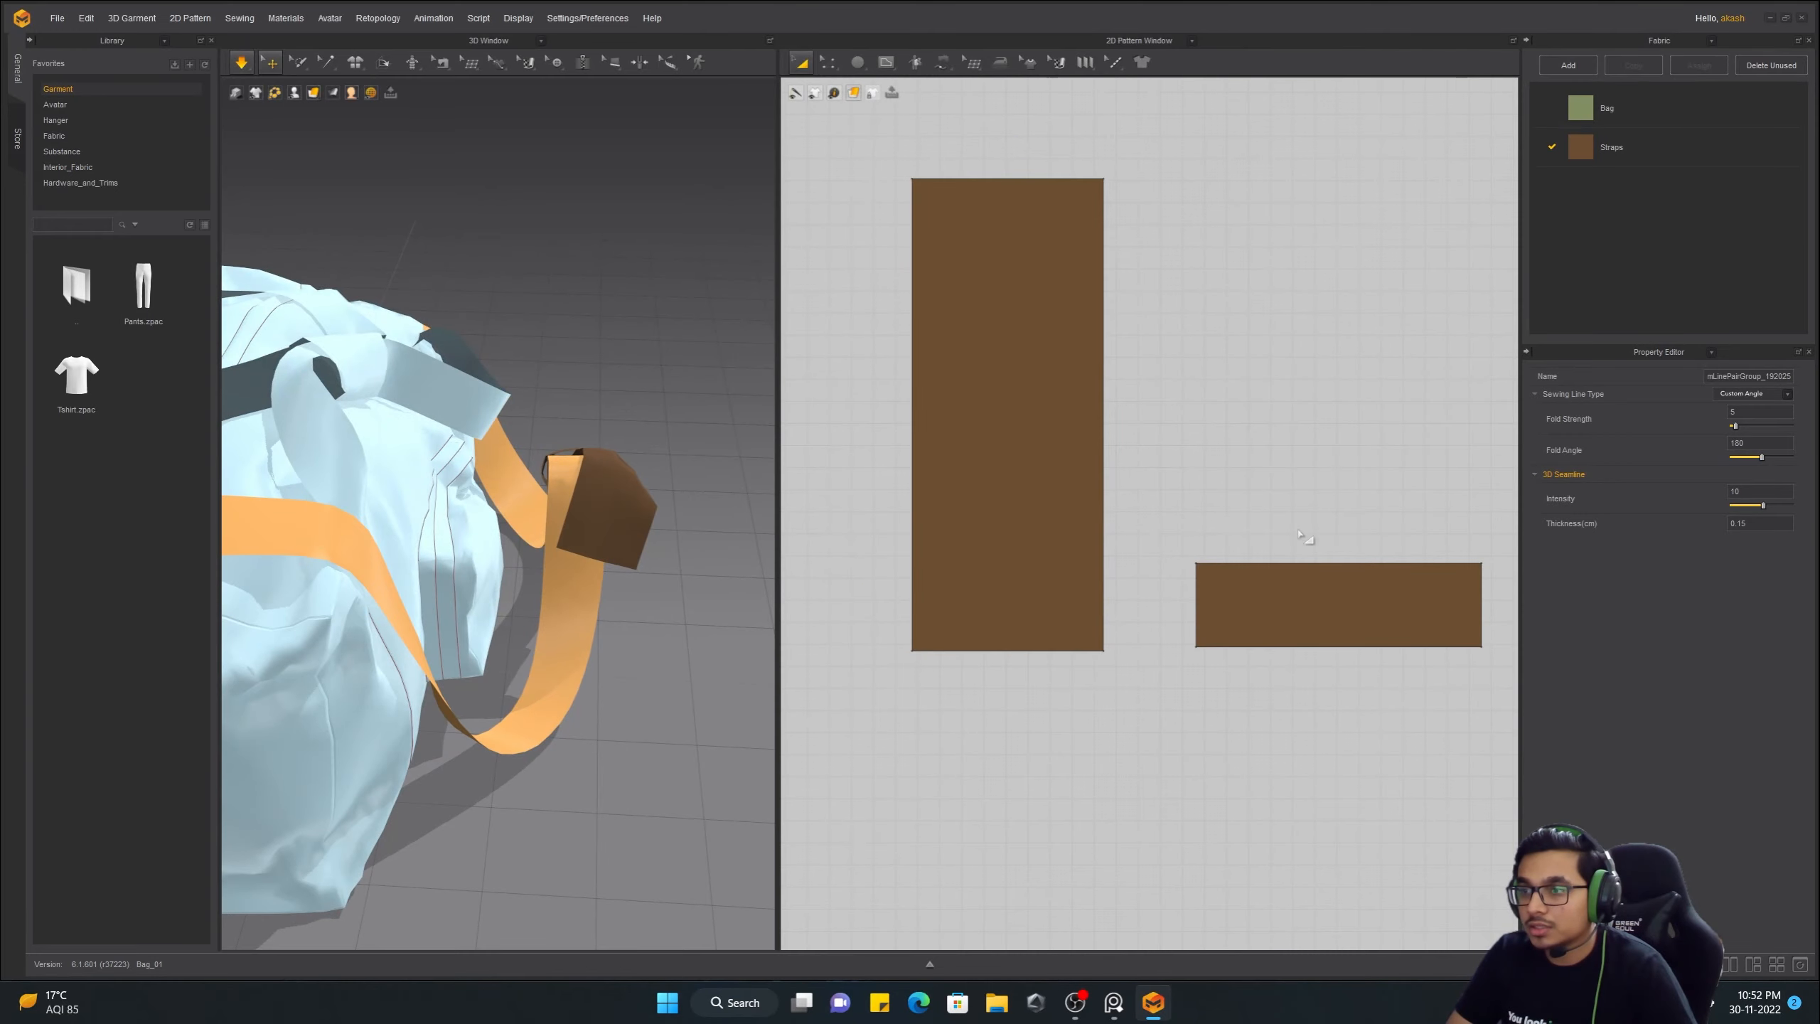
Duplicate the small patch and place the copy above it in 2D
{"action": "left_click_drag", "start_coordinate": [1333, 605], "coordinate": [1341, 609]}
{"action": "key", "text": "ctrl+c"}
{"action": "key", "text": "ctrl+v"}
{"action": "left_click", "coordinate": [1347, 337]}
Free-sew the duplicate patch's short edges to the upper part of the large patch's long edges
{"action": "left_click", "coordinate": [943, 64]}
{"action": "left_click", "coordinate": [954, 99]}
{"action": "scroll", "coordinate": [1118, 301], "scroll_direction": "up", "scroll_amount": 1}
{"action": "middle_click_drag", "start_coordinate": [1118, 302], "coordinate": [1097, 358]}
{"action": "left_click", "coordinate": [943, 63]}
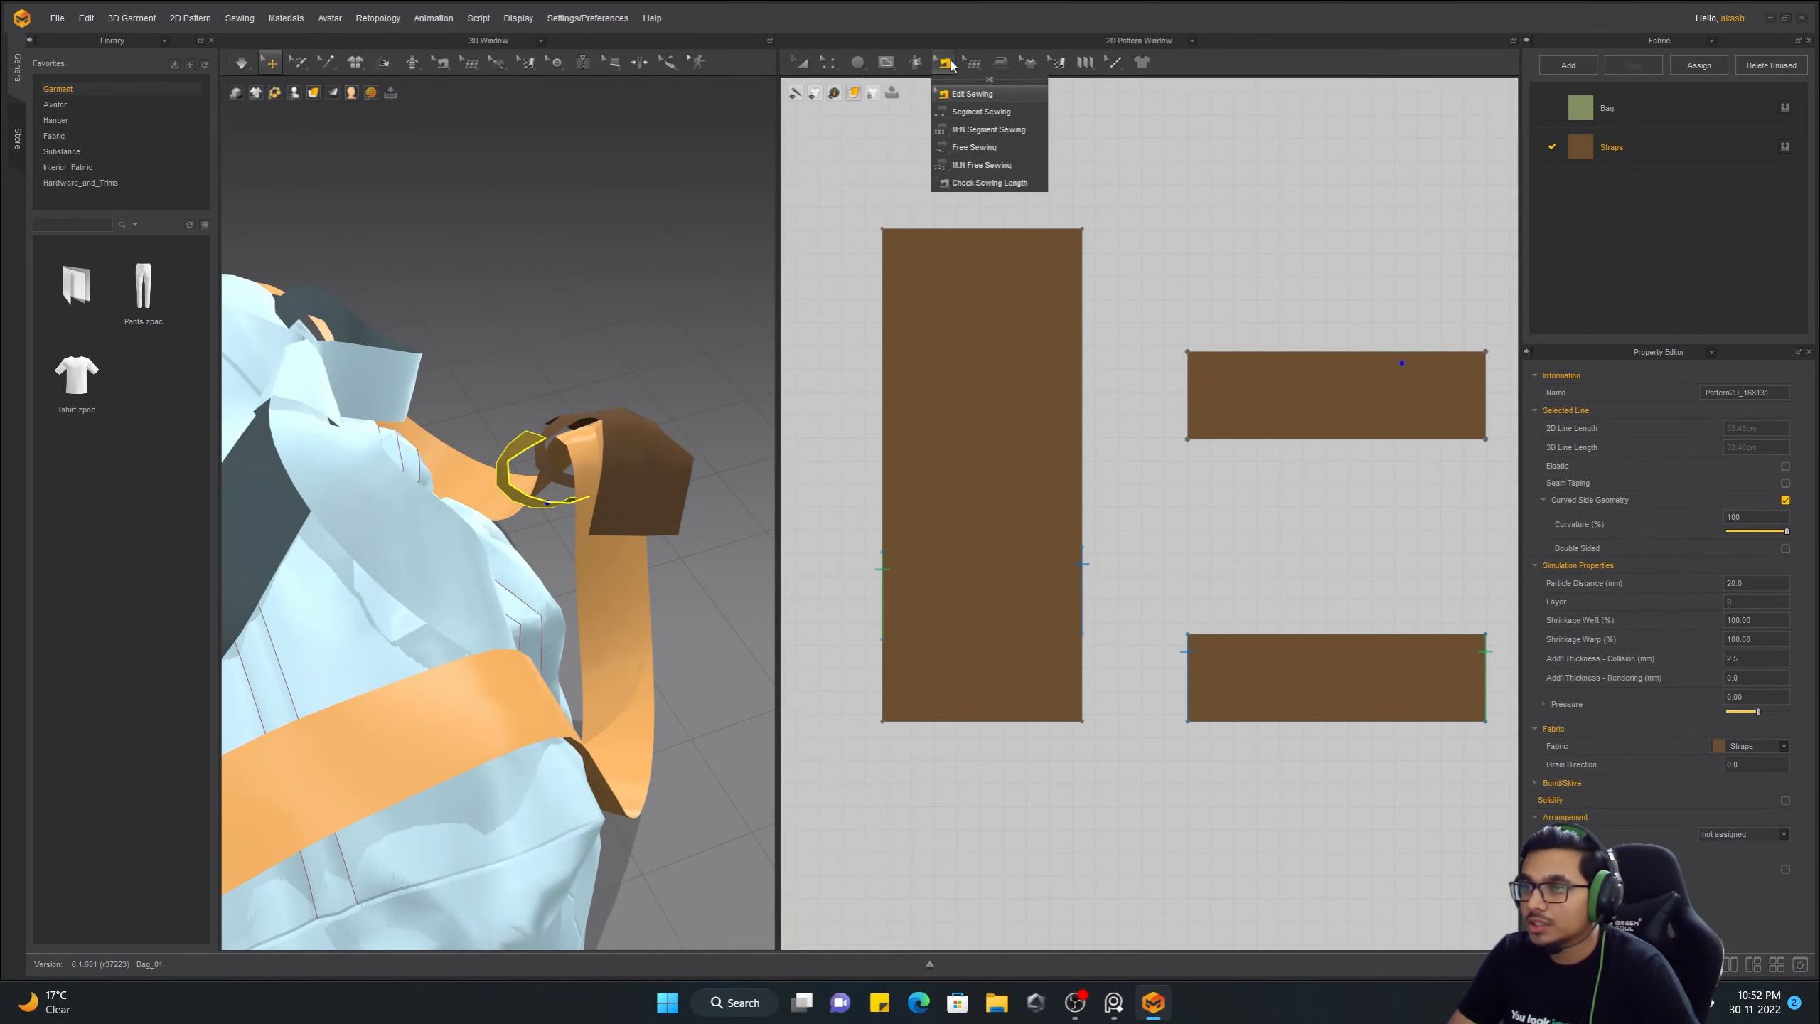
{"action": "left_click", "coordinate": [974, 148]}
{"action": "left_click", "coordinate": [1188, 352]}
{"action": "left_click", "coordinate": [1188, 439]}
Narrow both small patches together in 2D and simulate the wrap tightening around the strap
{"action": "key", "text": "z"}
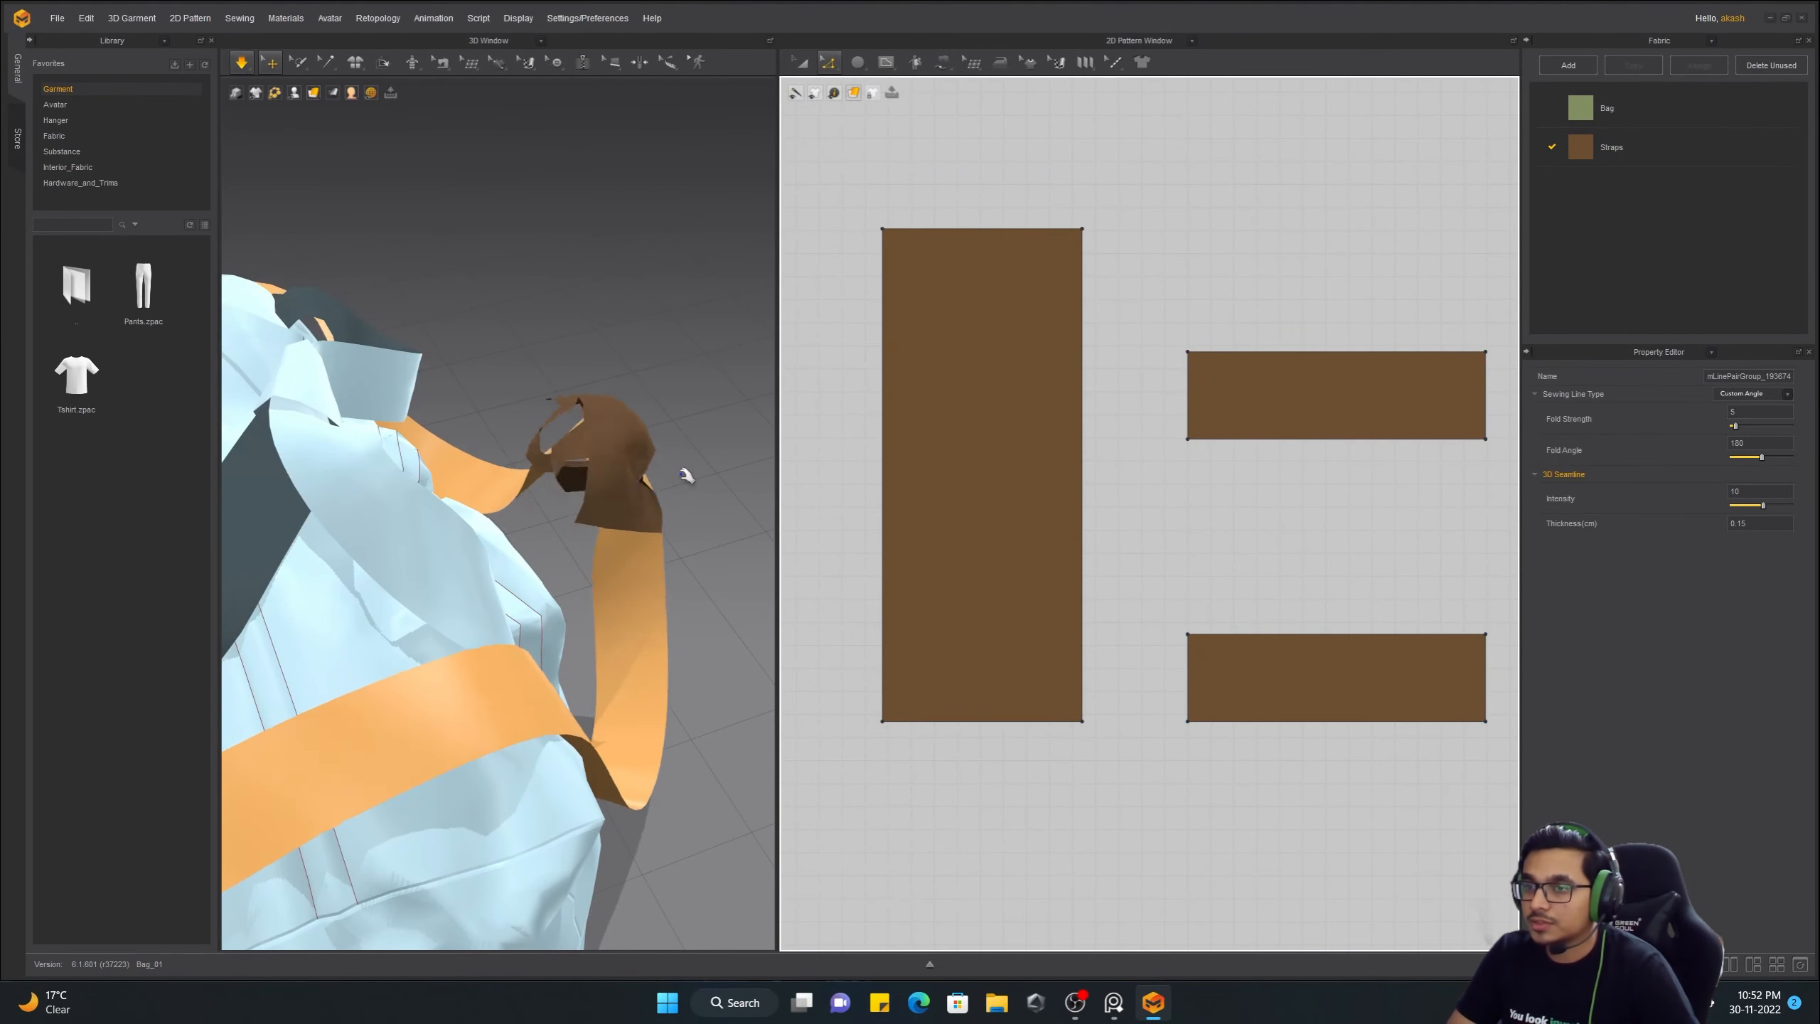
{"action": "right_click_drag", "start_coordinate": [682, 476], "coordinate": [406, 536]}
{"action": "key", "text": "a"}
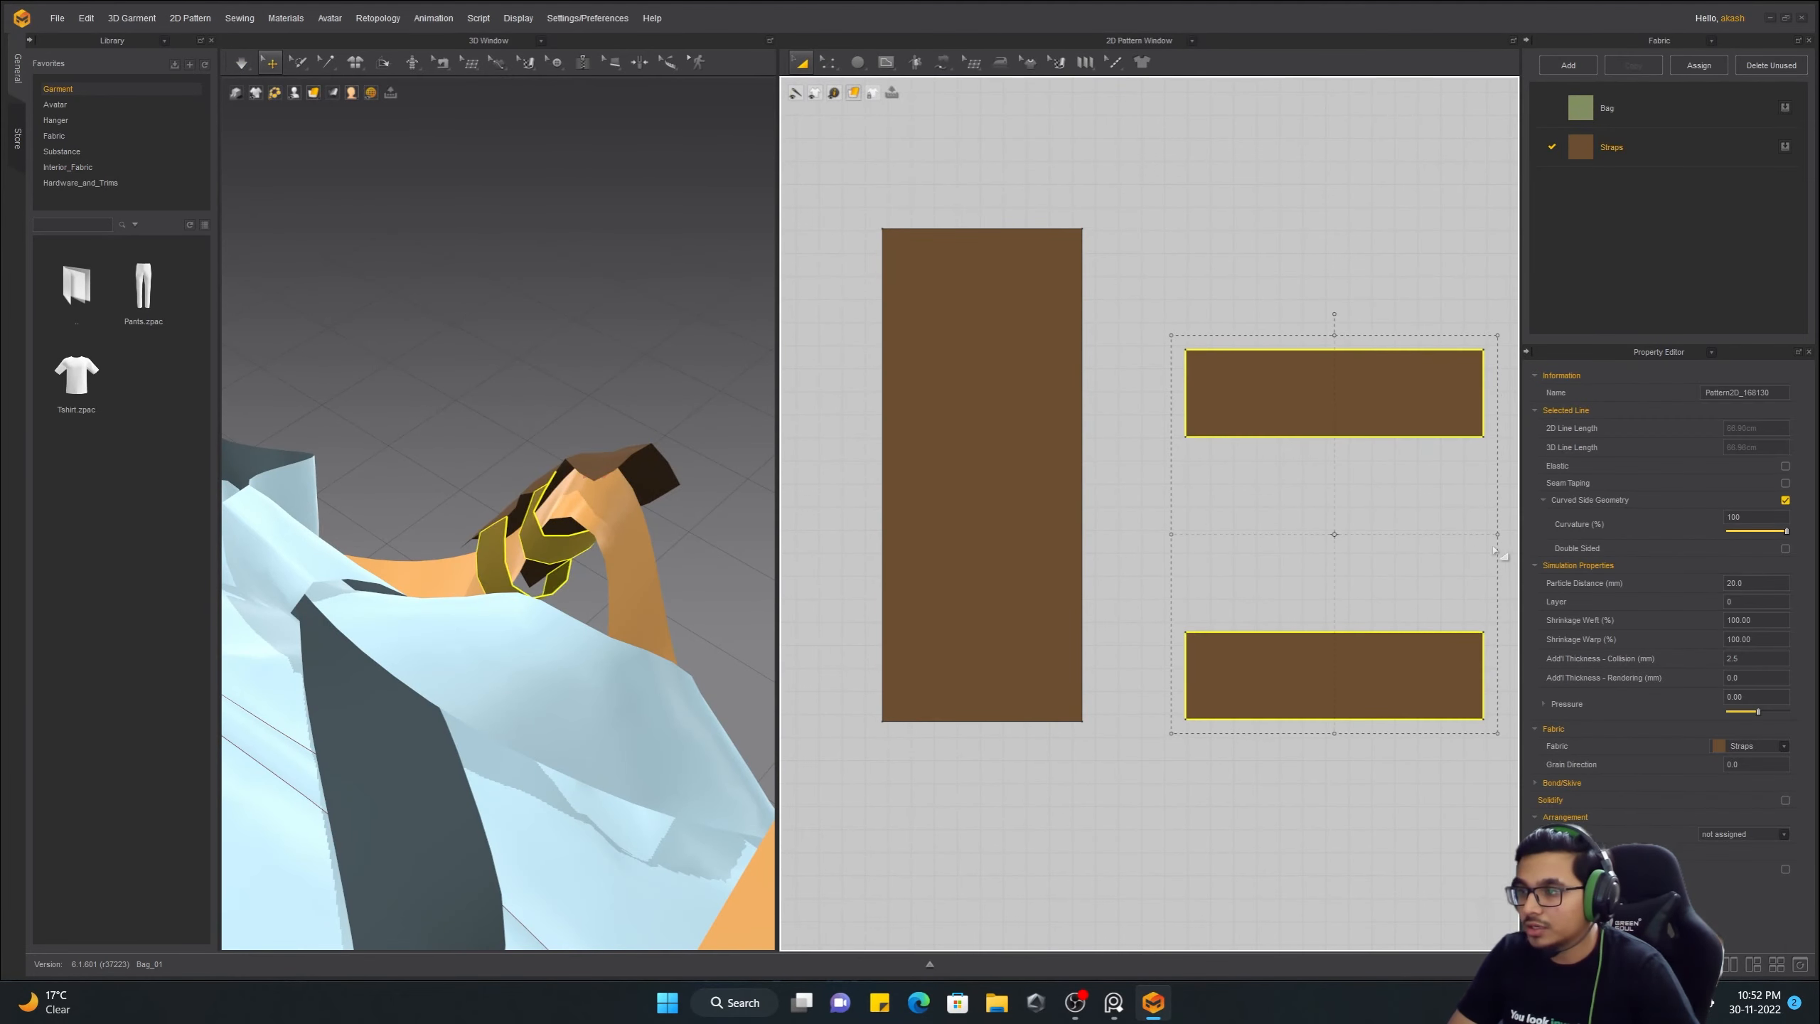
{"action": "left_click_drag", "start_coordinate": [555, 455], "coordinate": [738, 384]}
{"action": "key", "text": "space"}
{"action": "key", "text": "space"}
Pull the wrapped section of the strap in 3D to straighten the patches around it
{"action": "right_click_drag", "start_coordinate": [644, 402], "coordinate": [423, 439]}
{"action": "scroll", "coordinate": [423, 439], "scroll_direction": "down", "scroll_amount": 3}
{"action": "mouse_move", "coordinate": [423, 439]}
{"action": "left_mouse_down"}
{"action": "mouse_move", "coordinate": [401, 458]}
{"action": "mouse_move", "coordinate": [429, 422]}
{"action": "left_mouse_up"}
{"action": "right_click_drag", "start_coordinate": [430, 430], "coordinate": [538, 524]}
{"action": "mouse_move", "coordinate": [506, 502]}
{"action": "left_mouse_down"}
{"action": "mouse_move", "coordinate": [518, 518]}
{"action": "mouse_move", "coordinate": [494, 534]}
{"action": "left_mouse_up"}
{"action": "right_click_drag", "start_coordinate": [494, 534], "coordinate": [523, 516]}
Select the large patch and both small patches and strengthen them
{"action": "left_click_drag", "start_coordinate": [1469, 767], "coordinate": [846, 187]}
{"action": "right_click", "coordinate": [547, 478]}
{"action": "left_click", "coordinate": [653, 175]}
Pull the strap and its stiffened pad so they settle on the ground along the bag's pocket side
{"action": "right_click_drag", "start_coordinate": [617, 344], "coordinate": [603, 444]}
{"action": "left_click_drag", "start_coordinate": [602, 444], "coordinate": [621, 431]}
{"action": "right_click_drag", "start_coordinate": [621, 431], "coordinate": [545, 487]}
{"action": "left_click_drag", "start_coordinate": [544, 488], "coordinate": [566, 516]}
{"action": "right_click_drag", "start_coordinate": [566, 516], "coordinate": [534, 653]}
{"action": "scroll", "coordinate": [509, 663], "scroll_direction": "down", "scroll_amount": 4}
{"action": "scroll", "coordinate": [594, 651], "scroll_direction": "up", "scroll_amount": 4}
{"action": "left_click_drag", "start_coordinate": [527, 674], "coordinate": [531, 664]}
{"action": "scroll", "coordinate": [1118, 247], "scroll_direction": "down", "scroll_amount": 4}
{"action": "scroll", "coordinate": [936, 269], "scroll_direction": "up", "scroll_amount": 5}
Round all four corners of the large patch in 2D by about 2.5 cm each
{"action": "middle_click_drag", "start_coordinate": [936, 269], "coordinate": [895, 382]}
{"action": "left_click", "coordinate": [895, 382]}
{"action": "left_click", "coordinate": [833, 66]}
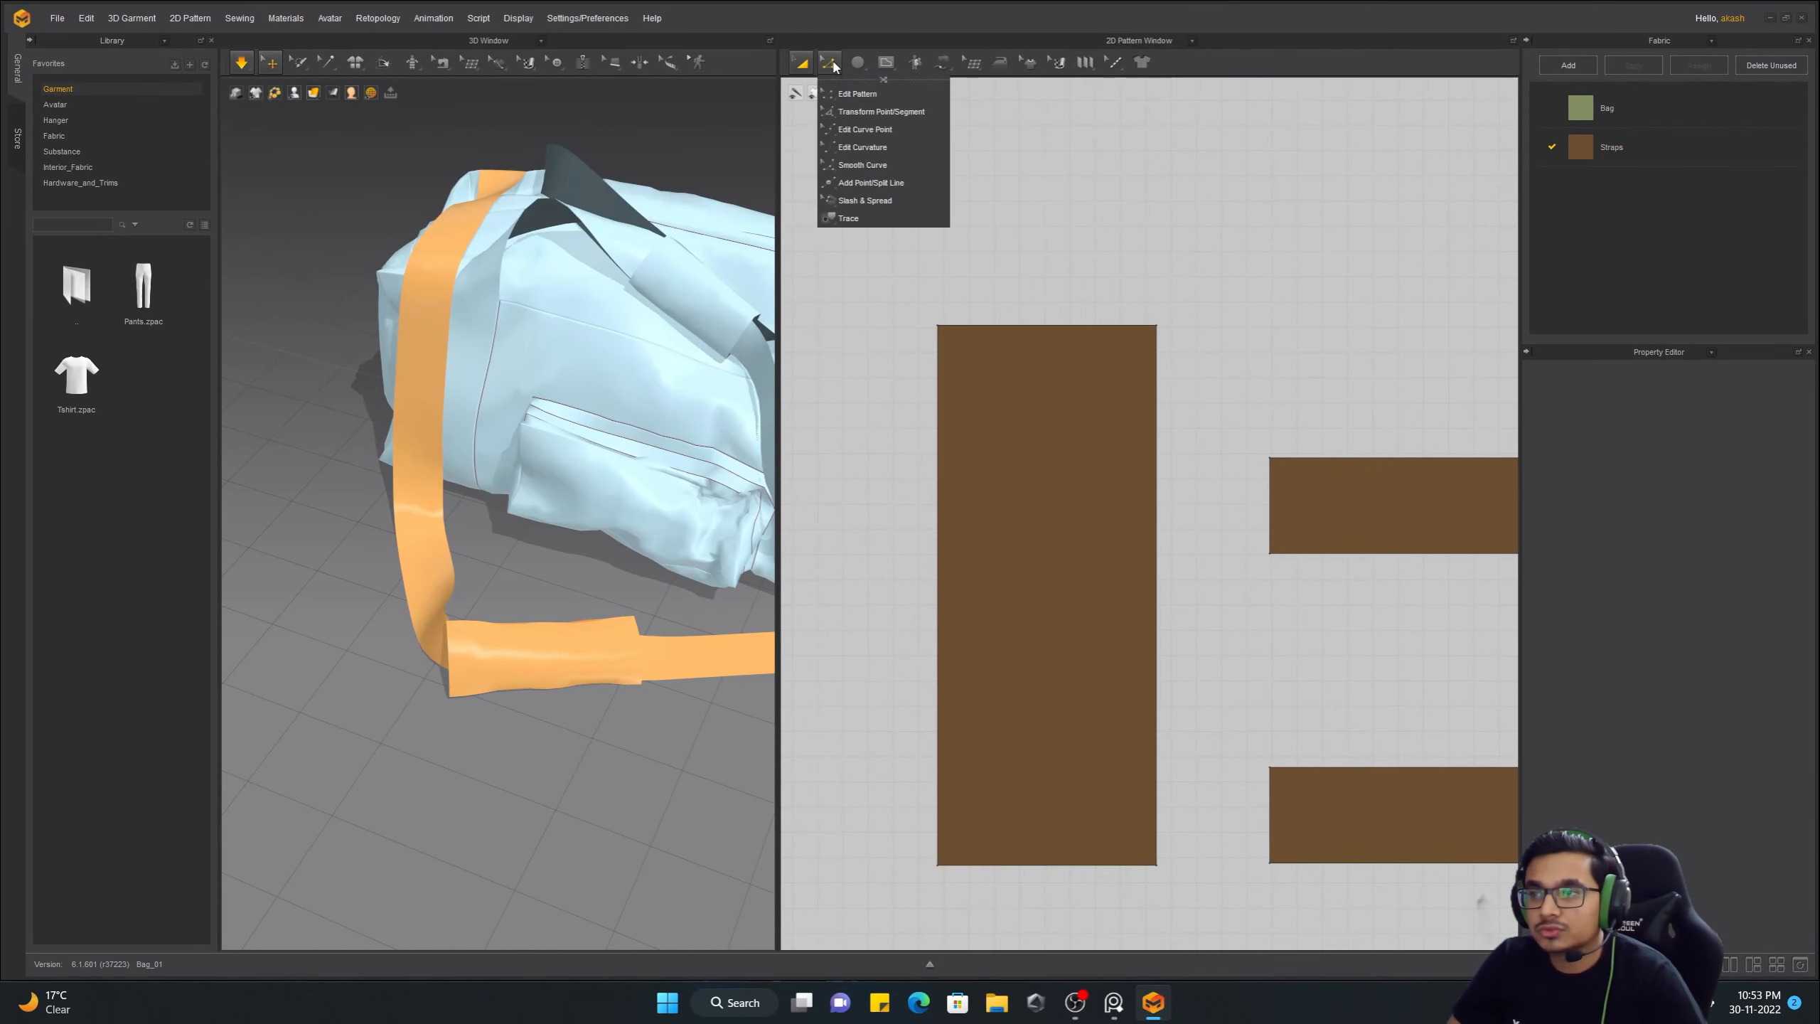
{"action": "left_click", "coordinate": [888, 111]}
{"action": "left_click_drag", "start_coordinate": [937, 326], "coordinate": [975, 364]}
{"action": "left_click", "coordinate": [830, 63]}
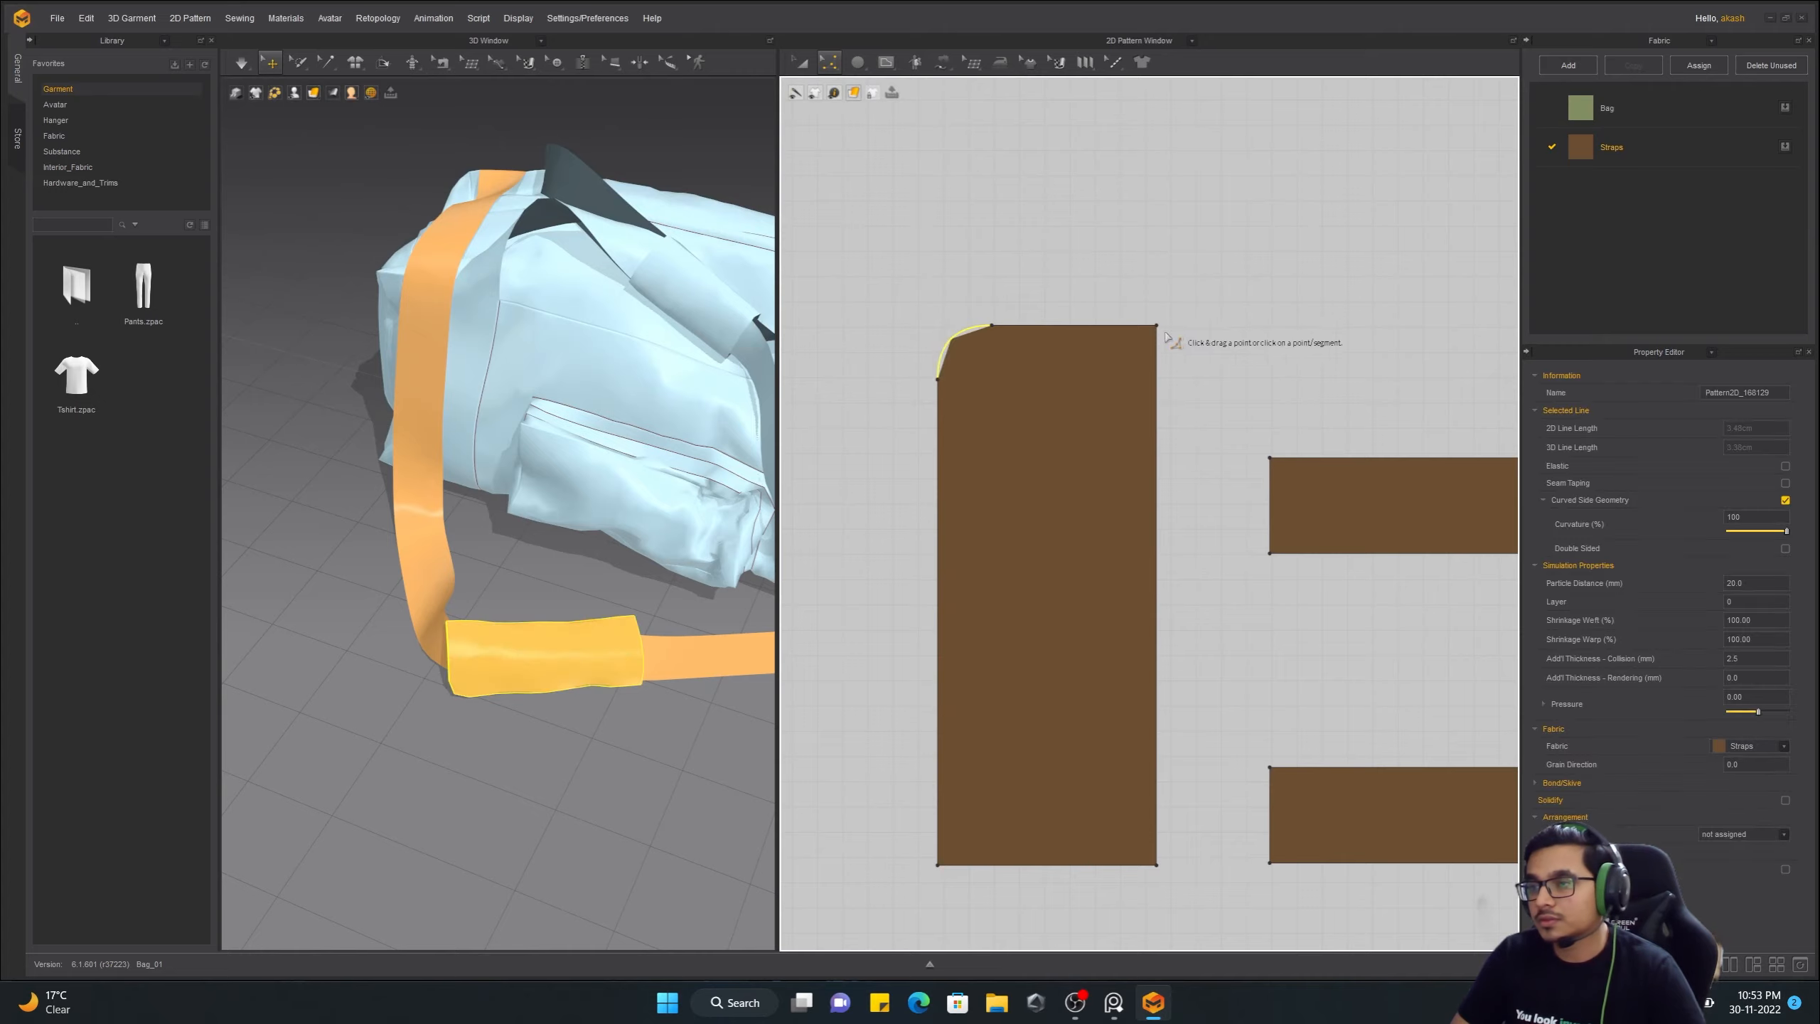
{"action": "left_click_drag", "start_coordinate": [1157, 325], "coordinate": [1114, 367]}
{"action": "scroll", "coordinate": [1108, 401], "scroll_direction": "down", "scroll_amount": 2}
{"action": "middle_click_drag", "start_coordinate": [1075, 559], "coordinate": [1023, 394]}
{"action": "left_click_drag", "start_coordinate": [918, 602], "coordinate": [942, 578]}
{"action": "left_click_drag", "start_coordinate": [1072, 566], "coordinate": [1066, 558]}
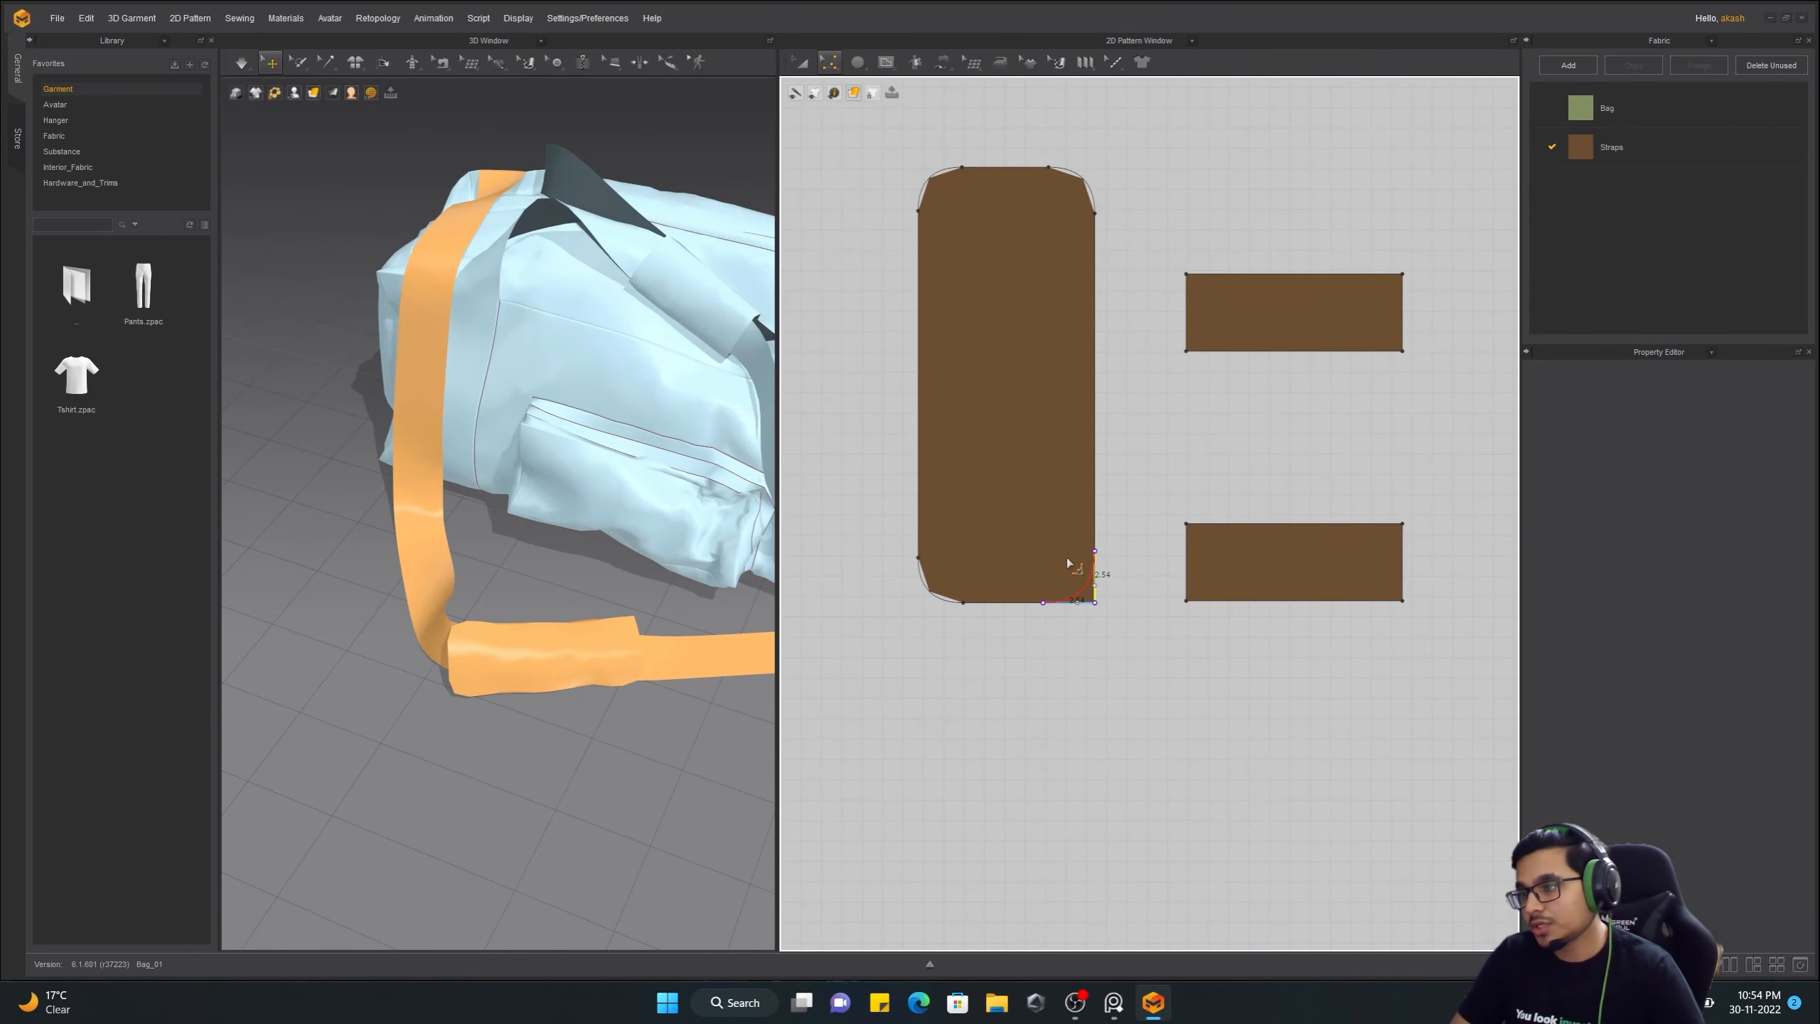
Simulate the shoulder pad with its rounded corners on the strap
{"action": "left_click", "coordinate": [589, 657]}
{"action": "right_click_drag", "start_coordinate": [588, 657], "coordinate": [670, 727]}
{"action": "scroll", "coordinate": [670, 727], "scroll_direction": "up", "scroll_amount": 5}
{"action": "key", "text": "space"}
Unfreeze the bag patterns and simulate the complete bag, pulling the wrapped handle grip into place
{"action": "left_click", "coordinate": [1331, 521]}
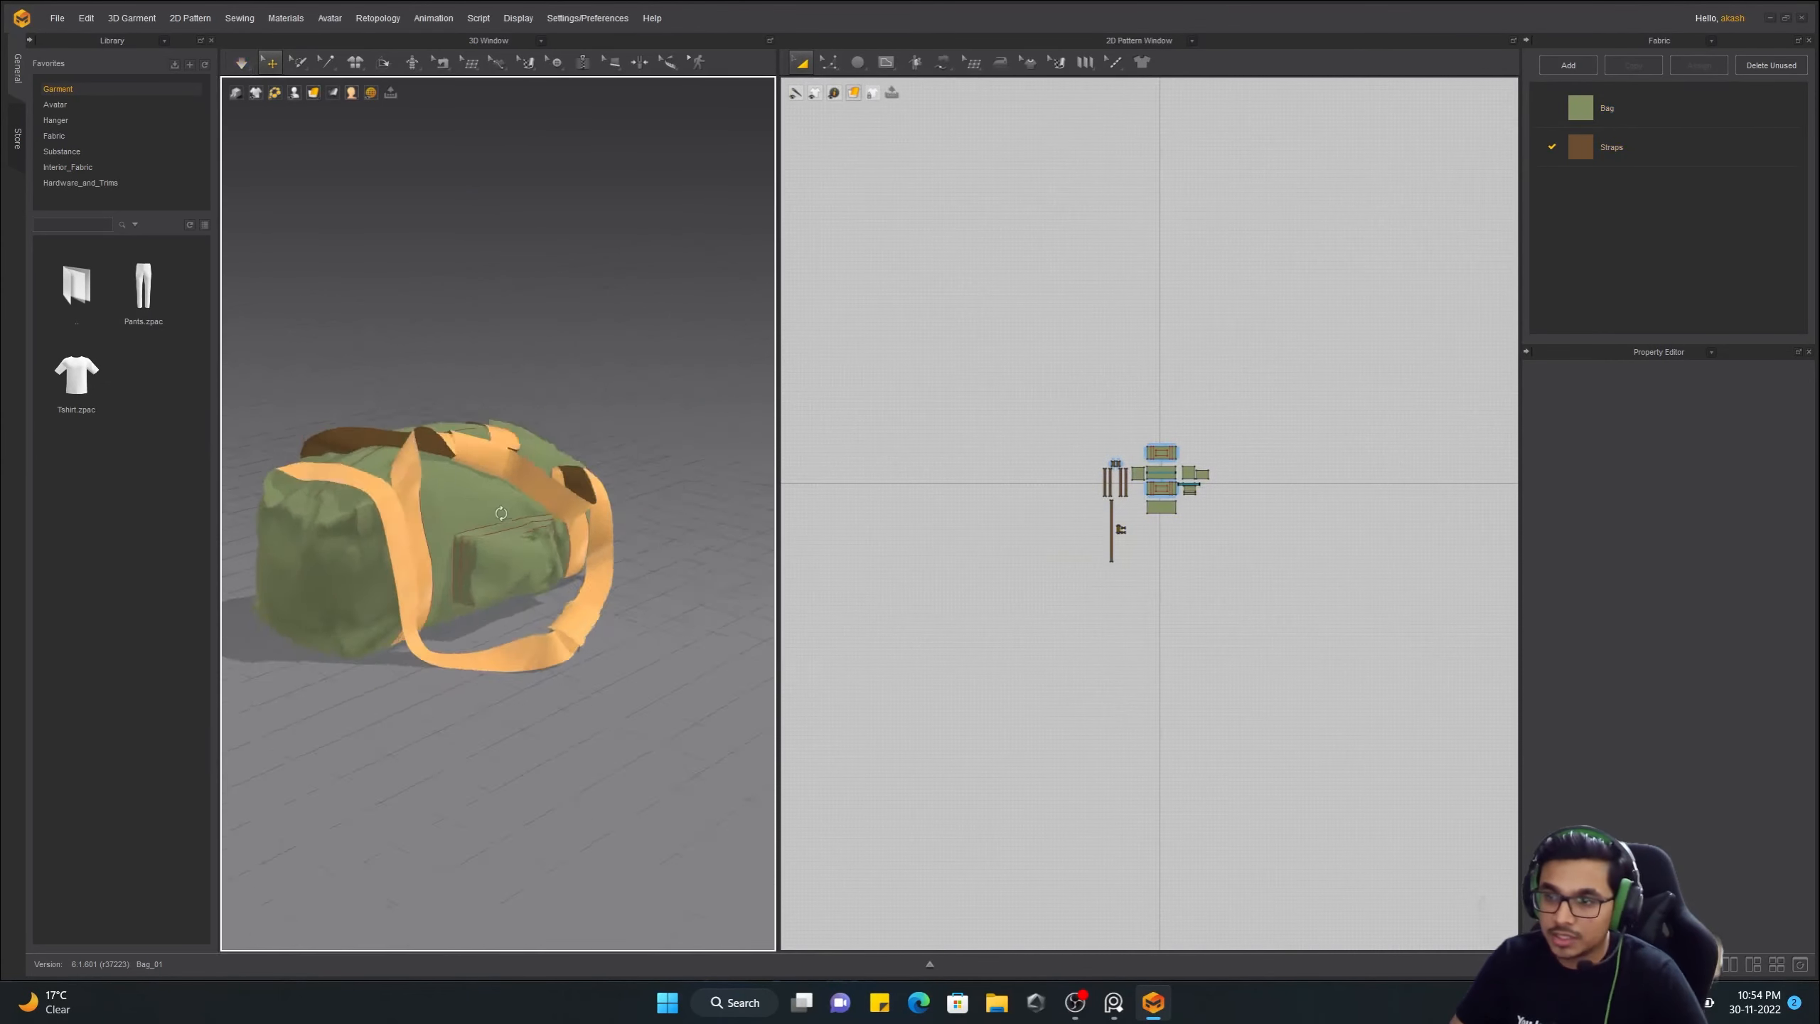
{"action": "right_click_drag", "start_coordinate": [501, 513], "coordinate": [438, 534]}
{"action": "key", "text": "space"}
{"action": "left_click_drag", "start_coordinate": [528, 496], "coordinate": [538, 472]}
{"action": "right_click_drag", "start_coordinate": [502, 527], "coordinate": [663, 659]}
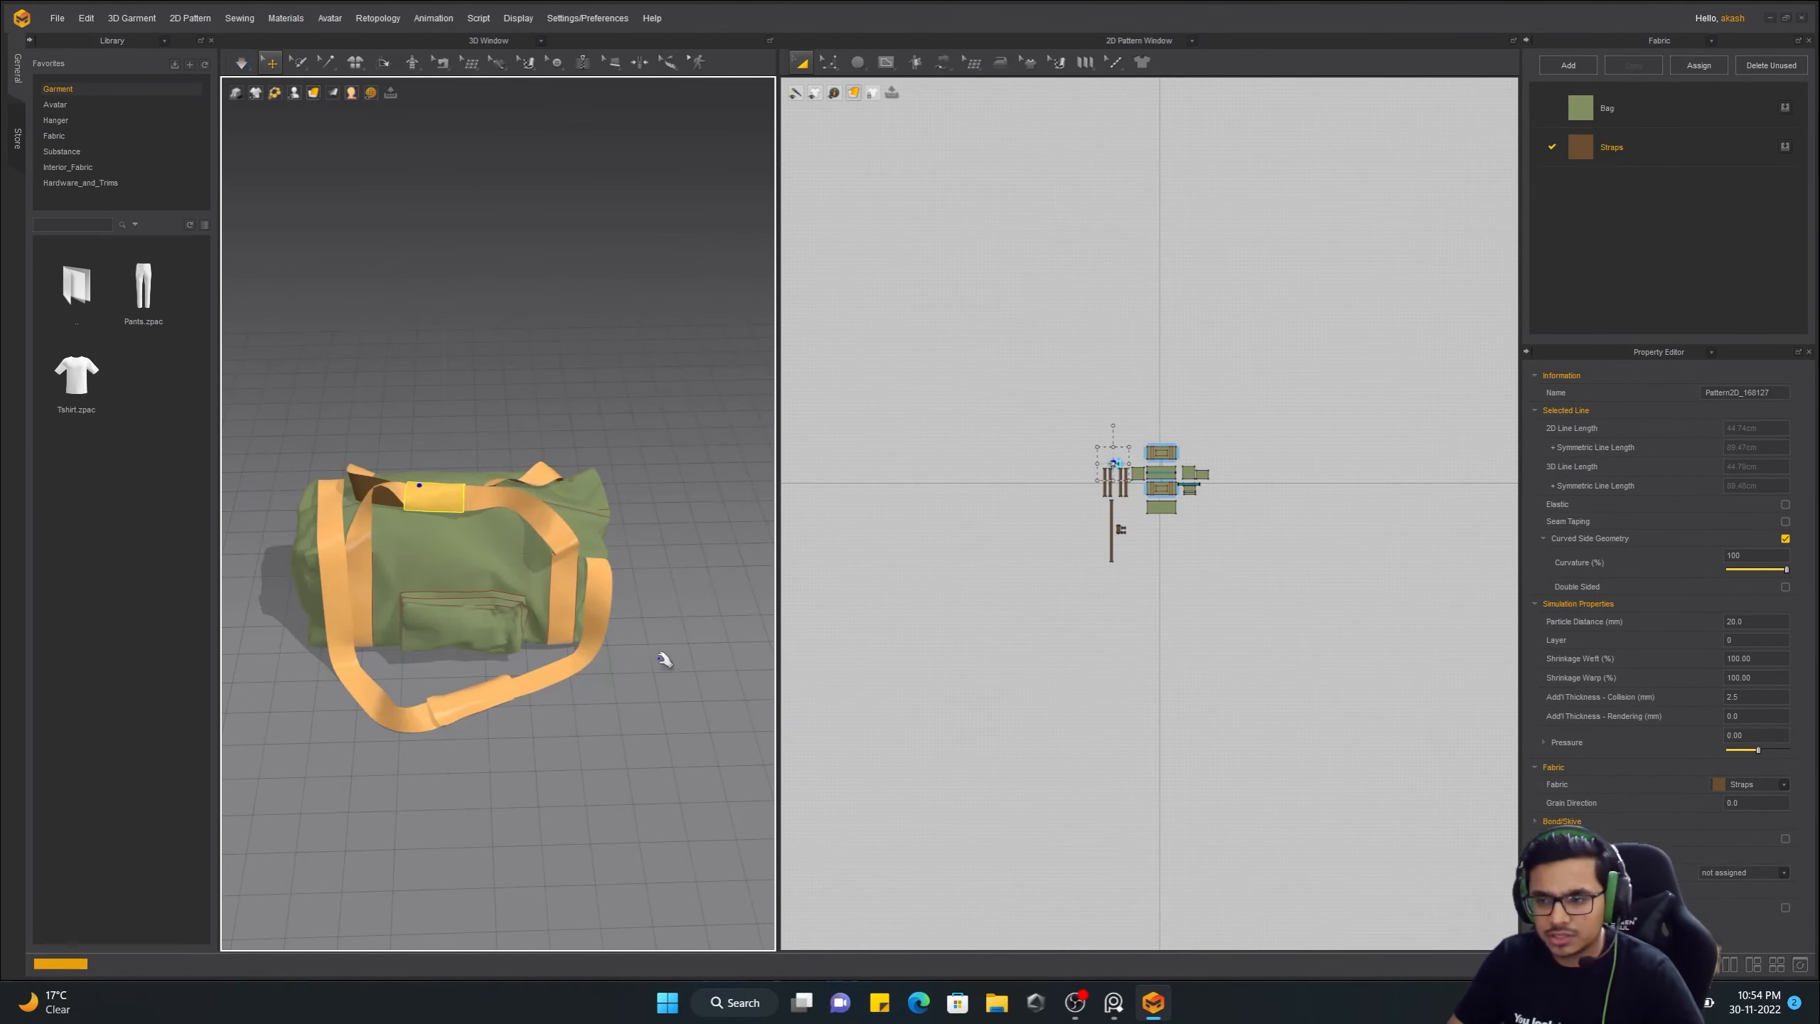
Apply pressure to the pocket's pattern pieces and pull the pocket fabric while simulating so it puffs out
{"action": "scroll", "coordinate": [1187, 475], "scroll_direction": "up", "scroll_amount": 10}
{"action": "middle_click_drag", "start_coordinate": [1187, 430], "coordinate": [1122, 528]}
{"action": "left_click", "coordinate": [1307, 472]}
{"action": "key", "text": "space"}
{"action": "scroll", "coordinate": [484, 595], "scroll_direction": "up", "scroll_amount": 5}
{"action": "scroll", "coordinate": [484, 595], "scroll_direction": "up", "scroll_amount": 5}
{"action": "left_click_drag", "start_coordinate": [1416, 436], "coordinate": [1251, 553]}
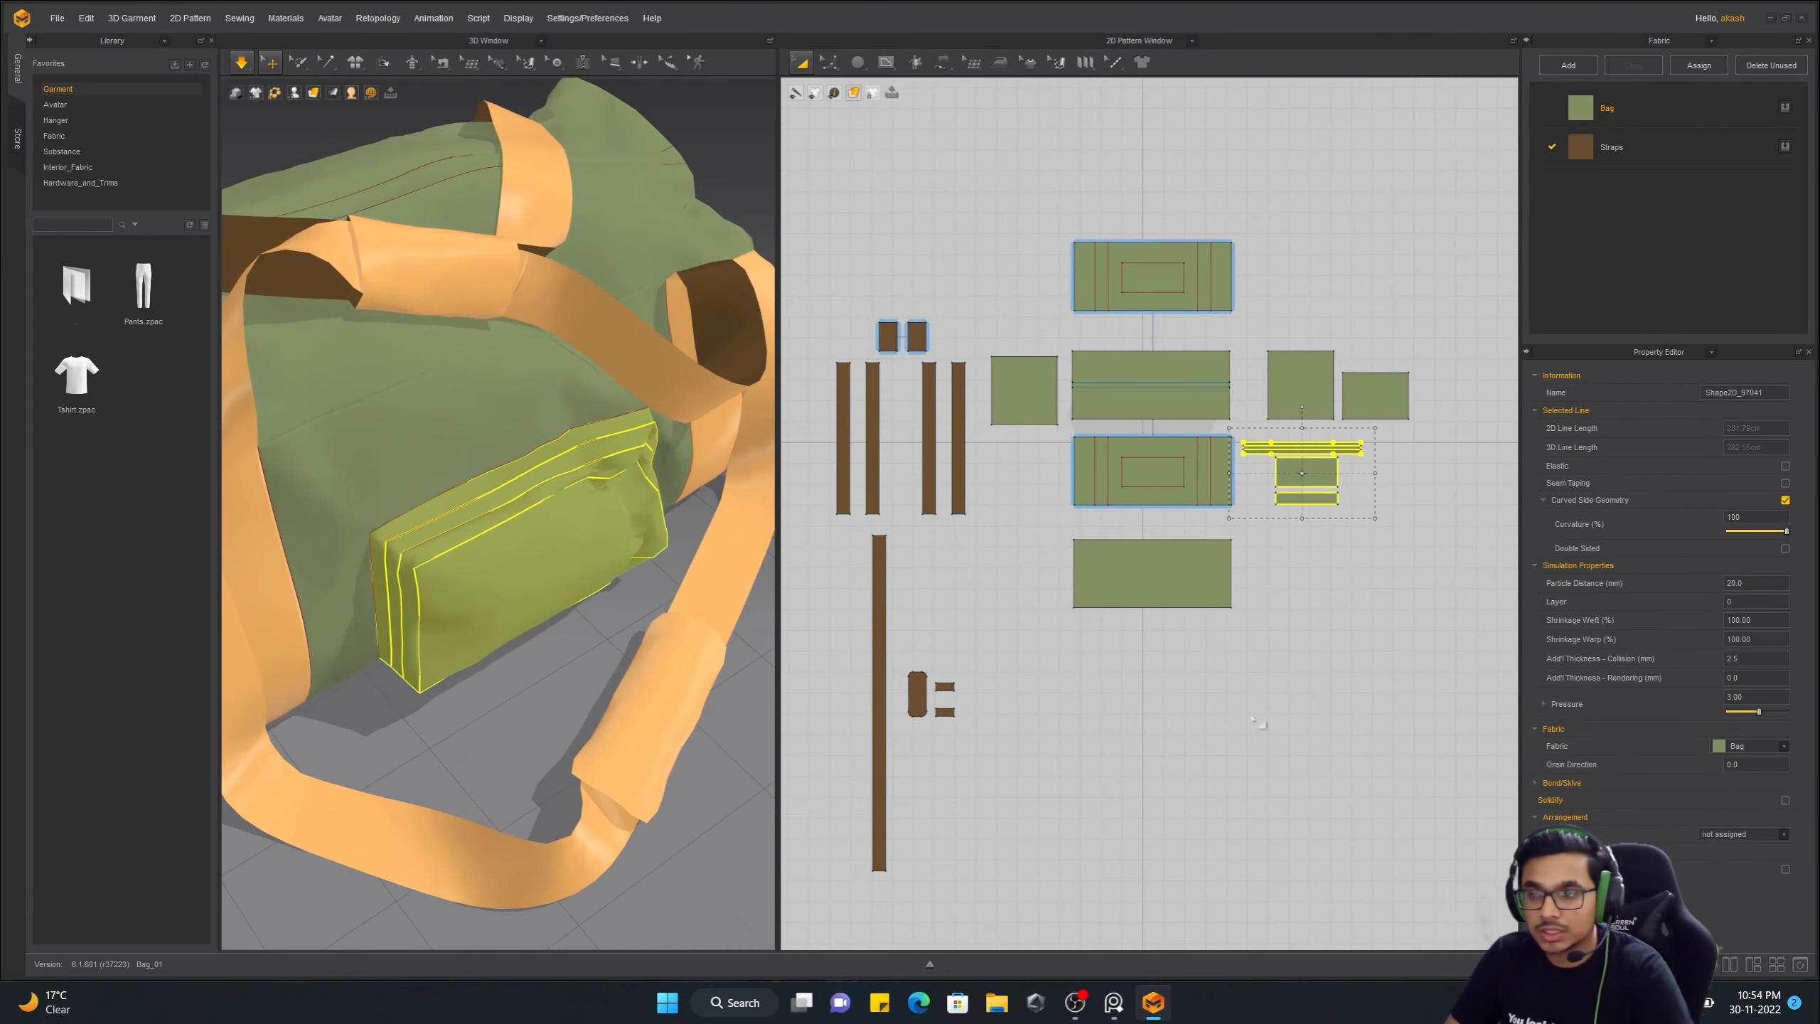
{"action": "right_click_drag", "start_coordinate": [544, 610], "coordinate": [445, 567]}
{"action": "left_click_drag", "start_coordinate": [544, 504], "coordinate": [562, 495]}
{"action": "right_click_drag", "start_coordinate": [447, 557], "coordinate": [494, 563]}
Set the pressure of the pocket pieces to 2 and simulate the bag to check the puffed front panel
{"action": "scroll", "coordinate": [524, 569], "scroll_direction": "down", "scroll_amount": 5}
{"action": "left_click_drag", "start_coordinate": [1422, 562], "coordinate": [1233, 457]}
{"action": "scroll", "coordinate": [464, 548], "scroll_direction": "down", "scroll_amount": 2}
{"action": "scroll", "coordinate": [1192, 778], "scroll_direction": "down", "scroll_amount": 2}
{"action": "left_click_drag", "start_coordinate": [1021, 309], "coordinate": [1433, 736]}
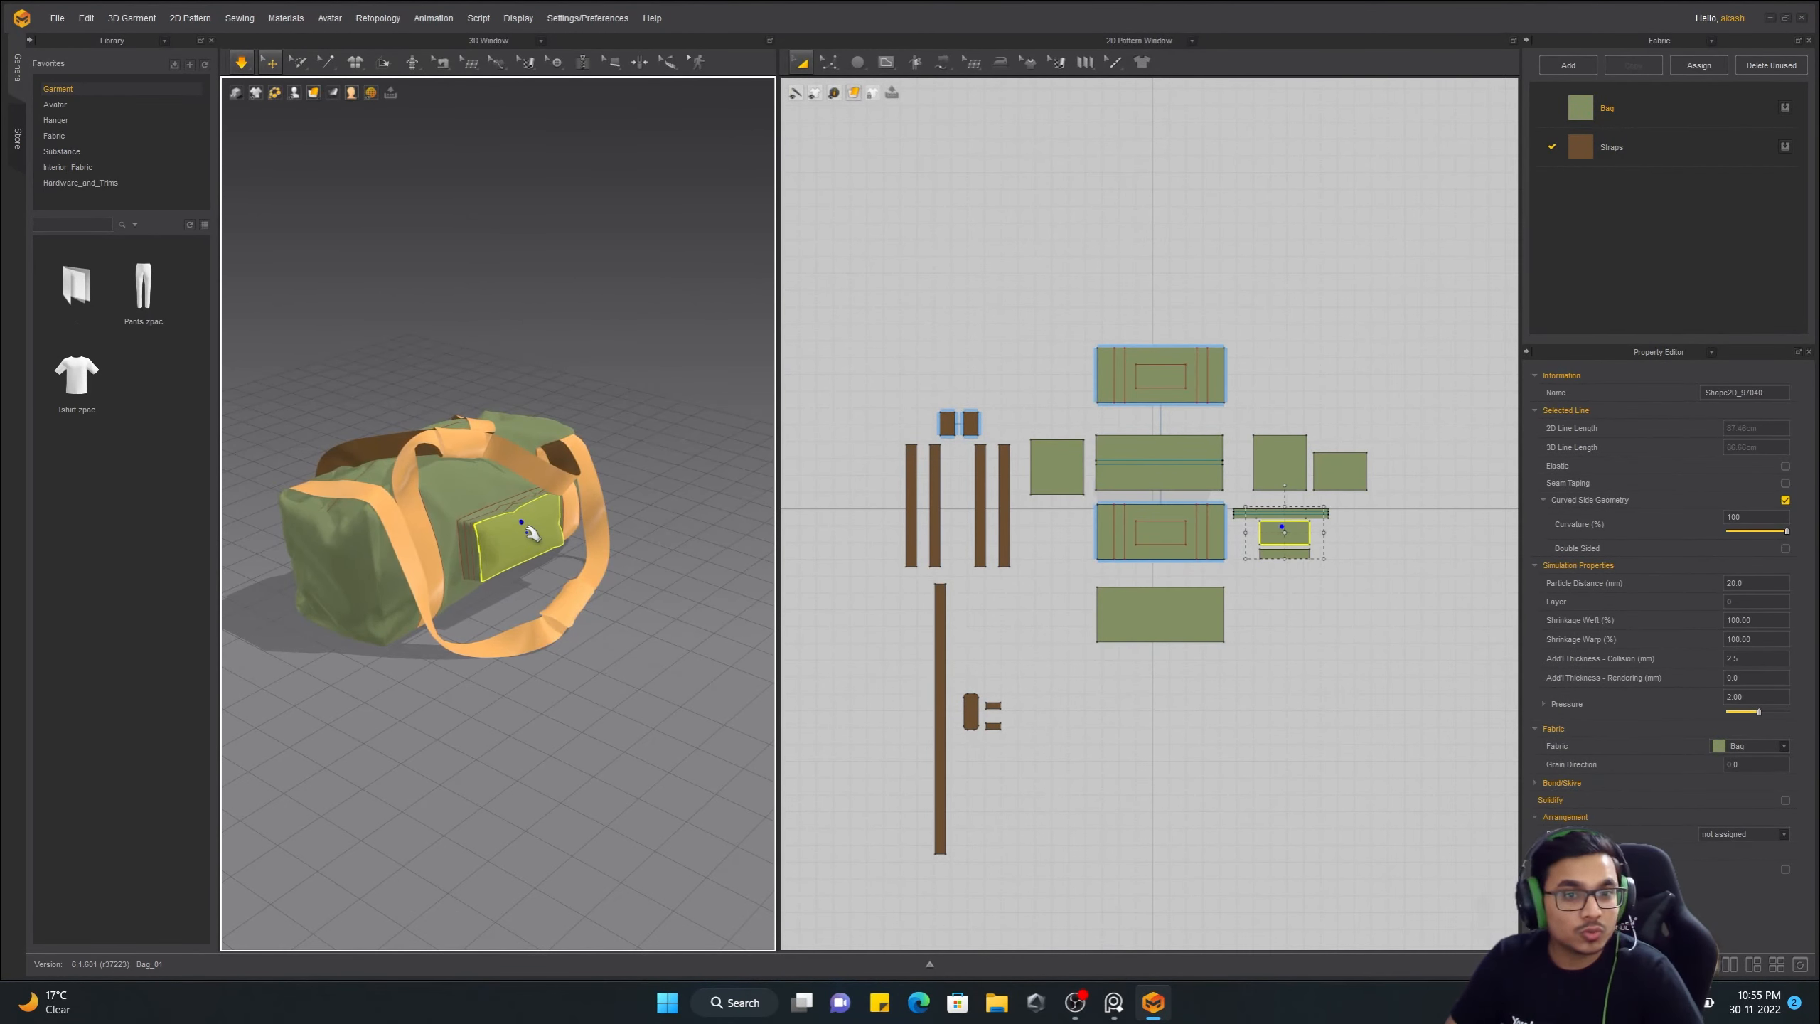
{"action": "right_click_drag", "start_coordinate": [476, 542], "coordinate": [401, 466]}
{"action": "scroll", "coordinate": [531, 552], "scroll_direction": "up", "scroll_amount": 5}
{"action": "left_click", "coordinate": [567, 593]}
{"action": "right_click_drag", "start_coordinate": [567, 594], "coordinate": [689, 656]}
{"action": "left_click", "coordinate": [581, 646]}
{"action": "key", "text": "space"}
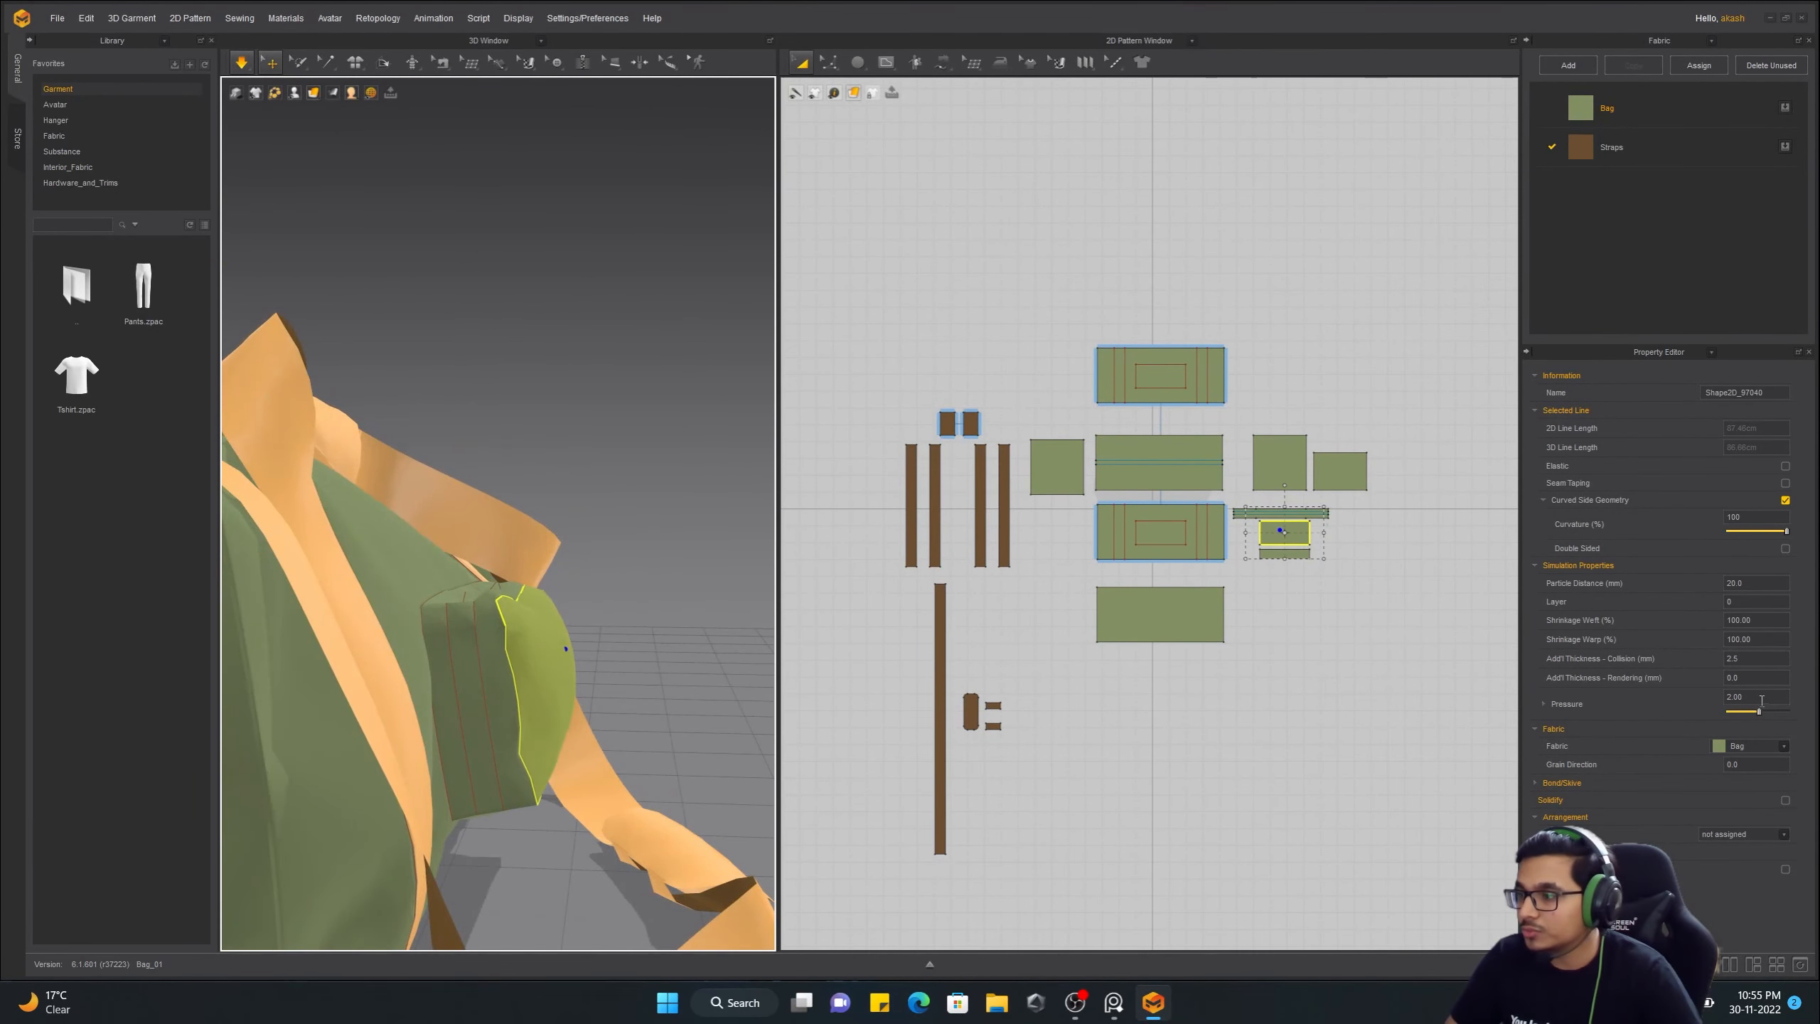
Reset the pressure on the pocket's front panel to 0 and simulate until the pocket settles
{"action": "double_click", "coordinate": [1763, 701]}
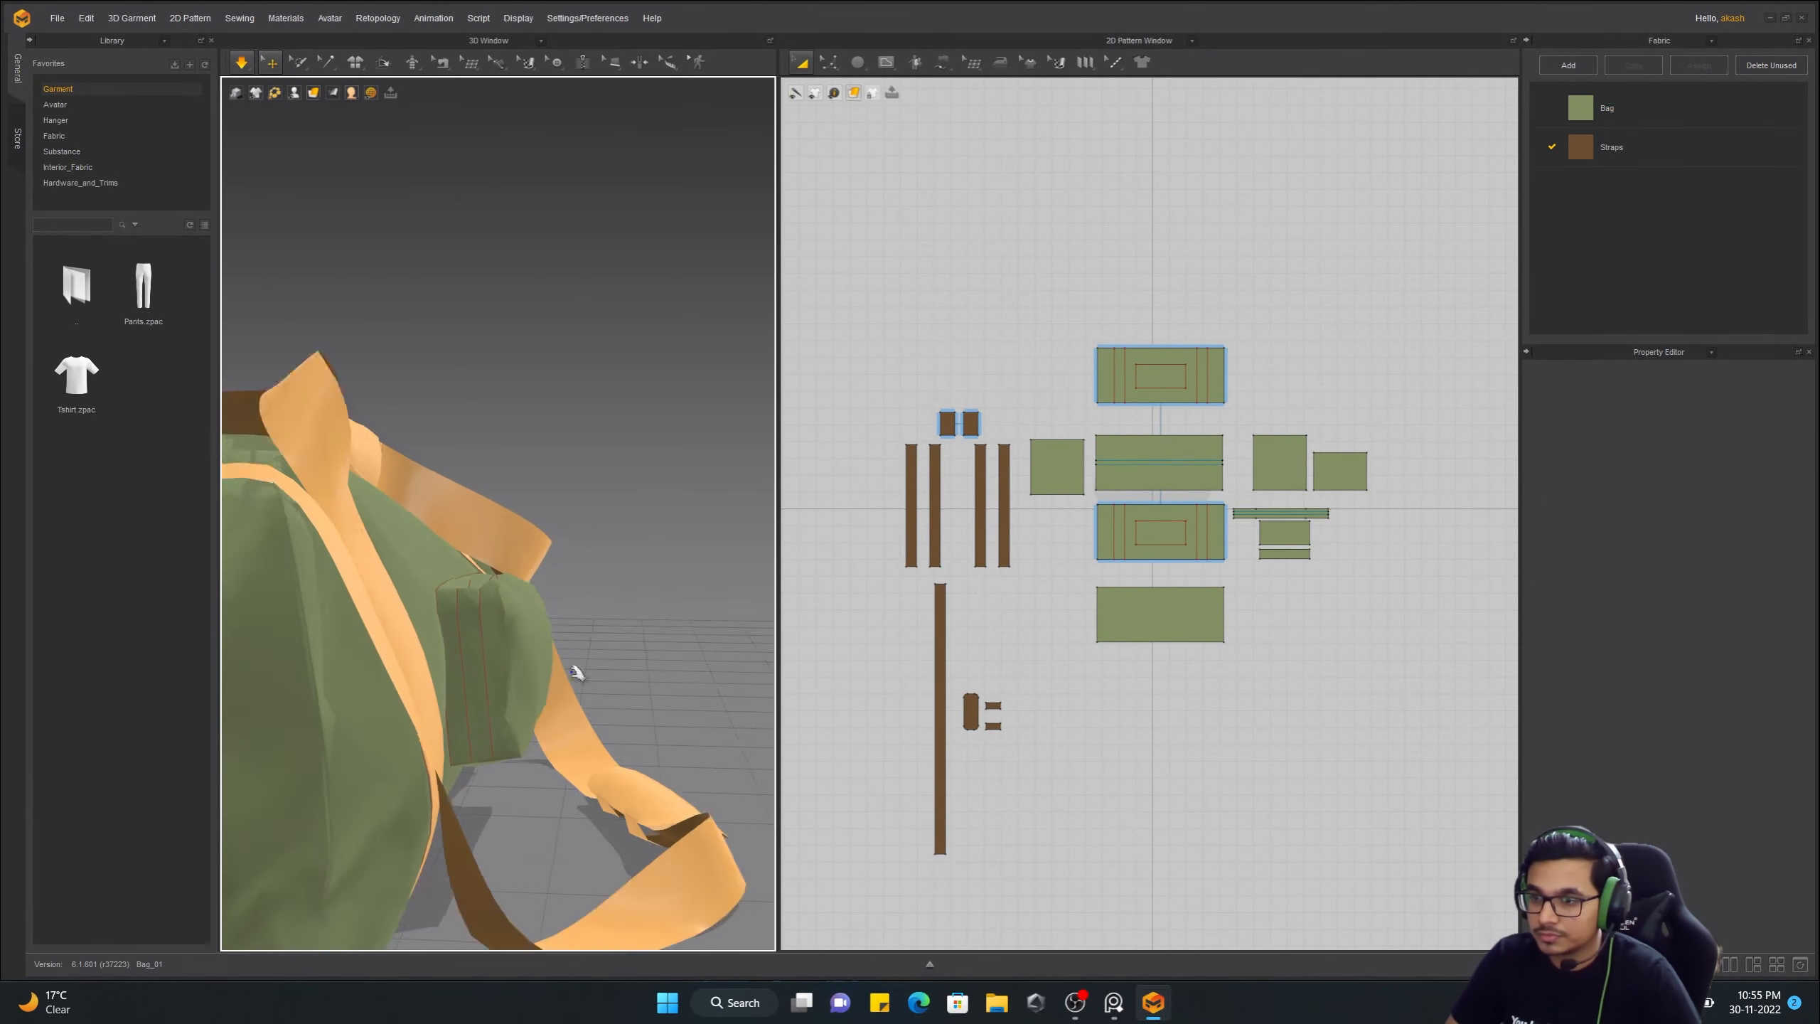
{"action": "right_click_drag", "start_coordinate": [576, 670], "coordinate": [502, 681]}
{"action": "left_click", "coordinate": [502, 681]}
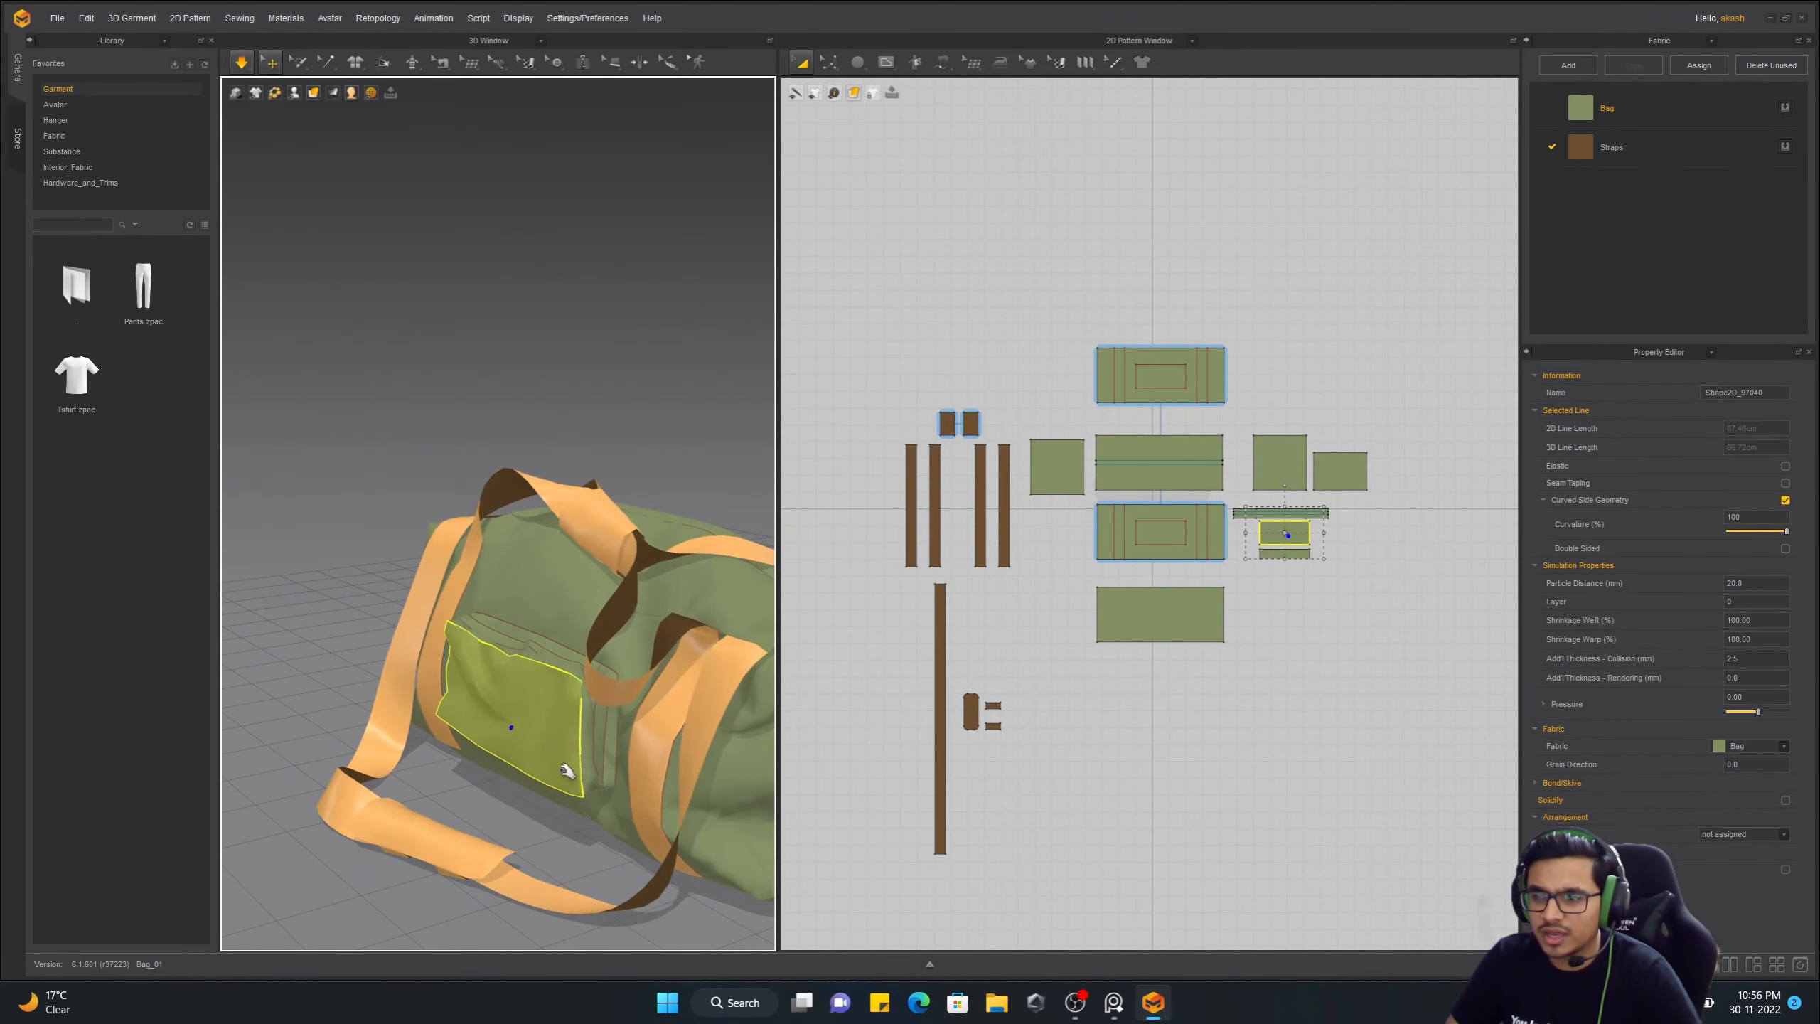
{"action": "key", "text": "space"}
{"action": "right_click_drag", "start_coordinate": [569, 772], "coordinate": [765, 808]}
{"action": "left_click", "coordinate": [520, 739]}
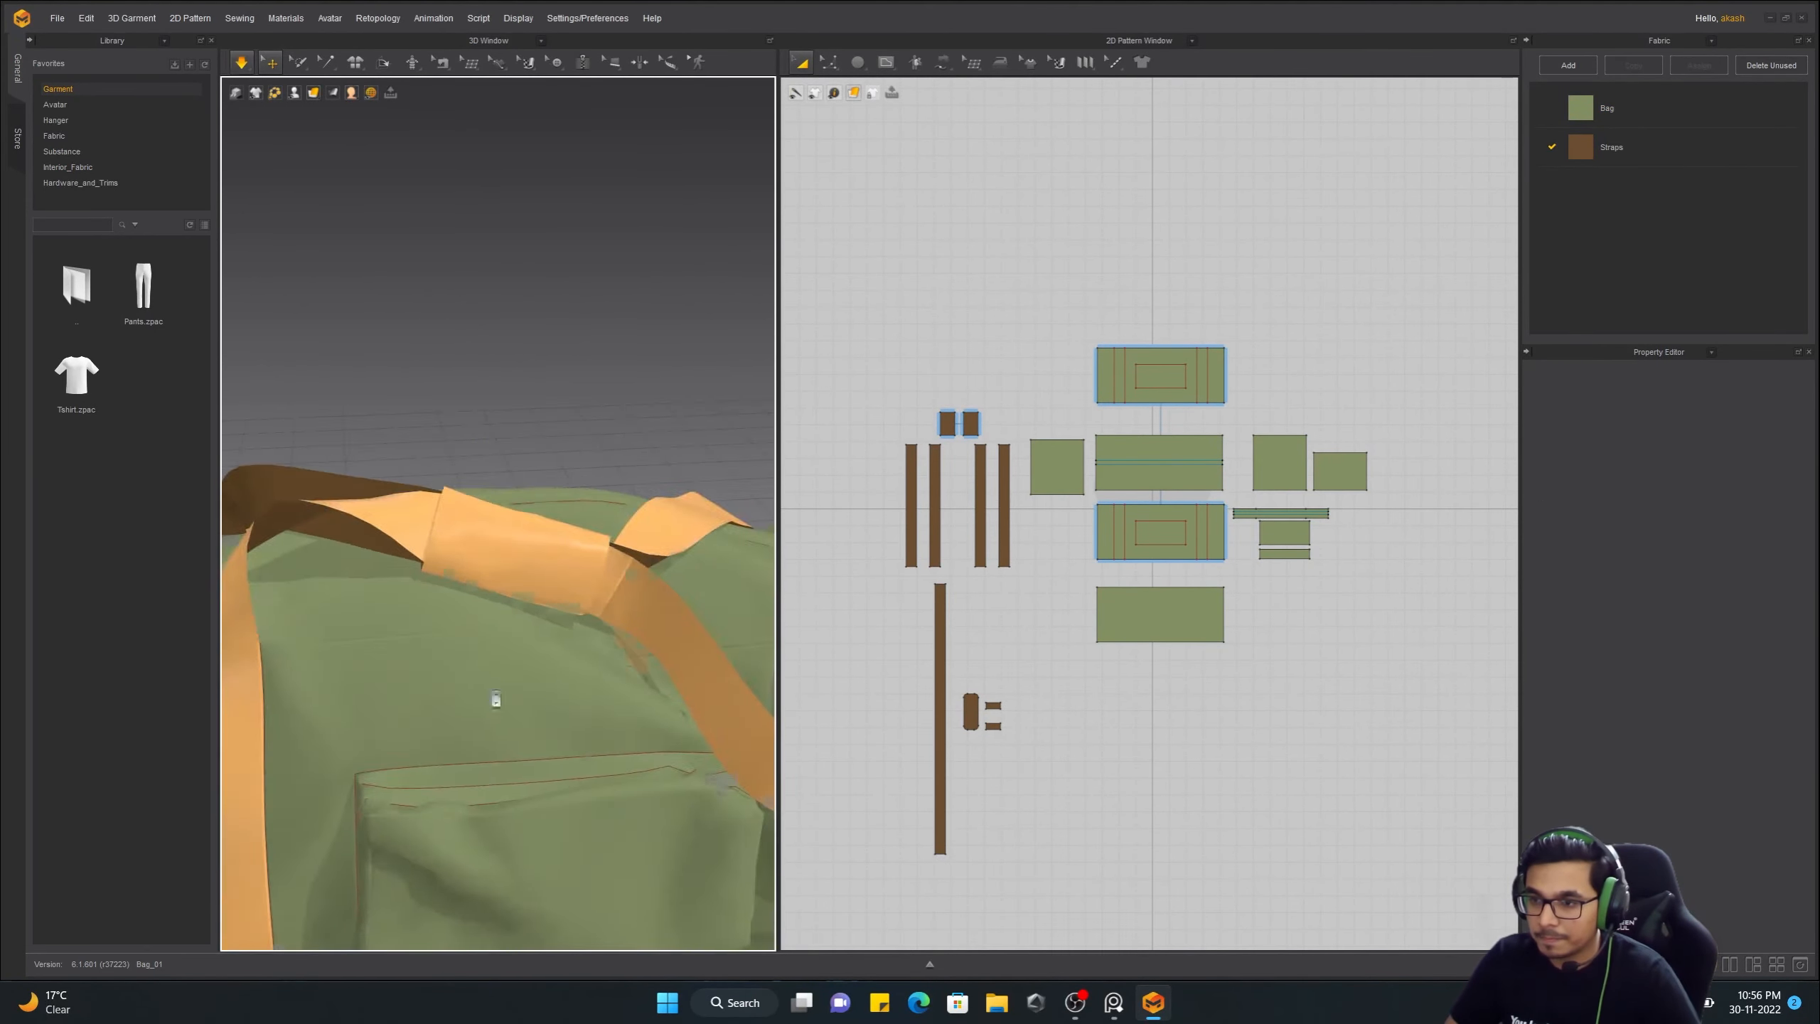
{"action": "scroll", "coordinate": [533, 633], "scroll_direction": "down", "scroll_amount": 5}
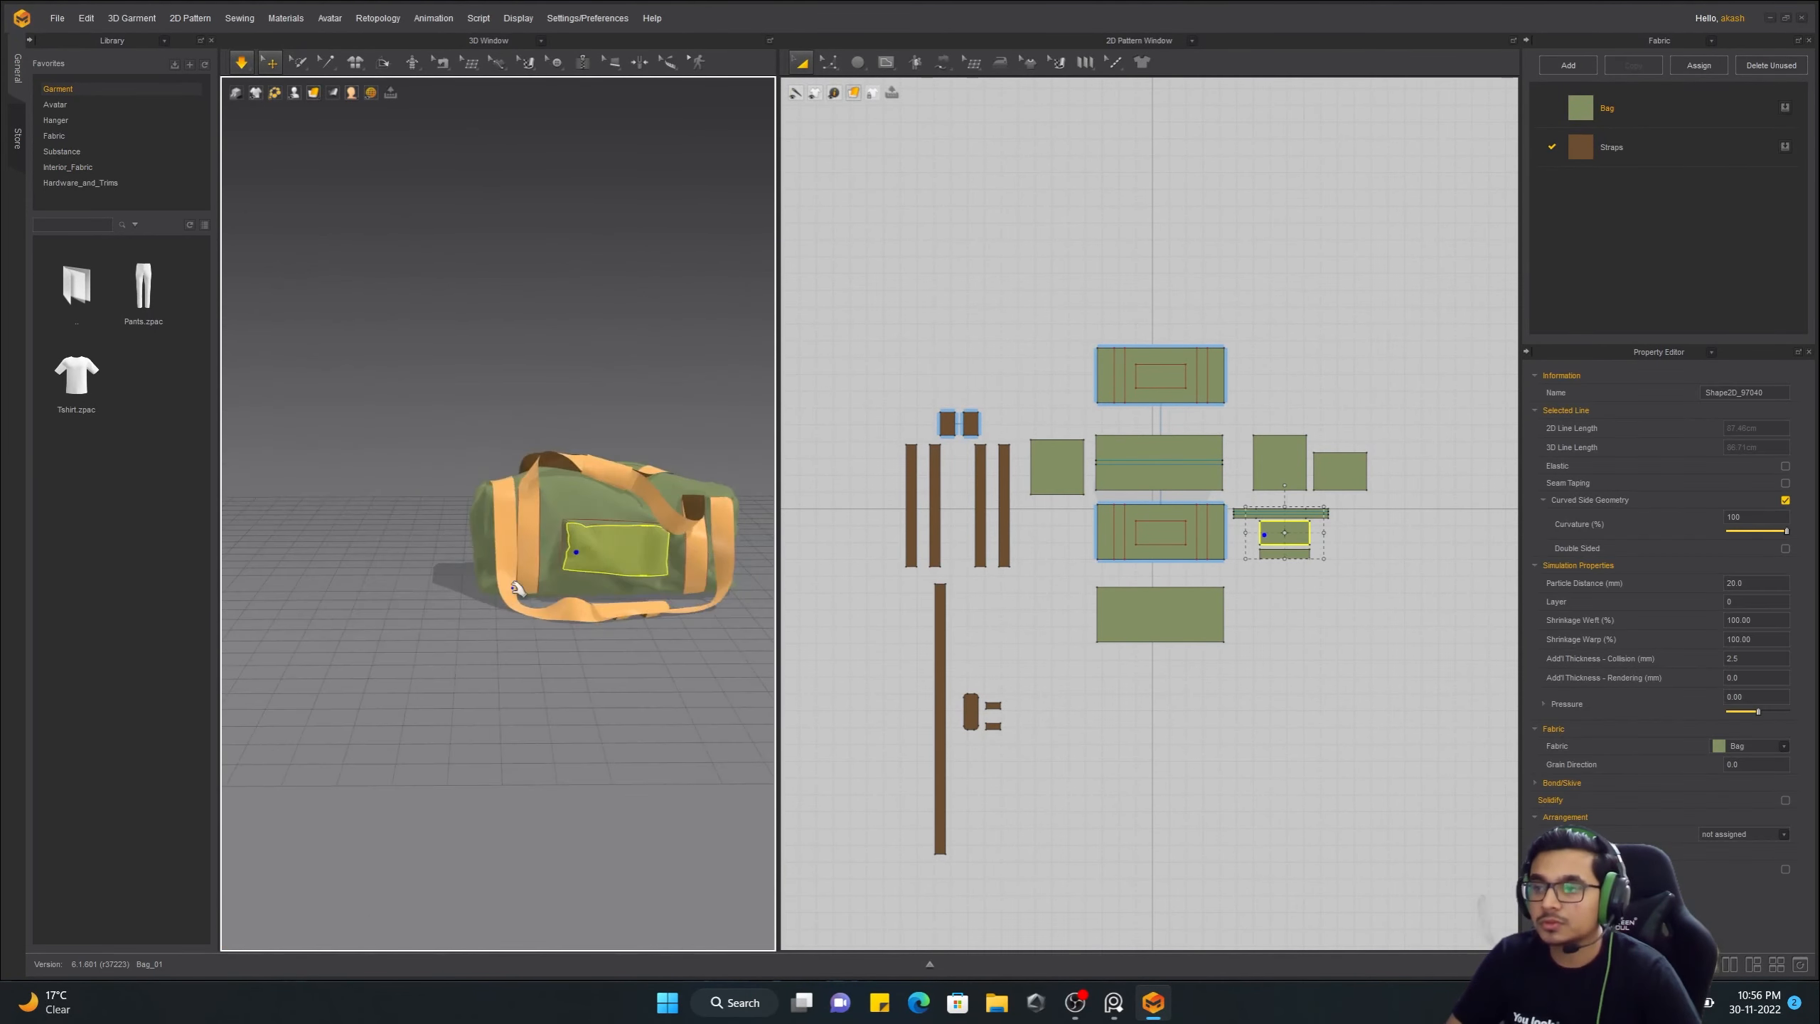
{"action": "right_click_drag", "start_coordinate": [723, 527], "coordinate": [638, 557]}
{"action": "left_click", "coordinate": [638, 558]}
{"action": "left_click", "coordinate": [517, 620]}
{"action": "right_click_drag", "start_coordinate": [517, 620], "coordinate": [454, 638]}
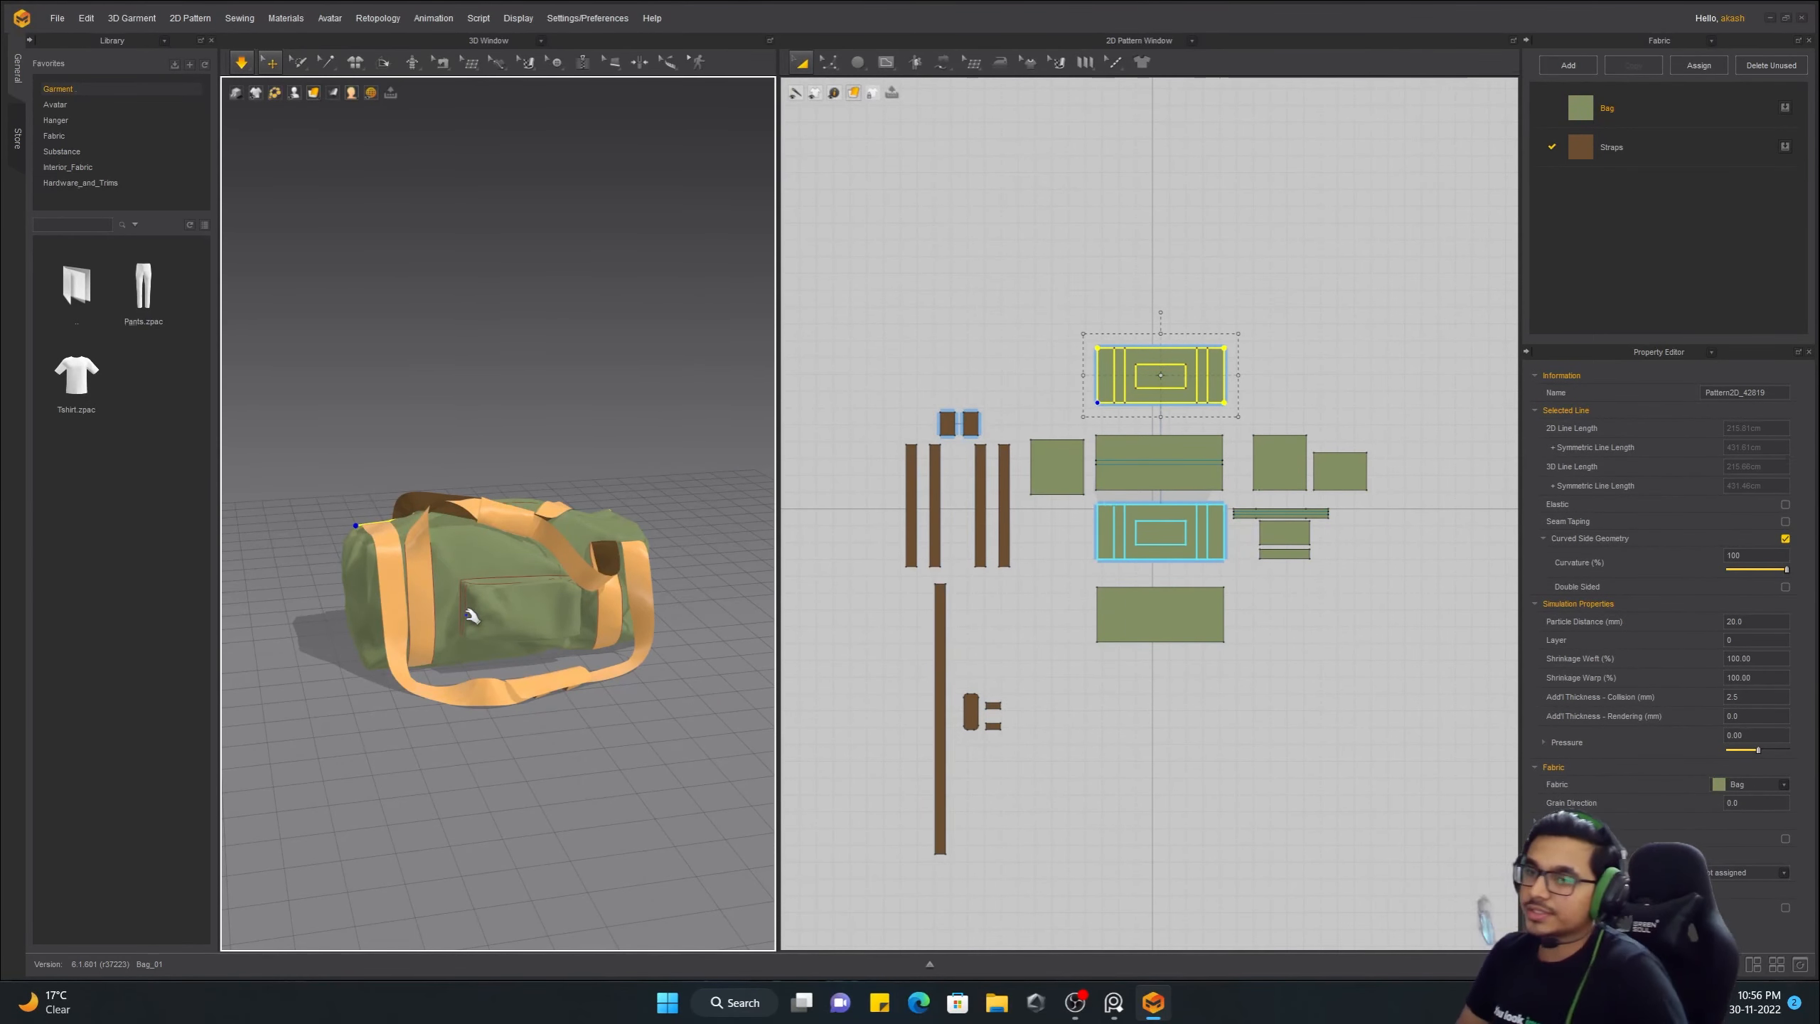
Set the particle distance of all bag and strap patterns to 12 mm and simulate the bag at the finer resolution
{"action": "key", "text": "ctrl+a"}
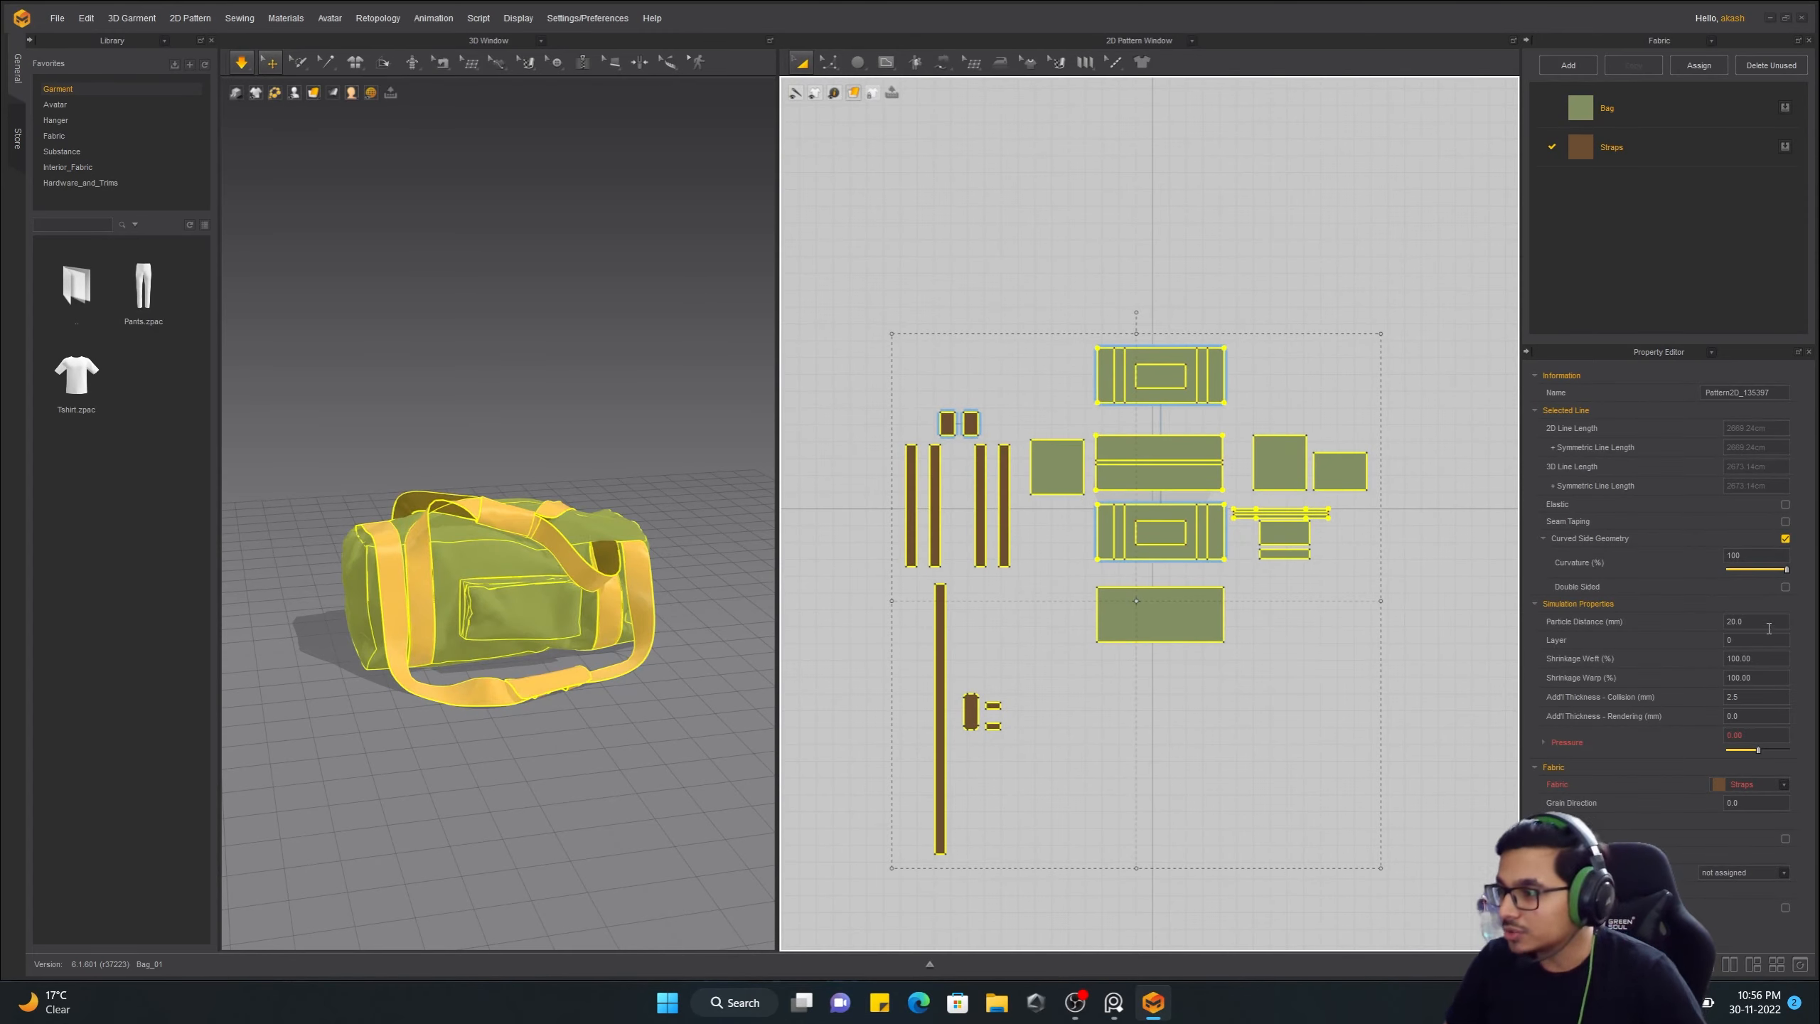
{"action": "left_click", "coordinate": [831, 288]}
{"action": "key", "text": "space"}
{"action": "right_click_drag", "start_coordinate": [688, 455], "coordinate": [344, 545]}
{"action": "left_click_drag", "start_coordinate": [329, 661], "coordinate": [329, 668]}
{"action": "left_click", "coordinate": [322, 516]}
{"action": "right_click_drag", "start_coordinate": [332, 672], "coordinate": [472, 655]}
{"action": "left_click", "coordinate": [551, 475]}
{"action": "scroll", "coordinate": [673, 681], "scroll_direction": "down", "scroll_amount": 5}
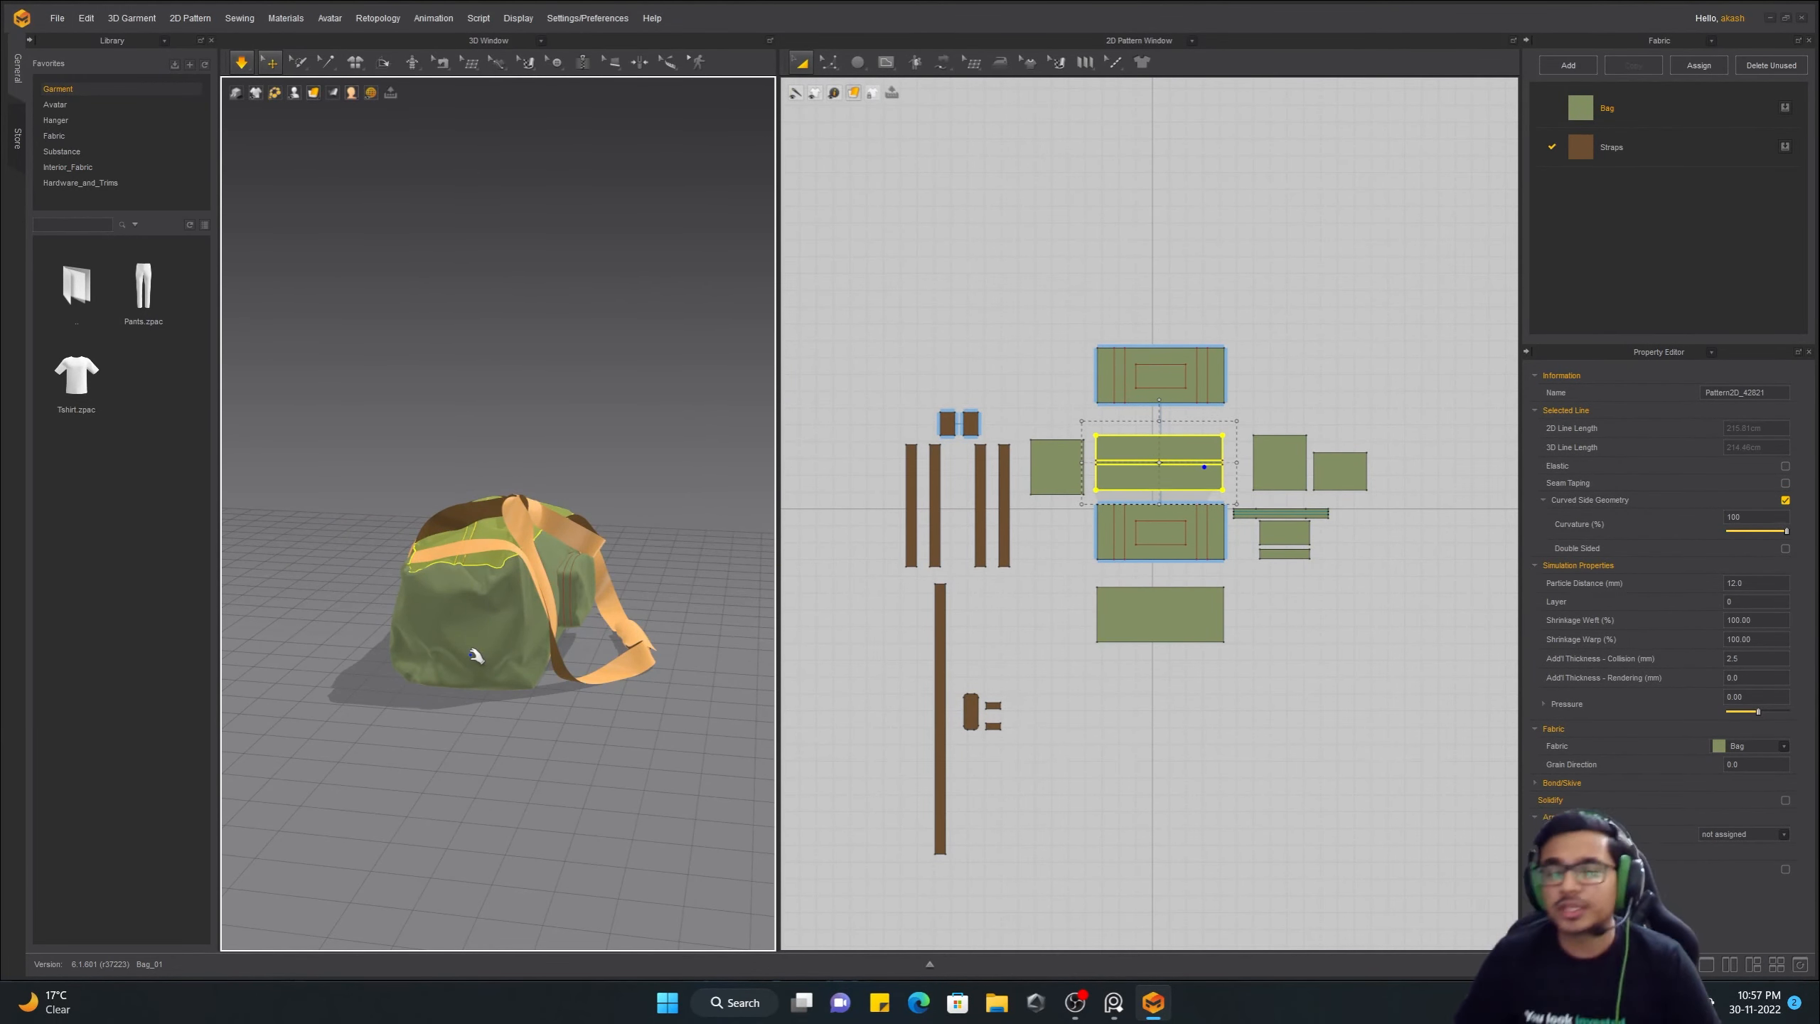
{"action": "left_click", "coordinate": [476, 656]}
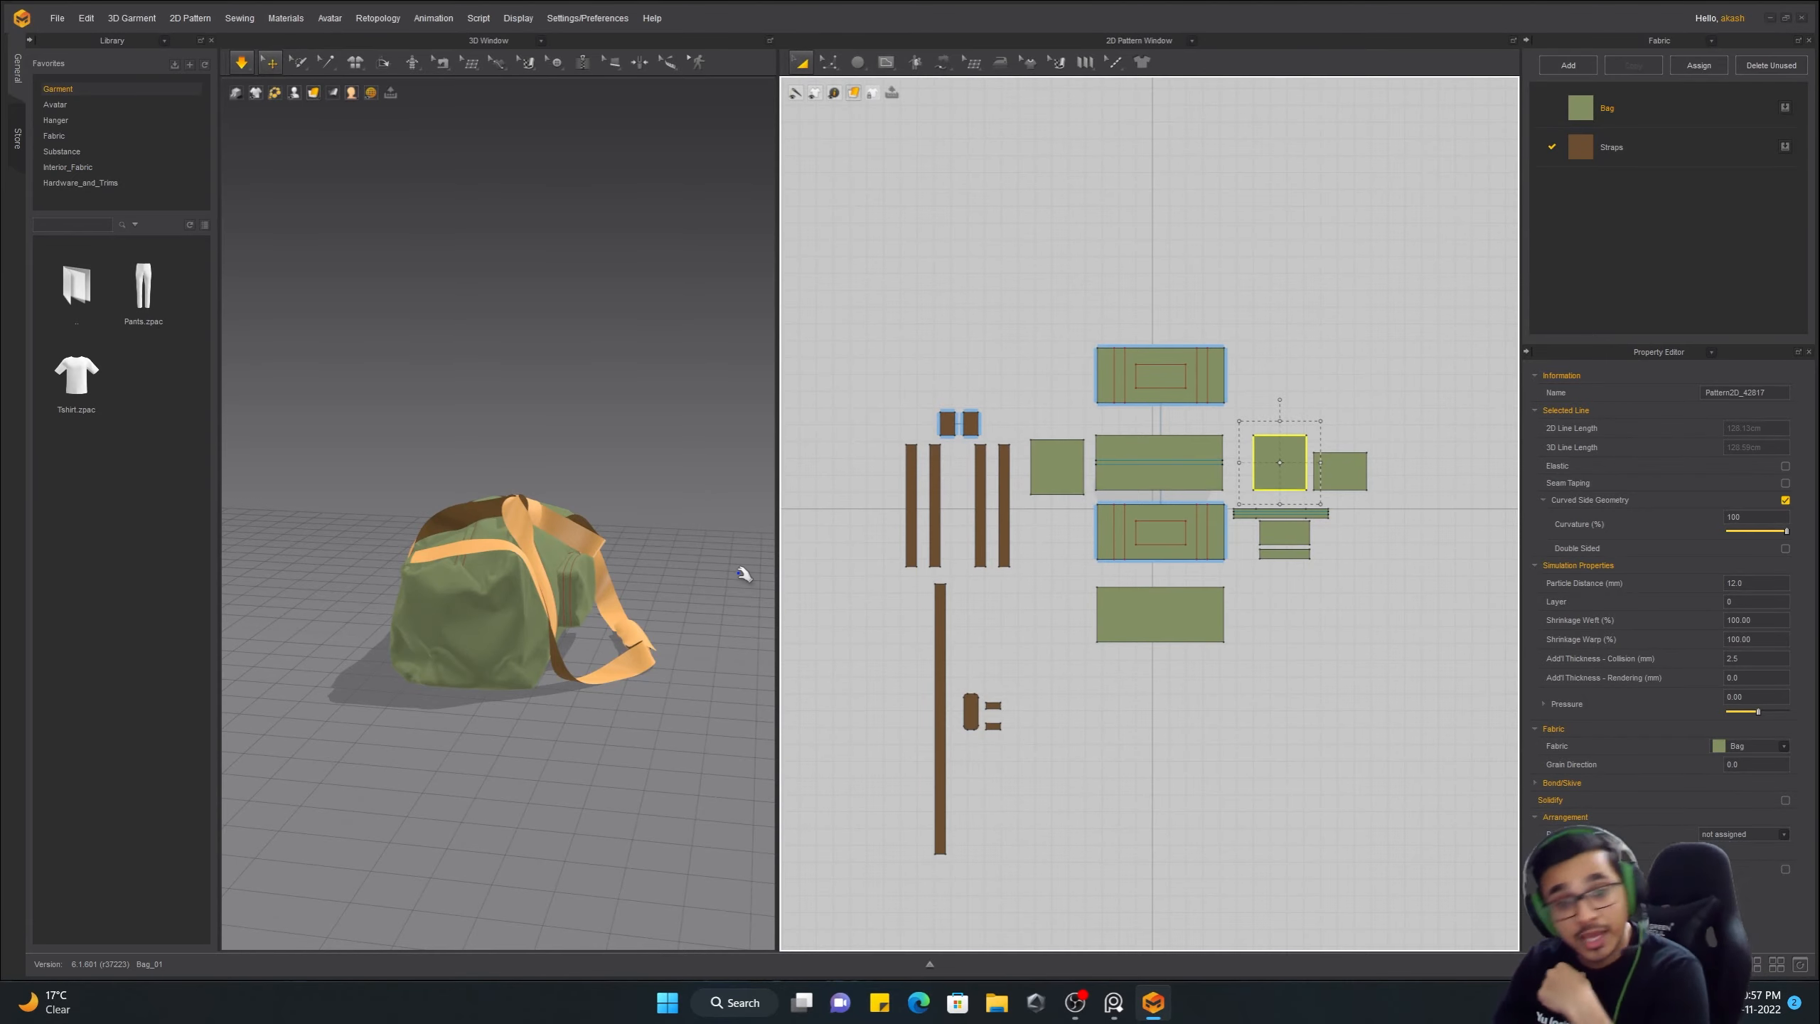
{"action": "left_click", "coordinate": [464, 401]}
Draw a small label rectangle inside the pocket's front panel and create a matching separate pattern in the strap fabric beside it
{"action": "right_click_drag", "start_coordinate": [494, 423], "coordinate": [401, 488]}
{"action": "scroll", "coordinate": [585, 561], "scroll_direction": "up", "scroll_amount": 5}
{"action": "middle_click_drag", "start_coordinate": [506, 686], "coordinate": [359, 504]}
{"action": "key", "text": "space"}
{"action": "scroll", "coordinate": [1305, 520], "scroll_direction": "up", "scroll_amount": 8}
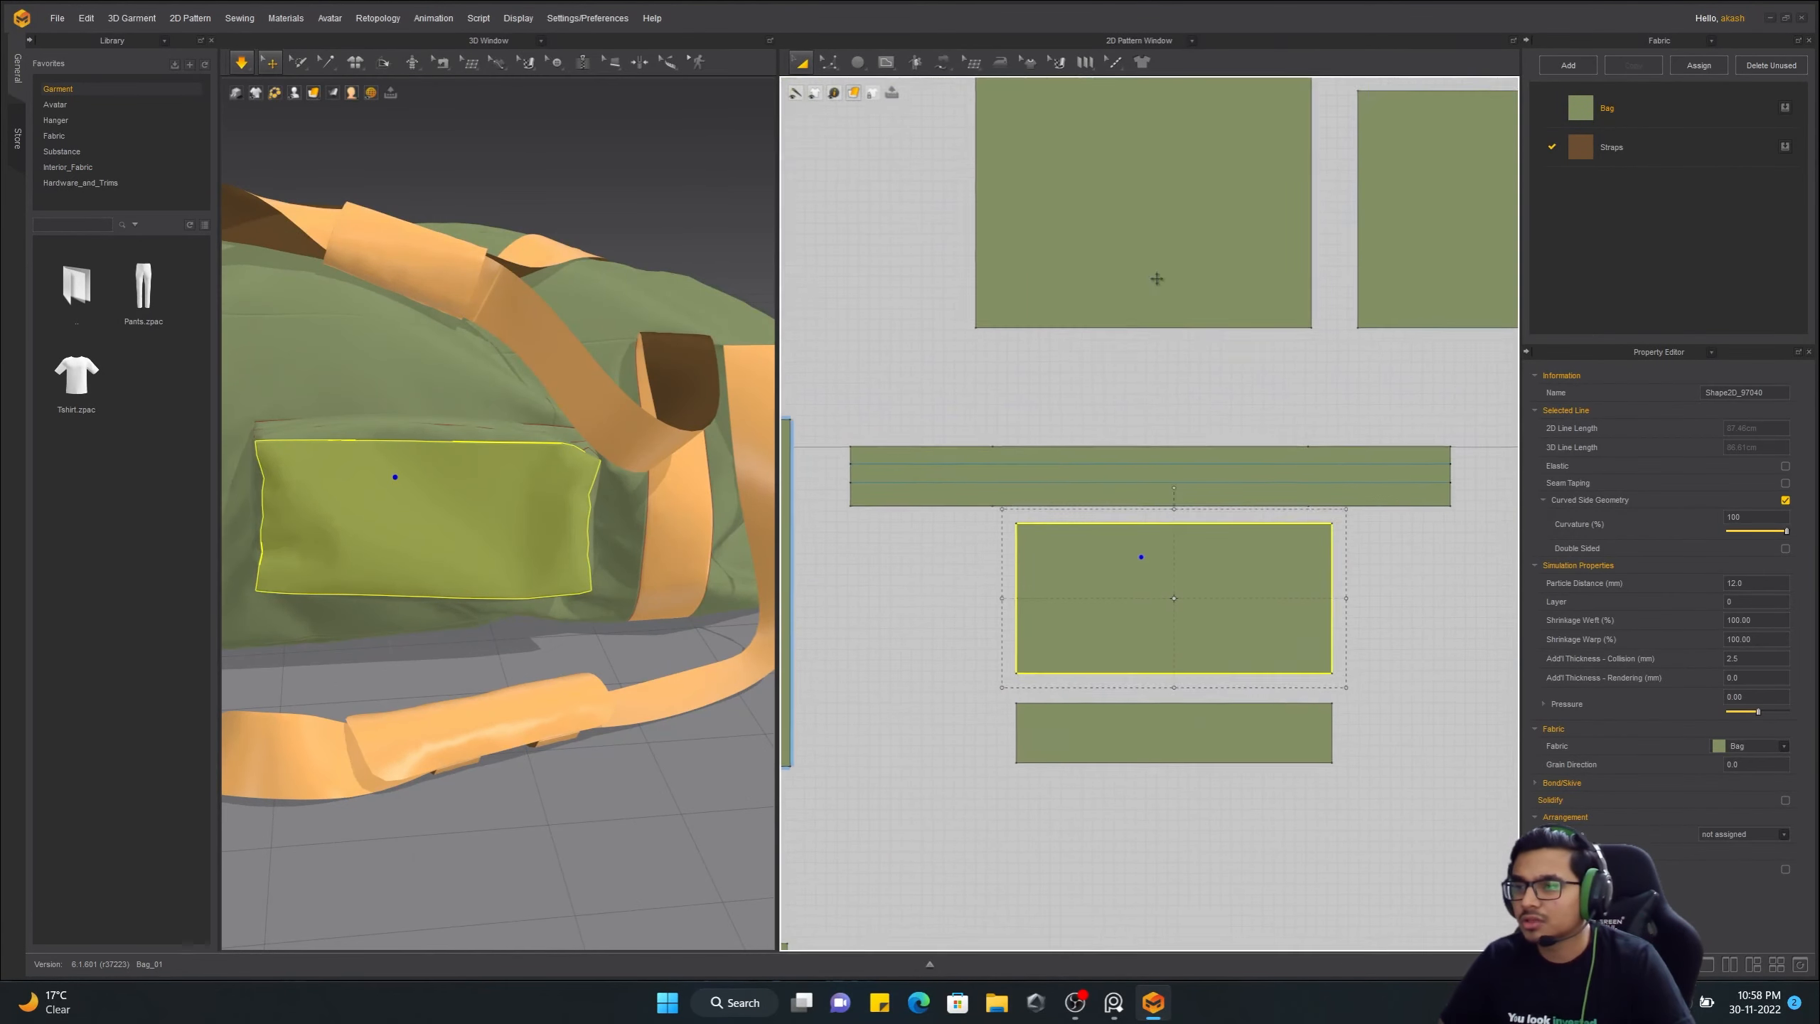
{"action": "mouse_move", "coordinate": [893, 66]}
{"action": "left_click", "coordinate": [801, 63]}
{"action": "left_click_drag", "start_coordinate": [1248, 585], "coordinate": [1151, 585]}
{"action": "right_click_drag", "start_coordinate": [458, 530], "coordinate": [509, 533]}
{"action": "right_click", "coordinate": [1218, 582]}
{"action": "left_click", "coordinate": [1306, 684]}
{"action": "left_click", "coordinate": [1460, 559]}
{"action": "middle_click_drag", "start_coordinate": [1459, 559], "coordinate": [1268, 563]}
Sew the outline of the label pattern to the matching rectangle on the pocket's front panel
{"action": "left_click", "coordinate": [975, 153]}
{"action": "left_click", "coordinate": [1208, 548]}
{"action": "left_click", "coordinate": [1207, 548]}
{"action": "left_click", "coordinate": [898, 558]}
{"action": "scroll", "coordinate": [615, 545], "scroll_direction": "down", "scroll_amount": 6}
Position the brown label over the pocket's front panel in 3D and simulate it onto the pocket
{"action": "key", "text": "q"}
{"action": "left_click", "coordinate": [674, 564]}
{"action": "right_click_drag", "start_coordinate": [674, 564], "coordinate": [601, 558]}
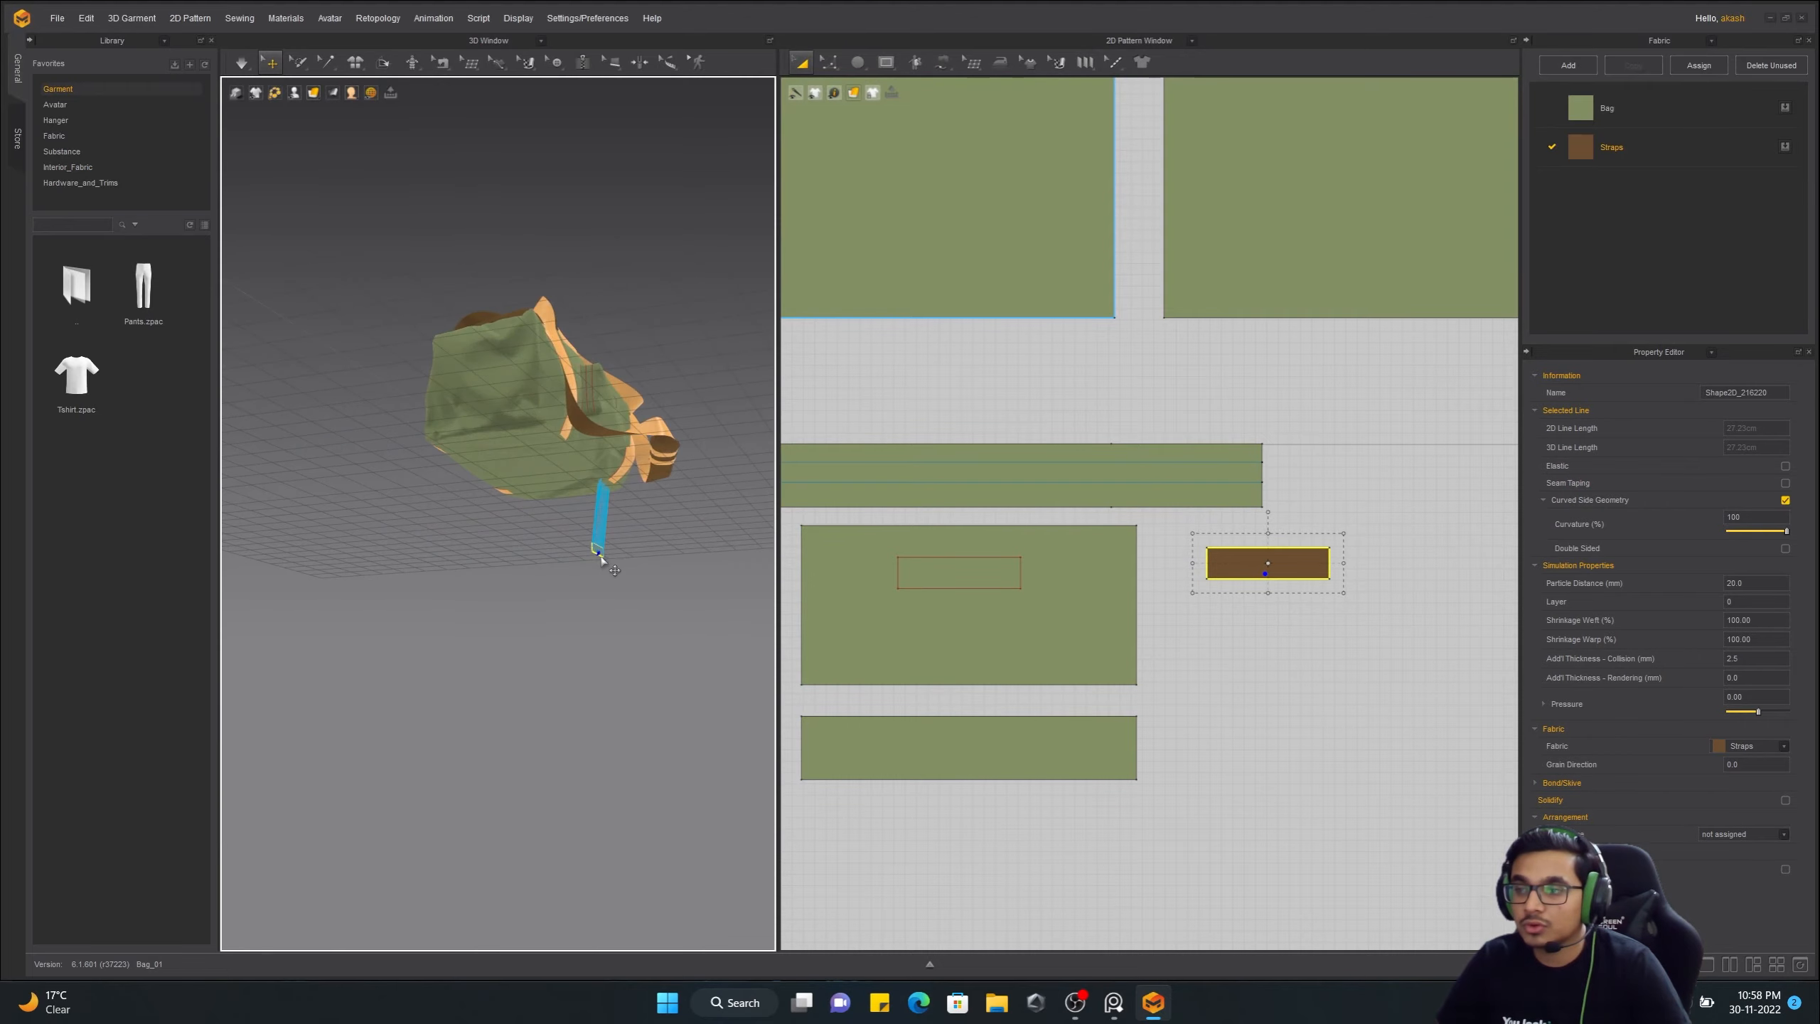
{"action": "scroll", "coordinate": [407, 471], "scroll_direction": "up", "scroll_amount": 6}
{"action": "right_click_drag", "start_coordinate": [431, 473], "coordinate": [261, 431]}
{"action": "left_click", "coordinate": [609, 519]}
{"action": "key", "text": "space"}
{"action": "left_click", "coordinate": [638, 215]}
{"action": "scroll", "coordinate": [545, 465], "scroll_direction": "down", "scroll_amount": 3}
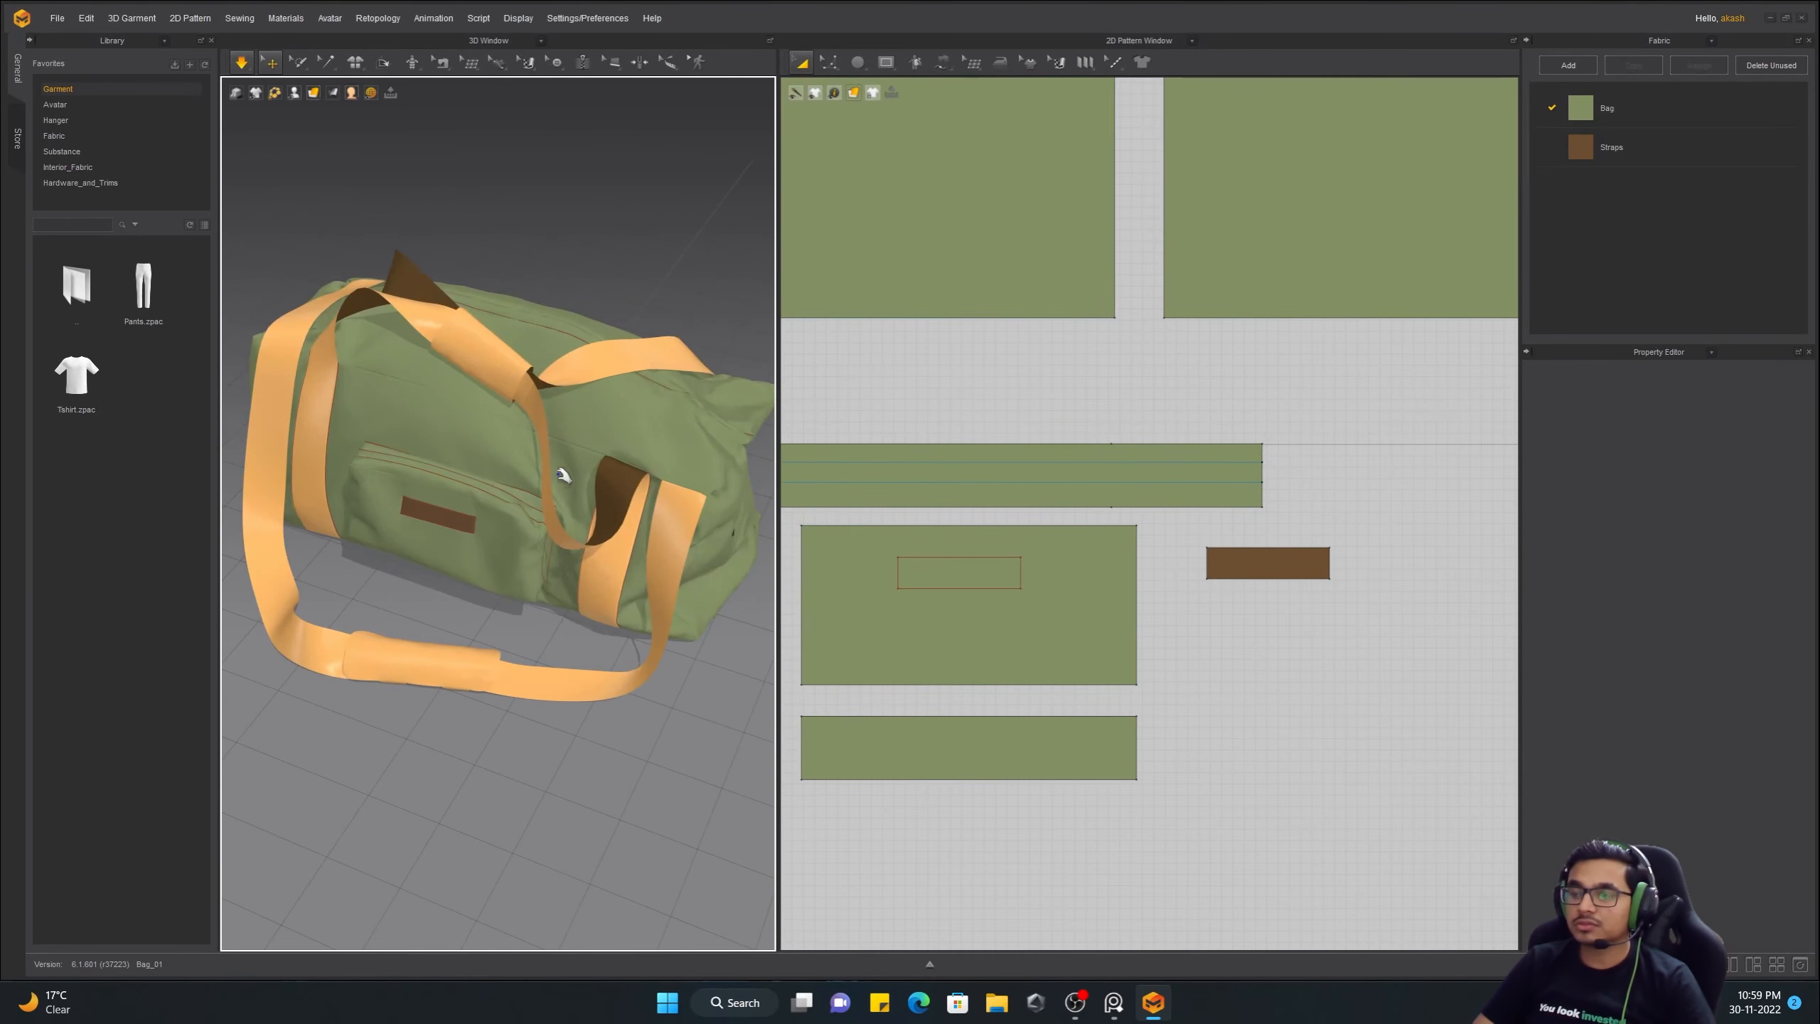
Simulate the complete bag with the attached label and let the fabric folds settle
{"action": "key", "text": "space"}
{"action": "scroll", "coordinate": [560, 467], "scroll_direction": "down", "scroll_amount": 4}
{"action": "right_click_drag", "start_coordinate": [561, 467], "coordinate": [509, 524]}
{"action": "key", "text": "space"}
{"action": "scroll", "coordinate": [508, 524], "scroll_direction": "up", "scroll_amount": 5}
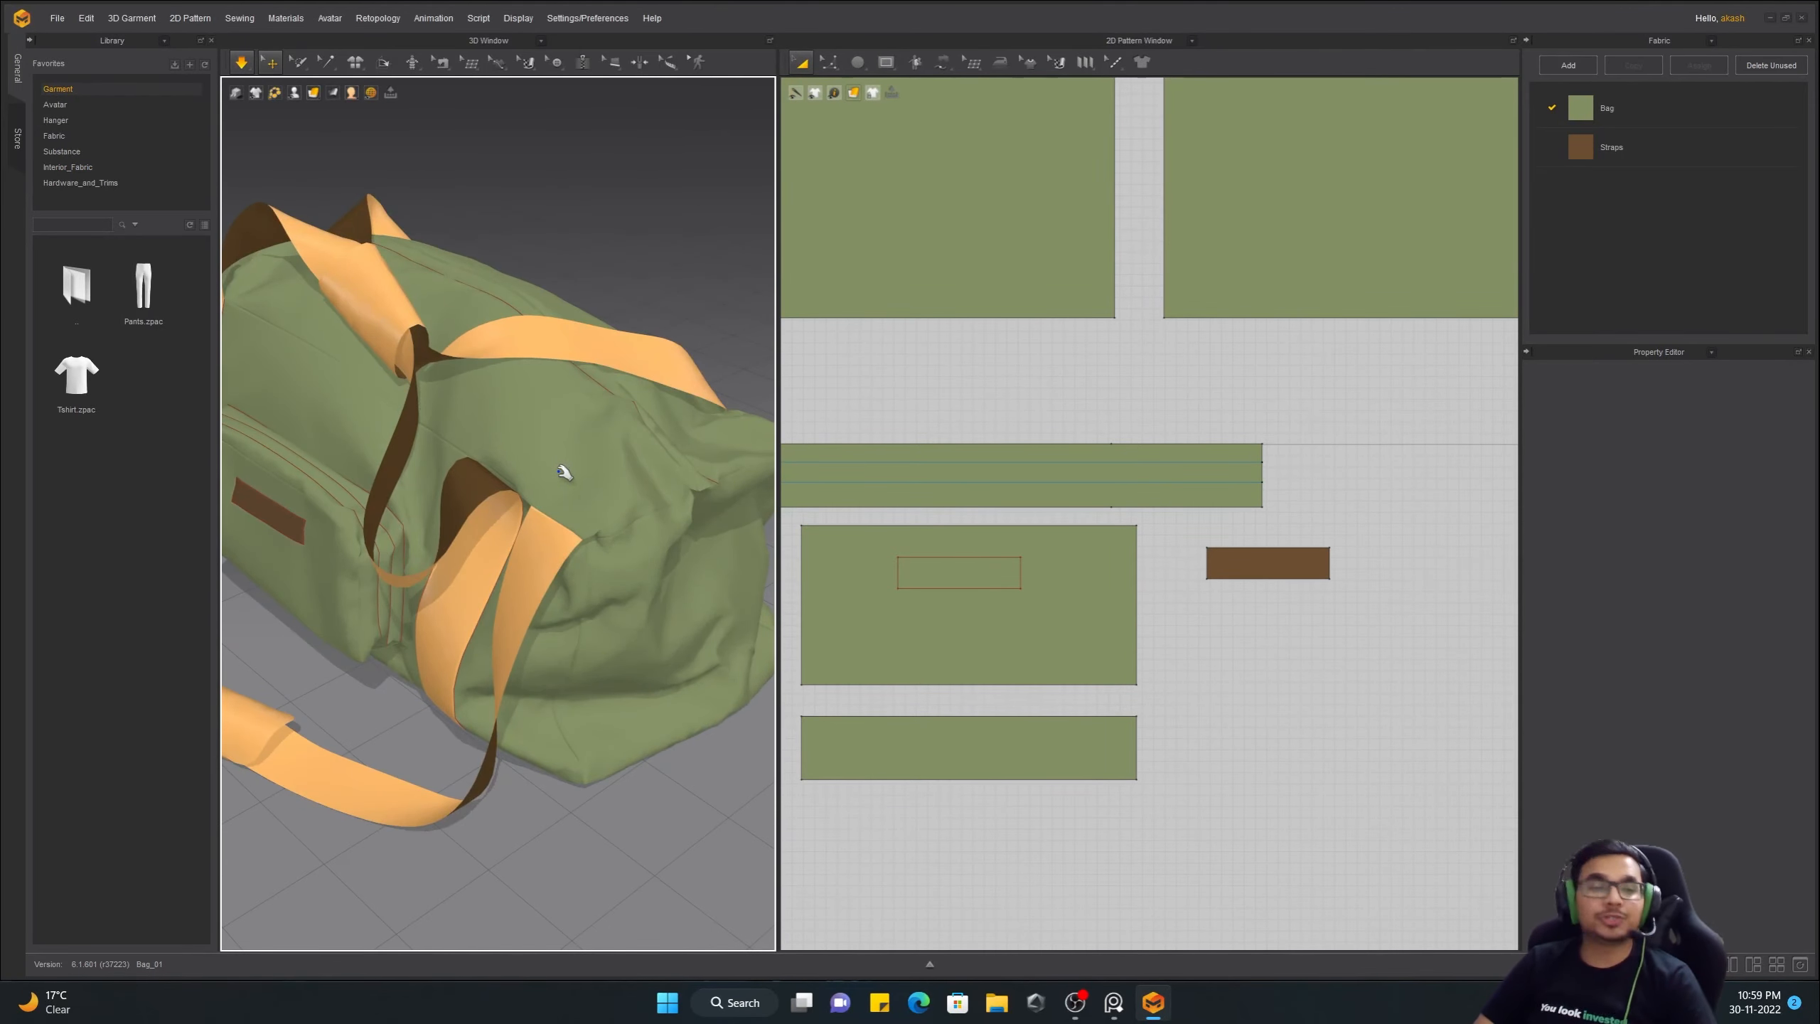
{"action": "key", "text": "space"}
{"action": "scroll", "coordinate": [699, 506], "scroll_direction": "down", "scroll_amount": 4}
{"action": "right_click_drag", "start_coordinate": [699, 506], "coordinate": [762, 593]}
{"action": "key", "text": "space"}
Widen the 3D window and simulate the bag further while checking the folds on its end panel
{"action": "left_click_drag", "start_coordinate": [780, 591], "coordinate": [1195, 592]}
{"action": "right_click_drag", "start_coordinate": [931, 574], "coordinate": [680, 588]}
{"action": "scroll", "coordinate": [752, 588], "scroll_direction": "up", "scroll_amount": 4}
{"action": "left_click", "coordinate": [811, 622]}
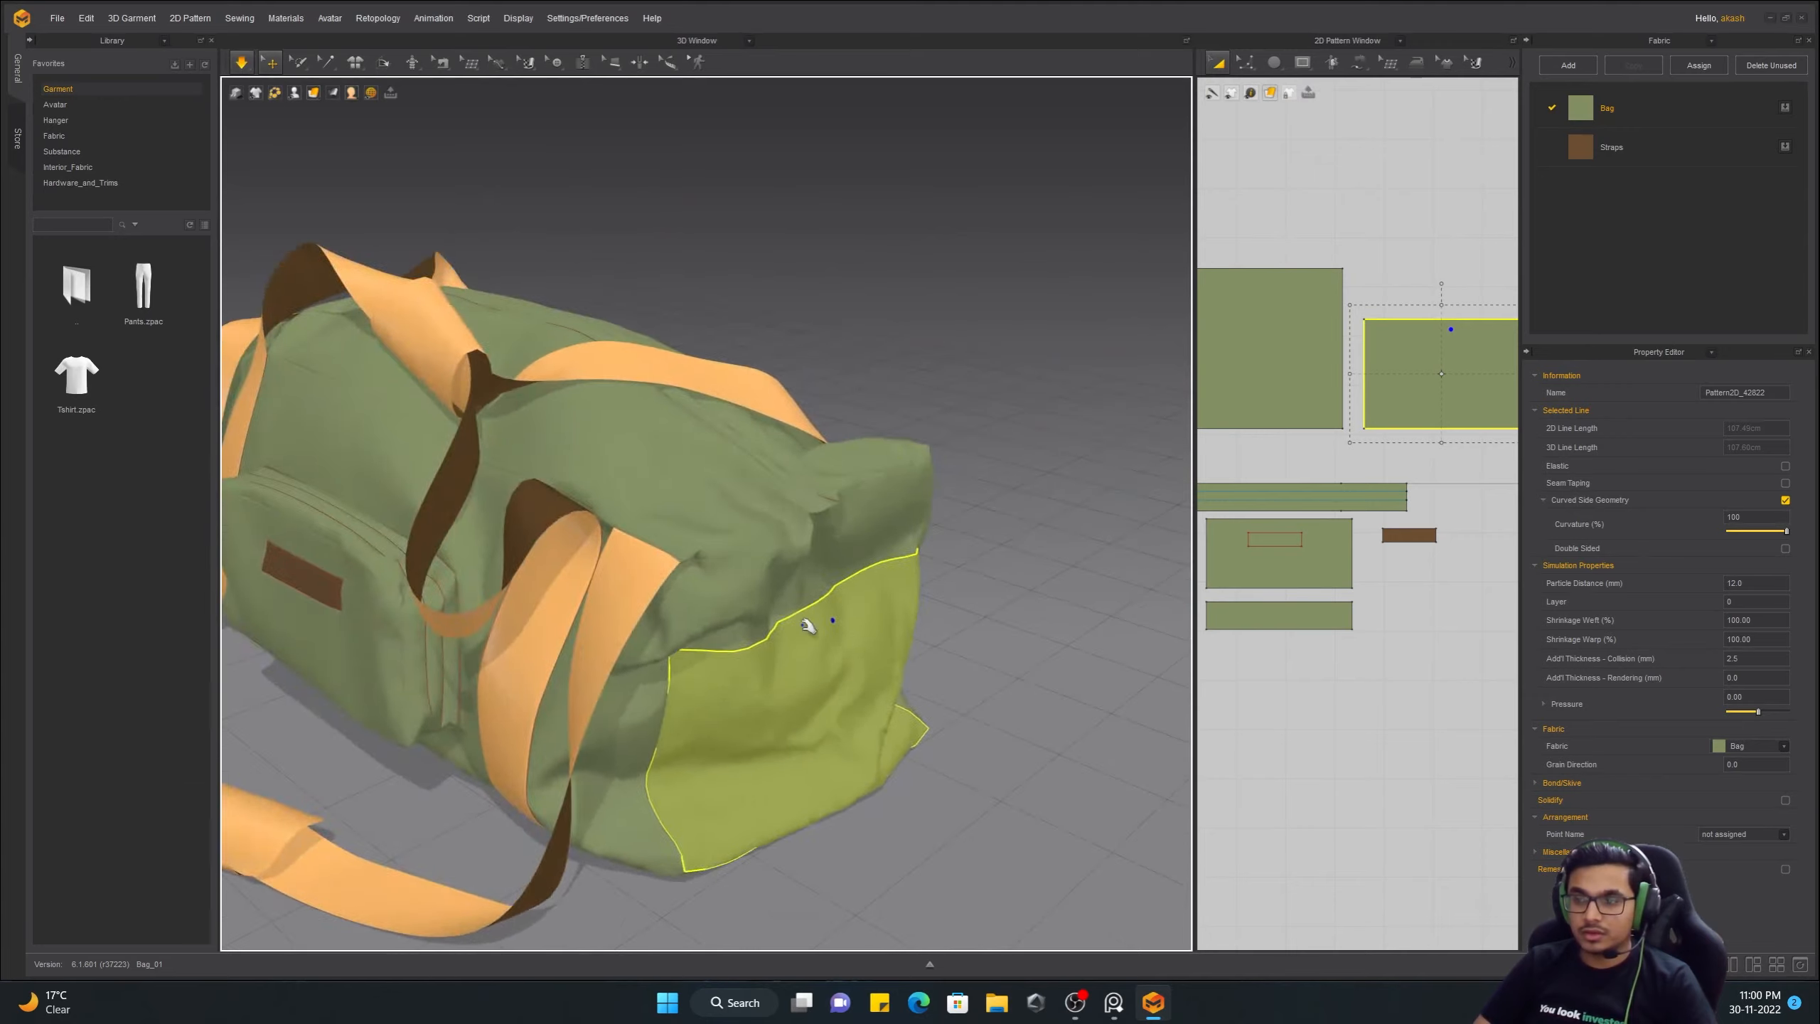
{"action": "key", "text": "space"}
{"action": "key", "text": "space"}
{"action": "right_click_drag", "start_coordinate": [812, 622], "coordinate": [763, 605]}
{"action": "key", "text": "space"}
{"action": "scroll", "coordinate": [864, 661], "scroll_direction": "down", "scroll_amount": 3}
{"action": "scroll", "coordinate": [853, 624], "scroll_direction": "down", "scroll_amount": 4}
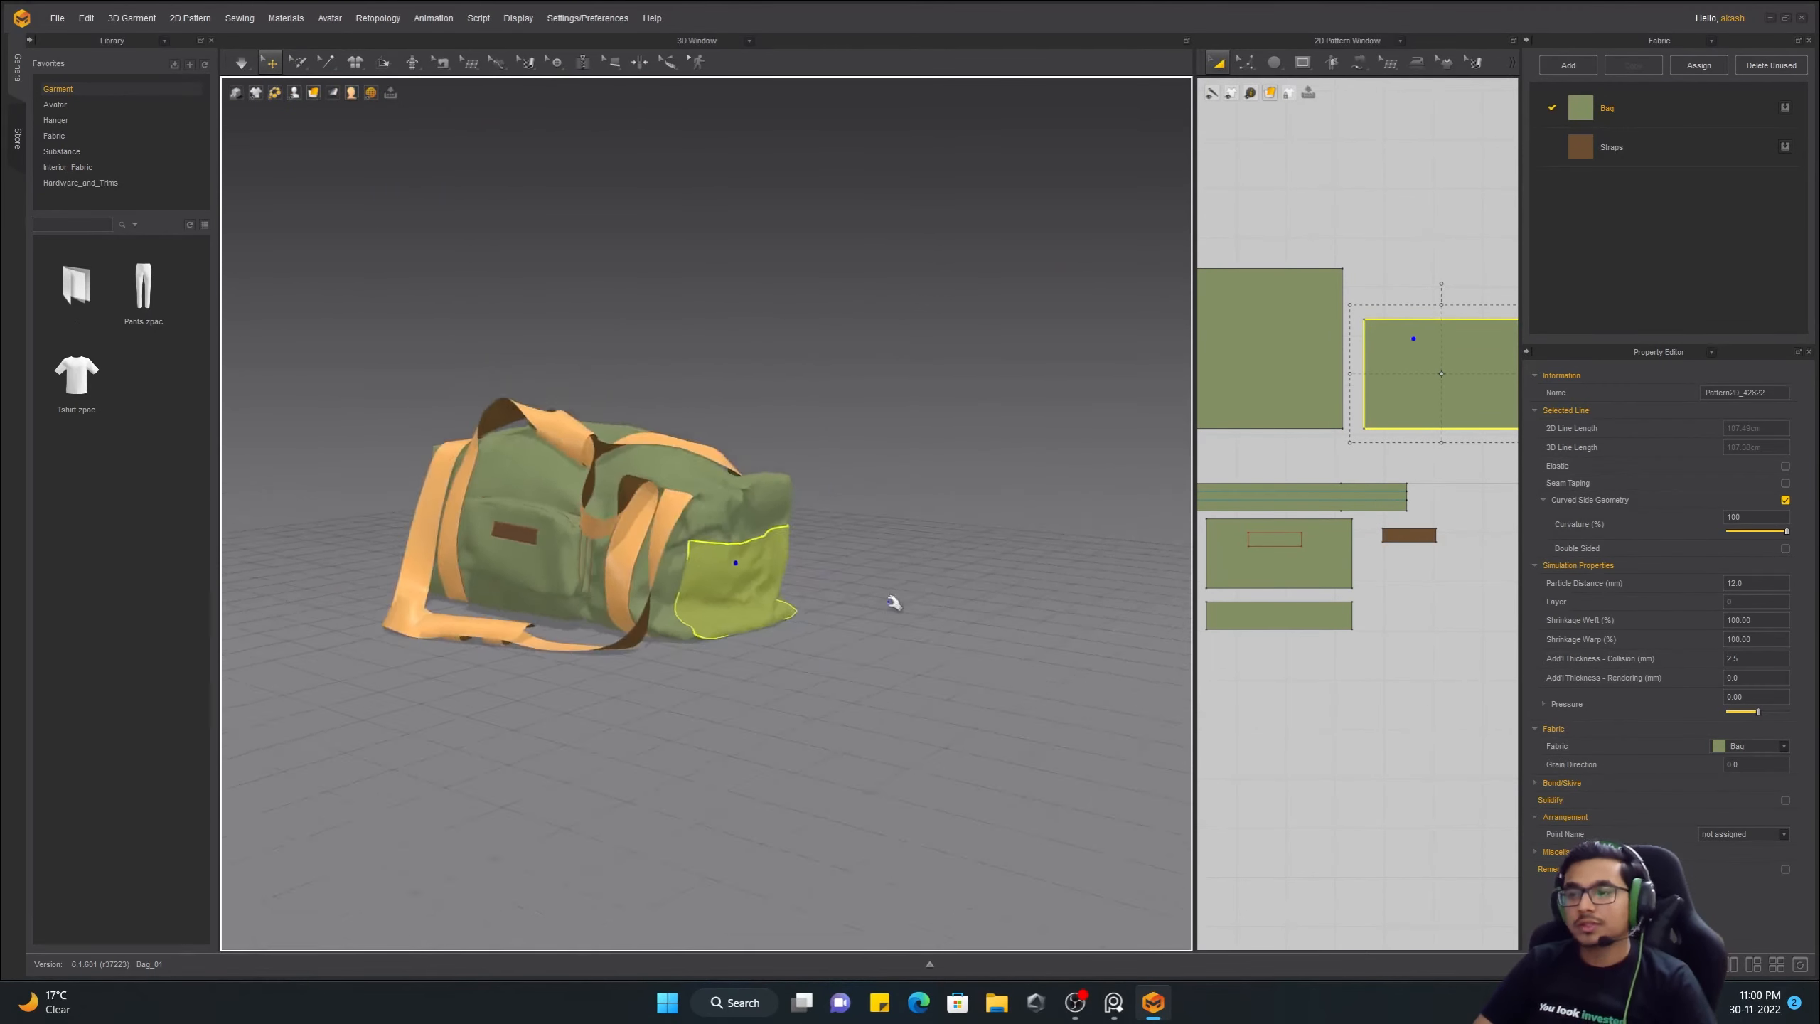
Run short simulations while viewing the bag from several sides, pulling the fabric slightly into its final resting shape
{"action": "right_click_drag", "start_coordinate": [894, 601], "coordinate": [694, 630]}
{"action": "key", "text": "space"}
{"action": "key", "text": "space"}
{"action": "right_click_drag", "start_coordinate": [626, 442], "coordinate": [516, 488]}
{"action": "key", "text": "space"}
{"action": "scroll", "coordinate": [603, 493], "scroll_direction": "up", "scroll_amount": 5}
{"action": "key", "text": "space"}
{"action": "scroll", "coordinate": [753, 359], "scroll_direction": "down", "scroll_amount": 5}
{"action": "right_click_drag", "start_coordinate": [774, 345], "coordinate": [472, 534]}
{"action": "key", "text": "space"}
{"action": "left_click_drag", "start_coordinate": [906, 494], "coordinate": [875, 466]}
{"action": "key", "text": "space"}
{"action": "right_click_drag", "start_coordinate": [645, 459], "coordinate": [873, 470]}
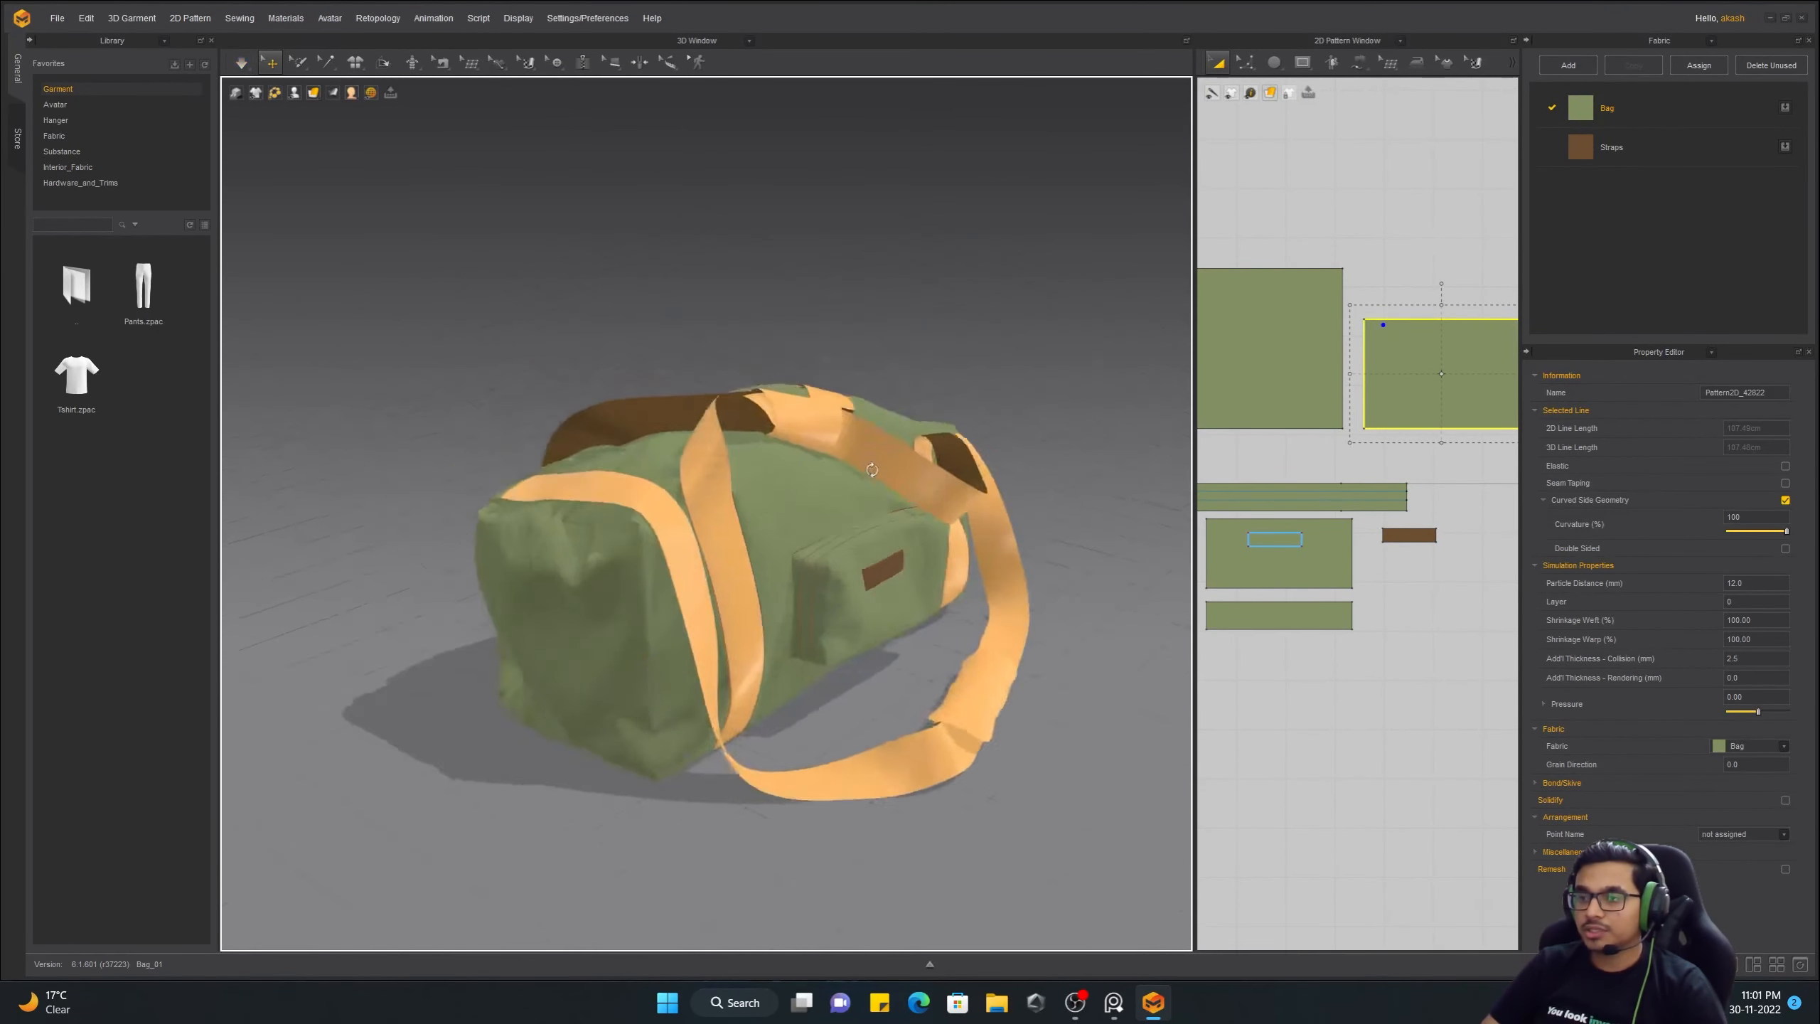